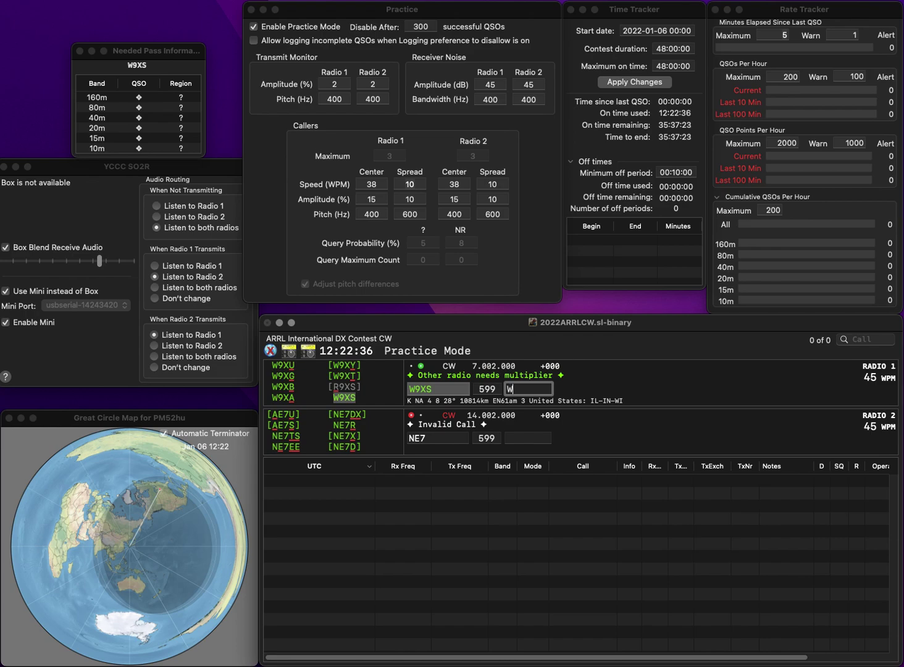
Log W9XS on Radio 1, then correct and send NE9U on Radio 2
key(Return)
text(U)
key(Left)
key(BackSpace)
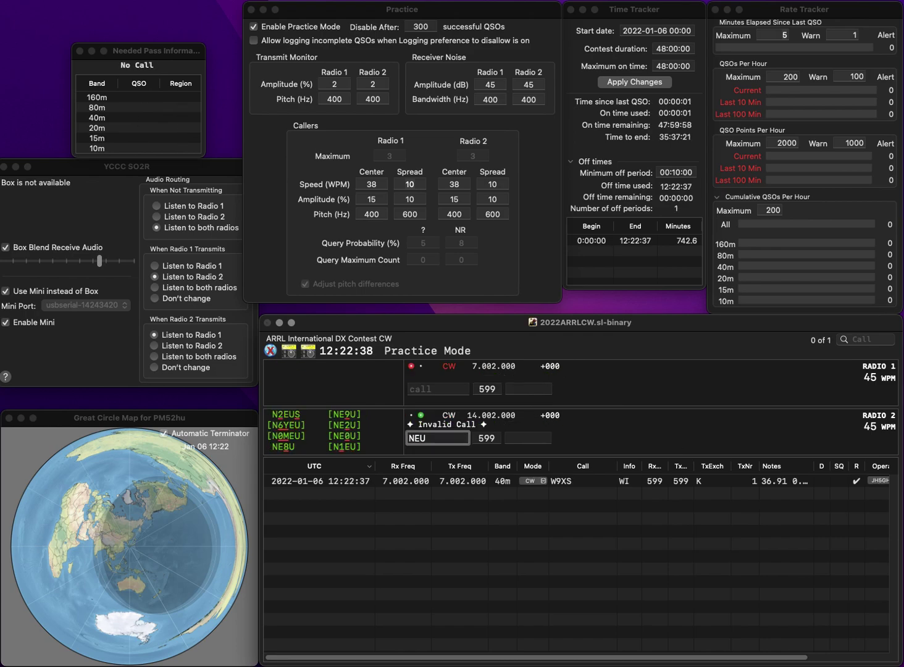
text(9)
key(Return)
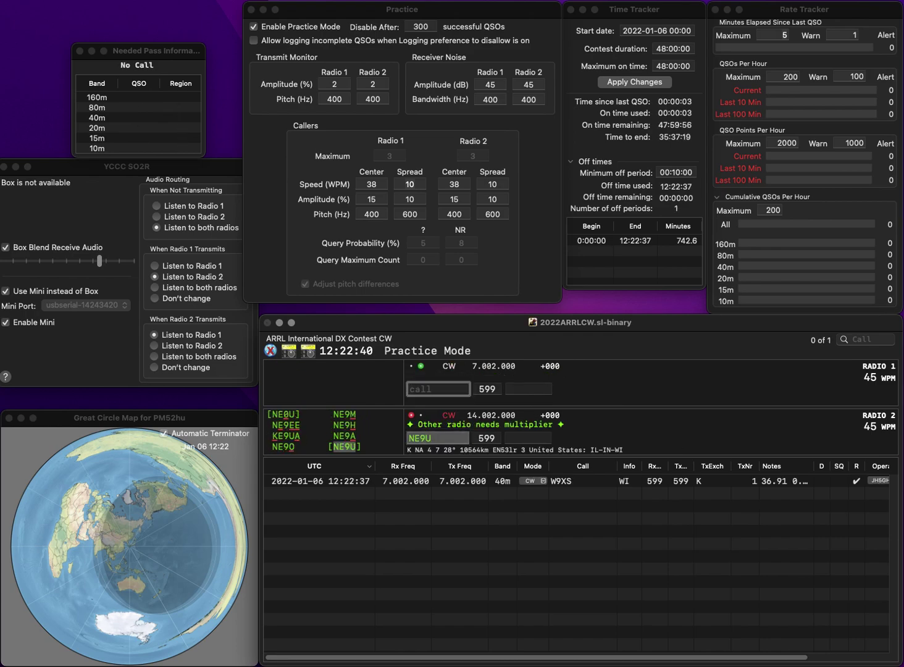
Give NE9U the IN exchange on Radio 2, then fix and send NJ0L on Radio 1
text(N0L)
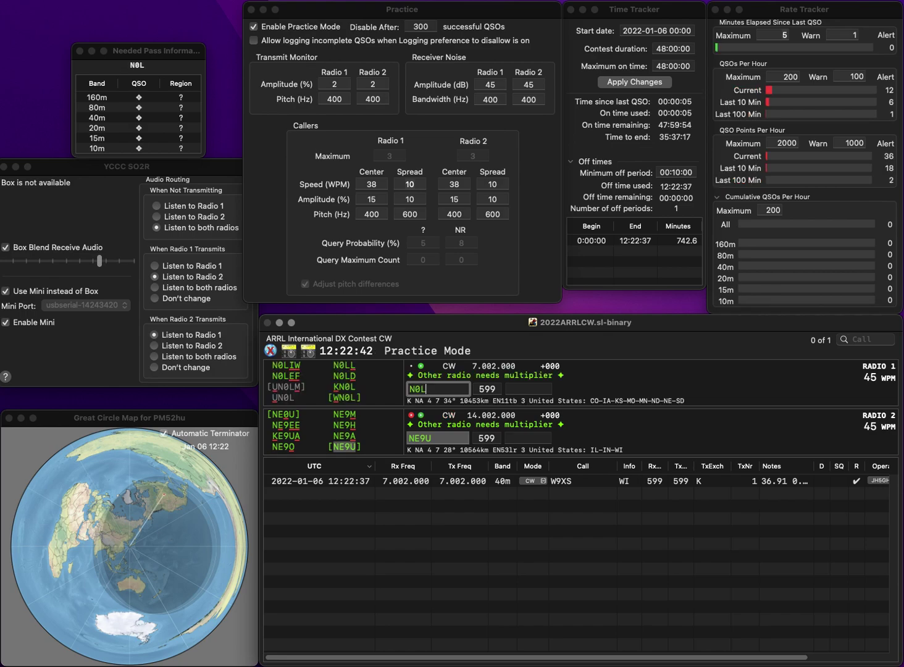
key(Tab)
key(space)
text(IN)
key(Tab)
key(Left)
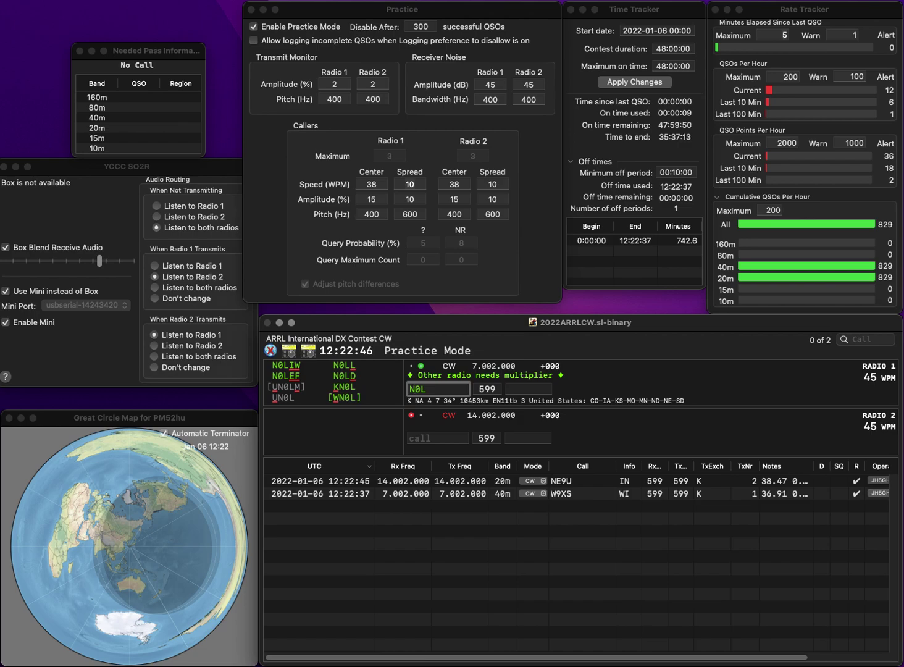
text(J)
key(Return)
Log NJ0L with exchange NE and send W6FB on Radio 2
text(WXB)
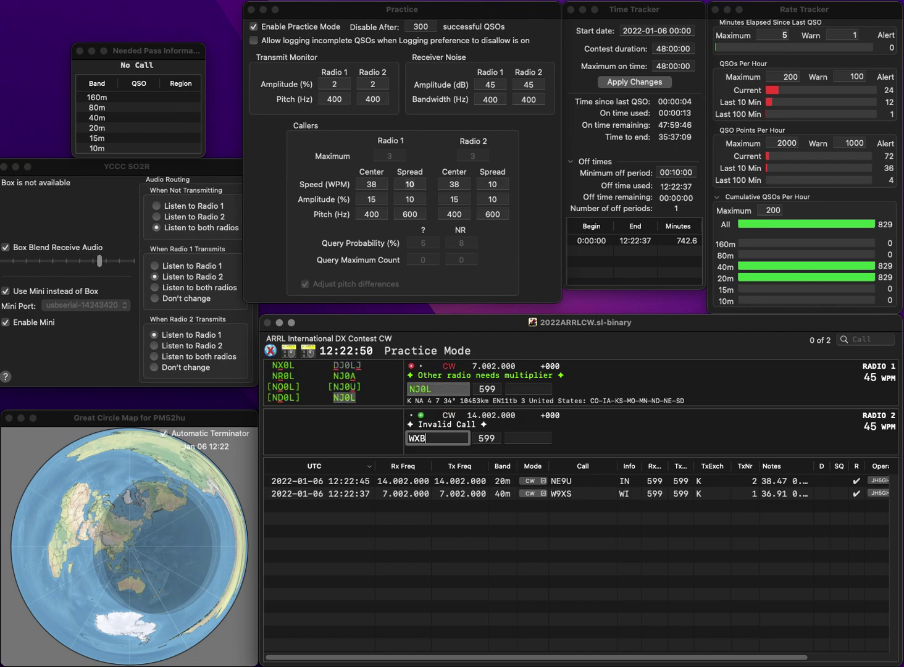
key(Return)
text(NE)
key(Return)
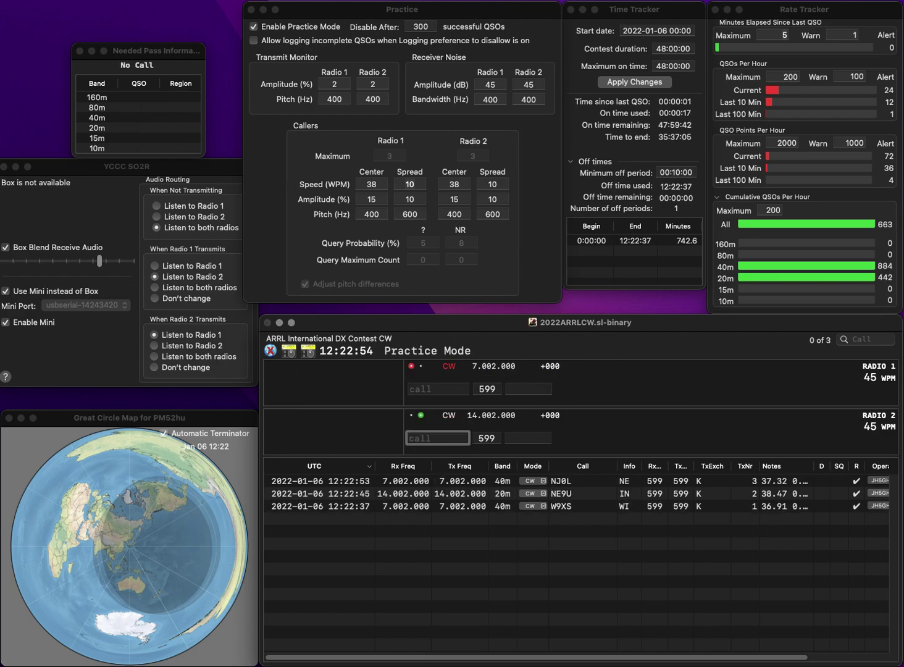
text(FB)
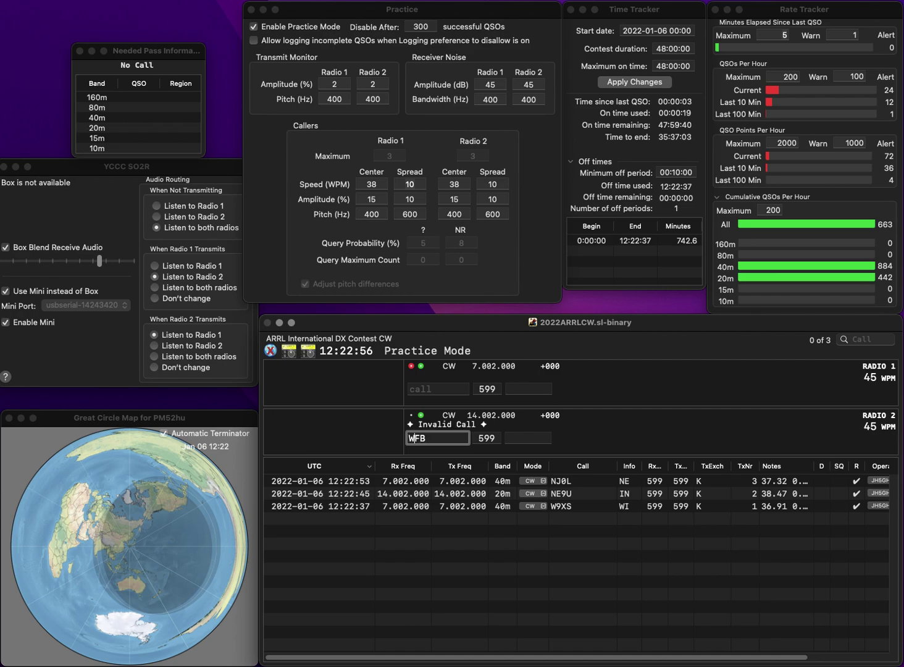
text(W6)
key(Return)
Enter and send KQ2F on Radio 1
text(2F)
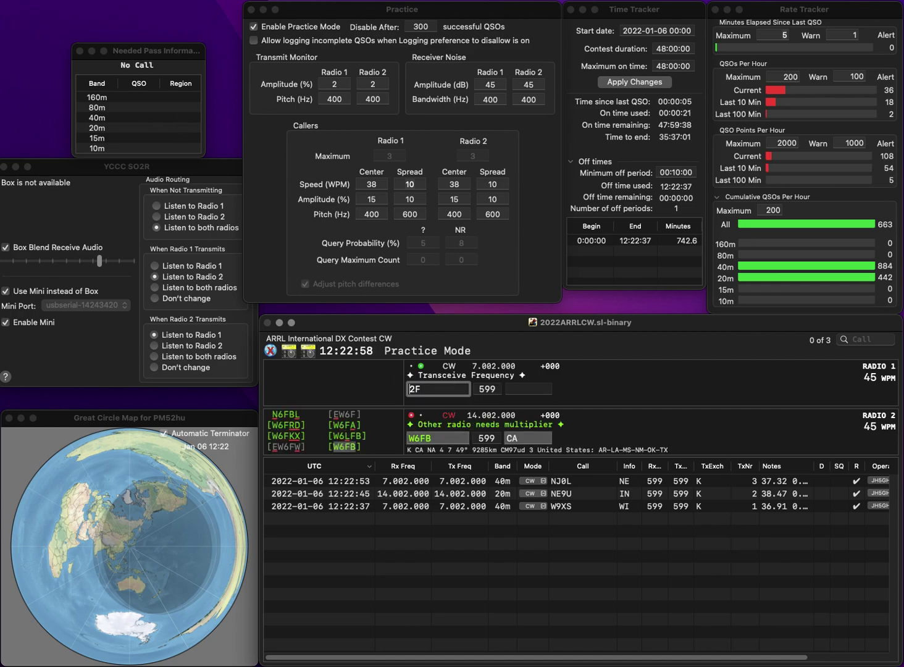
key(Home)
text(KQ)
key(Return)
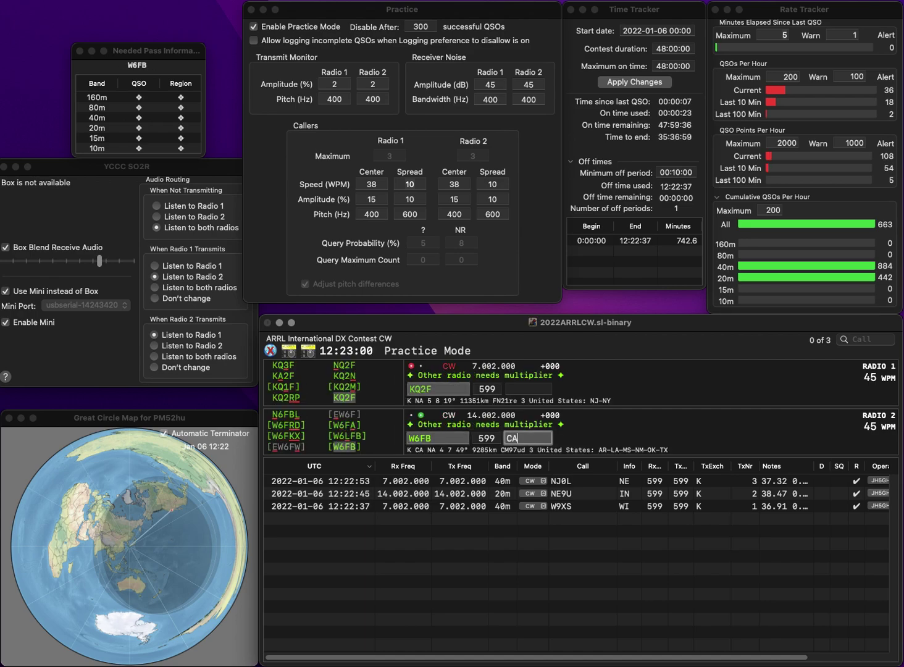
Correct Radio 2's call from W6FB to W6UB and log KQ2F with exchange NY
key(space)
key(Left)
key(BackSpace)
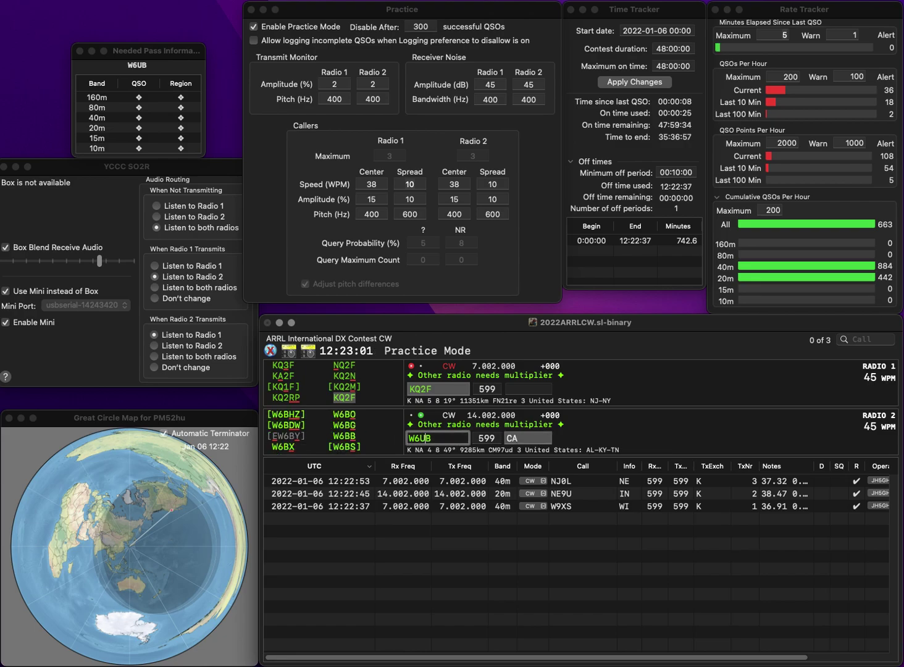
text(U)
key(Return)
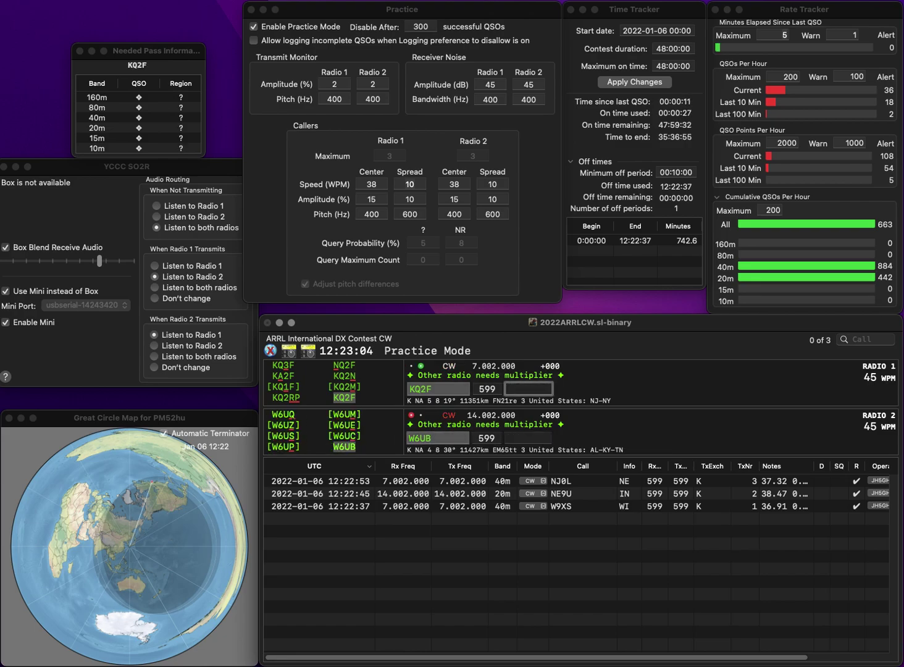
text(NY)
key(Return)
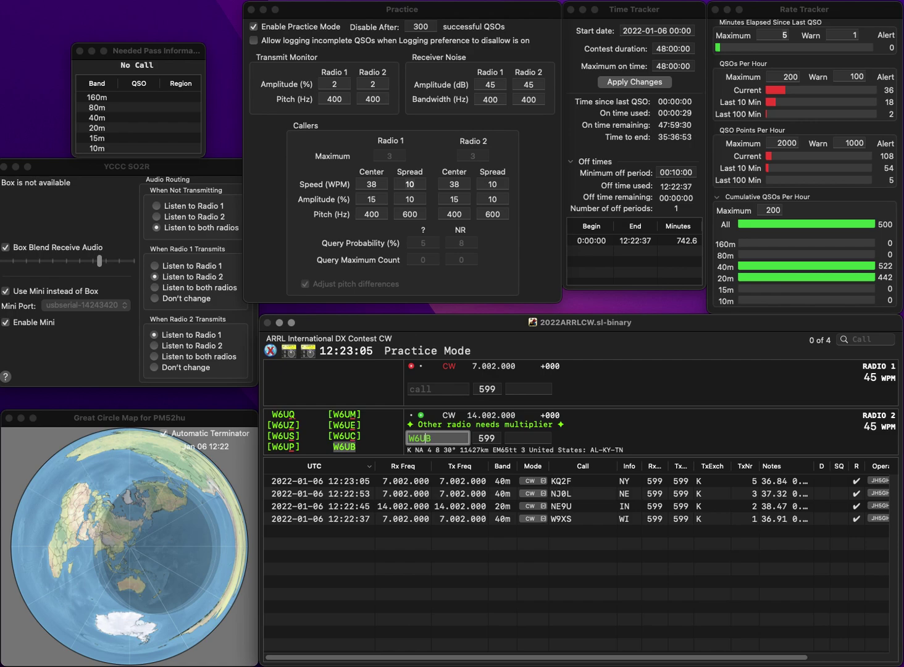
Log W6UB with KY, then send KQ2M on Radio 1 and N9NE on Radio 2
text(KY)
key(Return)
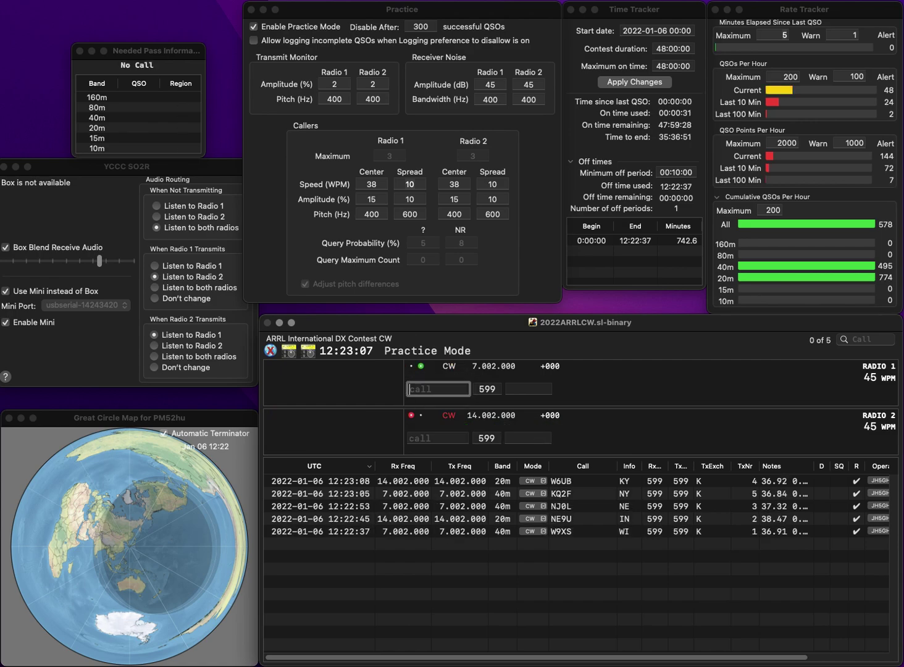
text(KQ2M)
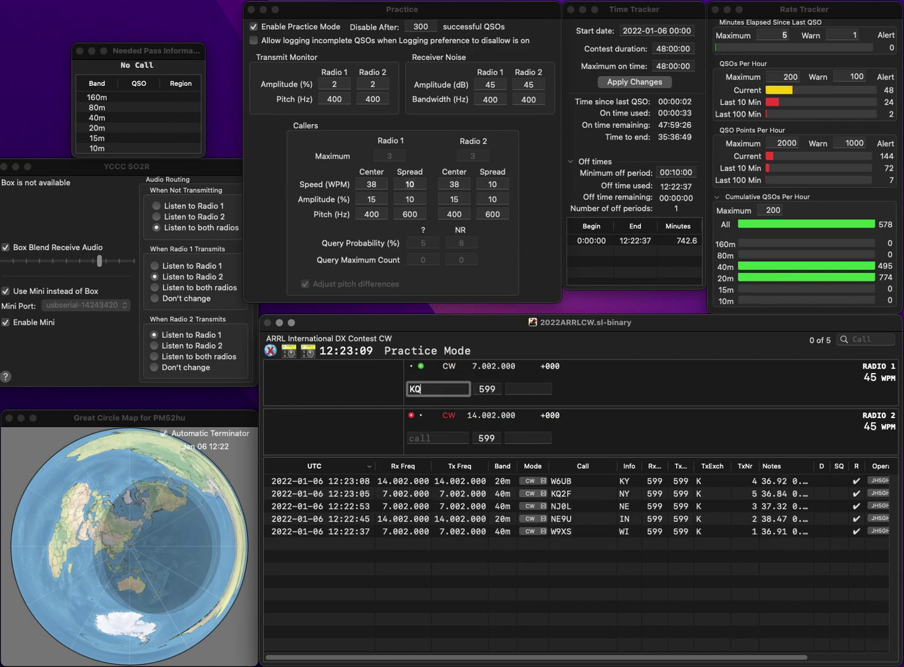
key(Return)
text(N9NE)
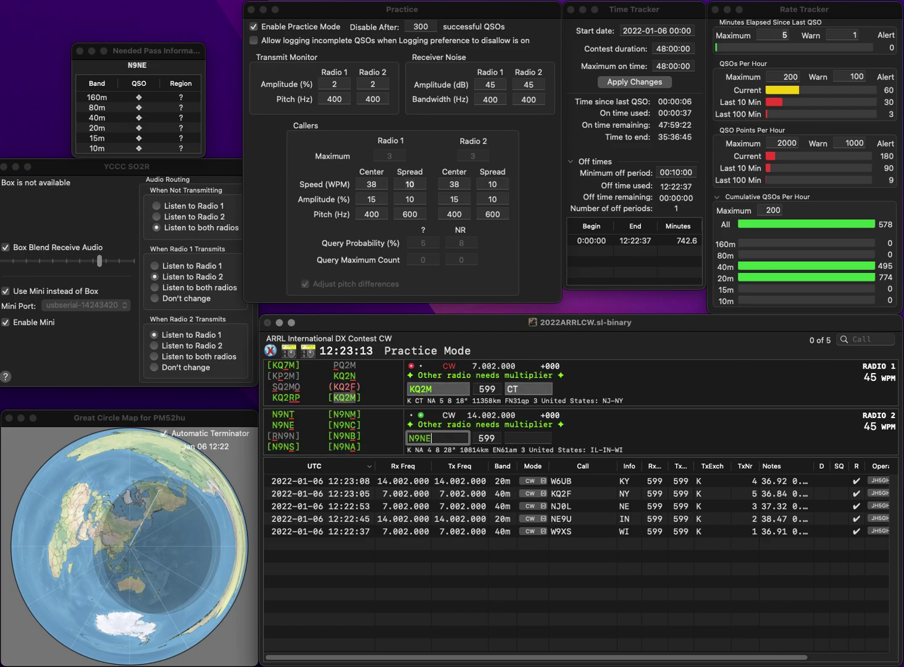
key(Return)
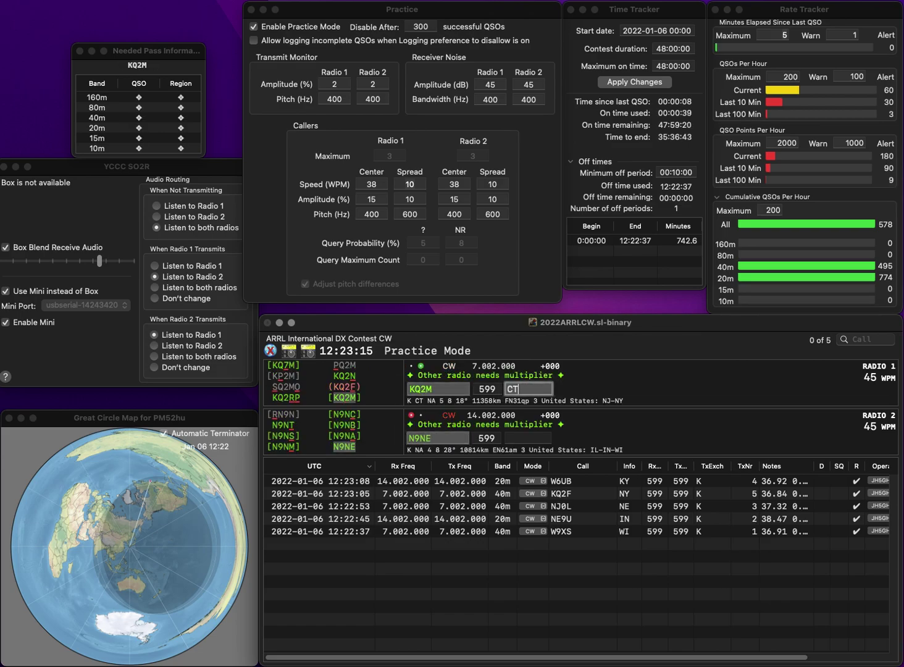
Log KQ2M (CT) and N9NE (IN), send W3DZ on Radio 1, and start Radio 2's next call
key(Return)
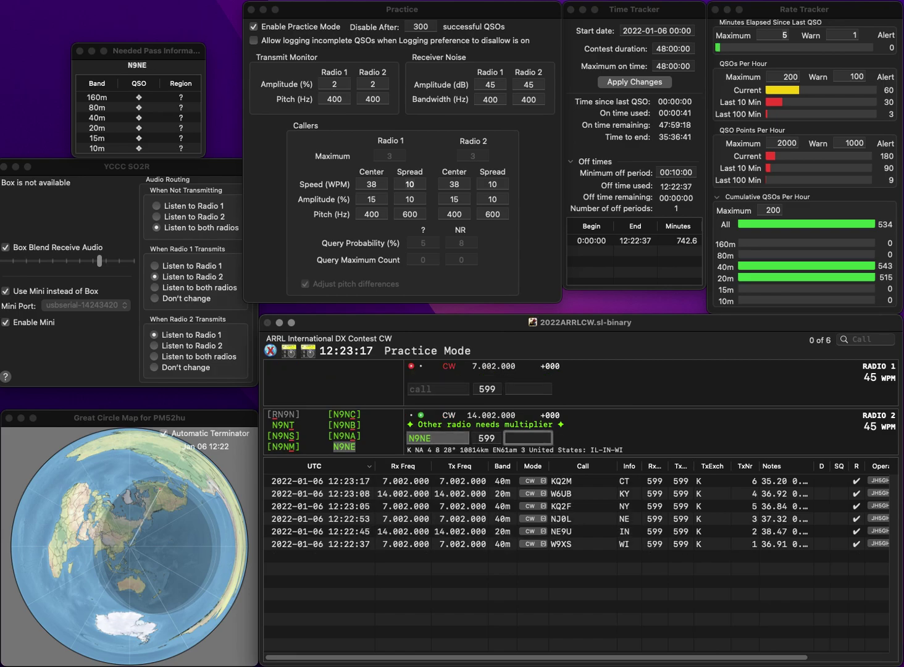
text(IN)
key(Return)
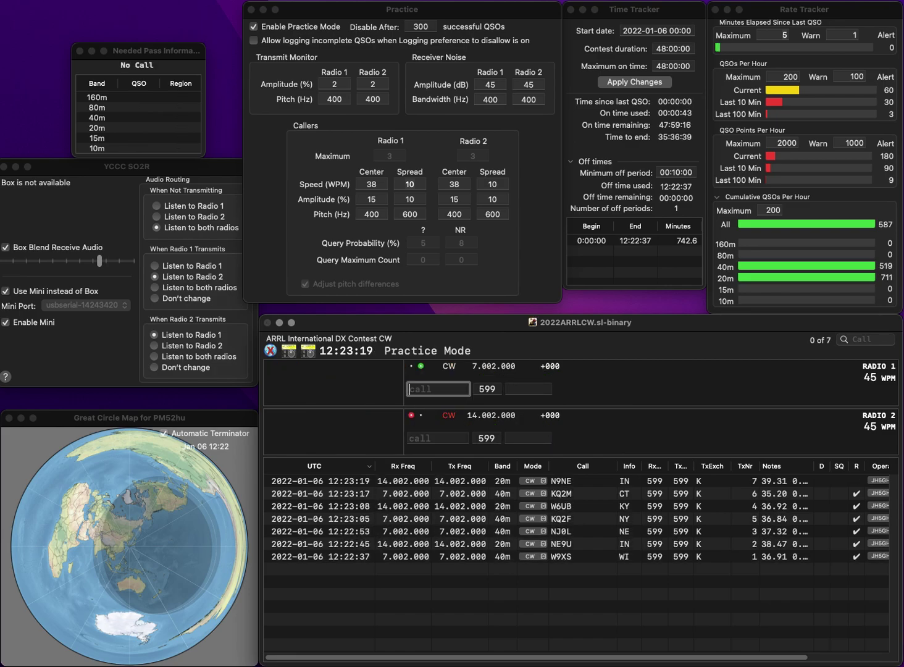
text(W3DZ)
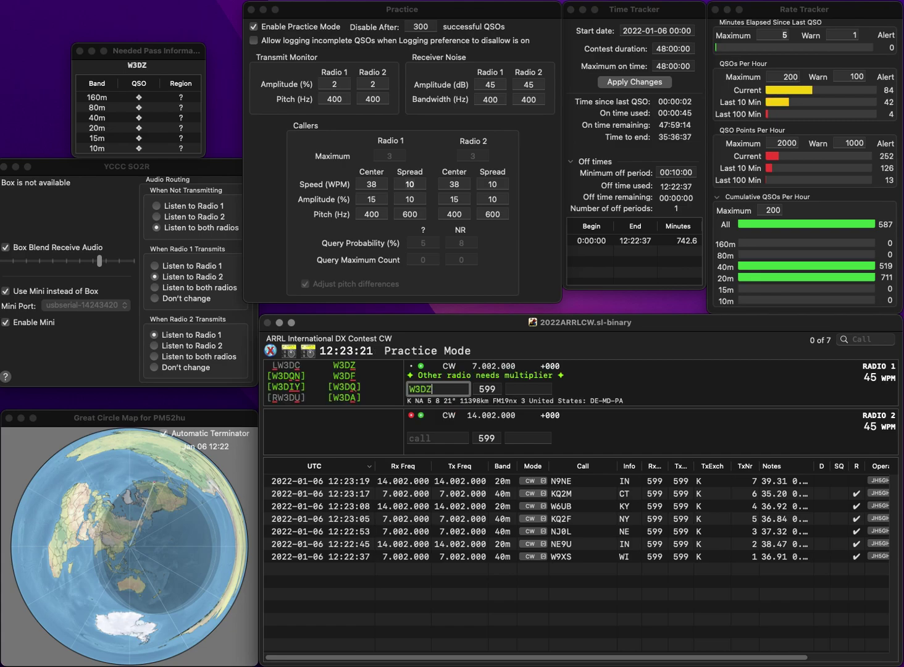
key(Return)
text(W)
key(Return)
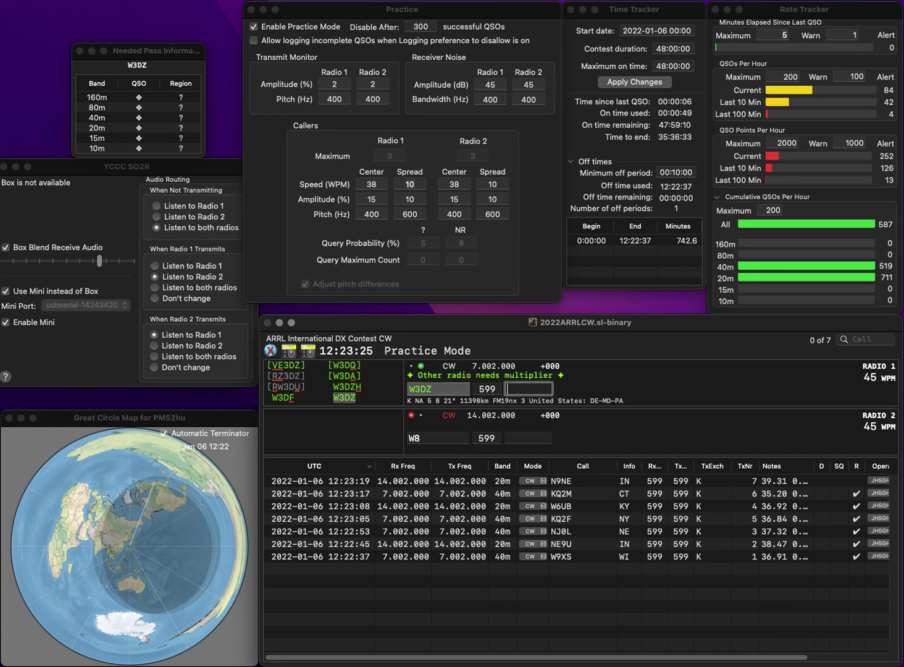
Log W3DZ with DE, send WB3BET on Radio 2 and K4IA on Radio 1
text(DE)
key(Return)
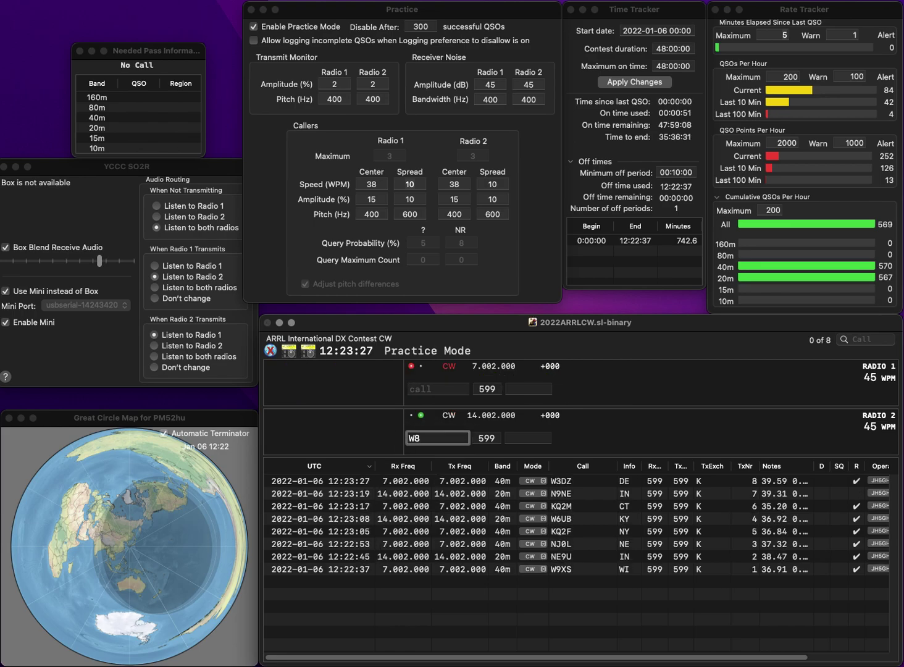
key(BackSpace)
text(B3BET)
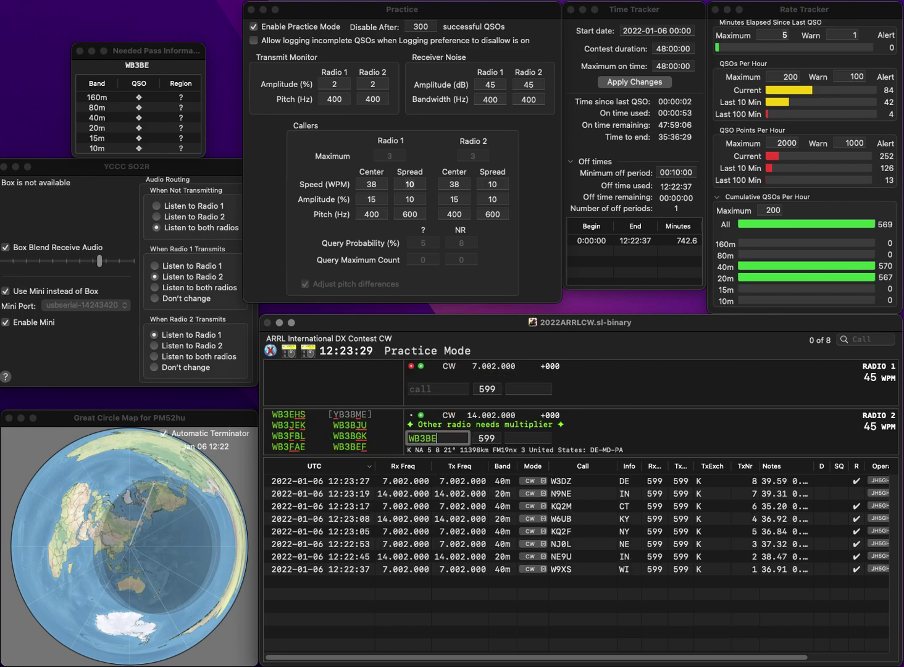
key(Return)
text(K4IA)
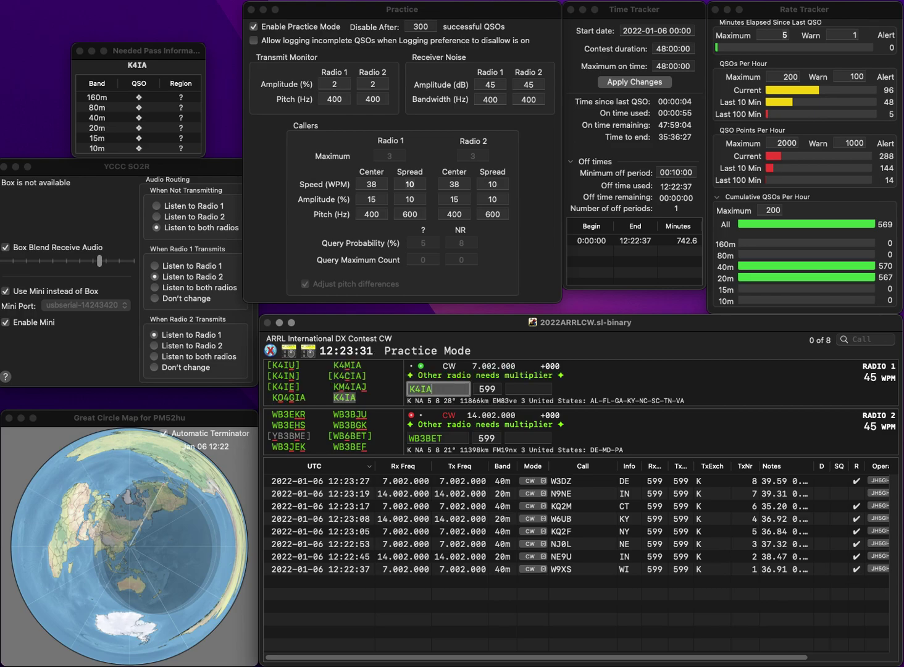
key(Return)
key(BackSpace)
key(BackSpace)
key(BackSpace)
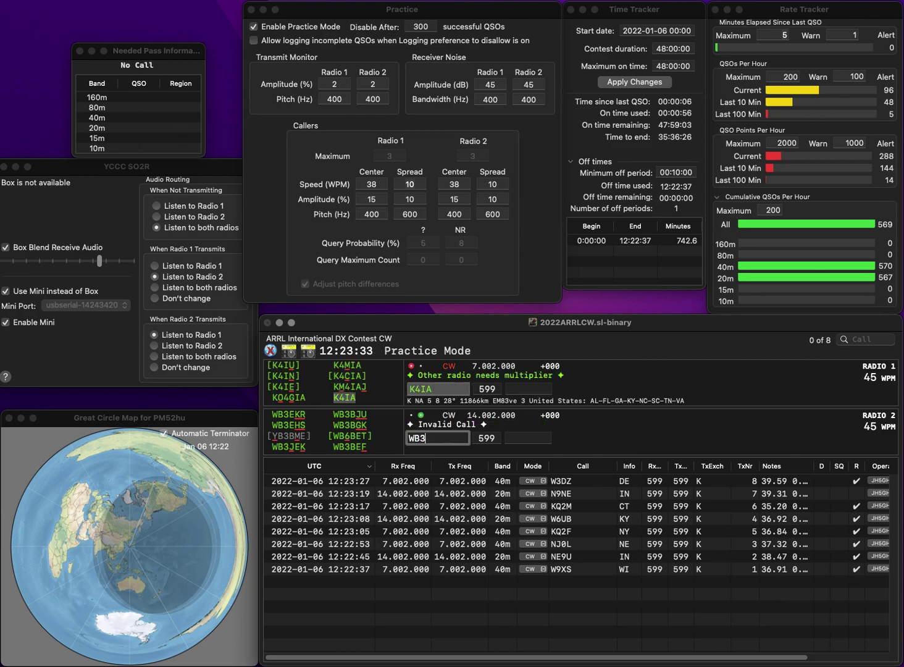
text(BBT)
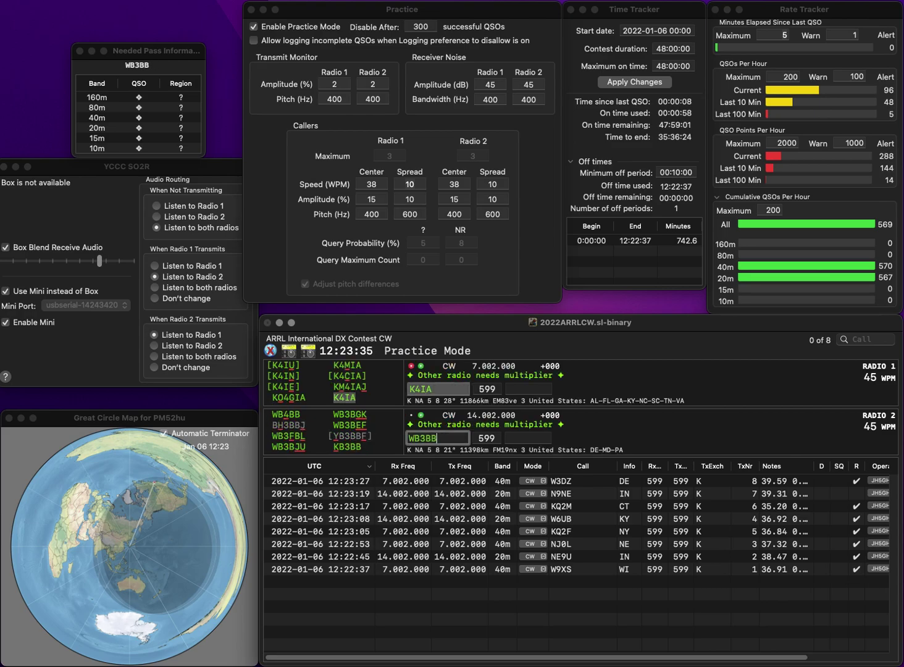
key(Return)
key(BackSpace)
key(BackSpace)
key(Return)
key(Left)
key(Left)
key(Left)
key(Left)
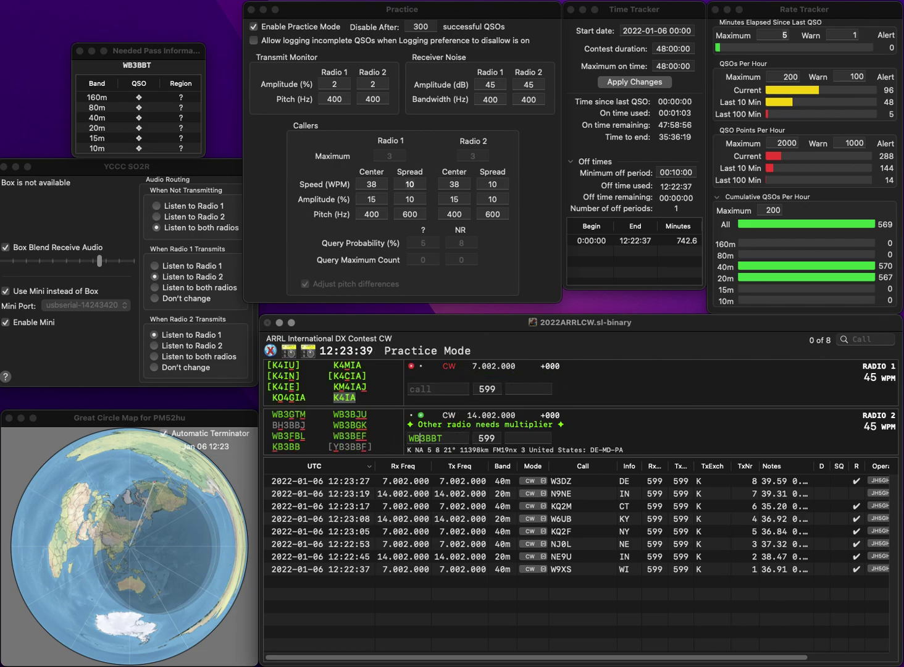
key(BackSpace)
key(Delete)
text(6B)
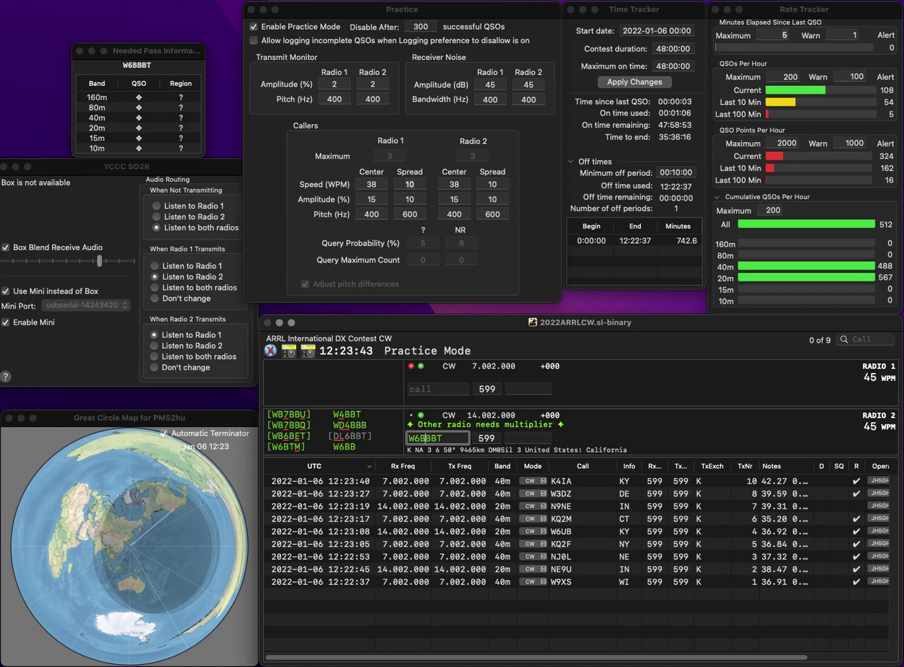
key(Left)
key(BackSpace)
key(Right)
text(6)
key(Return)
Enter and send KK6ZM on Radio 1
key(Tab)
key(Tab)
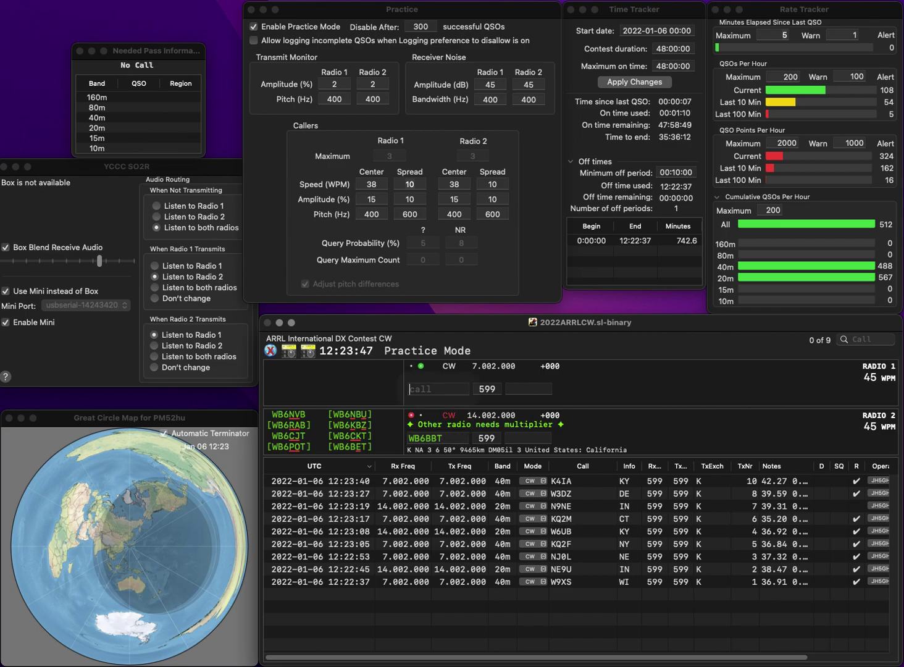
text(6ZM)
key(Home)
text(KK)
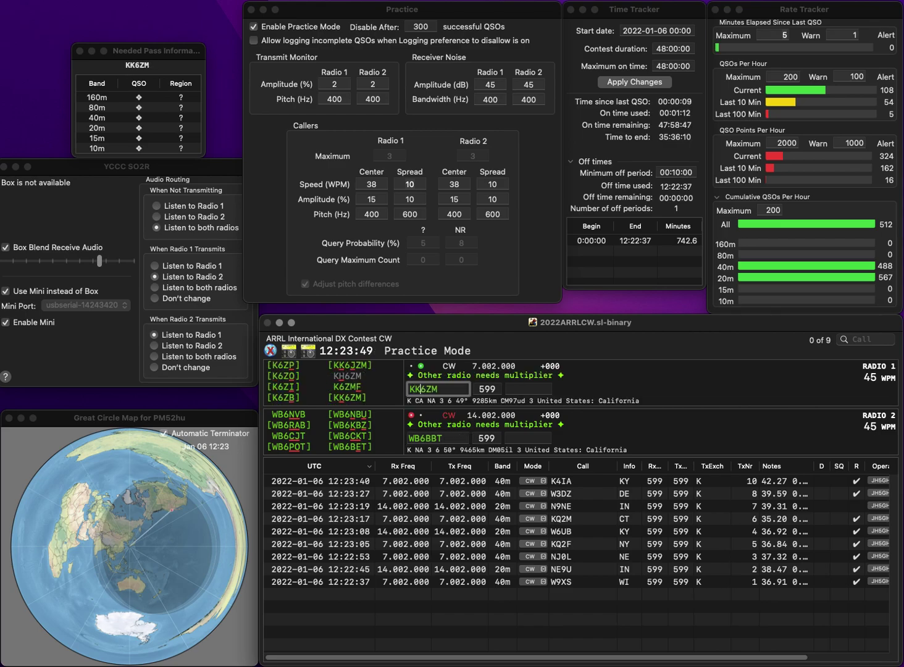
key(Return)
Correct Radio 2's call to WB6BET and log it with exchange CA
key(Right)
key(Right)
key(BackSpace)
text(E)
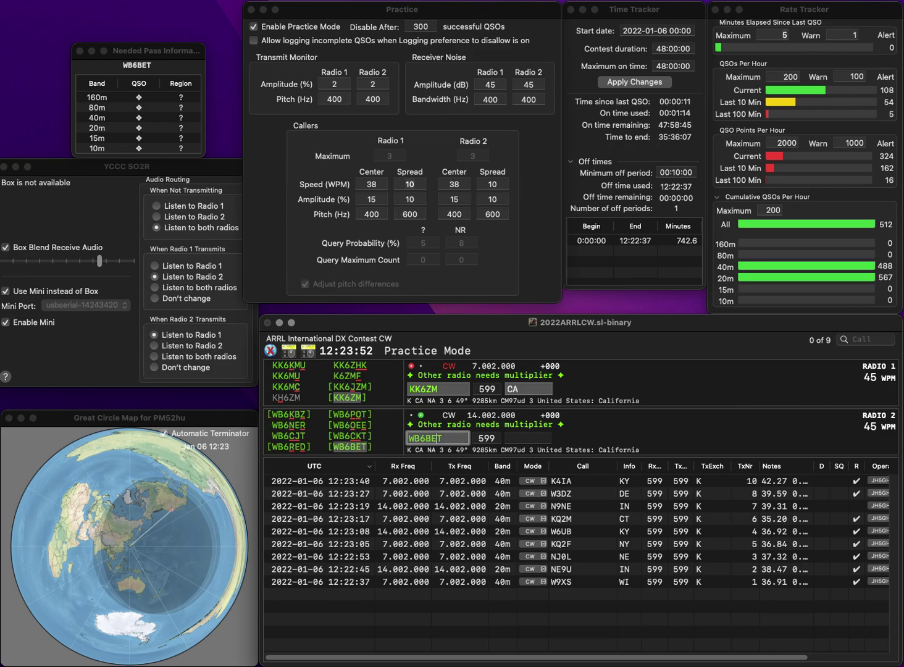
key(BackSpace)
text(D)
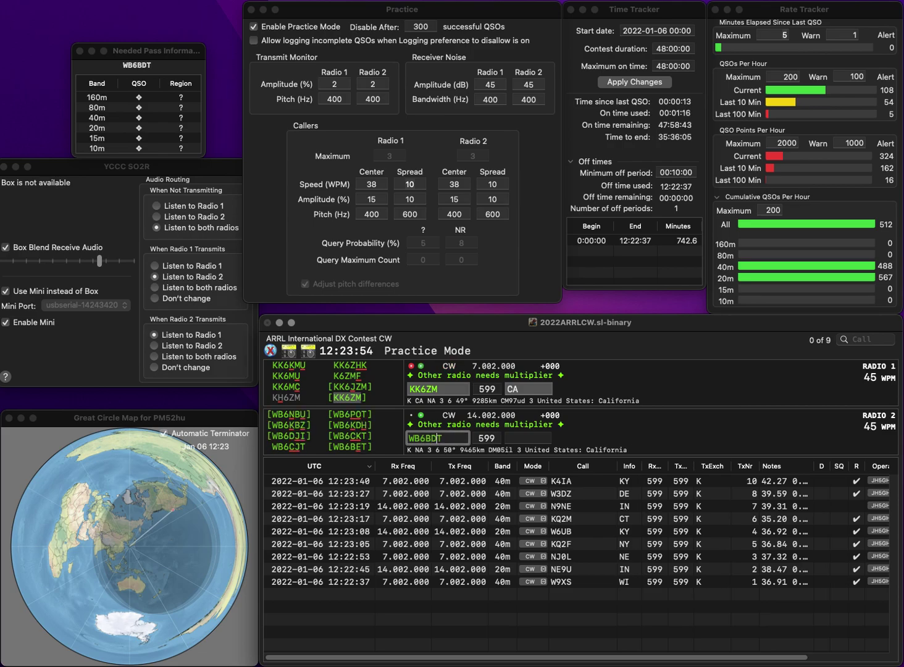
key(BackSpace)
text(E)
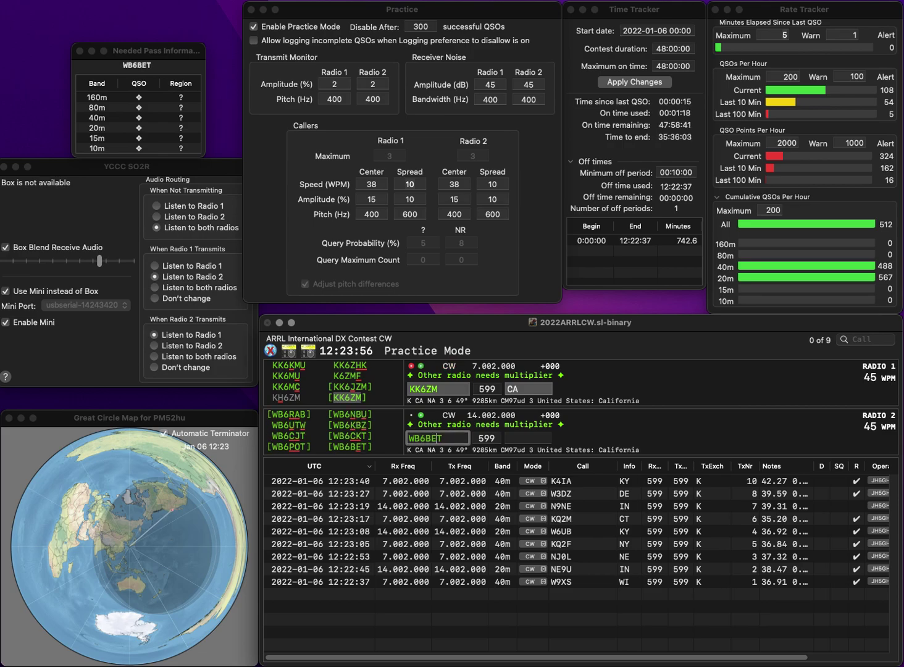
key(Return)
key(Tab)
key(Tab)
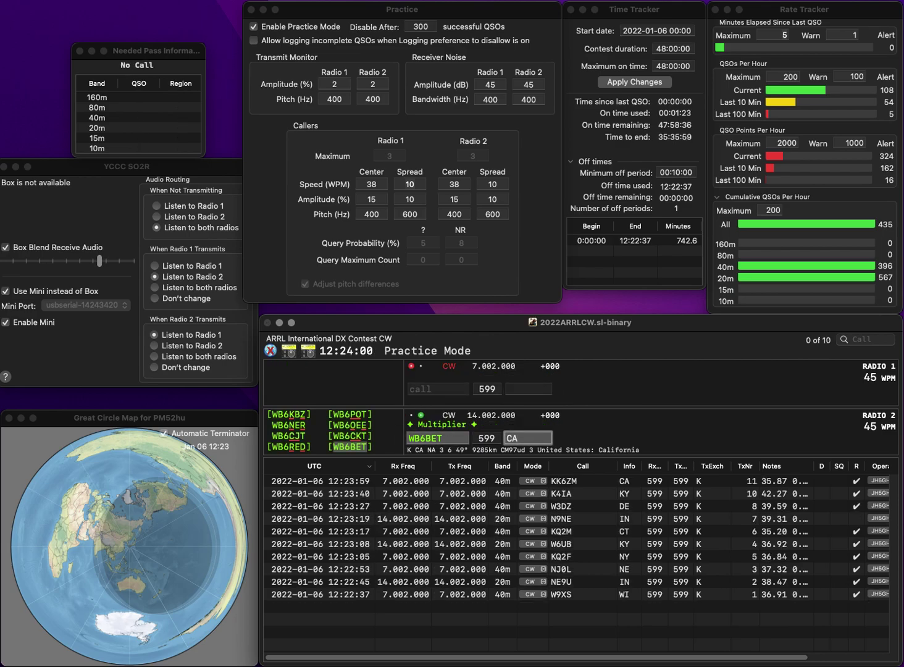
key(Return)
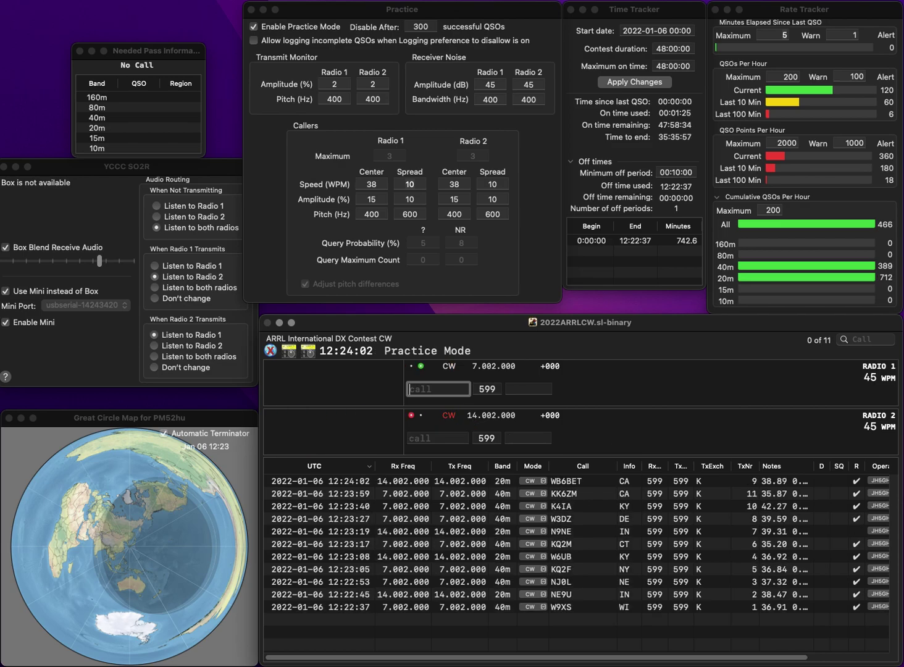
text(N4YA)
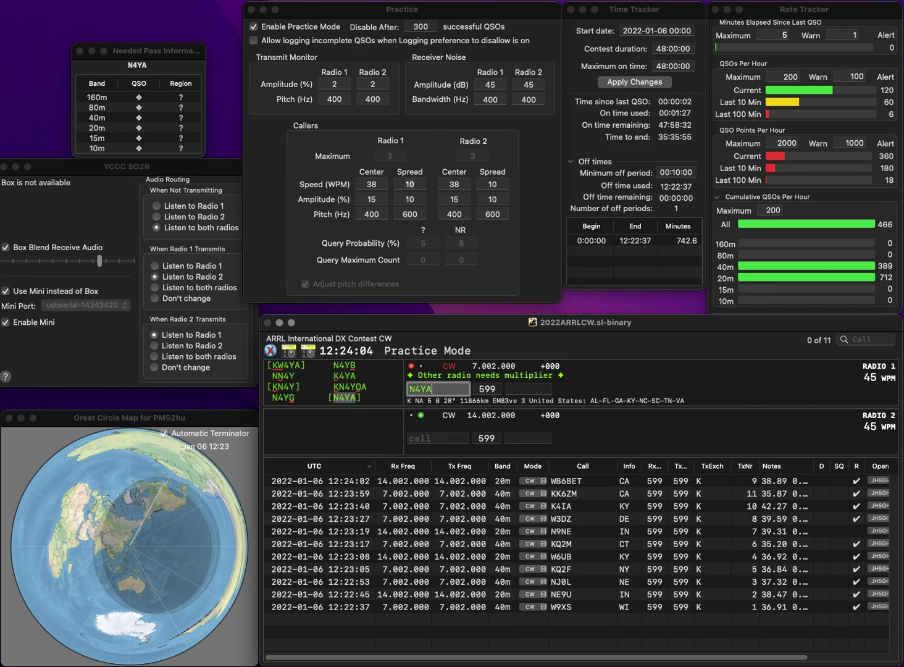
key(Return)
text(W8)
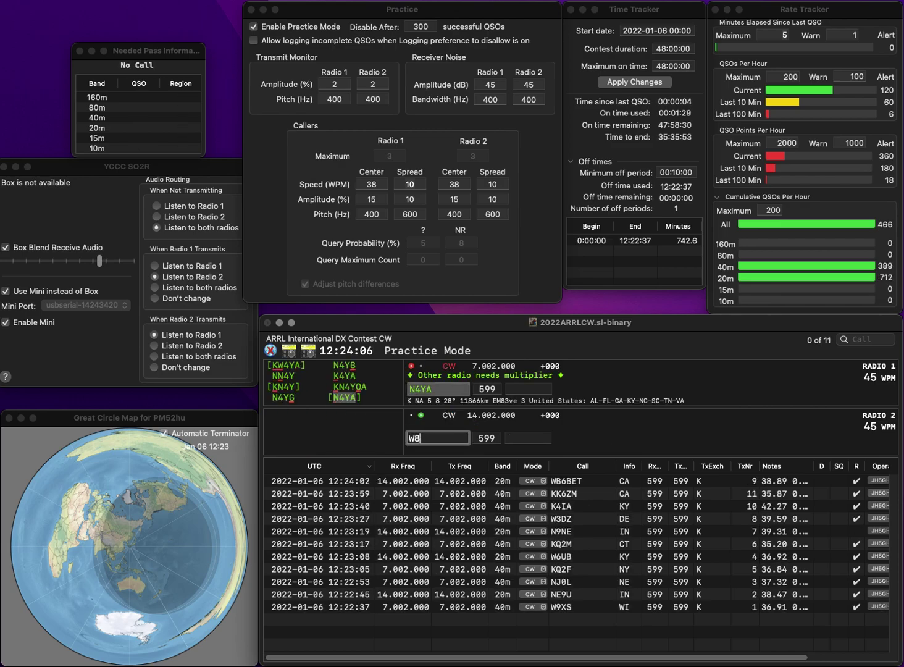
text(NEM)
key(Return)
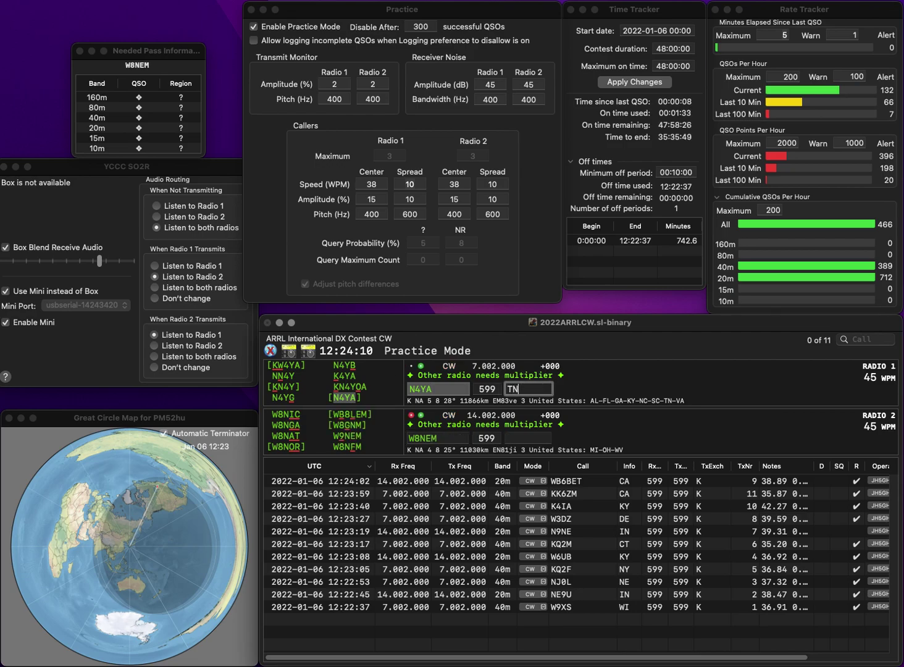
text(TN)
key(Return)
Correct W8NEM to W9NEM and resend, then send KG7LLN on Radio 1
key(Right)
key(Right)
key(BackSpace)
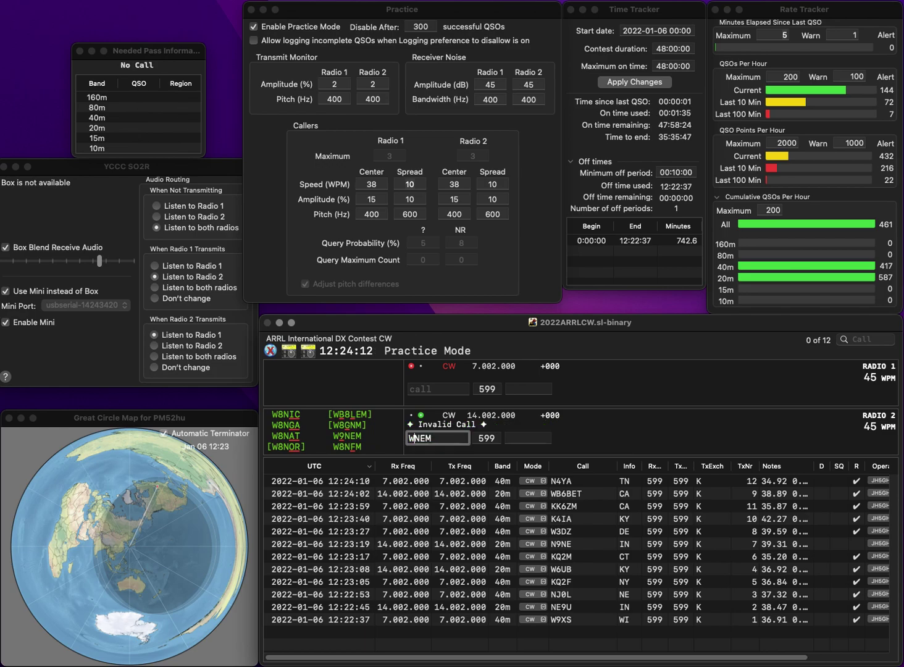
text(9)
key(Return)
text(KG7LLN)
key(Return)
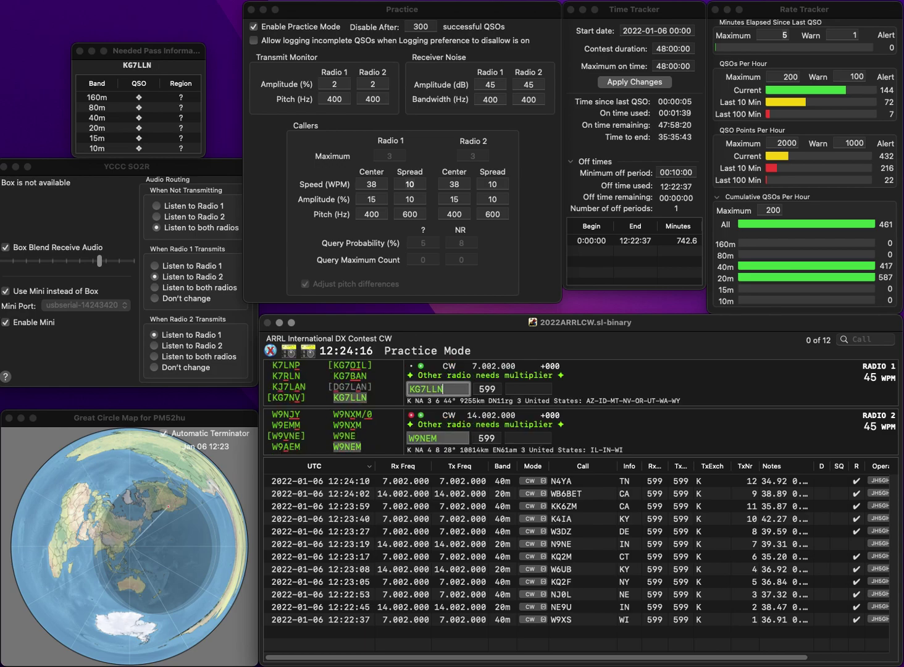
Log W9NEM with WI and KG7LLN with OR
key(space)
text(W)
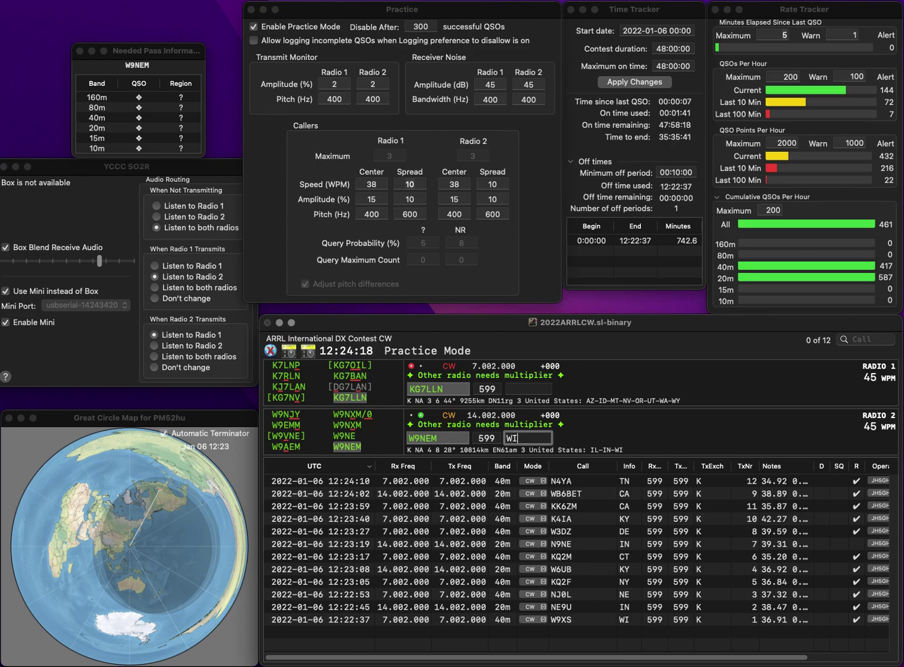
text(I)
key(Return)
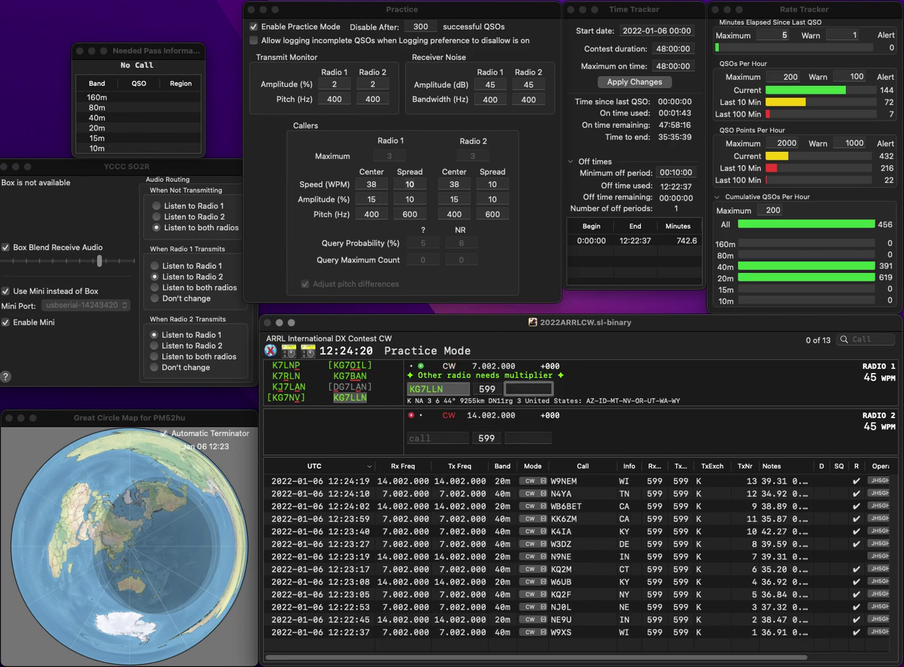
text(OR)
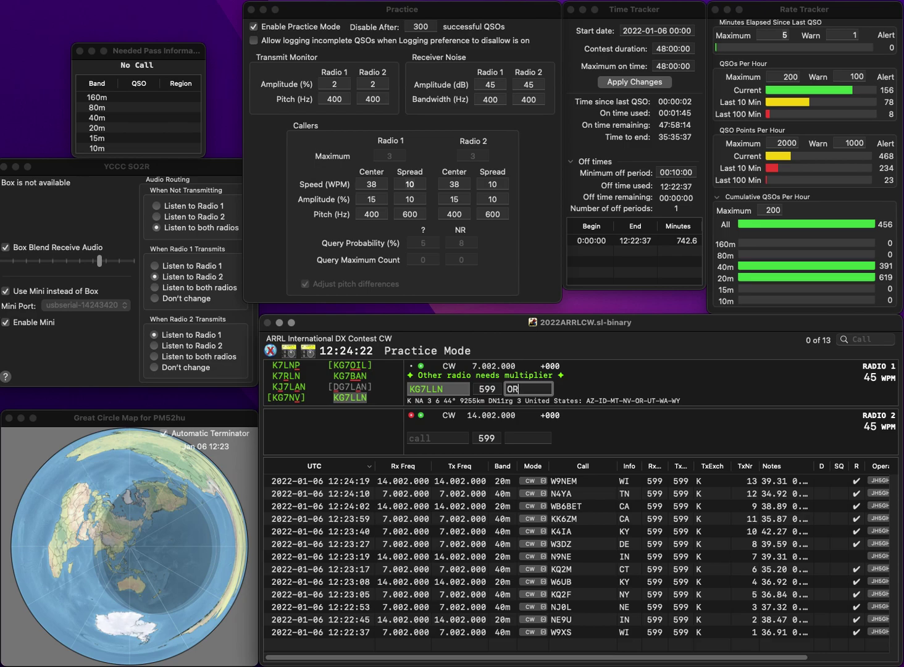
key(Return)
text(N3SPL)
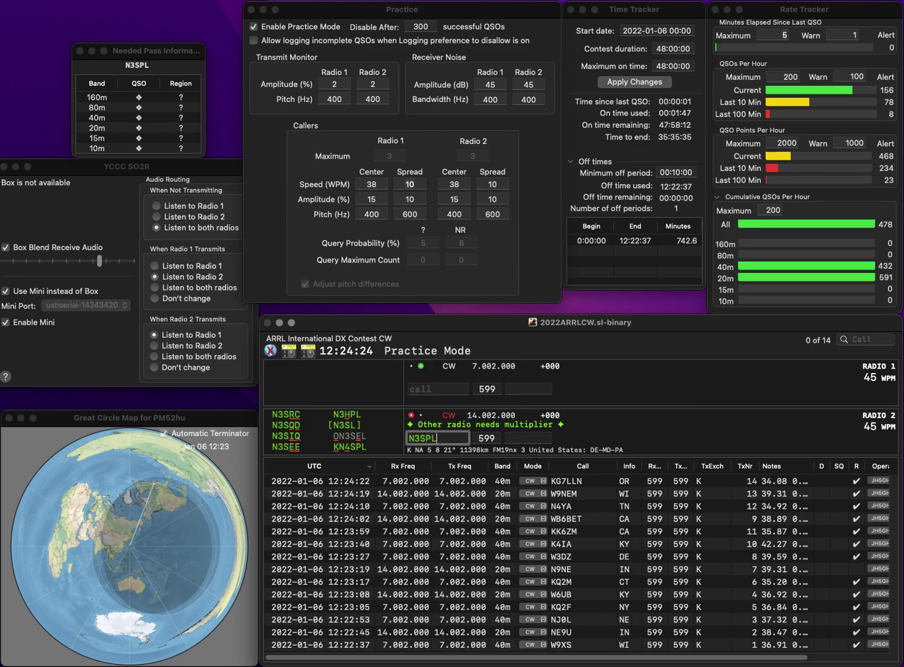
key(Return)
text(VE)
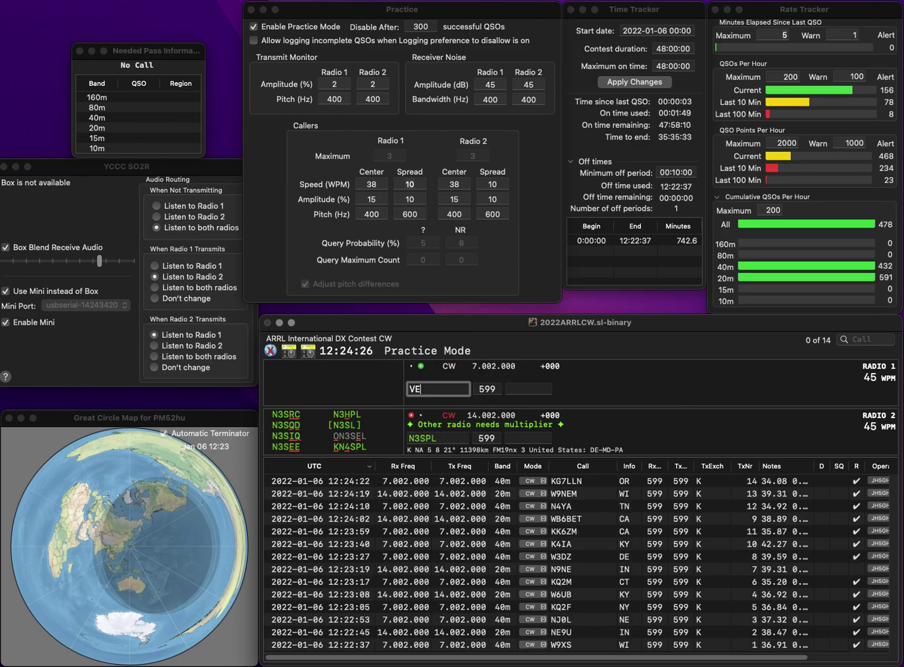
text(5KO)
key(Return)
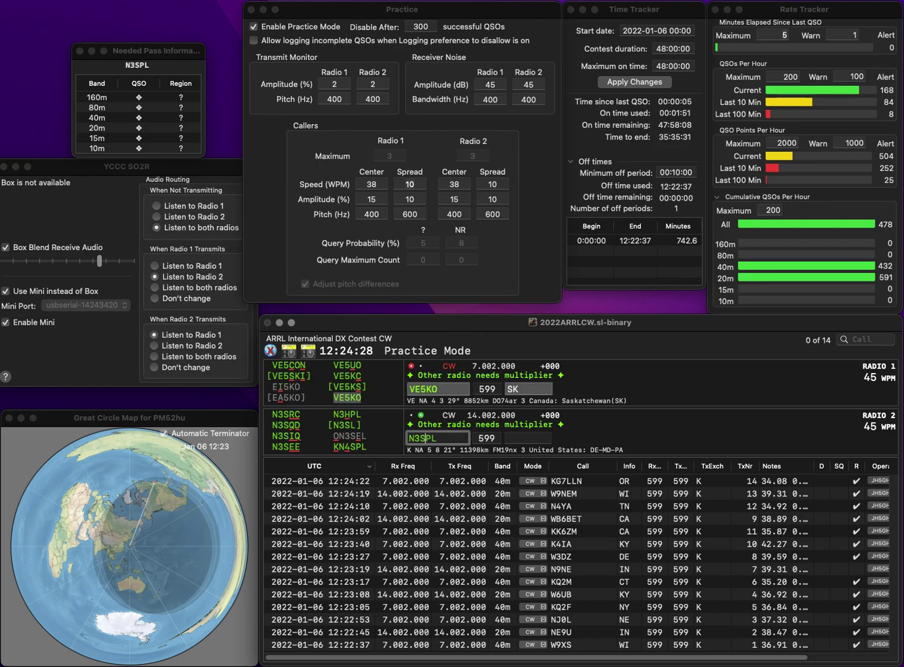
key(BackSpace)
text(H)
key(Return)
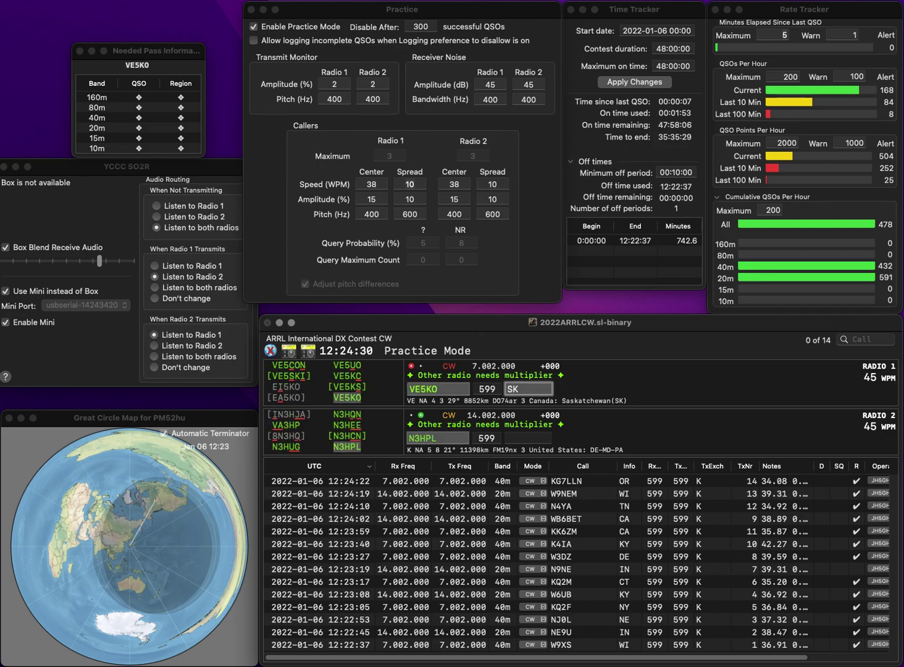
Log VE5KO (SK) and N3HPL (MD), then send KB8FS and WW1WW
key(Return)
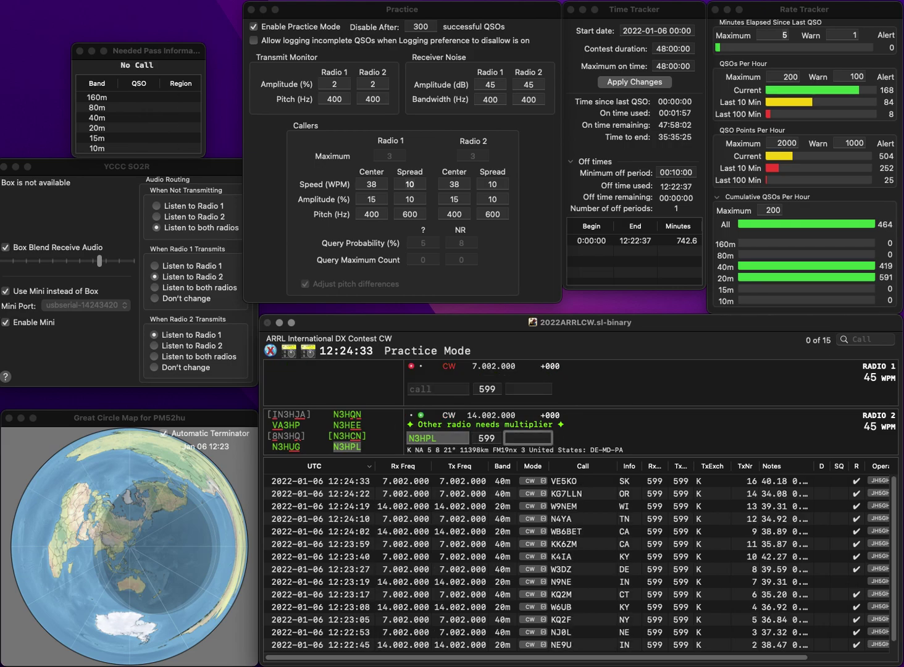
text(MD)
key(Return)
text(KB8FS)
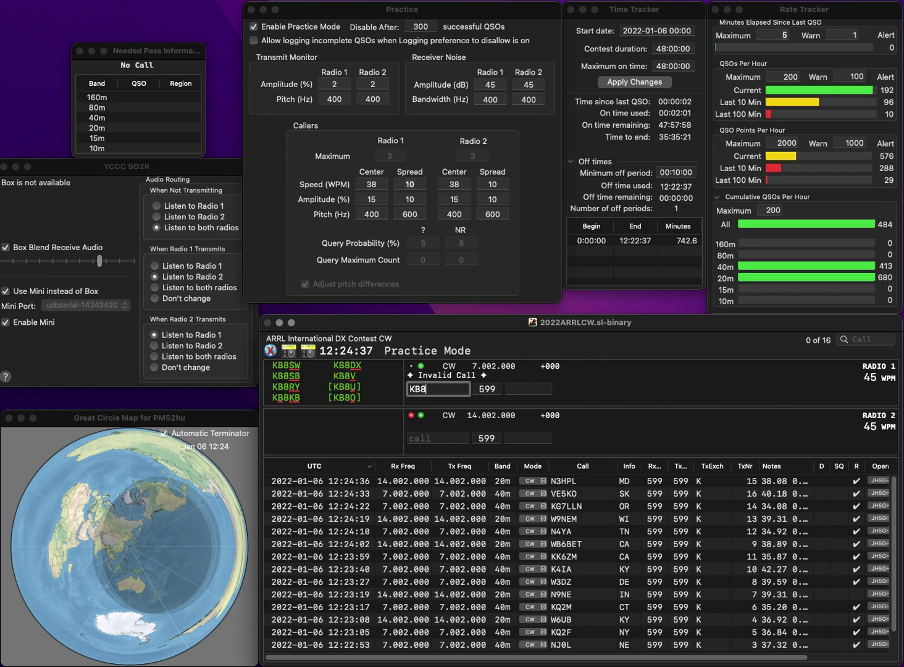
key(Return)
text(WW1WW)
key(Return)
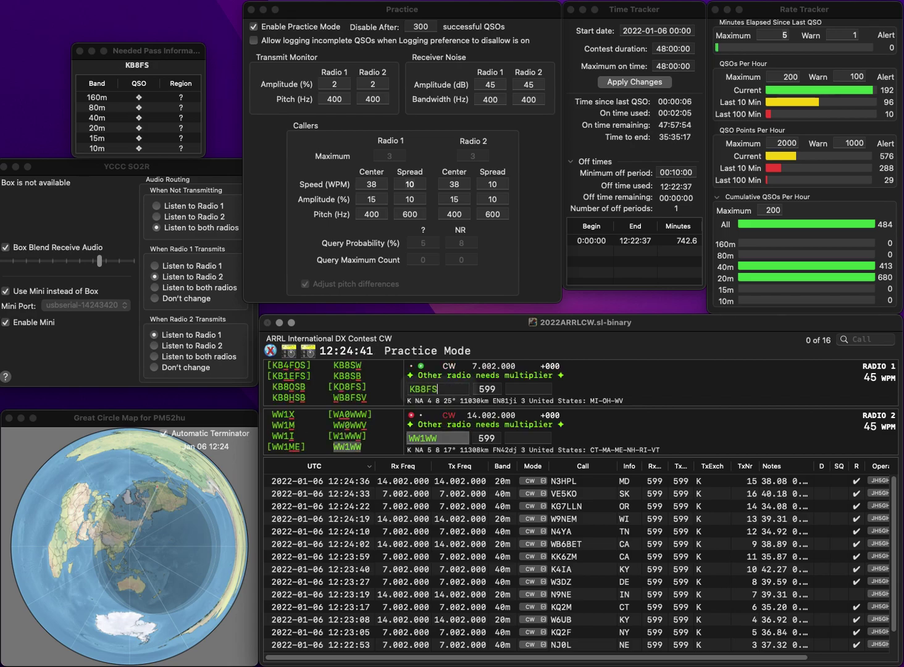
text(D)
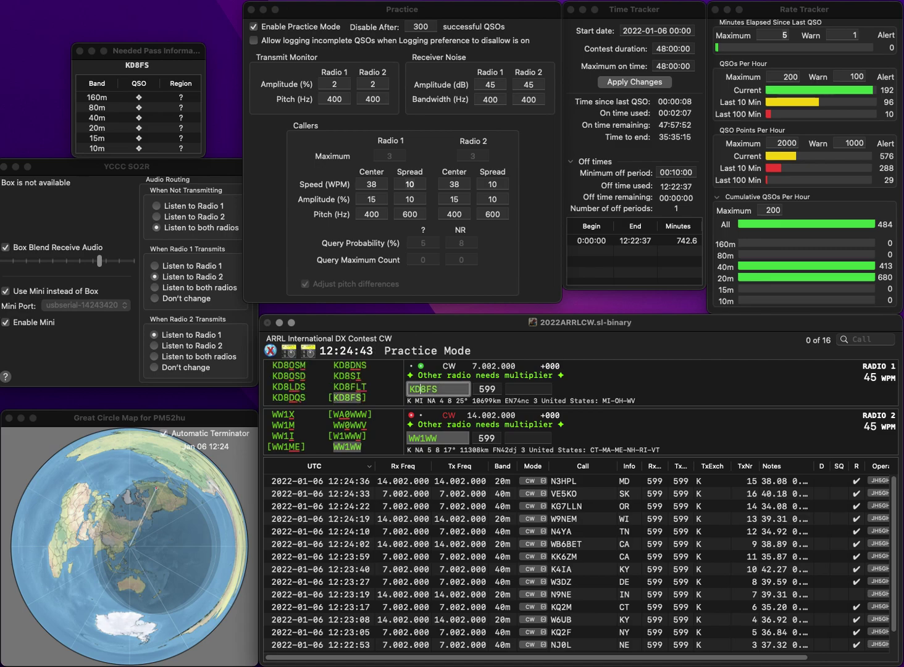
key(Return)
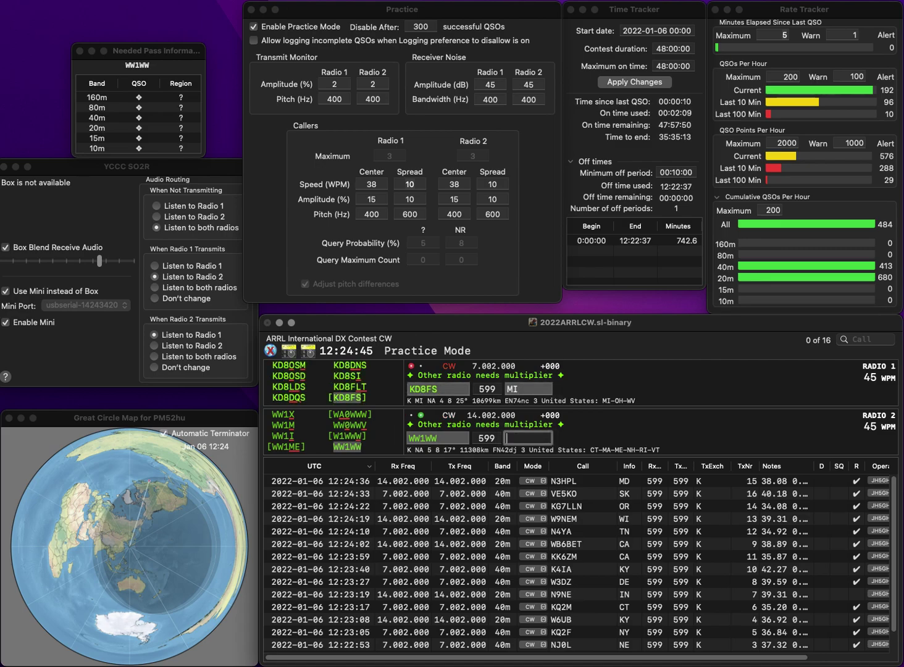
text(MA)
key(Return)
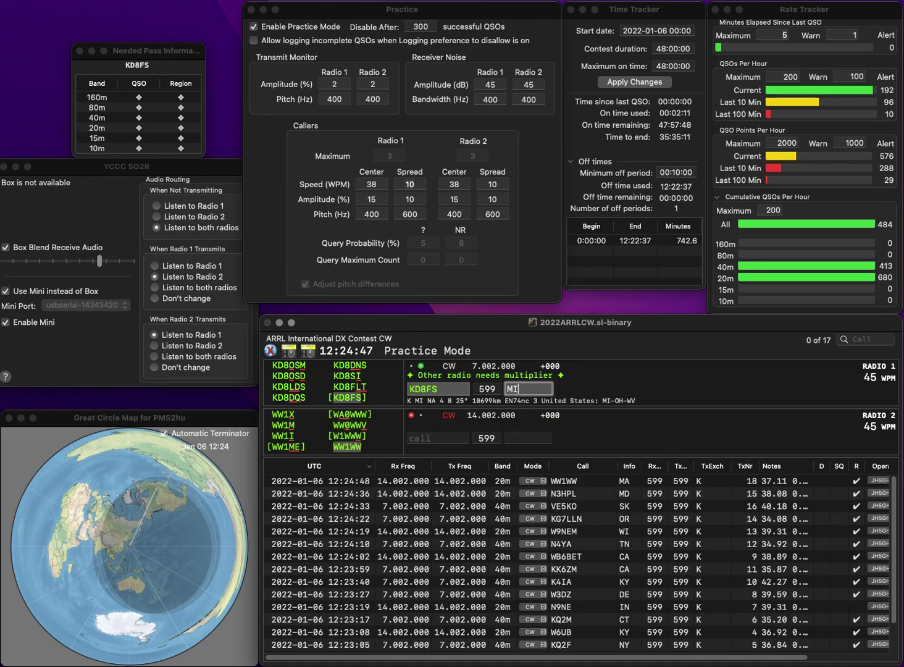
text(MI)
key(Return)
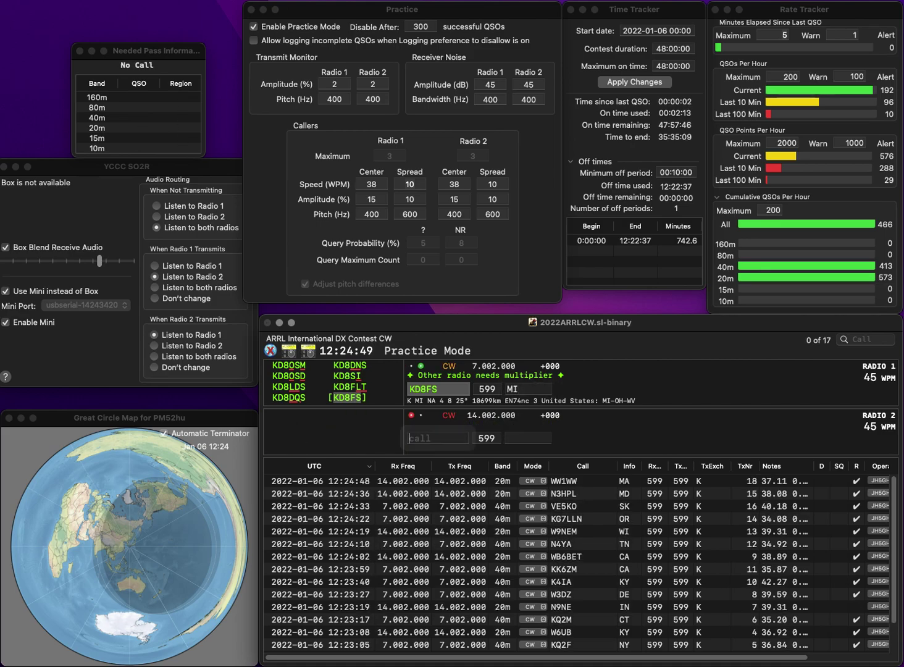
text(KB)
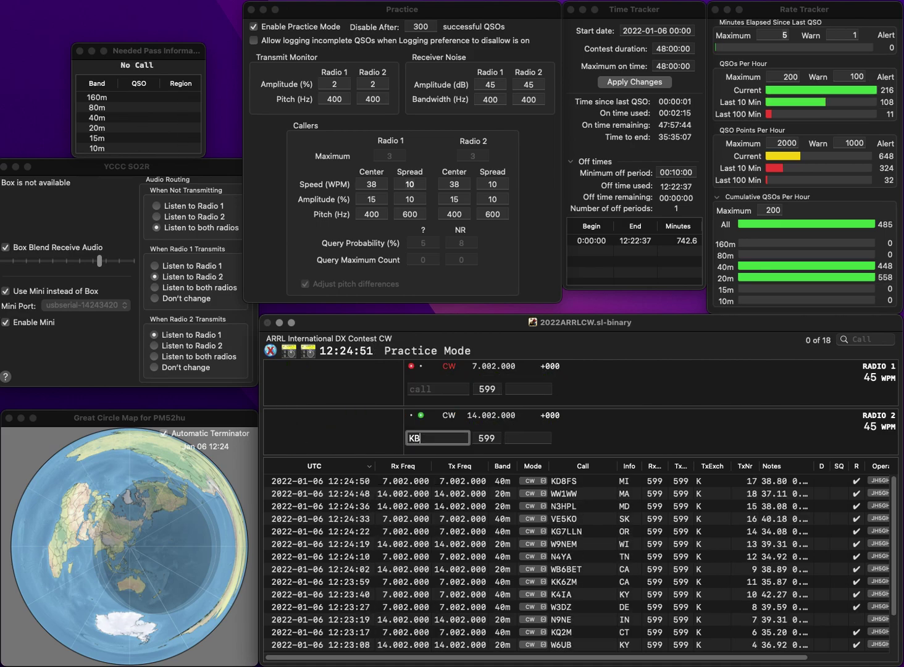
text(KE)
key(Return)
text(FKE8UT)
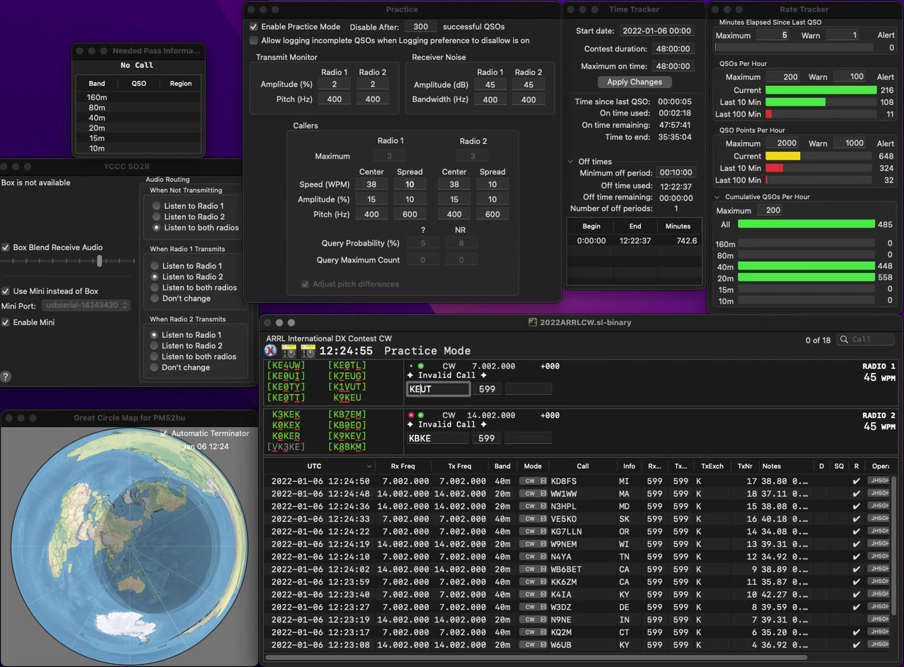
key(Return)
key(BackSpace)
key(BackSpace)
text(BET)
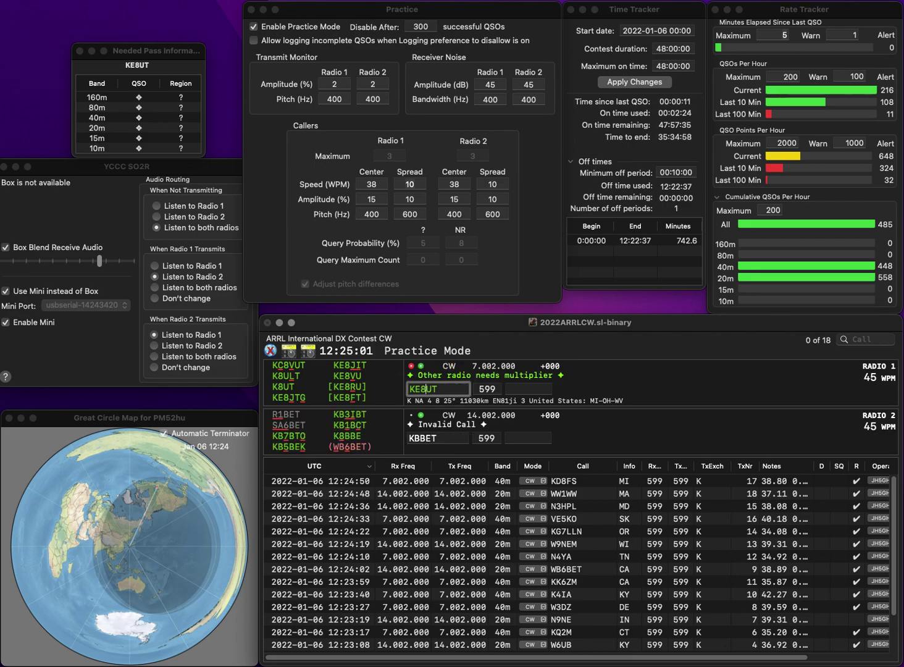
text(B)
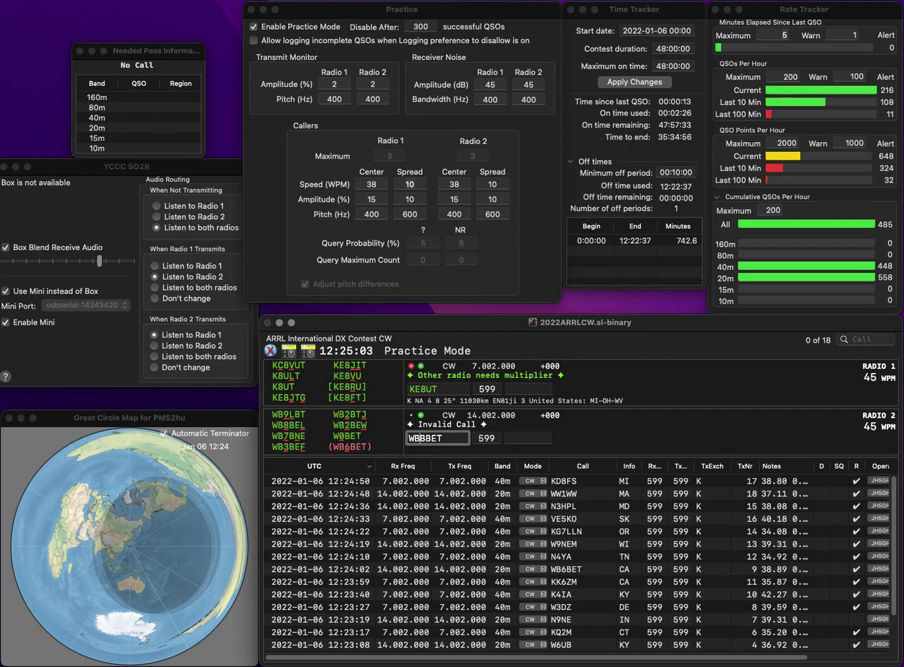
text(6)
Check WB6BET on radio 2, then correct KE8UT to K8UT and send its exchange
key(Return)
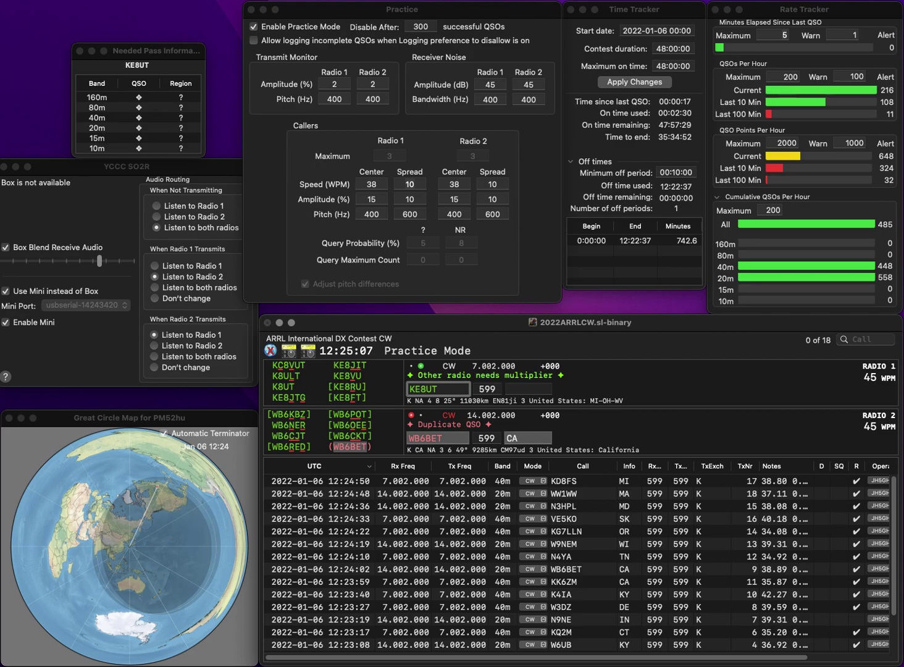
key(Left)
key(BackSpace)
key(Return)
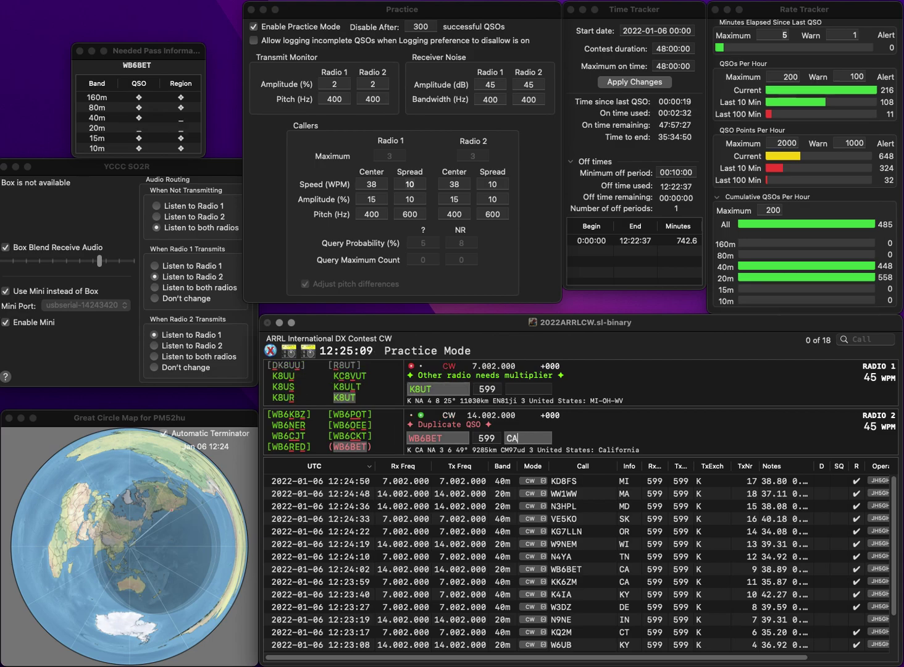
key(space)
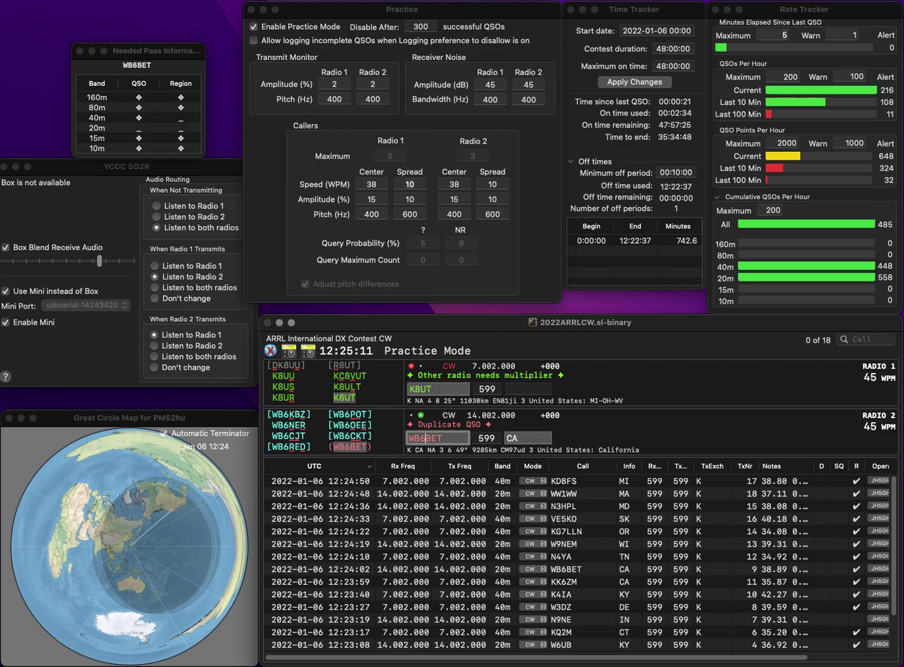
key(BackSpace)
text(5)
key(Right)
key(Right)
key(Right)
key(BackSpace)
text(K)
key(Return)
key(space)
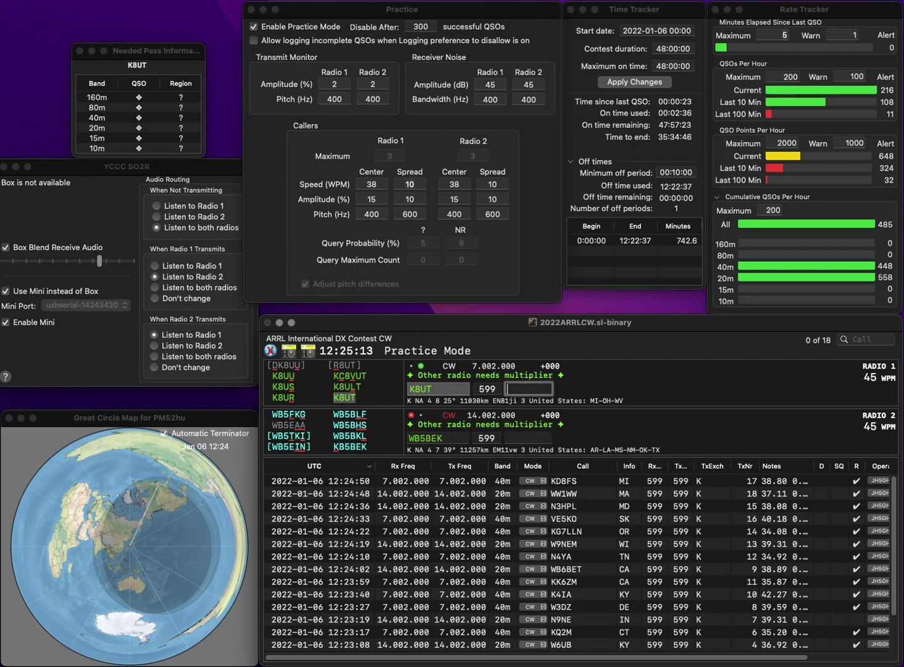
key(Return)
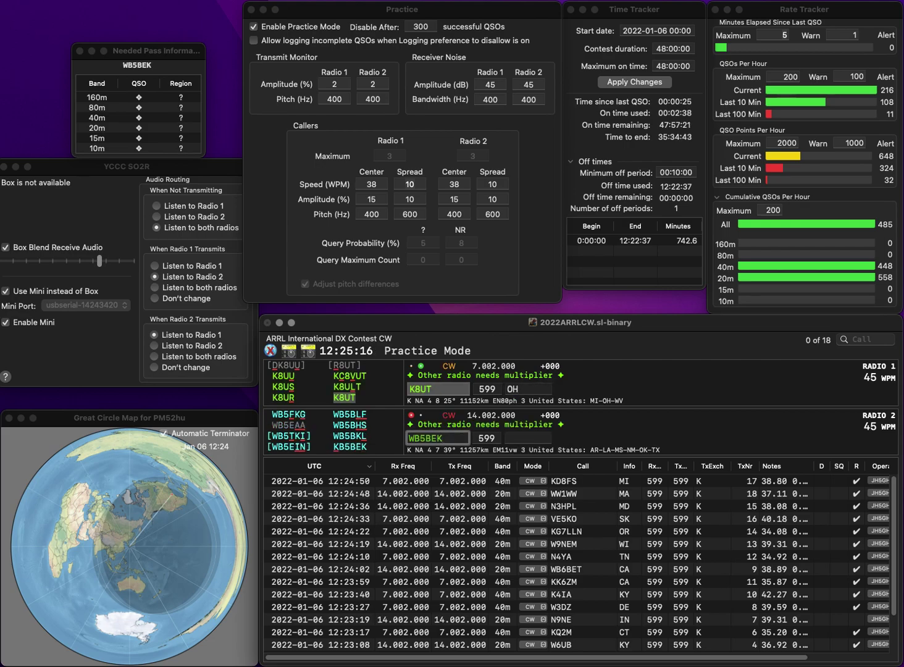
Call WA2HIP on radio 1, fixing the WA2SIP typo, and log KB5BEK with exchange TX
key(Return)
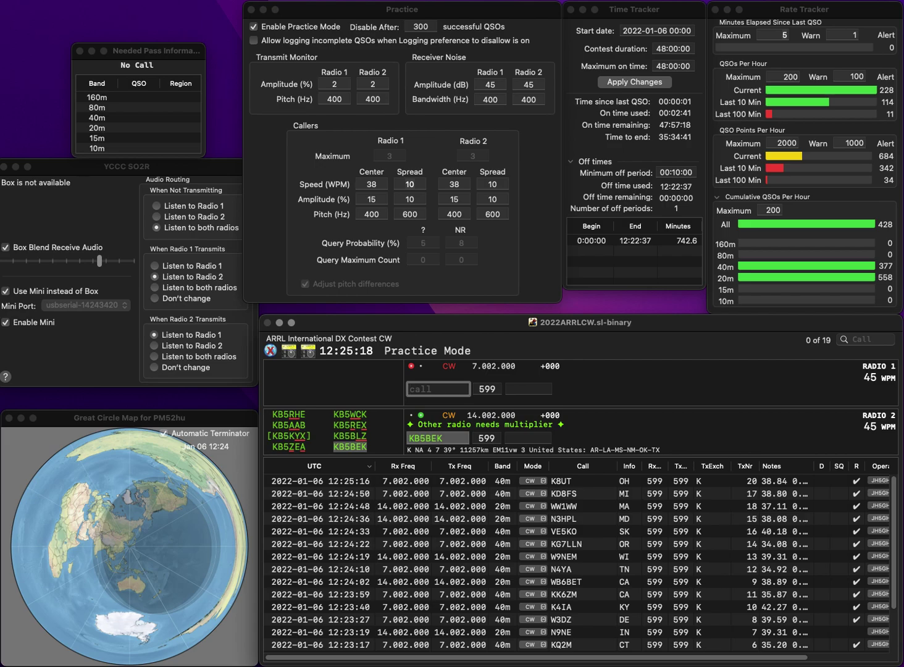
text(WA2SIP)
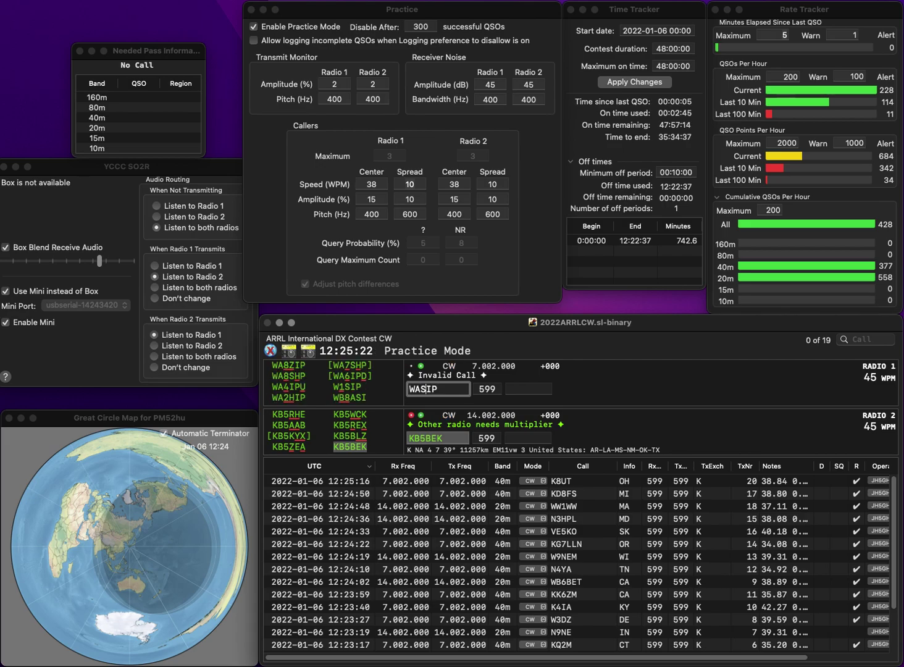
key(Left)
key(Left)
key(Left)
text(2)
key(Return)
text(TX)
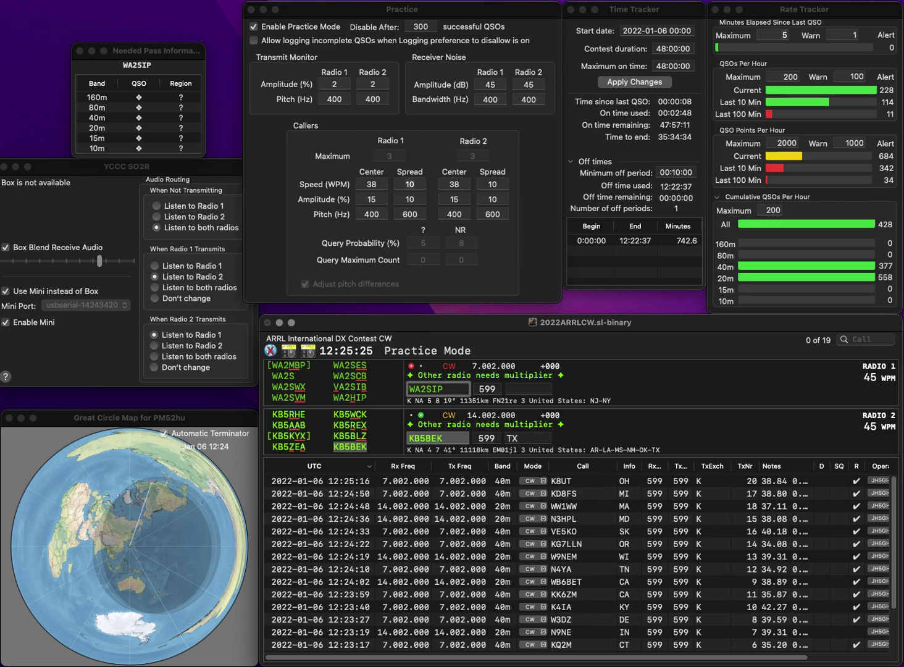
key(Return)
key(BackSpace)
text(H)
key(Return)
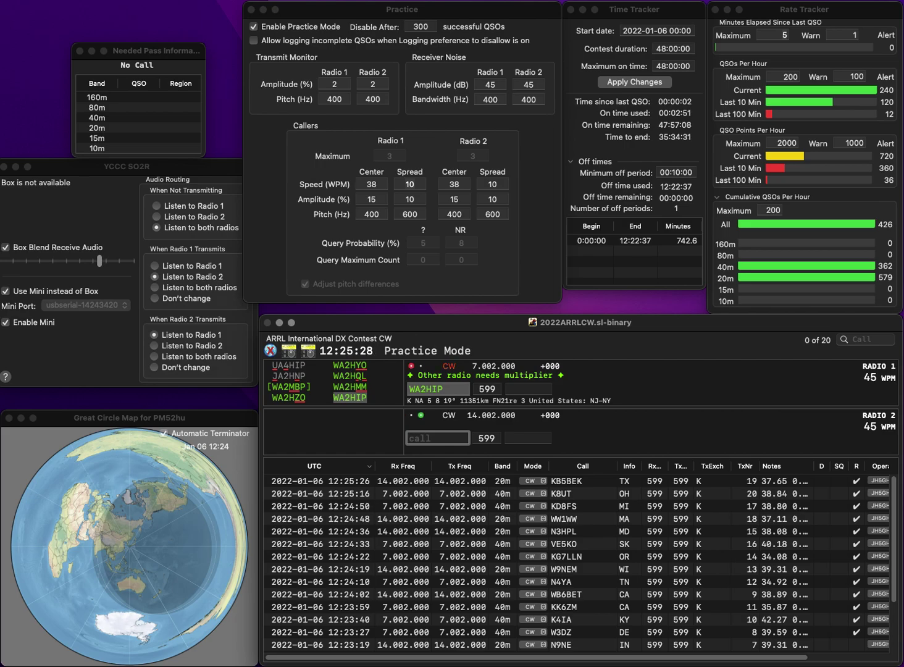
text(K7)
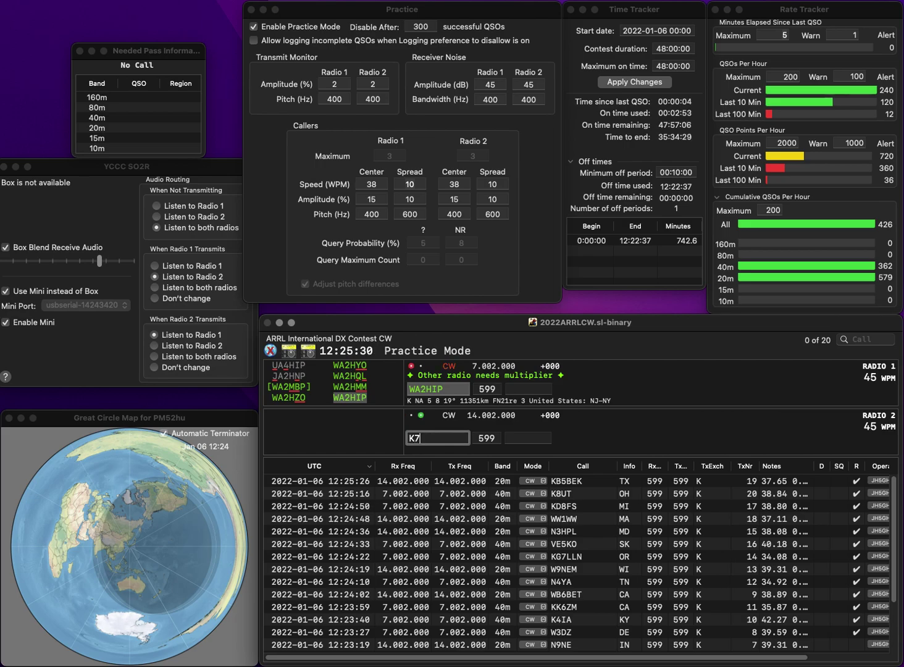
text(WK)
key(Return)
text(NJ)
key(Return)
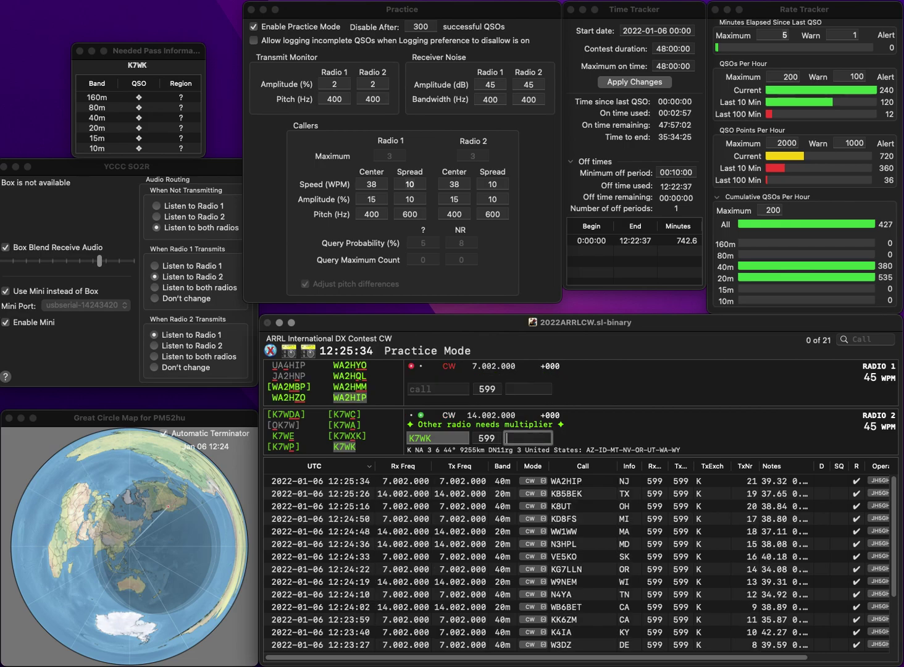
text(WA)
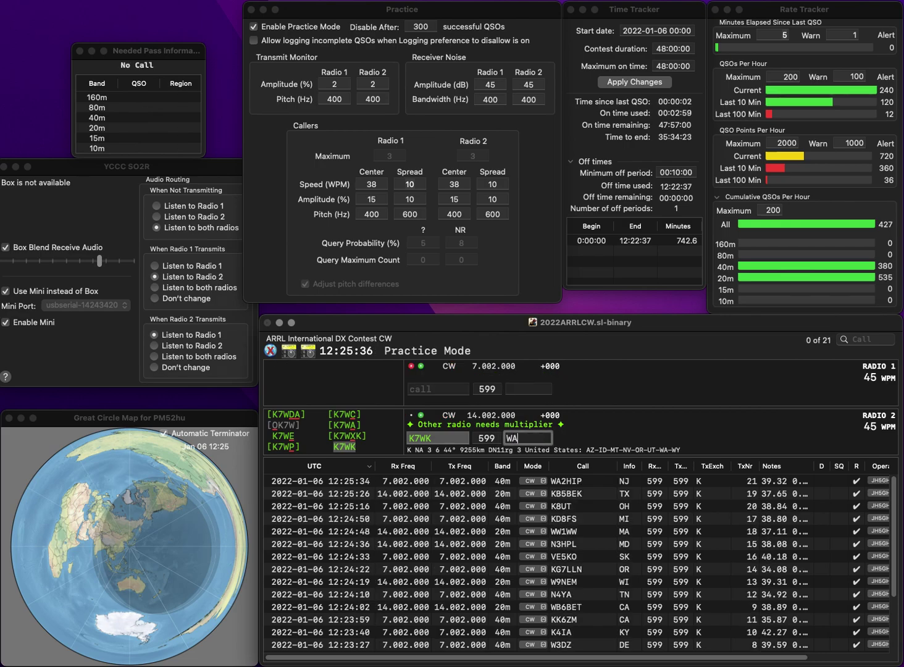
key(Return)
text(NZ)
text(7)
key(Return)
text(DO)
key(Home)
text(N7)
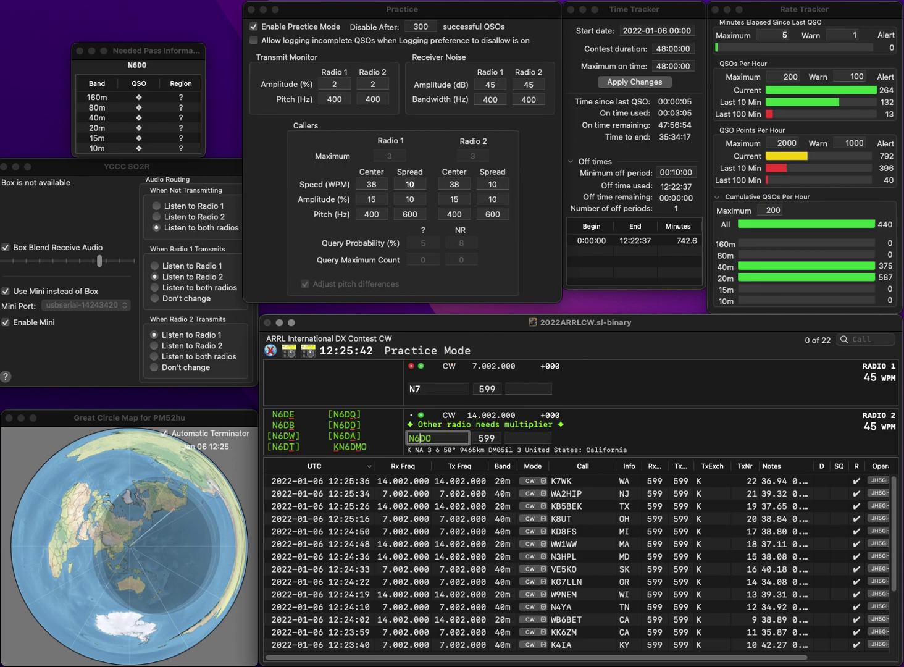
key(Up)
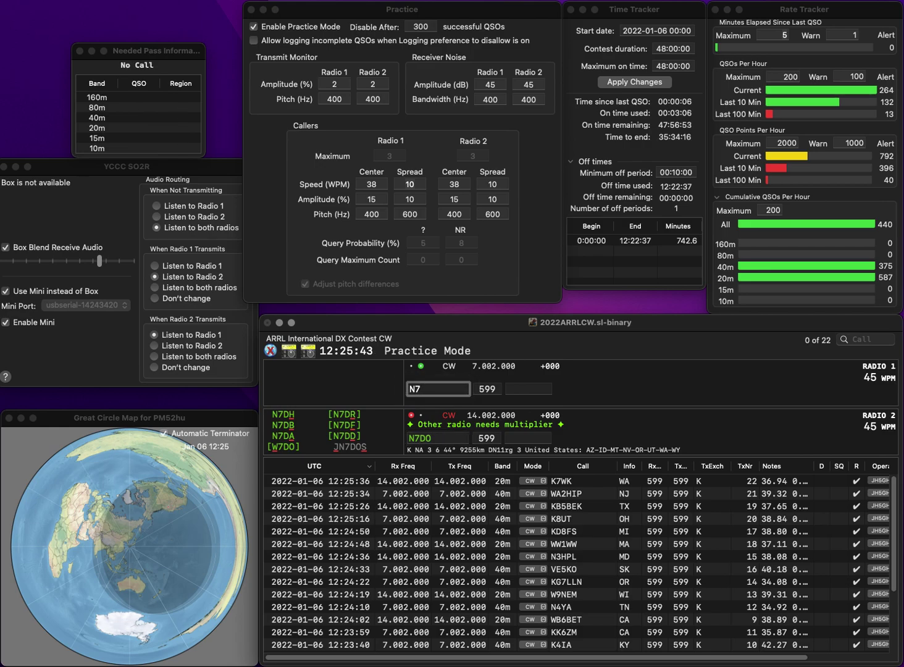
text(XS)
key(Return)
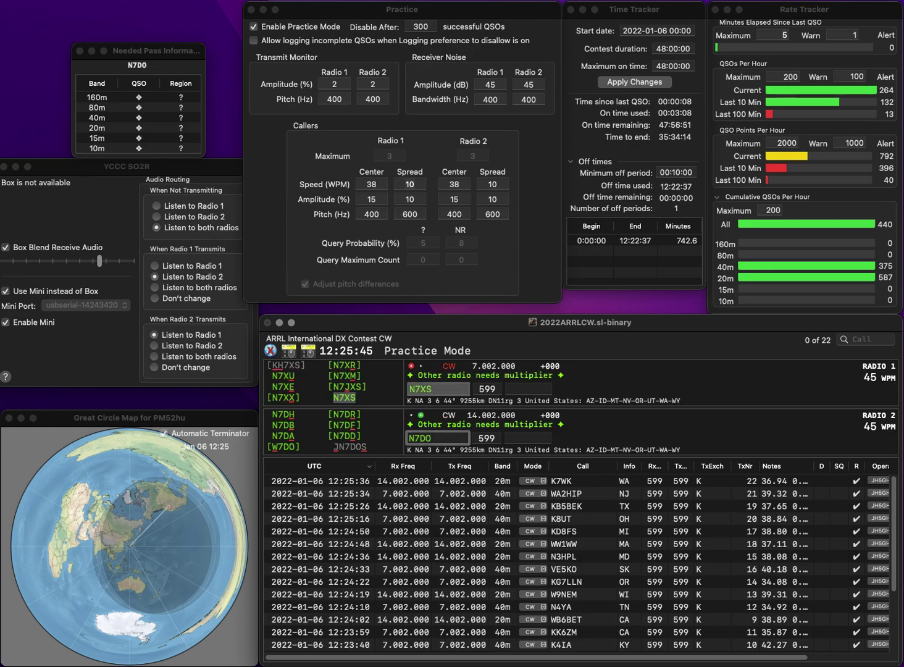
key(BackSpace)
key(BackSpace)
key(BackSpace)
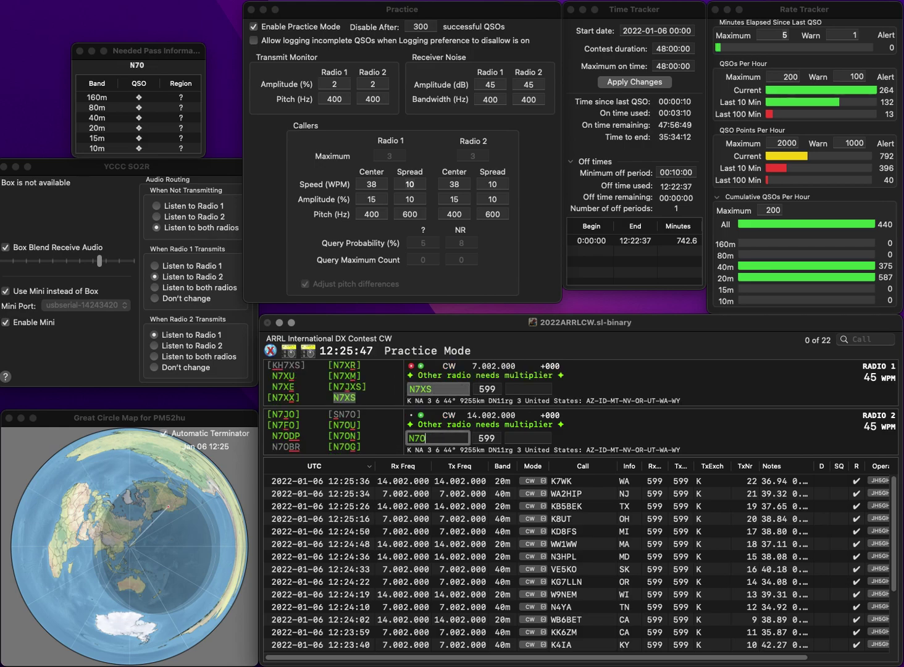
text(6BZ)
key(Return)
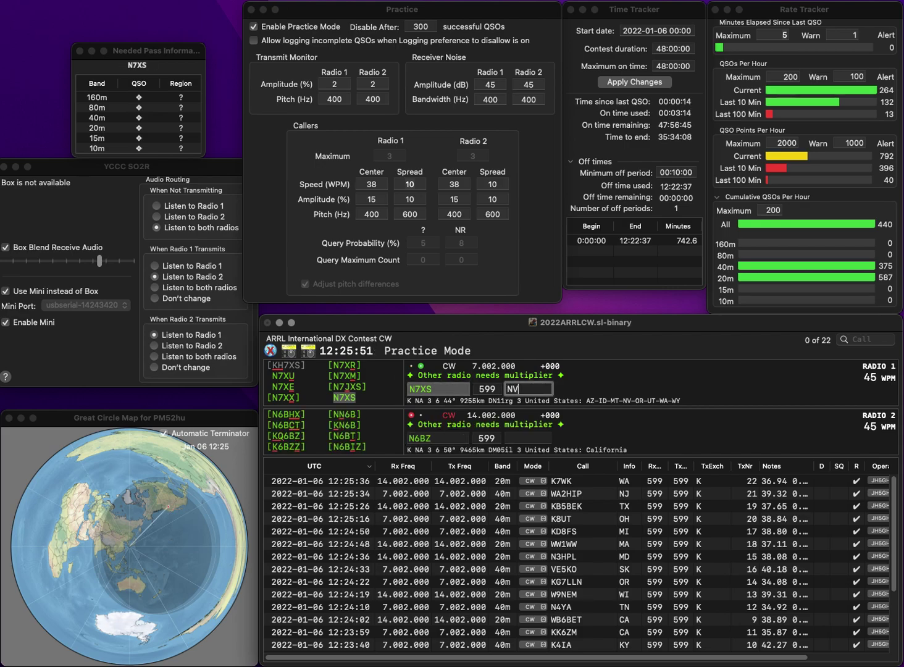
text(NV)
key(Return)
key(Left)
key(BackSpace)
text(D)
key(Return)
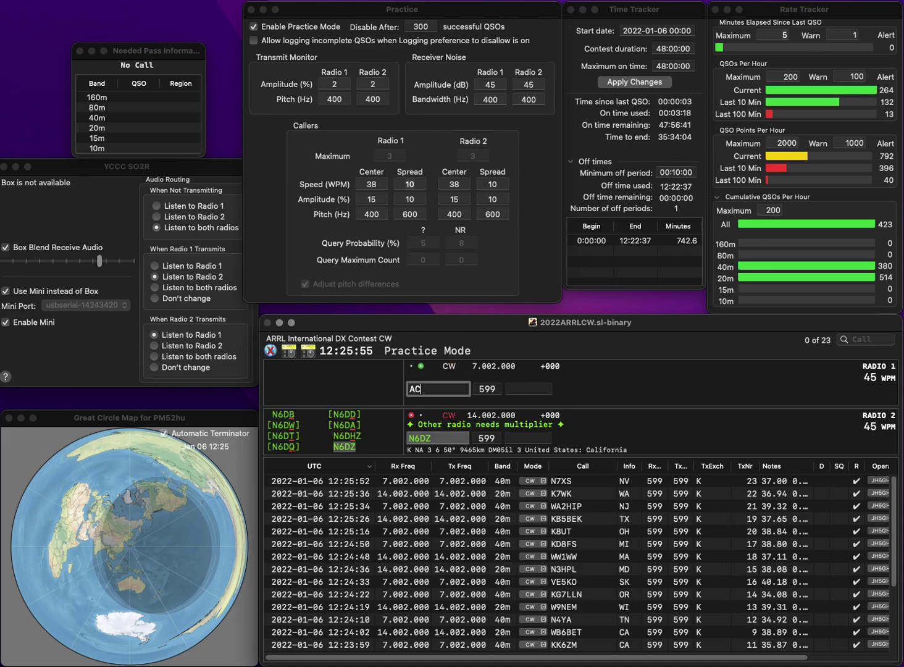
text(C2FA)
key(Return)
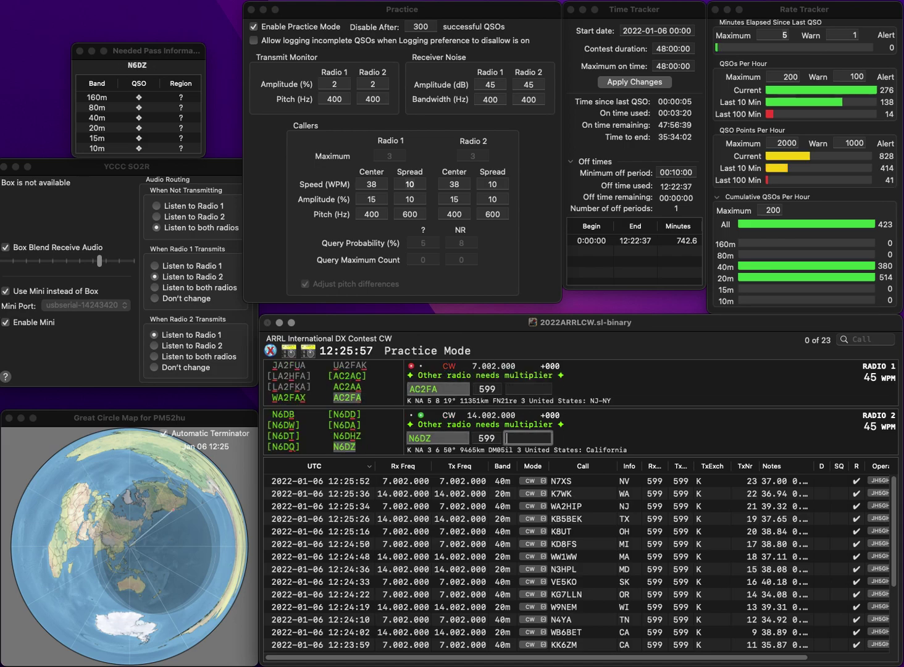
key(Return)
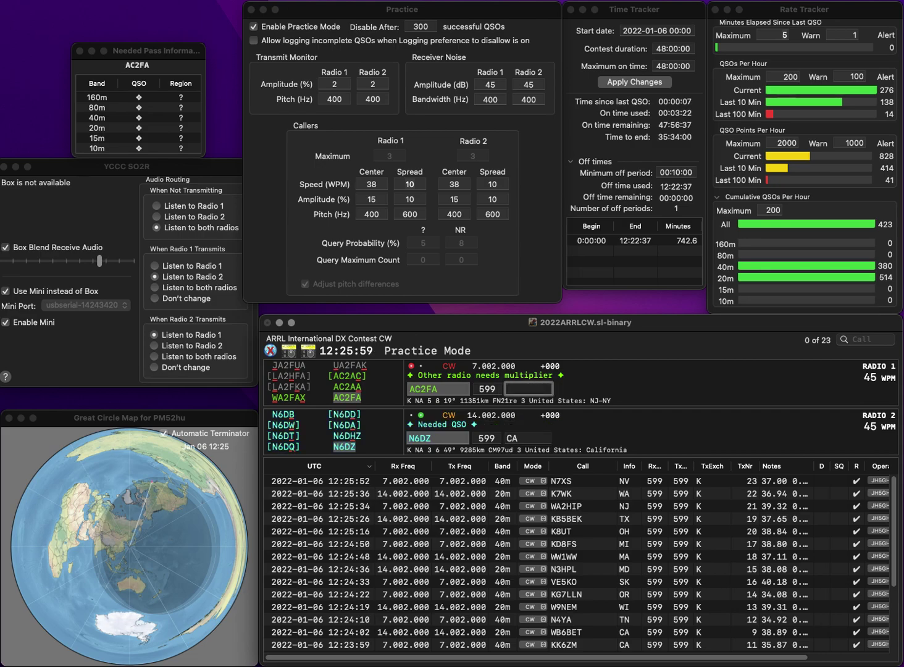
text(NY)
key(Return)
Call and log KM6WCC on radio 2; call N4KF on radio 1, correcting it to N5KF
text(K)
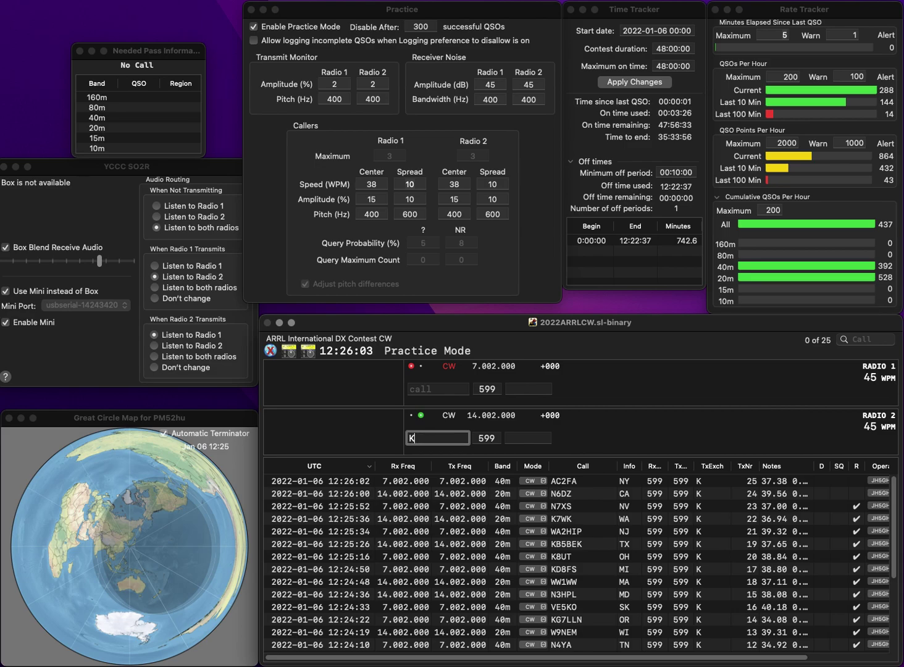
text(M6WCC)
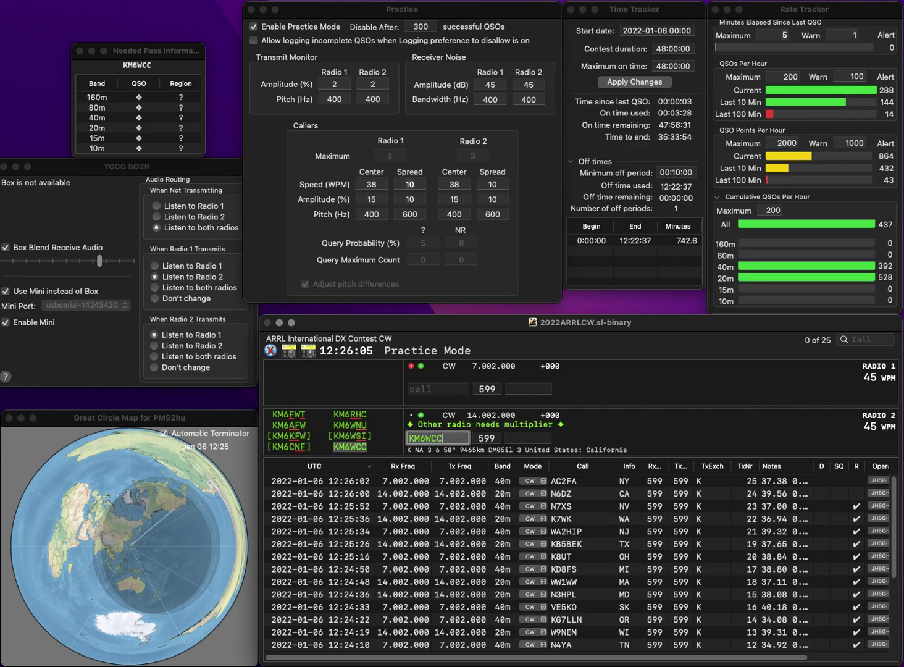
key(Return)
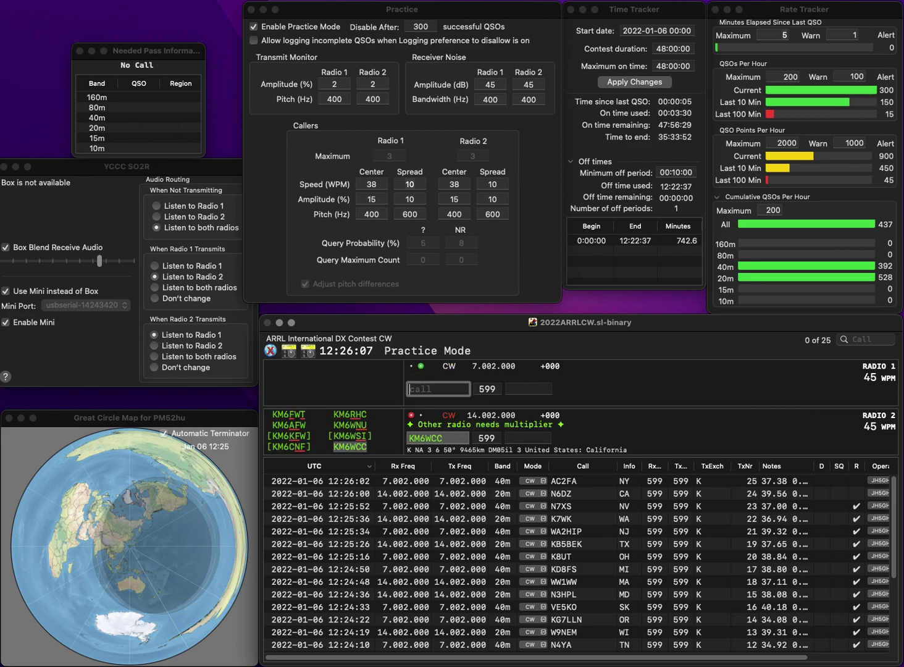
text(N4KF)
key(Return)
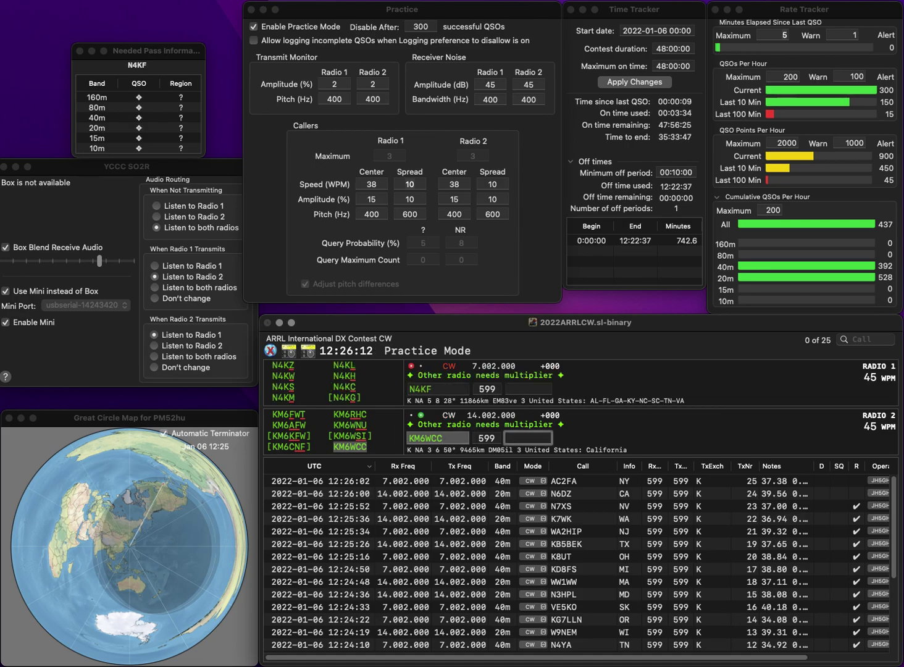
key(Return)
key(space)
key(Left)
key(Left)
key(BackSpace)
text(5)
key(Return)
text(K4JPD)
key(Return)
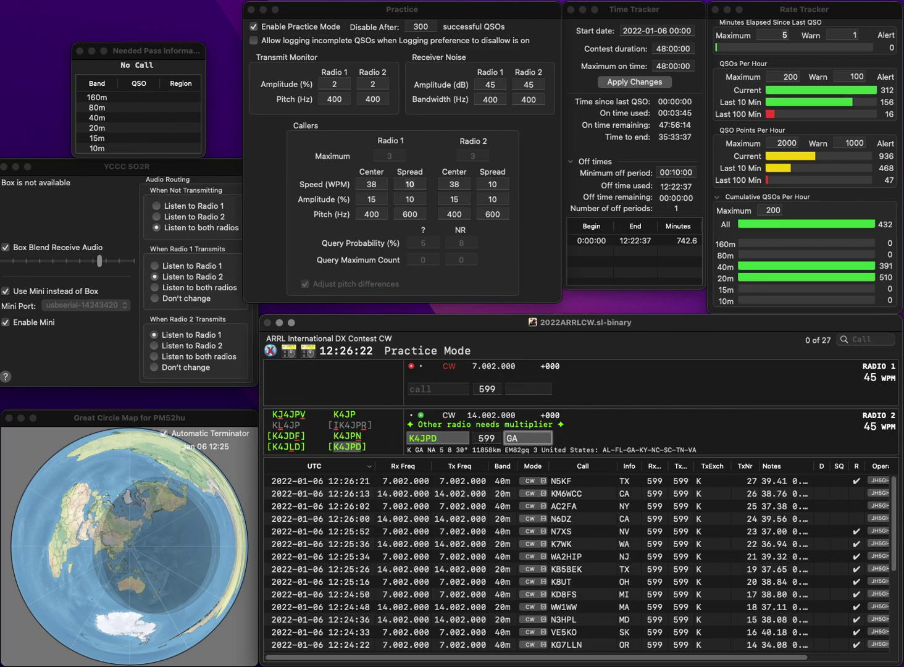
key(Return)
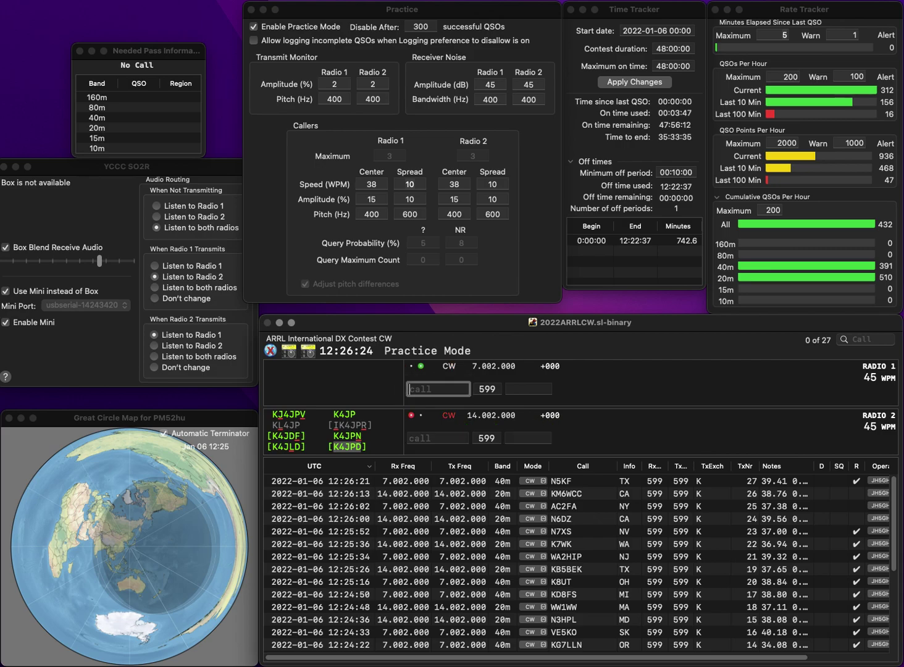
text(K4FYM)
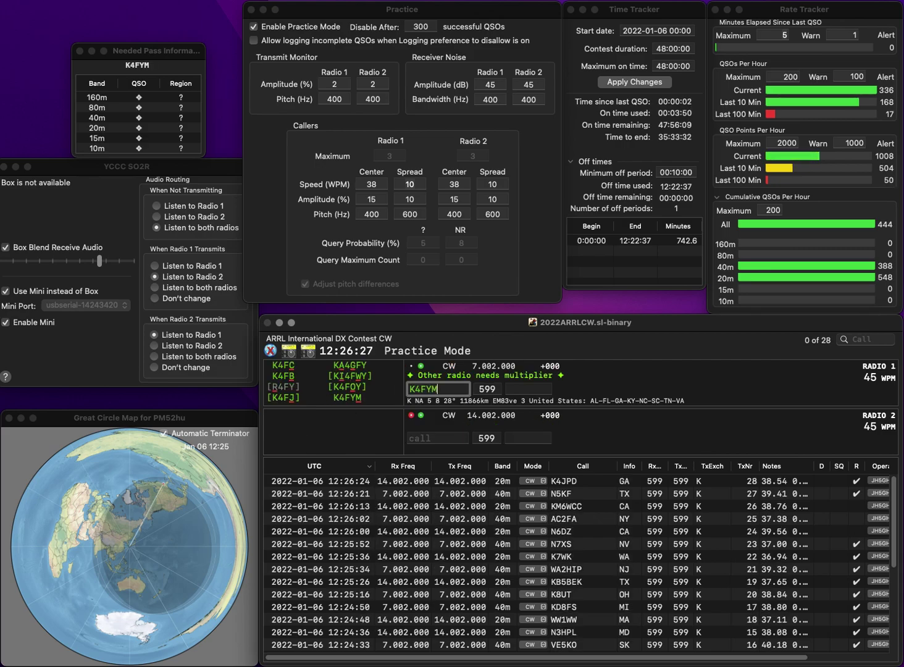
key(Return)
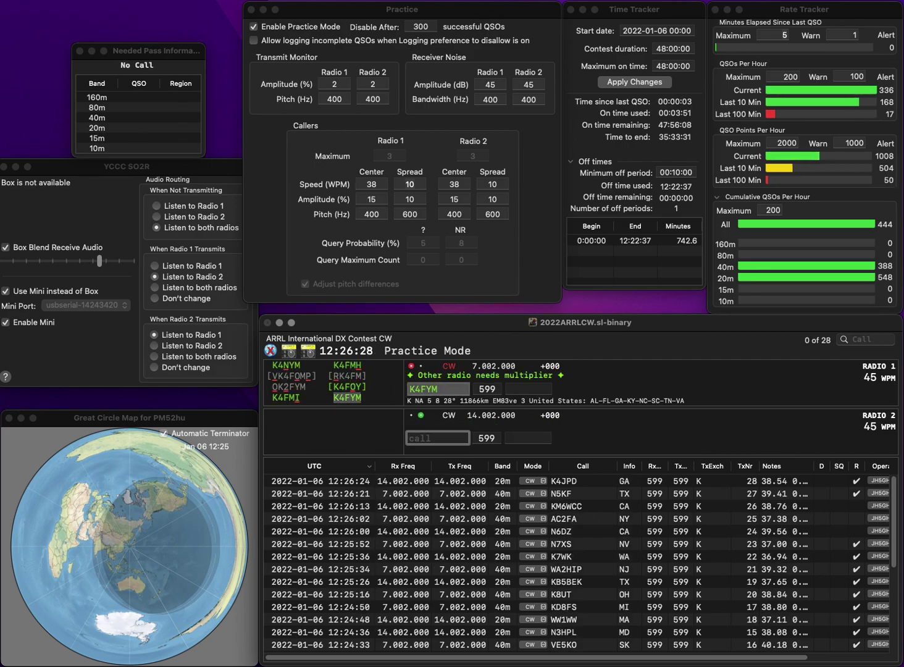
key(Return)
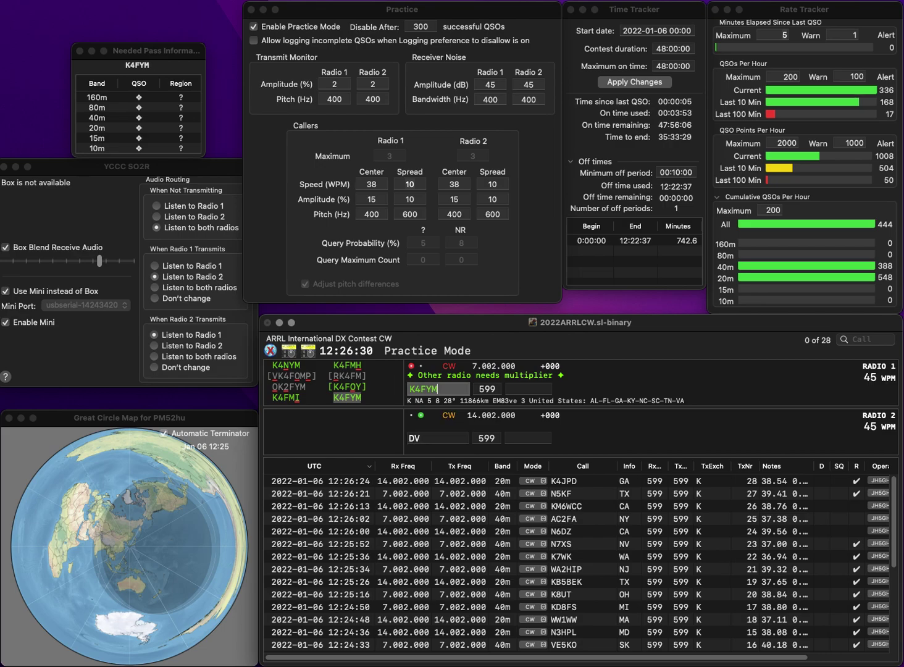
text(AL)
key(Return)
Call KF5DDV and K8KGX, then log them with exchanges LA and WV
text(KF5)
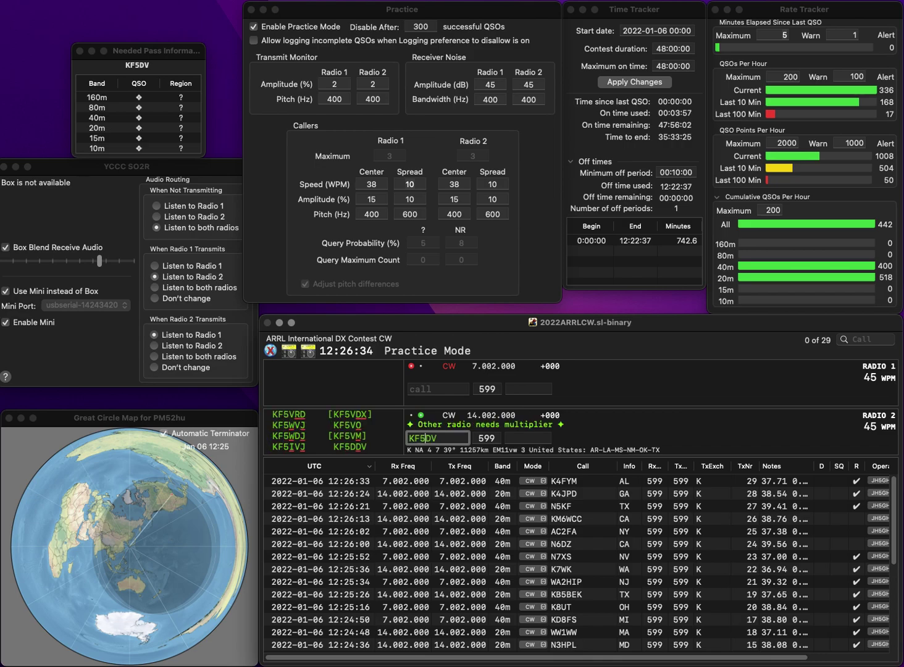
text(D)
key(Return)
text(K8KG)
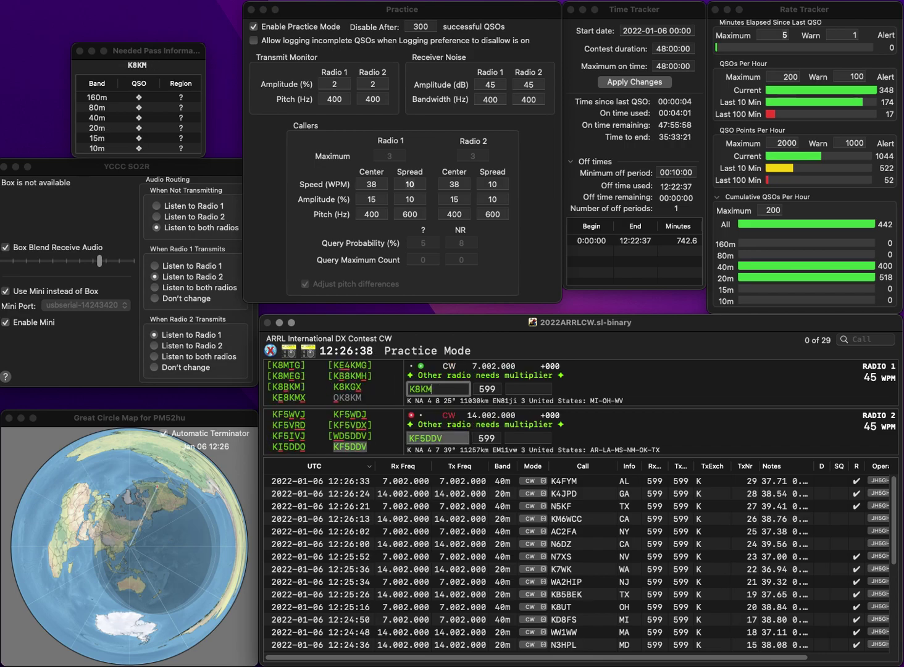
text(X)
key(Return)
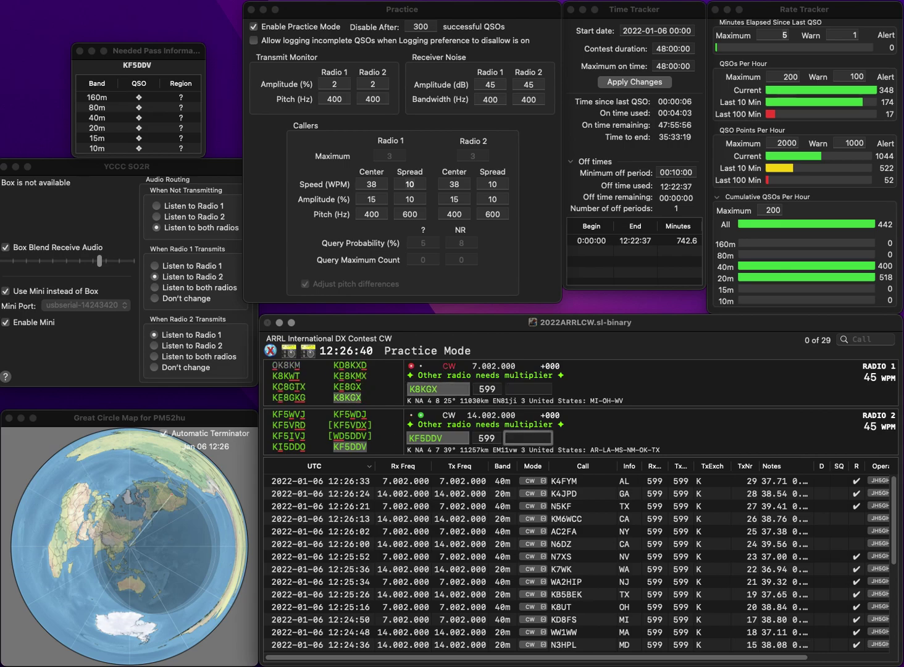
key(Return)
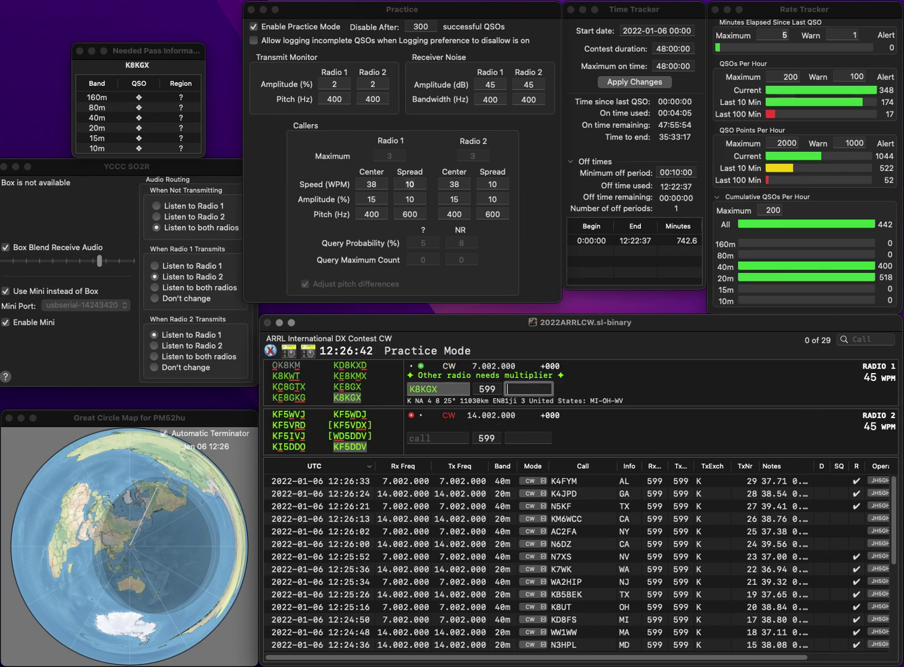
text(WV)
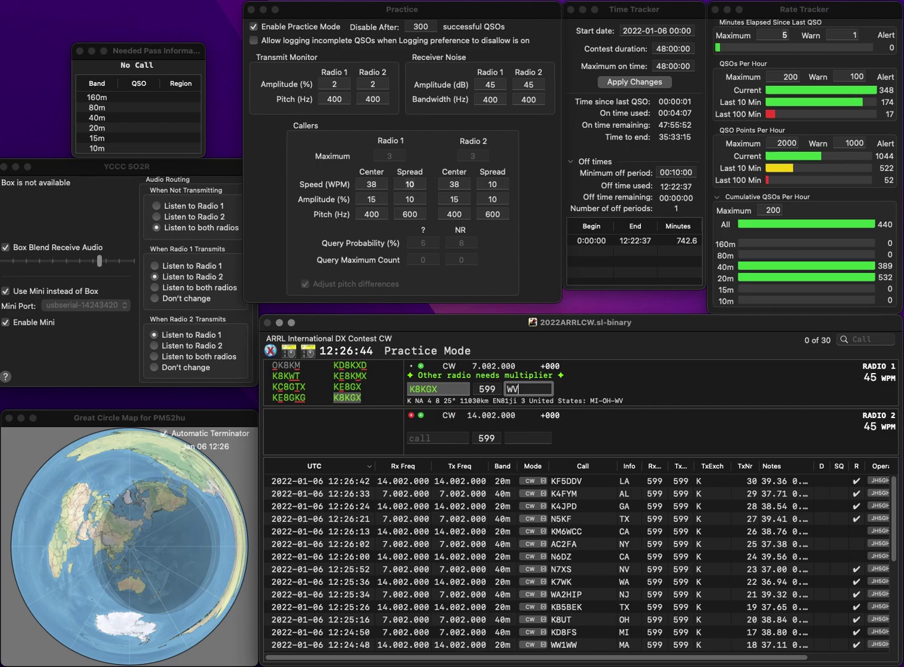
key(Return)
text(KC)
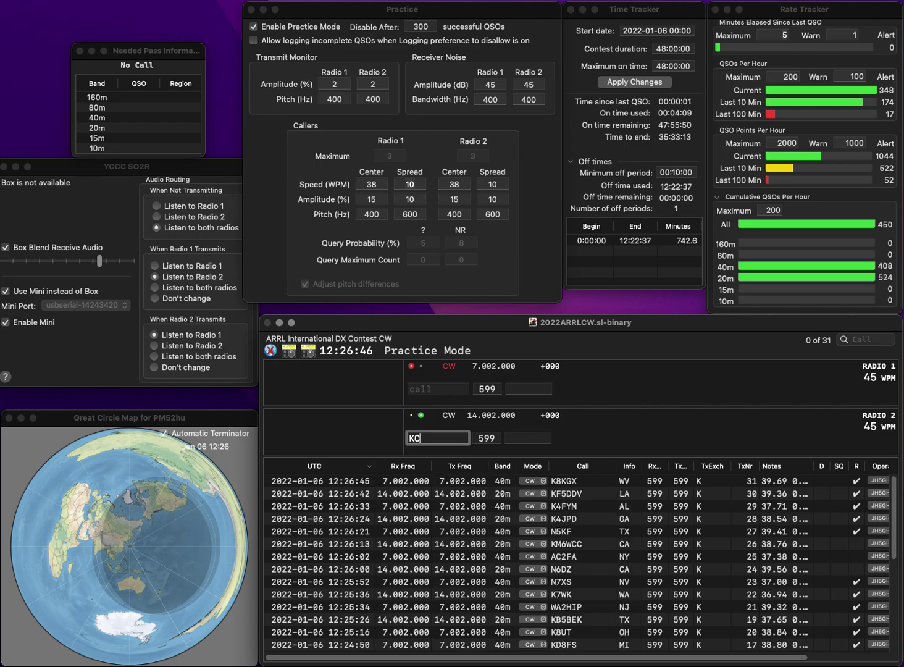
text(0V)
key(Return)
text(K0LWC)
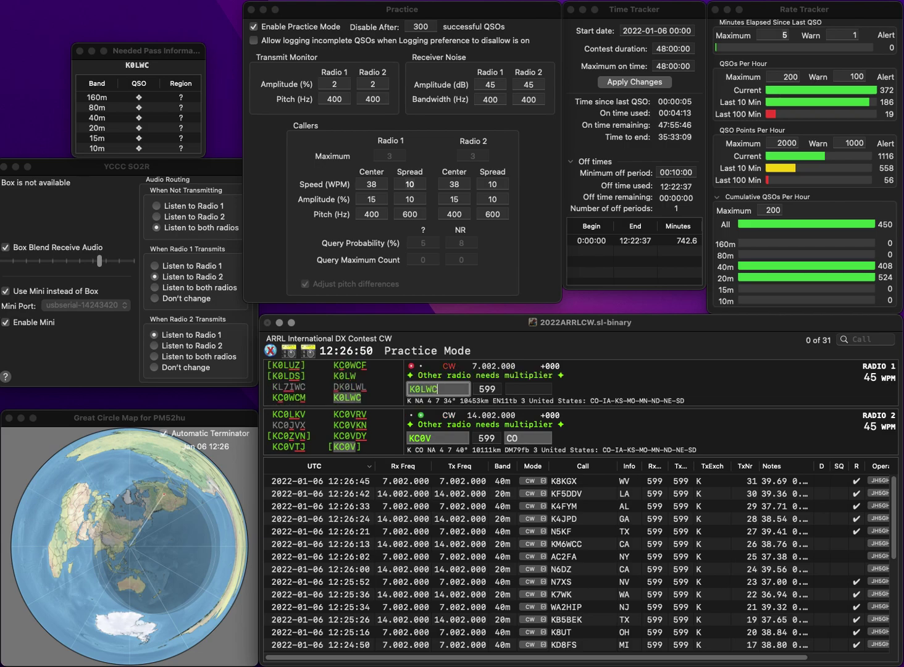
key(Return)
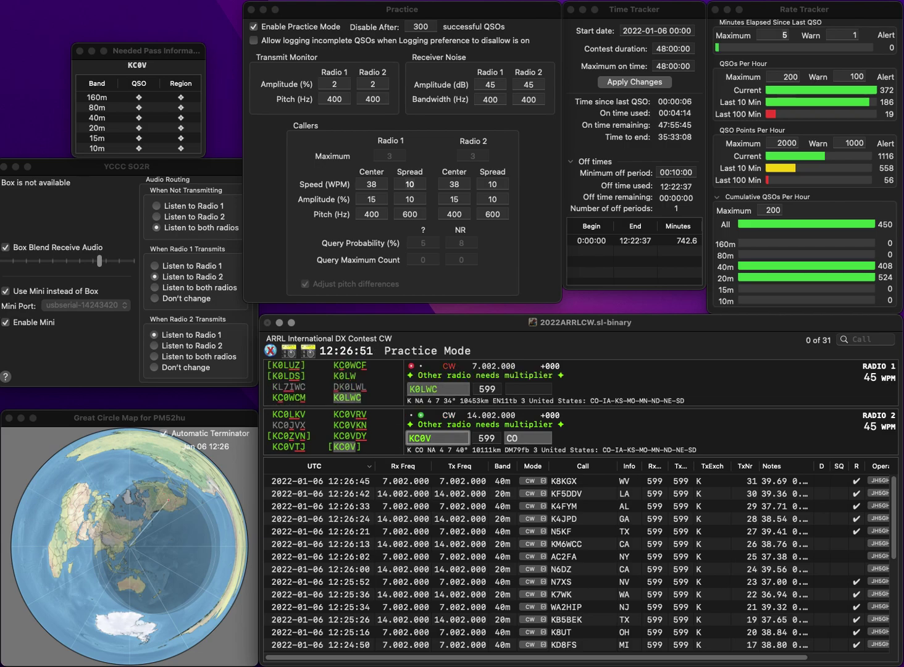
key(Return)
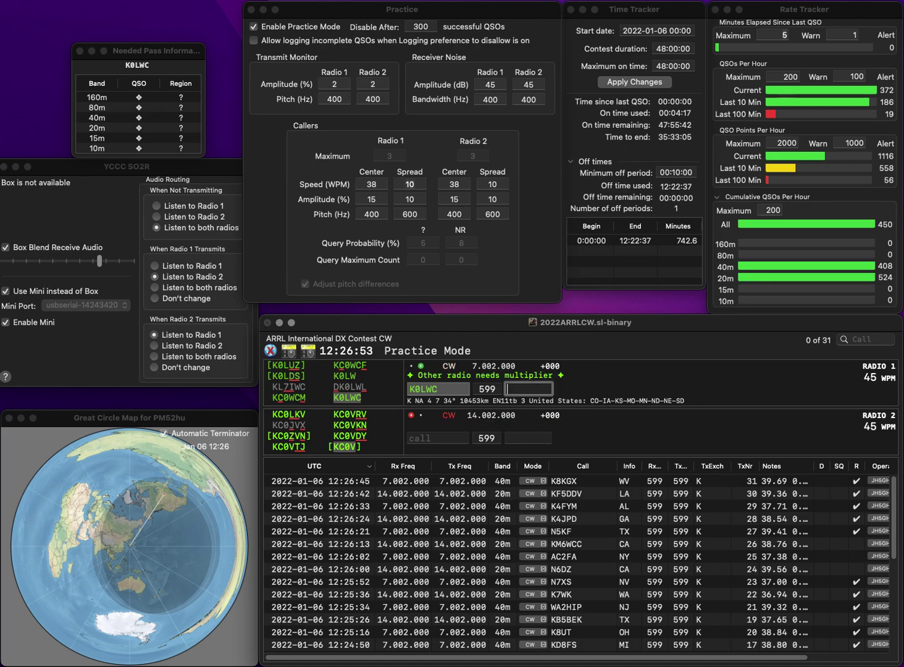
text(M)
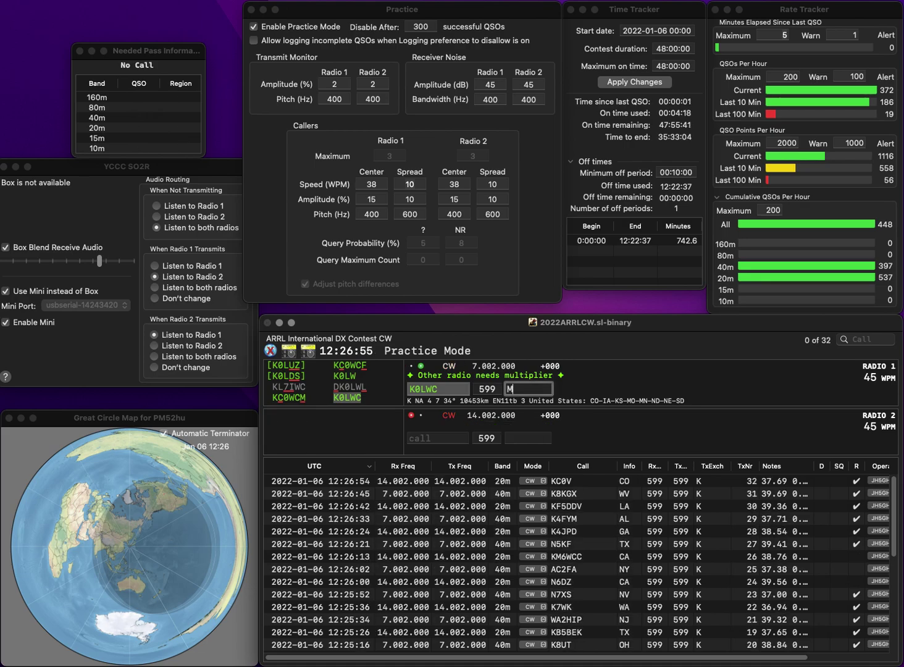
text(N)
key(Return)
text(VE6TL)
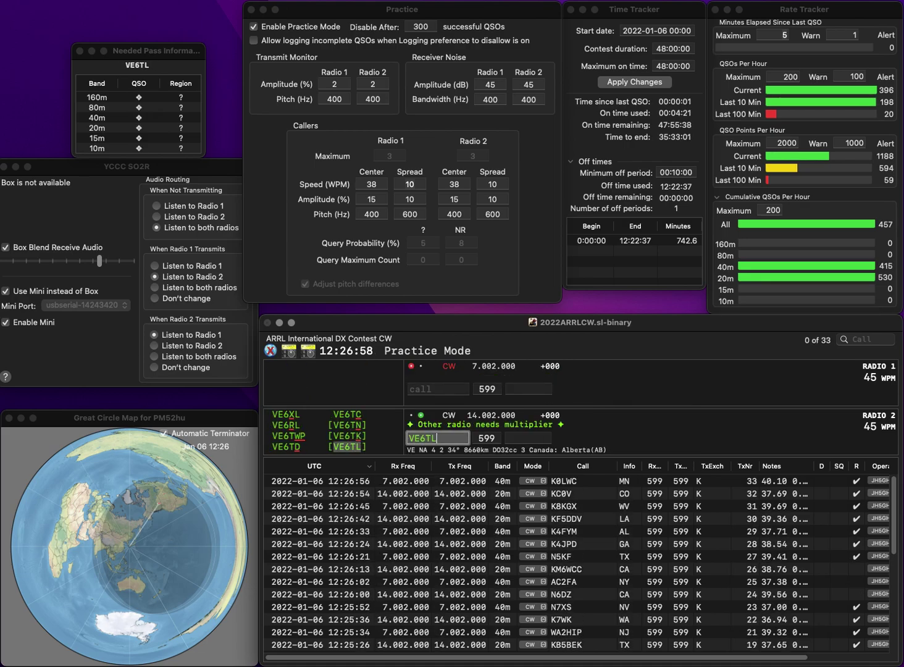
key(Return)
text(NC9EE)
key(Return)
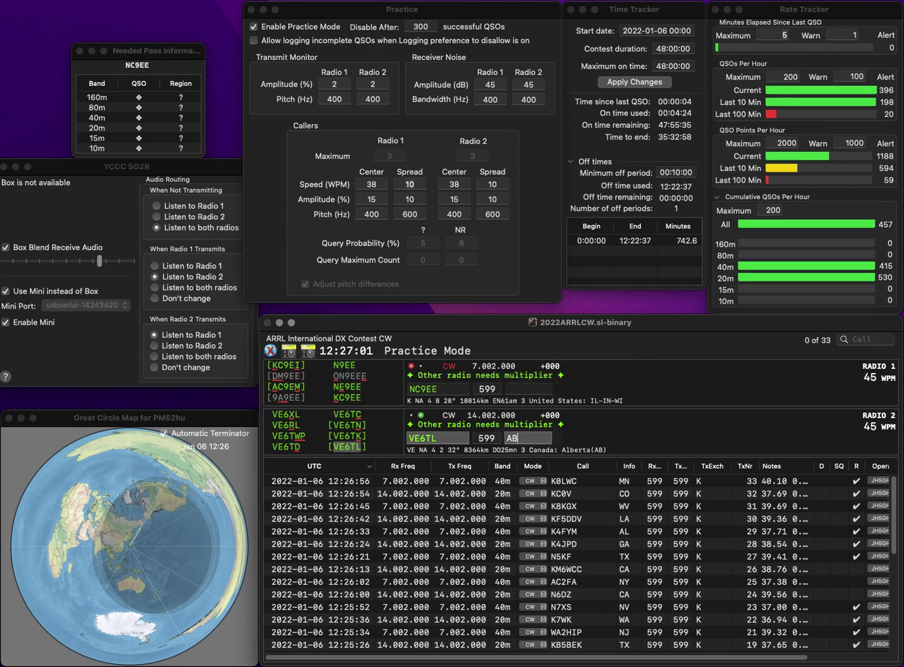
key(Return)
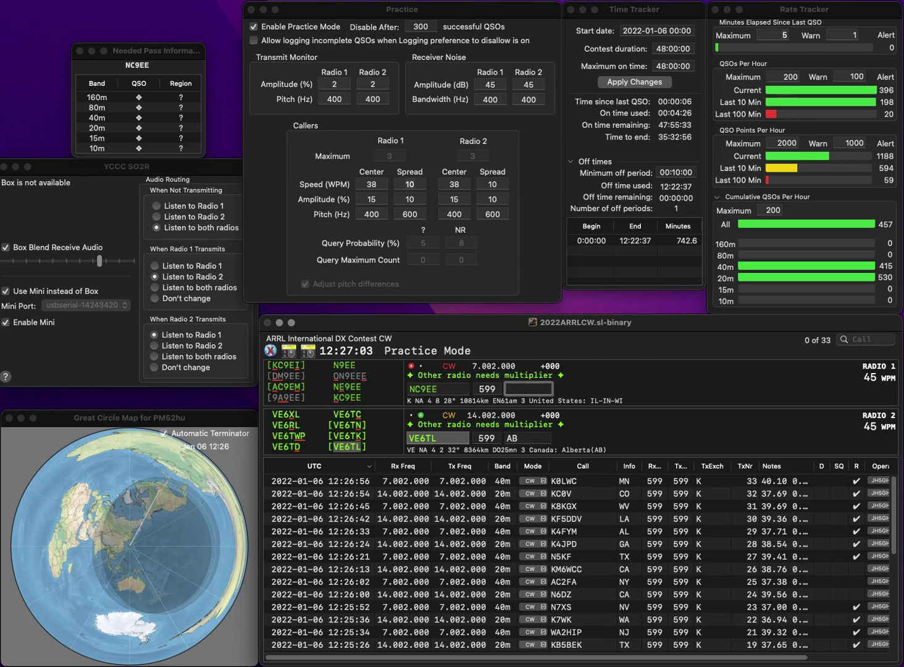
key(Tab)
key(Left)
key(Delete)
text(K)
key(Return)
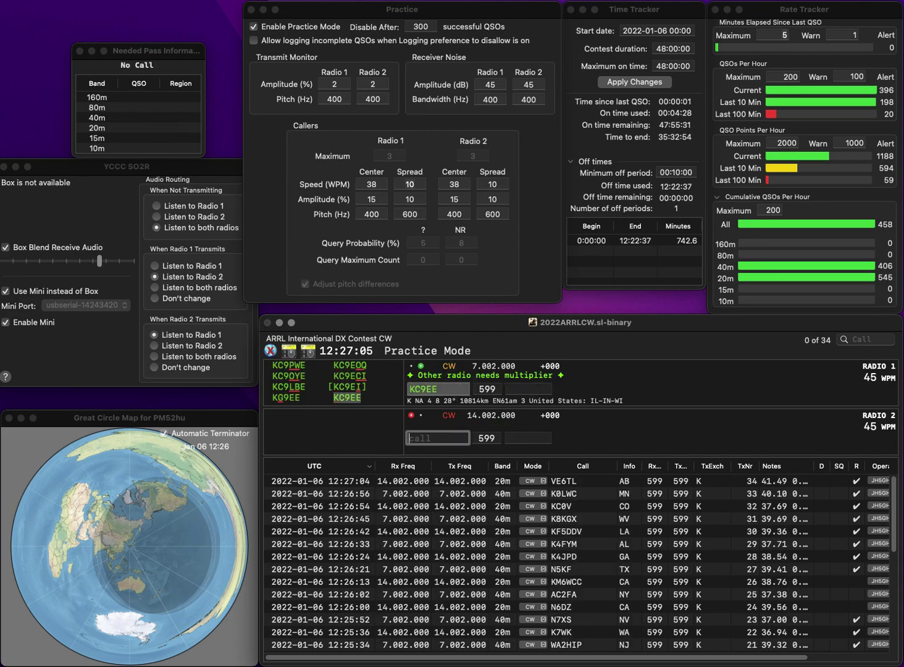
Log KC9EE with exchange WI and call N7ELL on radio 2
text(N)
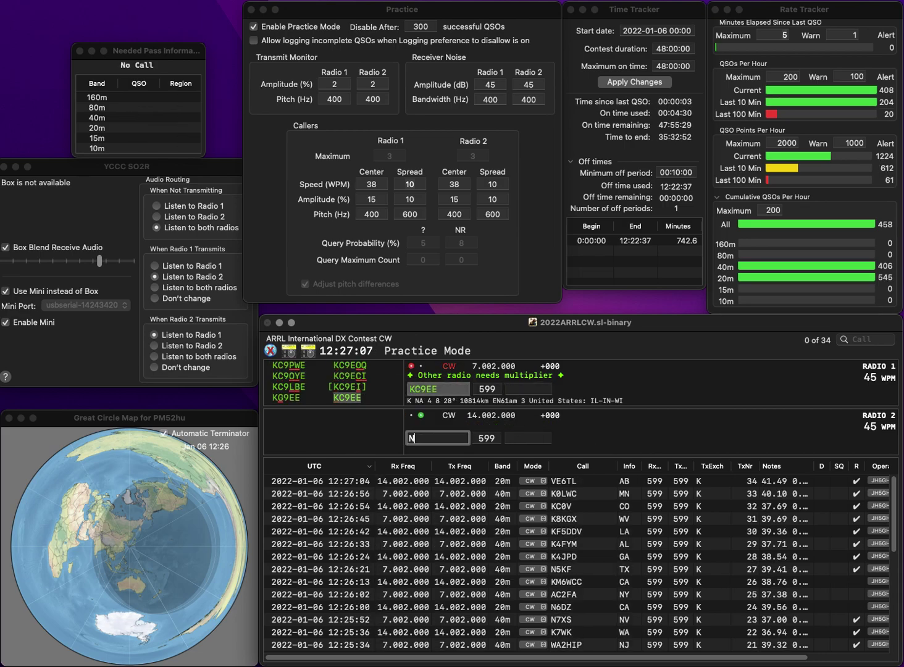
text(ZL)
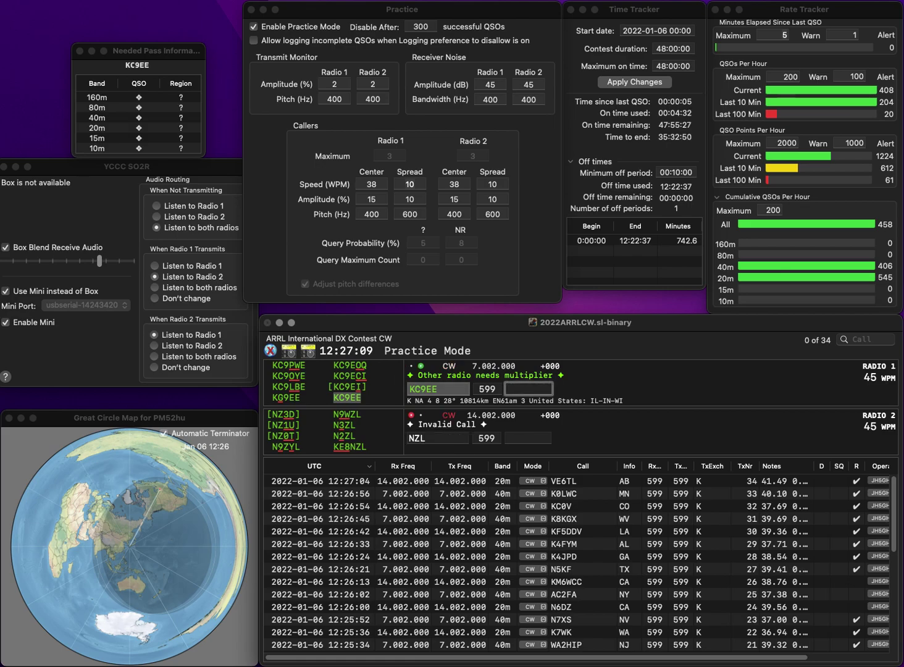
text(WI)
key(Return)
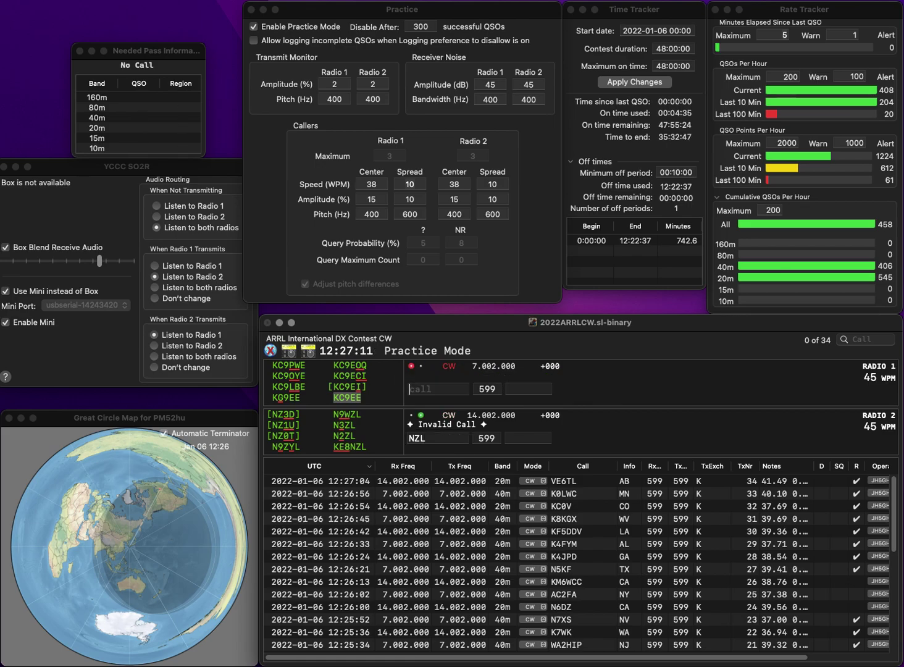
key(BackSpace)
text(7ELL)
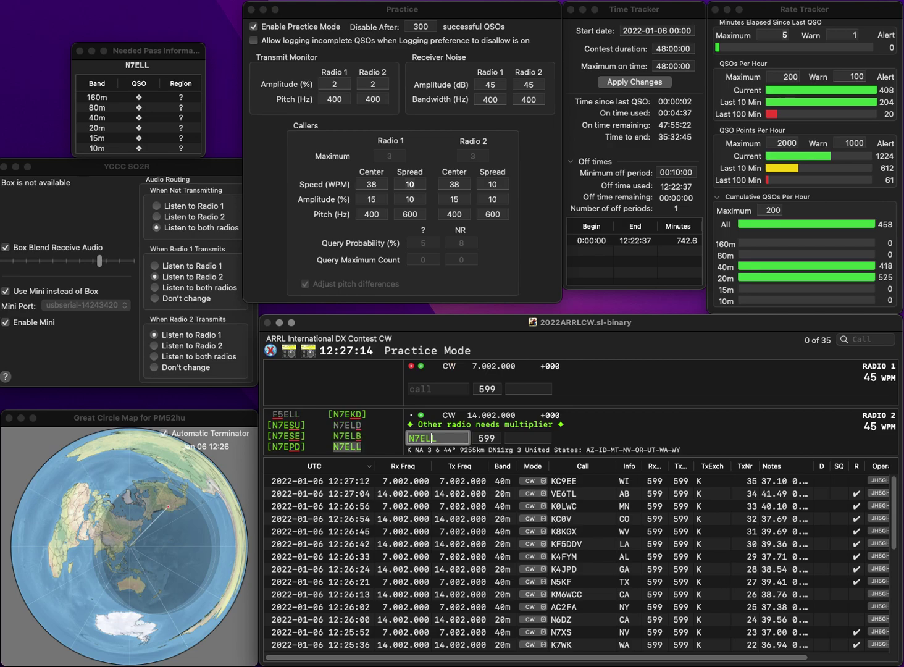
key(Return)
text(KK2L)
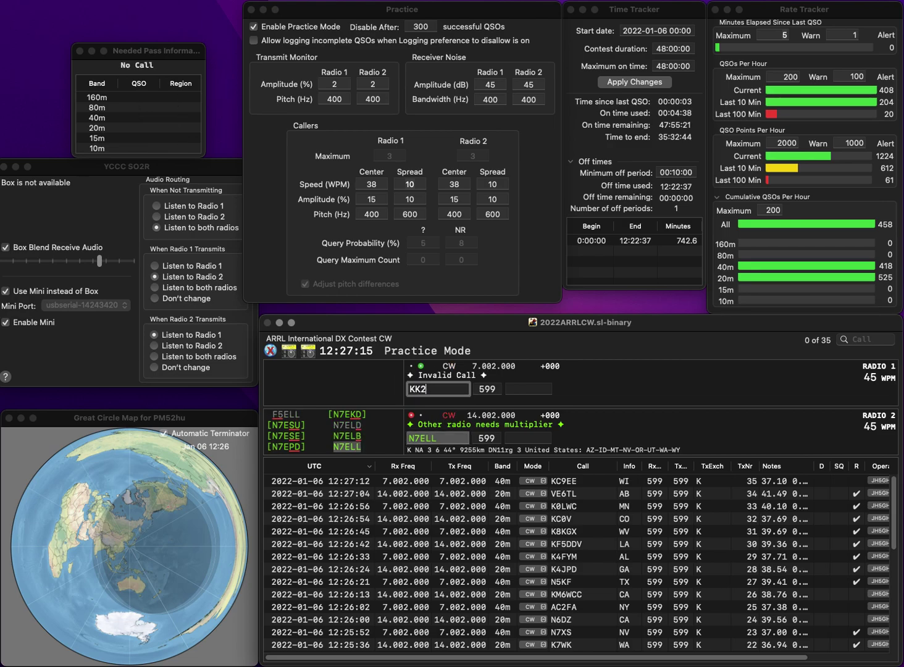
key(Return)
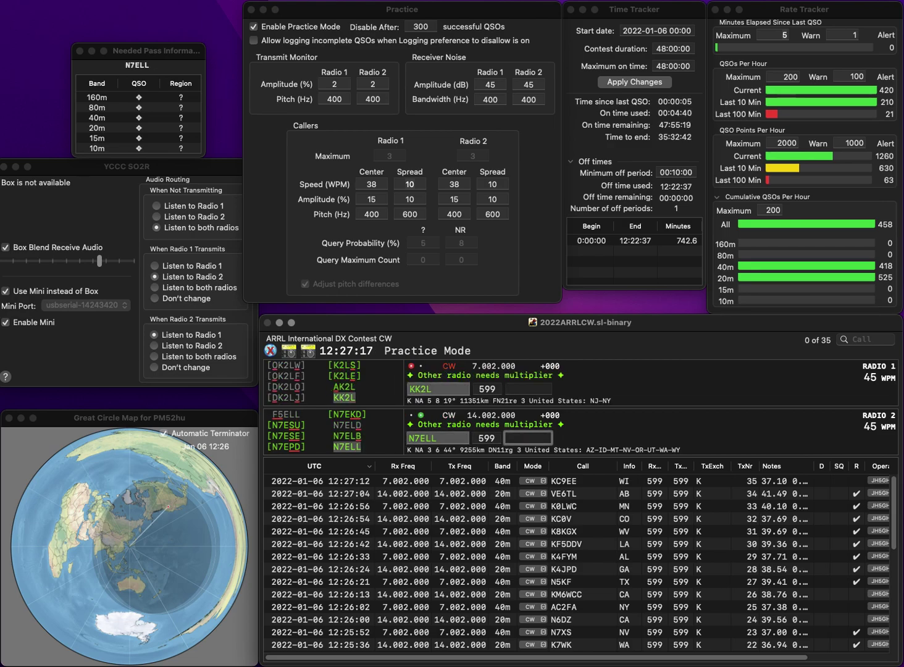
text(NV)
key(Return)
text(NY)
key(Return)
text(N)
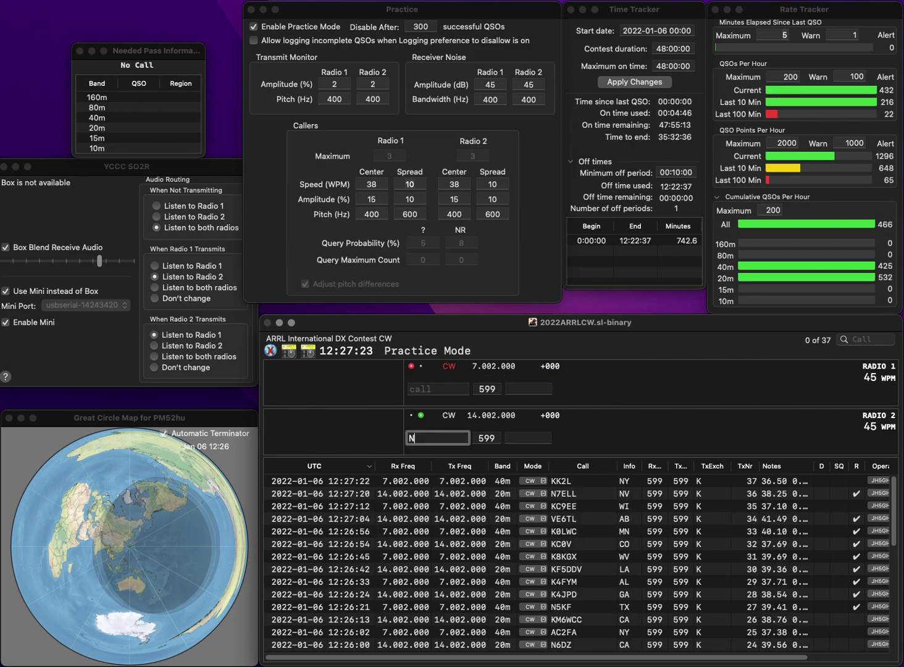
text(5JZK)
key(Return)
text(KB7HU)
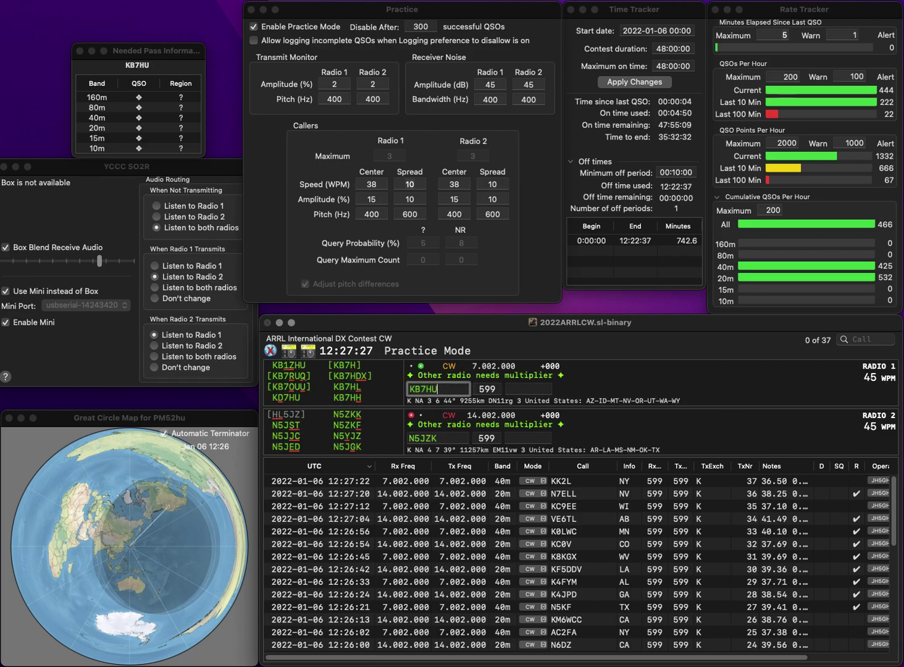
key(BackSpace)
text(S)
key(Return)
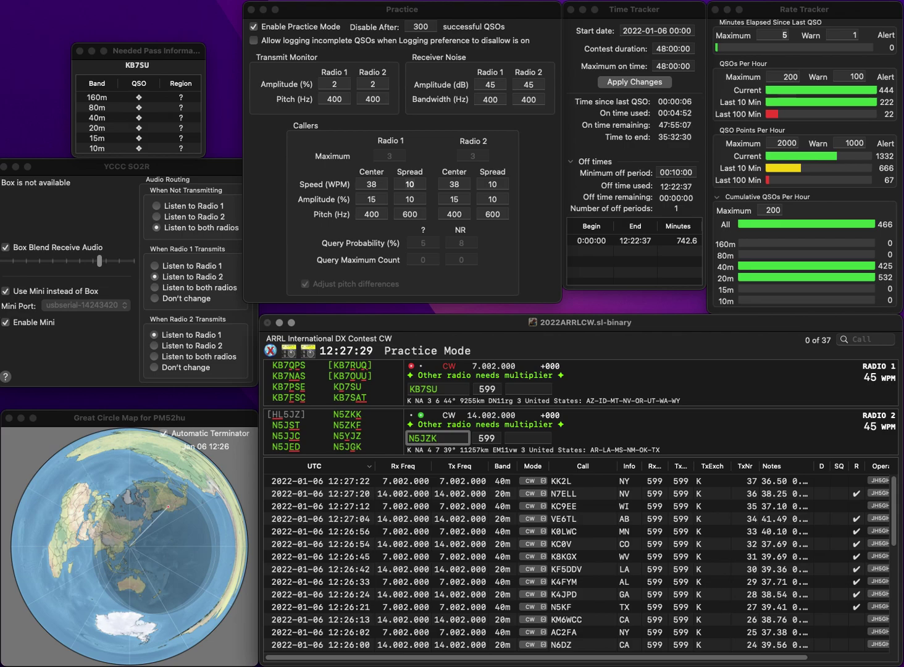
text(O)
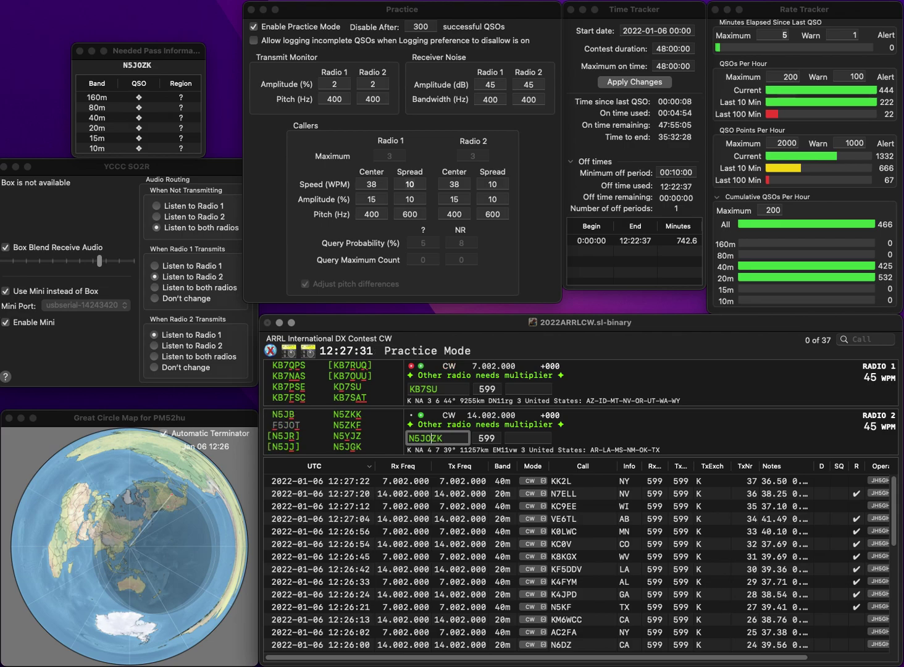
key(Return)
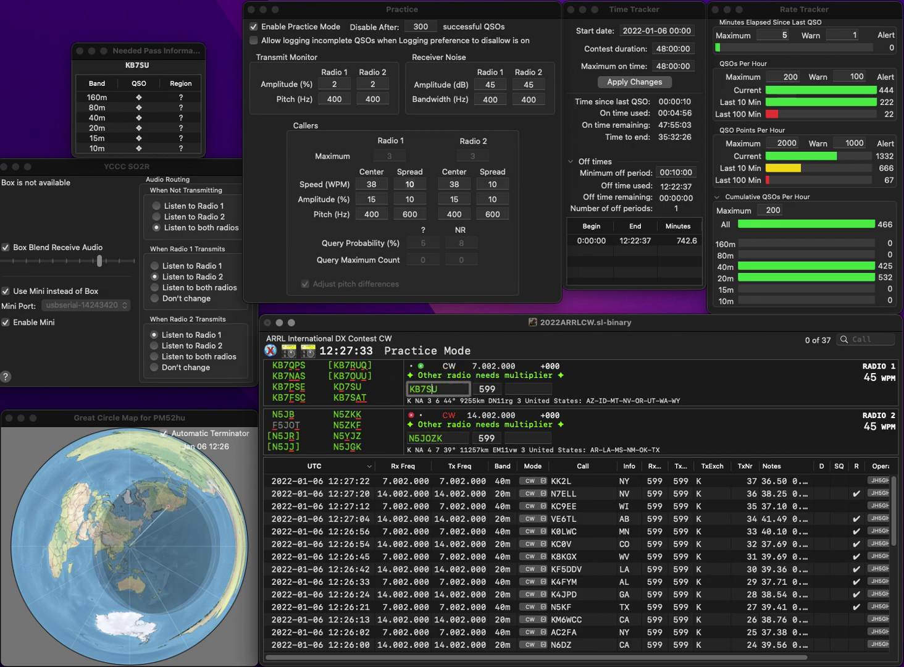
Correct and send KD7SU on radio 1 and N5JGK on radio 2
key(BackSpace)
text(D)
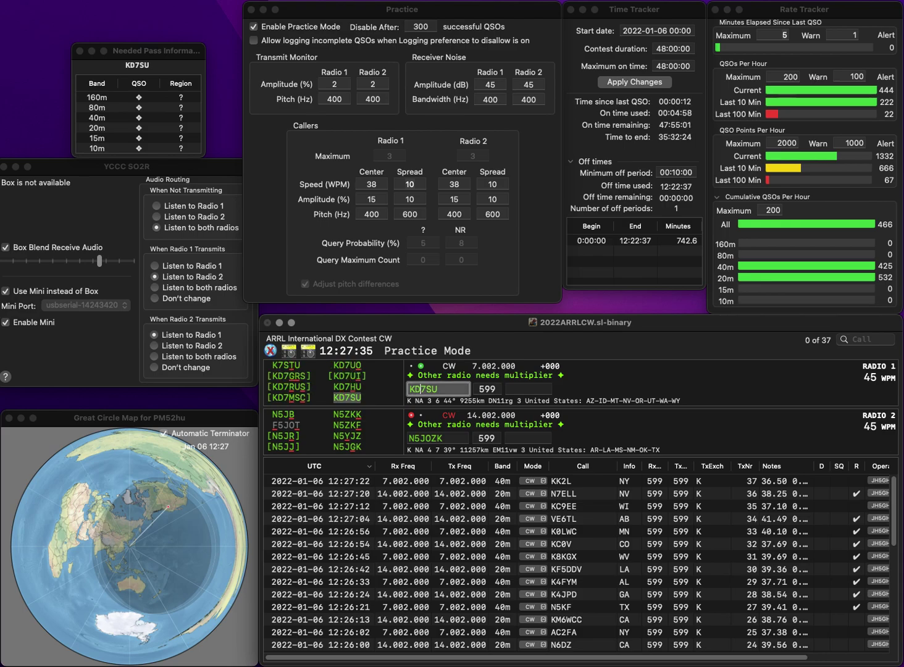
key(Return)
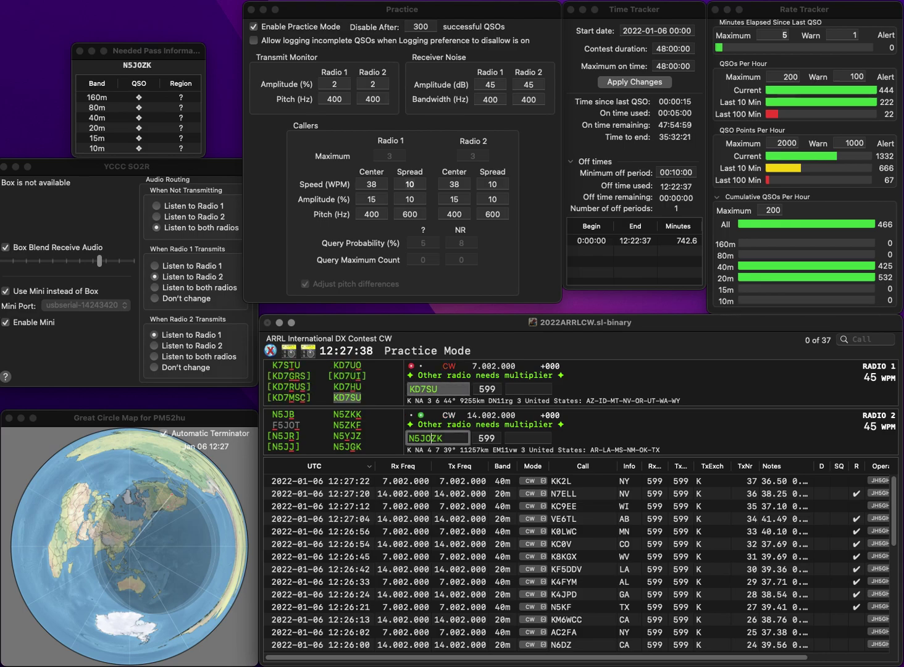
key(BackSpace)
key(Delete)
text(G)
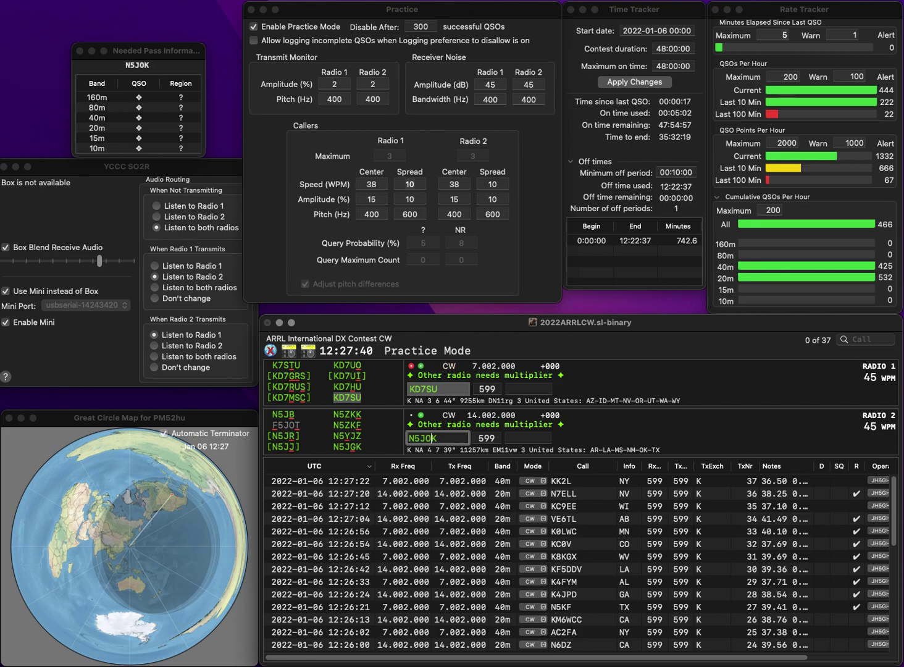
key(Return)
click(421, 389)
text(H)
key(Return)
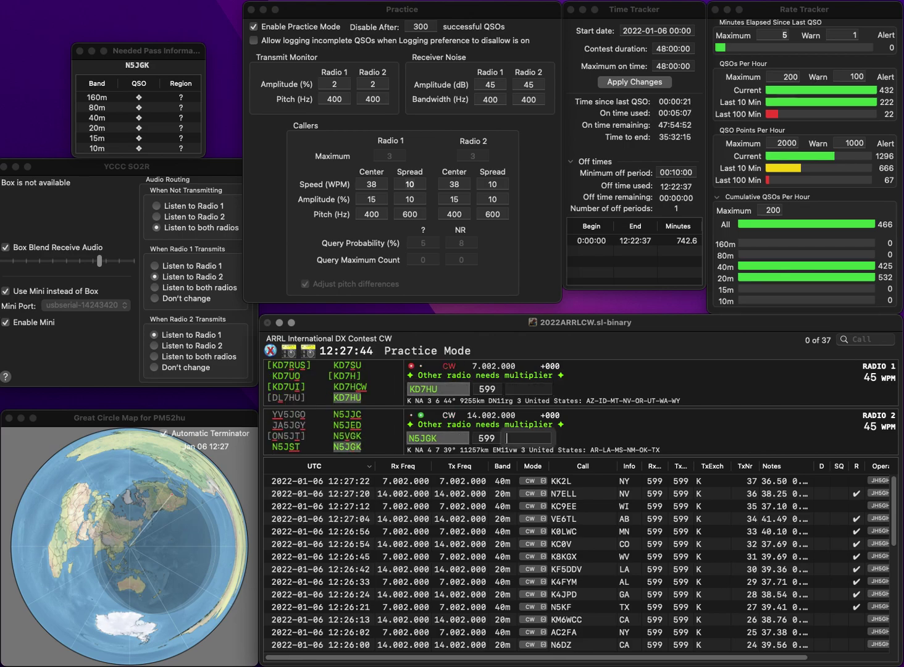
text(NM)
key(Return)
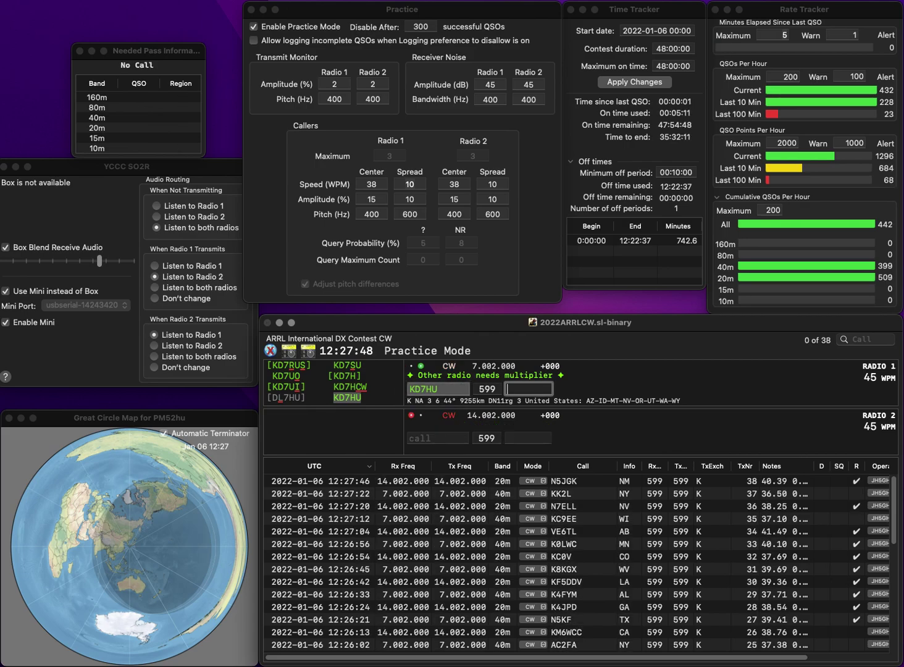
key(Return)
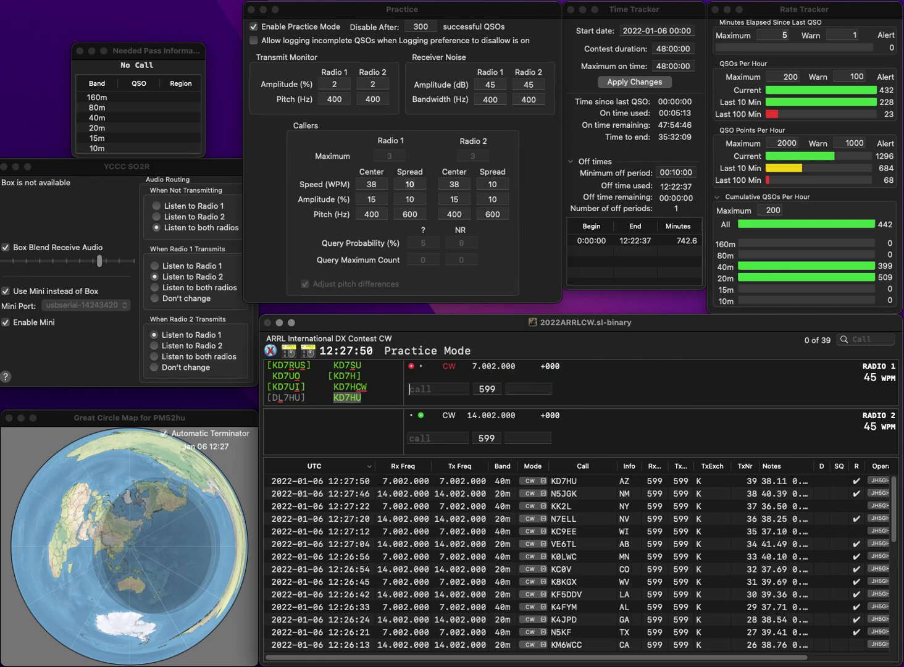
Send W7ASY on radio 2 and VE9GOM on radio 1, then log W7ASY with WA
text(7ASY)
key(Home)
text(W)
key(Return)
text(VE9GOM)
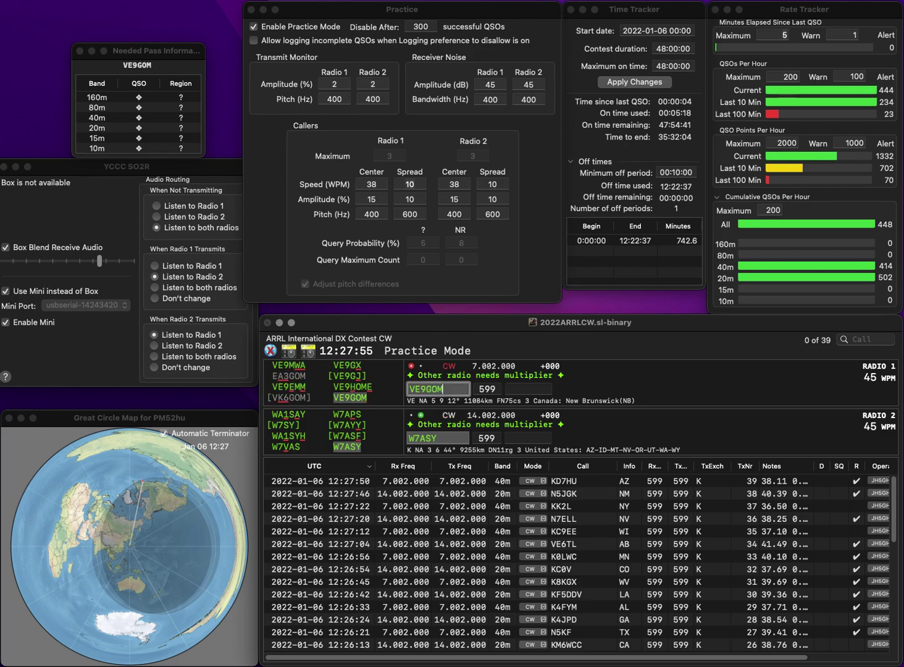
key(Return)
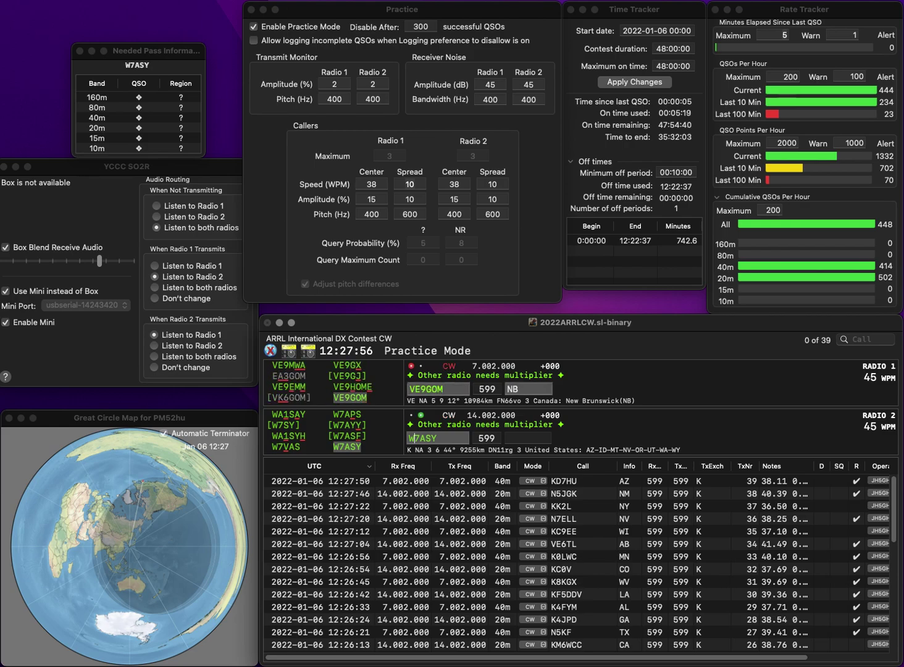
text(WA)
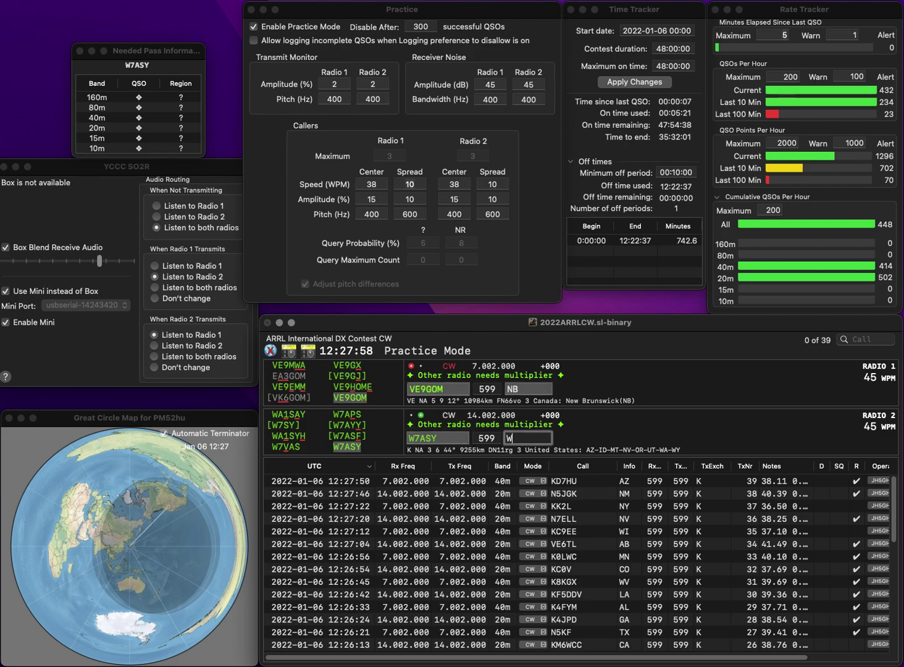
key(Return)
key(Return)
text(W)
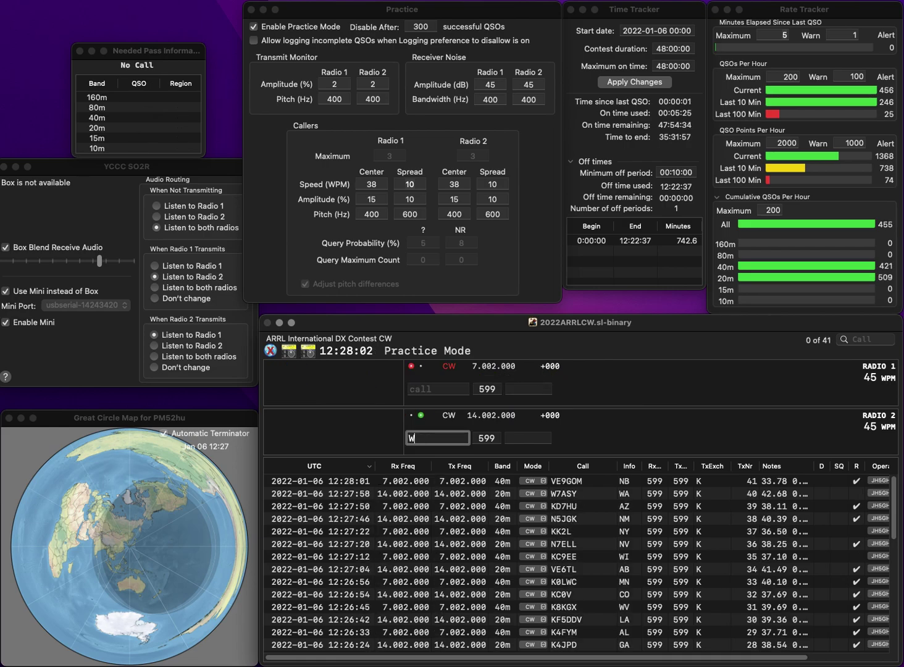
text(F4U)
key(Return)
text(KB6JFL)
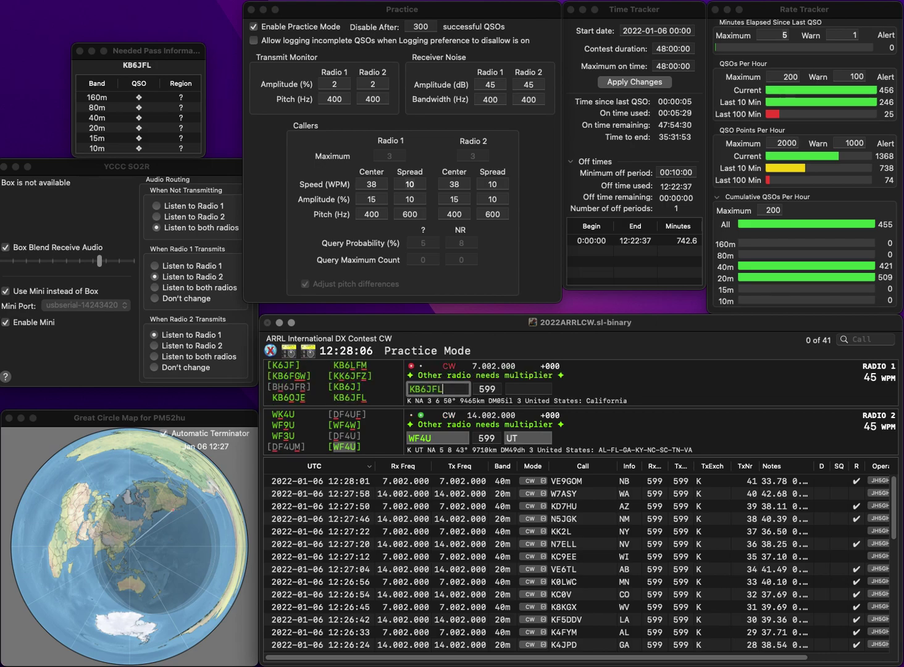
key(Return)
key(Return)
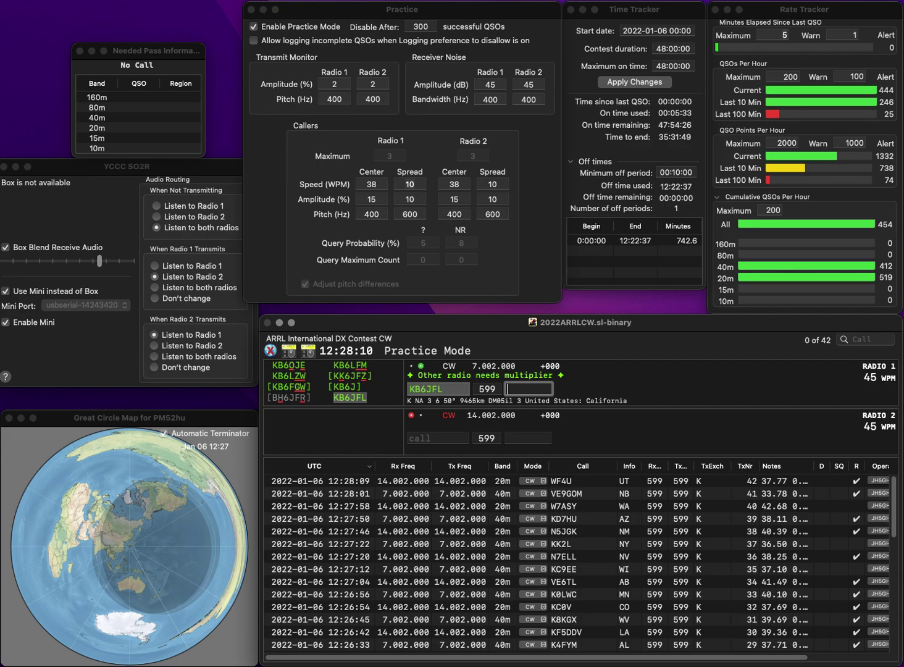
text(K)
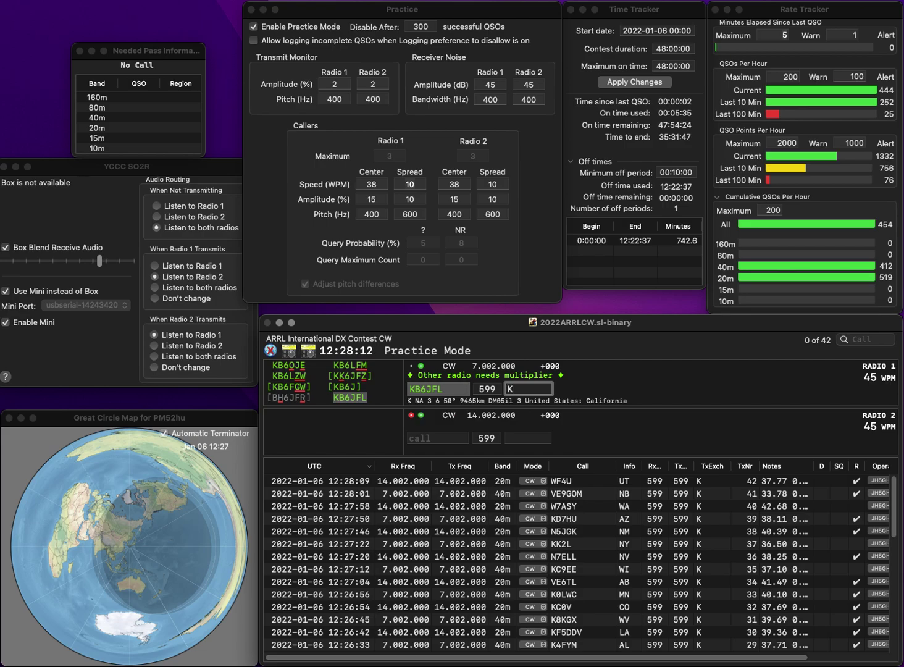
key(Return)
text(DG)
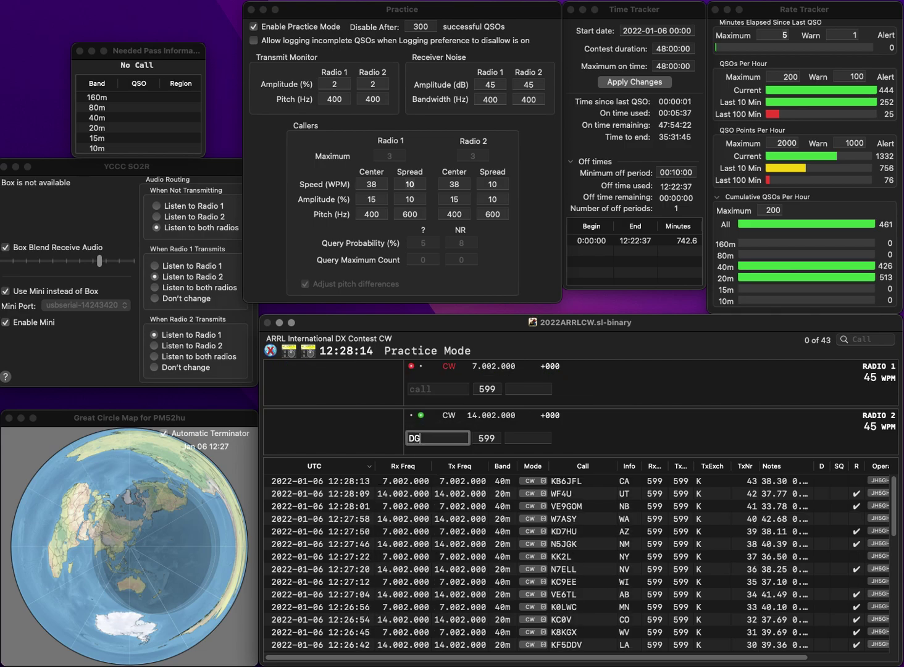
text(OI)
key(Left)
key(Left)
key(Left)
key(BackSpace)
text(KE4)
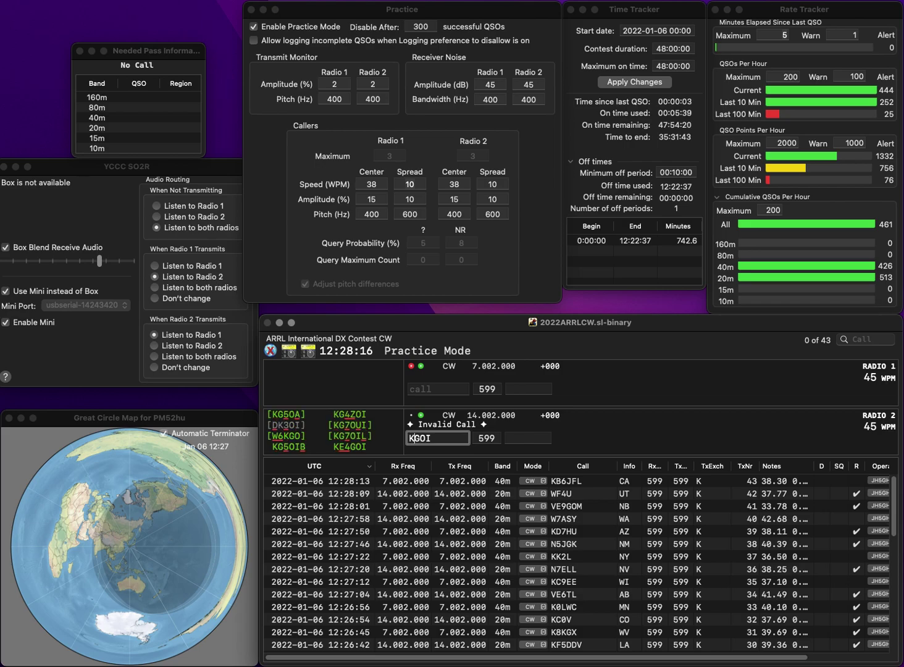
key(Return)
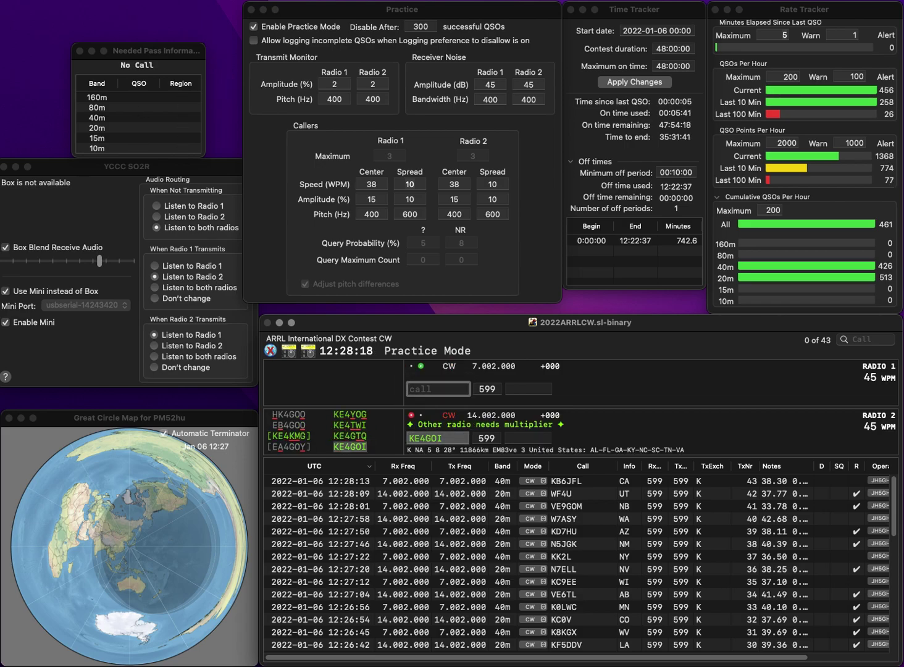
text(W8UL)
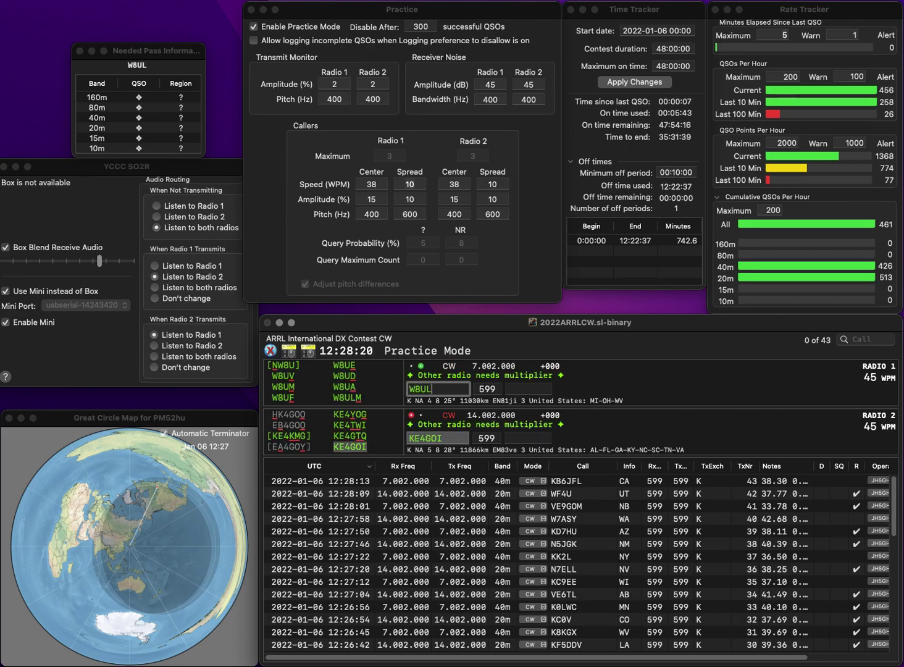
text(M)
key(Return)
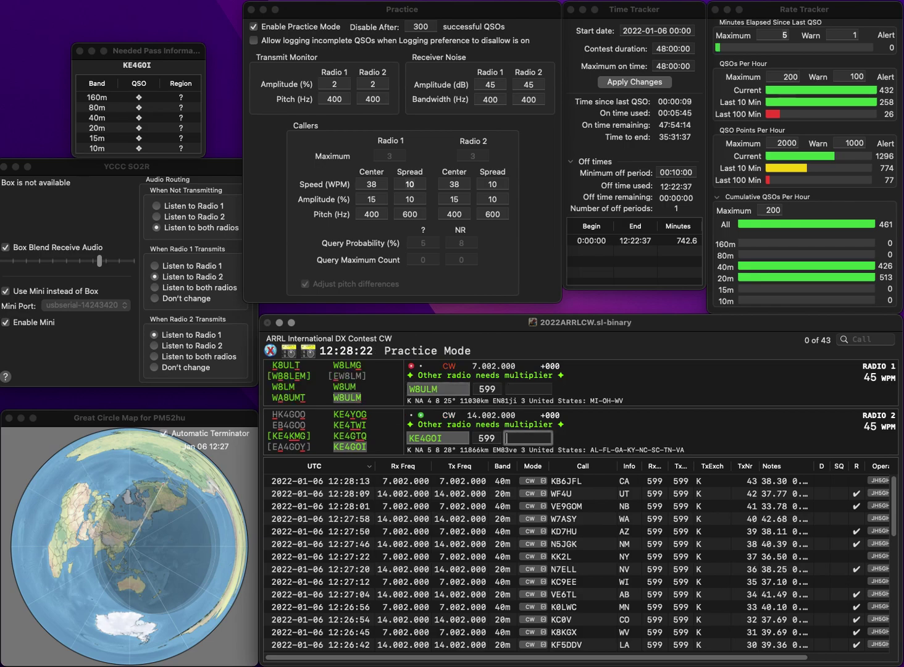
text(KY)
key(Return)
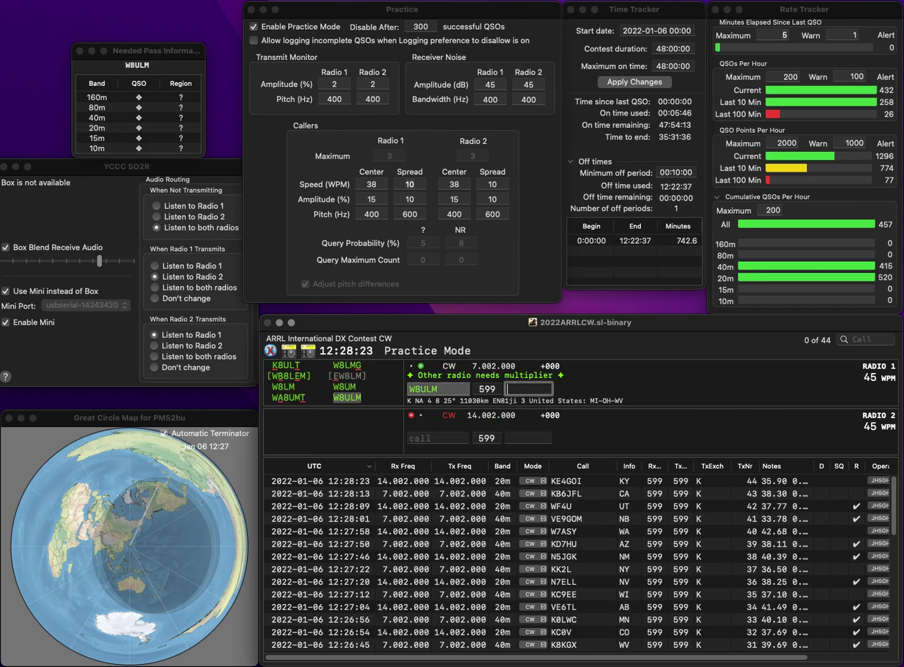
text(OH)
key(Return)
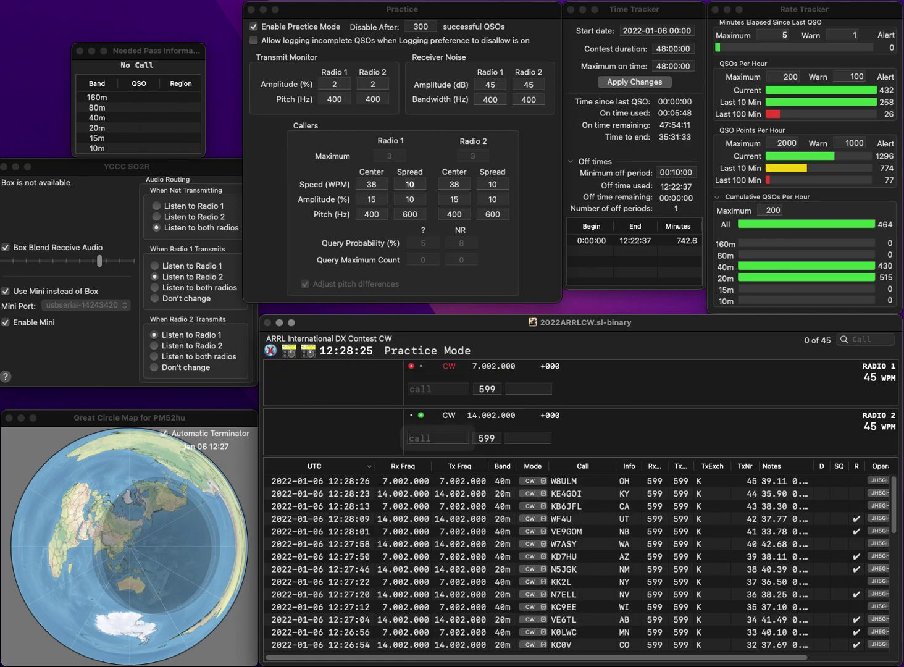
text(N8GZ)
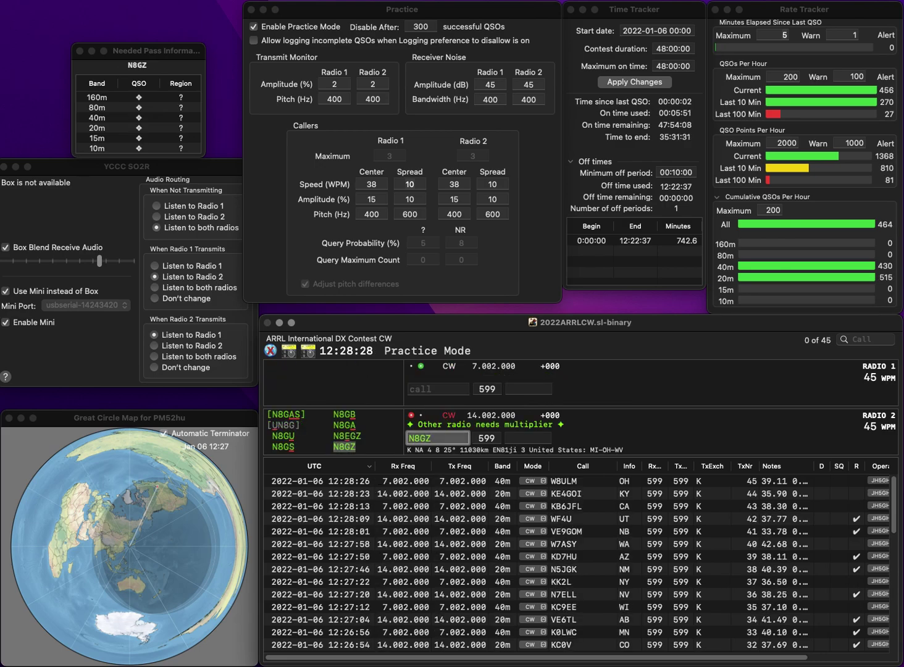
key(Return)
text(4NA)
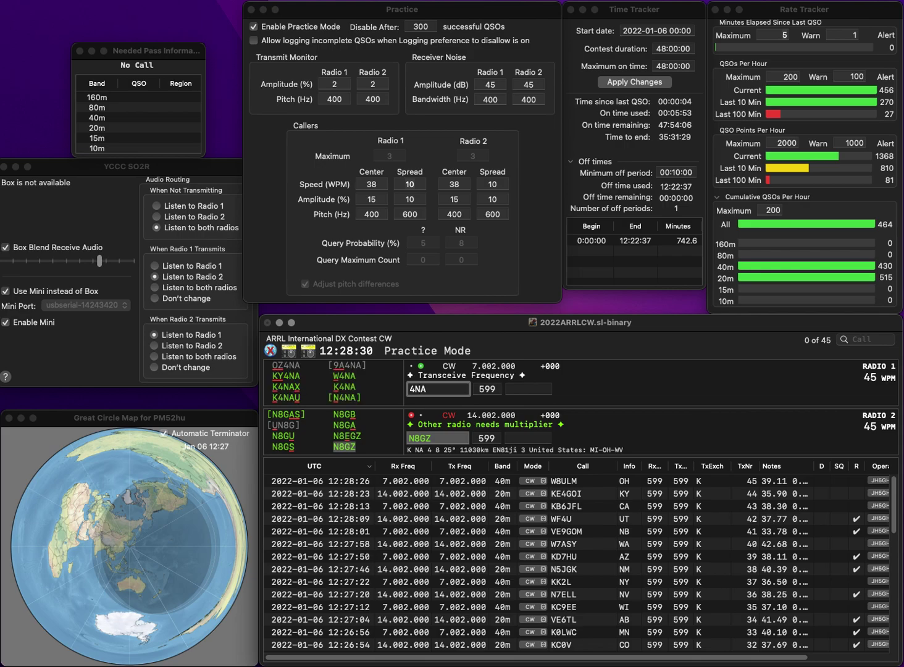
key(Return)
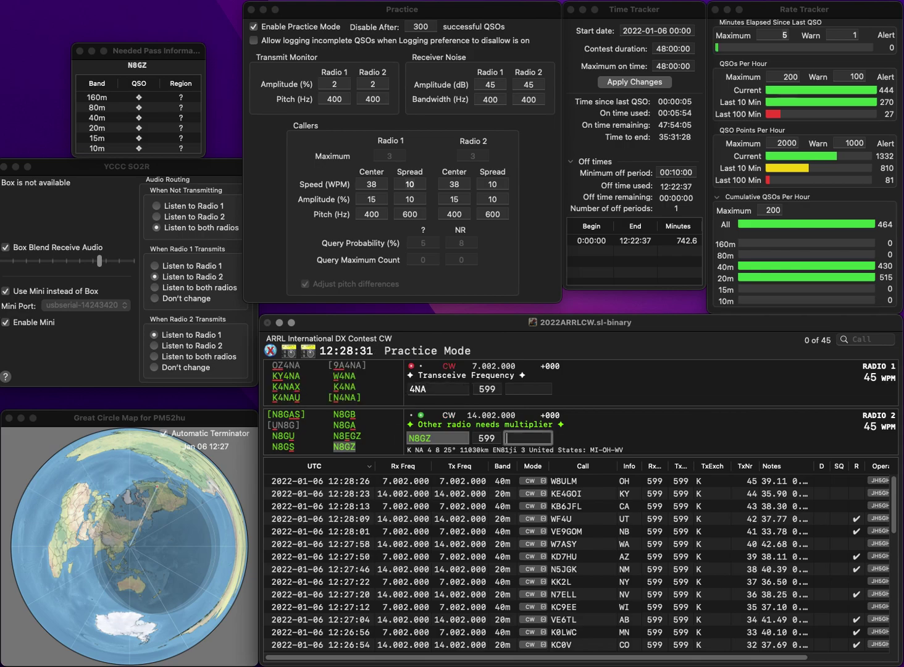
text(MI)
key(Return)
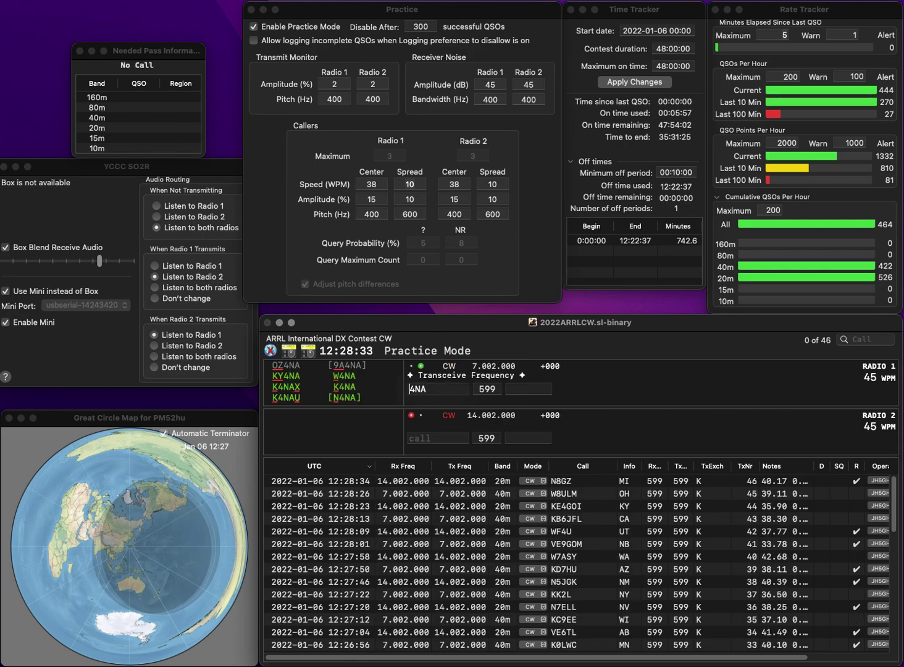
text(K4N)
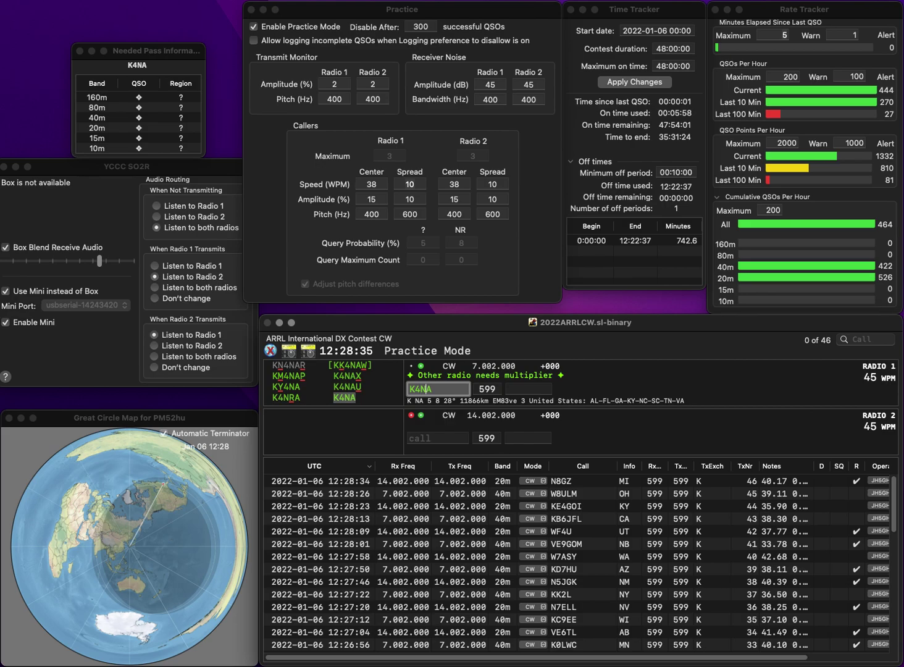
text(R)
key(Return)
text(AG5VX)
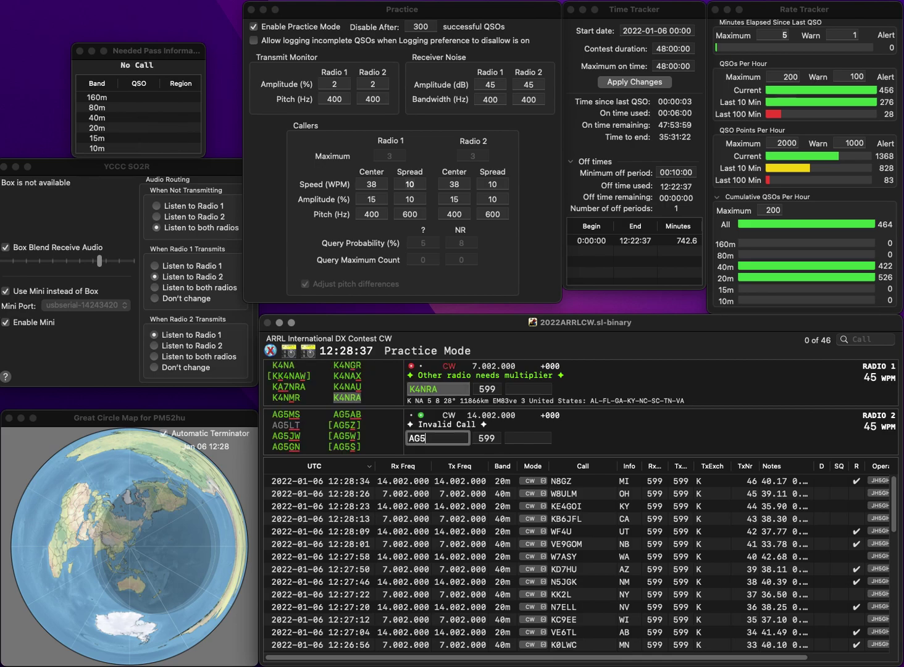
key(Return)
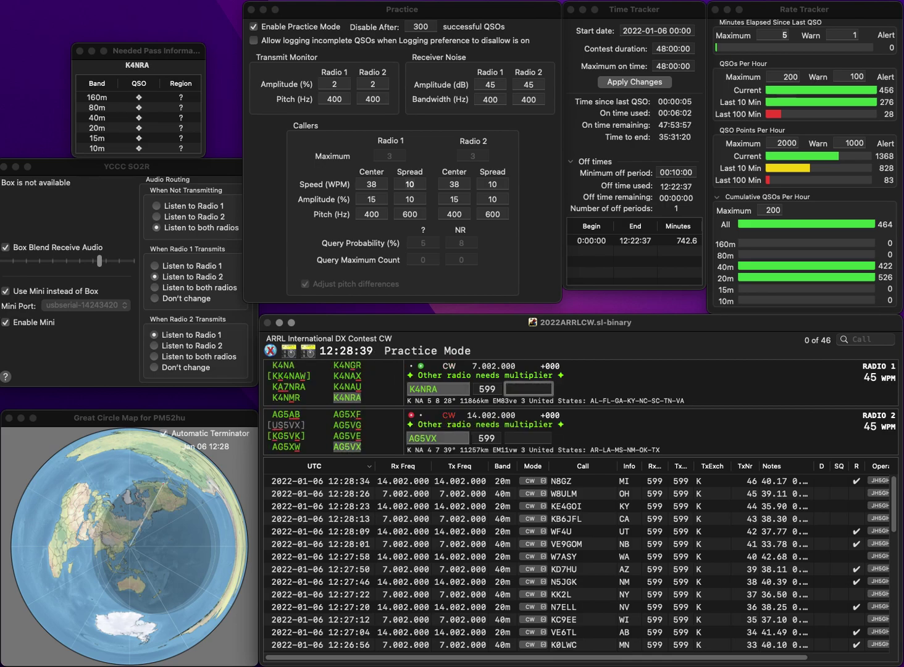
key(Return)
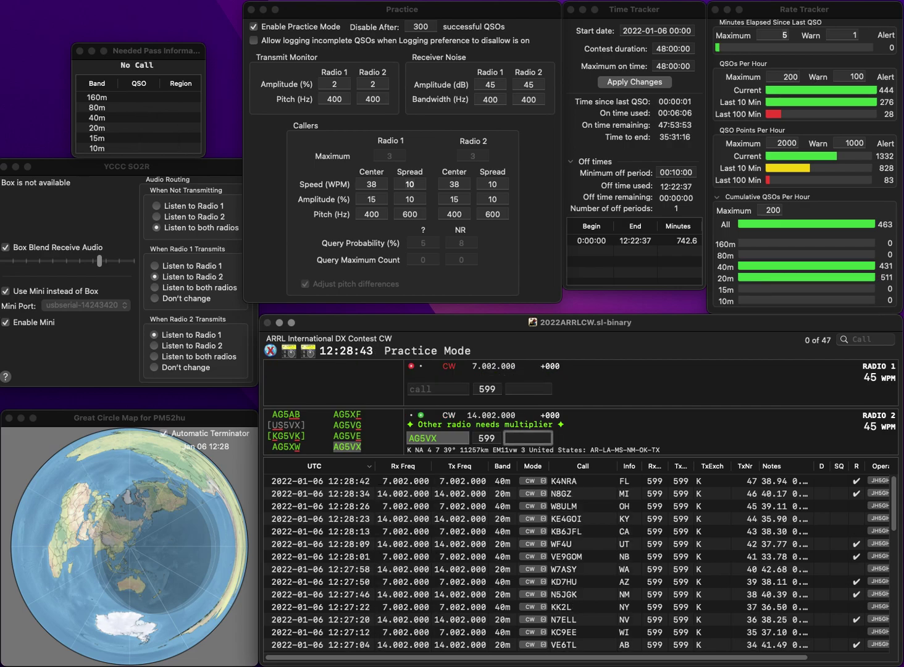
key(Return)
Send K7YK on radio 1 and N8ZVB on radio 2, then log N8ZVB with MI
text(K7YK)
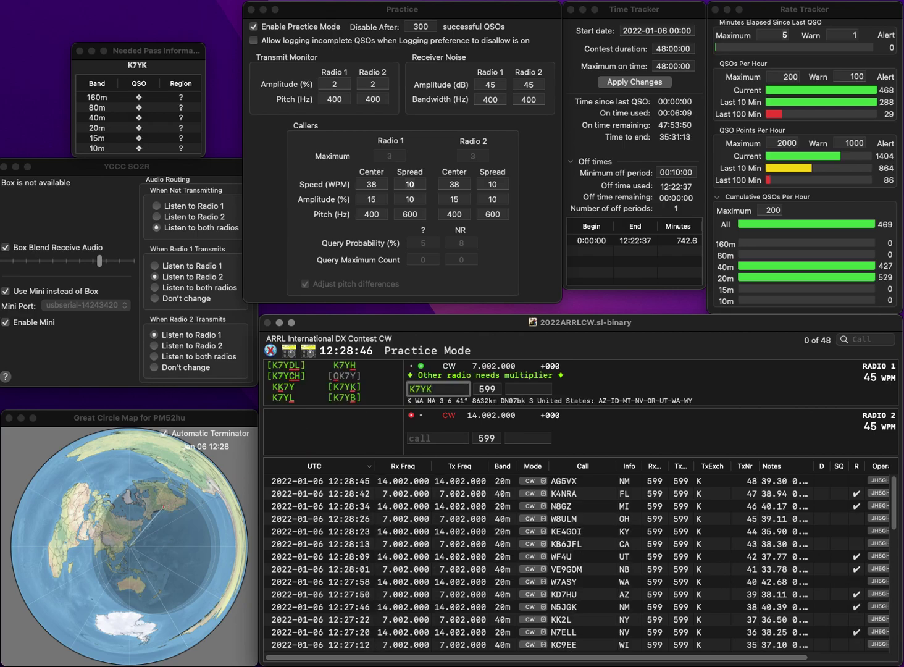
key(Return)
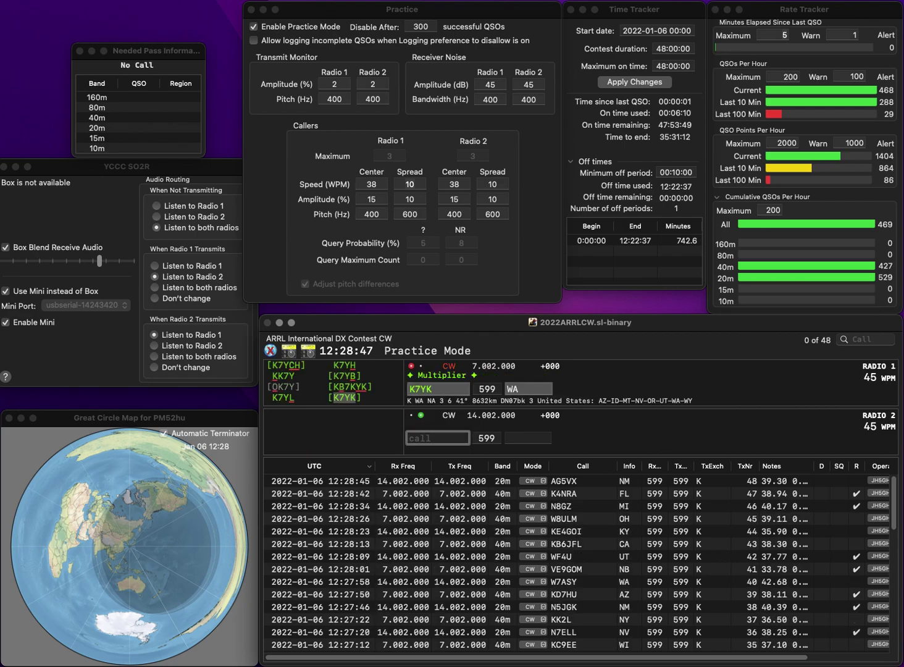
text(N8ZVB)
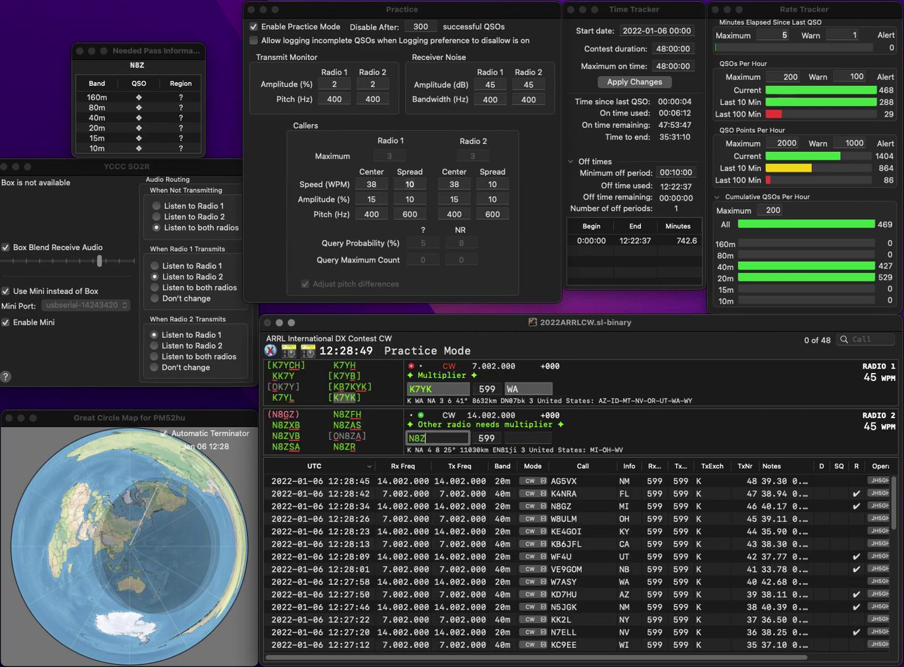
key(Return)
key(Return)
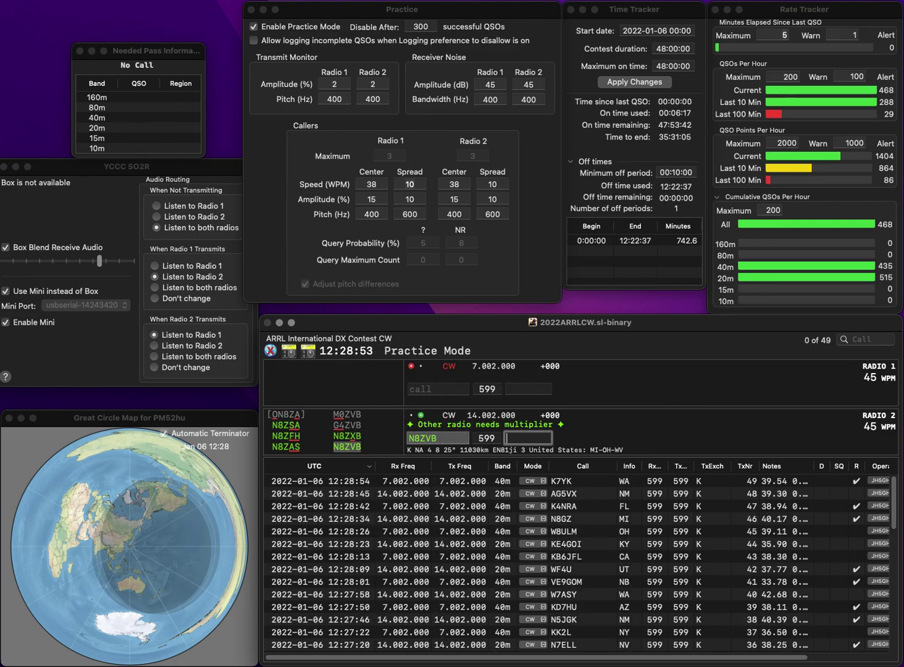
text(MI)
key(Return)
text(B9EFP)
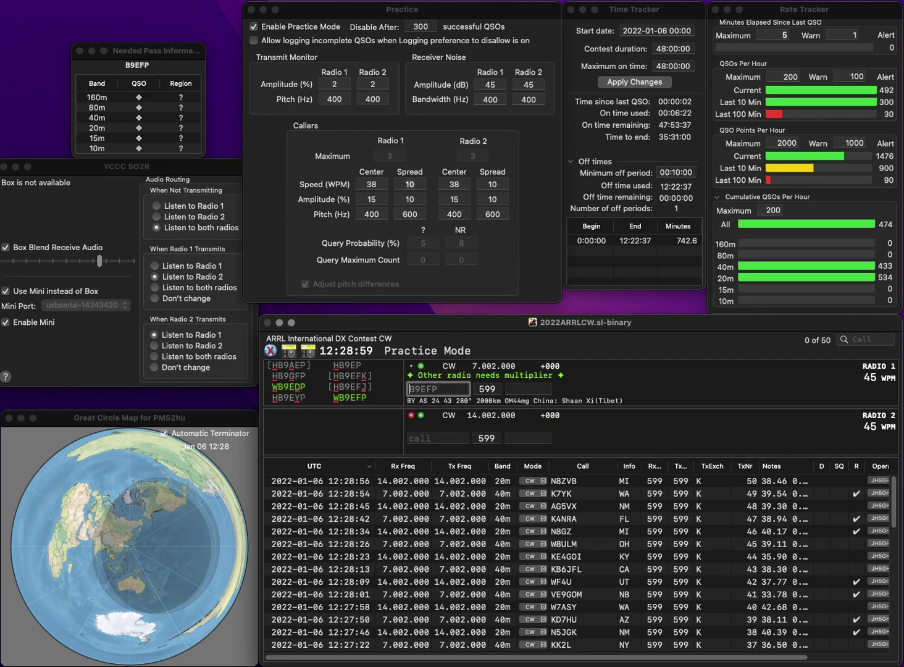
text(W)
key(Return)
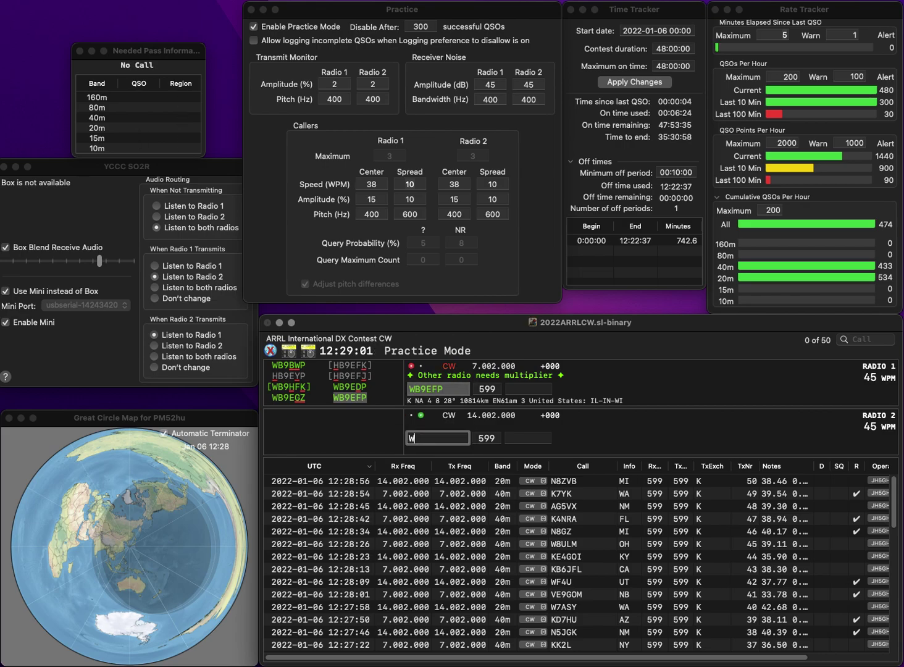
text(WM0L)
key(Return)
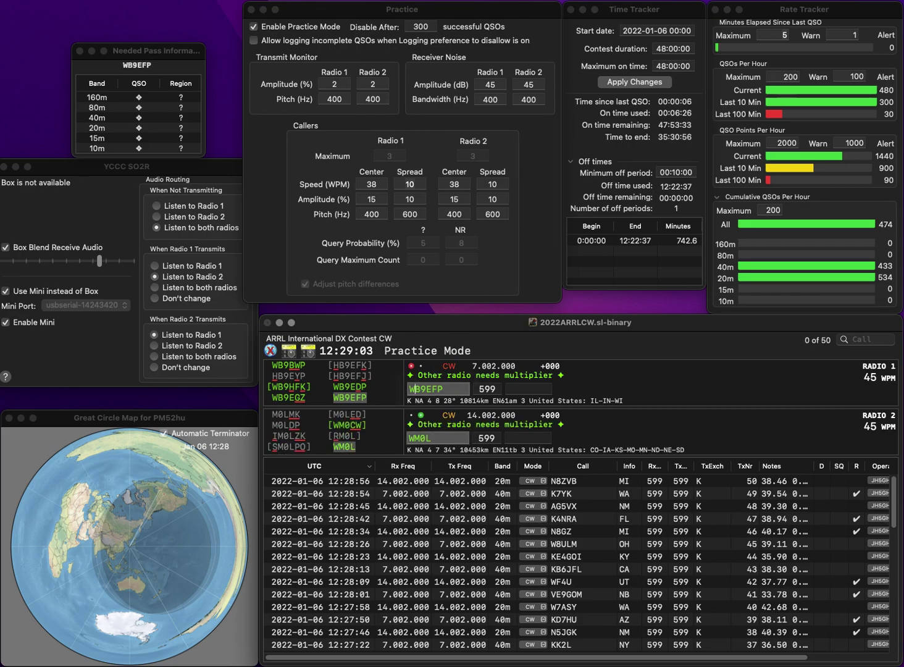
text(IN)
key(Return)
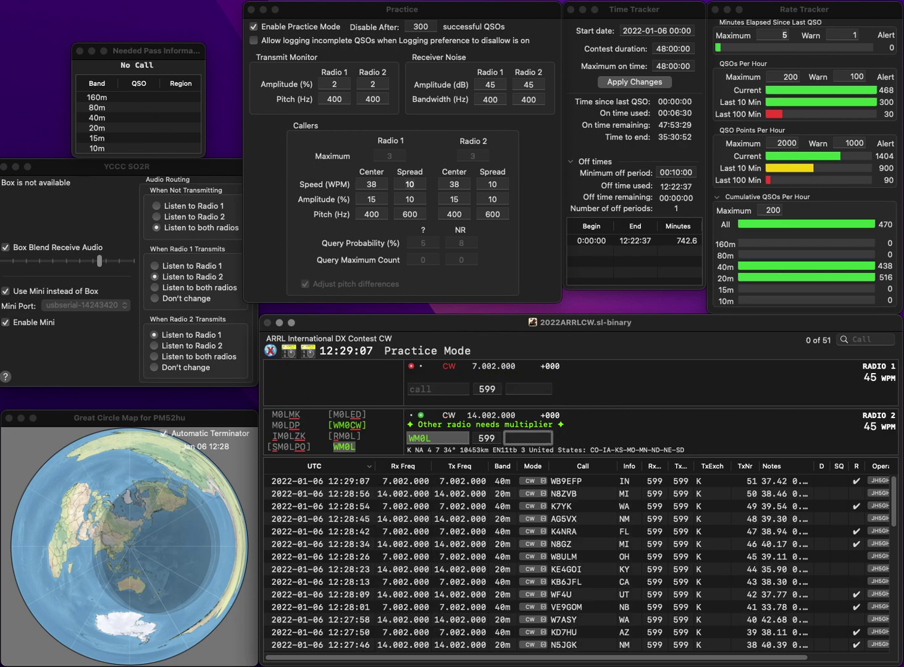
text(SD)
key(Return)
text(VE6RA)
key(Return)
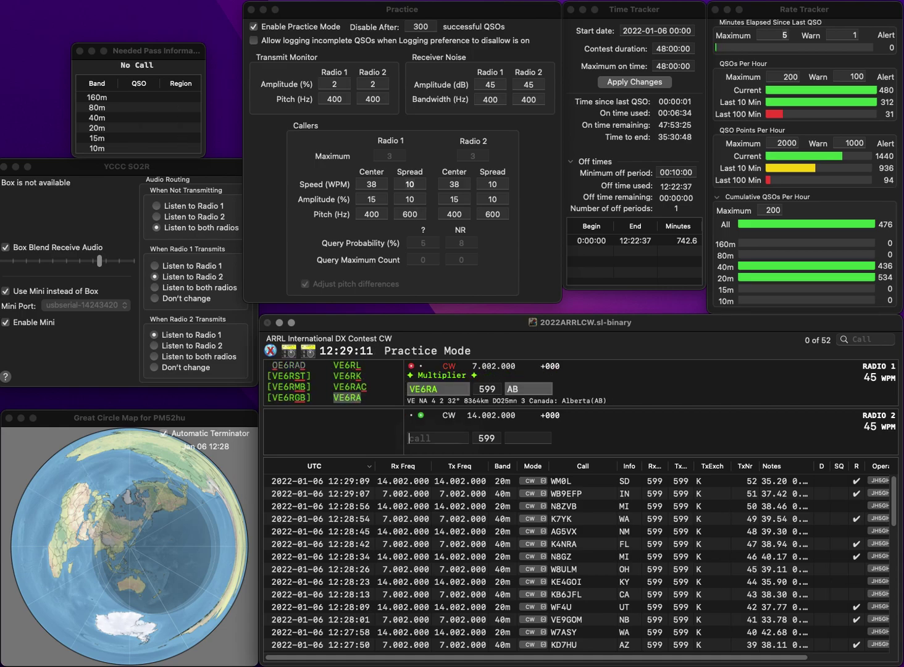
text(WB6CJT)
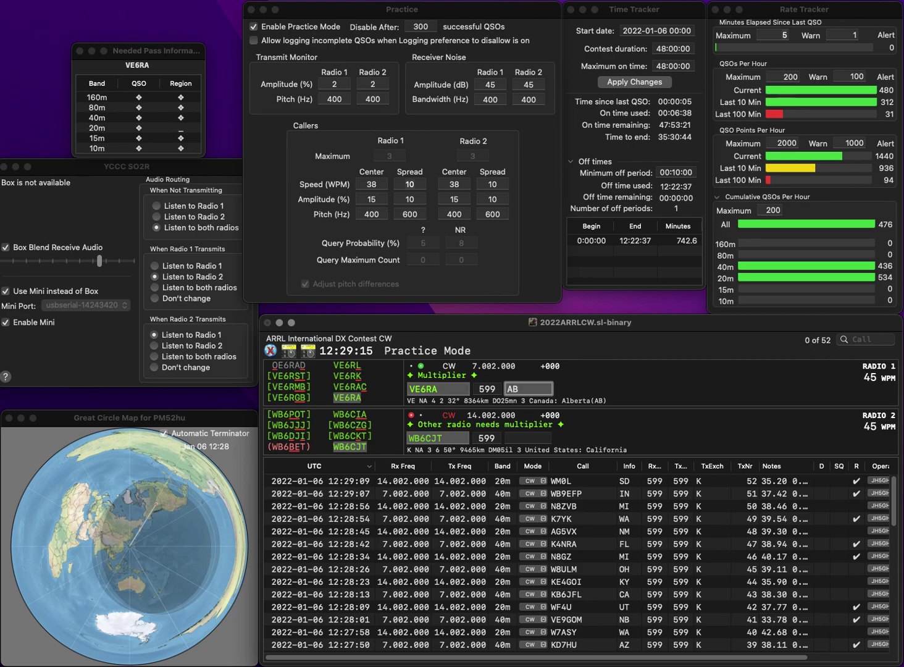
key(Return)
key(Tab)
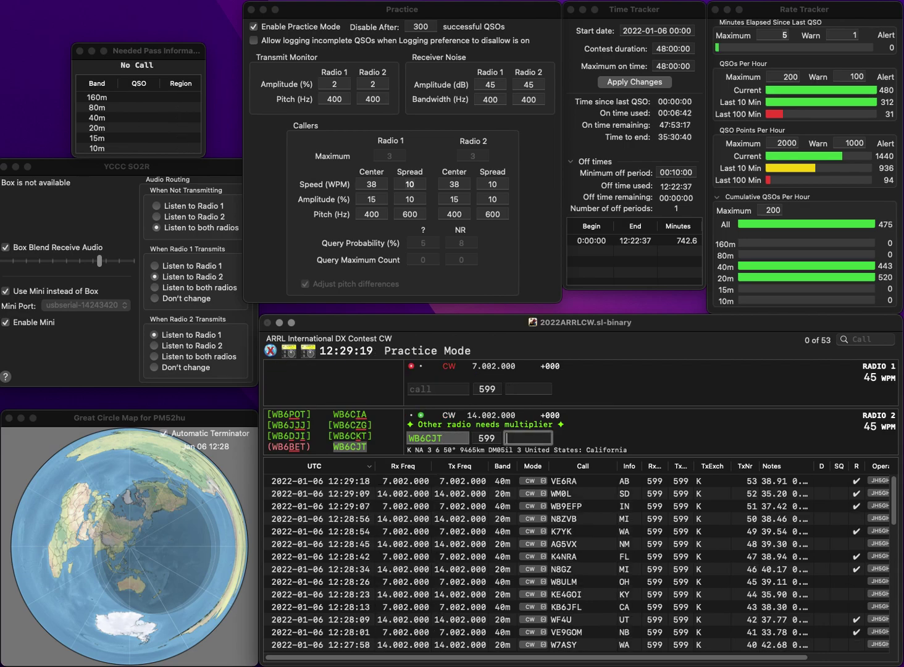
Log WB6CJT with exchange CA and send the corrected call AE7EE on radio 1
text(CA)
key(Return)
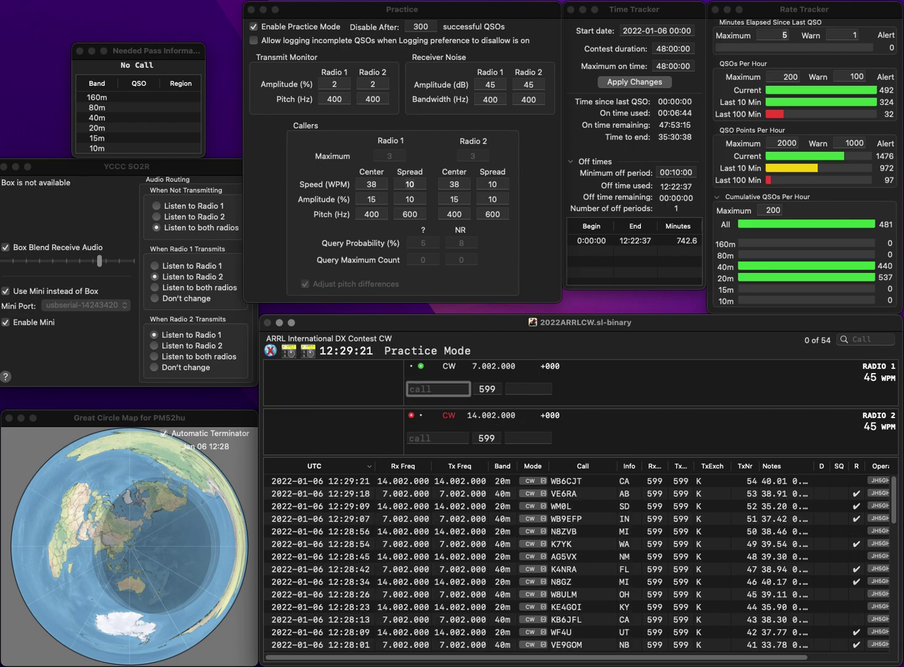
key(BackSpace)
text(AE7TEE)
key(BackSpace)
key(BackSpace)
key(BackSpace)
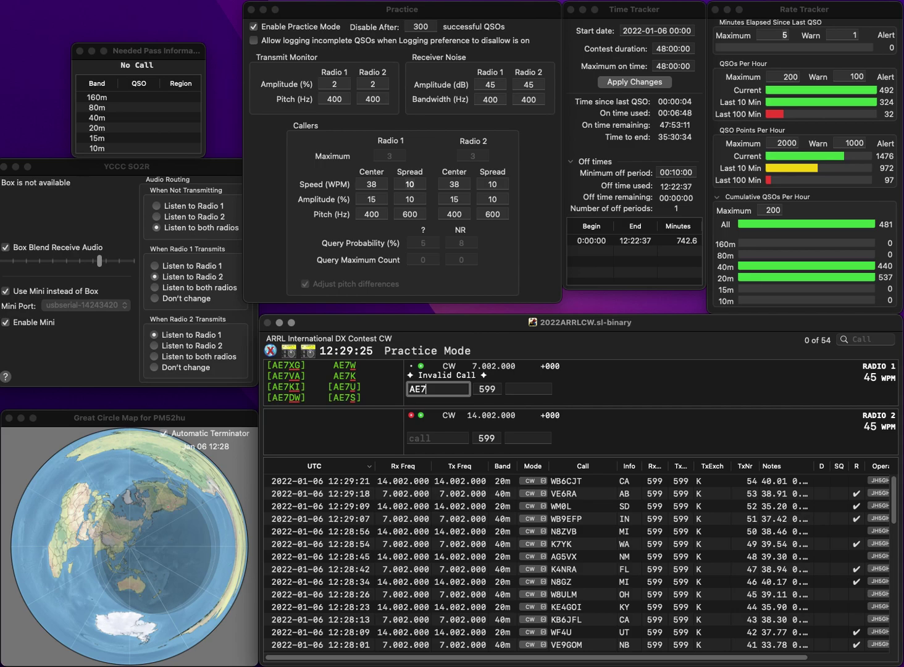
text(EE)
key(Return)
text(WB)
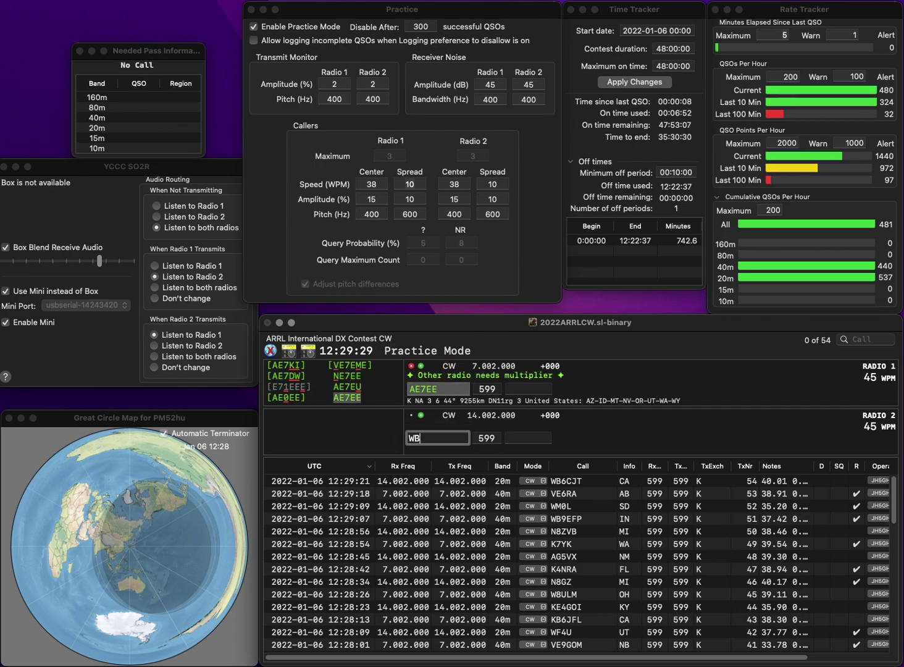
click(528, 389)
text(UT)
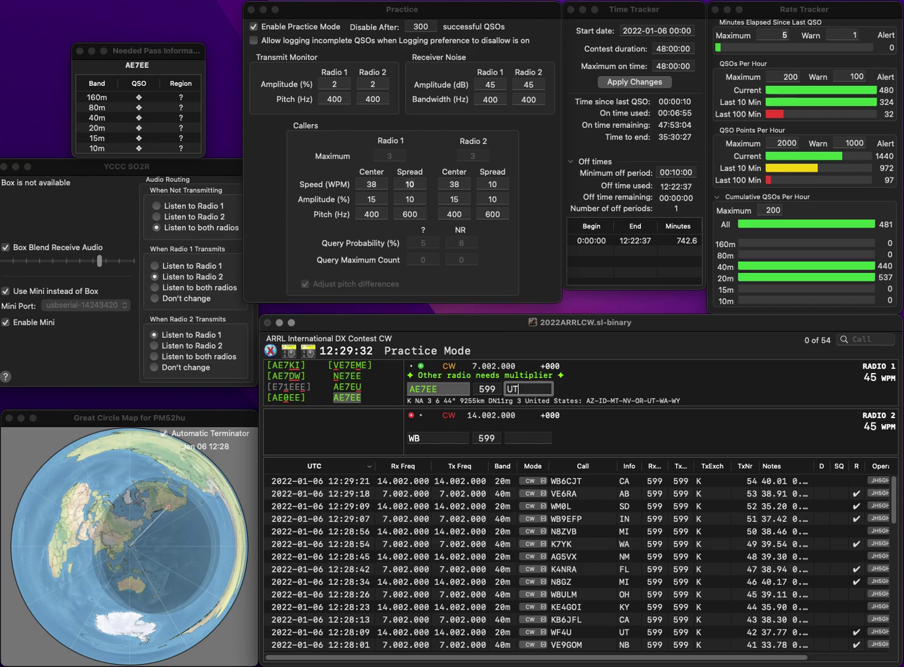
key(Return)
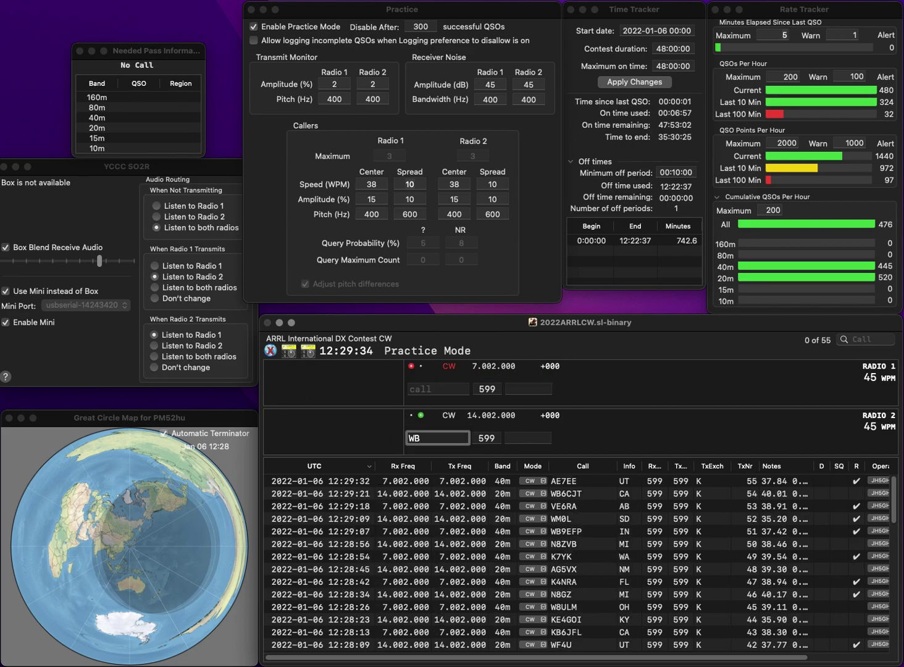
text(3P)
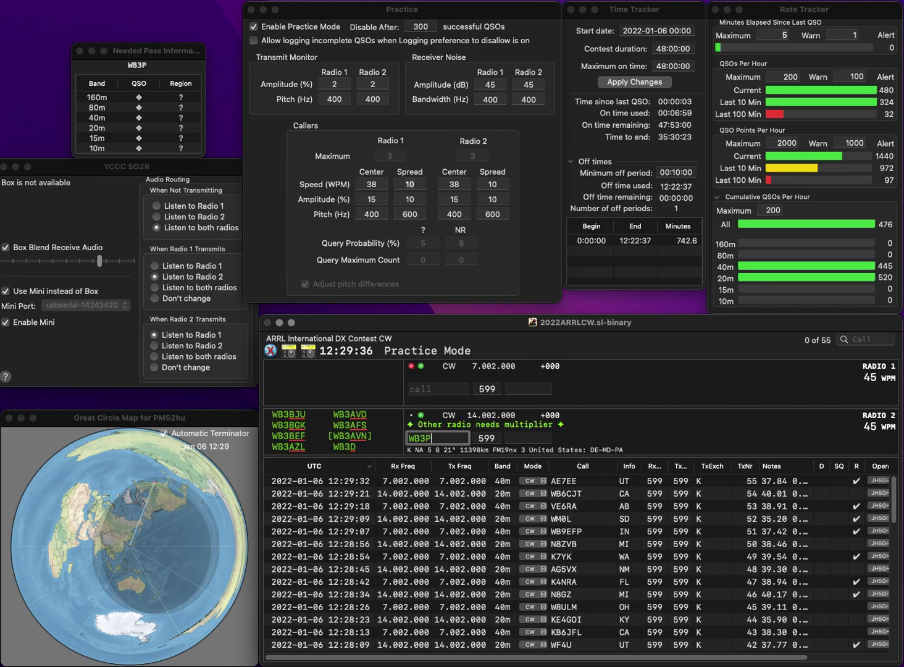
text(GS)
key(Up)
key(Return)
key(Left)
key(Left)
key(BackSpace)
text(D)
key(Return)
key(grave)
text(N7FUL)
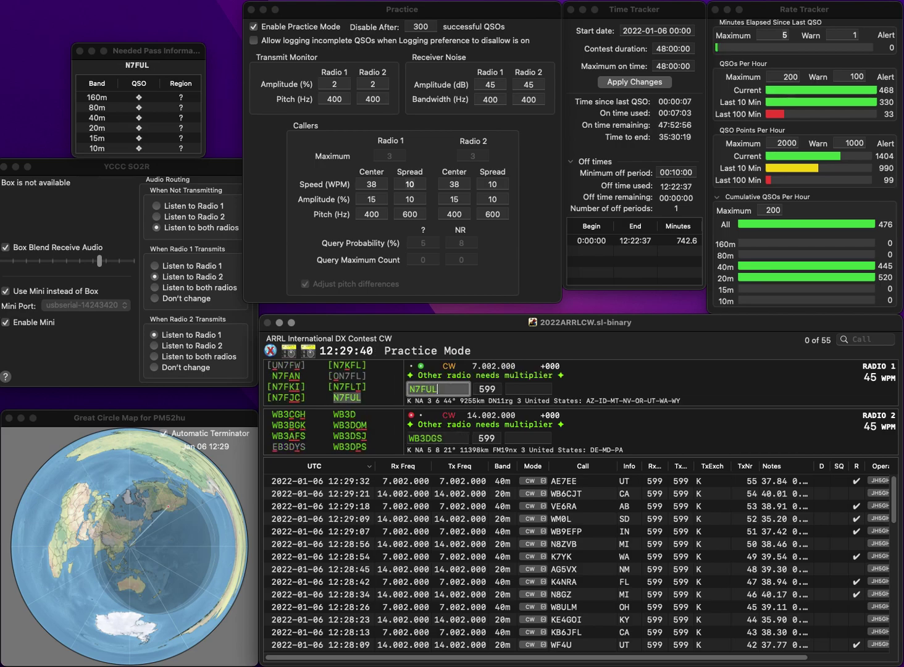
key(grave)
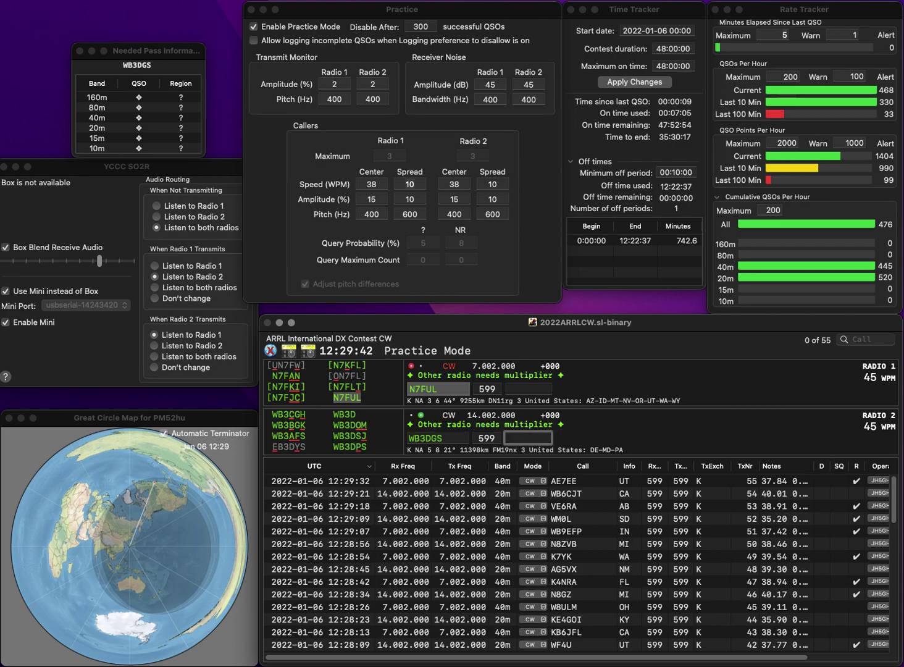
key(BackSpace)
text(JF)
key(Delete)
key(Return)
key(grave)
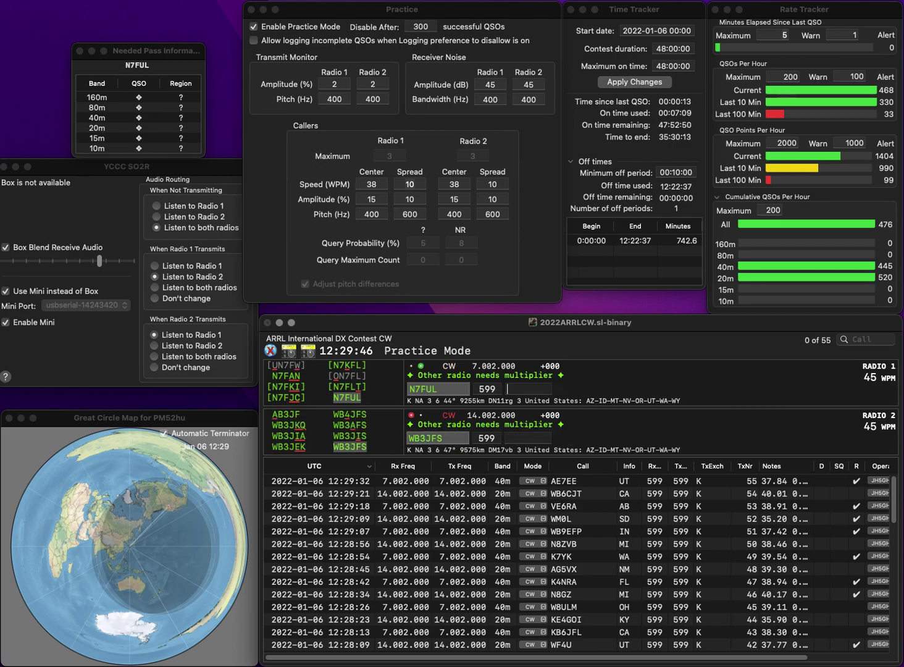
text(AZ)
key(grave)
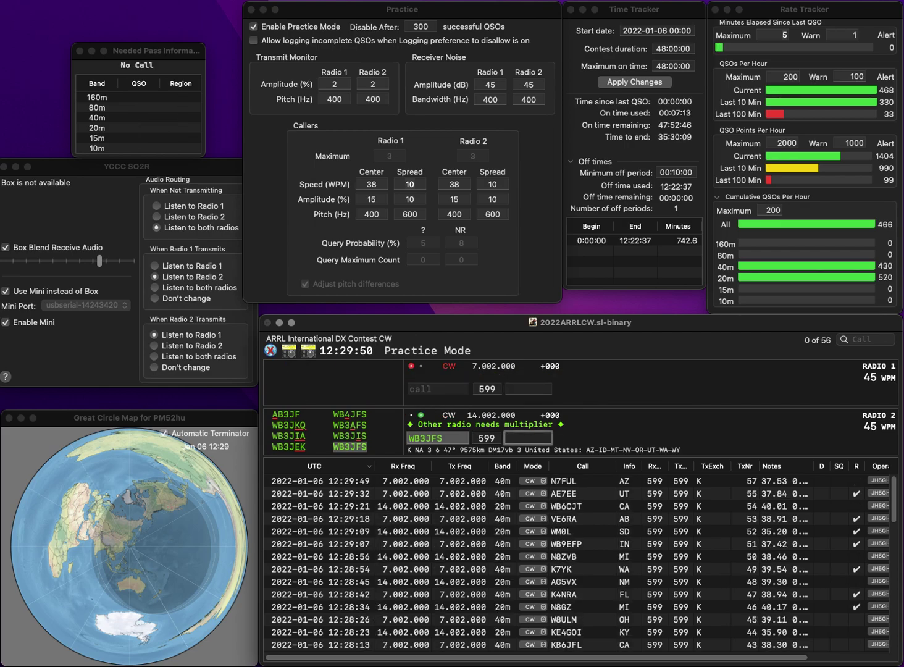
text(NV)
key(Return)
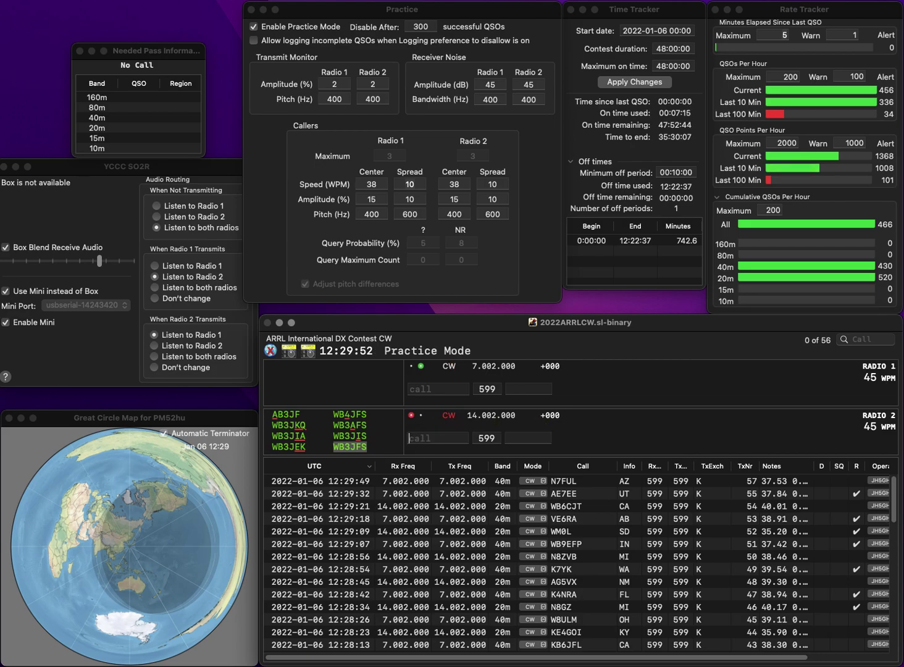
text(KE6TUS)
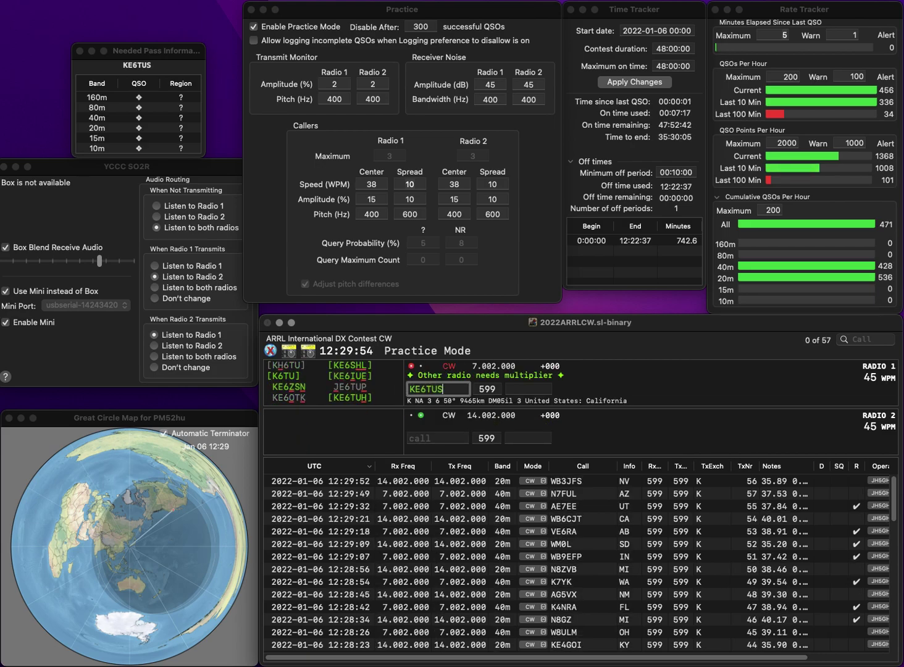
key(Return)
text(N2LEB)
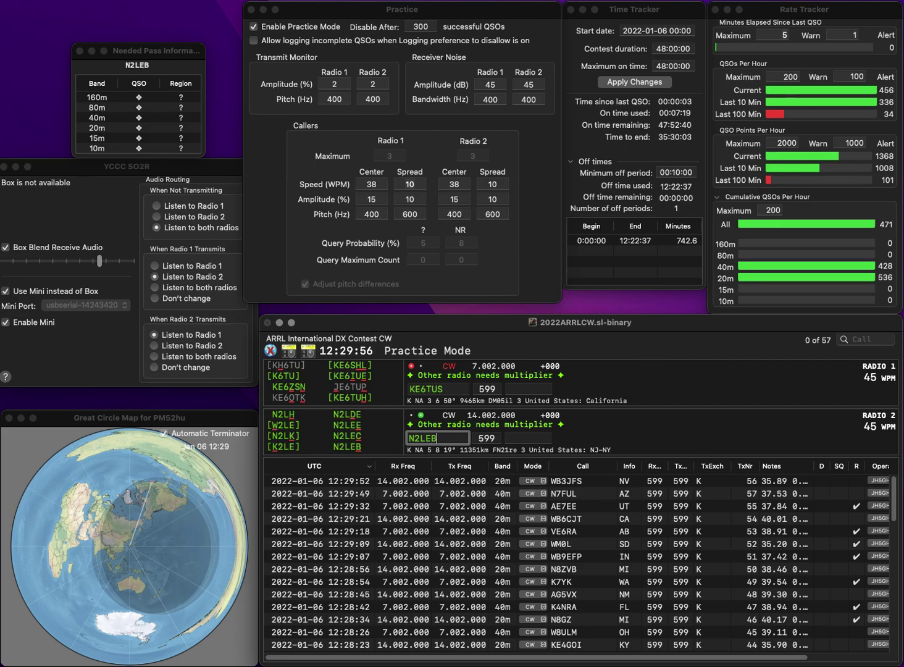
key(Return)
key(BackSpace)
text(H)
key(Return)
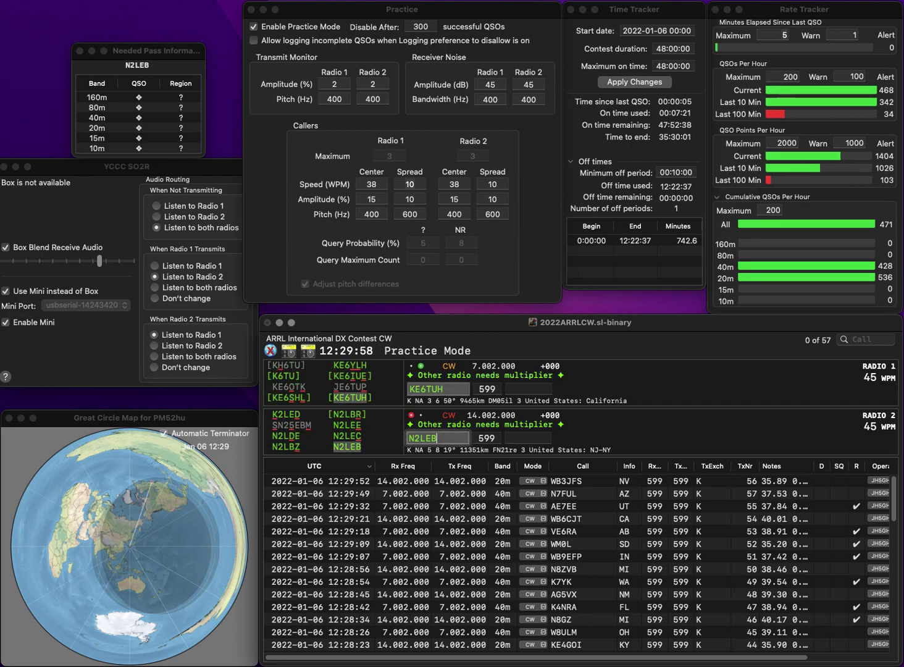
key(Return)
text(N)
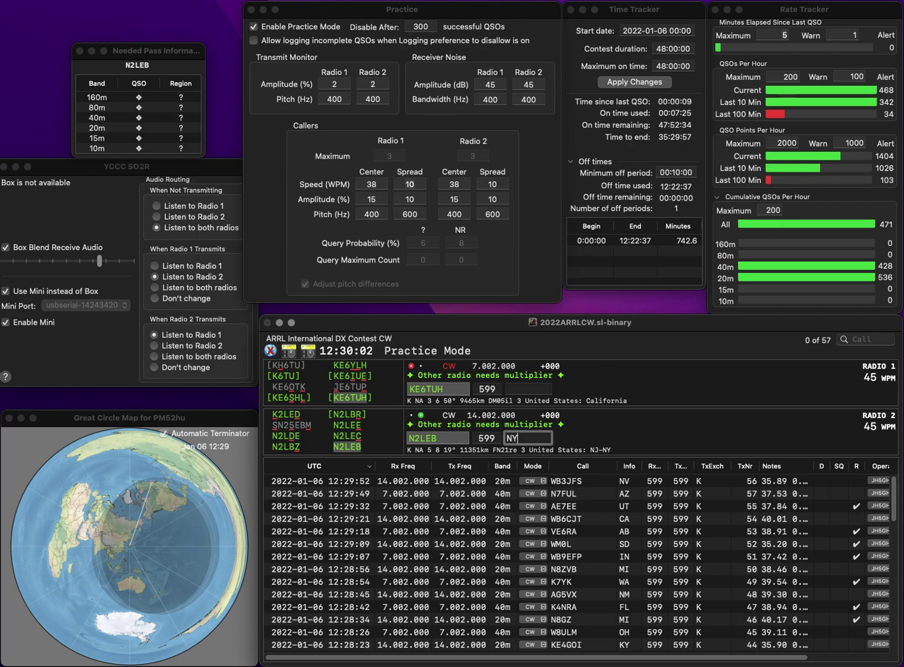
text(Y)
key(Return)
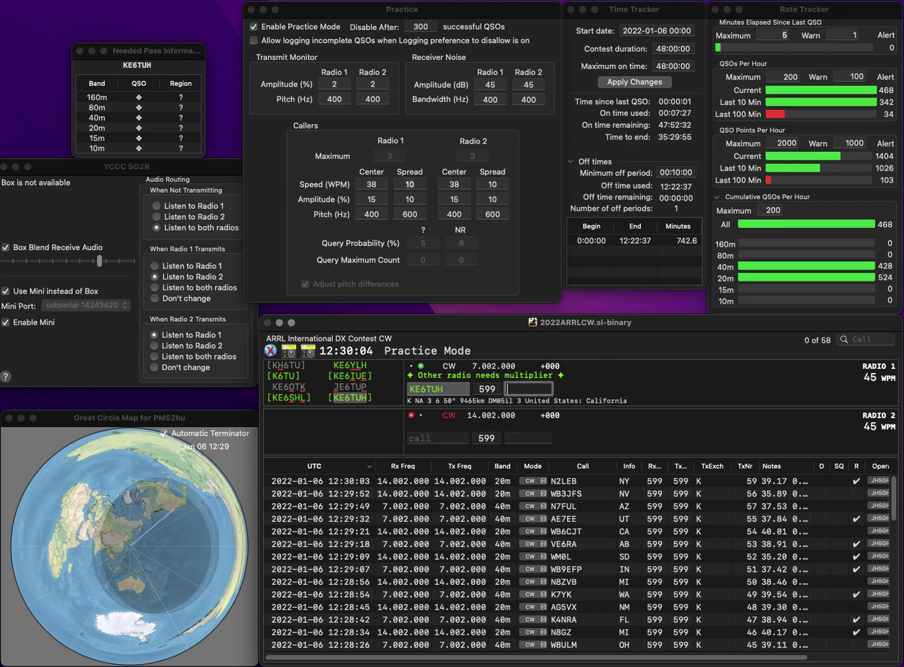
text(CA)
key(Return)
text(K6)
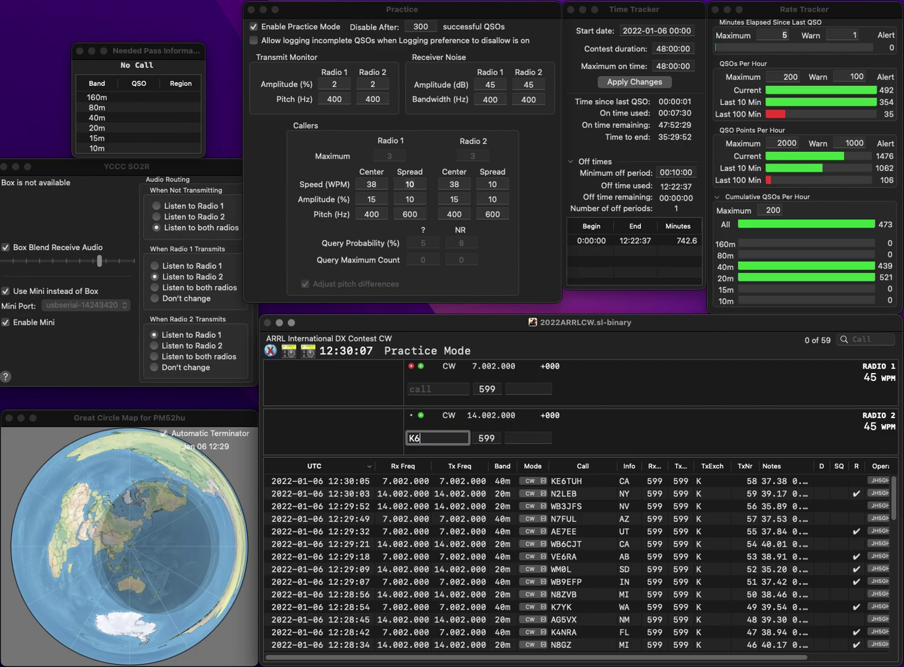
text(TD)
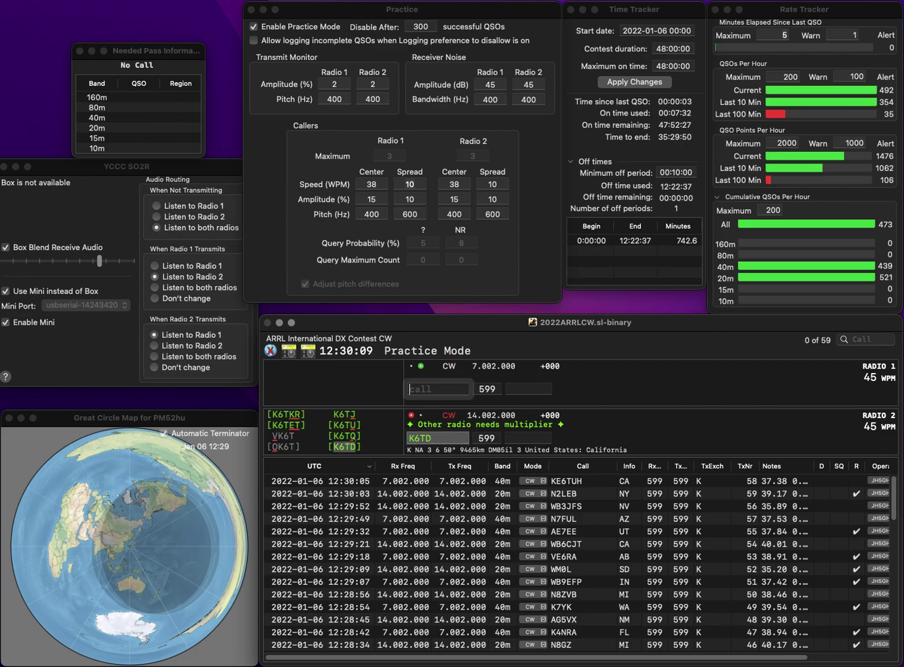
text(VEA3PN)
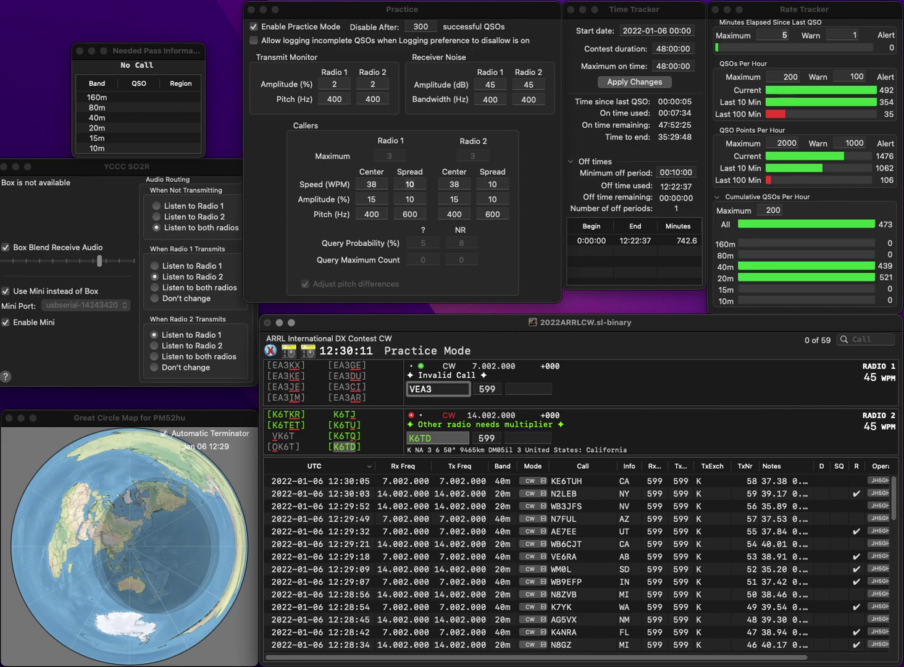
key(Left)
key(Left)
key(Left)
key(Left)
key(BackSpace)
key(Return)
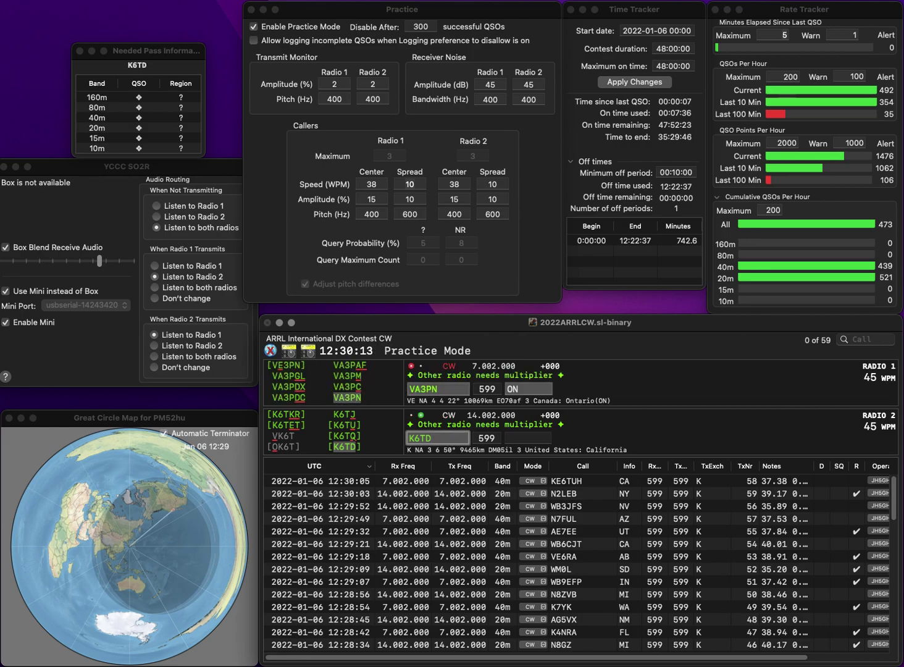
key(Return)
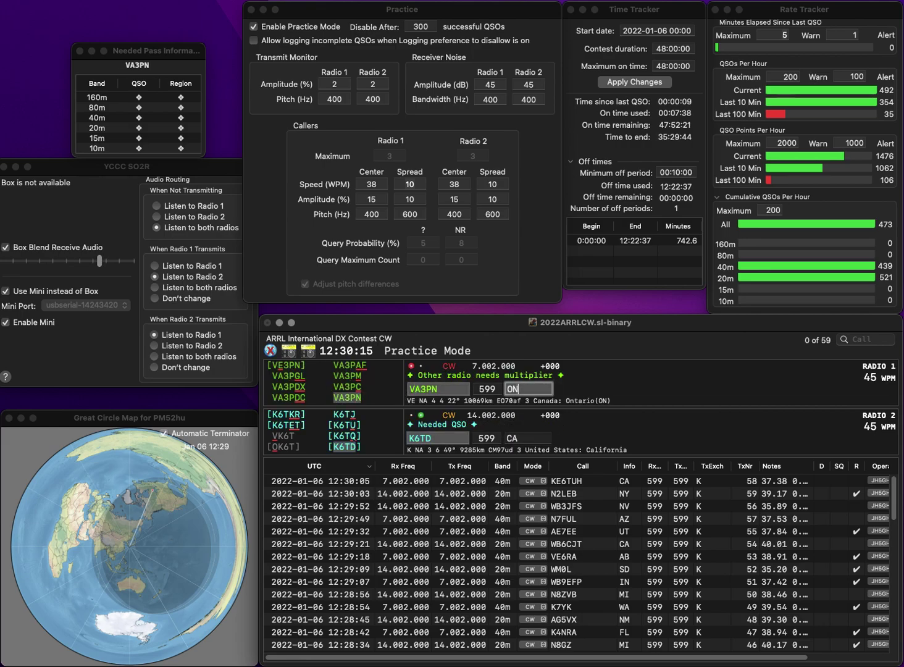
key(Return)
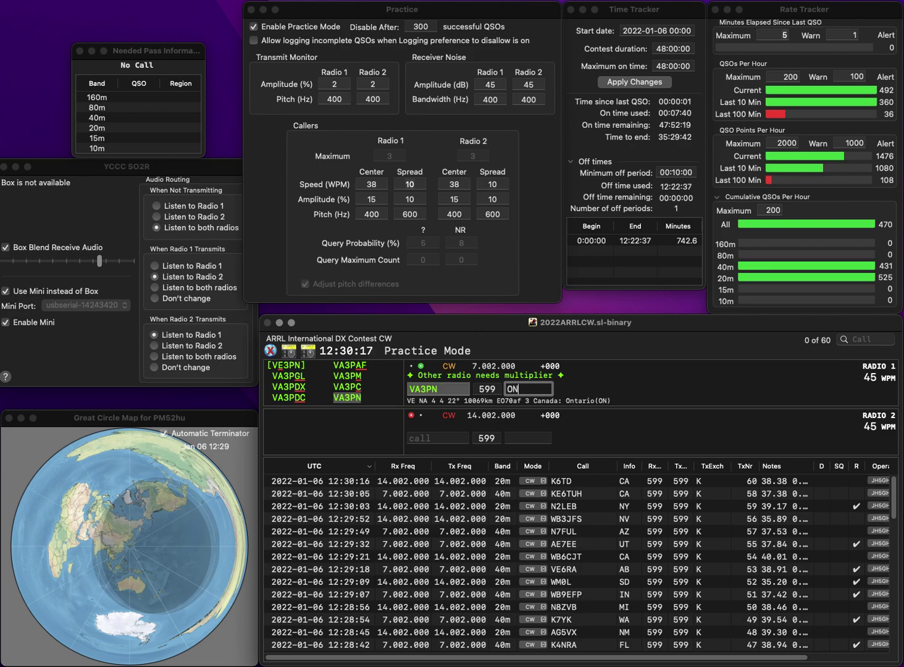
text(W)
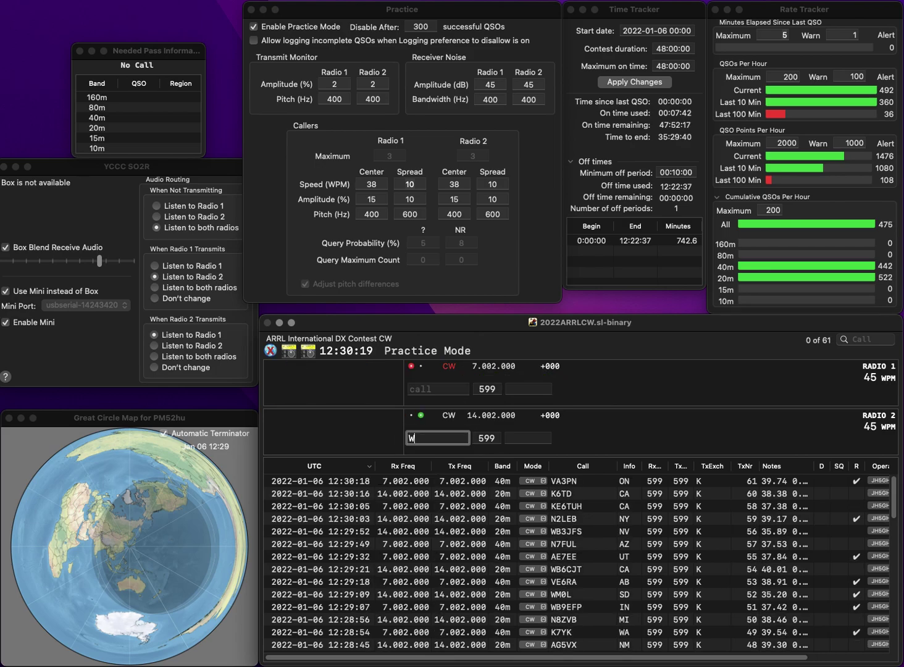
text(7TUC)
key(Return)
text(N4QNT)
key(Return)
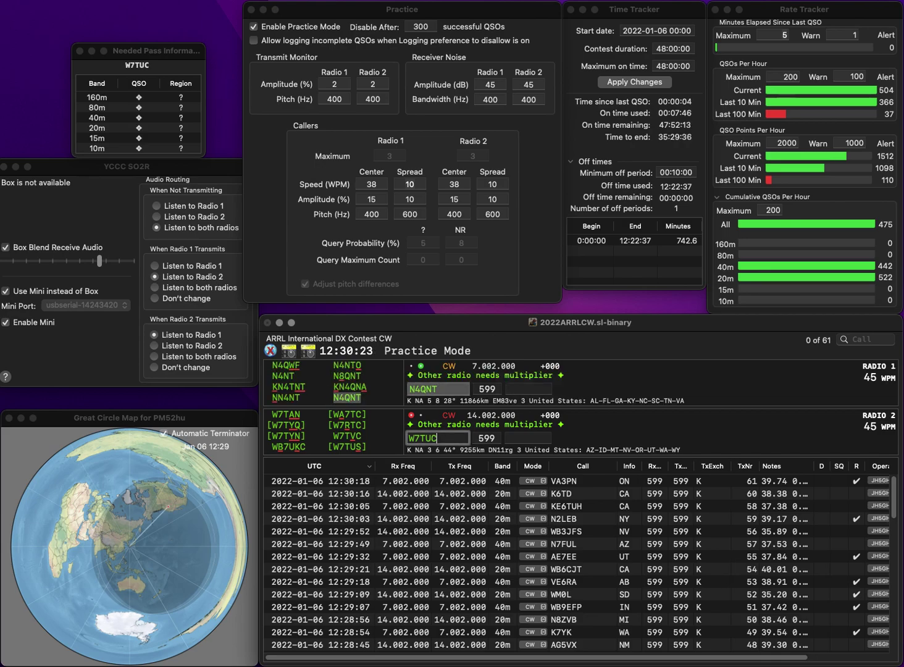
Correct the call to W7TVC, log N4QNT with TN and W7TVC with WY
text(V)
key(Delete)
key(Return)
key(space)
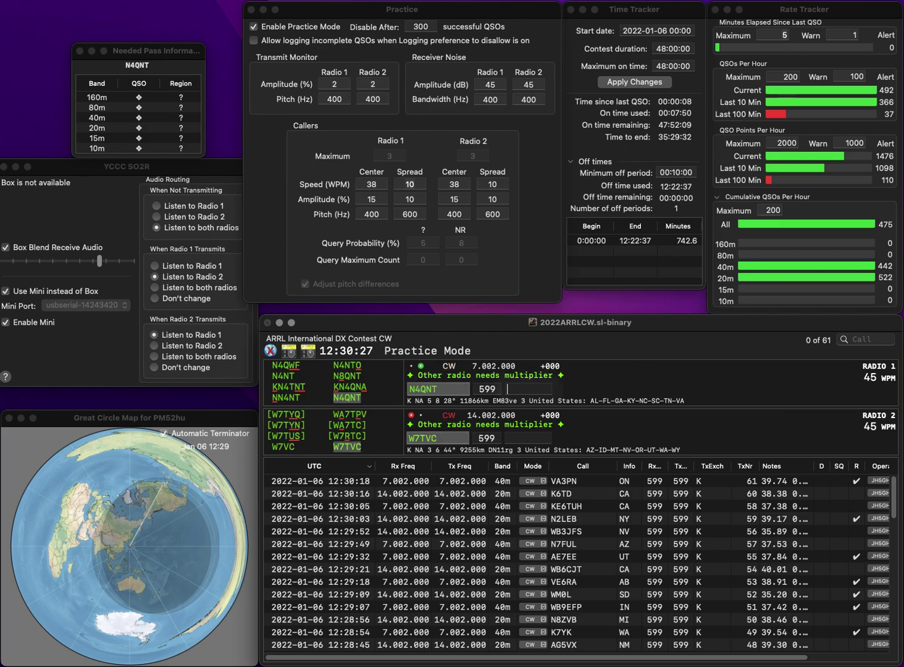
key(Return)
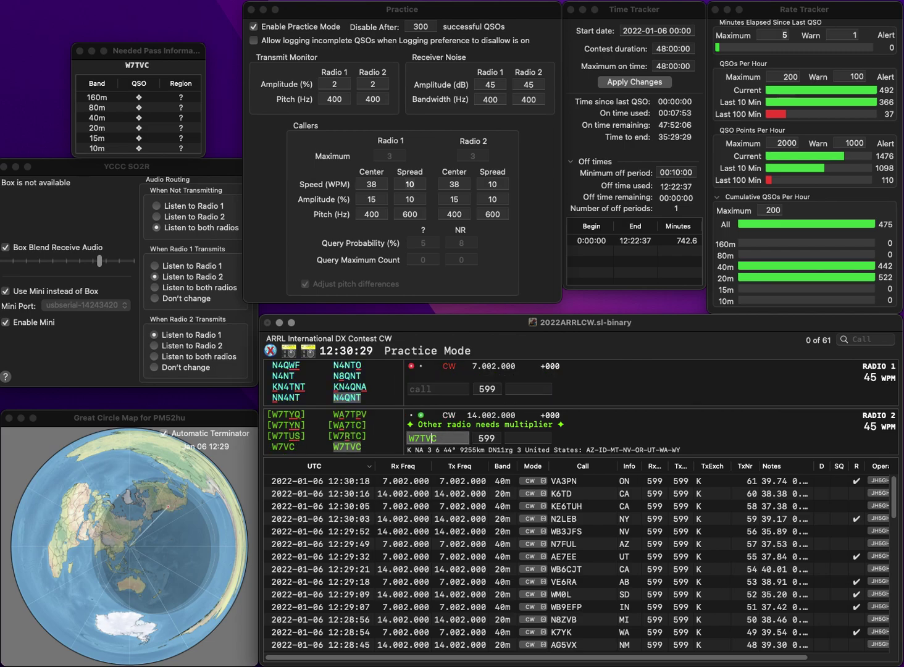
text(WY)
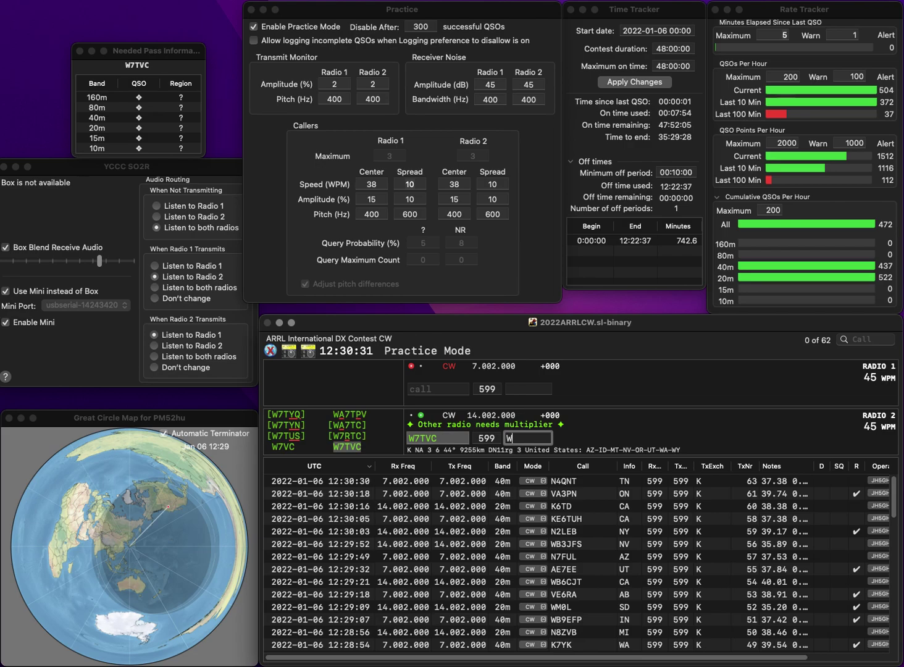
key(Return)
Send KJ4M on radio 1 and KZ9DX on radio 2, logging KZ9DX with exchange IL
text(KJ4M)
key(Return)
text(KZ9DX)
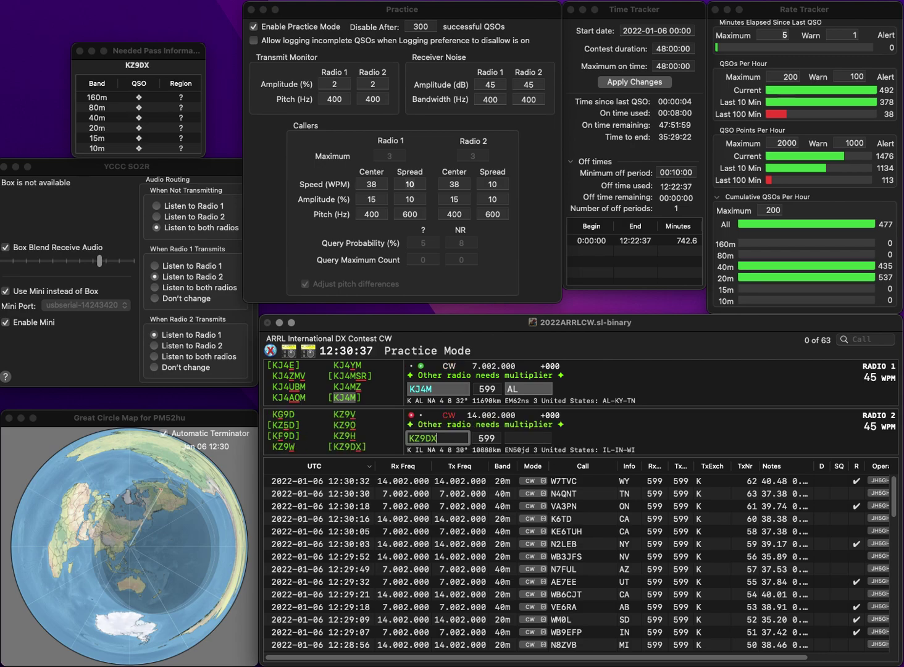
key(Return)
key(Return)
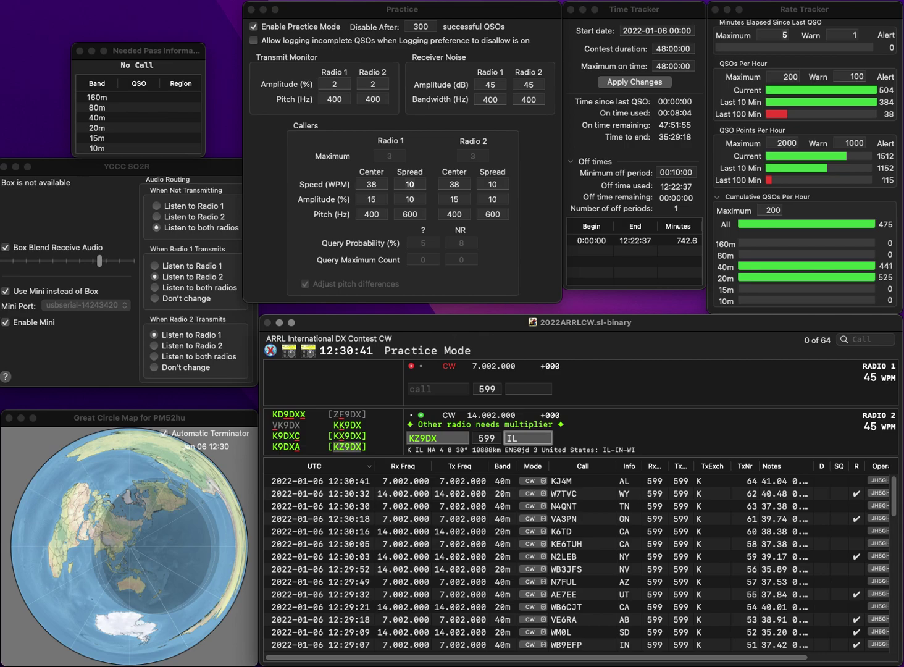
key(Return)
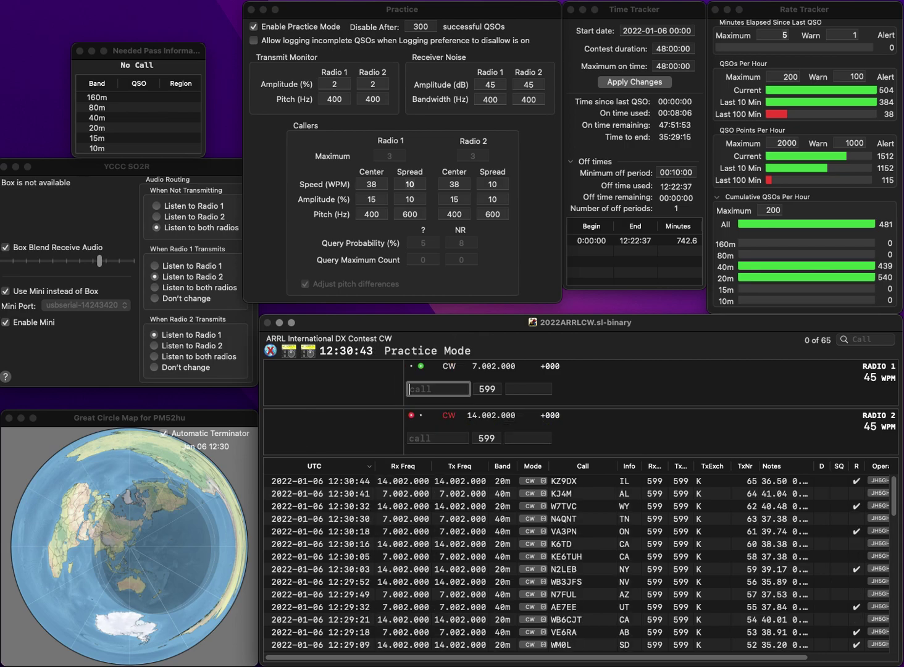
text(WN0P)
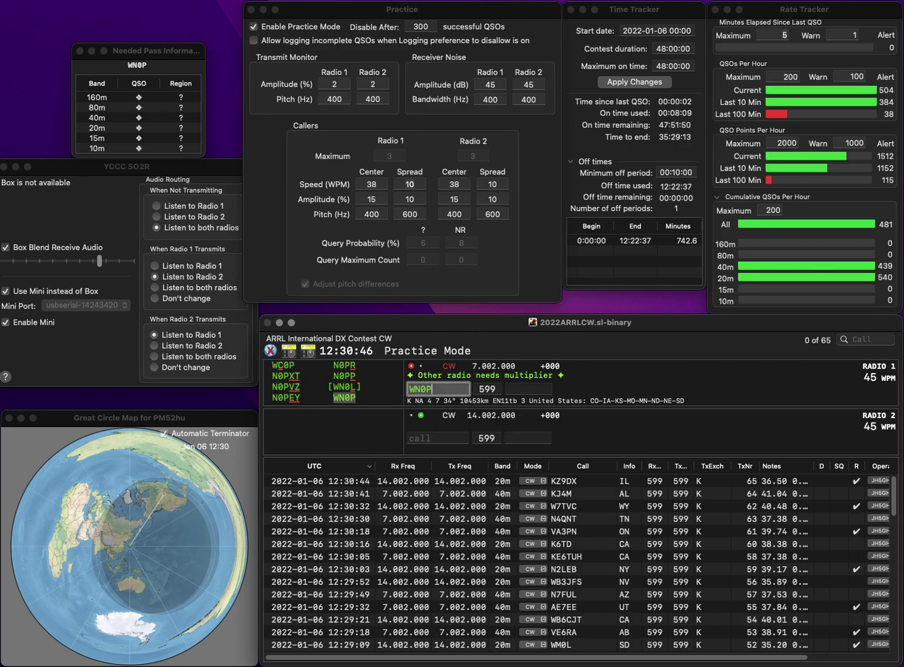
key(Return)
text(WN)
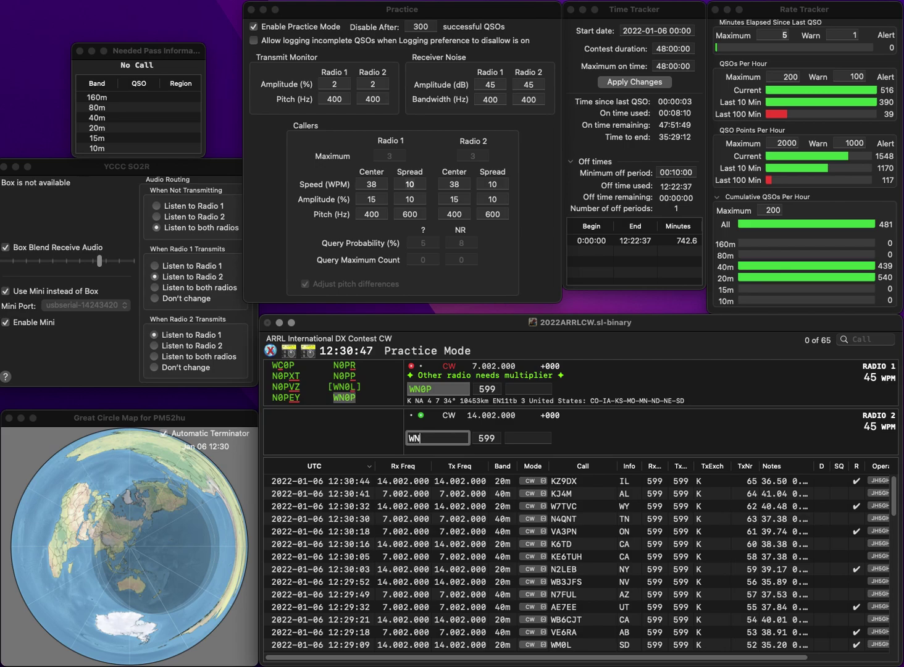
text(8HCV)
key(Return)
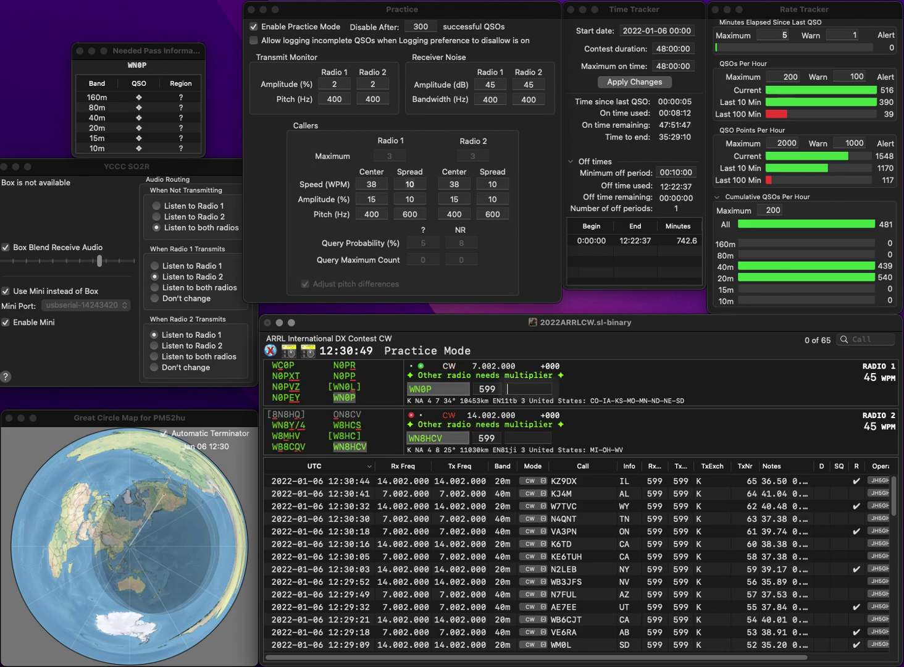
text(NE)
key(Return)
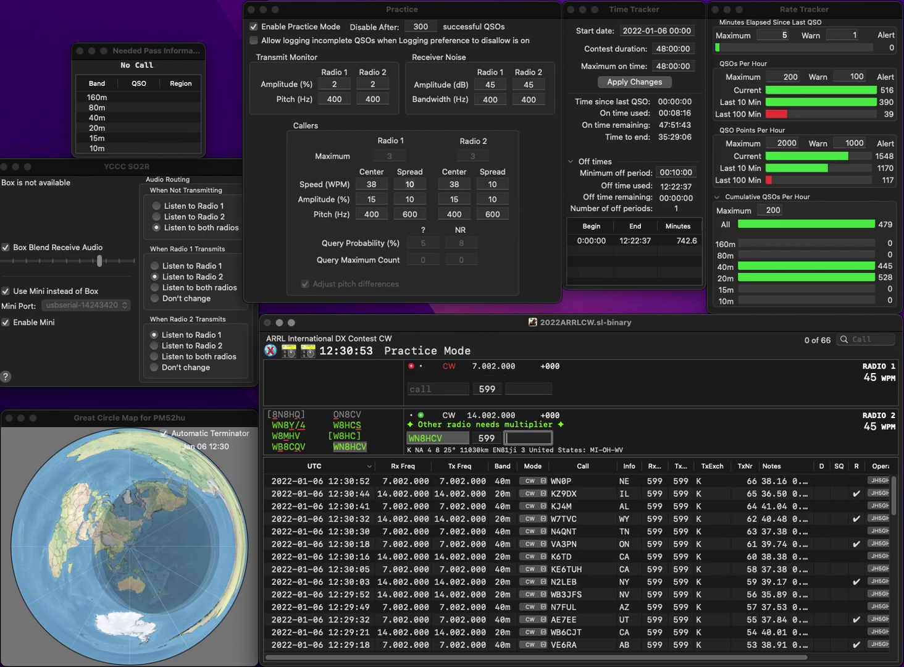
key(Return)
text(N5BB)
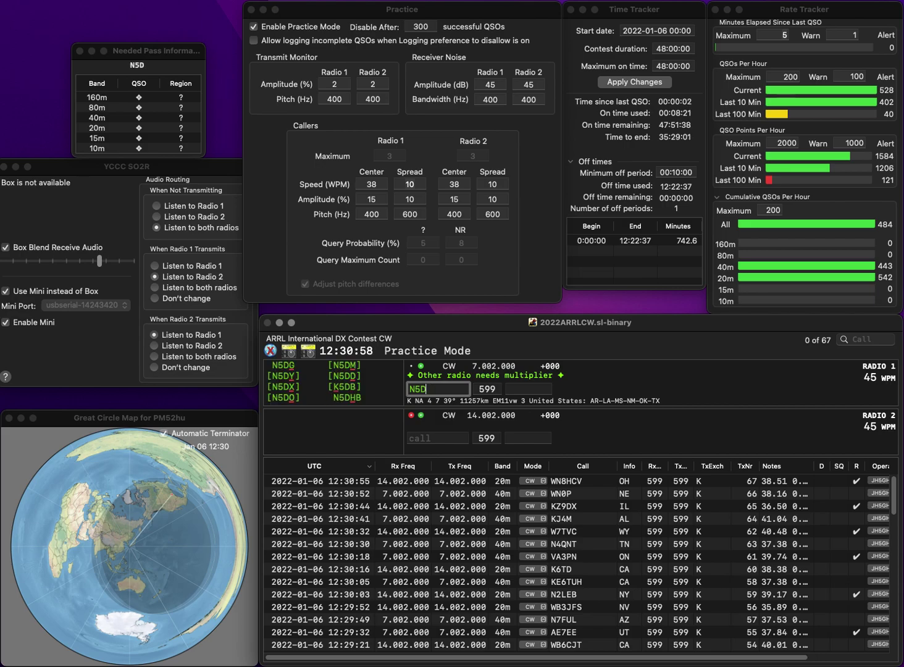
key(Return)
text(3)
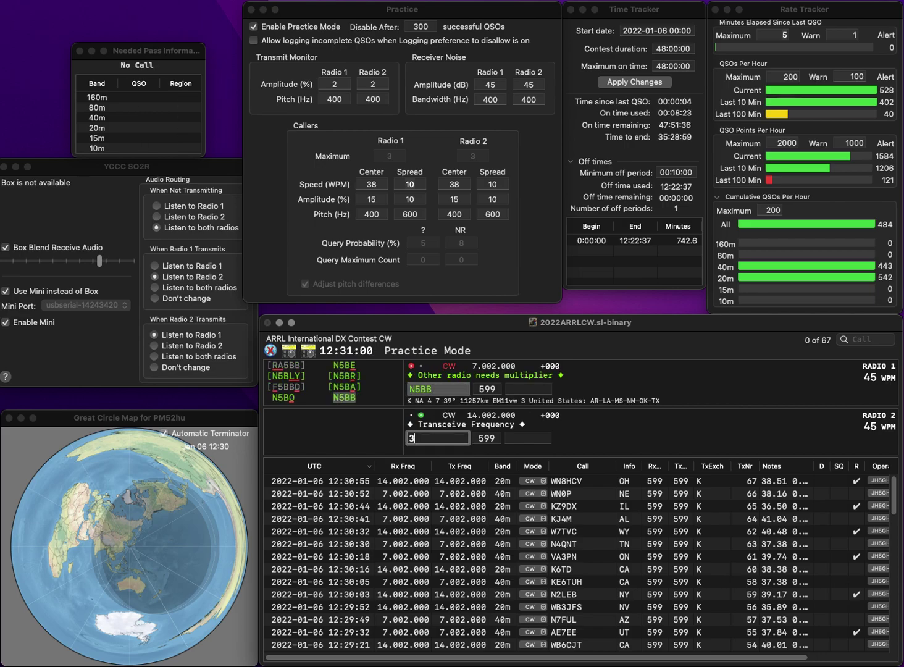
text(SFD)
key(Return)
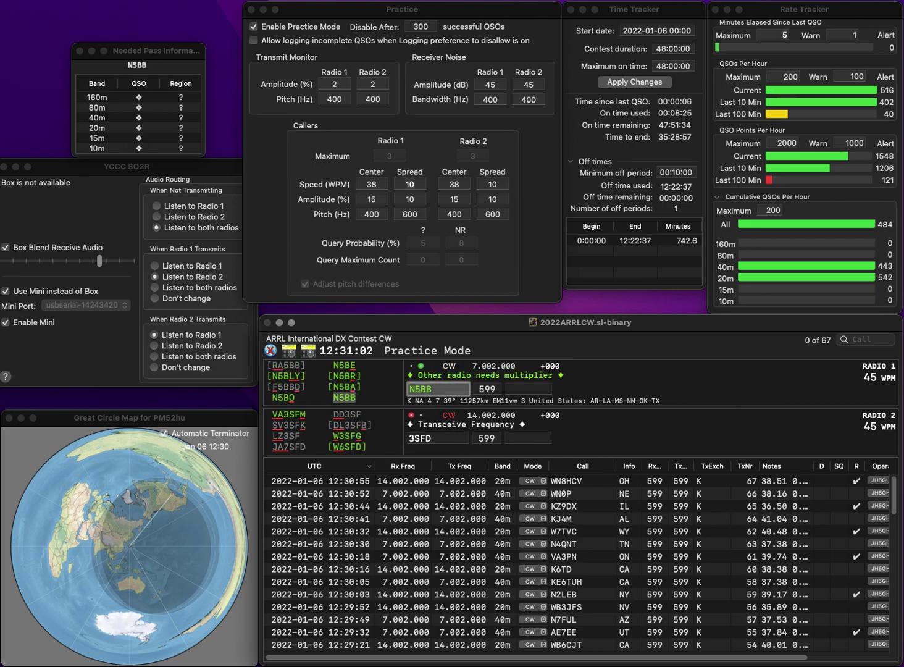
text(TX)
key(Return)
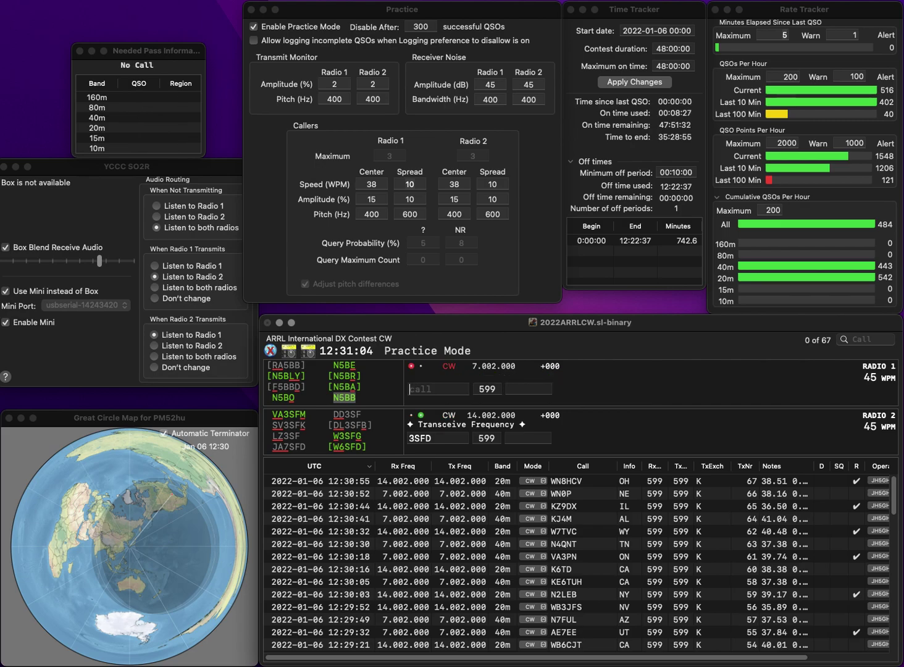
text(W6)
key(BackSpace)
text(3)
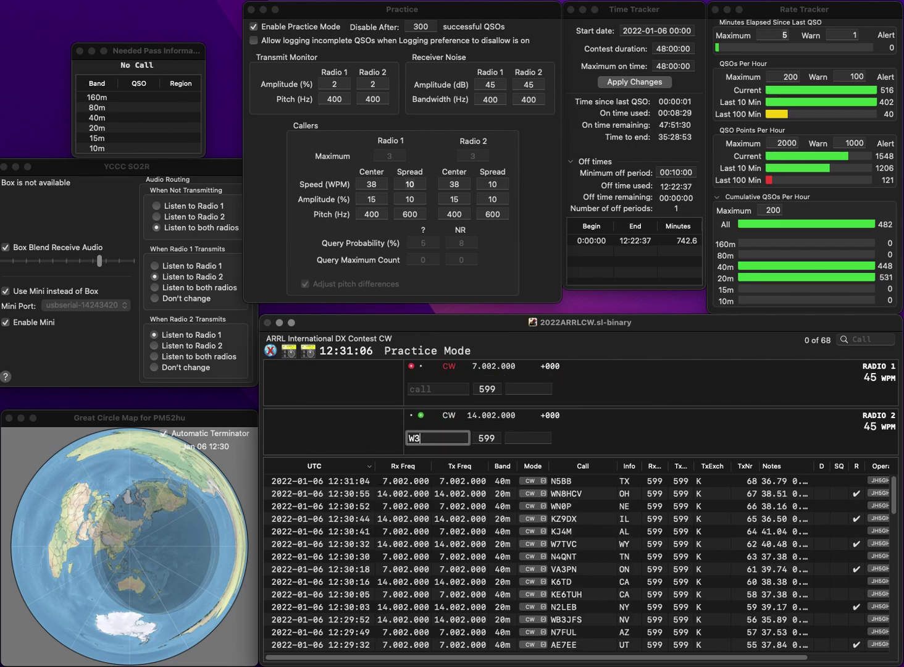
text(IFDD)
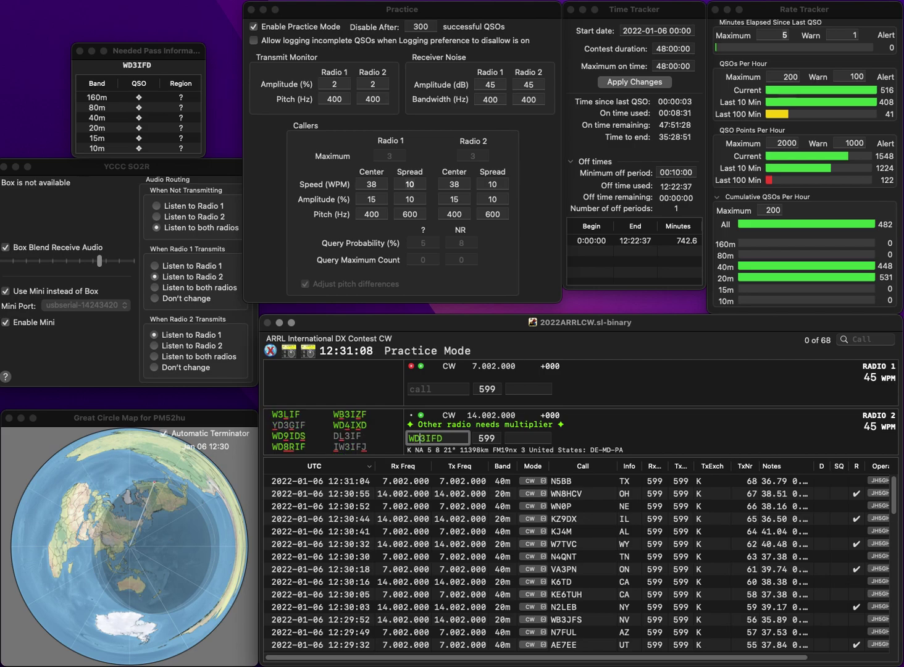
key(Return)
text(W)
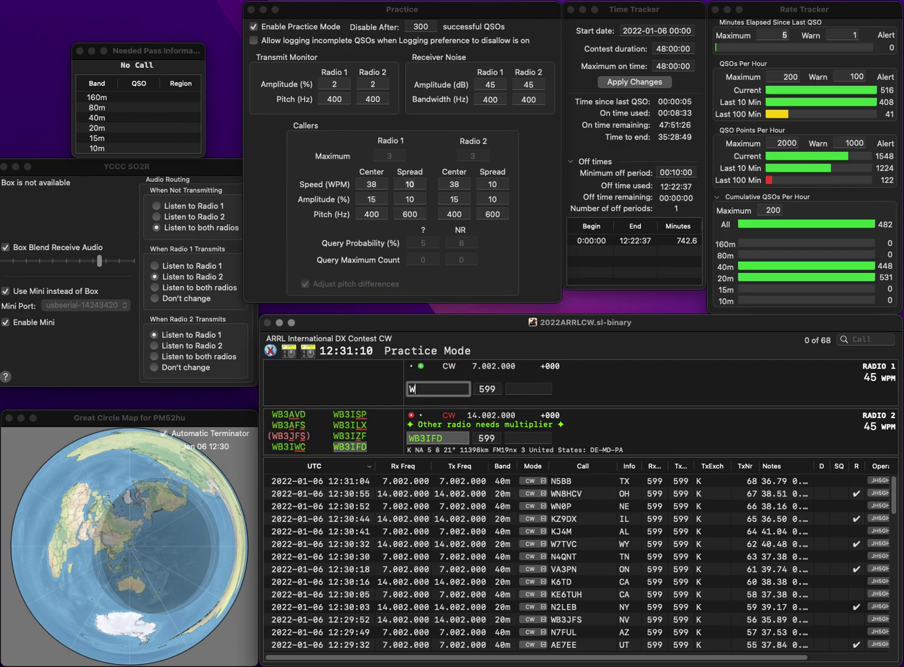
text(0TY)
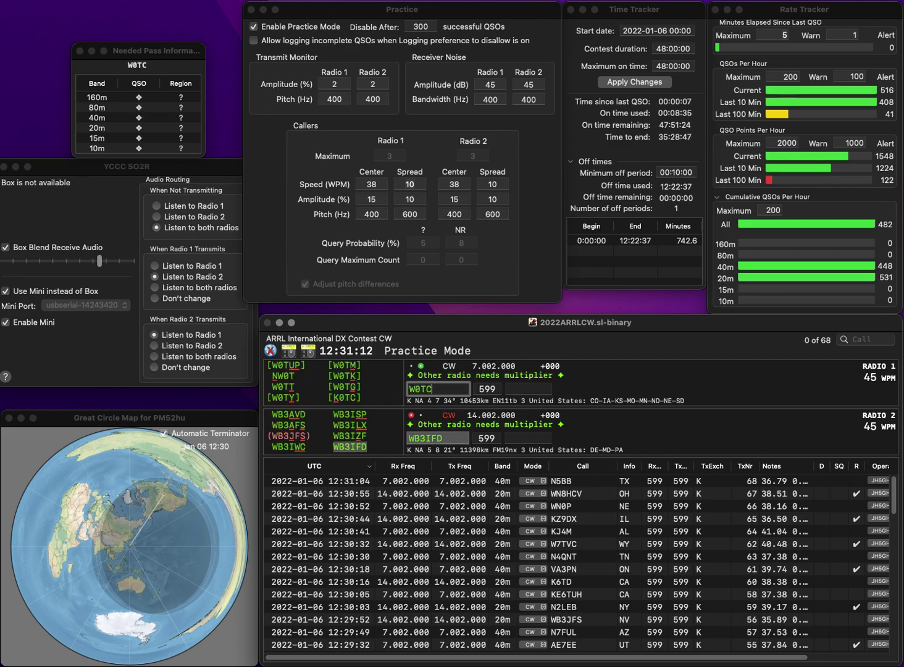
key(Return)
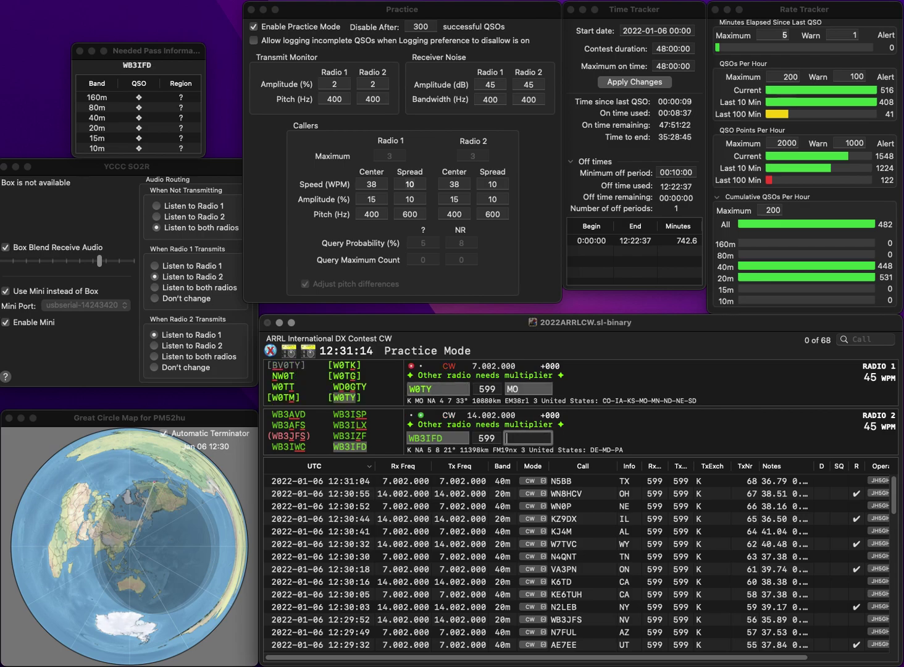
text(MD)
key(Return)
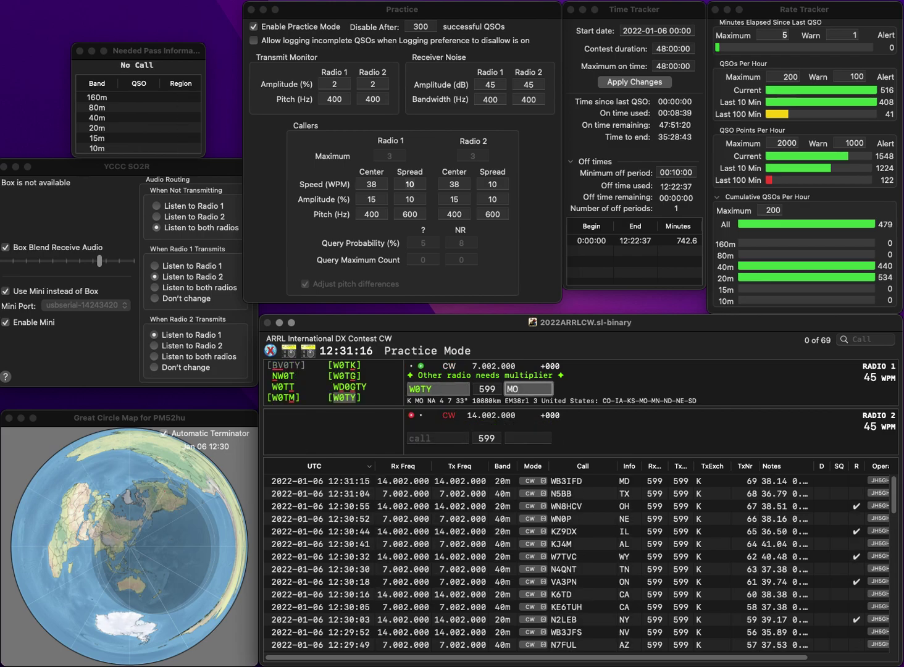
key(Return)
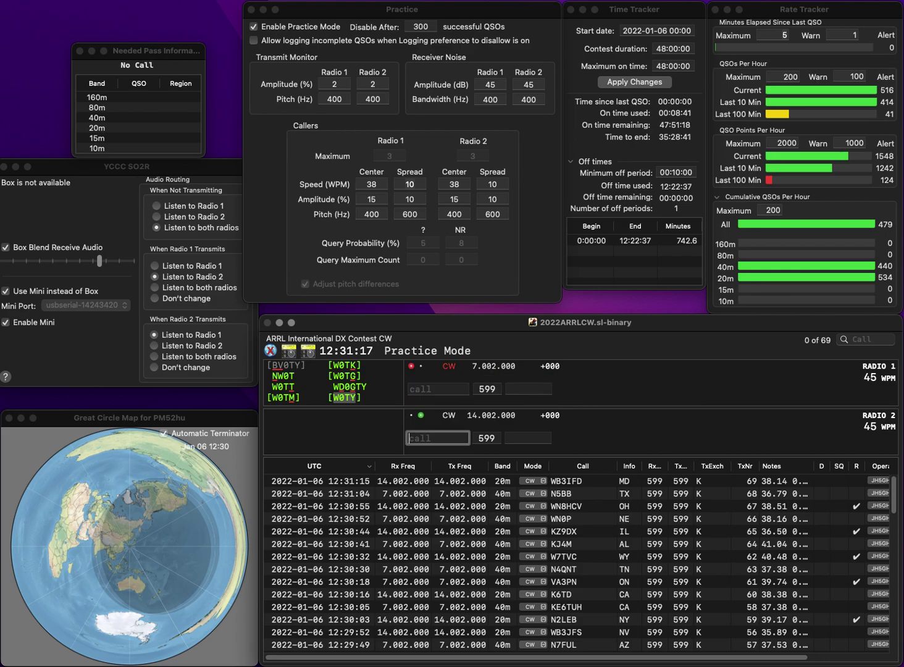
text(W6AER)
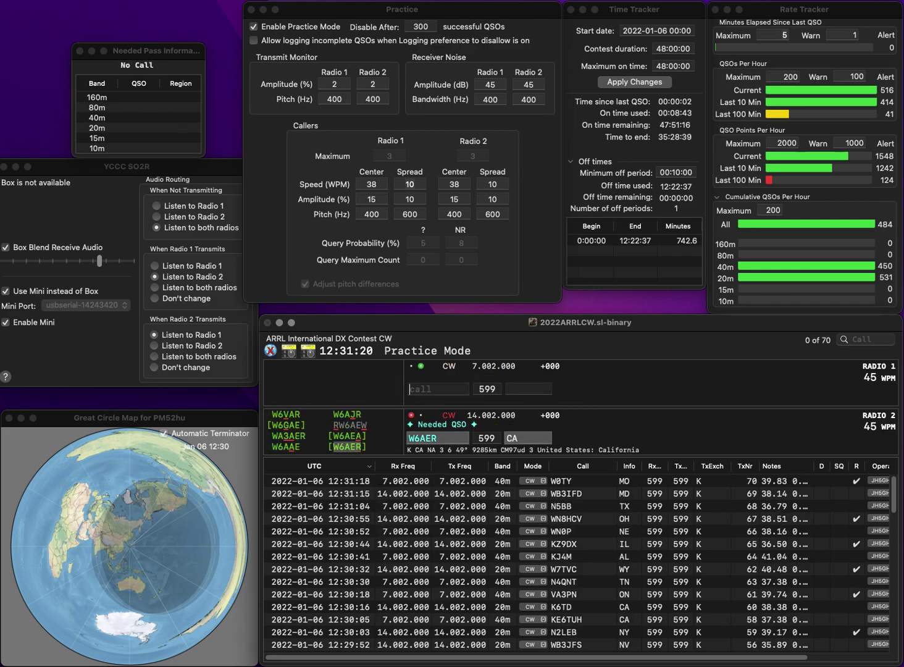
key(Return)
text(VE3RFA)
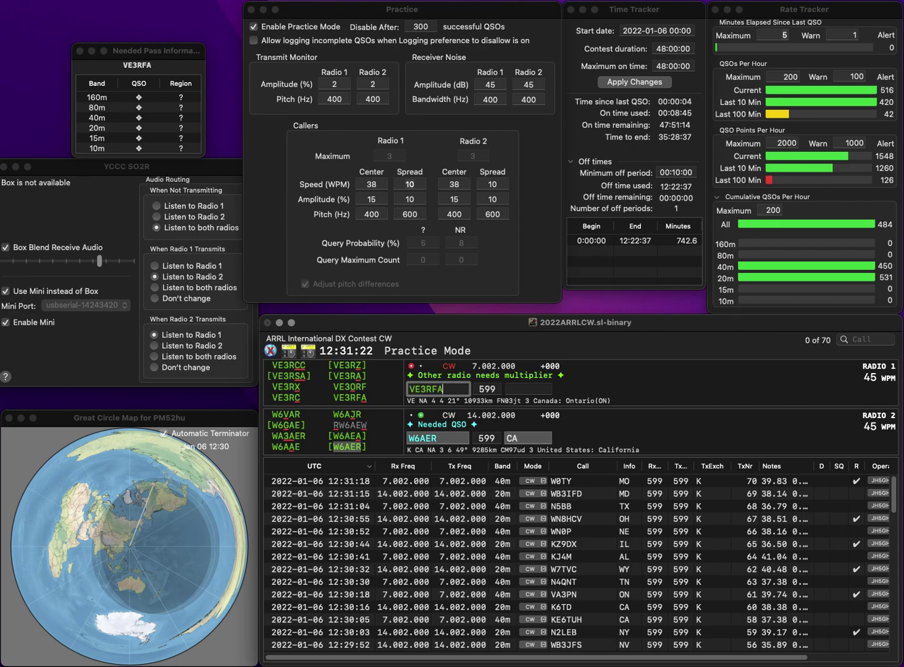
key(Return)
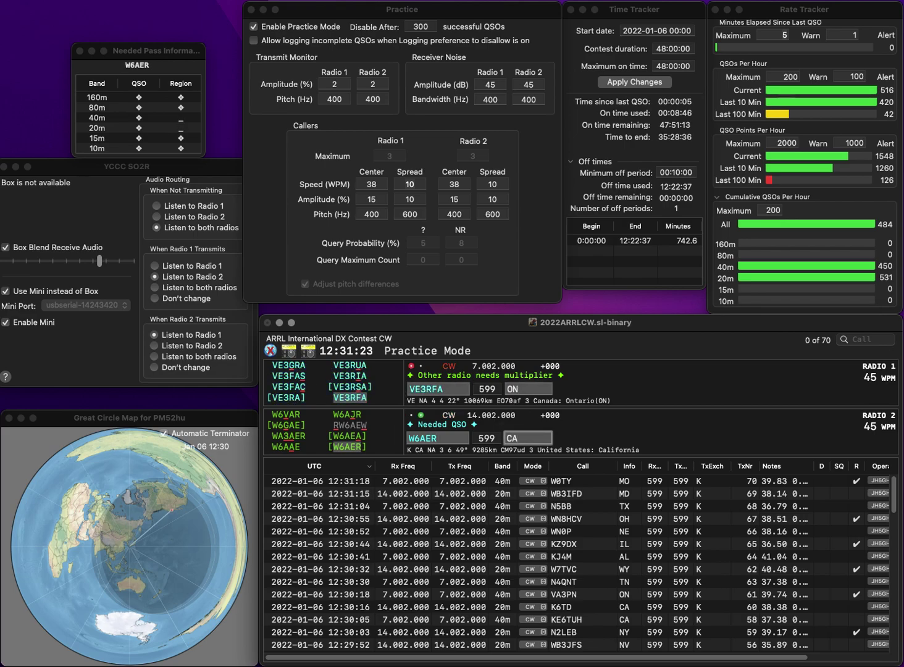
key(Return)
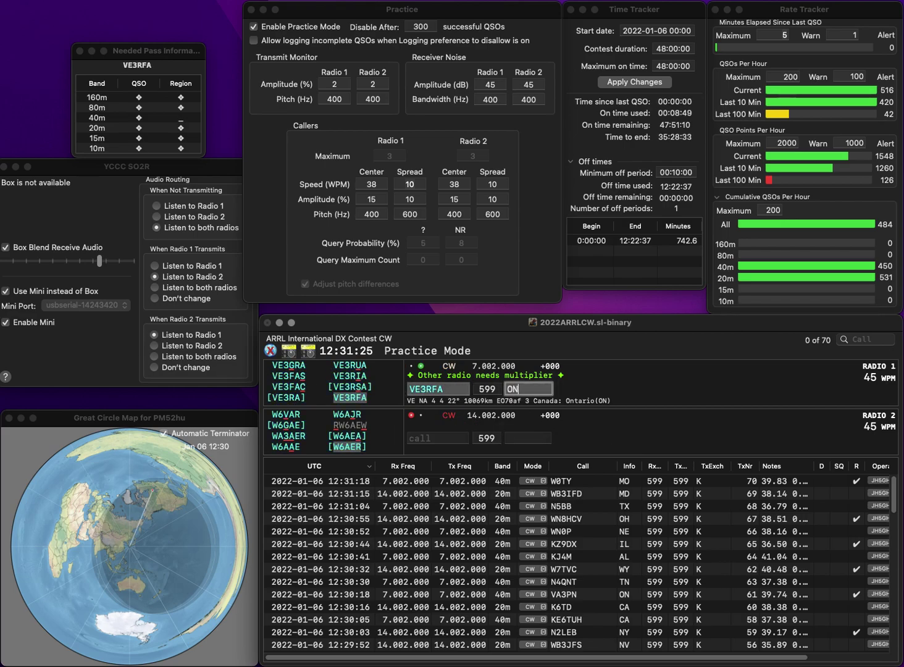
key(Return)
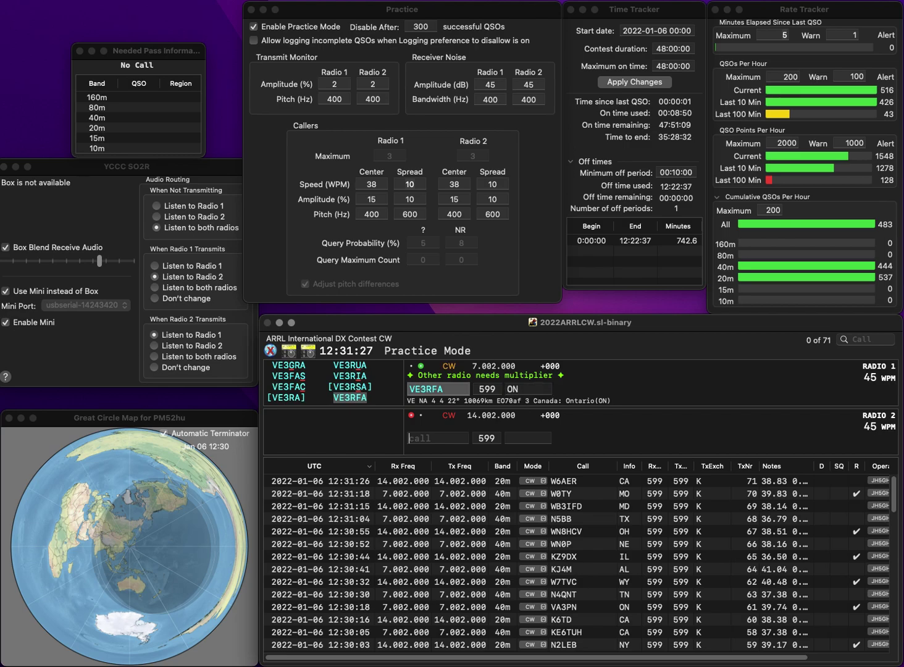
text(W2)
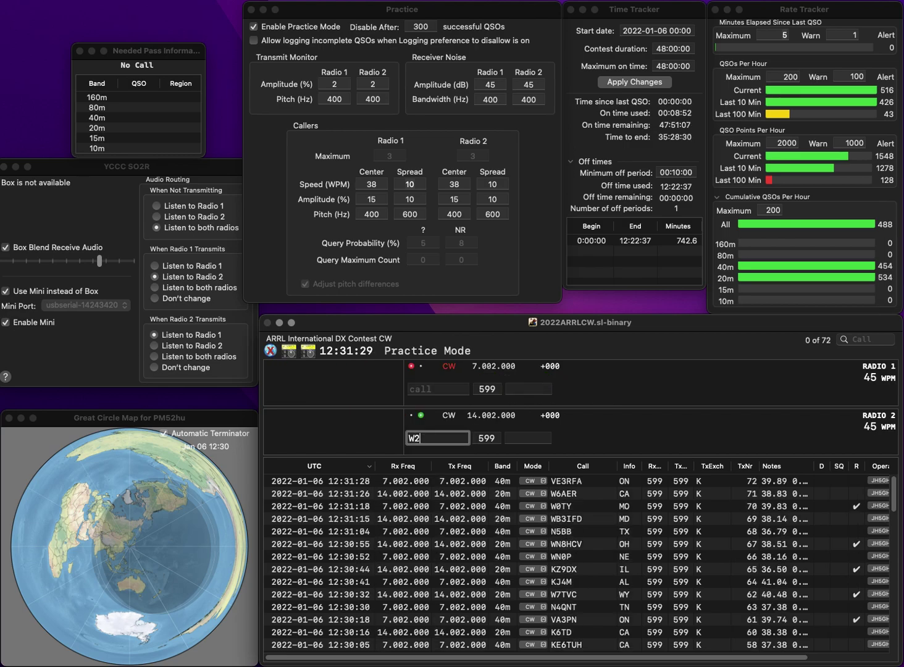
text(WCM)
key(Return)
text(N1)
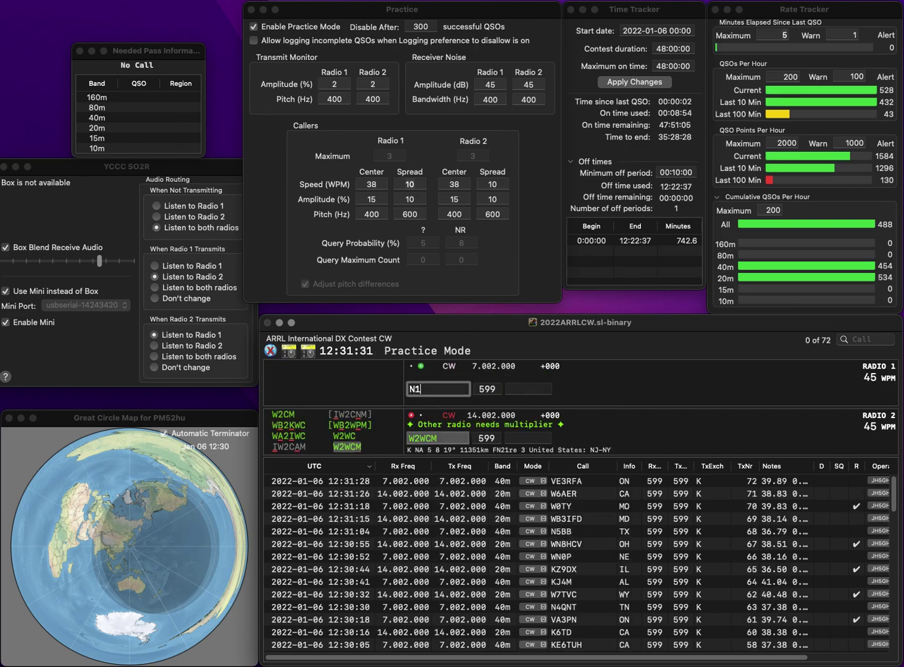
text(OKL)
key(Return)
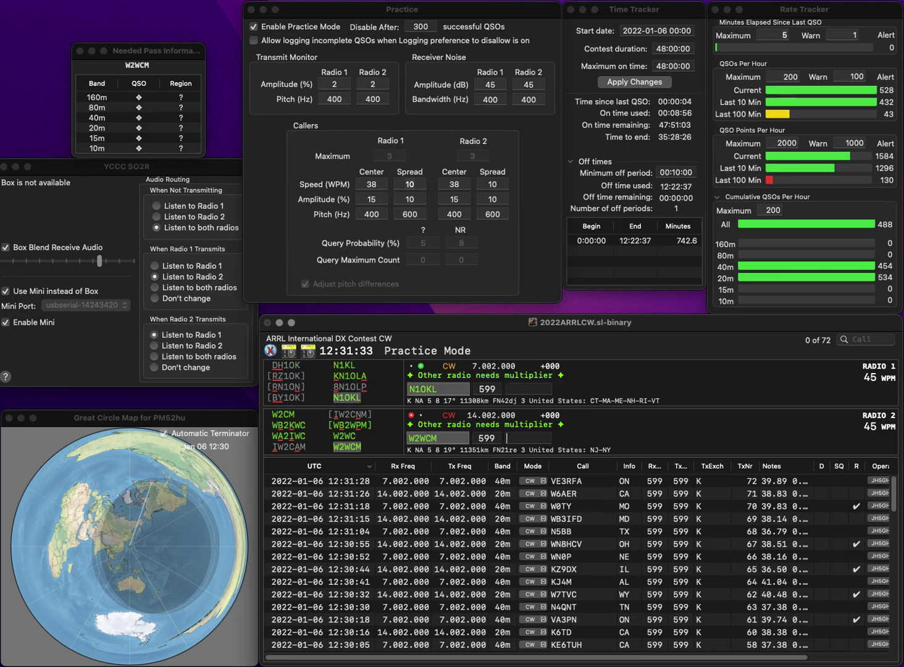
text(N)
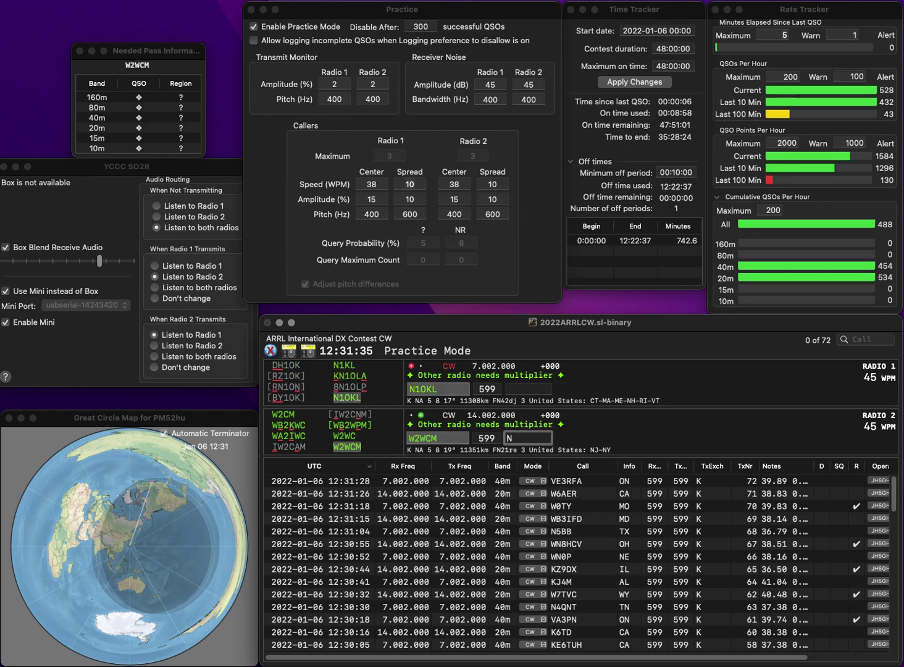
text(Y)
key(Return)
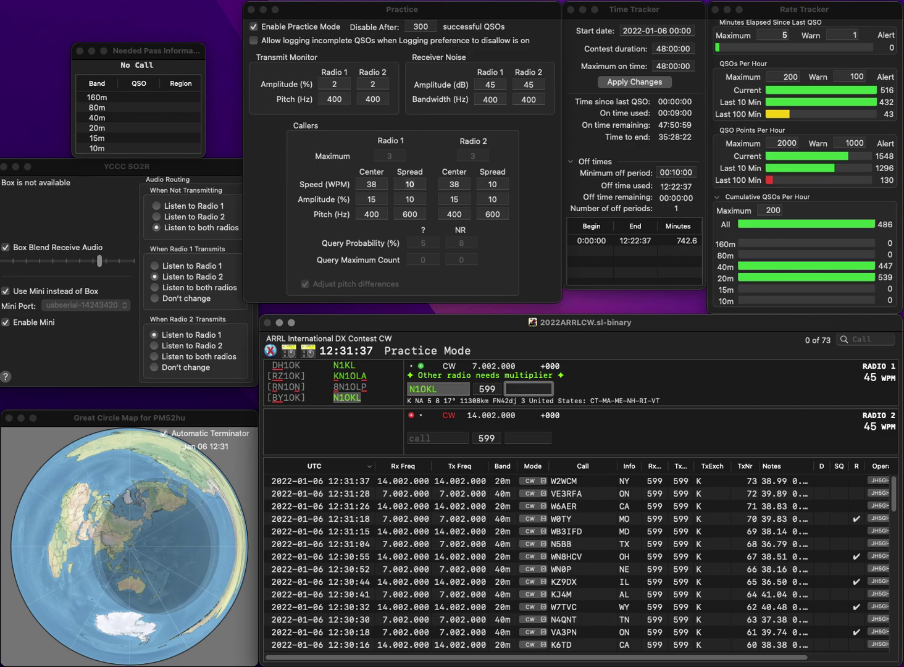
text(NH)
key(Return)
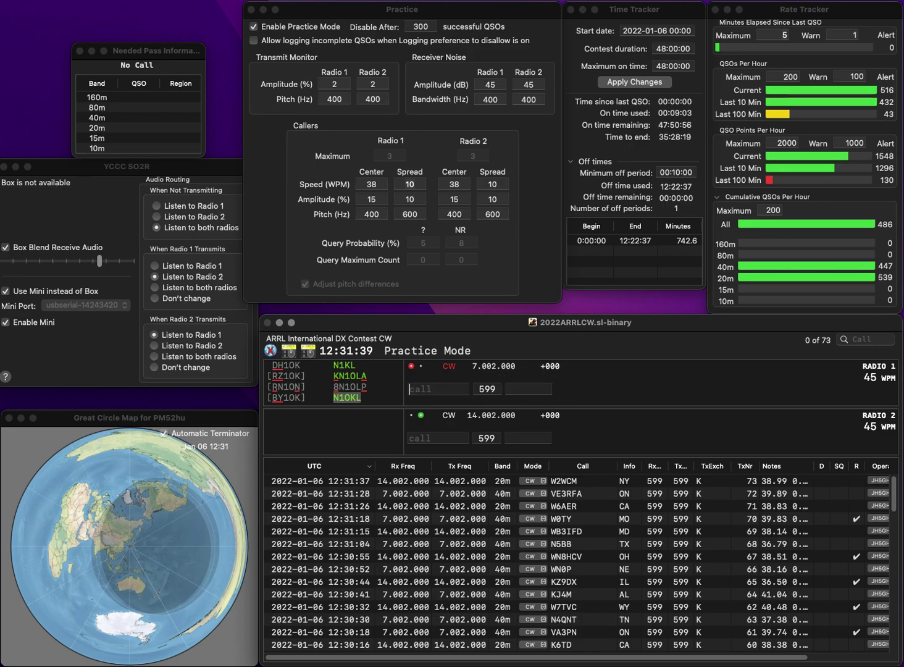
text(N7JPF)
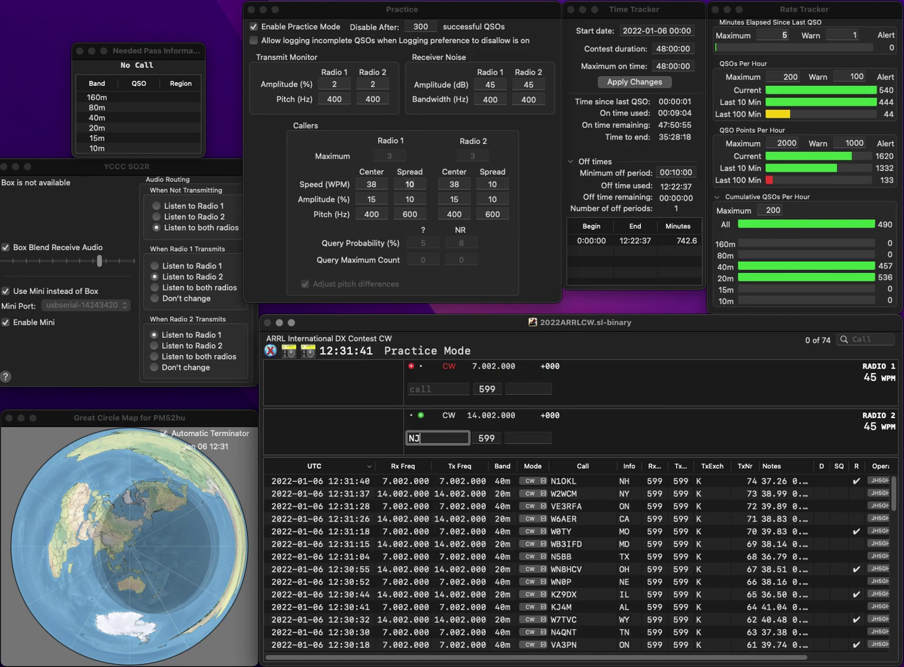
key(Return)
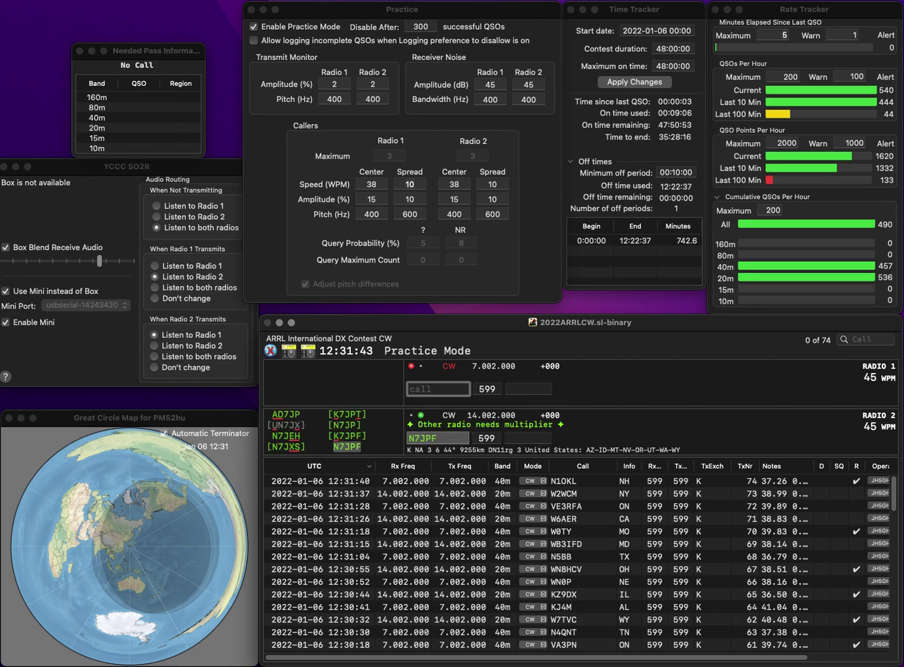
text(KB8TPT)
key(Return)
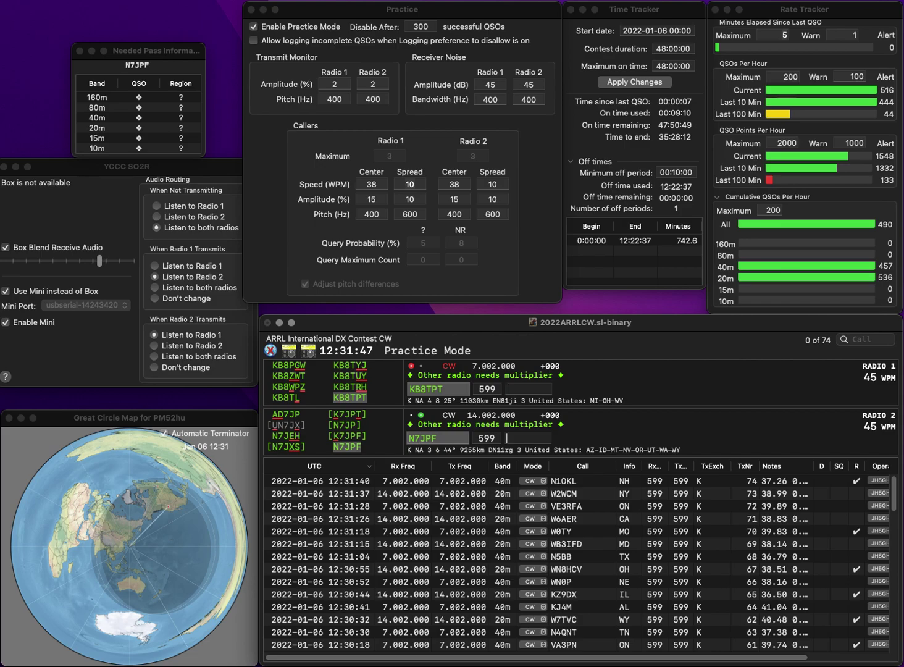
text(W)
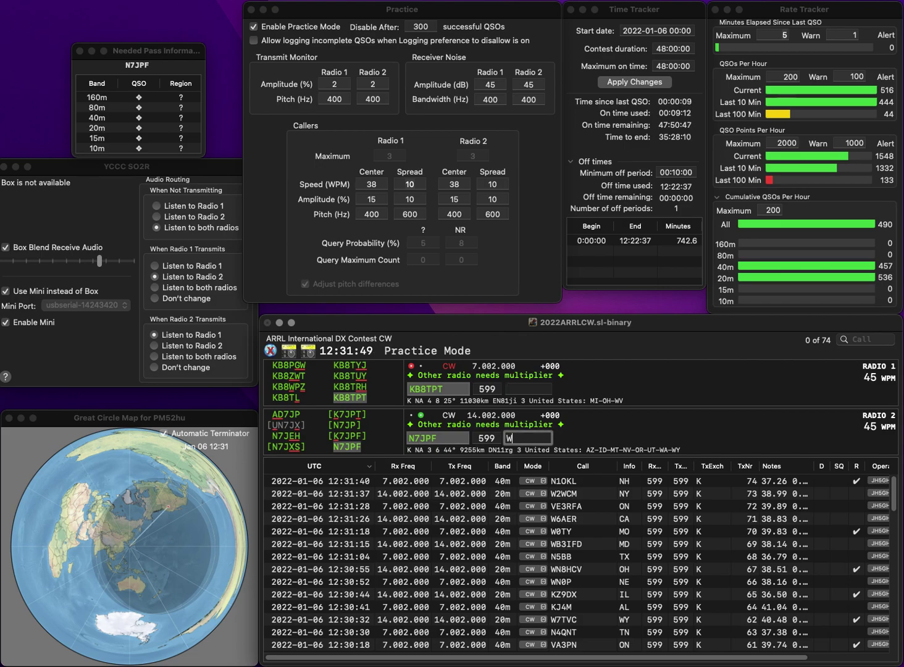
text(A)
key(Return)
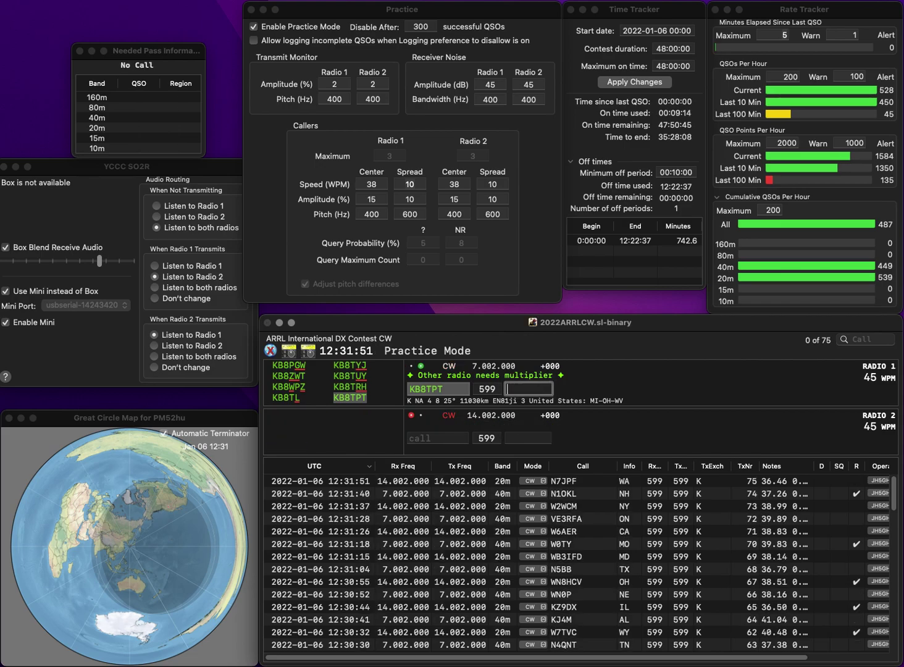
text(WV)
key(Return)
text(N4OYR)
key(Return)
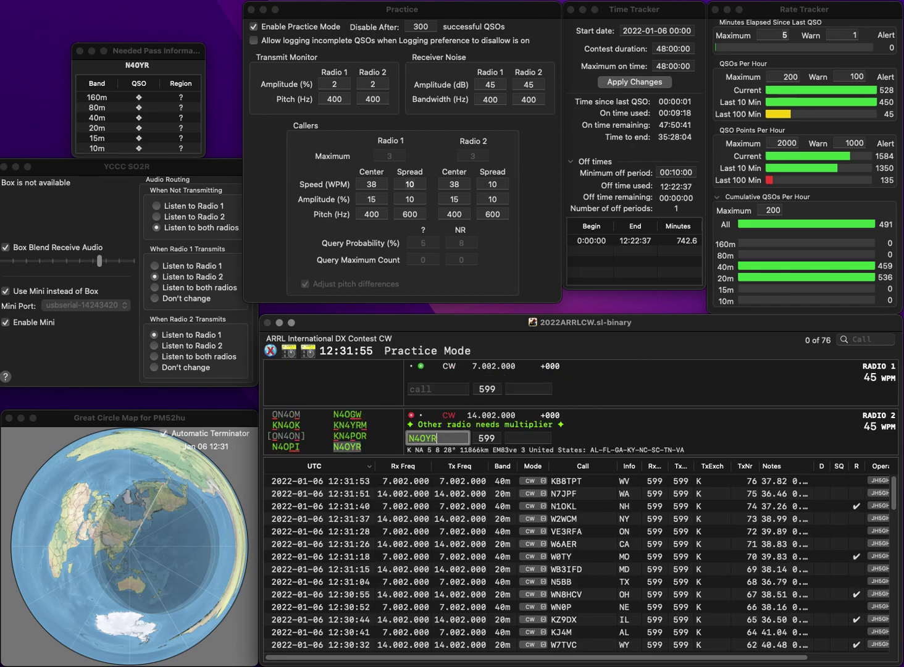
text(W9MC)
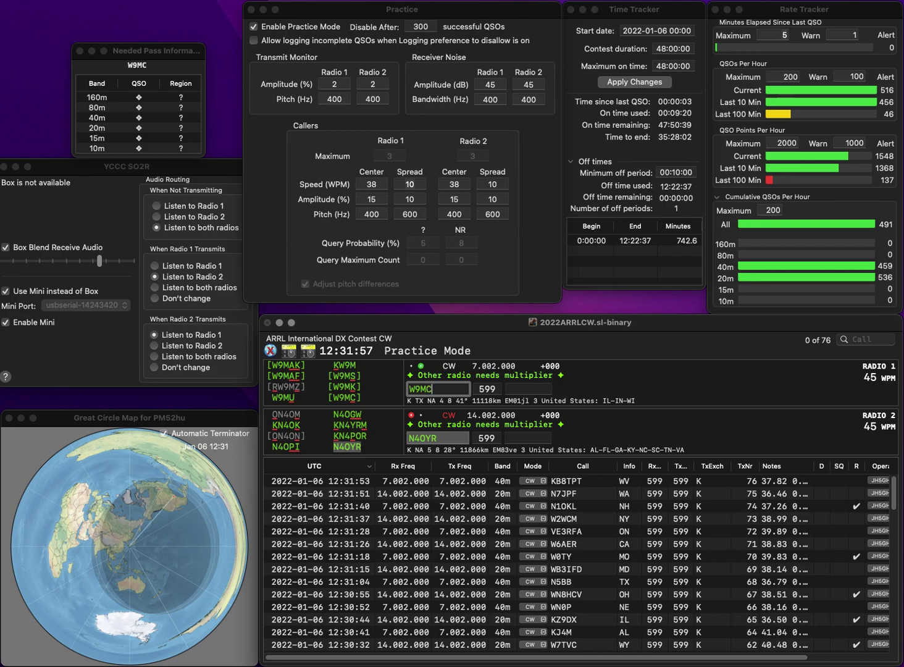
key(Return)
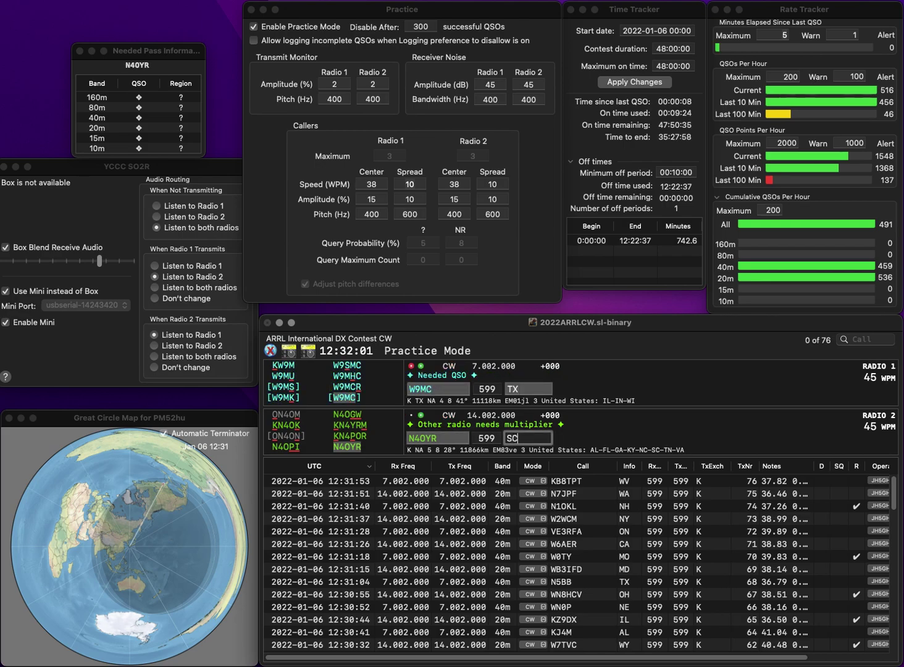
key(Return)
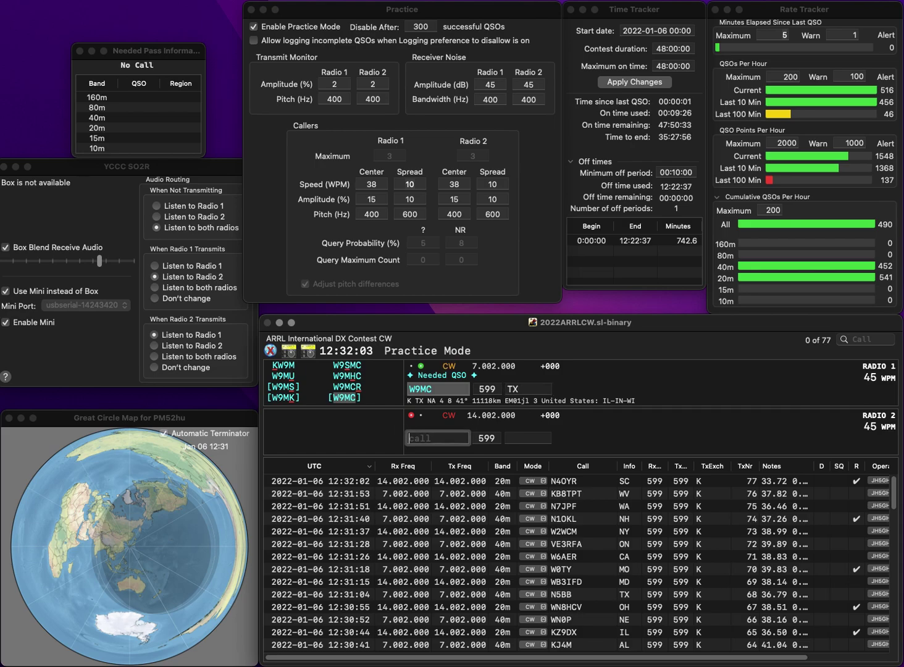
Log W9MC with TX, then fix and send WA9BBN on radio 2
key(Return)
text(WA9BDN)
key(Return)
key(Down)
key(Left)
key(BackSpace)
text(B)
key(Return)
text(N5FZ)
key(Left)
key(Left)
key(Left)
key(BackSpace)
text(K)
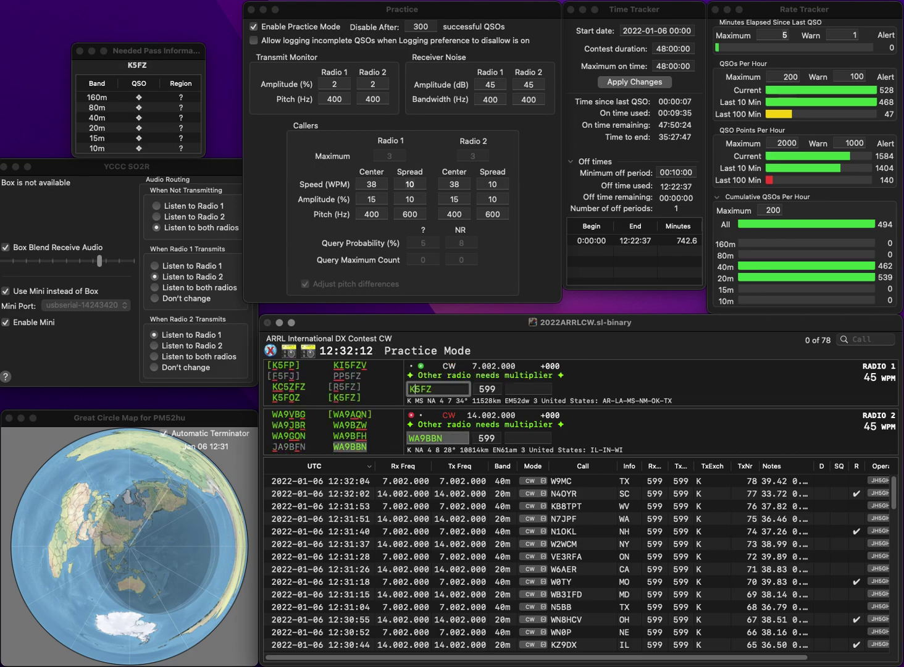
key(Return)
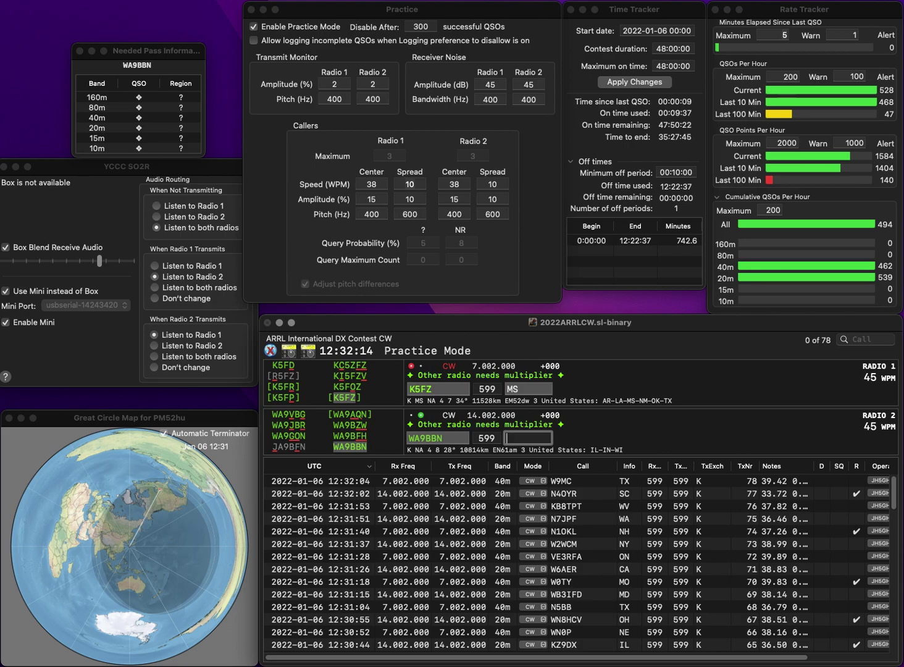
key(Return)
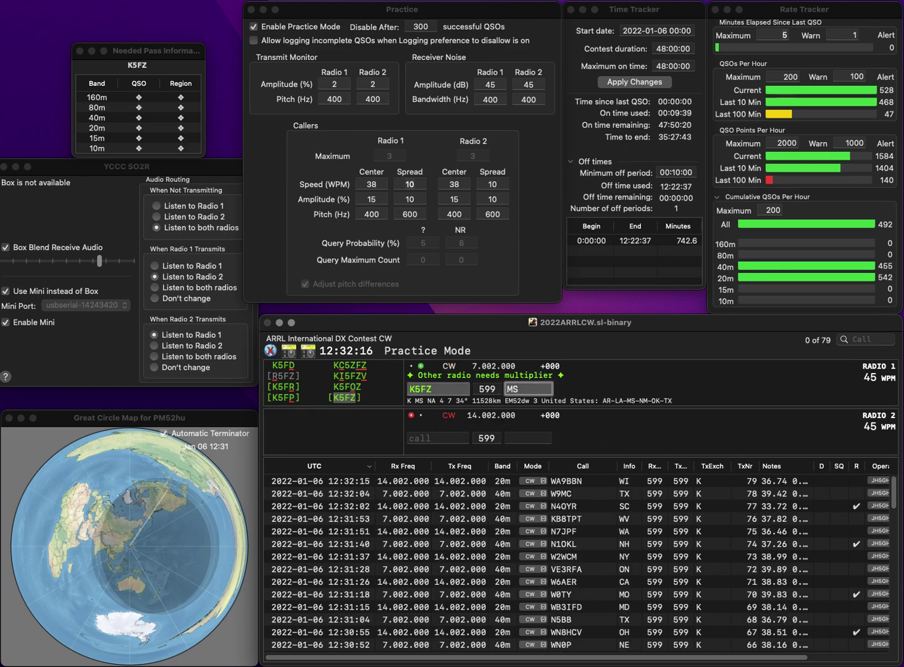
key(Return)
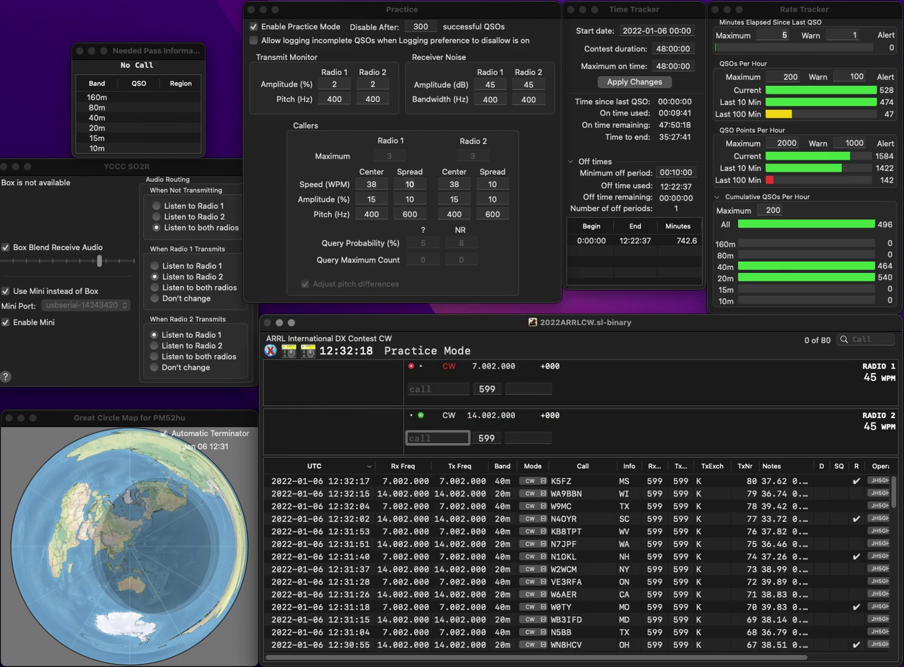
text(KW1LAD)
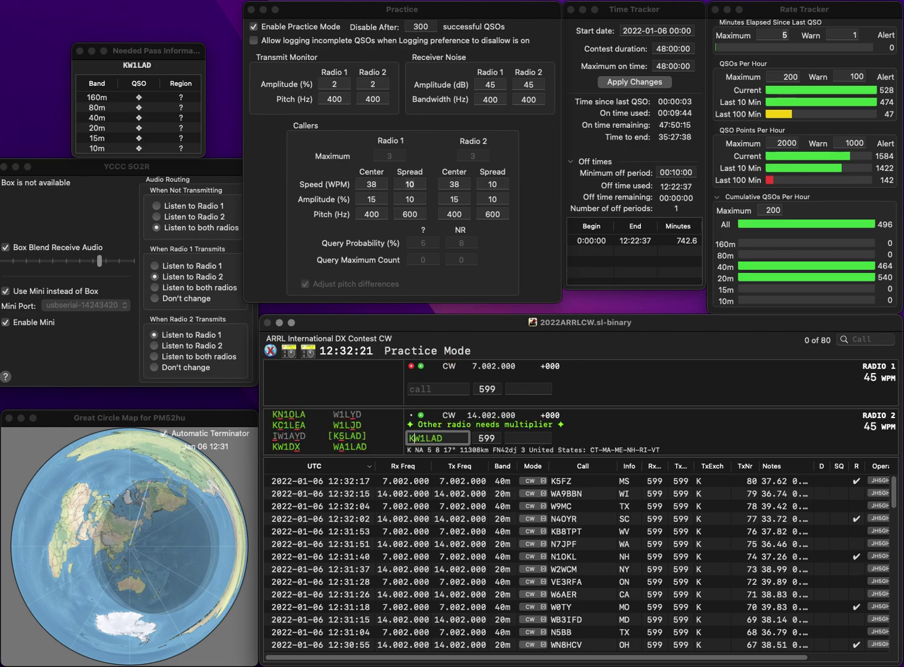
key(BackSpace)
key(Right)
text(A)
key(Return)
text(WD0FHK)
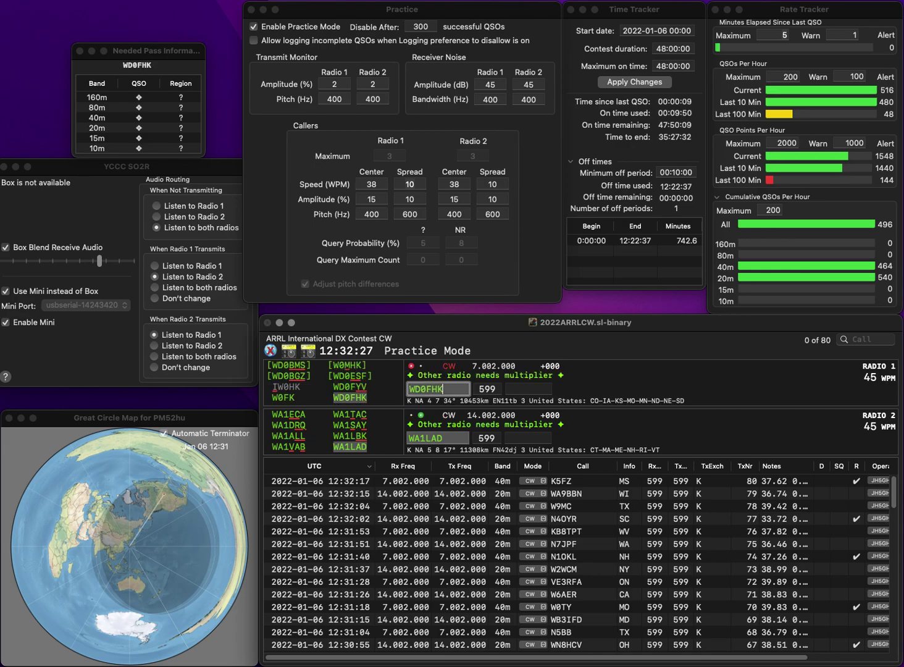
key(Return)
key(space)
text(RI)
key(Return)
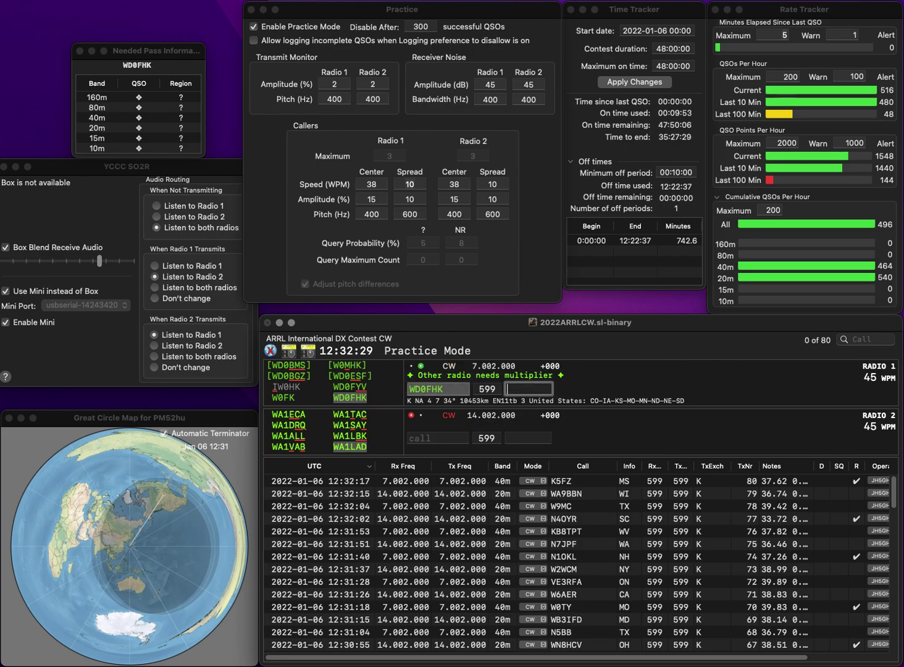
text(MN)
key(Return)
text(W)
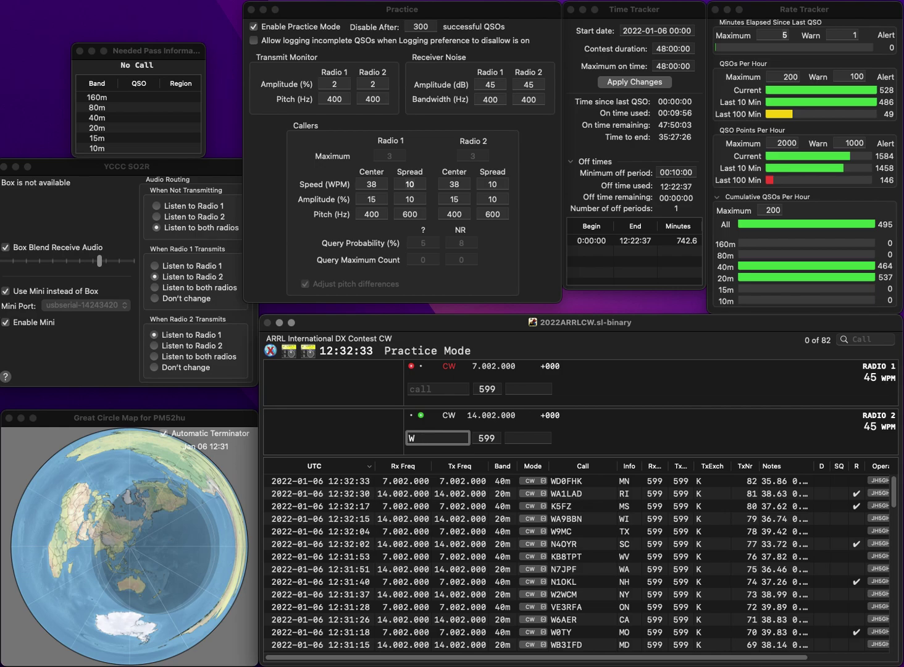
text(7UM)
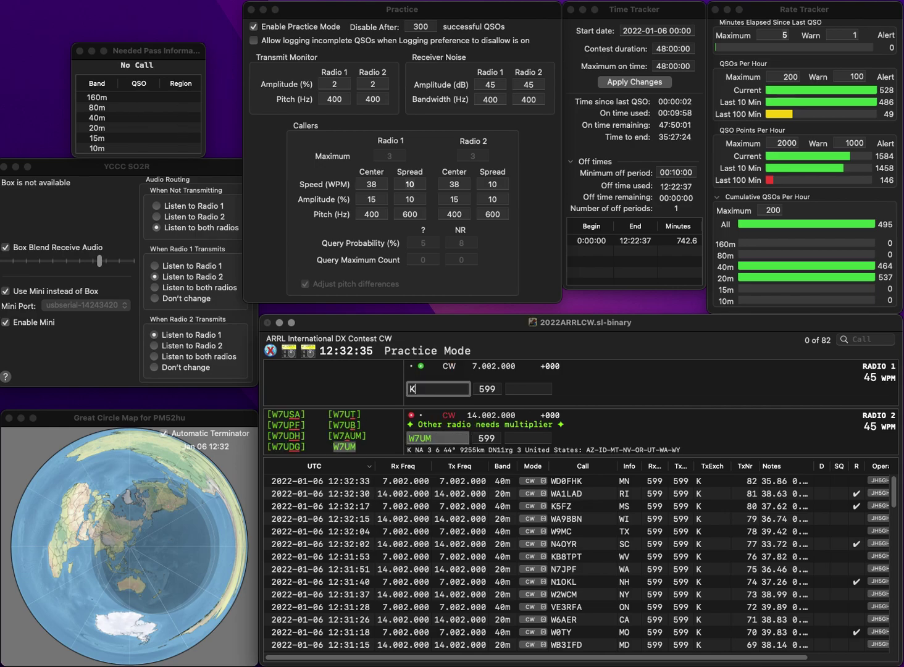
text(6K)
key(Return)
key(grave)
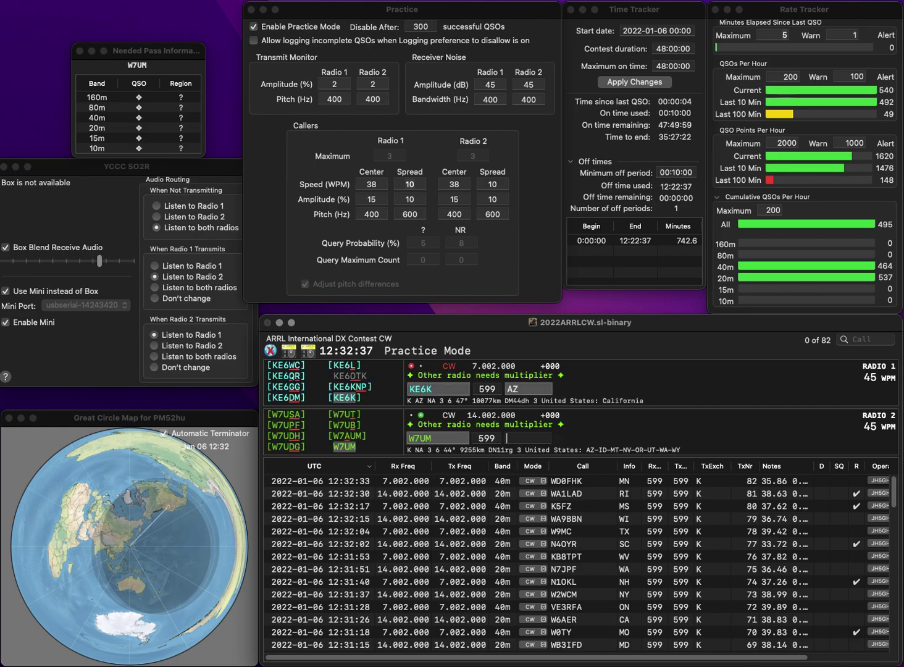
text(M)
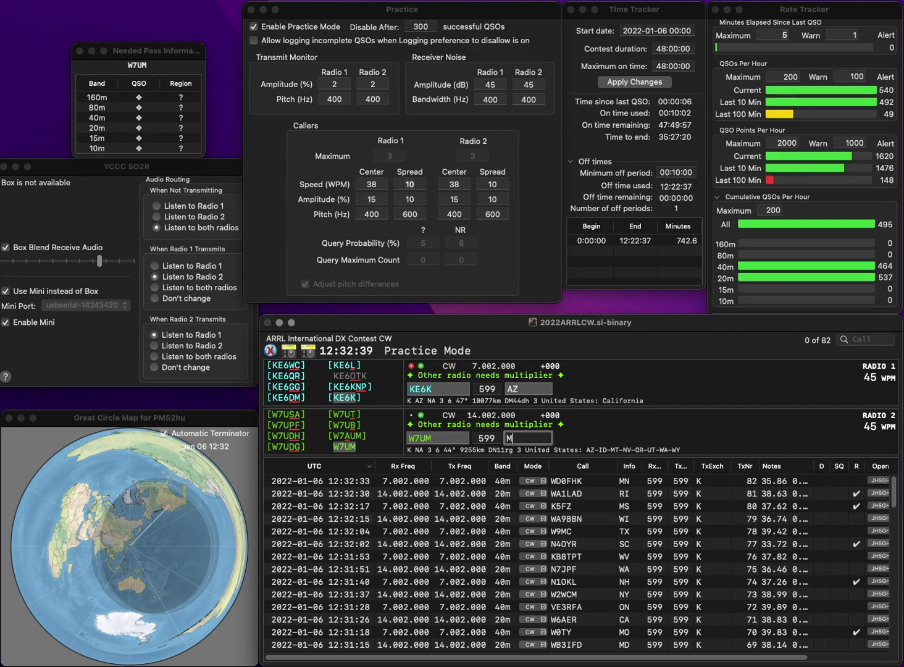
text(T)
key(Return)
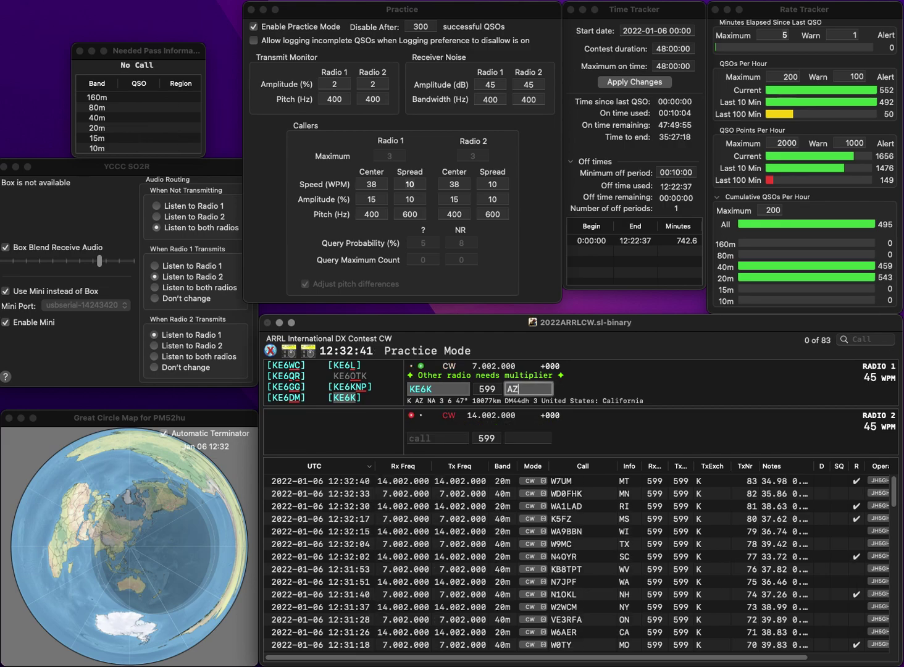
key(Return)
text(N4PD)
key(Return)
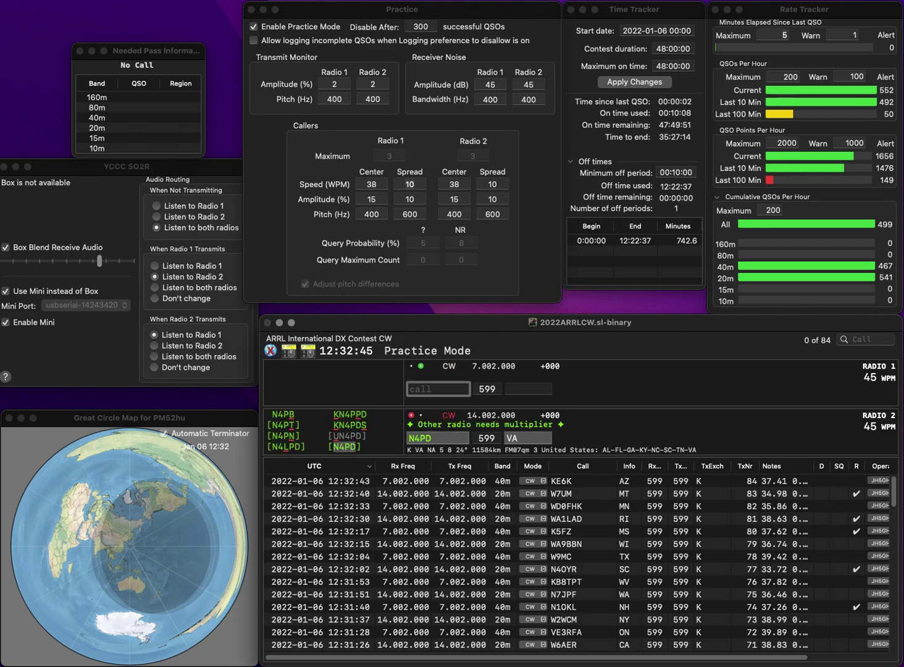
text(UK)
key(Left)
key(Left)
text(N1)
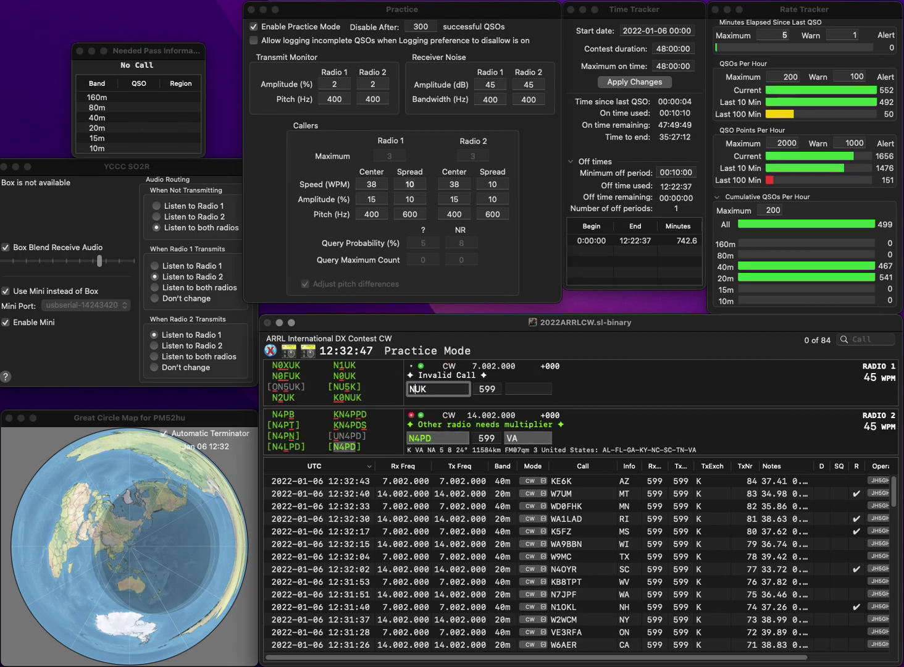
key(Return)
key(Return)
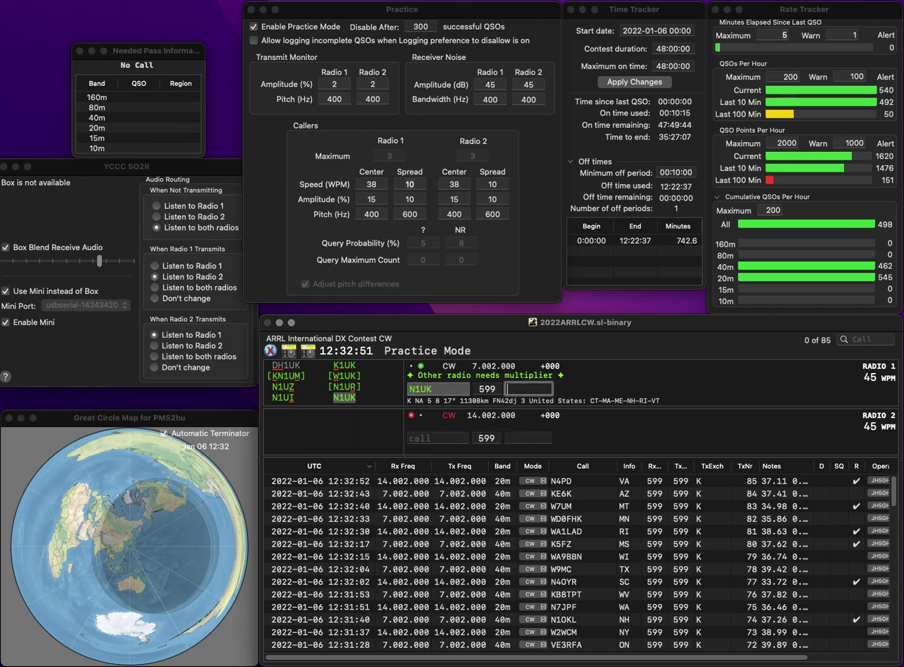
text(MA)
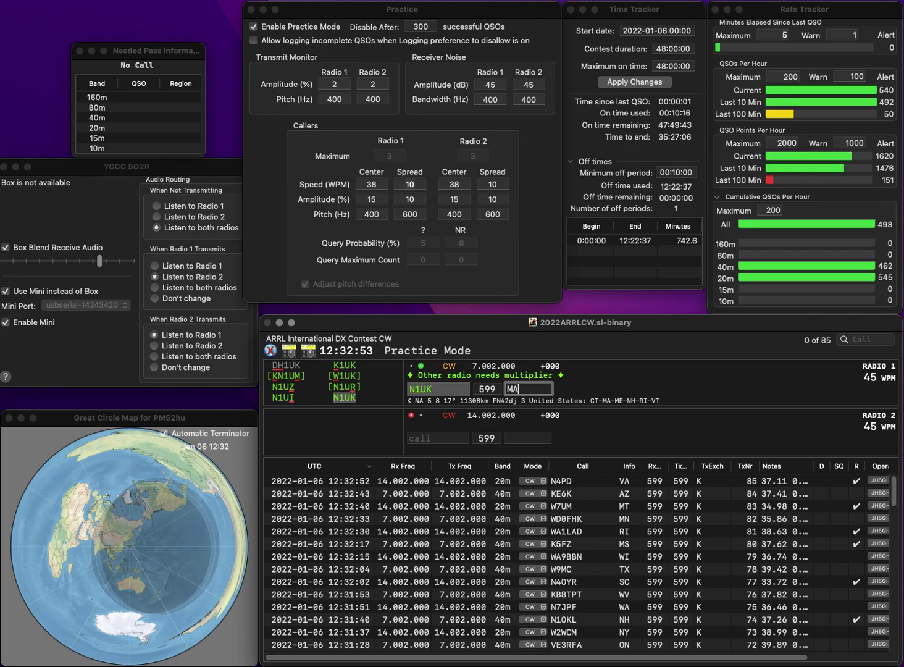
key(Return)
Enter and send N4DPM on radio 2, correcting the miscopied digit
text(4)
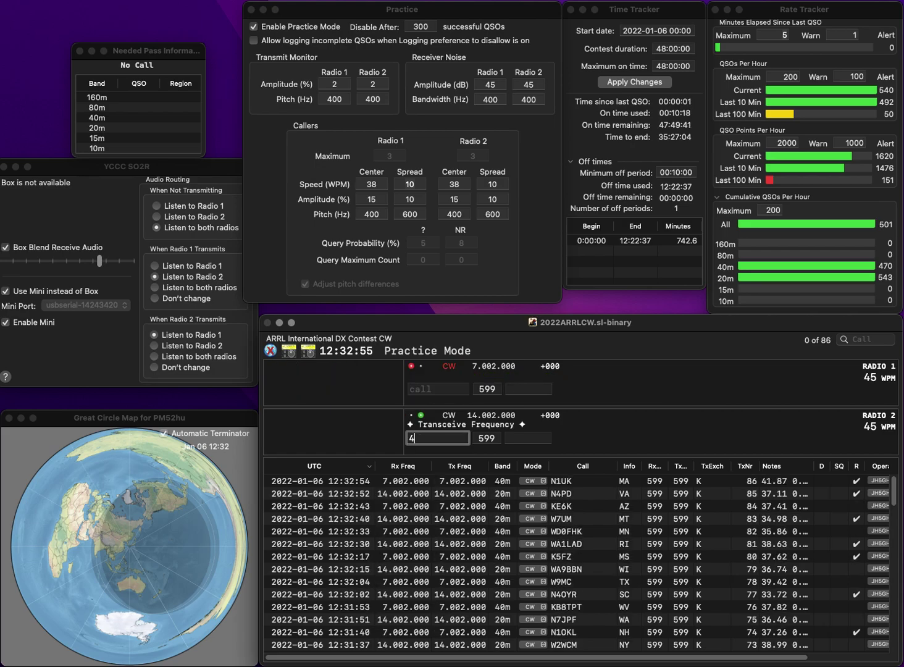
text(DPMN)
key(Delete)
text(3)
key(BackSpace)
text(4DPM)
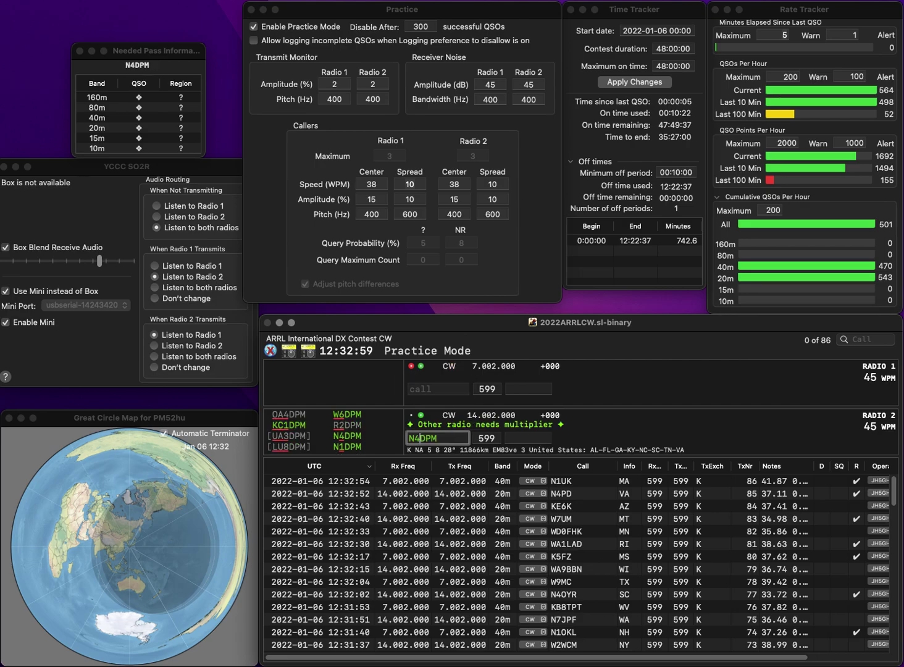
key(Return)
Send KQ2F on radio 1, flagged duplicate, and log N4DPM with NC
text(K)
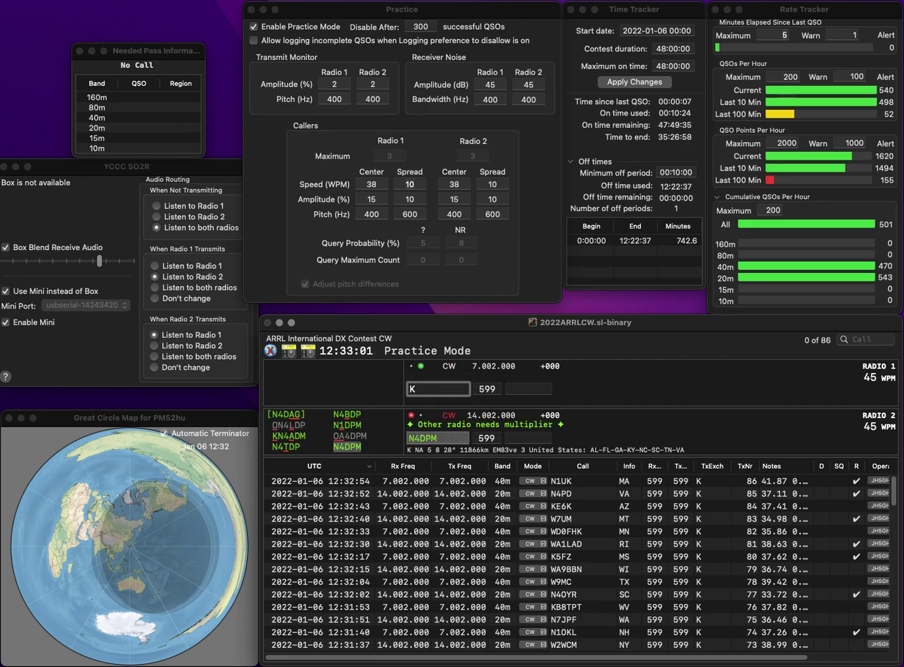
text(QF)
key(Left)
text(3)
key(BackSpace)
text(2)
key(Return)
text(NC)
key(Return)
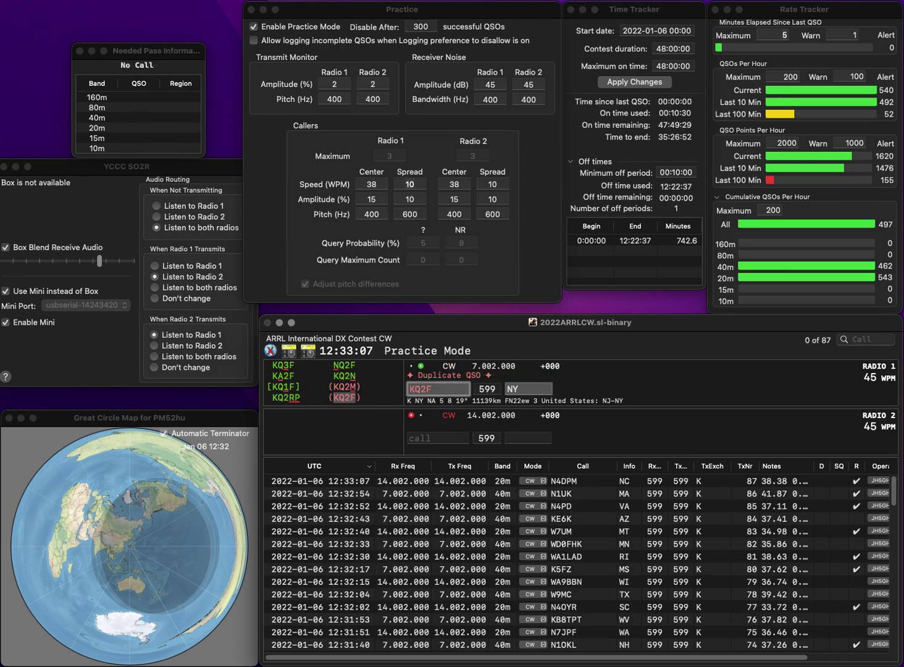
Correct KQ2F to KQ3F, call N2JF, and log them with exchanges MD and NY
key(BackSpace)
text(3)
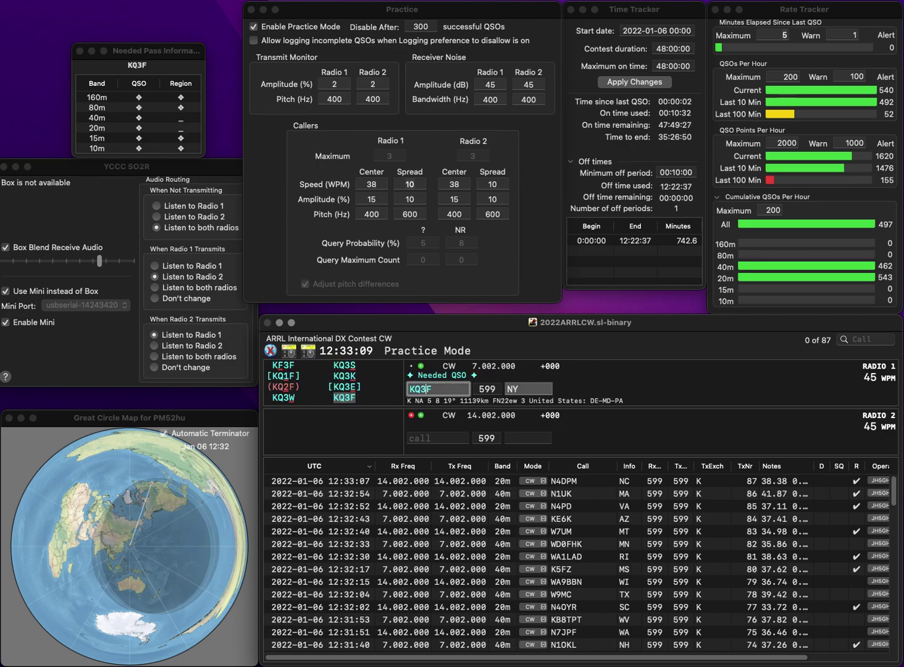
key(Return)
text(N2JF)
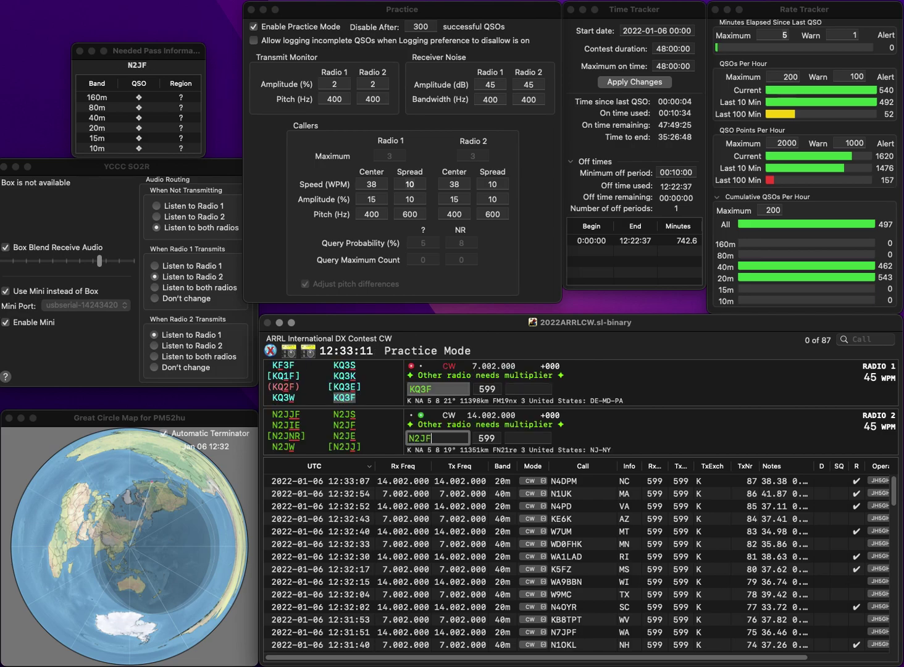
key(Return)
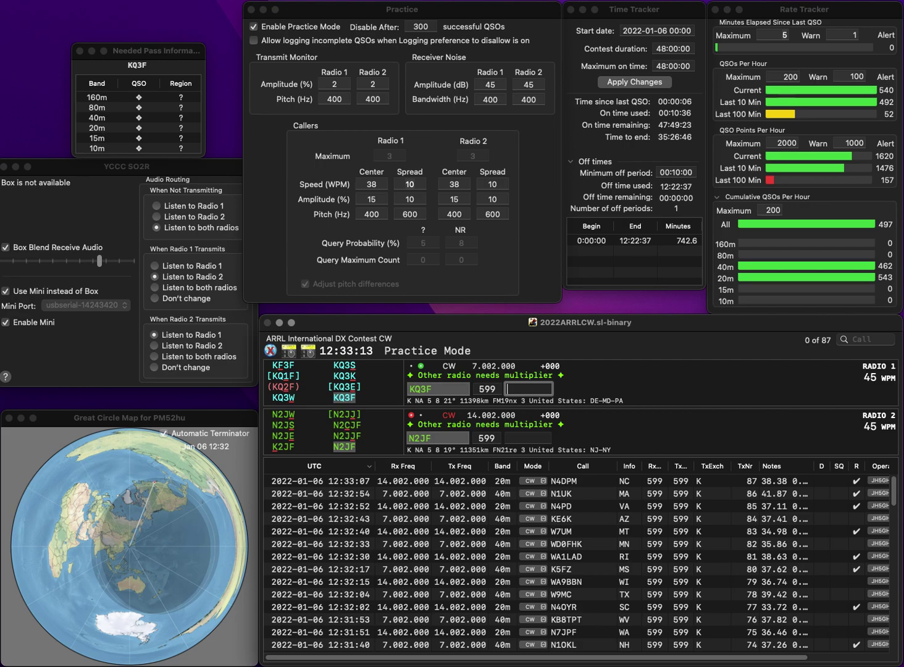
key(Return)
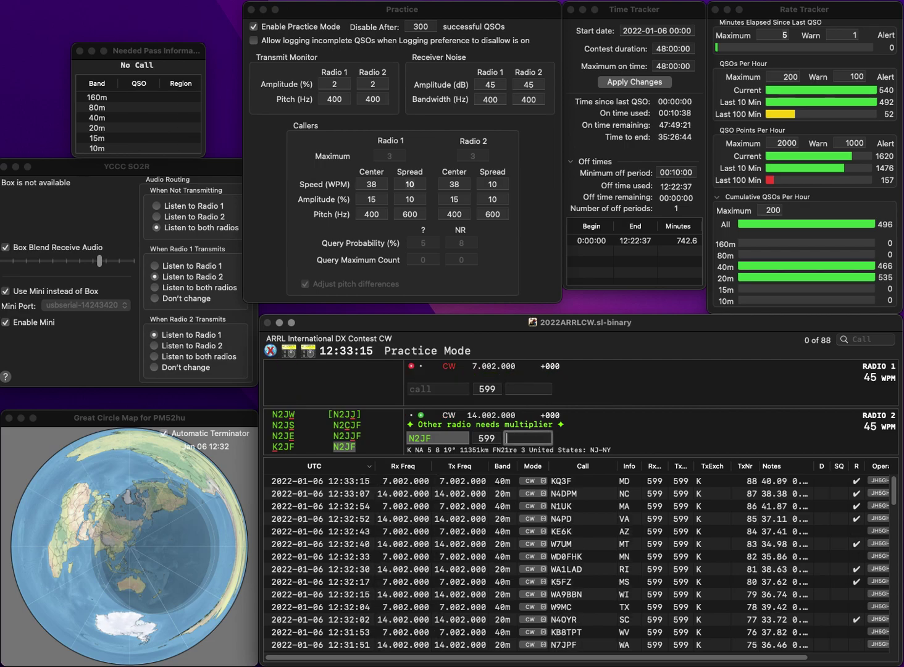
text(N)
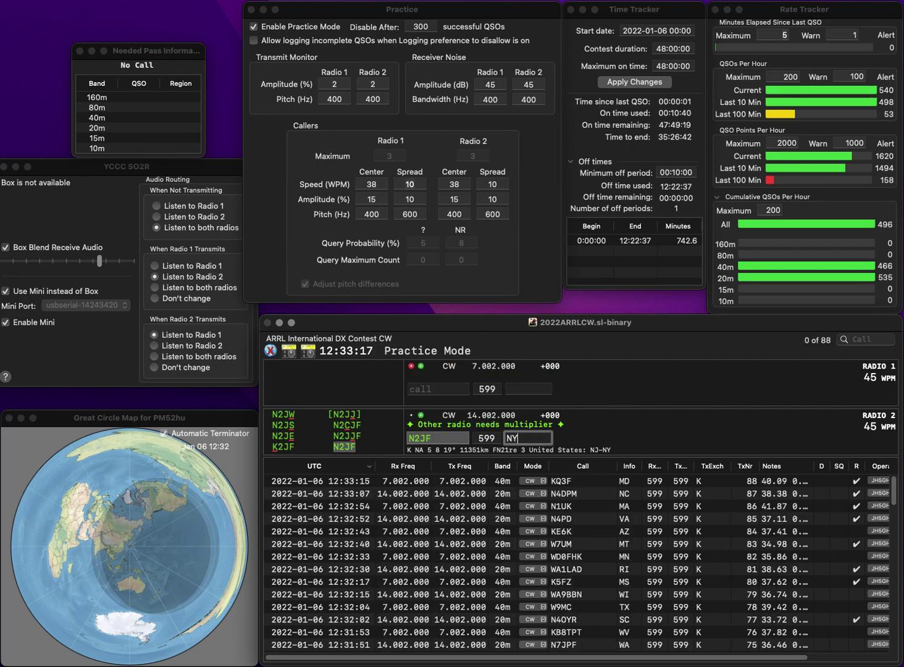
text(Y)
key(Return)
text(W9VQ)
key(Return)
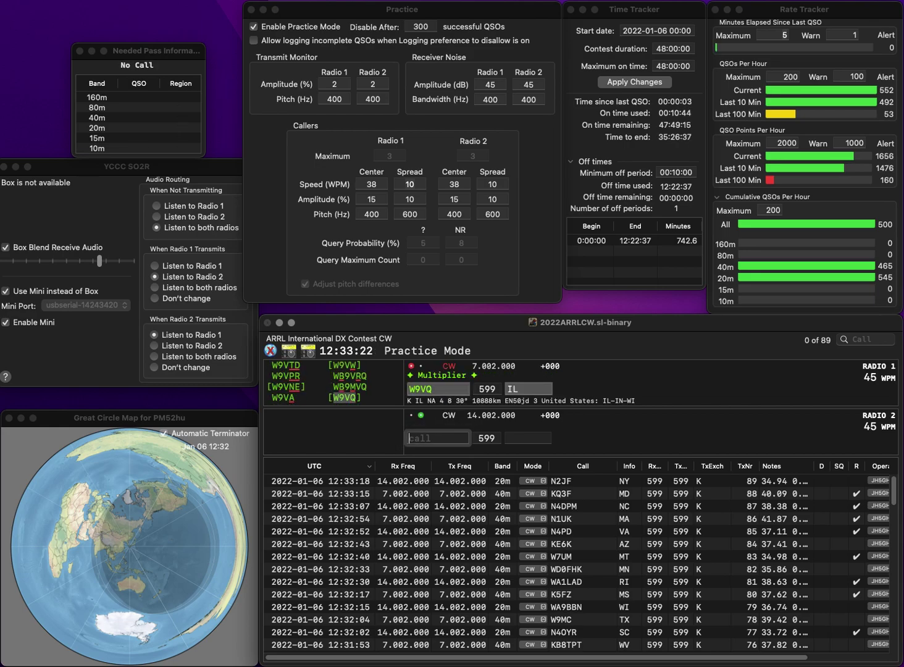
text(W0MA)
key(Return)
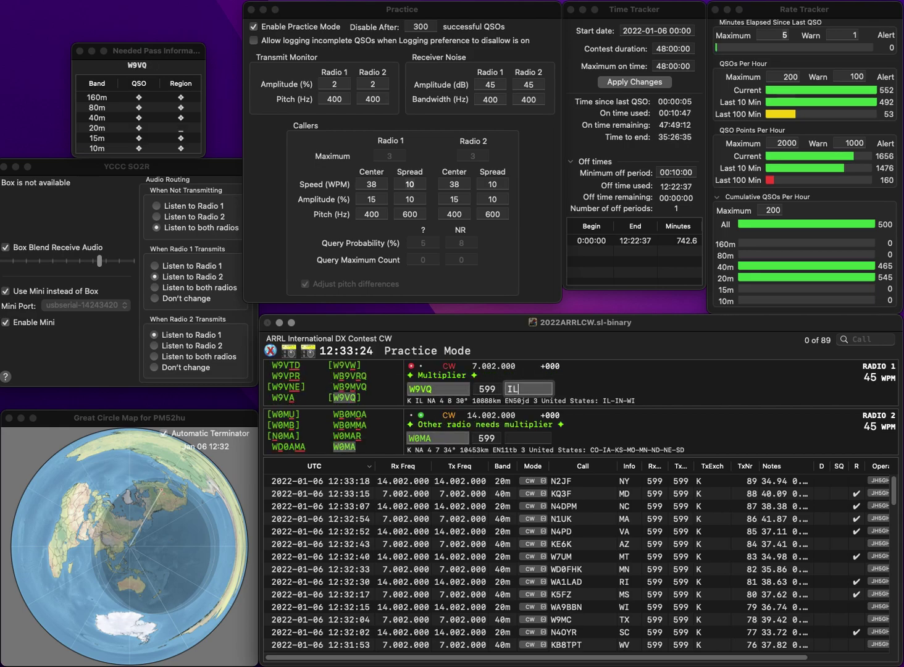
key(Return)
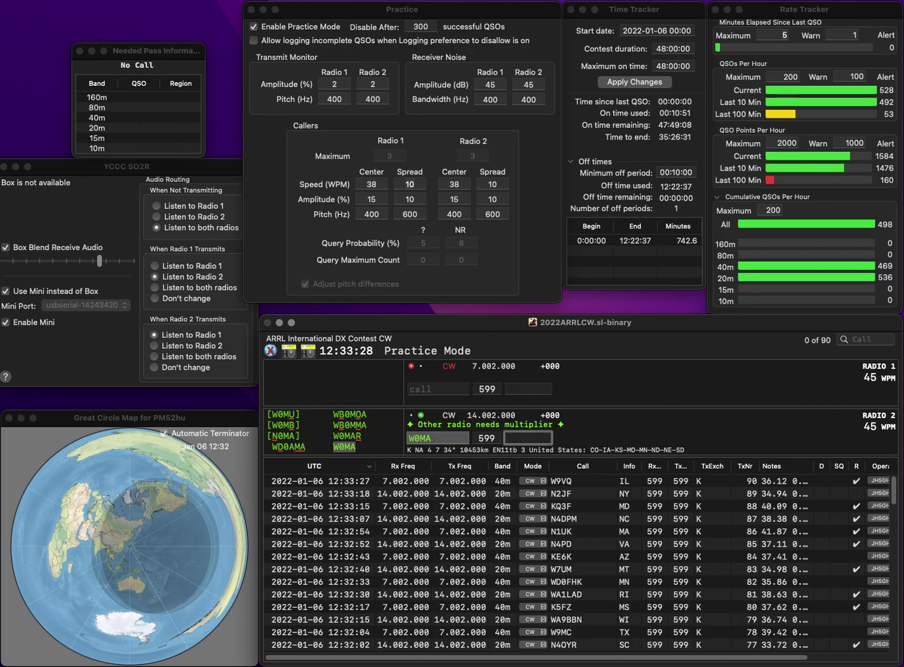
text(KO)
key(Return)
text(K)
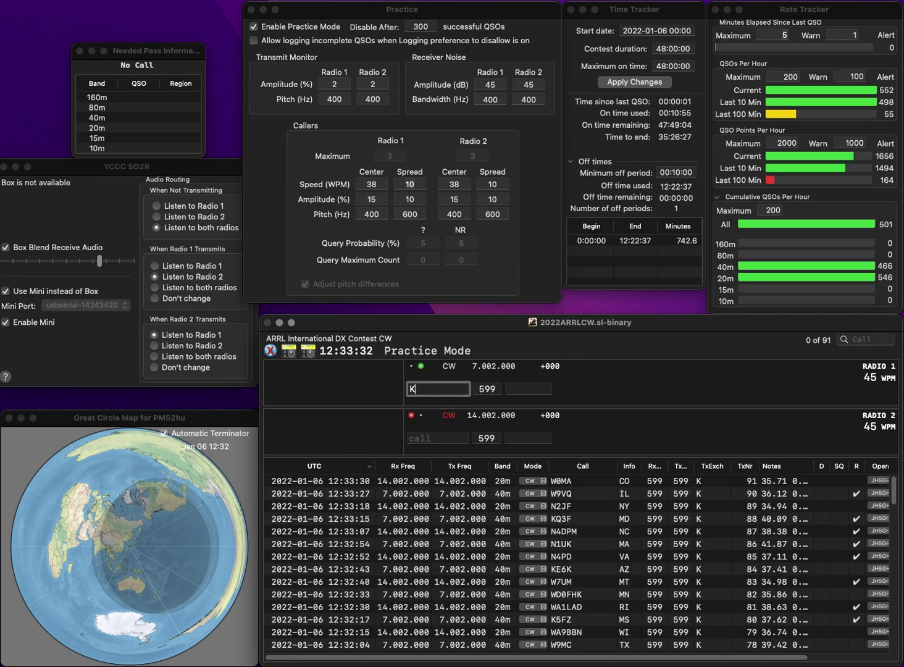
text(7TRF)
key(Return)
text(V)
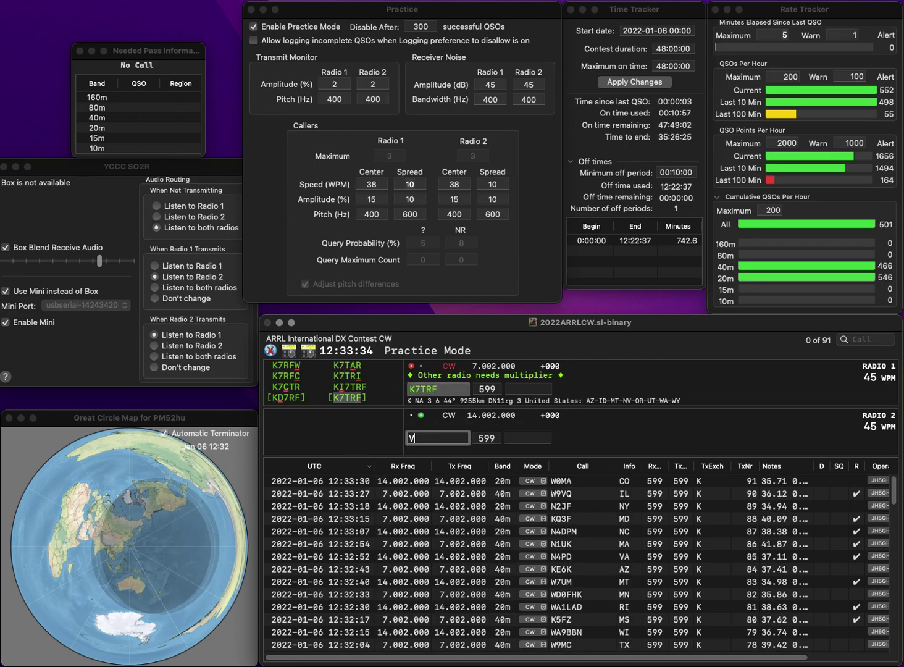
text(A3YKT)
key(Return)
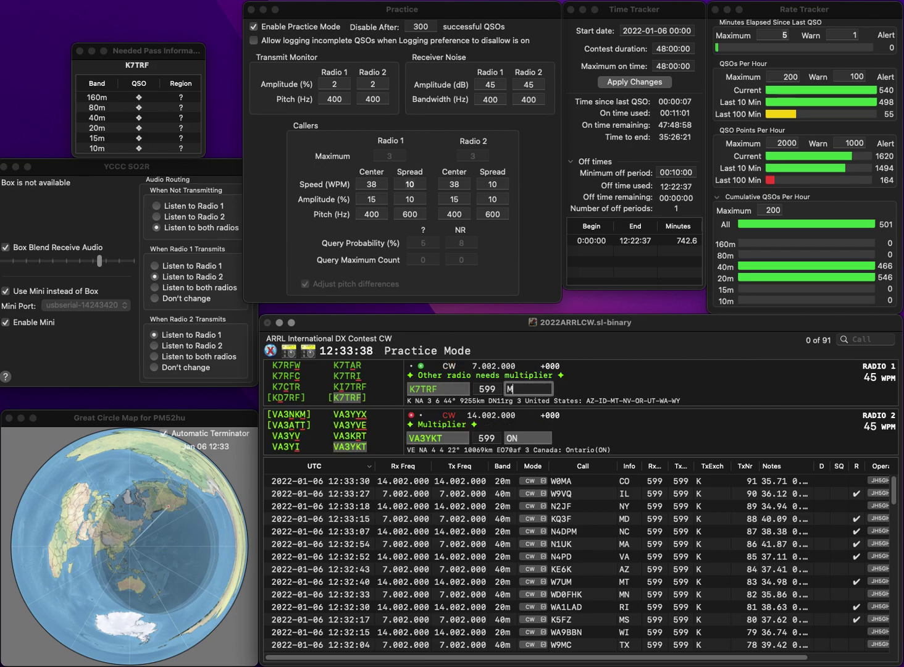
text(MT)
key(Return)
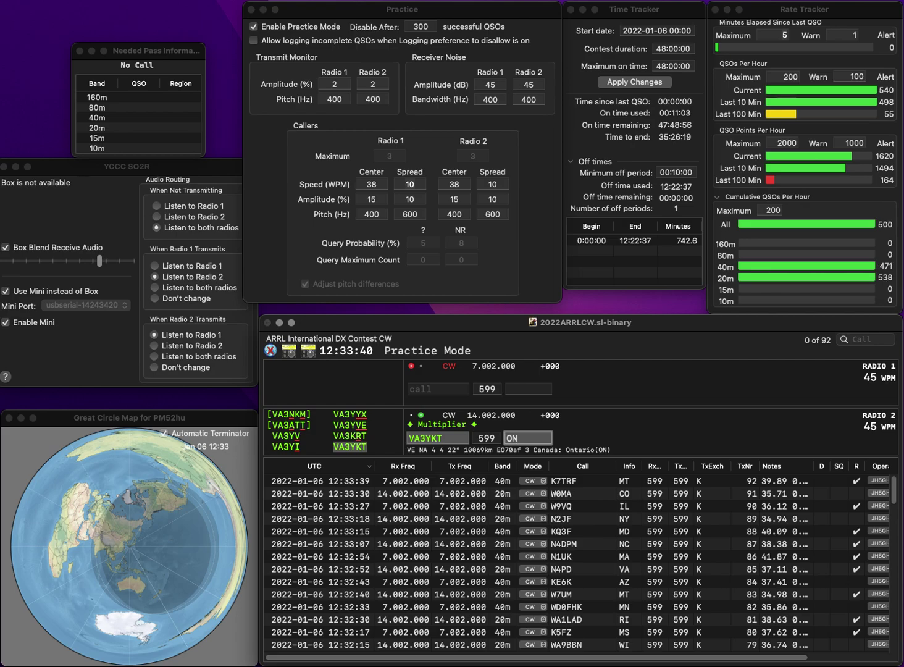
key(Return)
text(KW4CC)
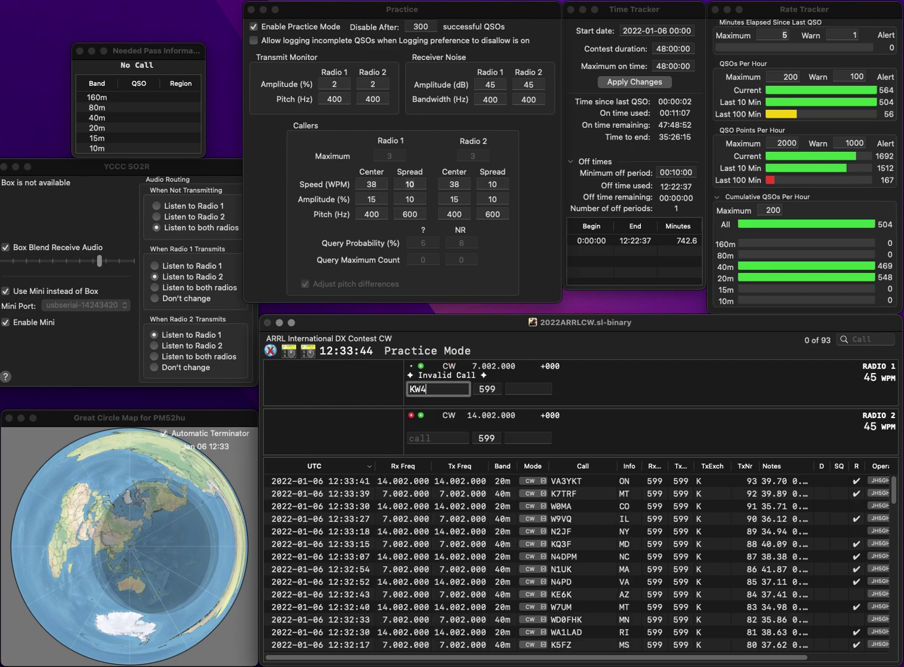
key(Return)
text(DXQ)
key(Home)
text(W5)
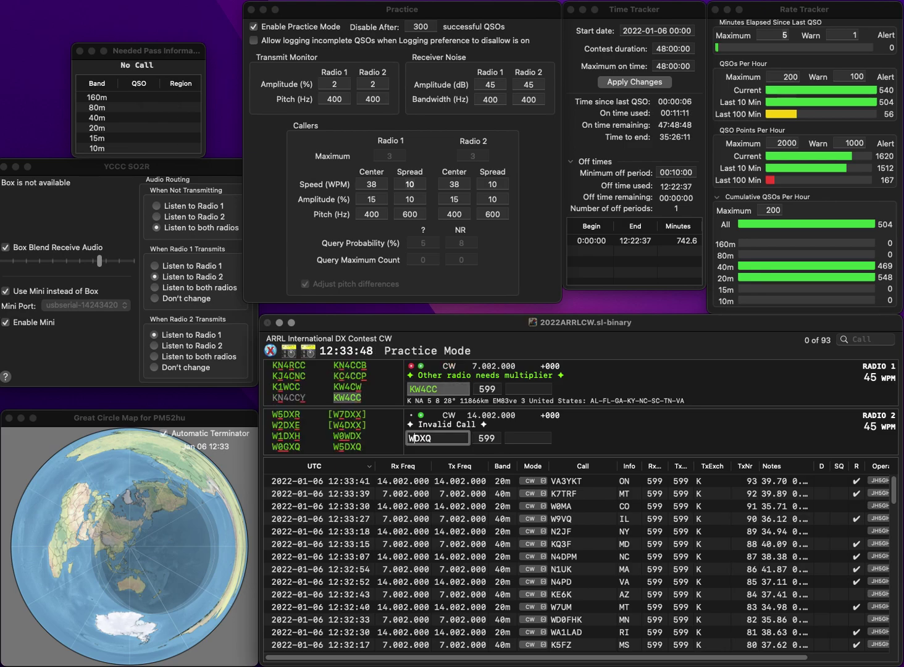
key(Return)
key(Return)
key(Return)
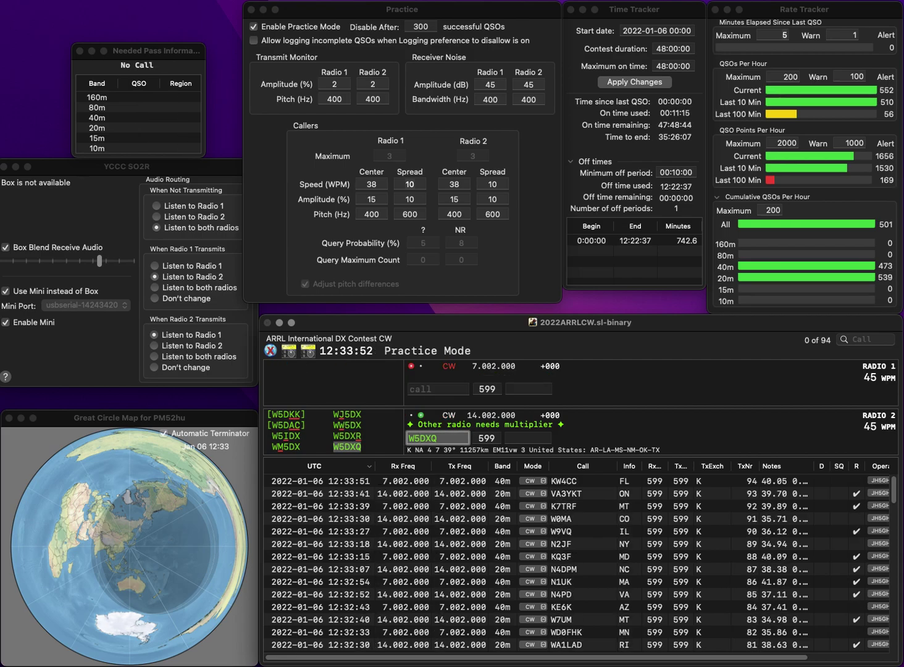
key(Return)
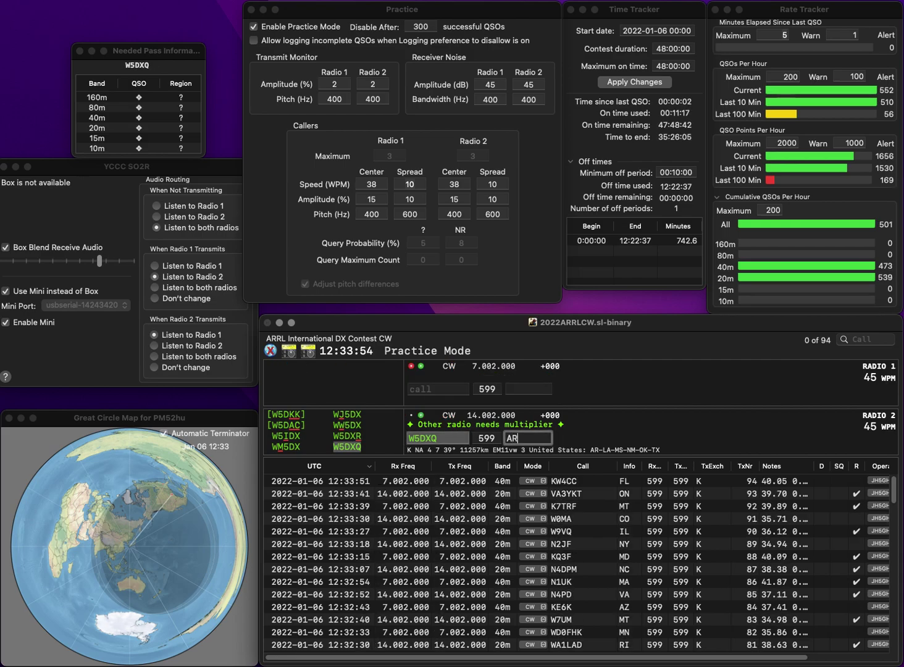
Send KD2TQS on radio 1, removing the extra leading K, and N8CC on radio 2
key(Return)
text(KKD2TQS)
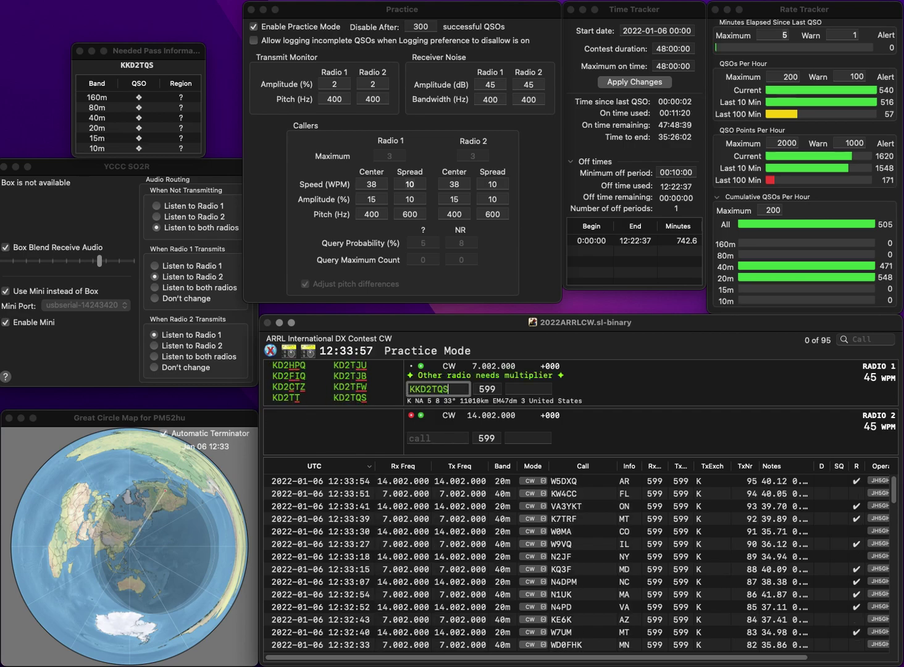
key(Home)
key(Delete)
key(Return)
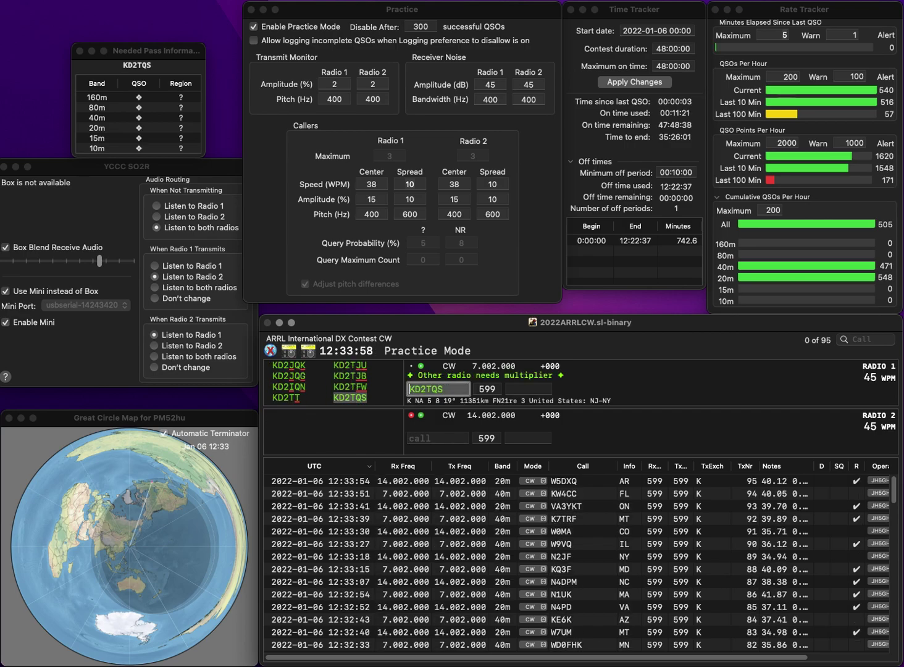
text(N8CC)
key(Return)
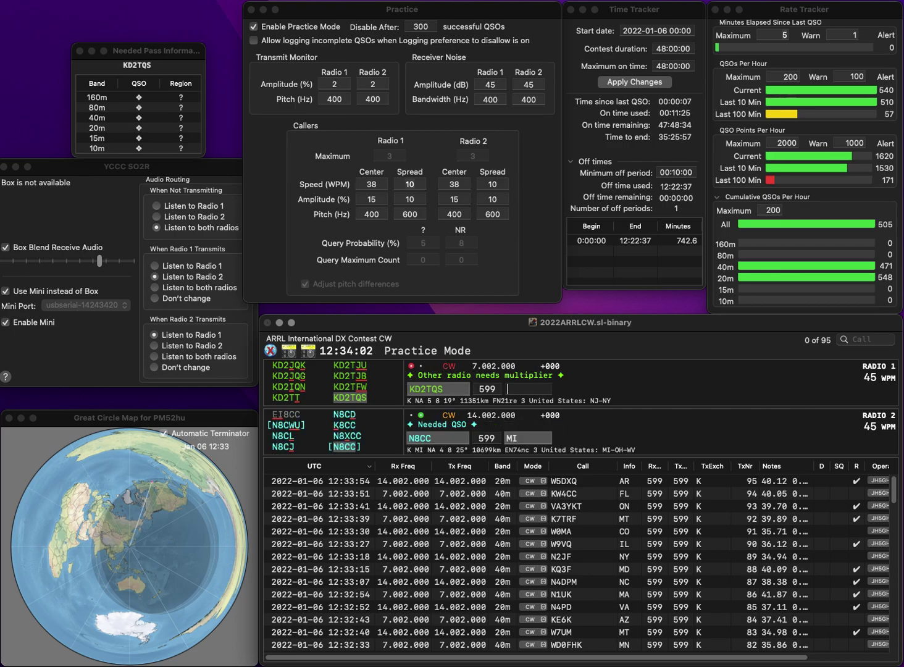
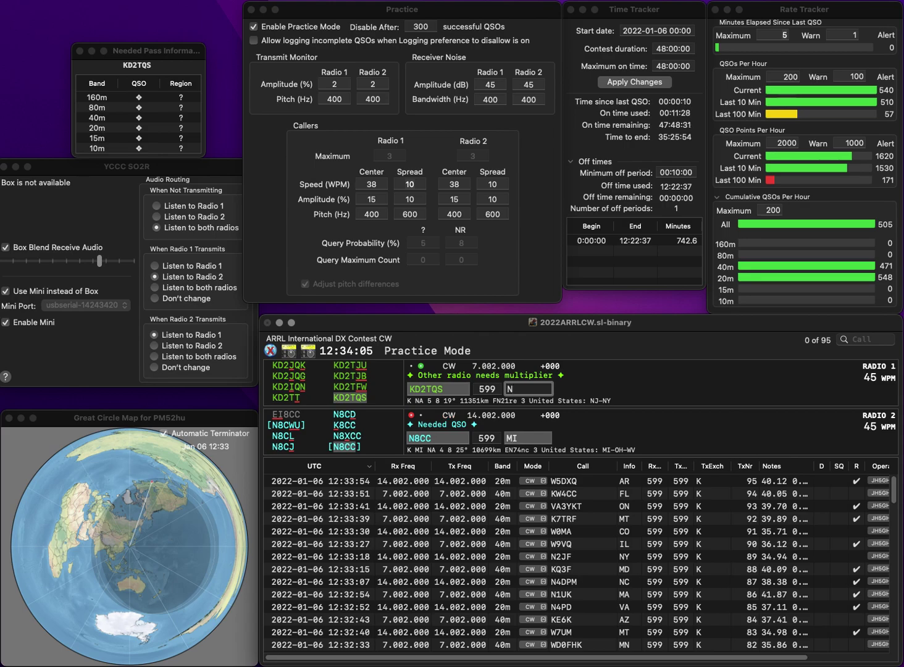
text(NJ)
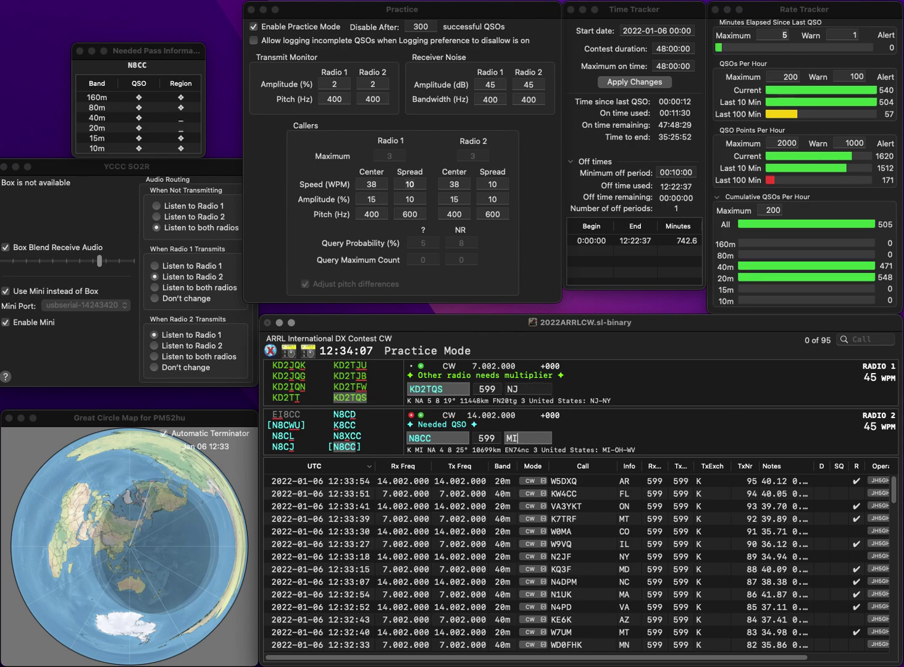
key(Return)
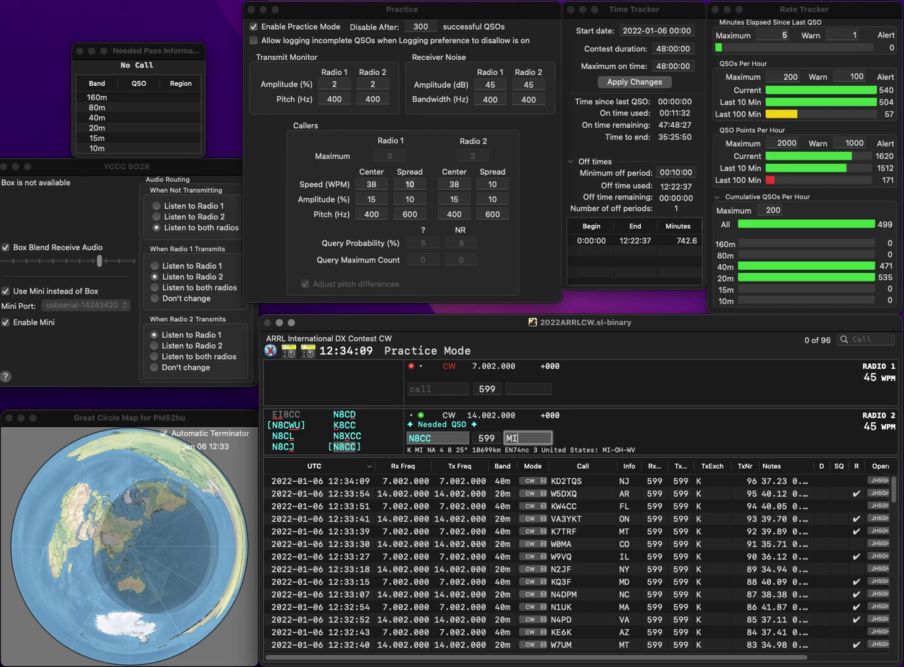
key(Return)
Call W7LG on radio 1 and W2DXE on radio 2, correcting W2DKE to W2DXE
text(W)
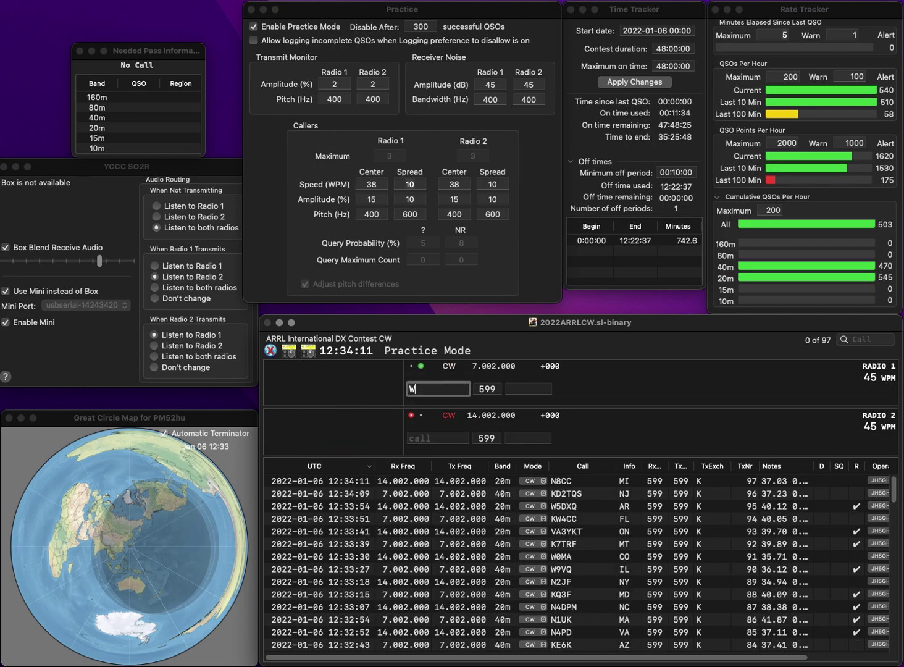
text(7LG)
key(Return)
text(W2DKE)
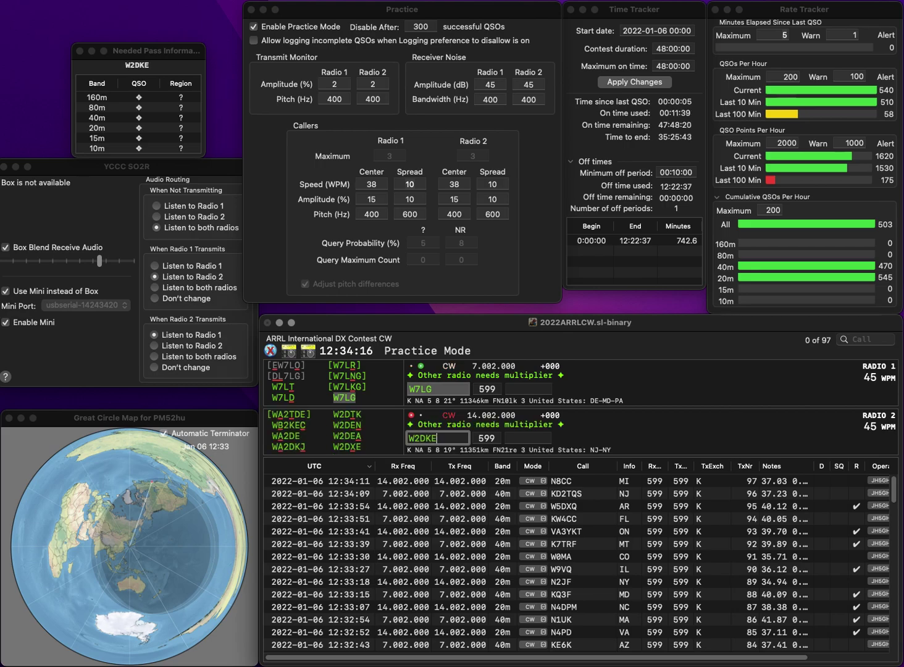
key(Return)
key(Down)
key(Left)
key(BackSpace)
text(X)
key(Return)
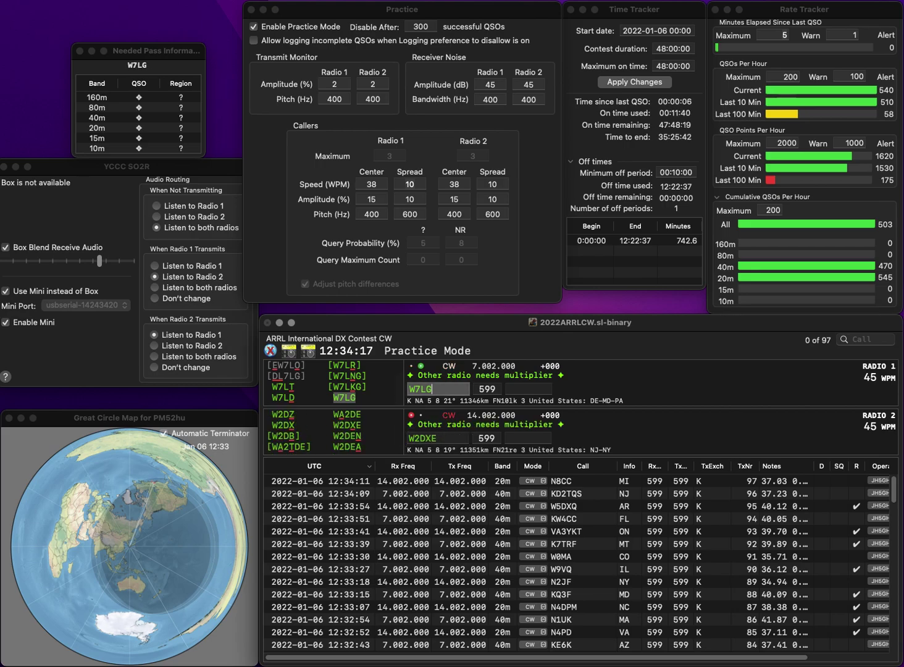
key(space)
text(PA)
key(Return)
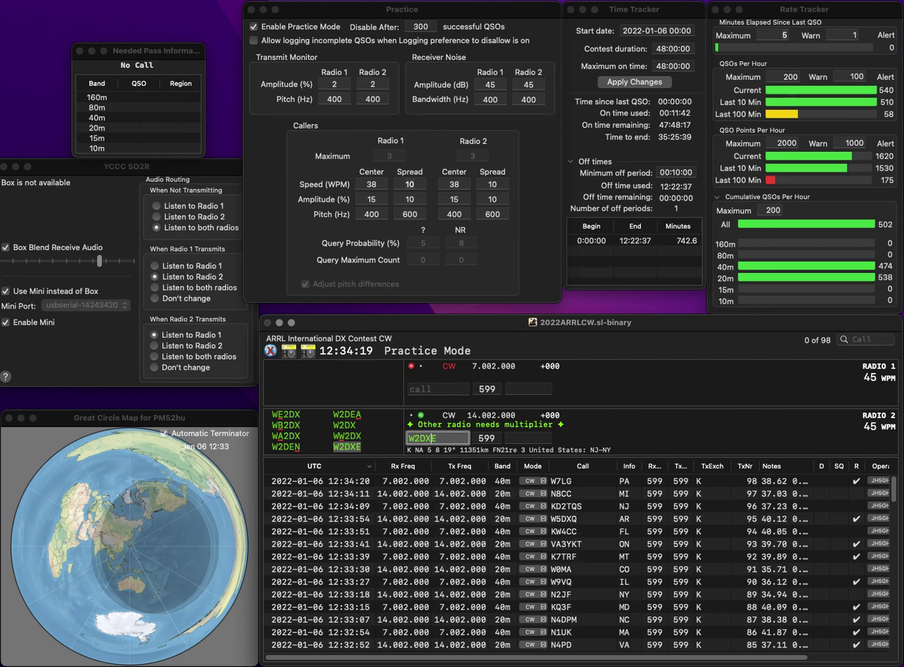
key(Return)
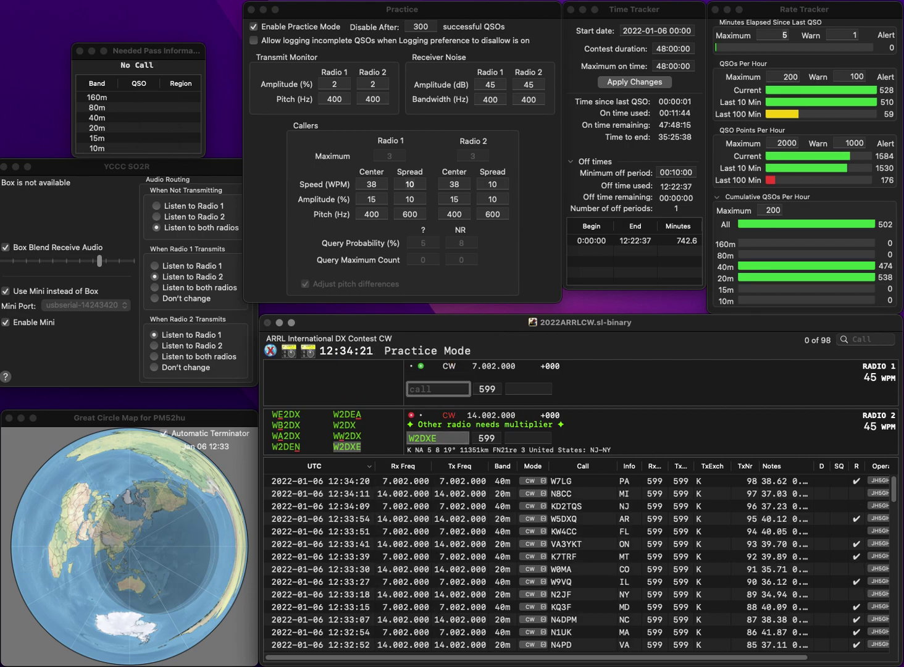
text(N6YEL)
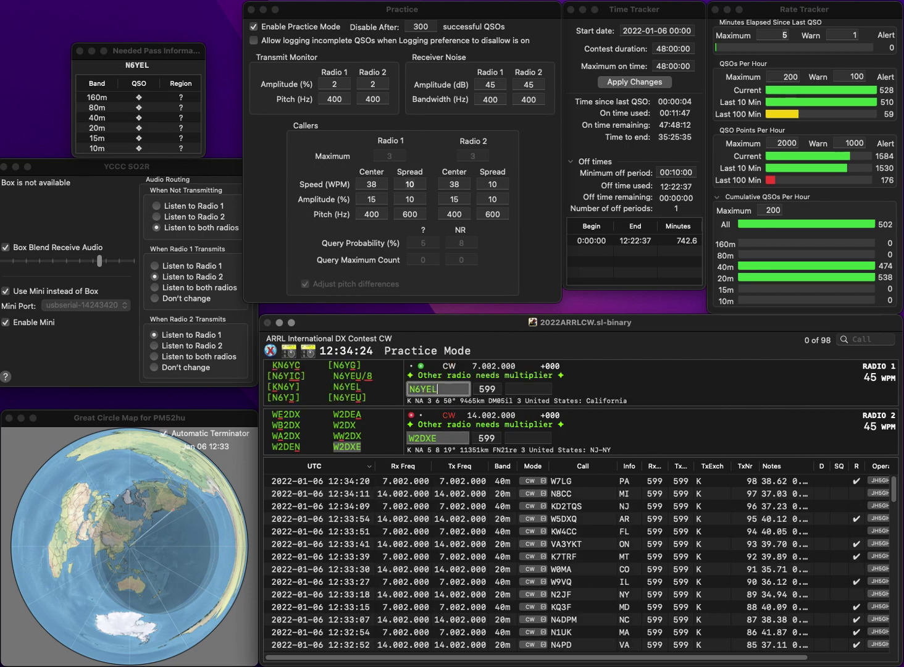
key(Return)
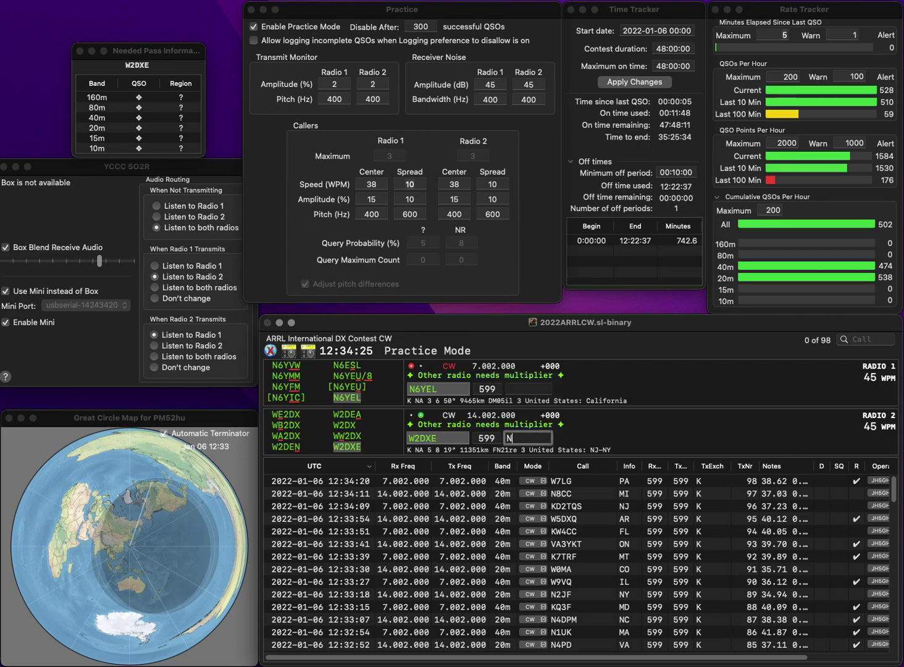
Log W2DXE with exchange NY and N6YEL with exchange CA
text(NY)
key(Return)
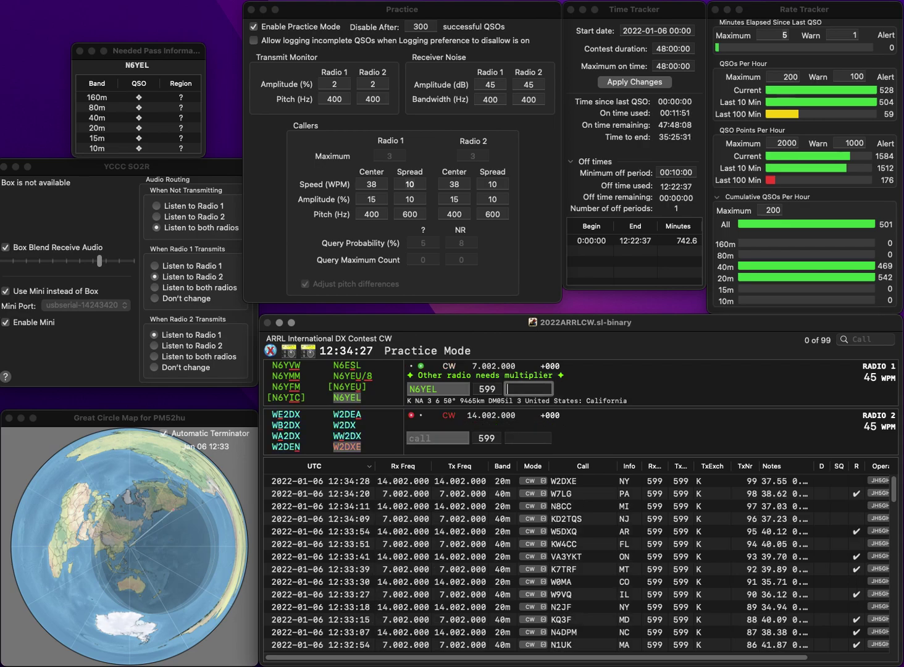
text(CA)
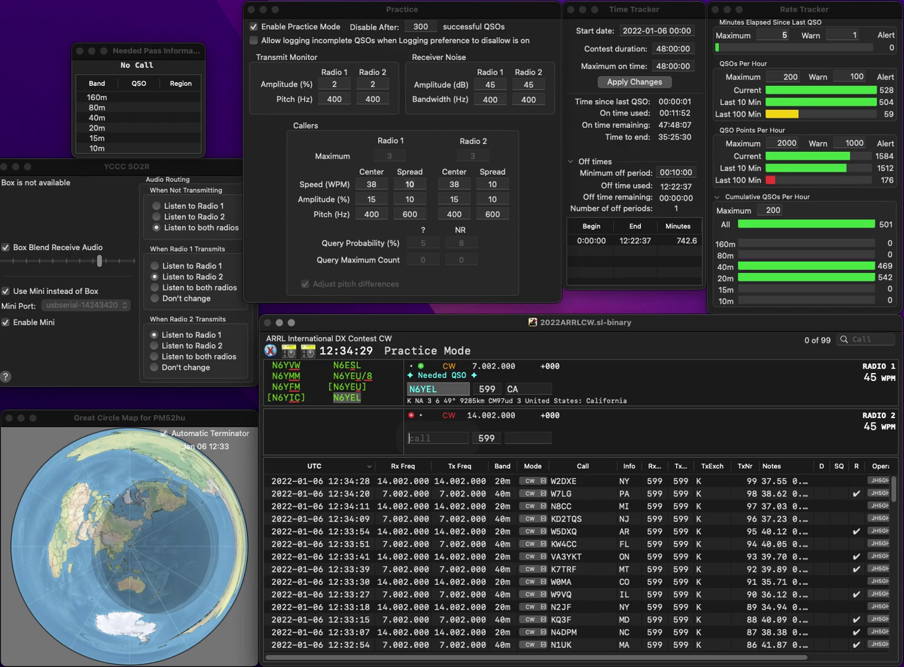
key(Return)
text(WD4YQ)
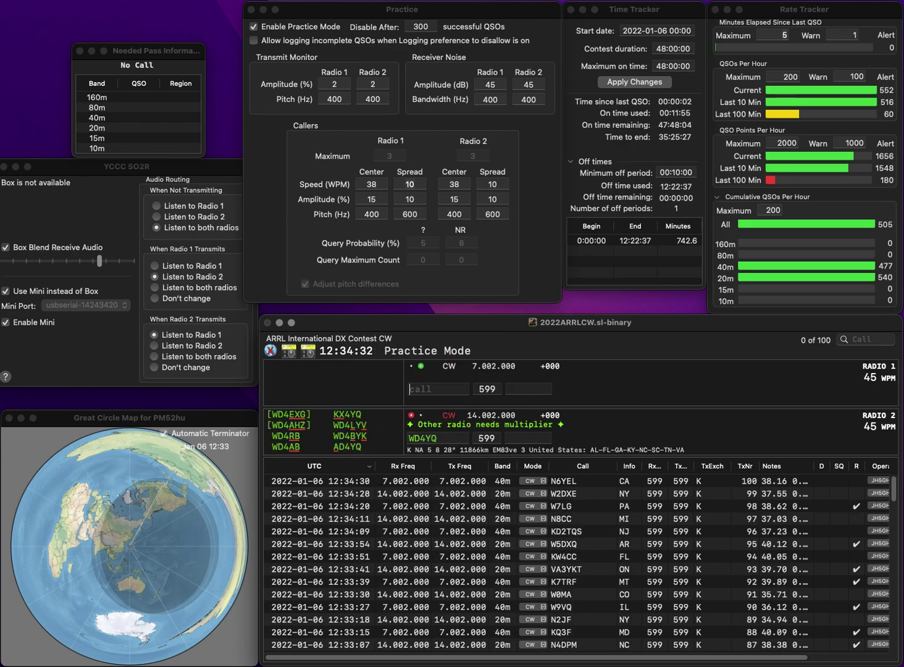
key(Return)
text(VE2YO4ND)
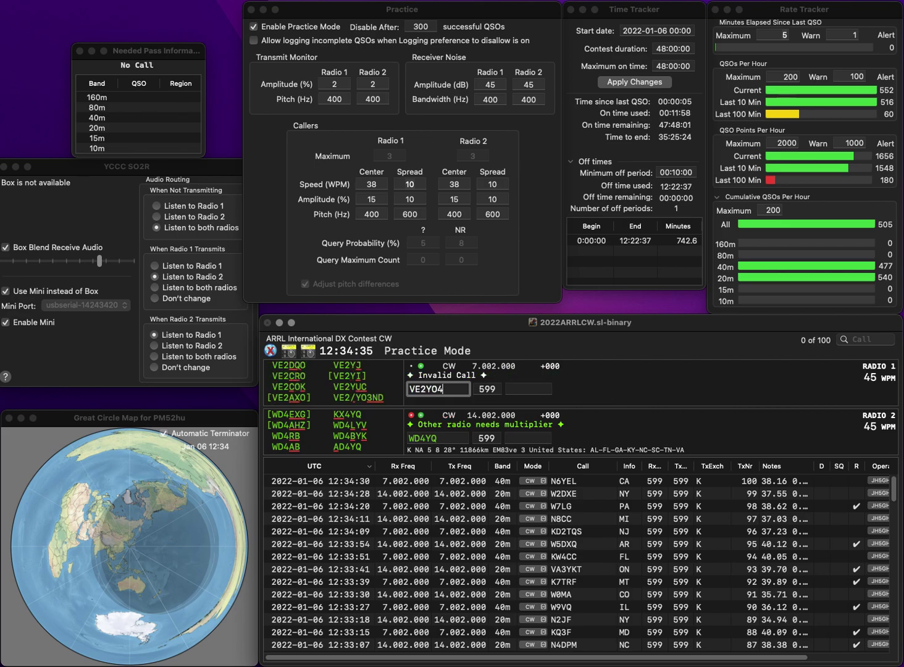
key(Left)
key(Left)
key(Left)
key(Left)
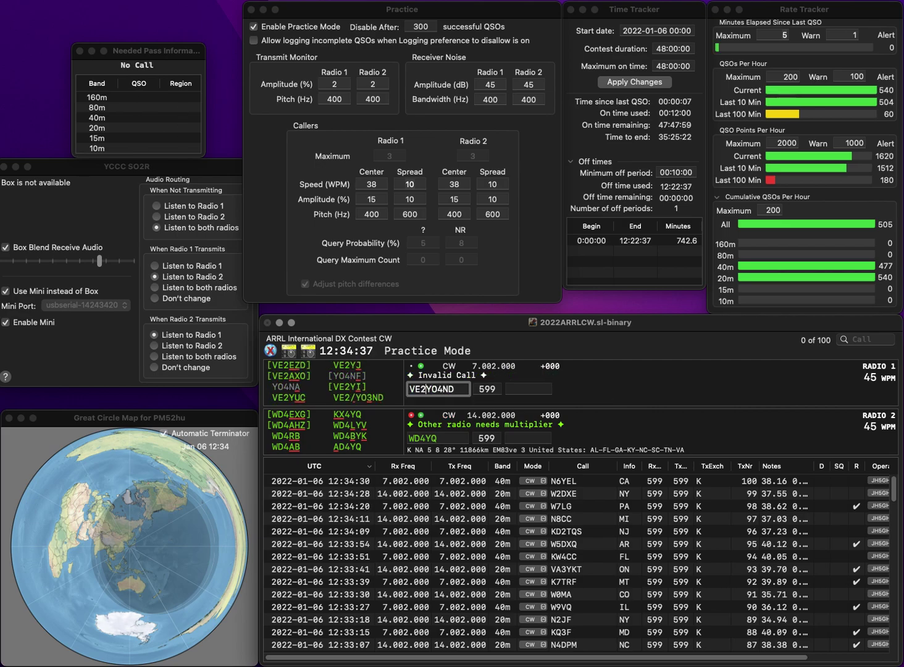
text(/)
key(Right)
key(Right)
key(Right)
key(BackSpace)
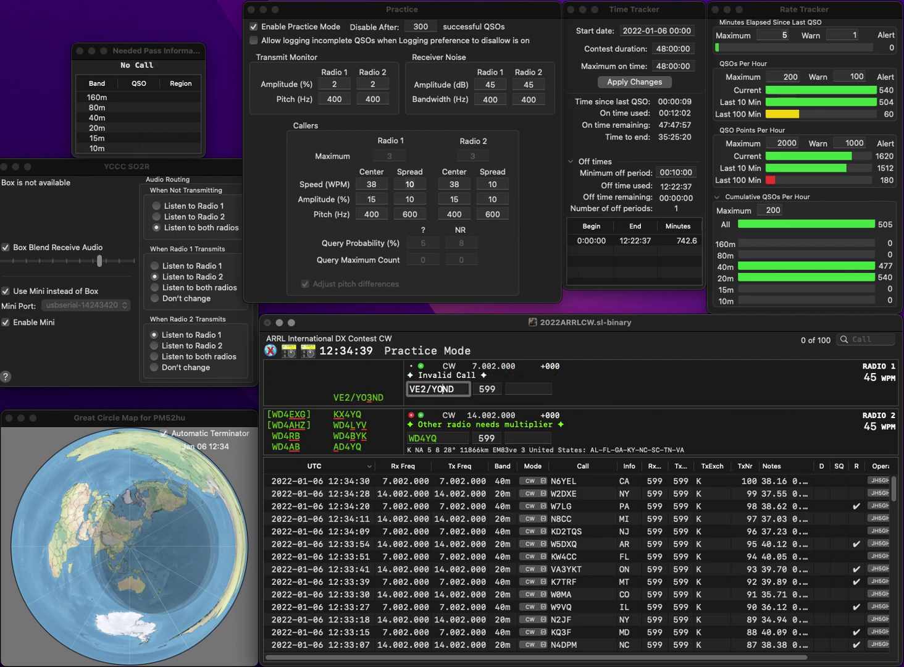
text(3)
key(Return)
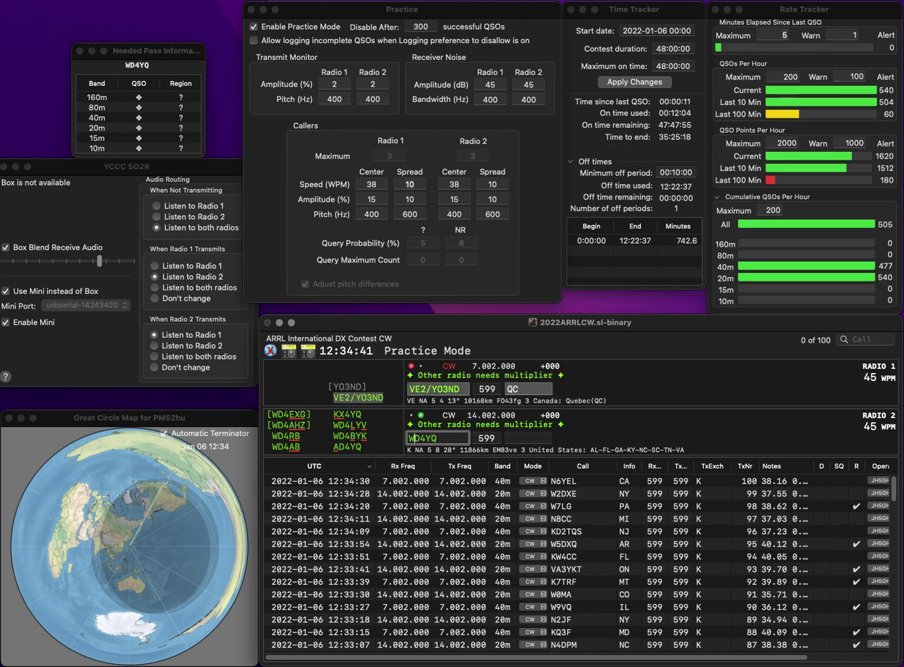
key(BackSpace)
text(A)
key(Return)
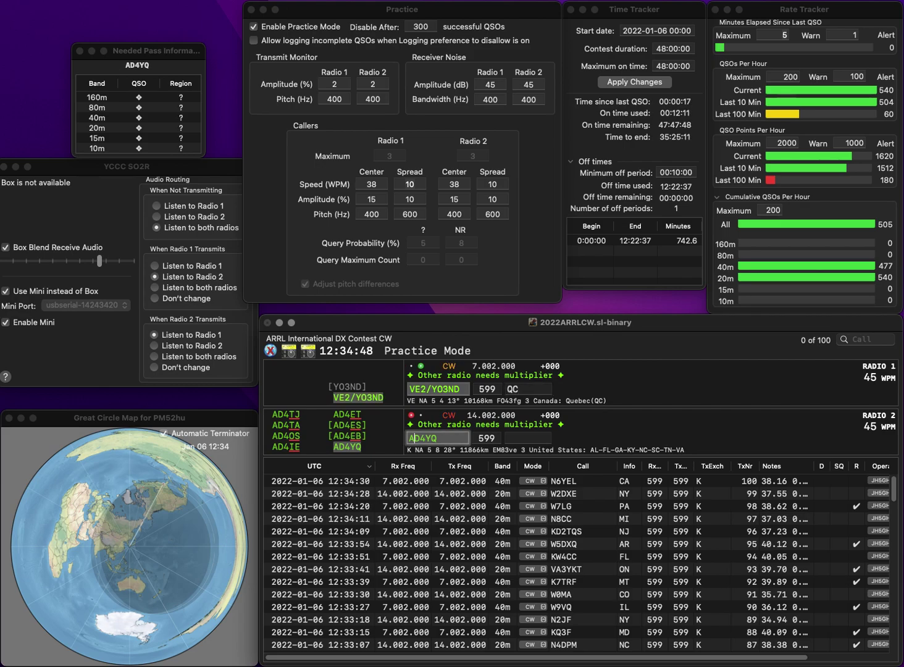
key(Return)
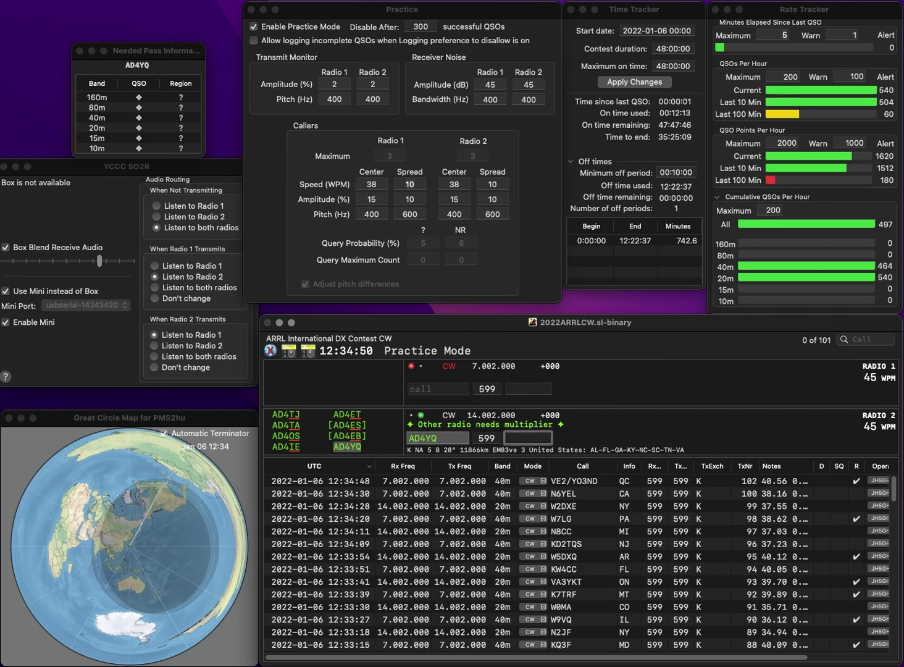
text(SC)
key(Return)
text(W)
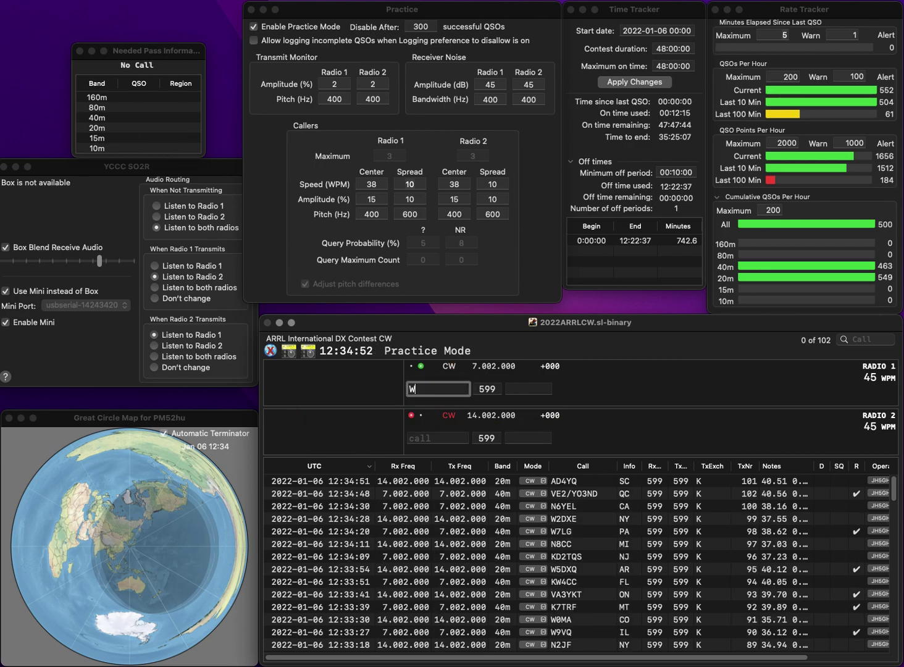
key(BackSpace)
text(NJ8M)
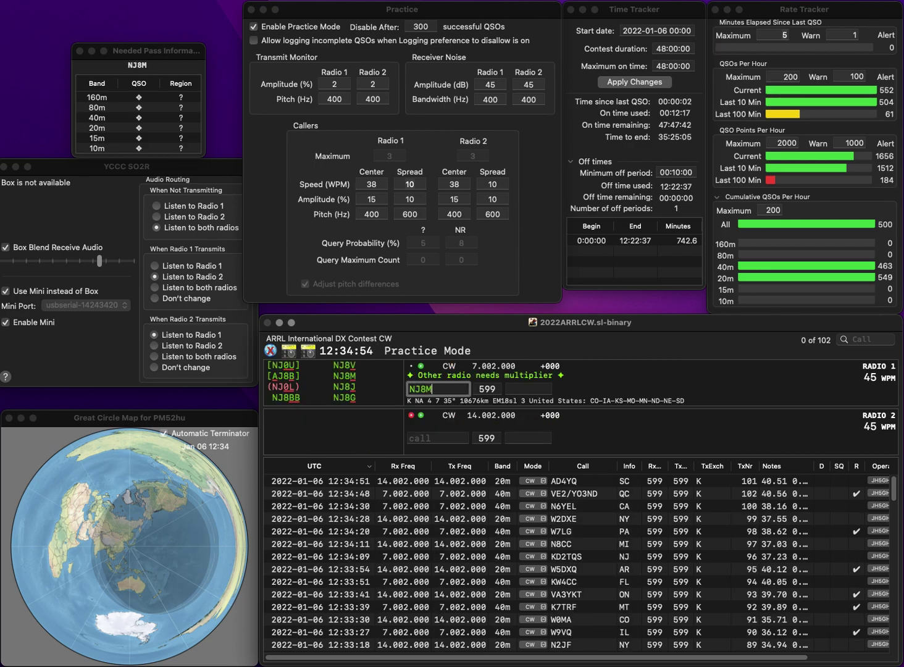
key(Return)
text(W)
text(4EA)
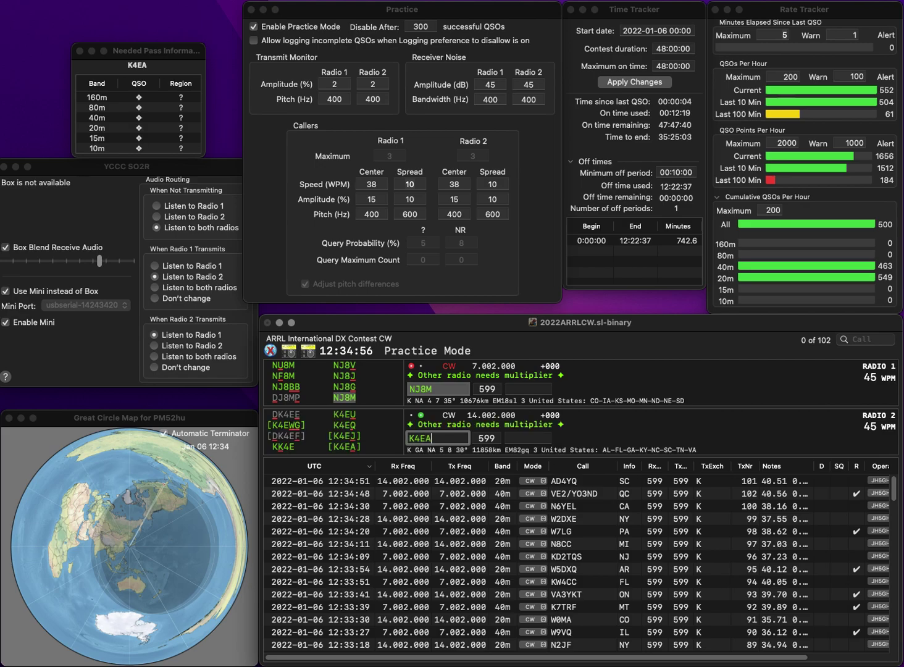
key(Return)
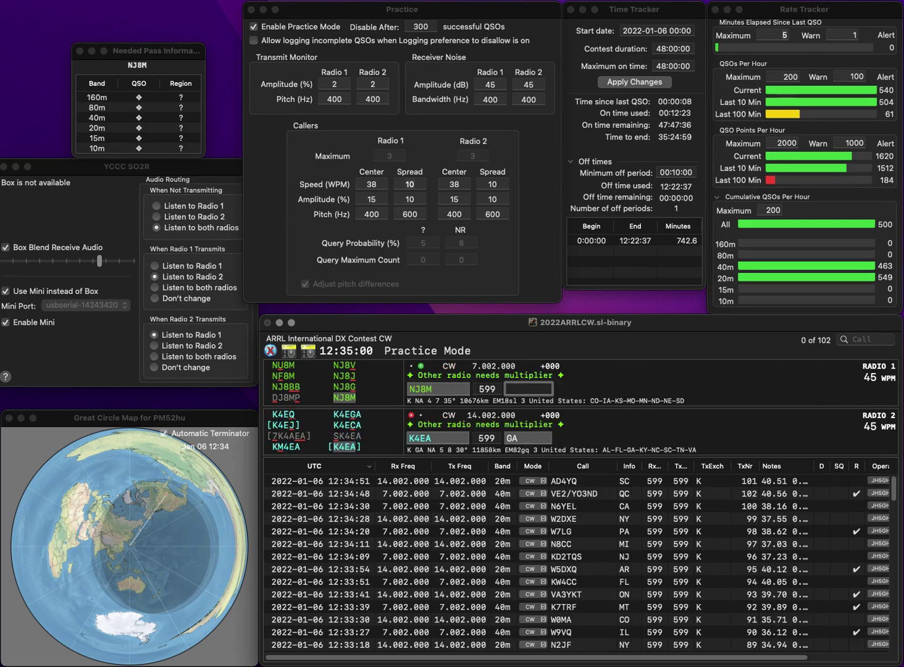
key(Return)
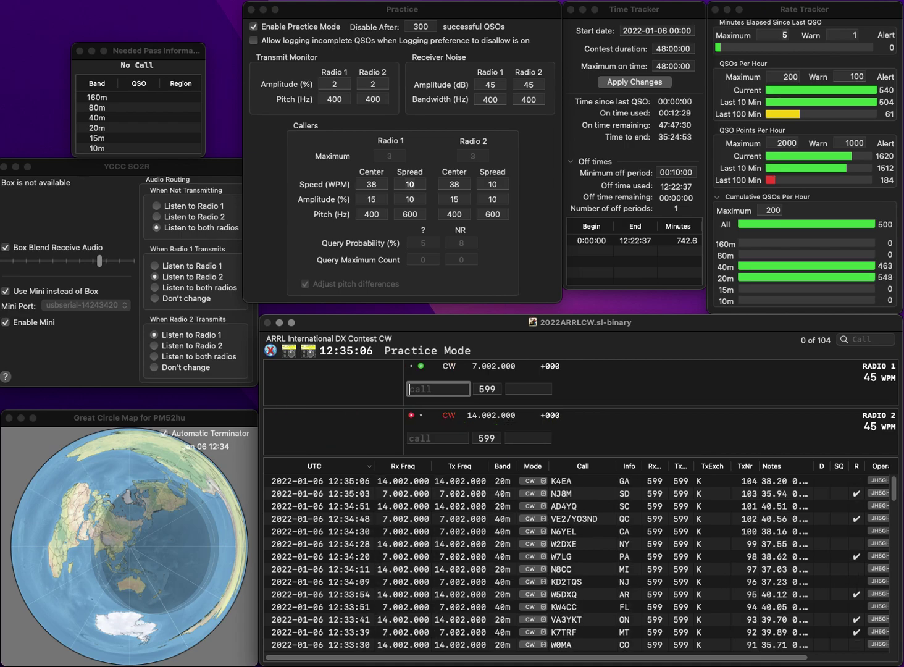
text(WC1DC)
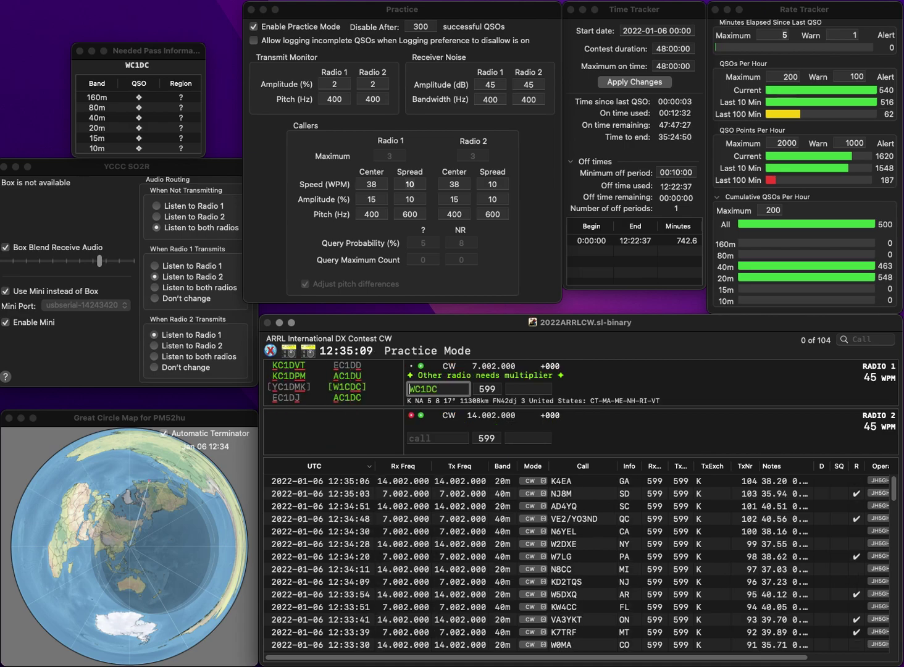
key(Home)
key(Delete)
text(A)
key(Return)
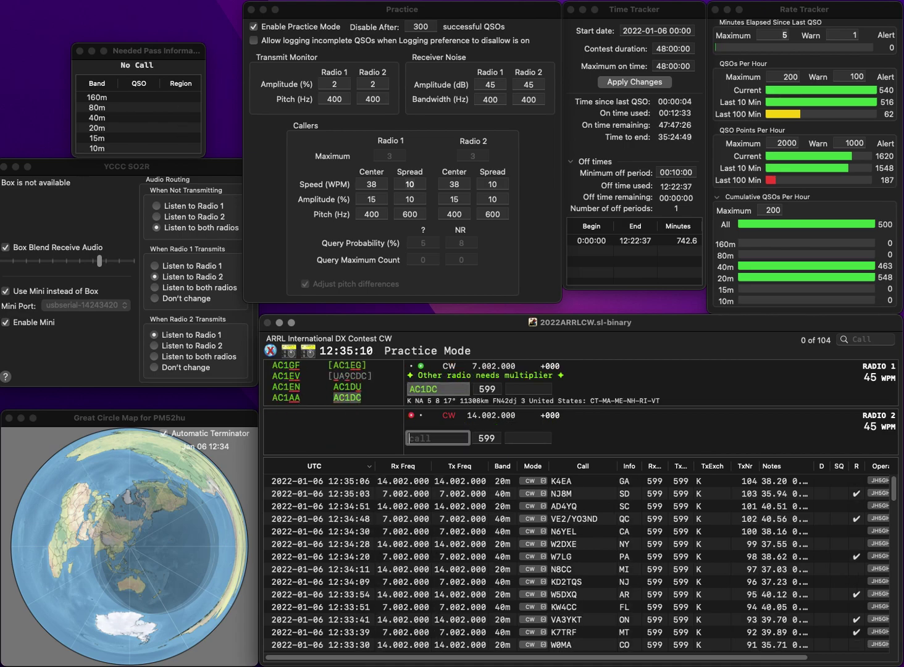
text(W)
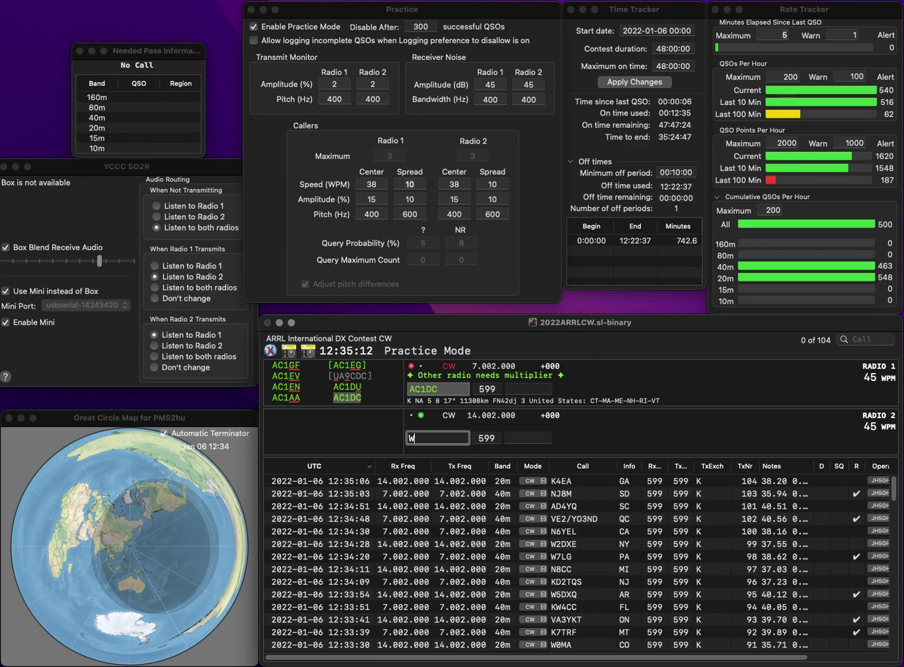
text(8BSA)
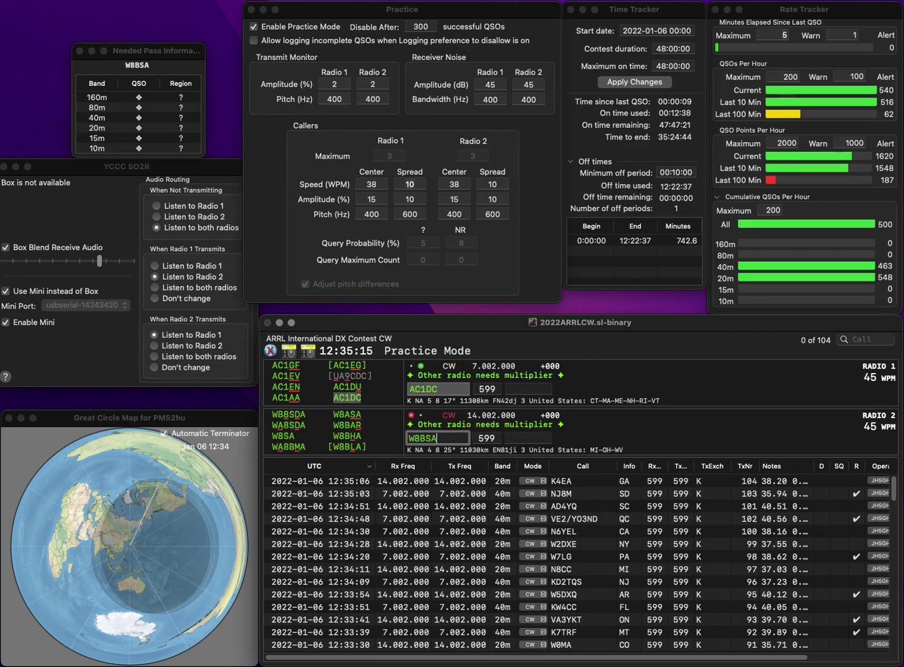
key(BackSpace)
key(BackSpace)
text(HA)
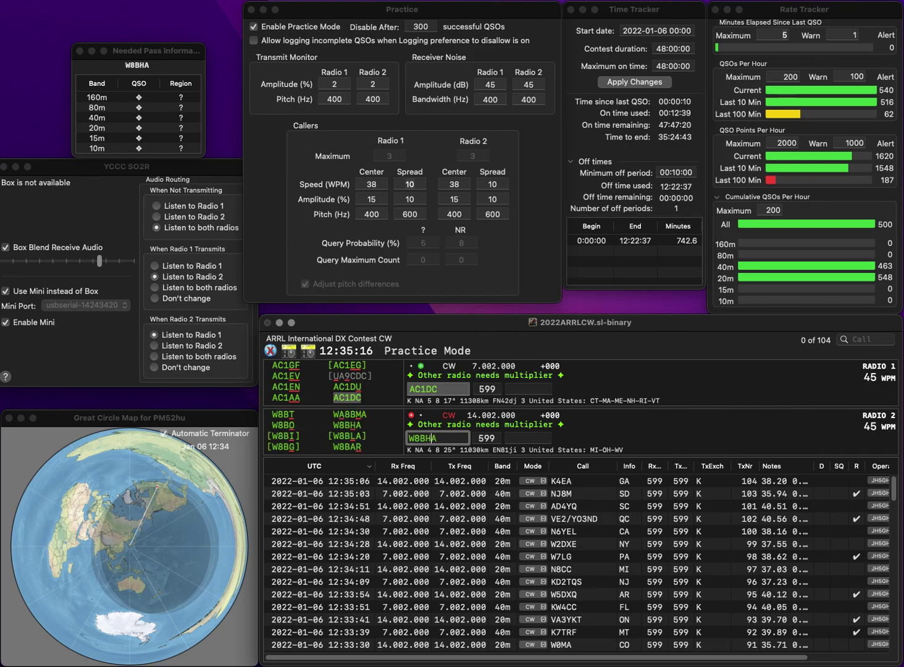
key(Return)
text(MA)
key(Return)
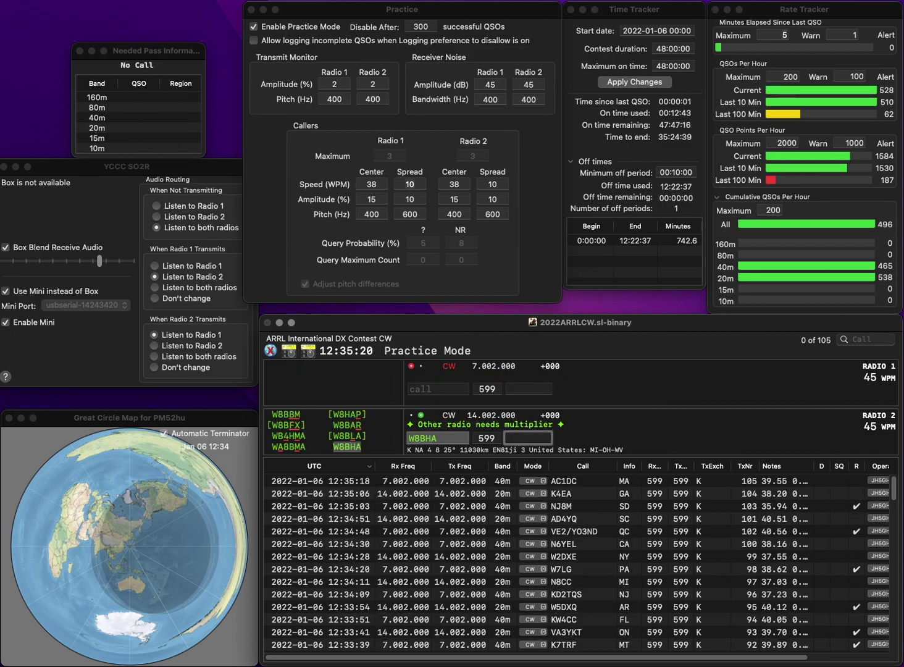
key(Return)
Call WB6CIA and N6KR and log both with exchange CA
text(WB)
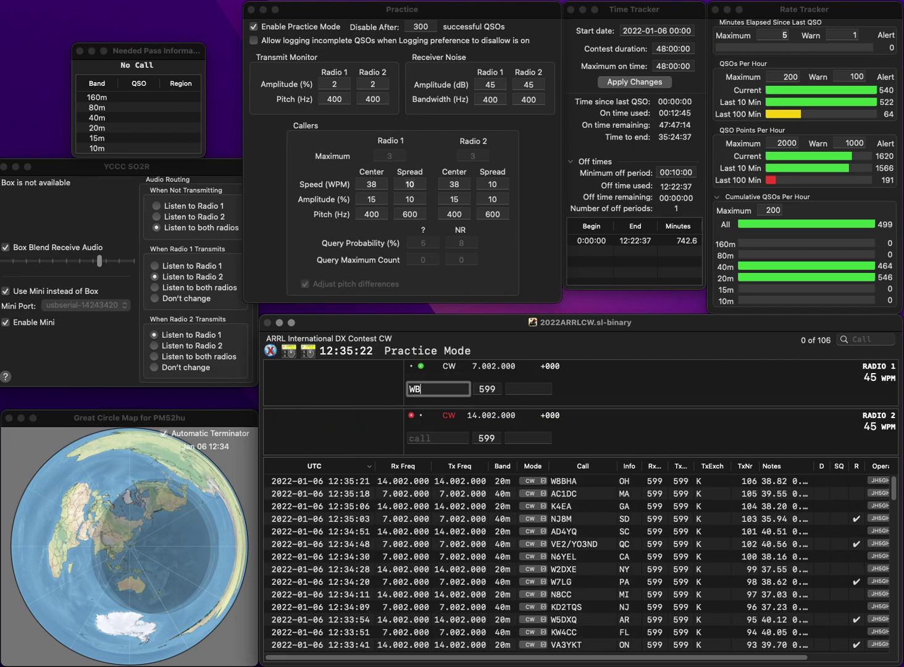
text(6CIA)
key(Return)
text(N6KR)
key(Return)
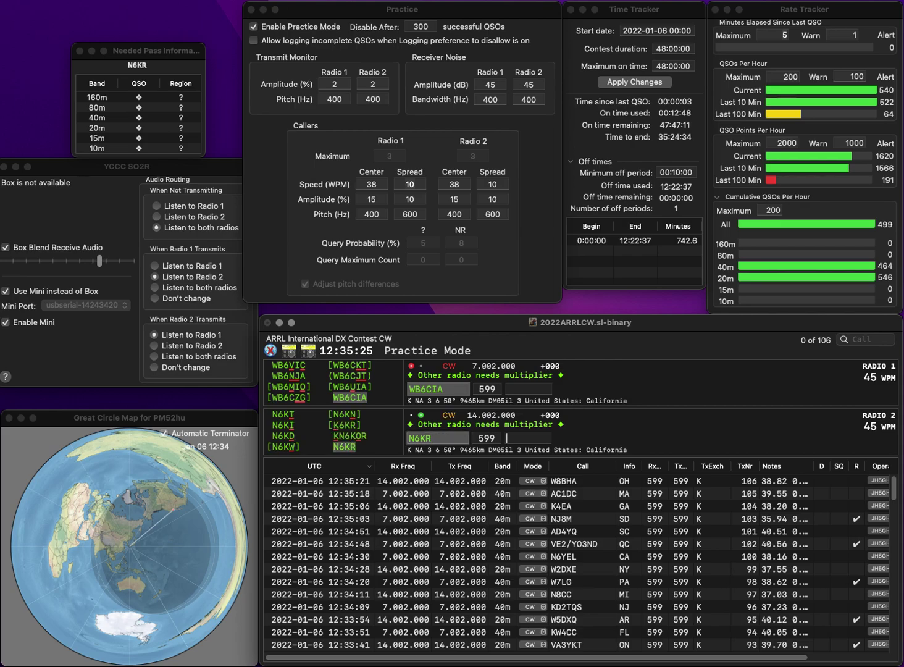
text(CA)
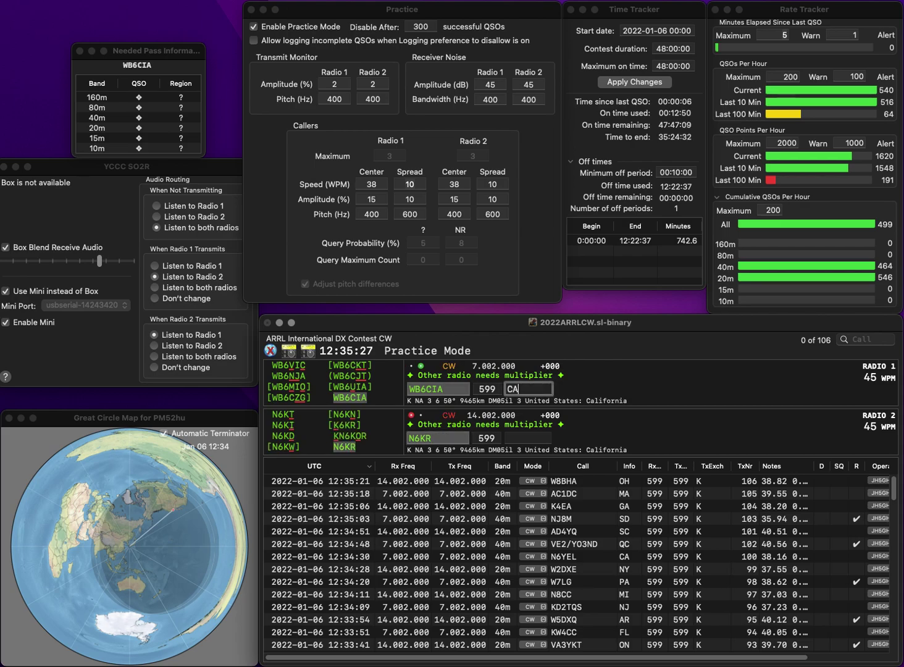
key(Return)
text(C)
key(Return)
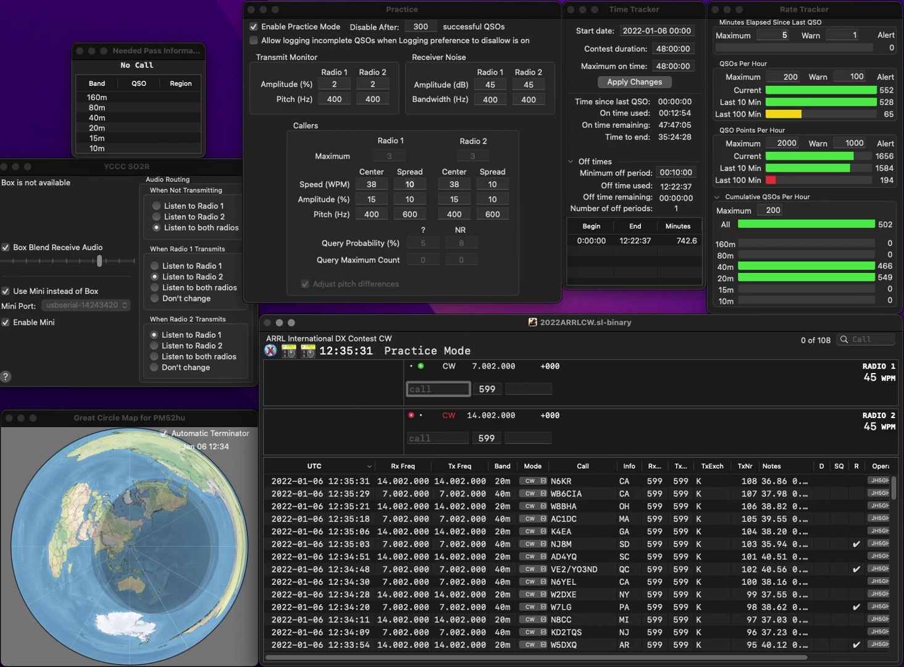
text(K4KZP)
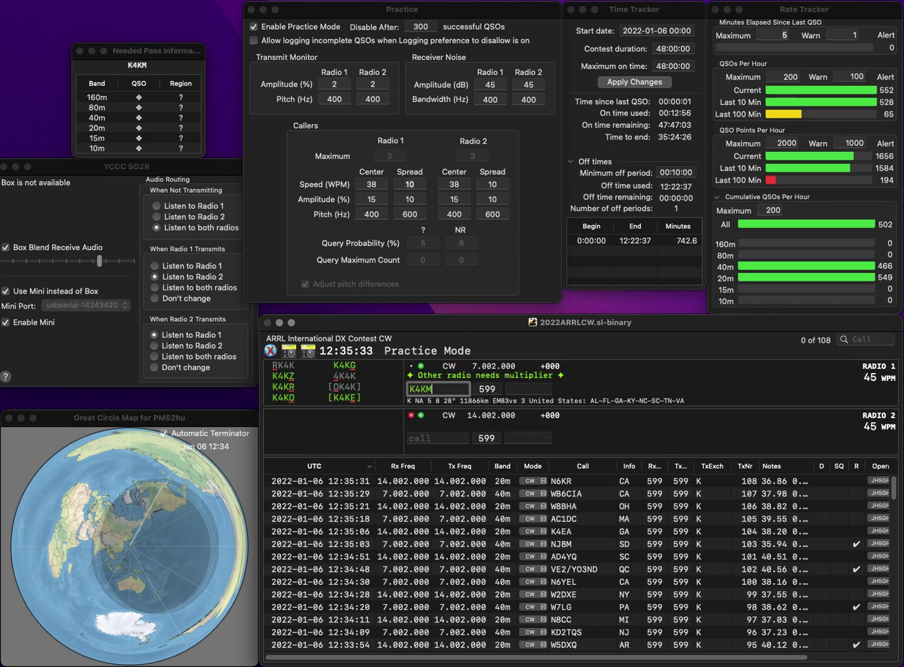
key(Return)
text(2LJ)
key(Left)
key(Left)
key(BackSpace)
key(Return)
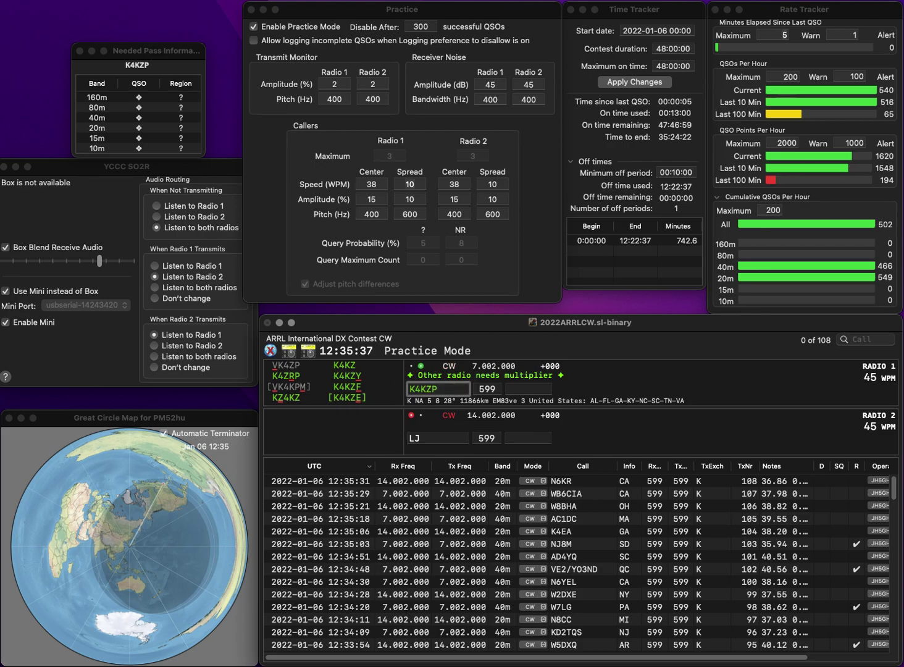
key(Left)
key(Right)
key(Right)
key(BackSpace)
text(F)
key(Return)
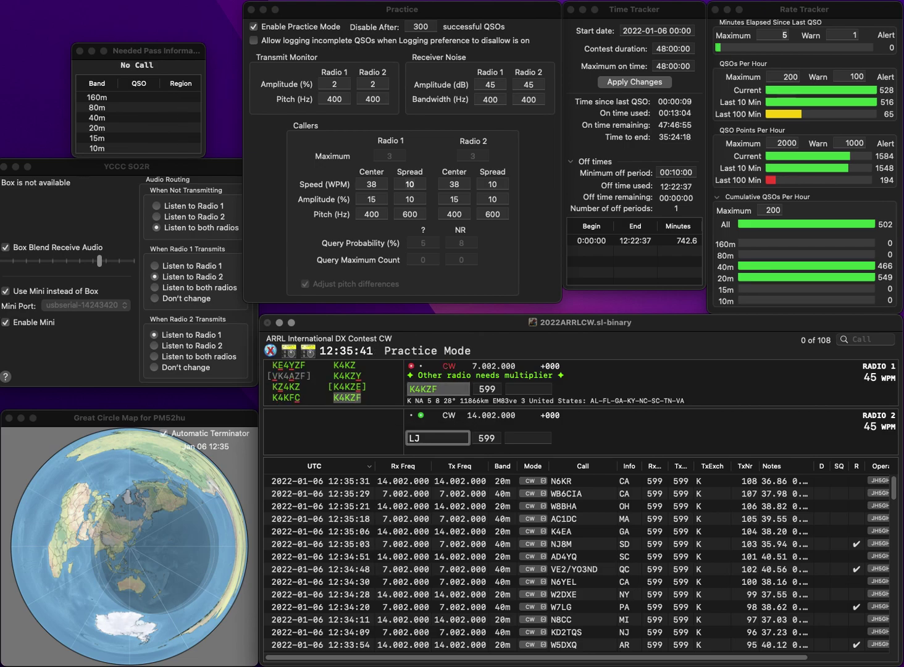
text(N1Y)
key(Return)
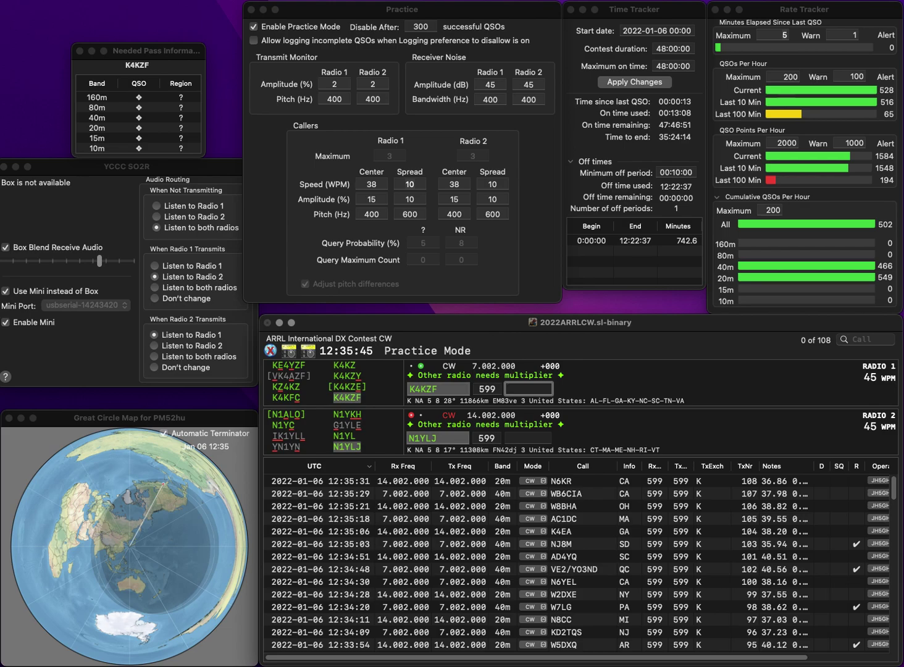
text(KY)
key(Return)
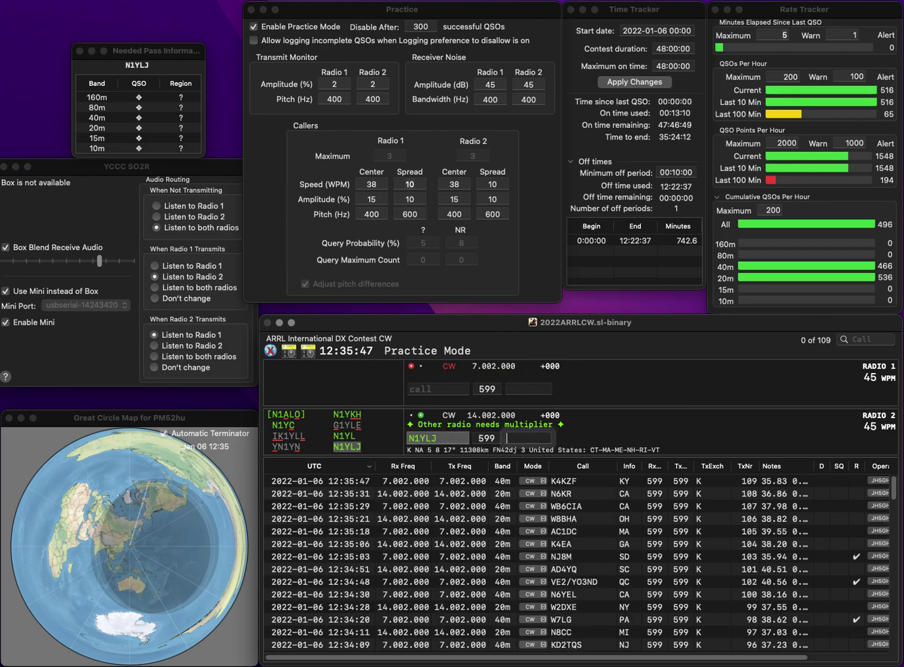
text(V)
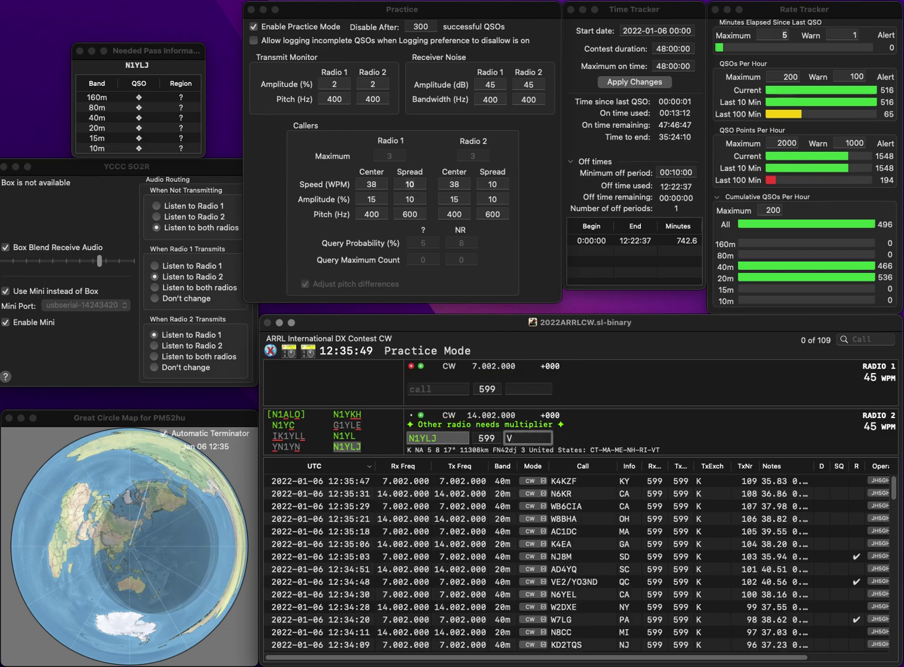
text(T)
key(Return)
text(A2)
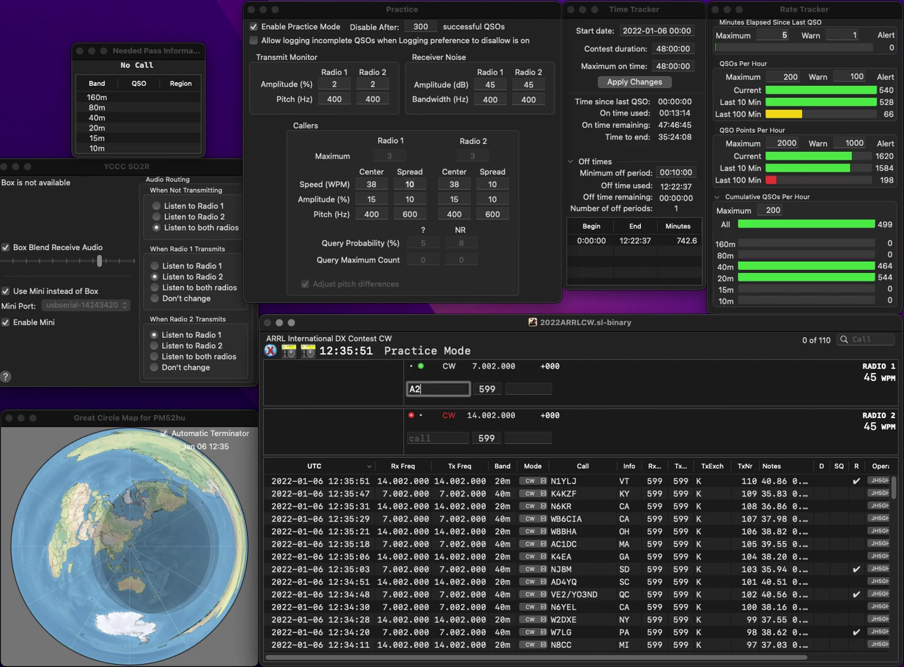
text(KD)
key(Home)
text(V)
key(Return)
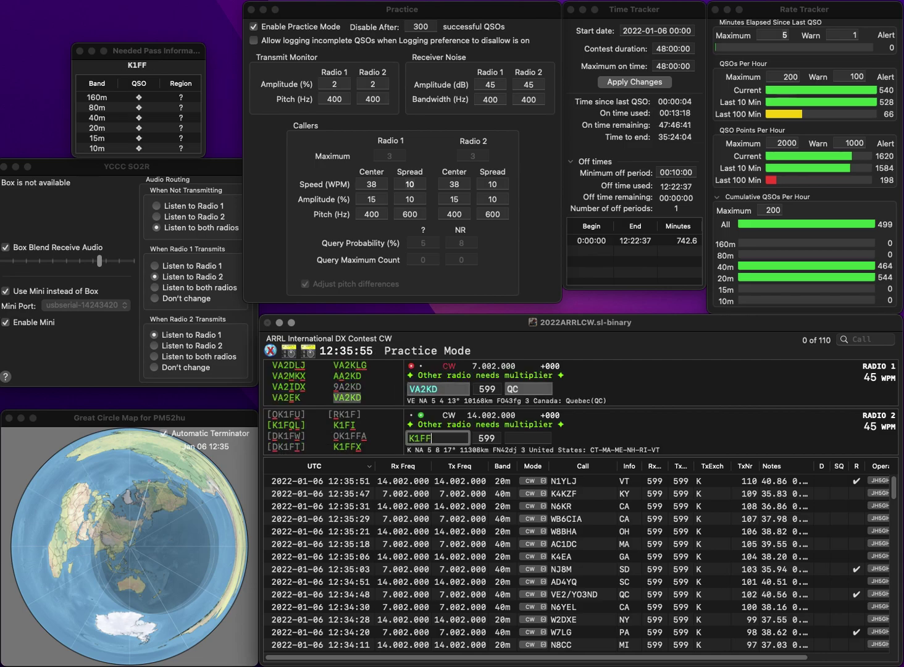
text(FX)
key(Return)
key(Return)
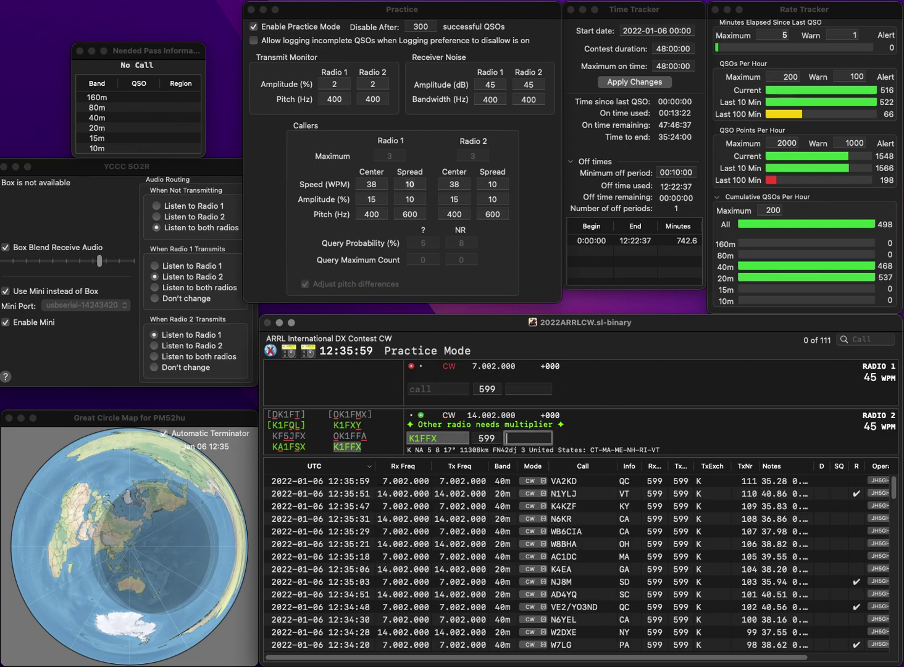
text(ME)
key(Return)
text(KC4)
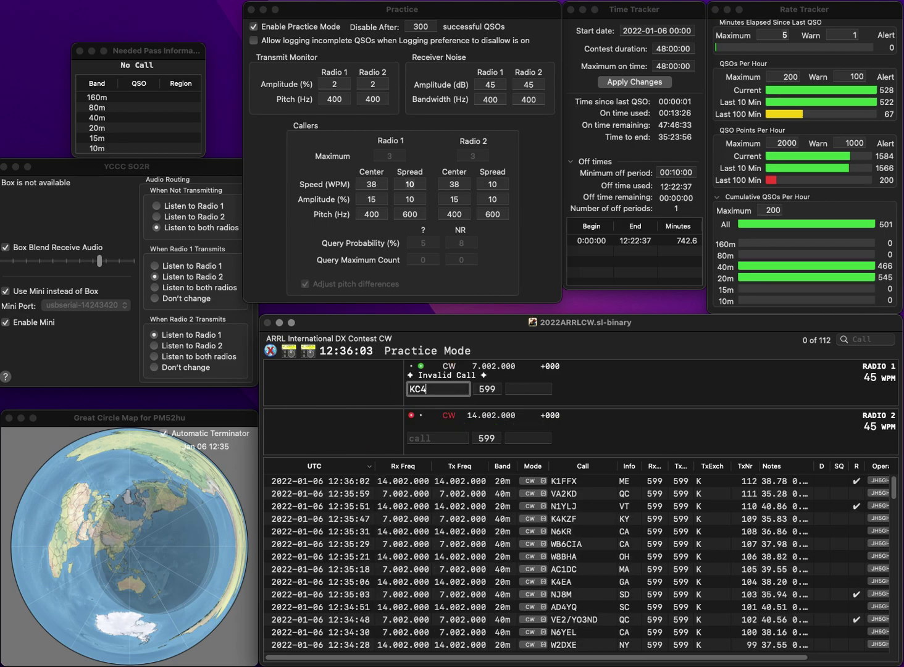
text(JNW)
key(Return)
text(2RD)
key(Home)
text(N)
key(Return)
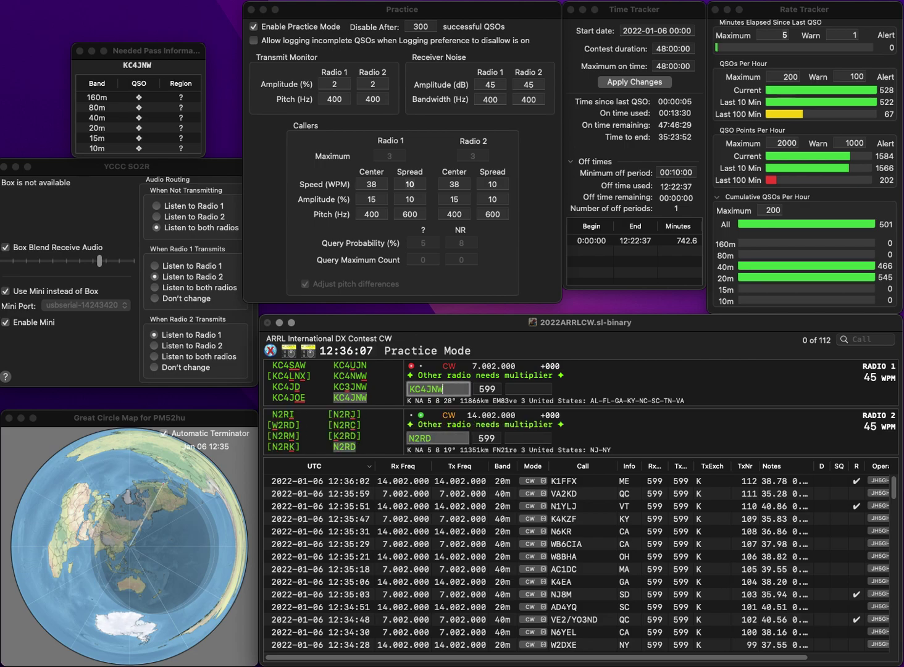
text(FL)
key(Return)
text(NJ)
key(Return)
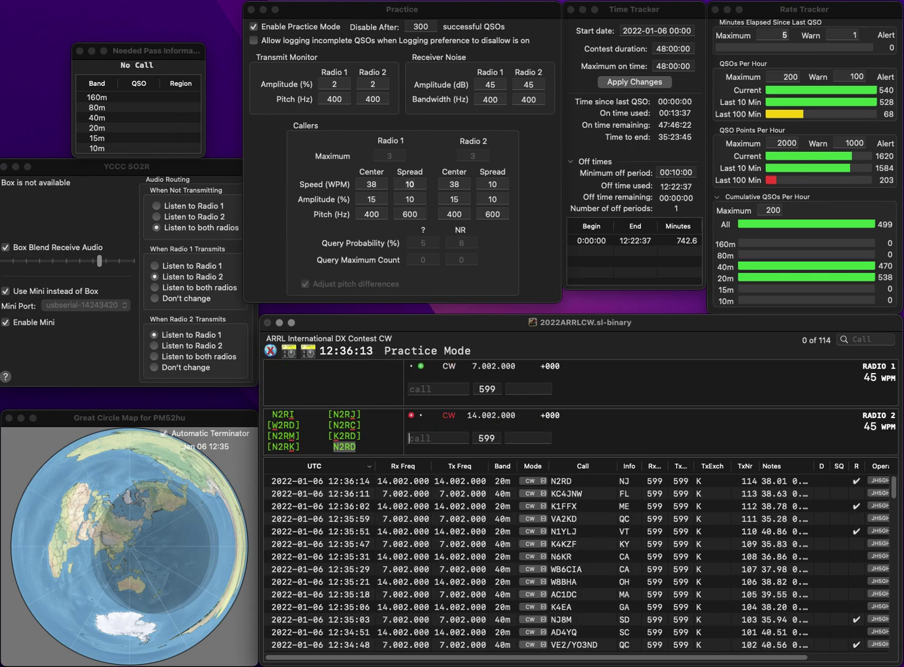
Call N2NT (corrected from N3NT) and W1DXH, then log W1DXH with RI and N2NT with NJ
text(N3NT)
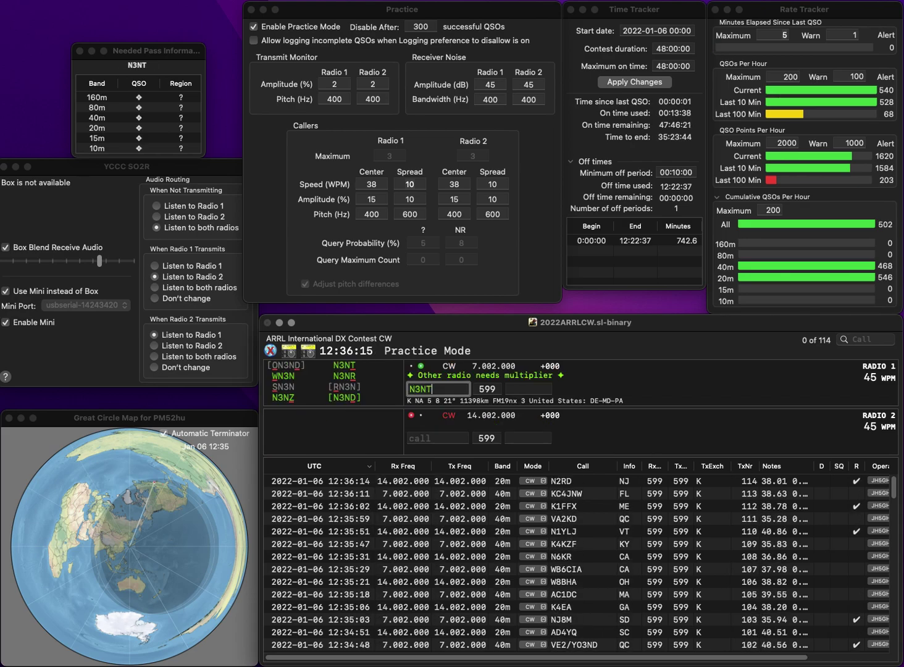
key(Return)
text(W1)
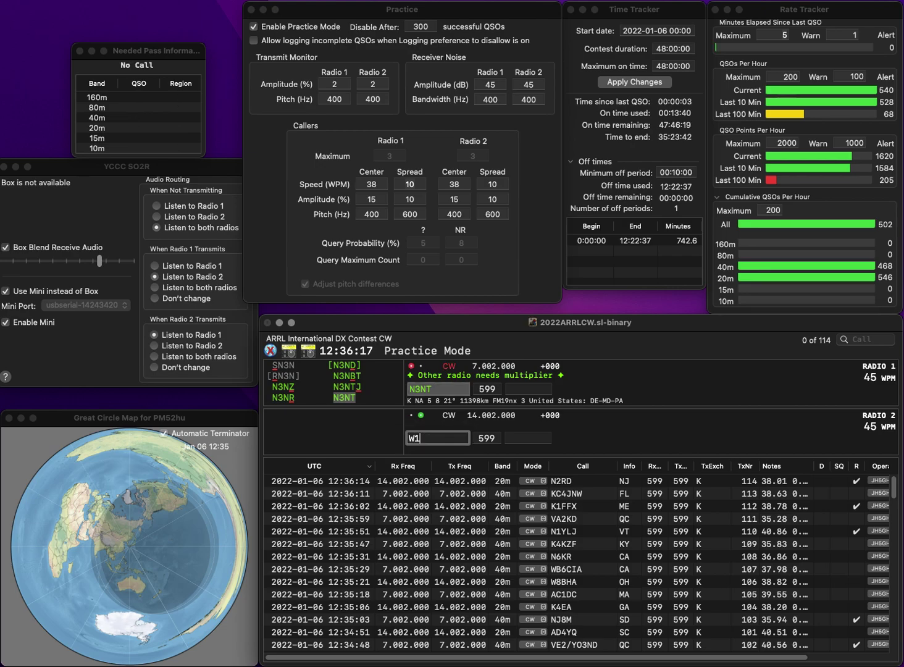
text(DXH)
key(Return)
key(Left)
key(Left)
key(BackSpace)
text(2)
key(Return)
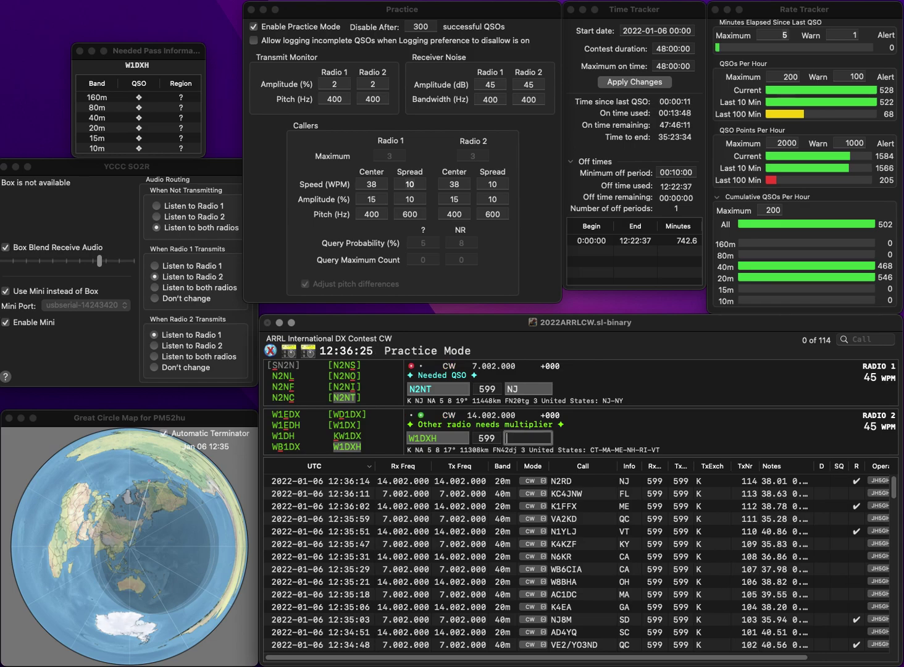
key(Return)
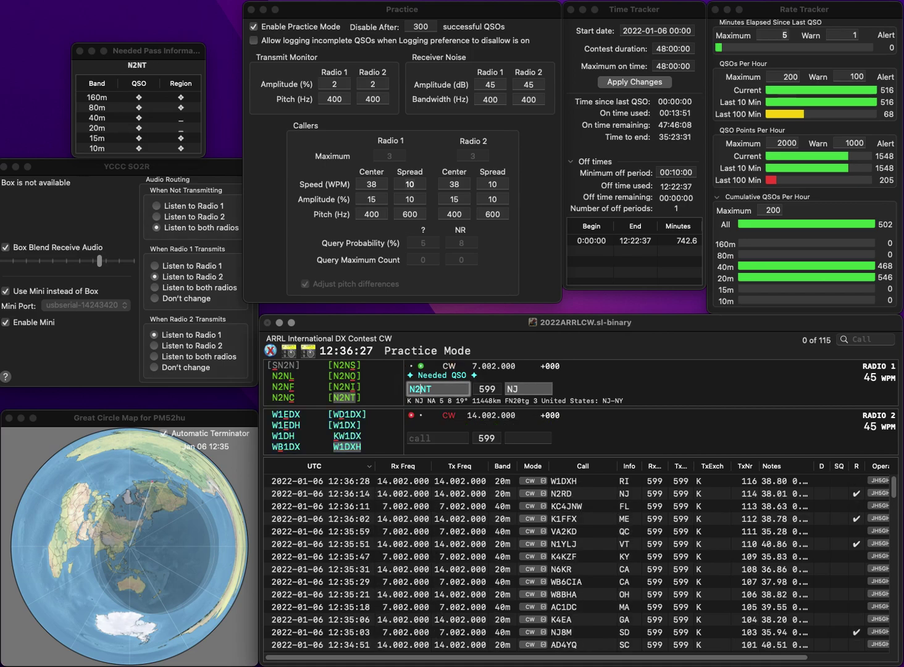
key(Return)
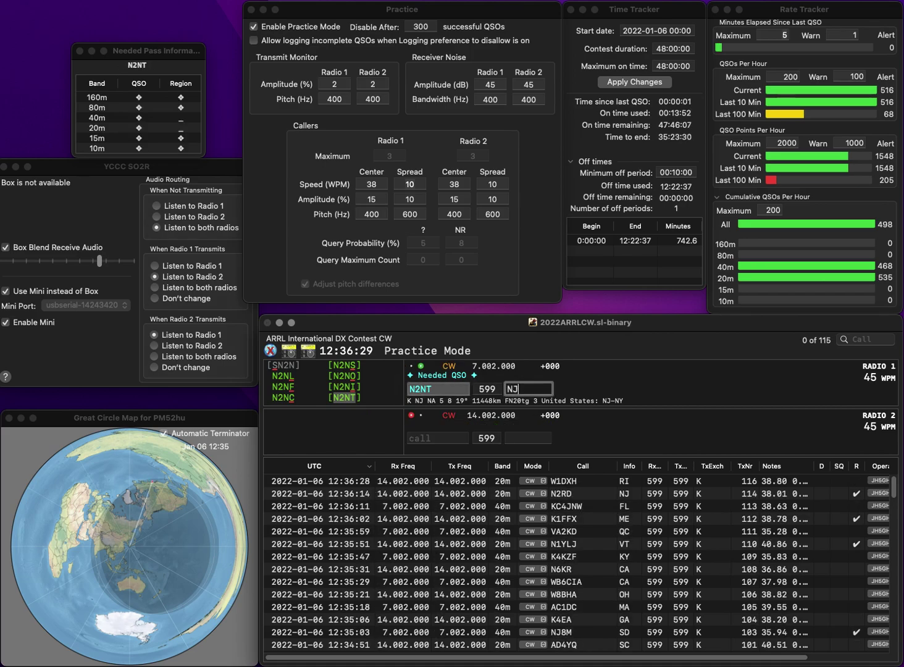
text(K8WFL)
key(Return)
text(N)
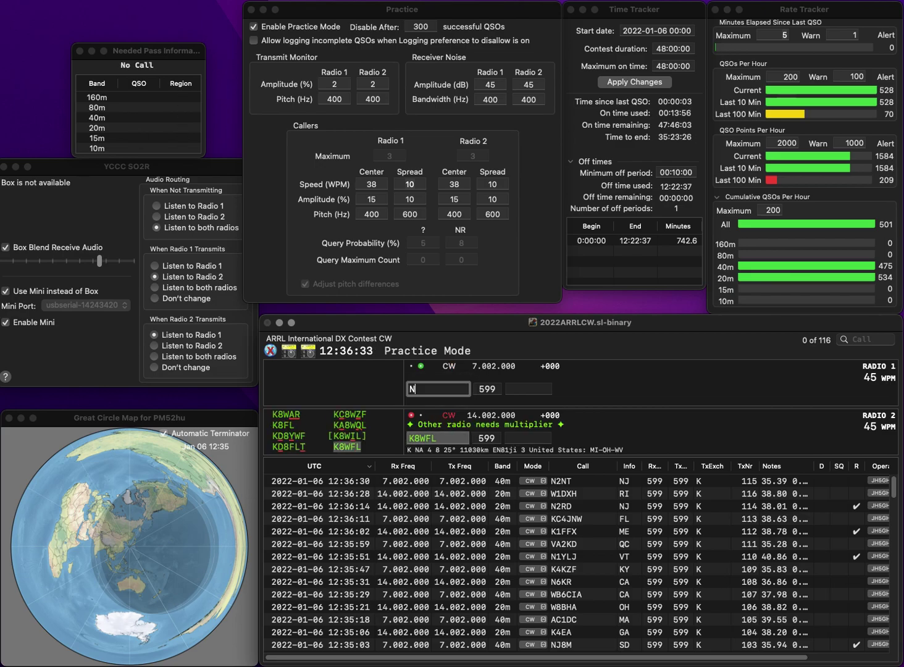
text(JHY)
key(Left)
key(Left)
key(Left)
text(7)
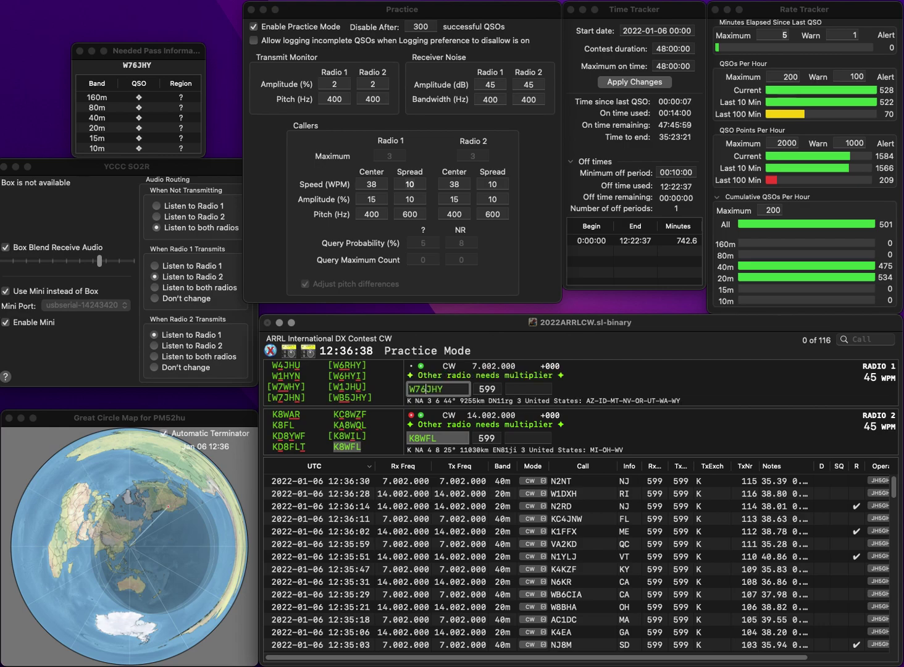
key(BackSpace)
text(7)
key(Delete)
text(W)
key(Return)
Log K8WFL with exchange MI and W7WHY with exchange OR
key(Tab)
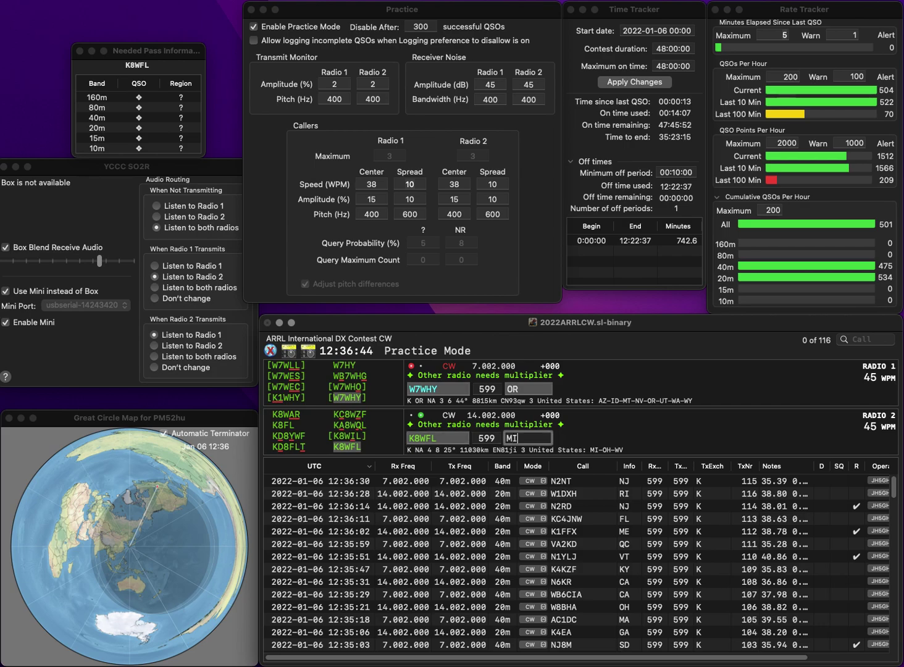
text(MI)
key(Return)
key(Tab)
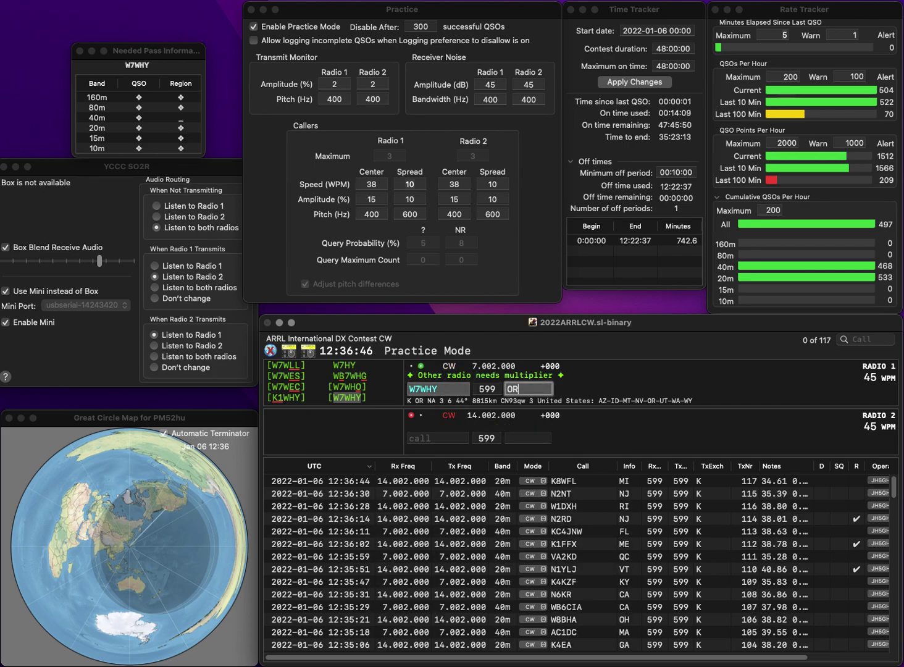
key(Return)
text(VE9FI)
key(Return)
text(NN4TT)
key(Return)
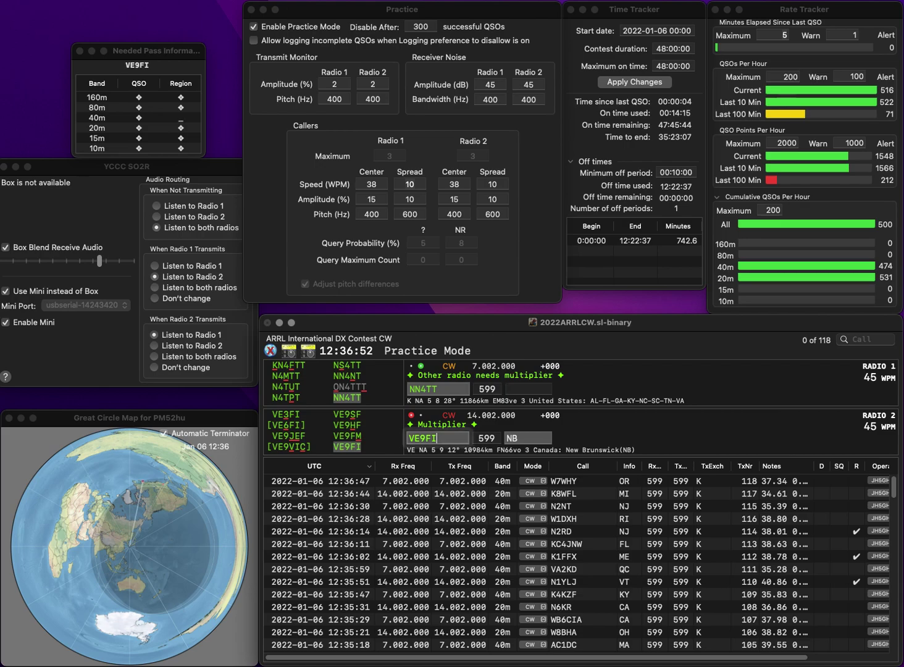
key(Tab)
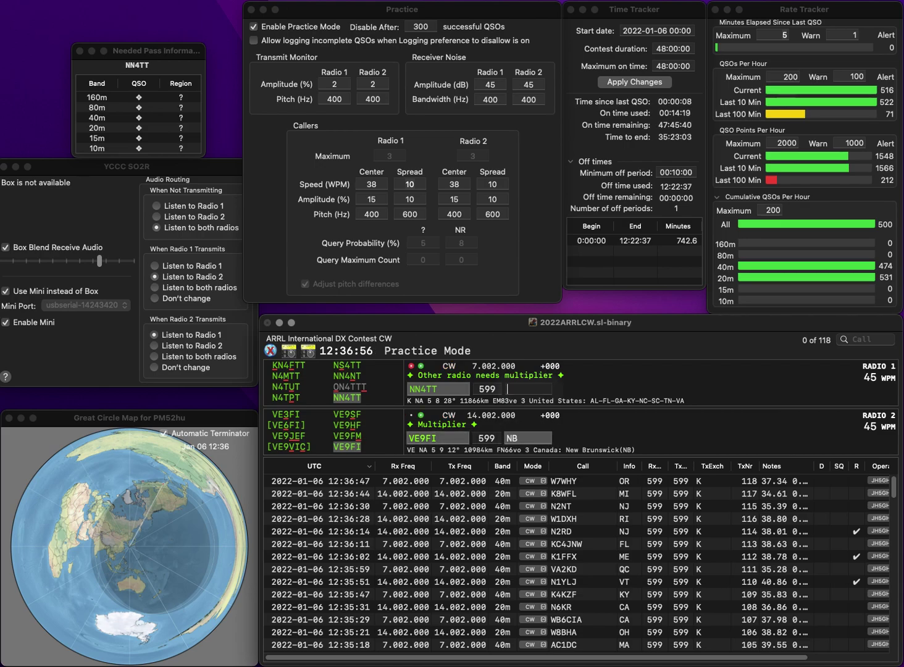
key(Return)
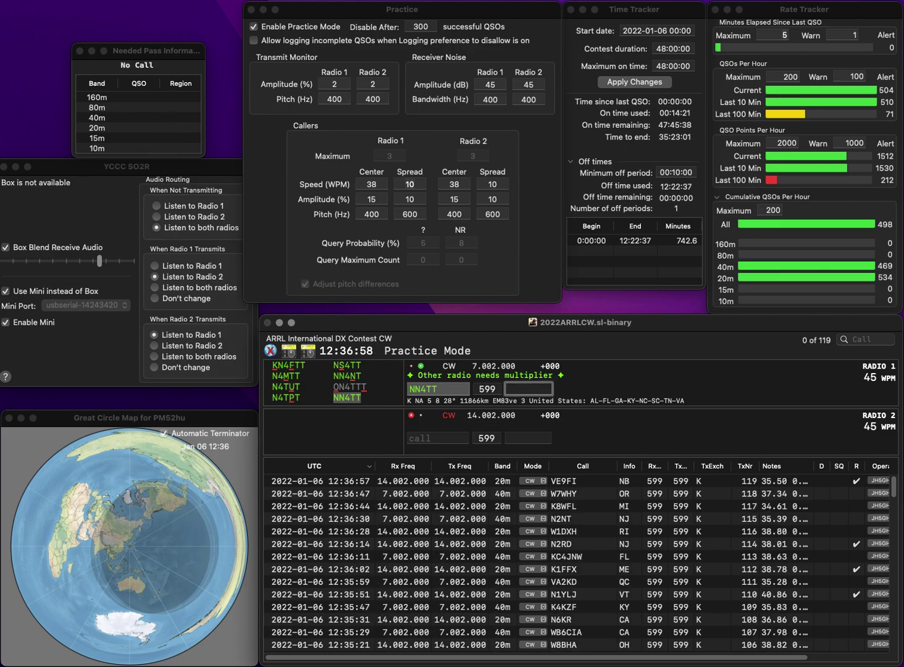
text(SC)
key(Return)
text(VA3QV)
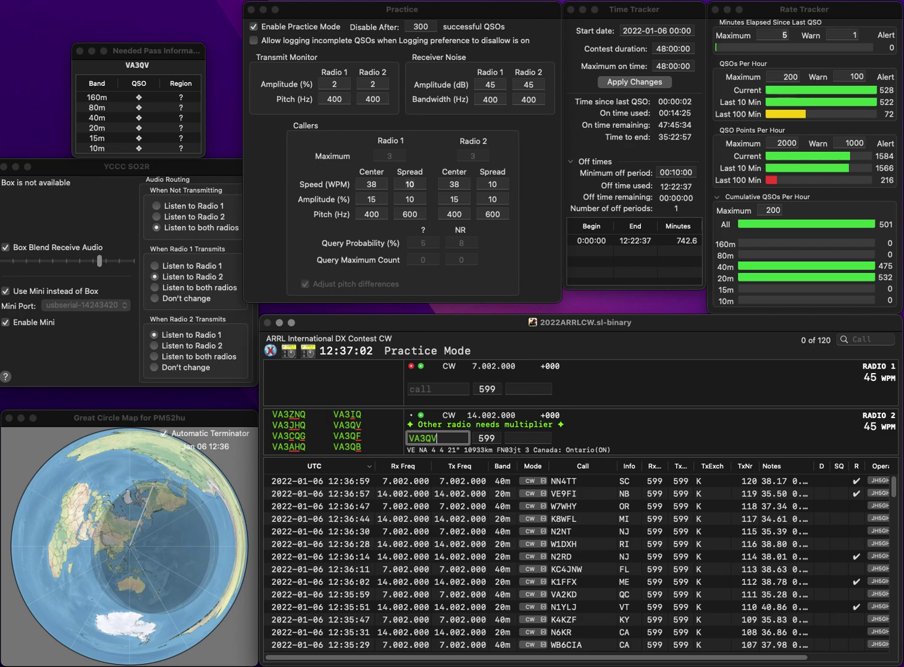
key(Return)
text(3QQ)
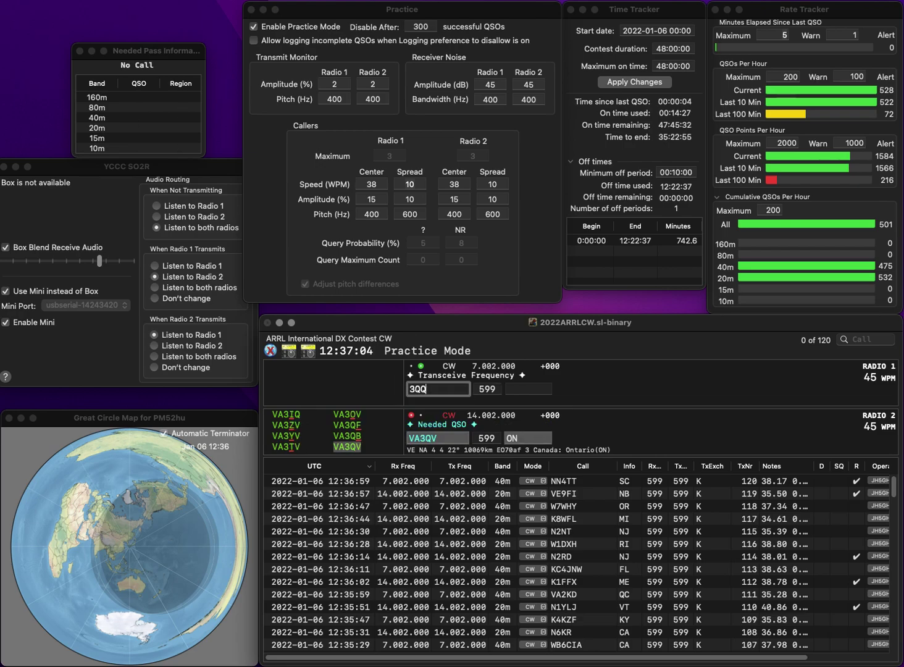
key(ctrl+a)
text(N)
key(Return)
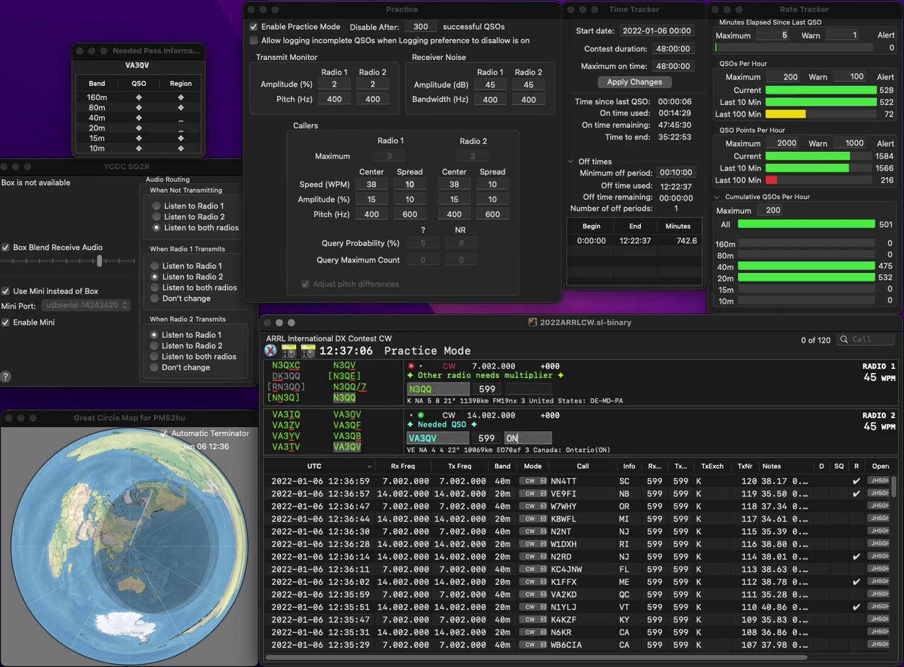
key(Return)
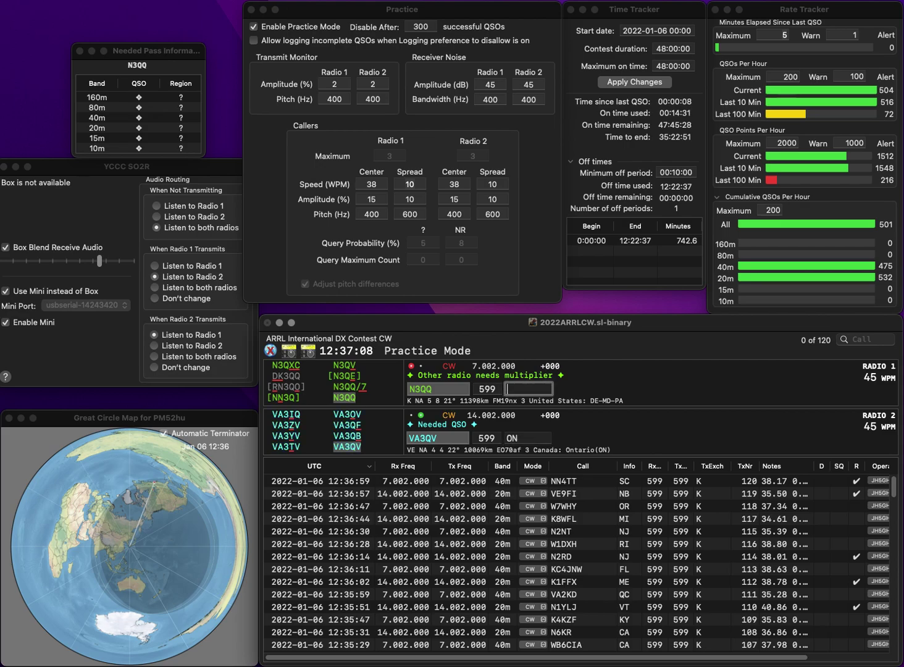
text(MD)
key(Return)
Enter WW4L and WA4VZI, correct them to WW5L and WA5VZI, and log WW5L with MS
text(W)
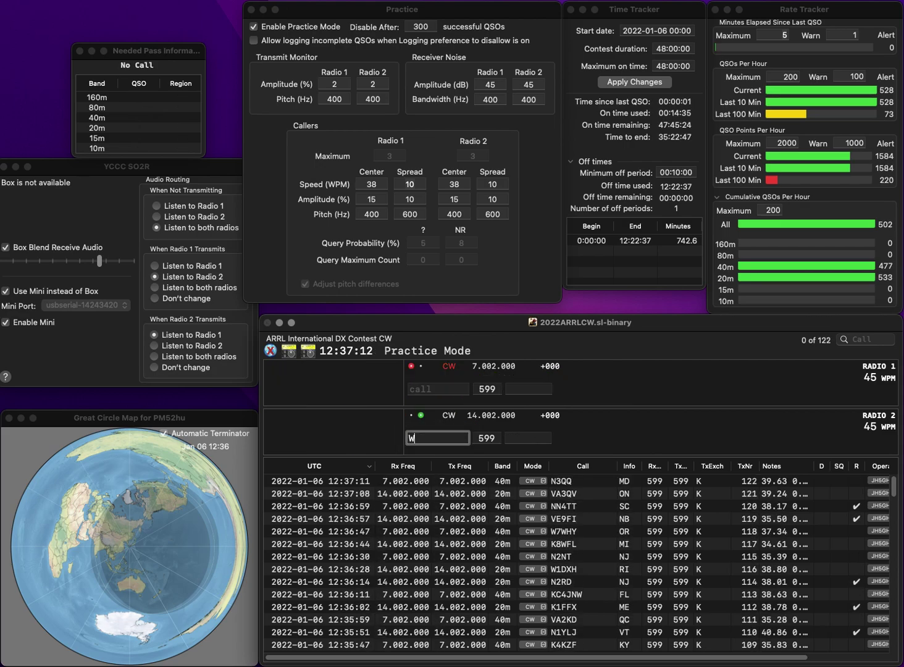
text(W4L)
key(Return)
text(W)
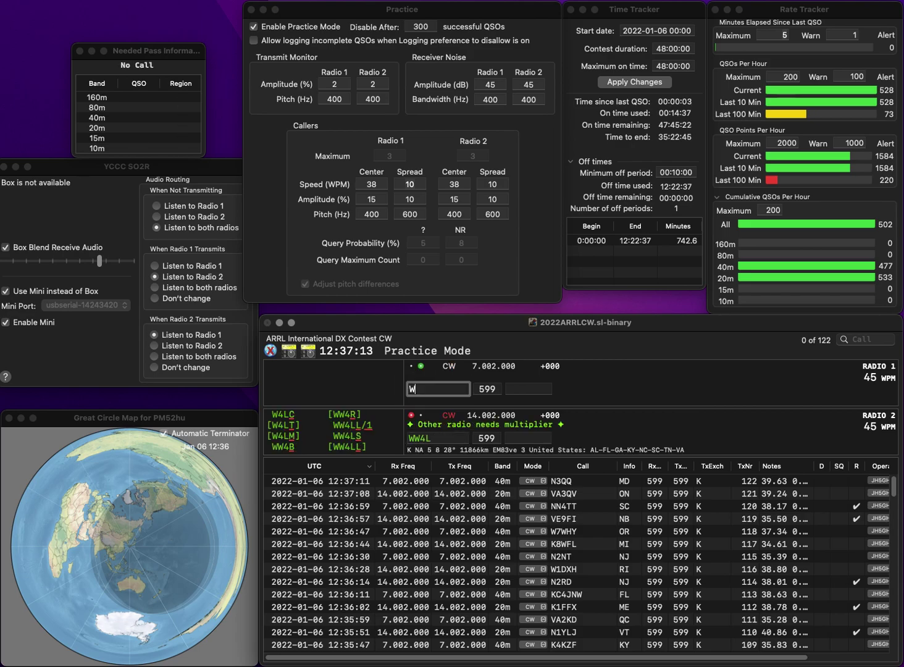
text(A4VZI)
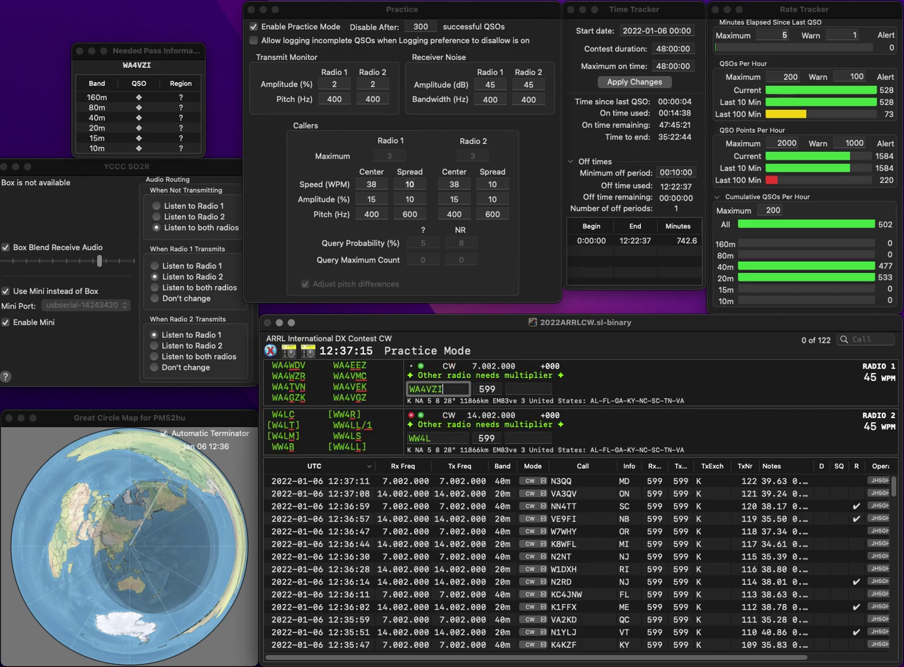
key(BackSpace)
text(5)
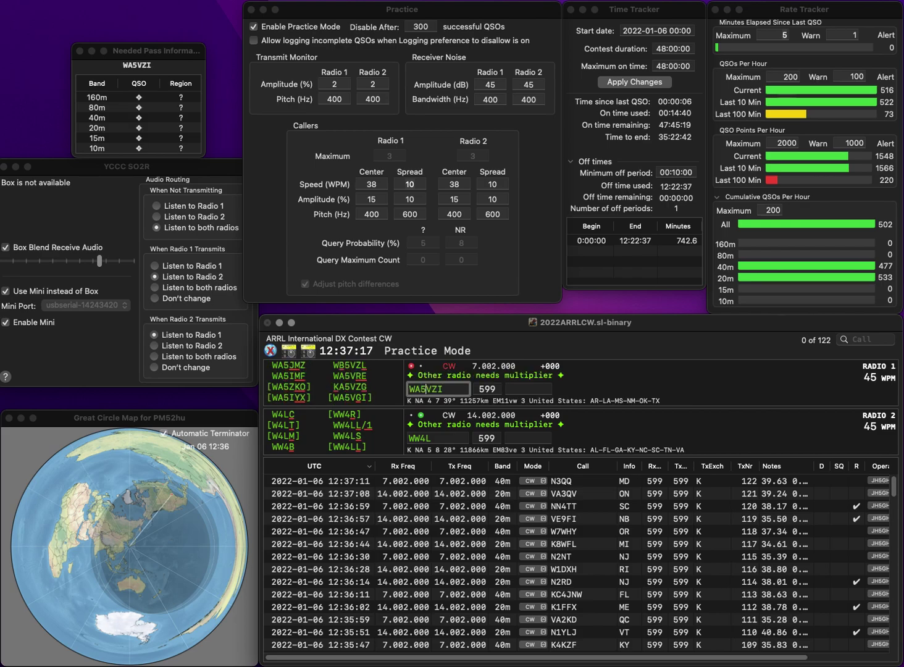
key(Return)
key(BackSpace)
text(5)
key(Return)
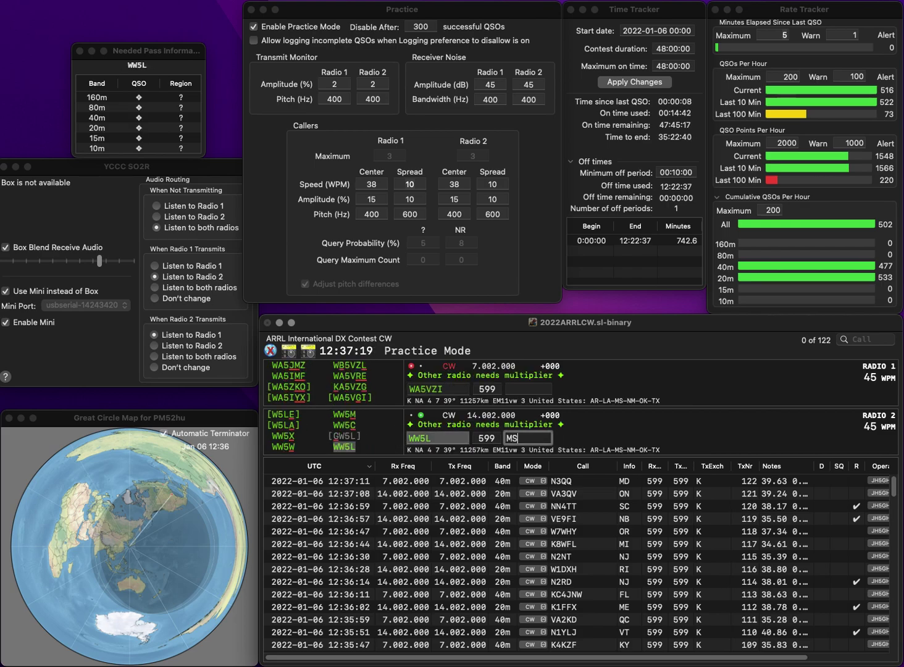
text(MS)
key(Return)
key(Right)
key(BackSpace)
text(G)
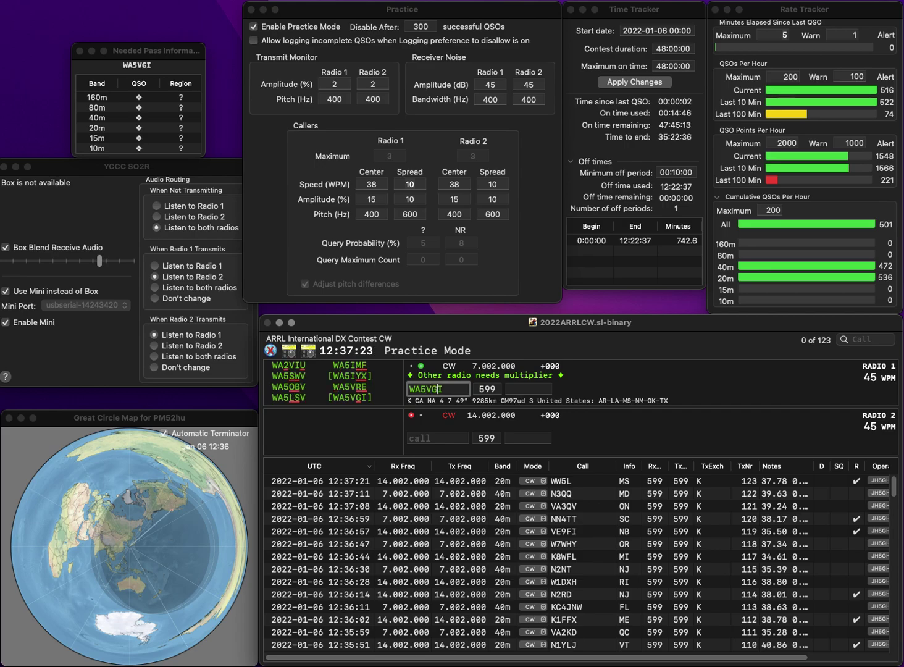
key(Return)
text(KK)
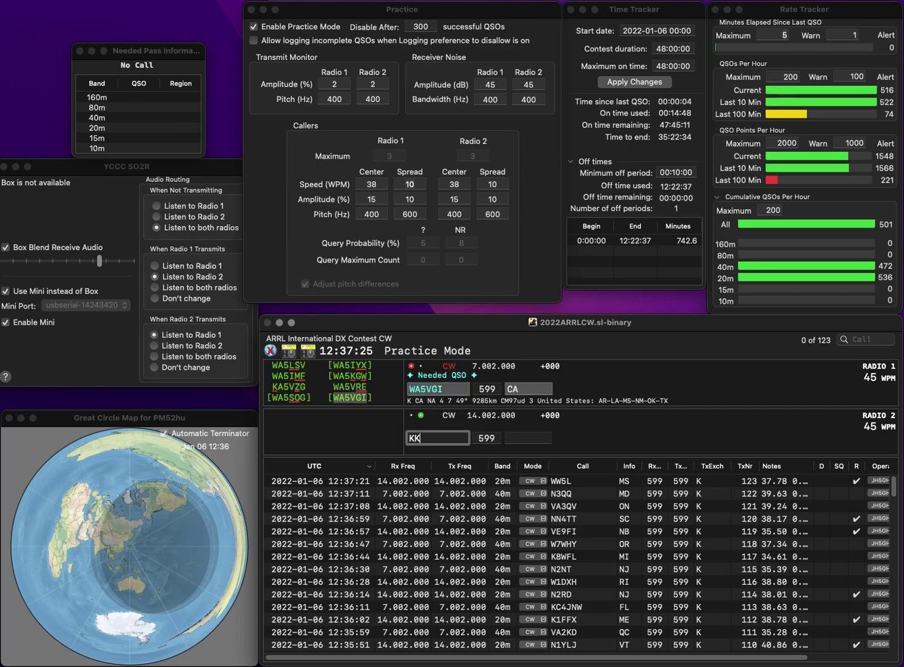
text(4WPR)
key(Return)
key(Tab)
key(Return)
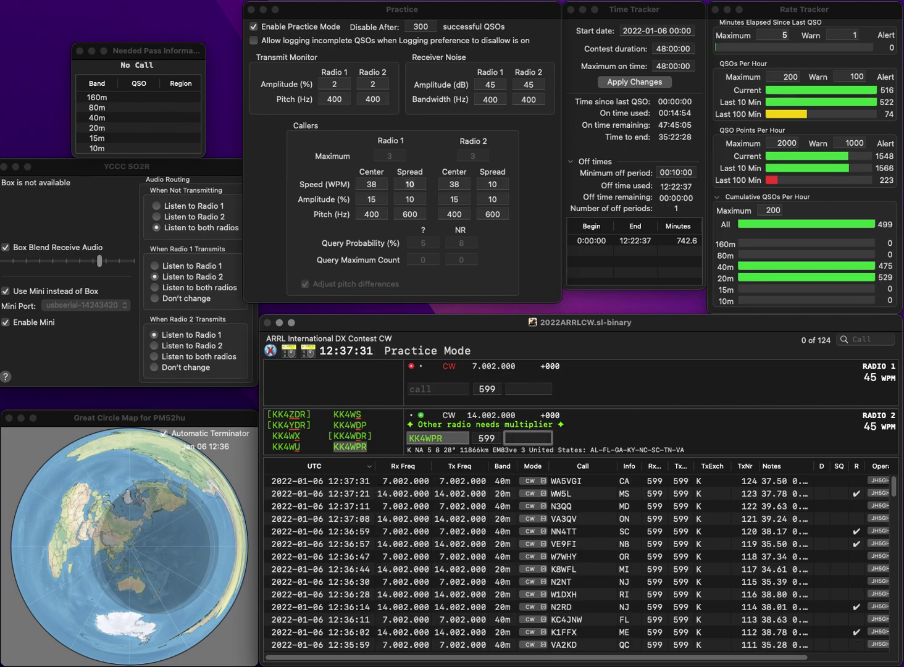
text(TN)
key(Return)
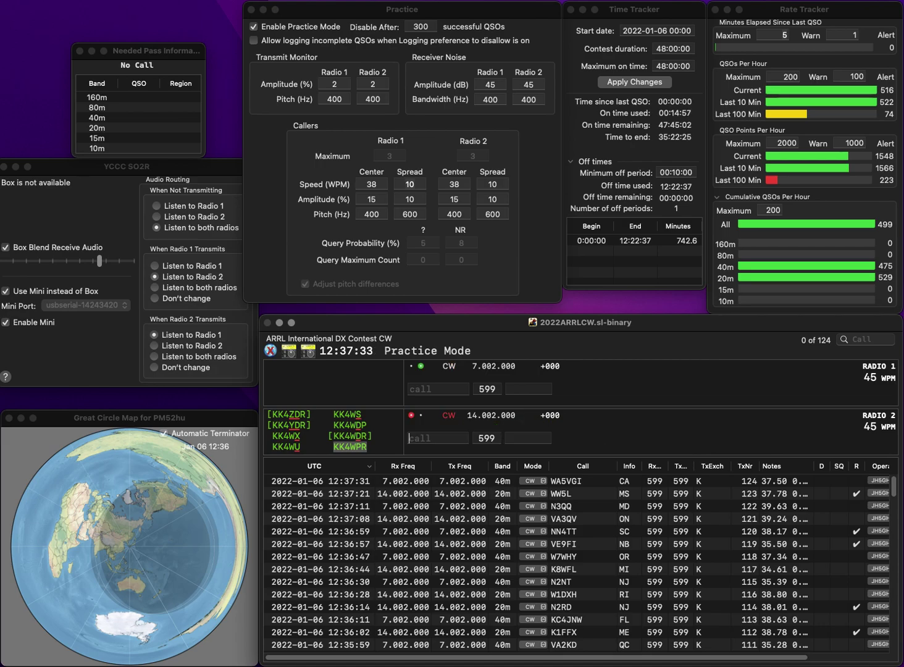
text(W1HFP)
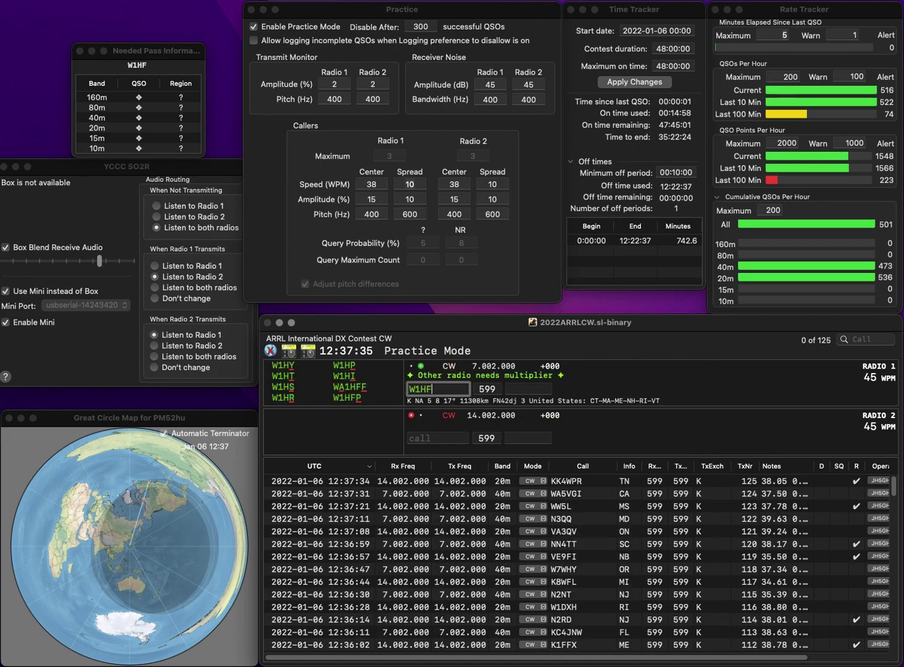
key(Return)
text(W0OS)
key(Return)
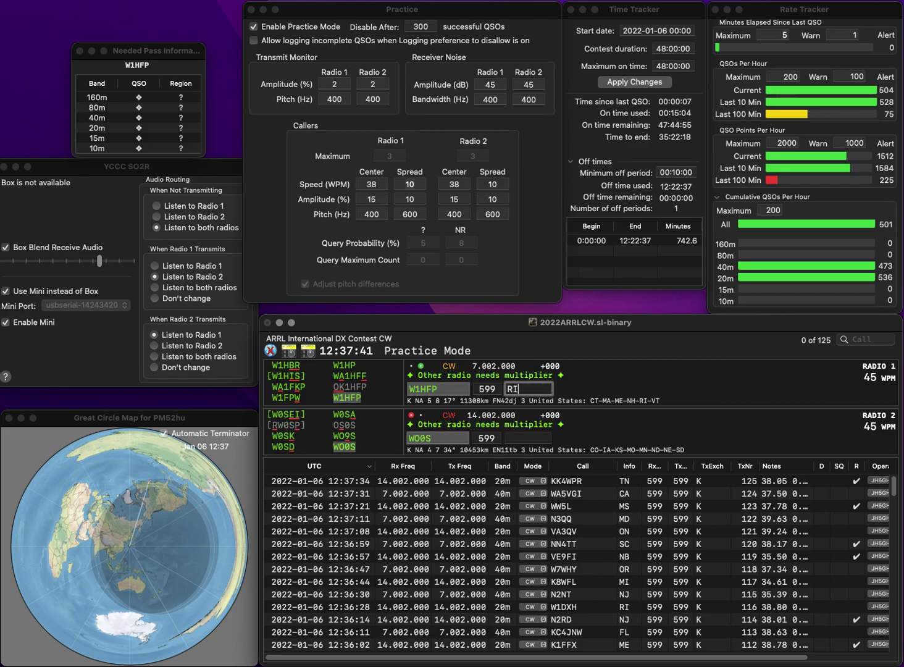
text(RI)
key(Return)
text(M)
key(Return)
text(WA5SWN)
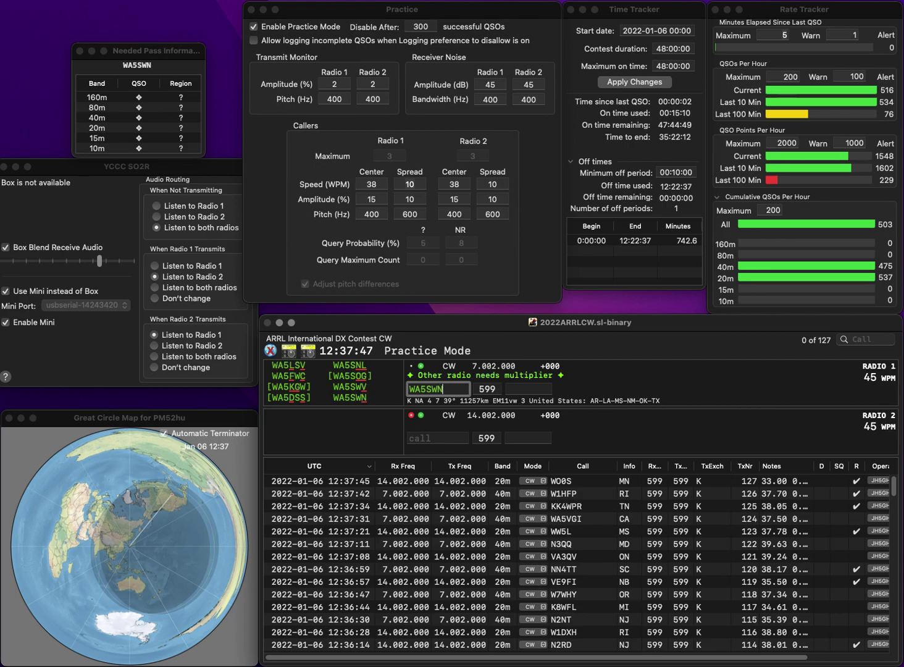
key(Return)
text(N)
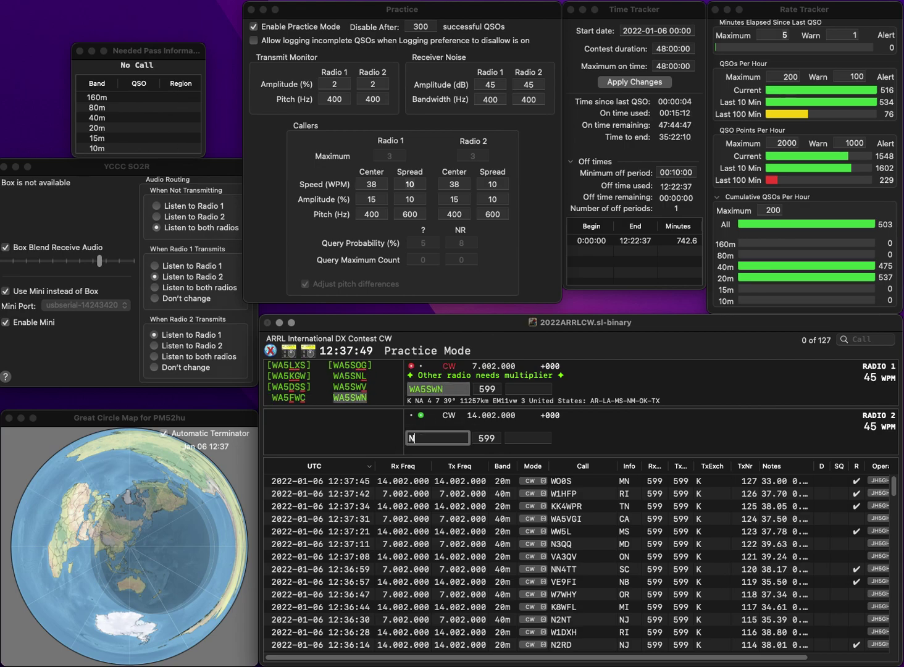
text(N)
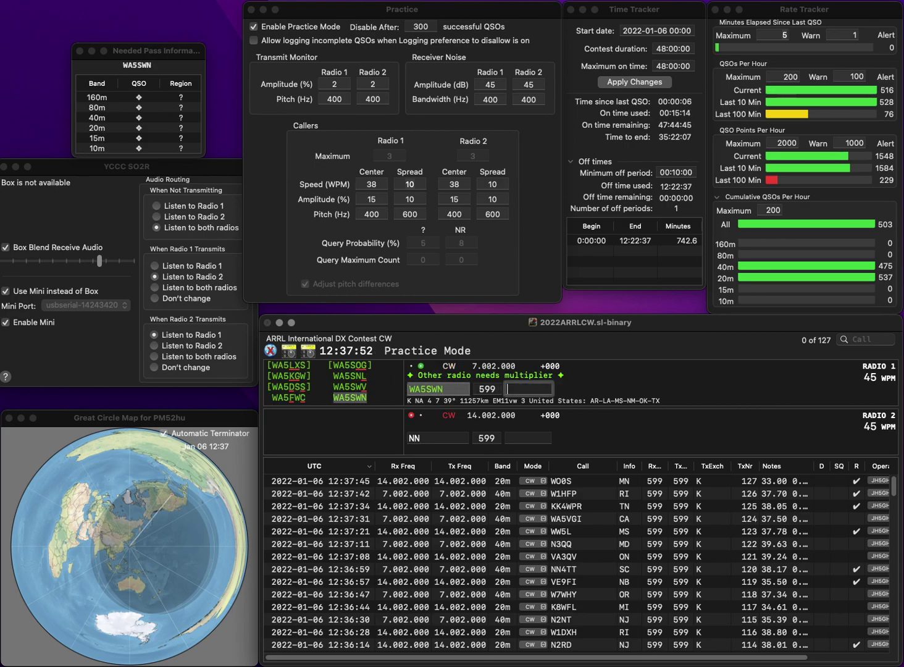
text(MS)
key(Return)
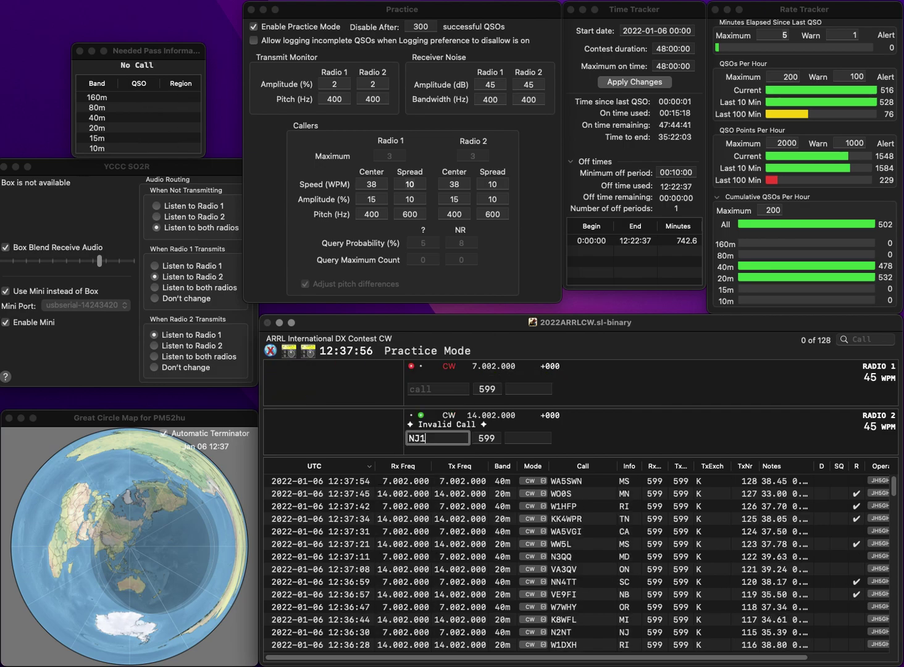
Fix the second radio's call and send the partial call NTT on Radio 1
key(BackSpace)
text(1)
key(Return)
text(TT)
key(Left)
key(Left)
text(N)
key(Return)
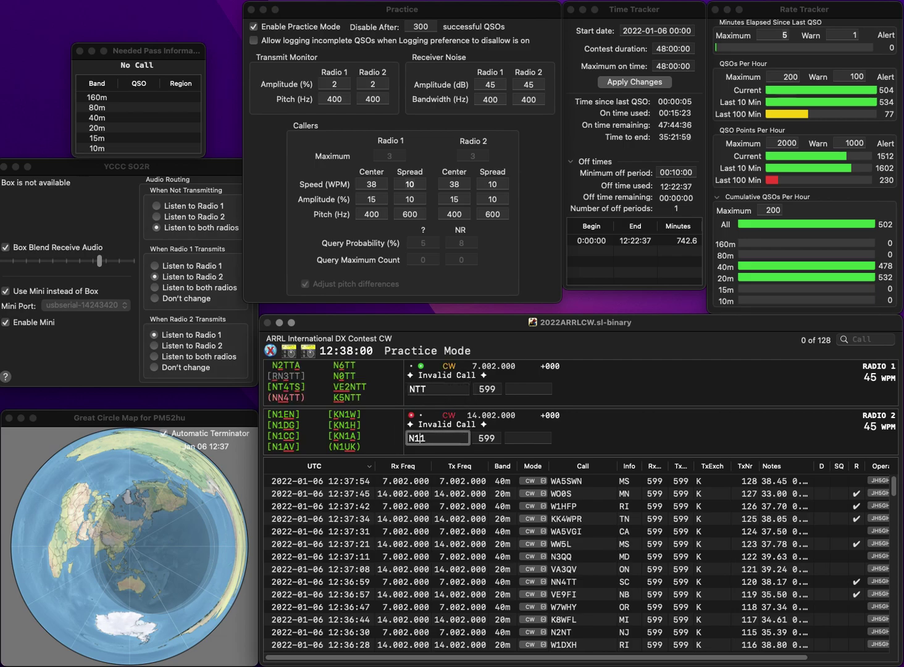
Replace the second radio's call with AF1N and send its exchange
key(Escape)
text(N)
key(BackSpace)
text(AF1T)
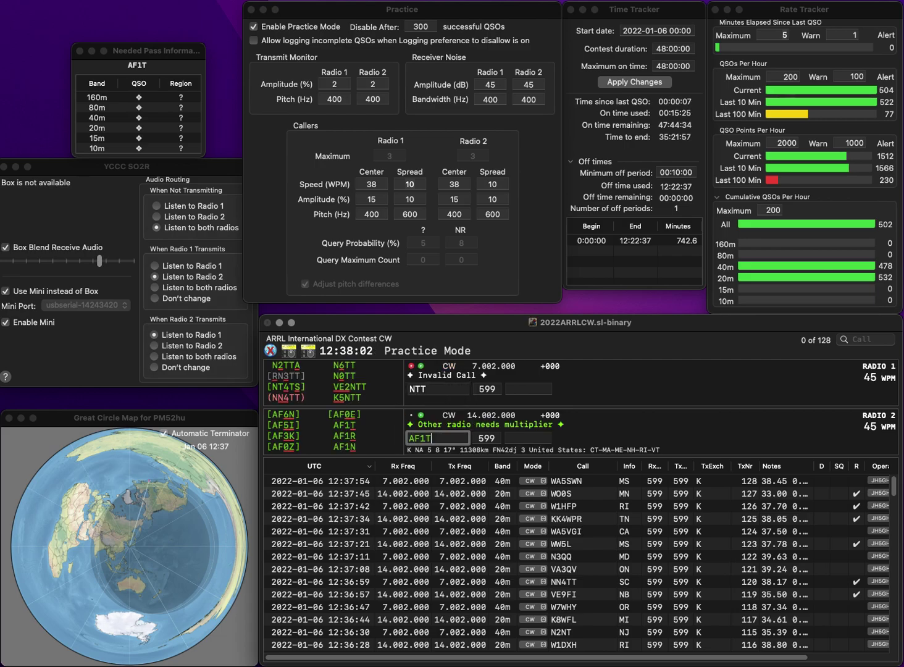
key(BackSpace)
text(N)
key(Return)
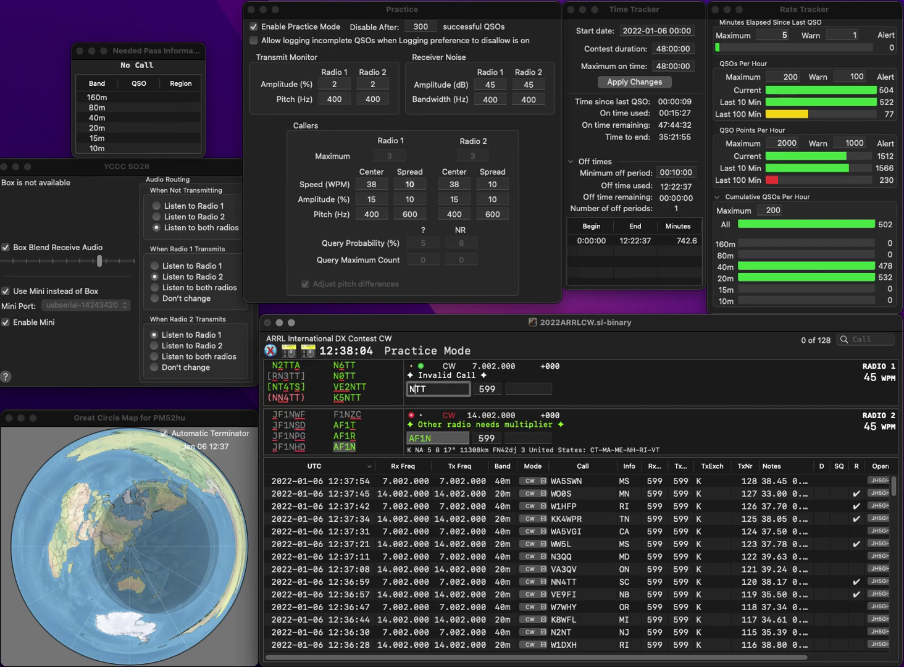
key(Left)
key(Left)
key(BackSpace)
text(NR1)
key(BackSpace)
text(6)
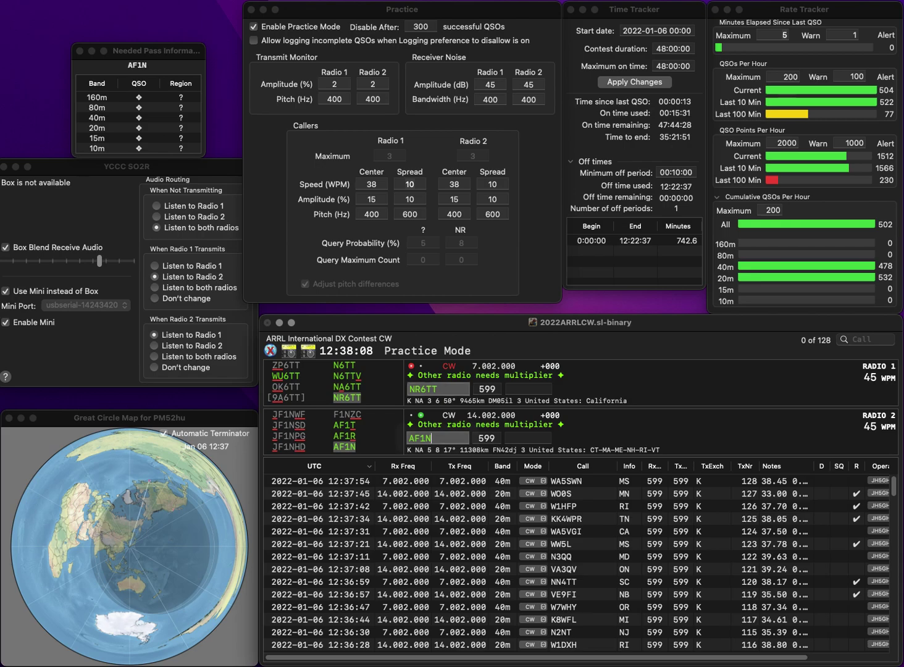
key(space)
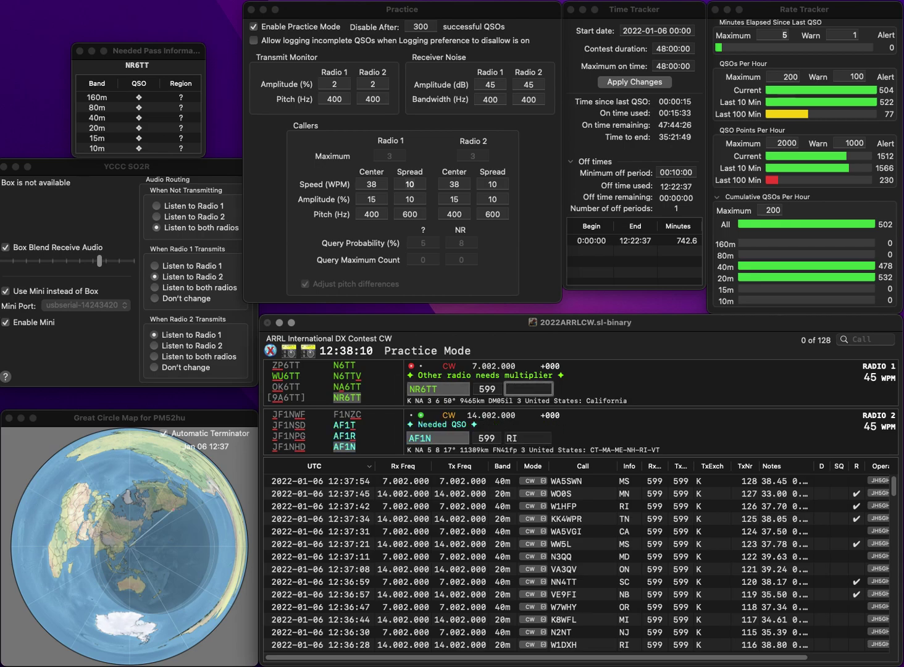
key(Return)
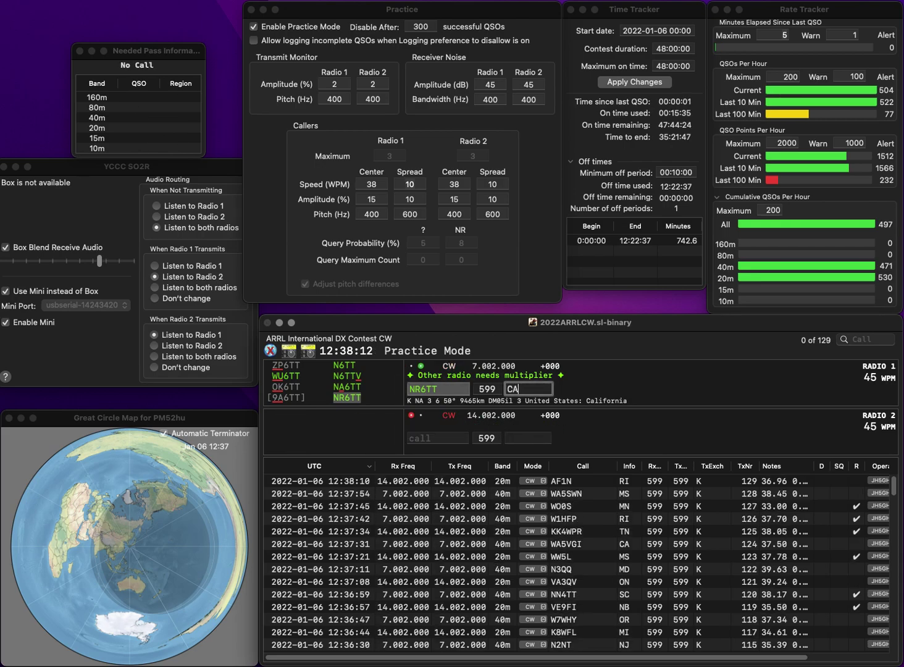
text(CA)
key(Return)
text(N)
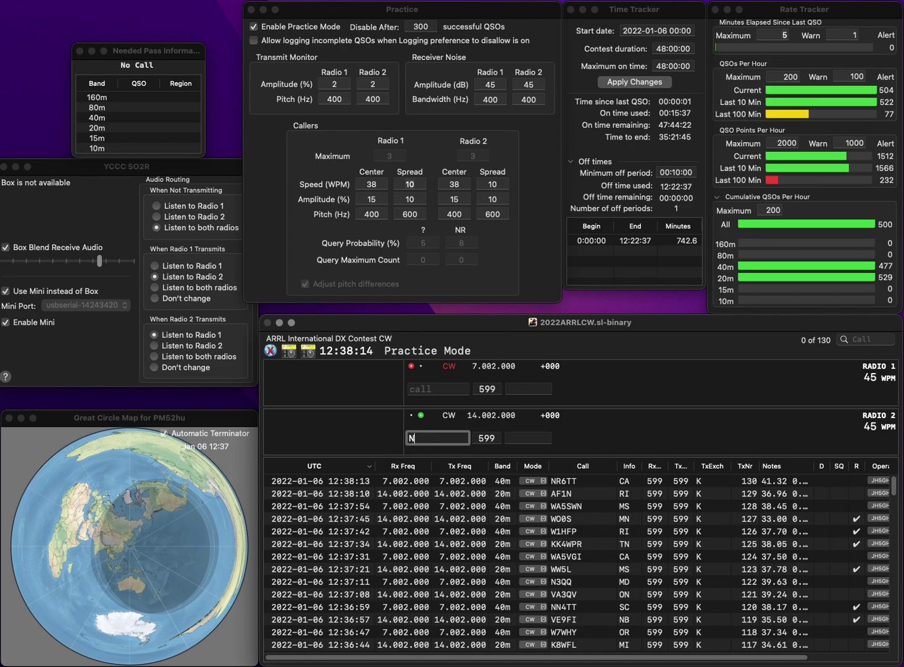
text(4HA)
key(Return)
text(K4SQC)
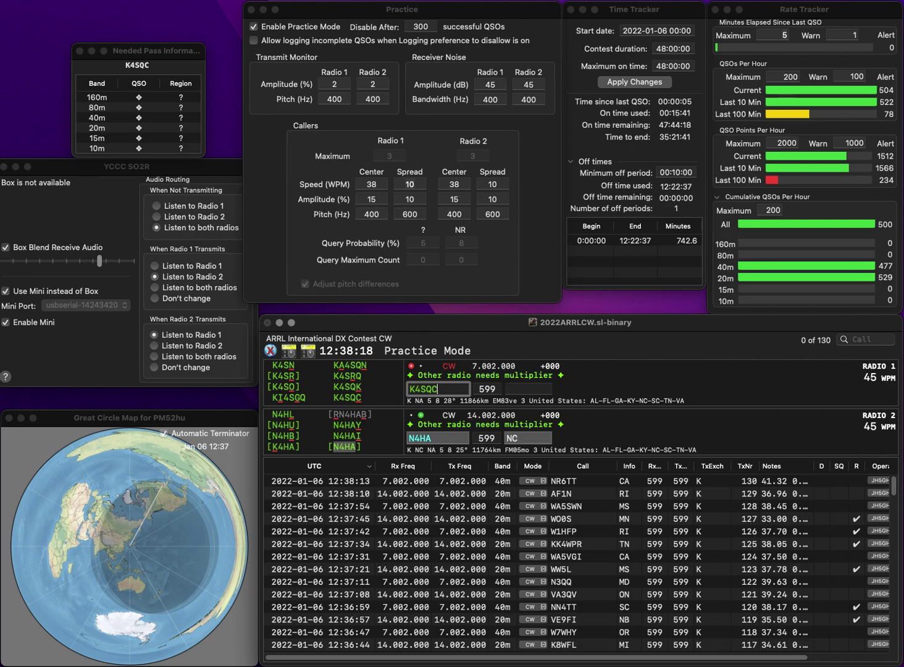
key(Return)
key(Return)
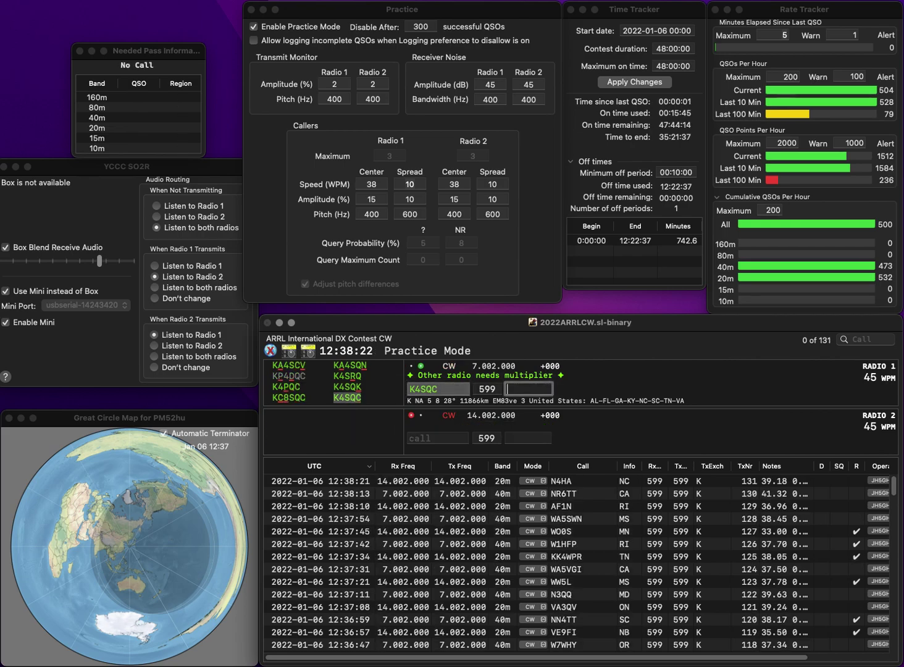
key(Return)
text(WE7G)
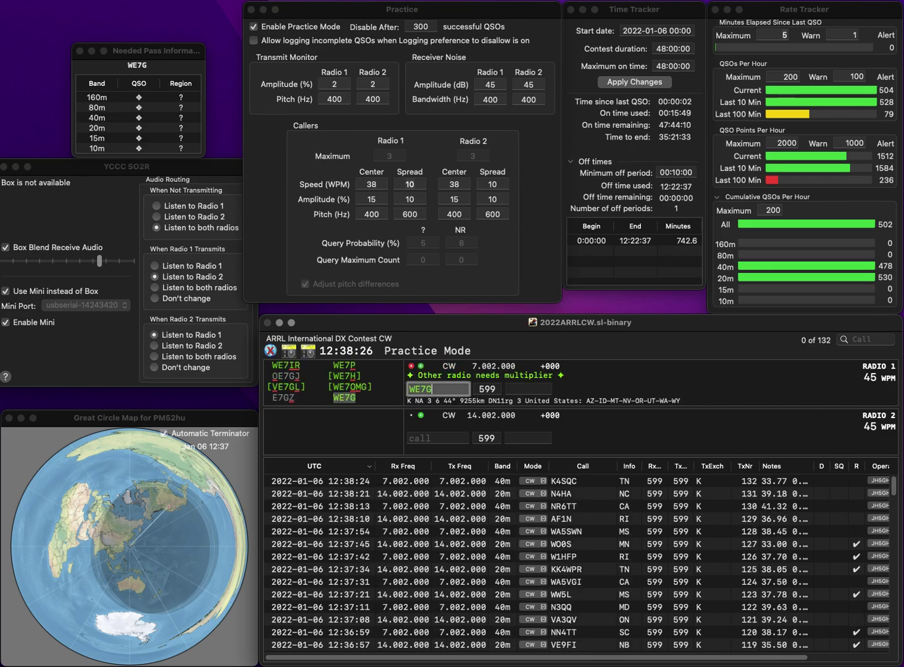
key(backslash)
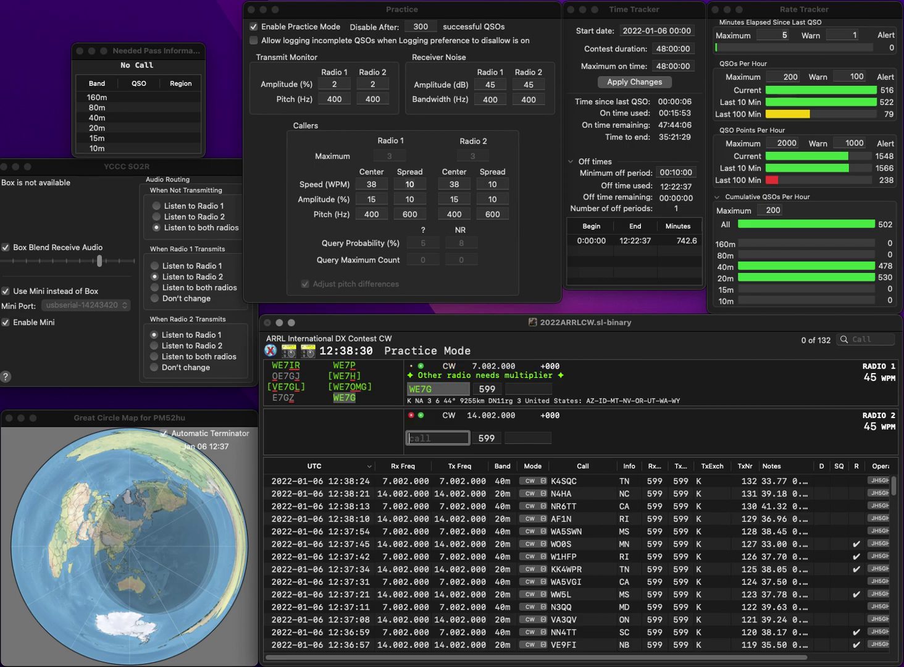
text(E7G)
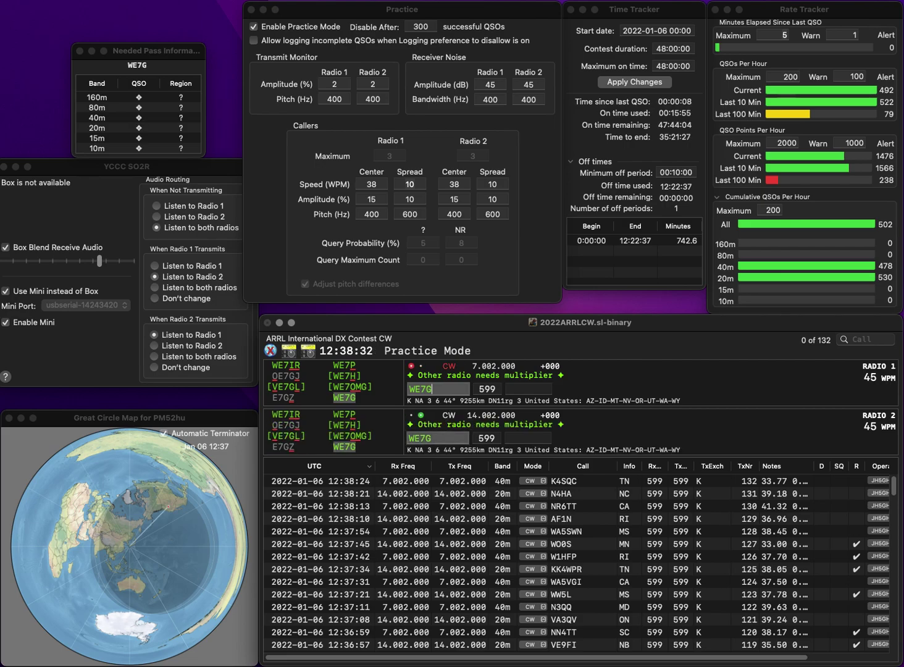
key(Escape)
text(WB)
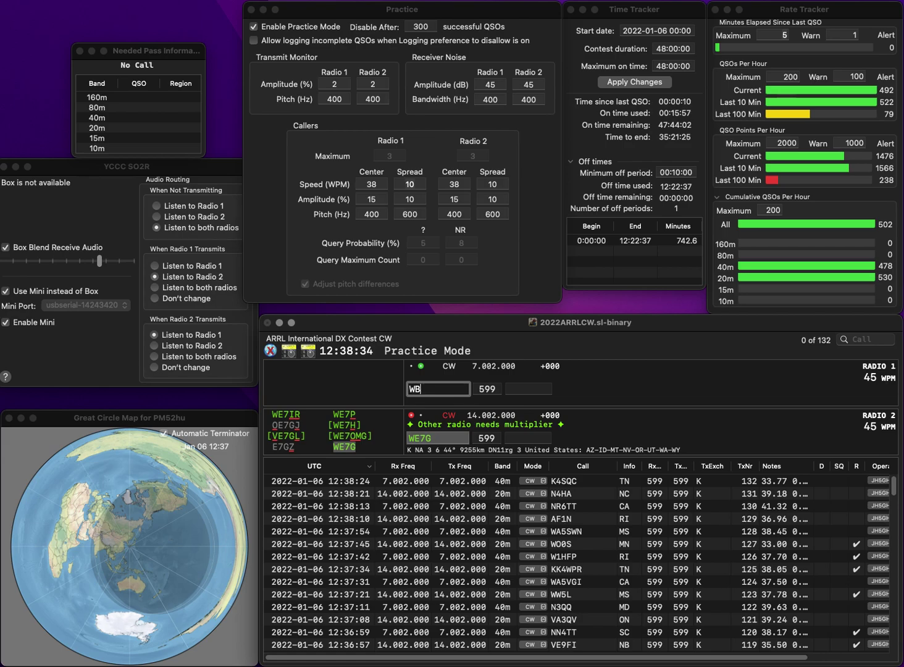
text(9RCE)
key(Tab)
key(space)
text(ID)
key(Return)
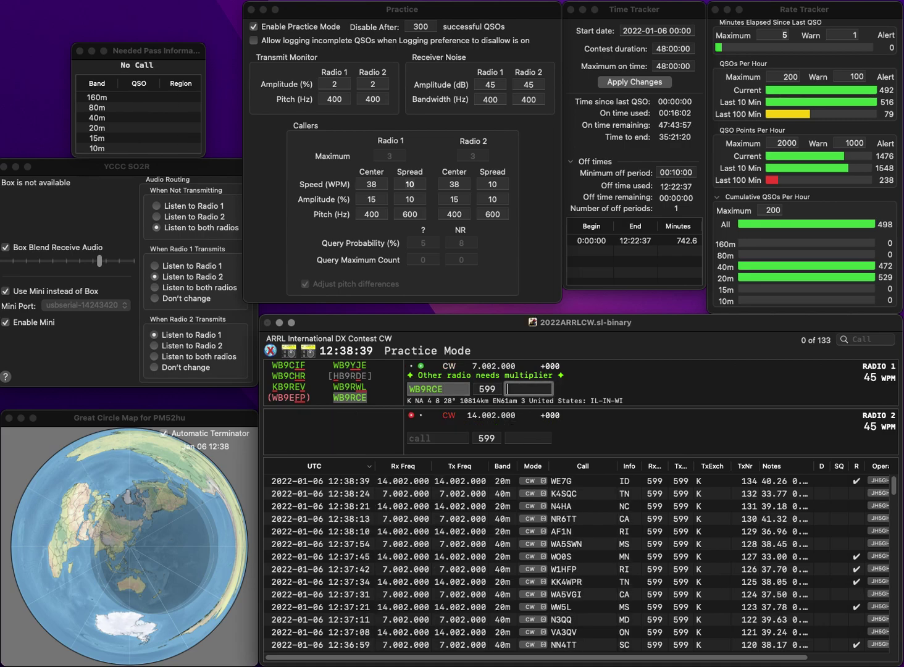
text(IN)
key(Return)
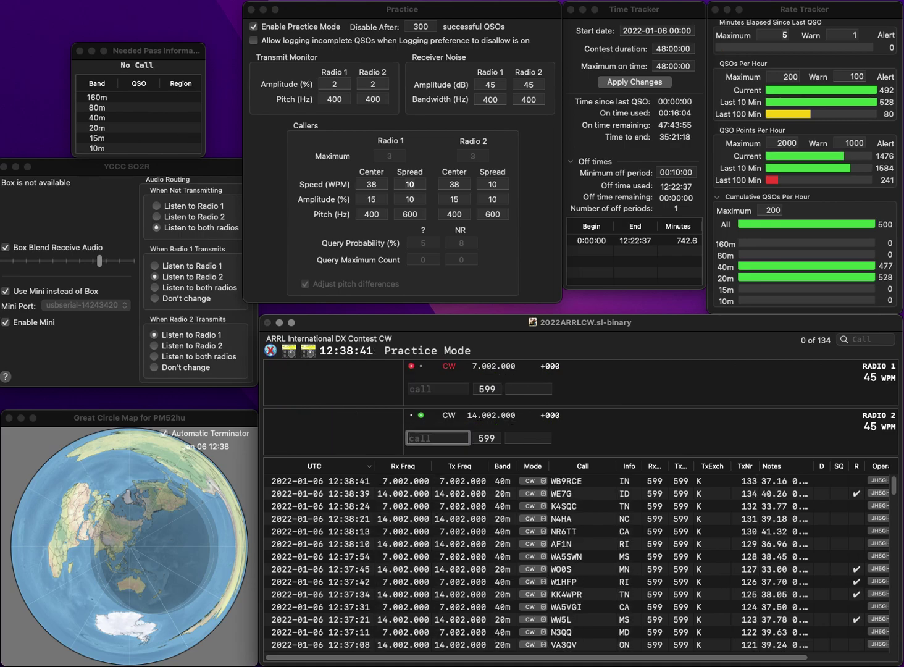
Log K4ML (AL) and NN9C (IL), correcting the 20 m call from NN8C
text(NN8C)
key(Return)
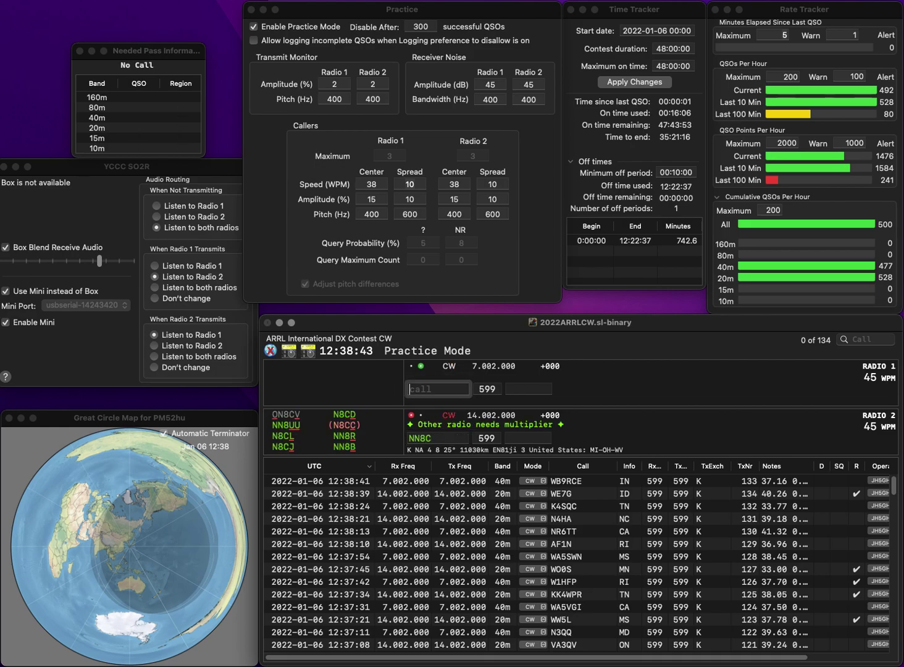
text(K4ML)
key(Return)
key(Delete)
text(9)
key(Return)
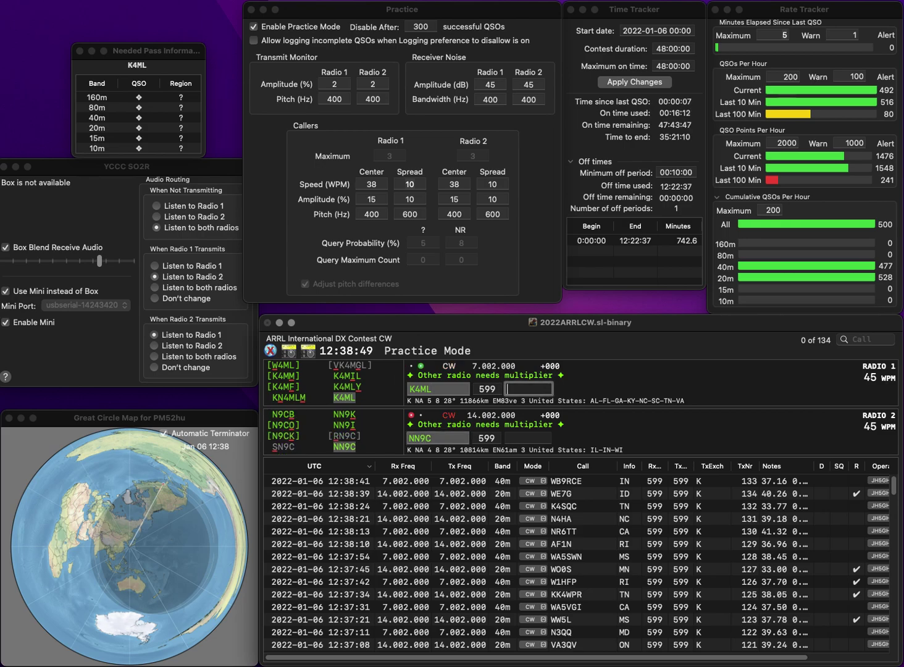
text(AL)
key(Return)
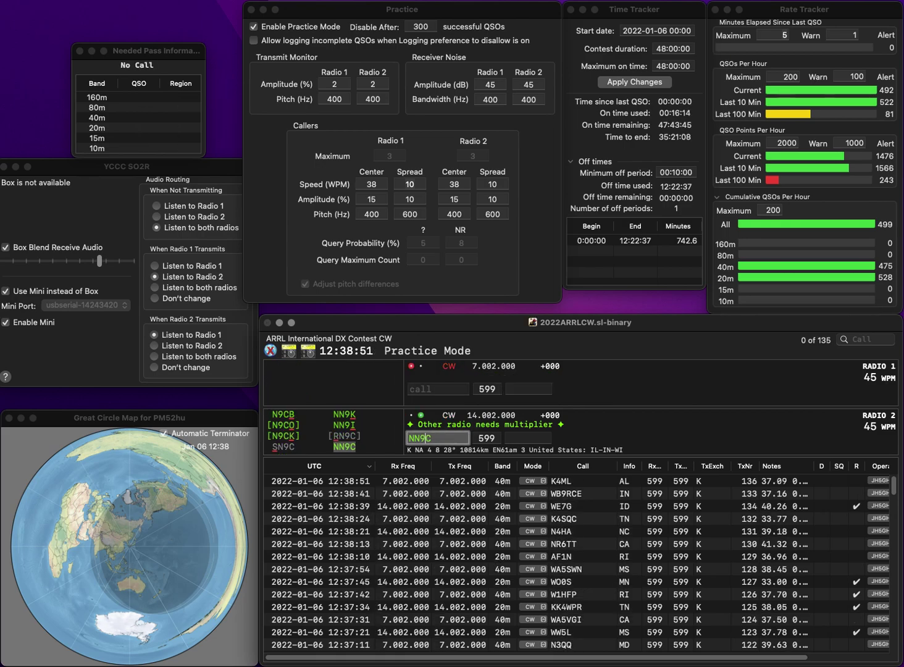
text(IL)
key(Return)
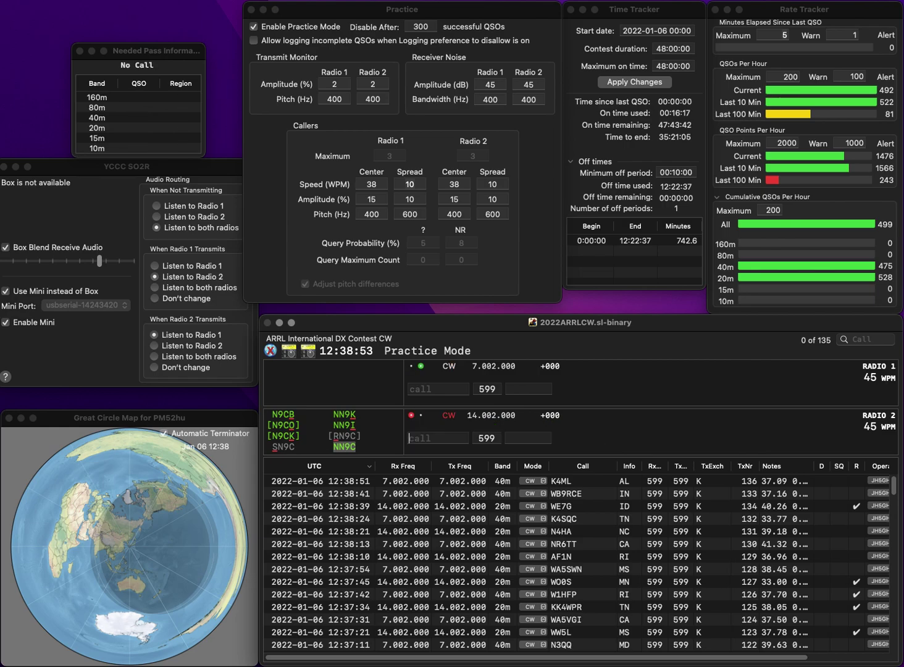
Log NM2A with exchange NJ and KN4VTT with exchange AL
text(NM2A)
key(Return)
text(KN4VTT)
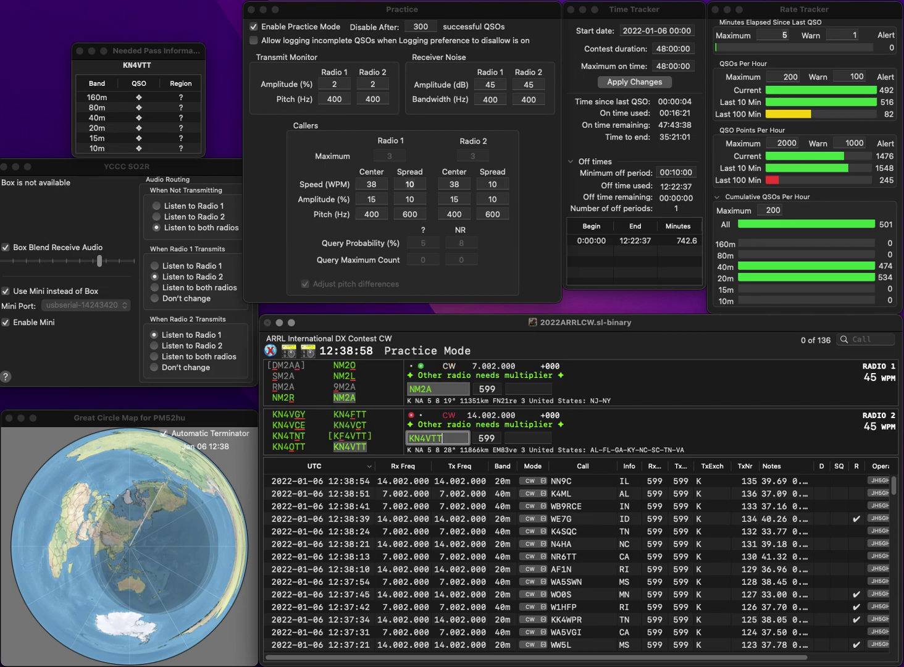
key(Return)
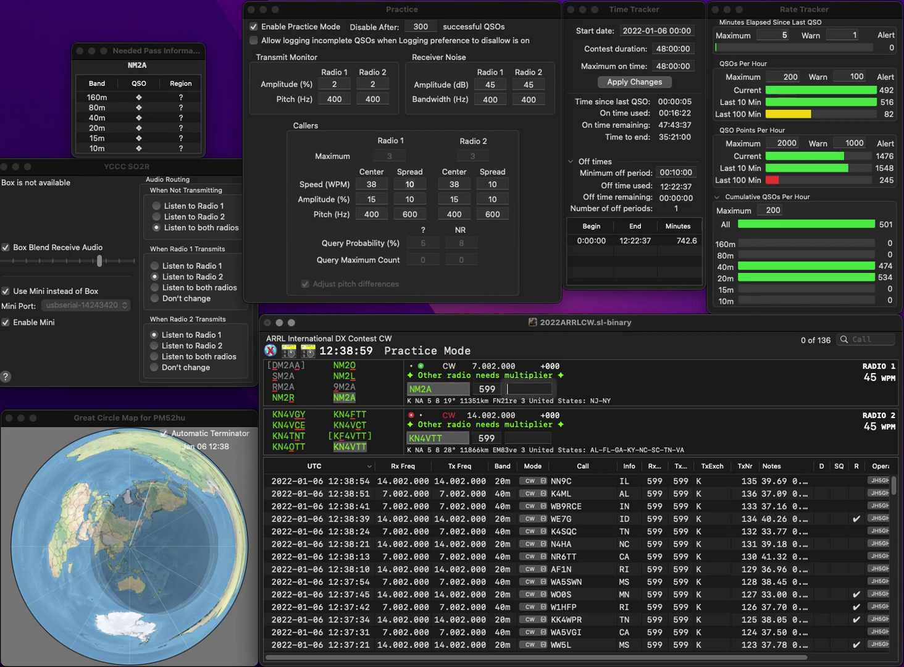
text(NJ)
key(Return)
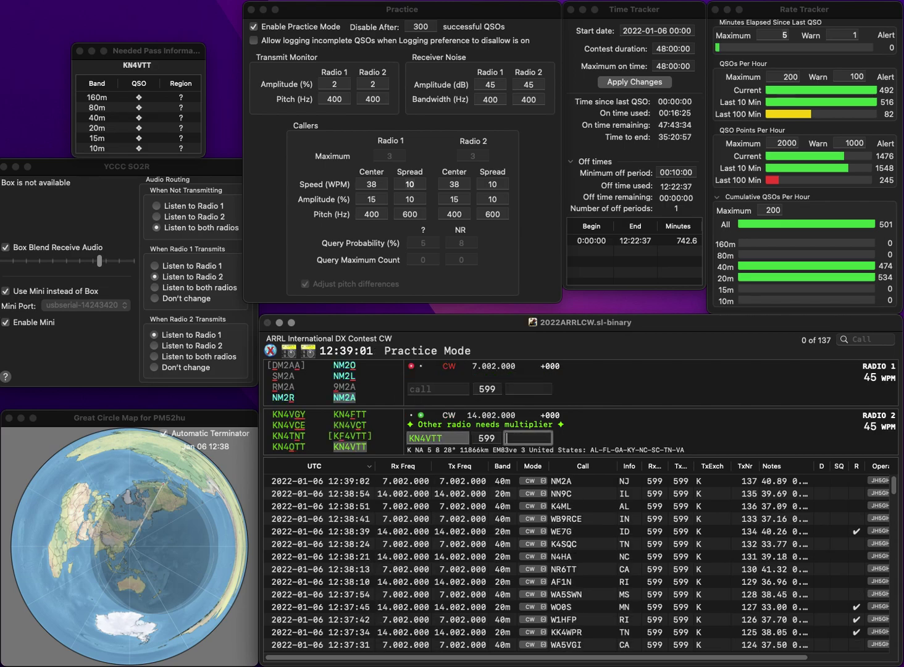
text(AL)
key(Return)
text(NS)
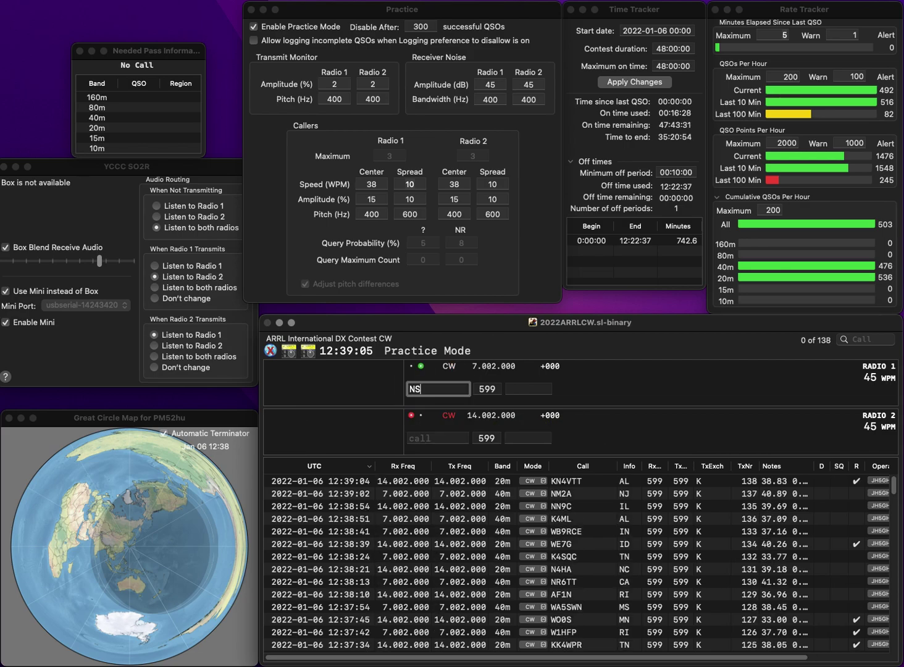
text(DJ/W)
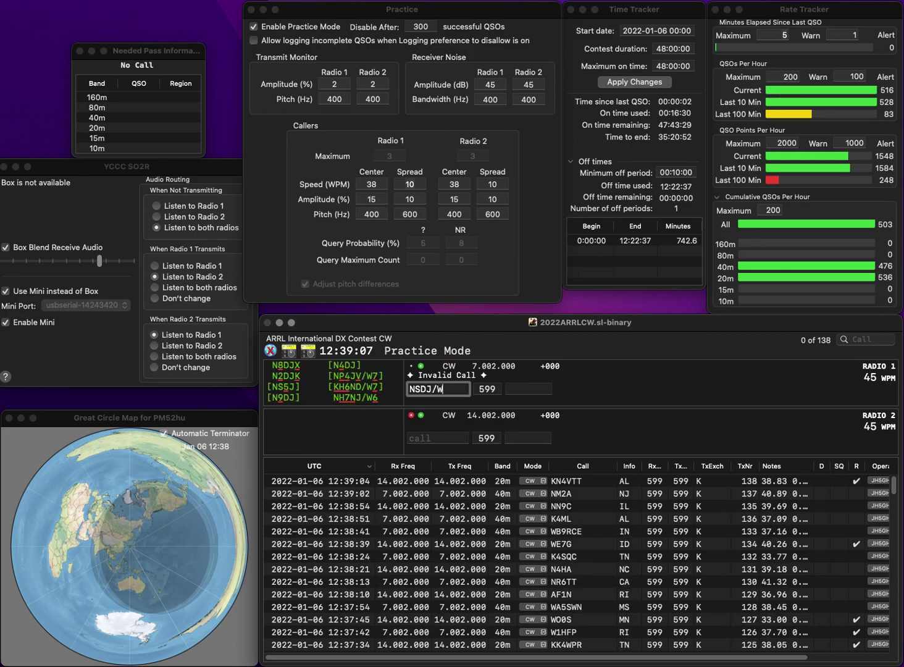
text(7)
text(H)
text(6)
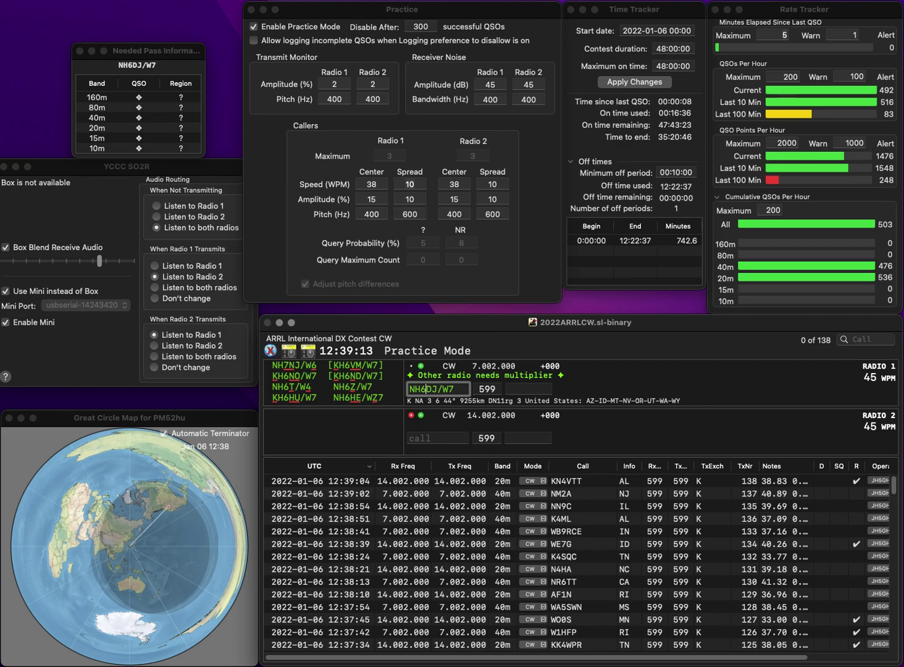
key(Return)
text(W)
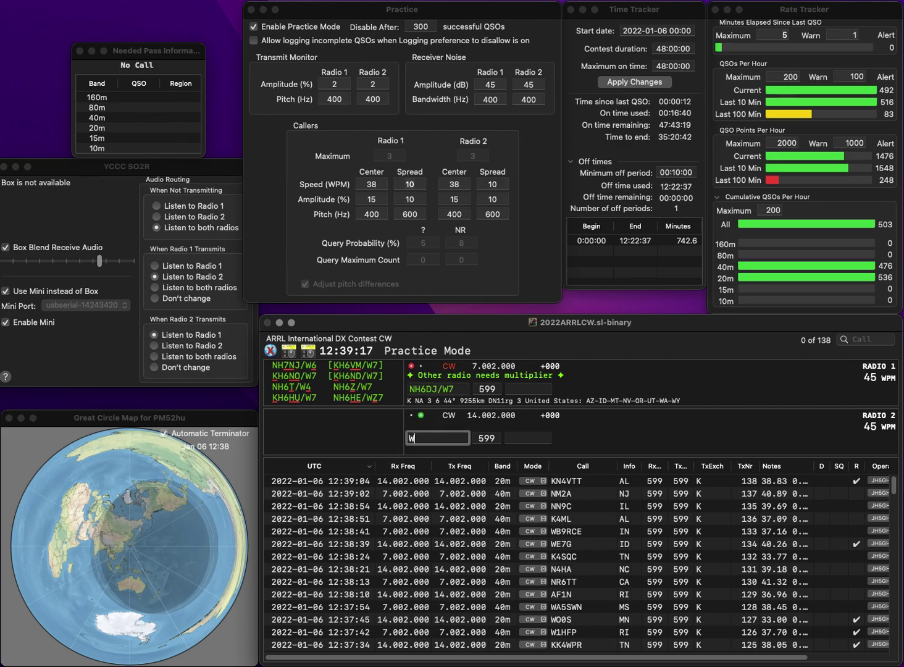
text(7EEC)
key(Return)
key(BackSpace)
key(BackSpace)
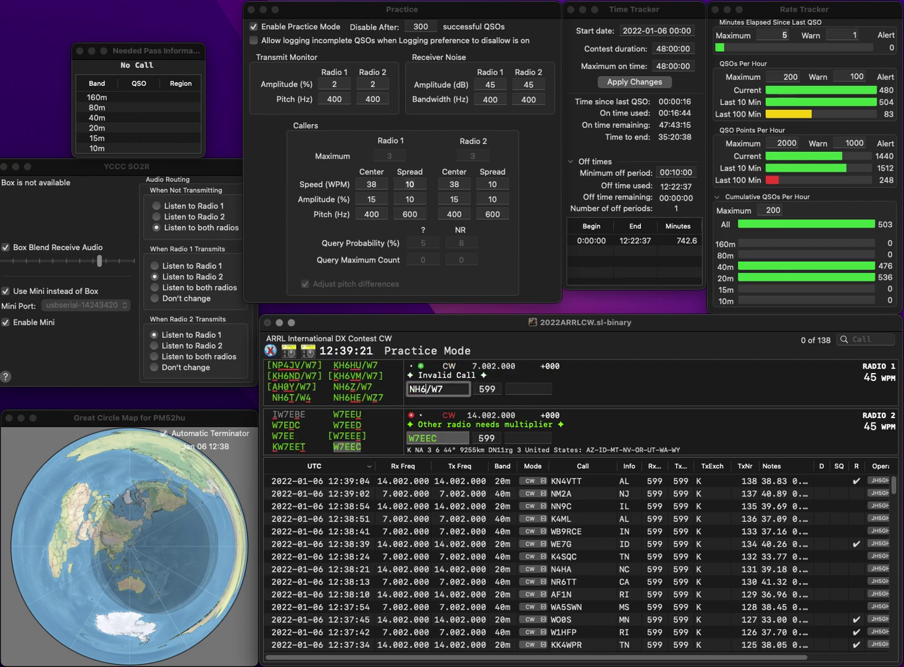
key(BackSpace)
text(7NJ)
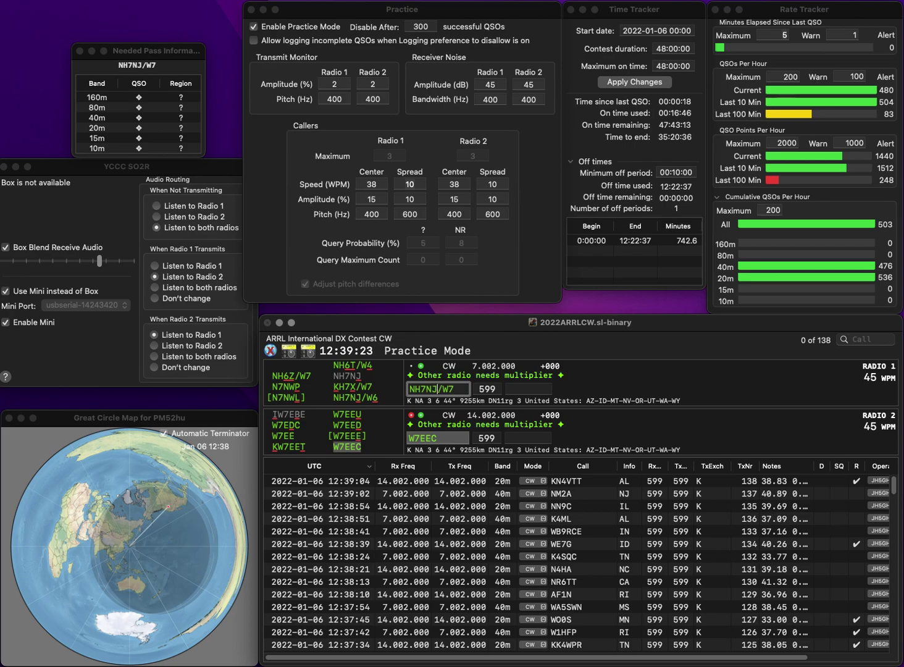
key(Return)
key(Tab)
text(0R)
key(Up)
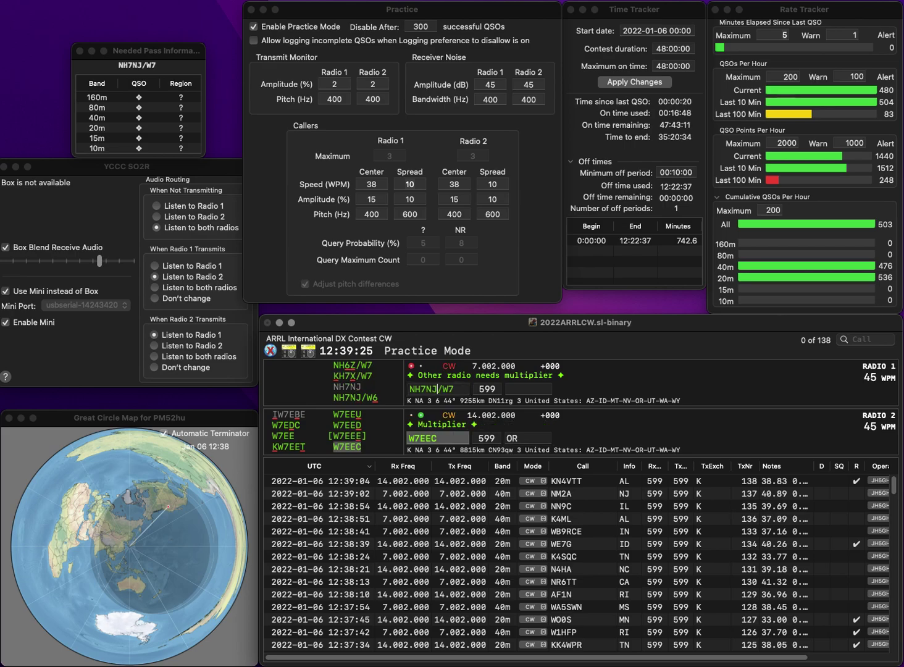
key(BackSpace)
text(6)
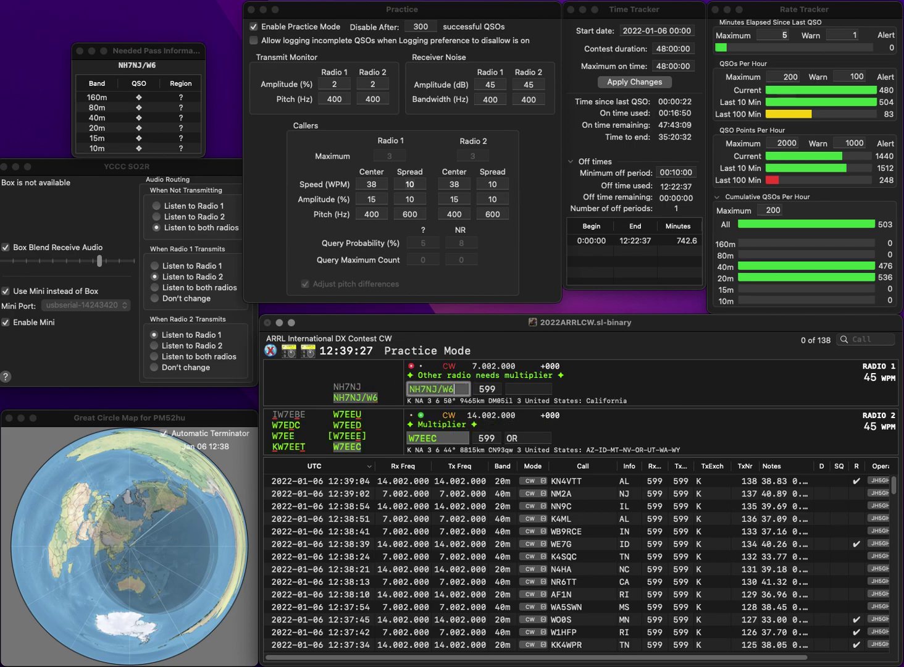
key(backslash)
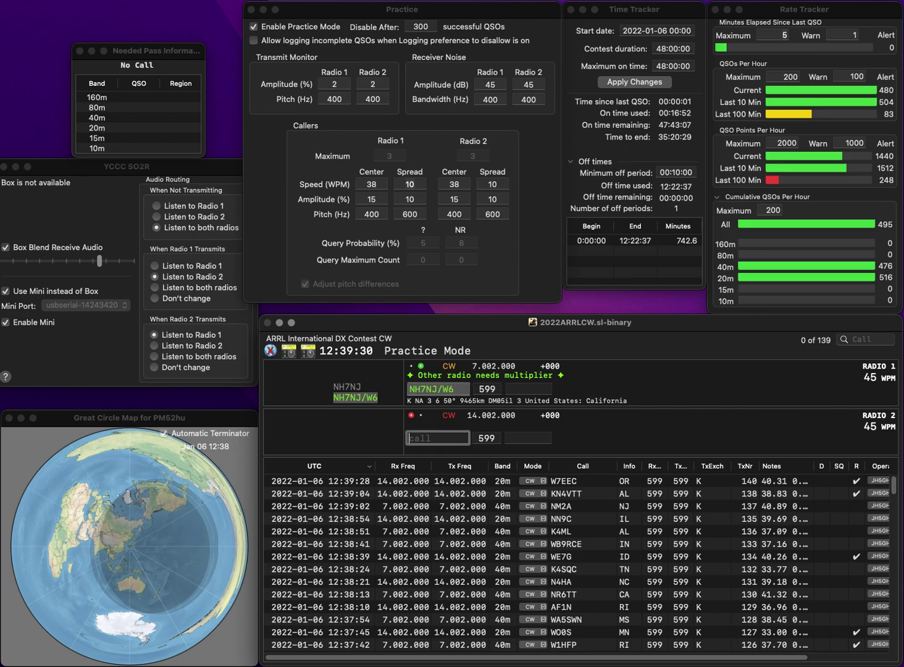
text(KF7ZN)
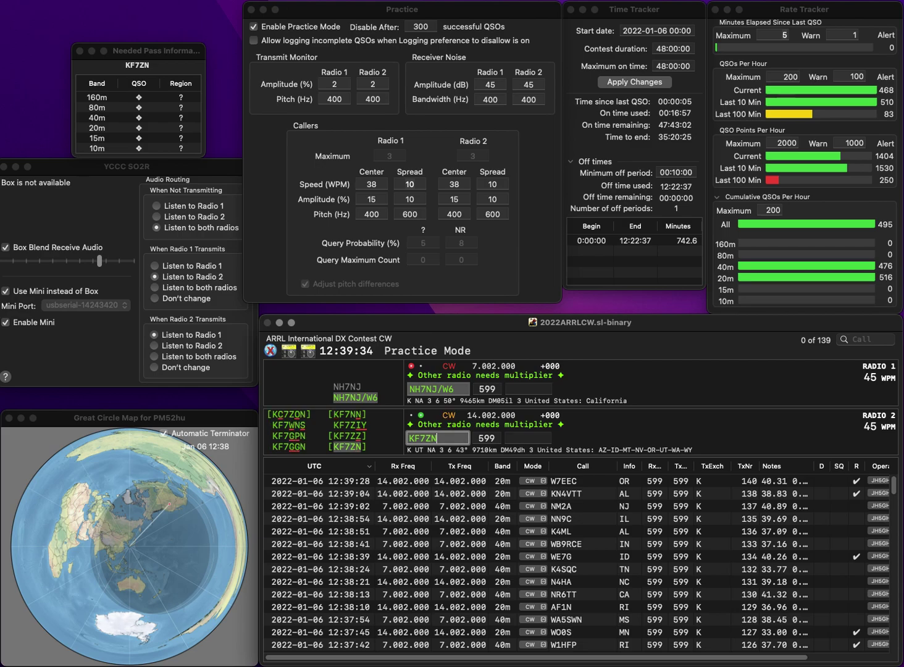
key(backslash)
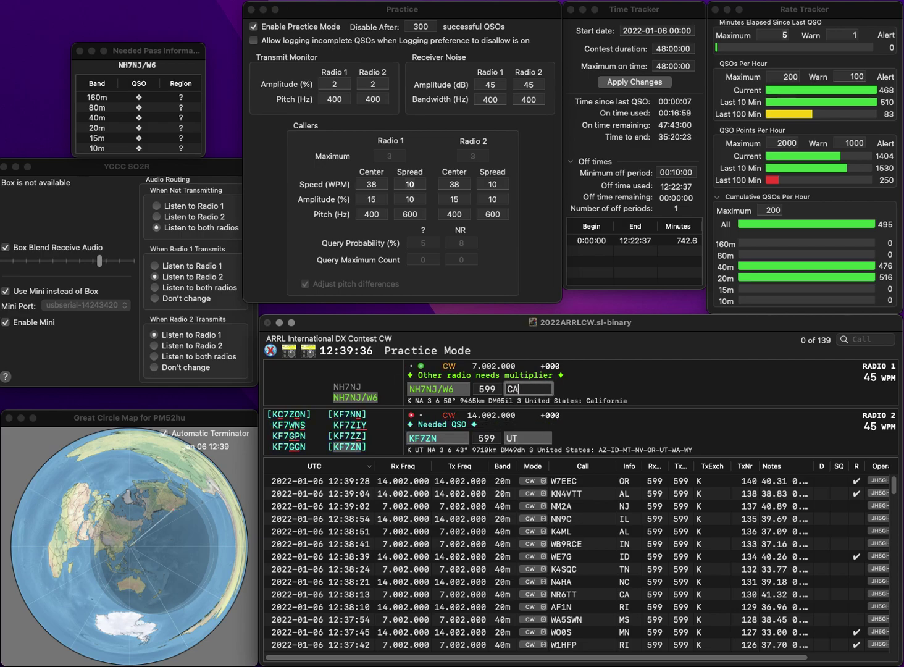
text(CA)
key(backslash)
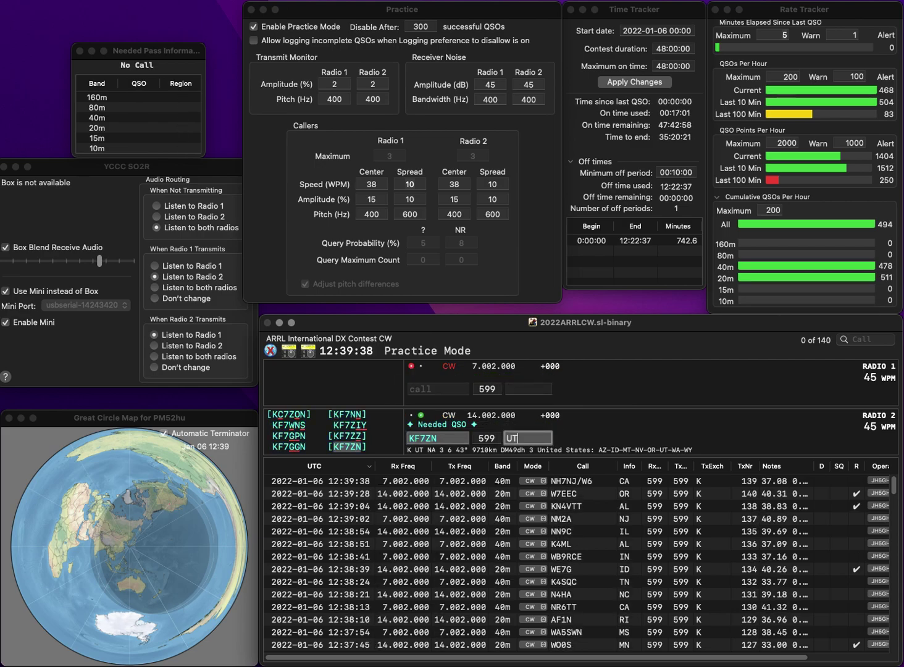
key(Return)
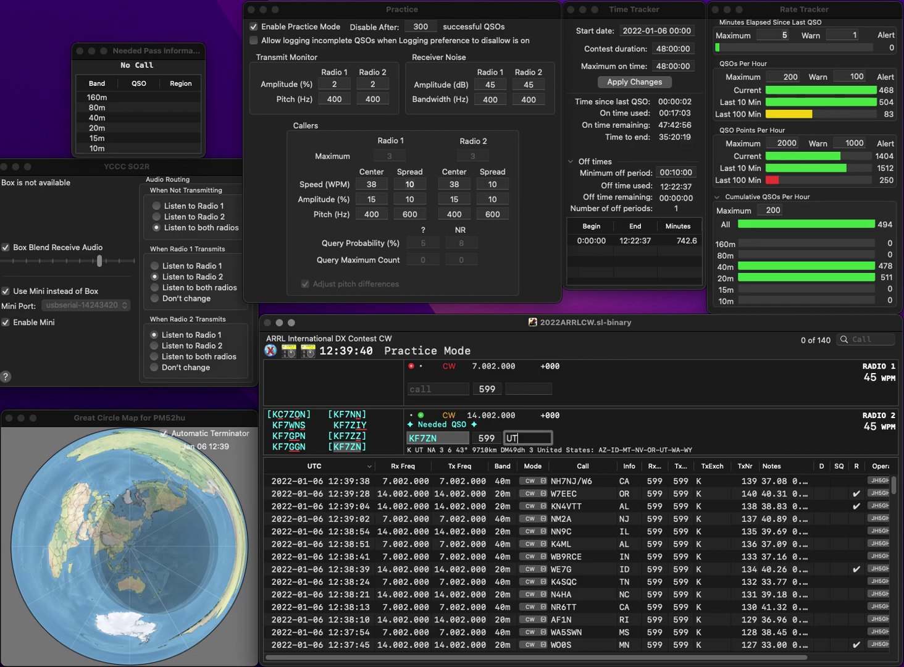
text(NR8S)
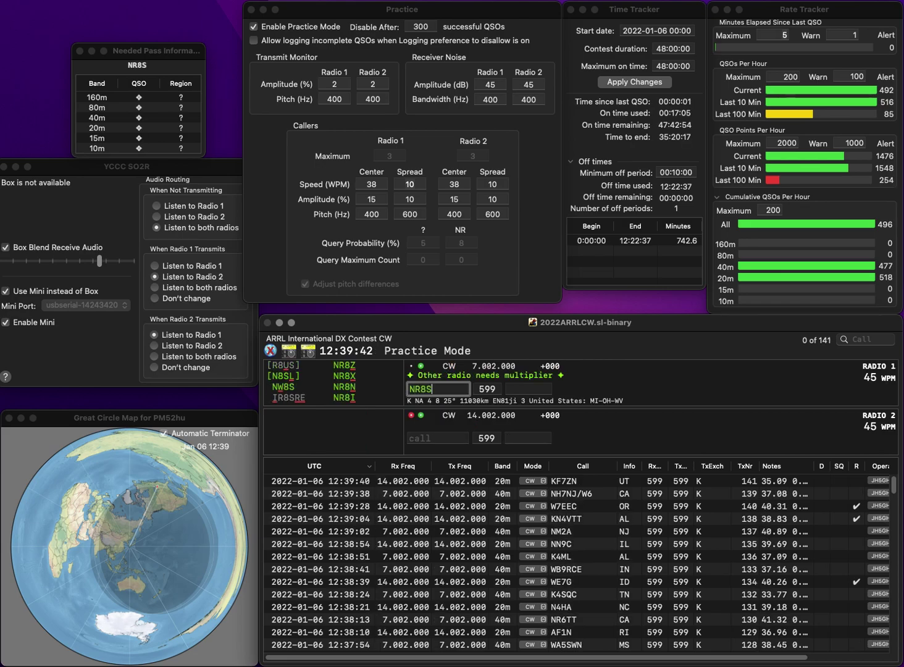
key(BackSpace)
text(I)
key(Return)
text(KE8FT)
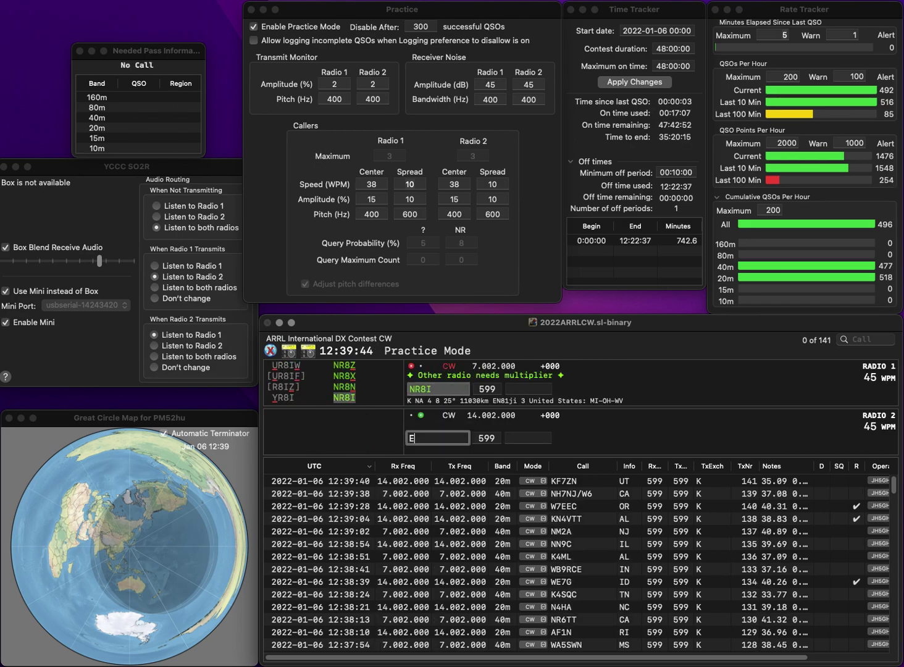
key(Return)
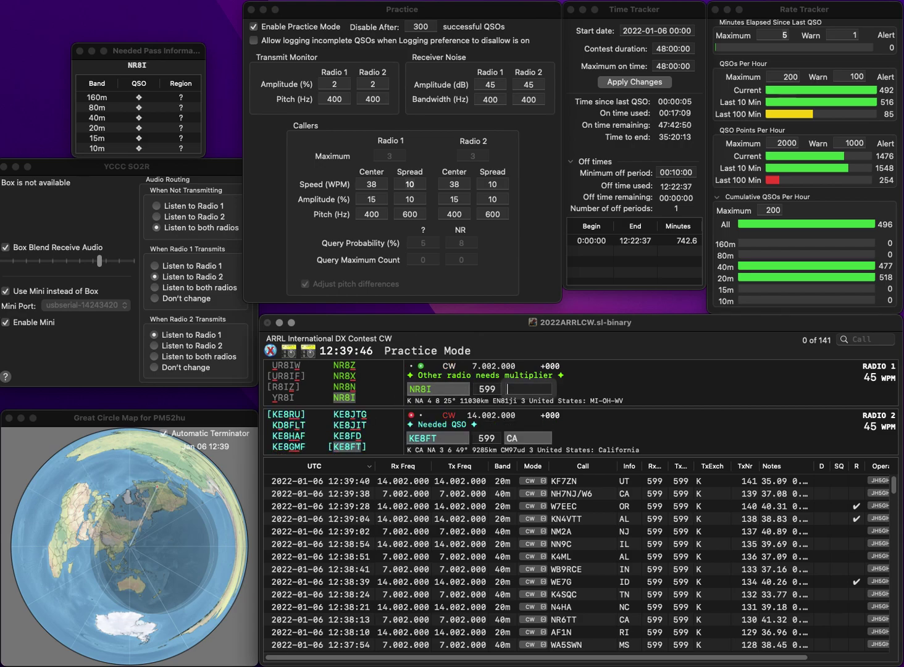
text(OH)
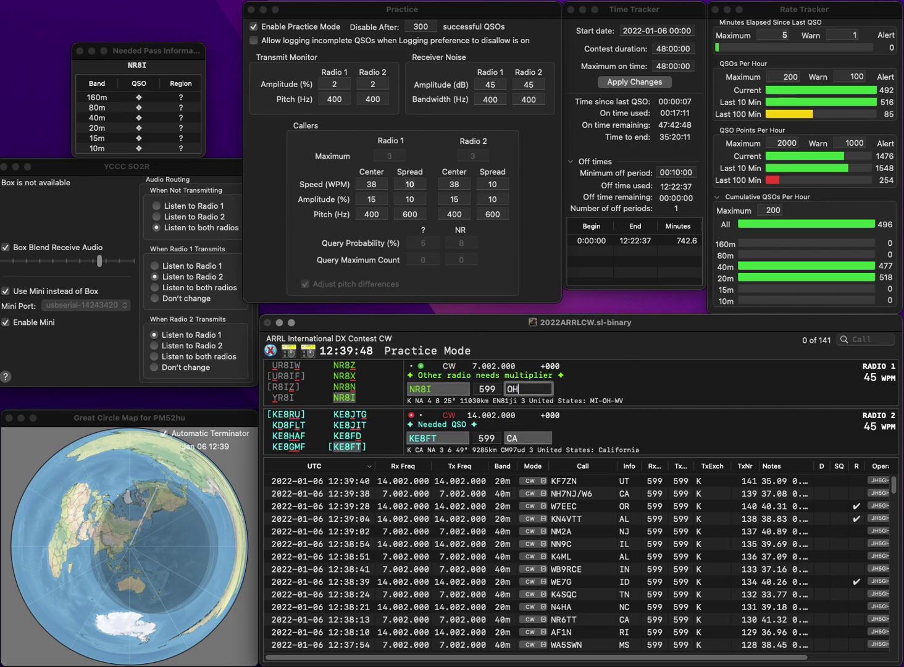
key(Return)
key(Return)
text(VE3SSJ)
key(Return)
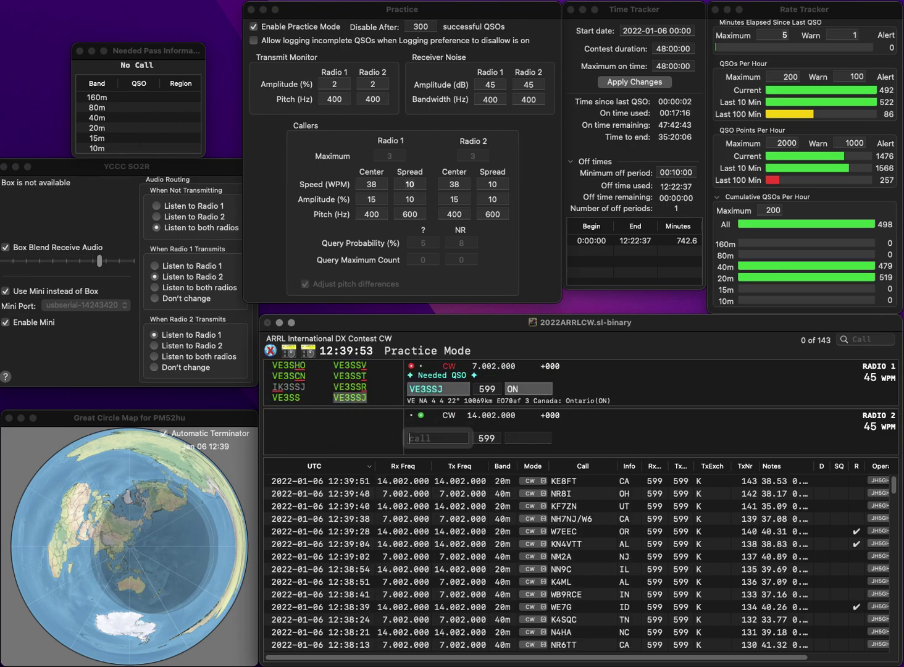
text(EEE)
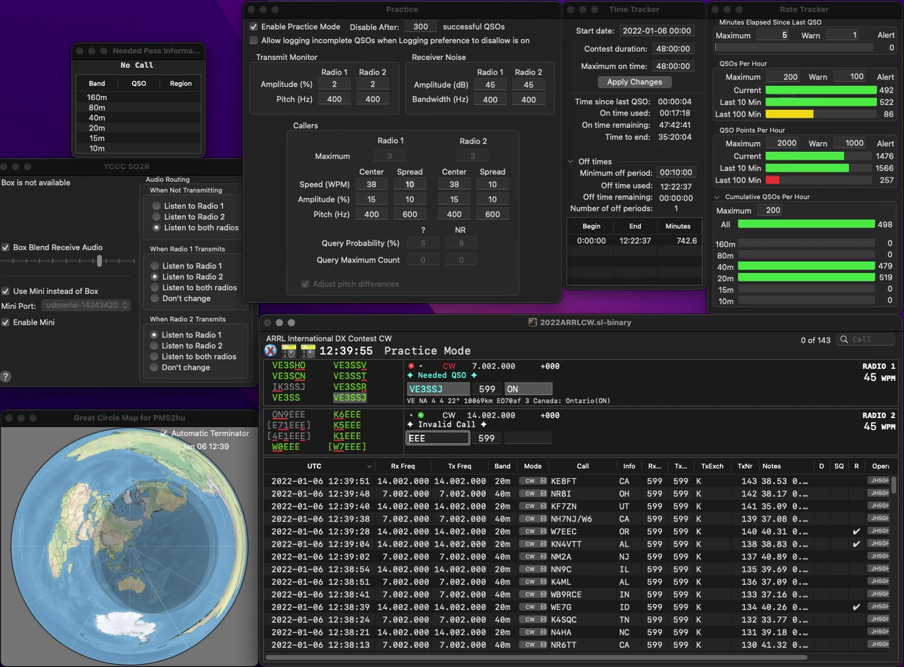
key(Return)
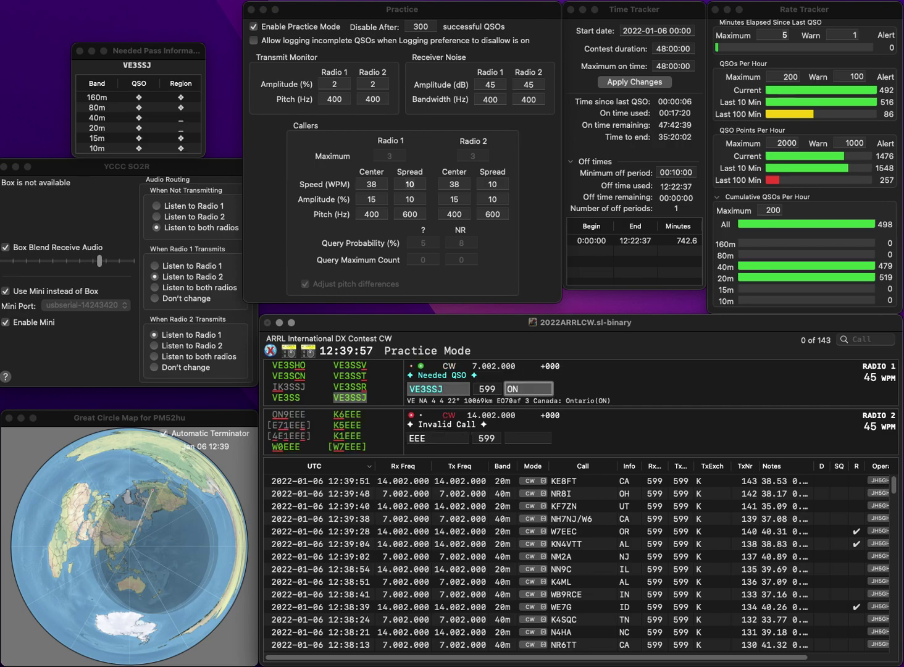
key(Return)
text(W)
text(5)
key(Return)
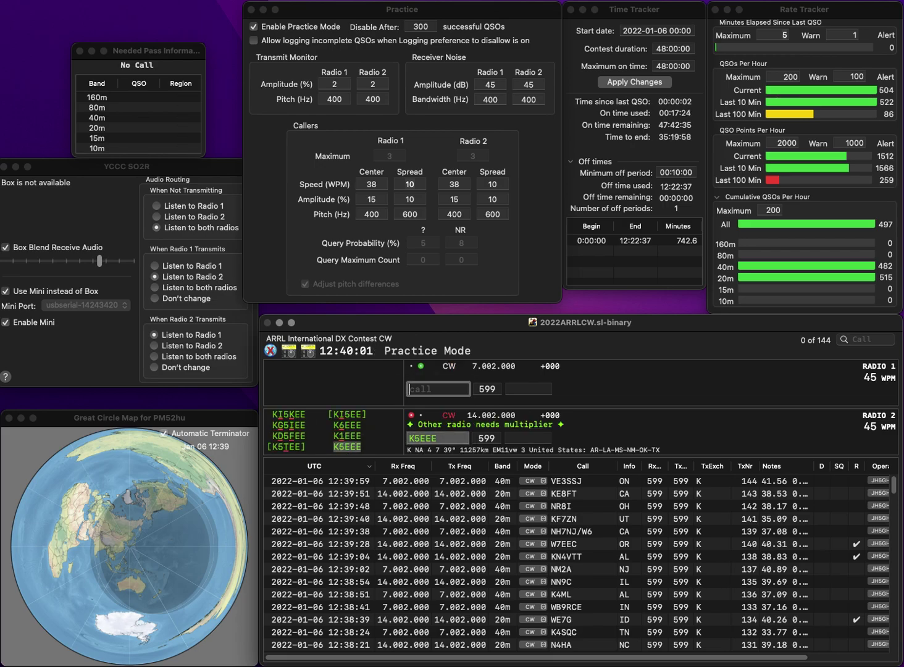
text(N3KBF)
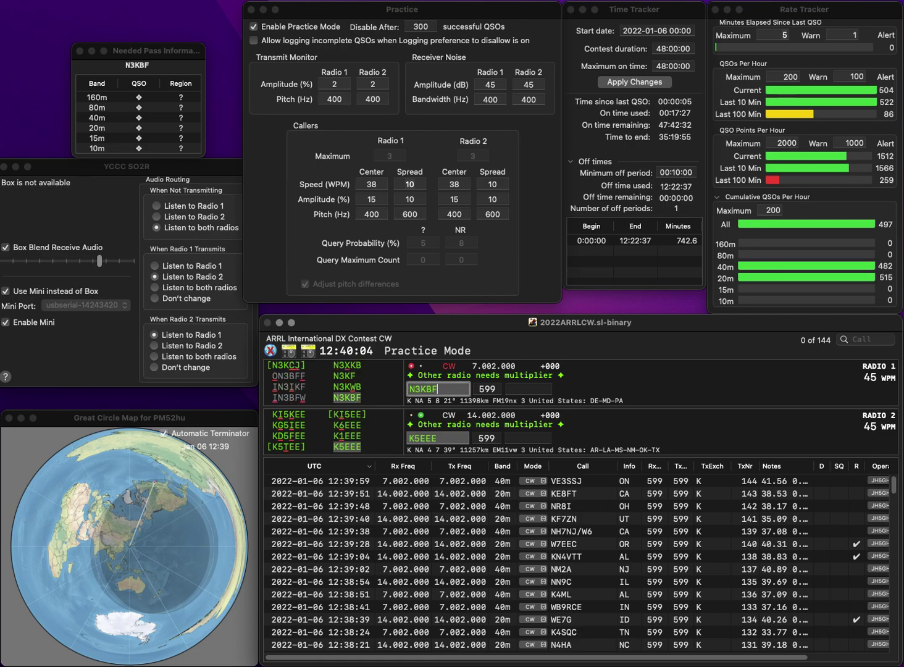
key(Return)
text(NM)
key(Return)
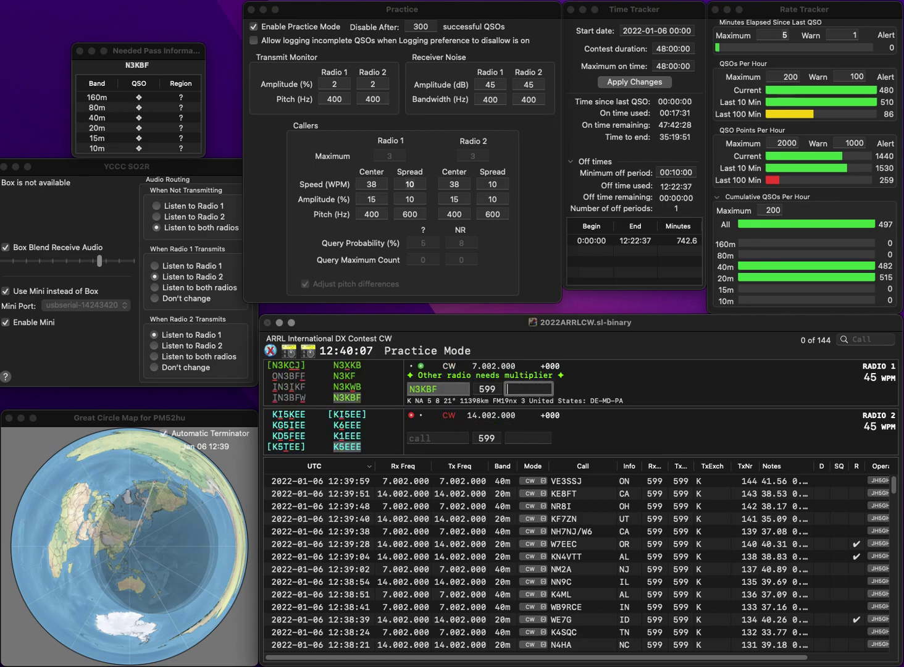
text(D)
key(Return)
text(K2KGJ)
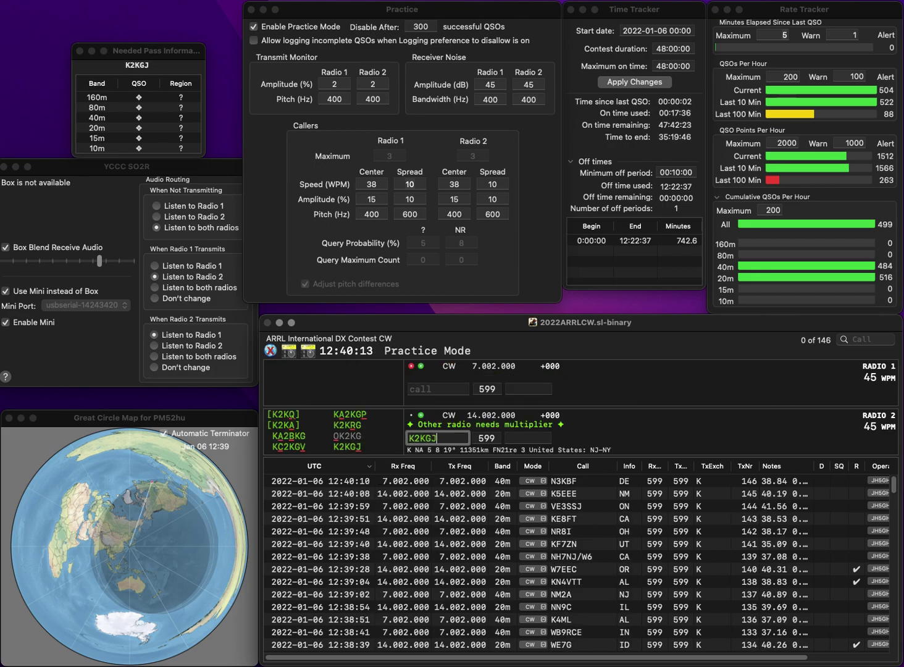
key(Return)
text(K9IV)
key(Return)
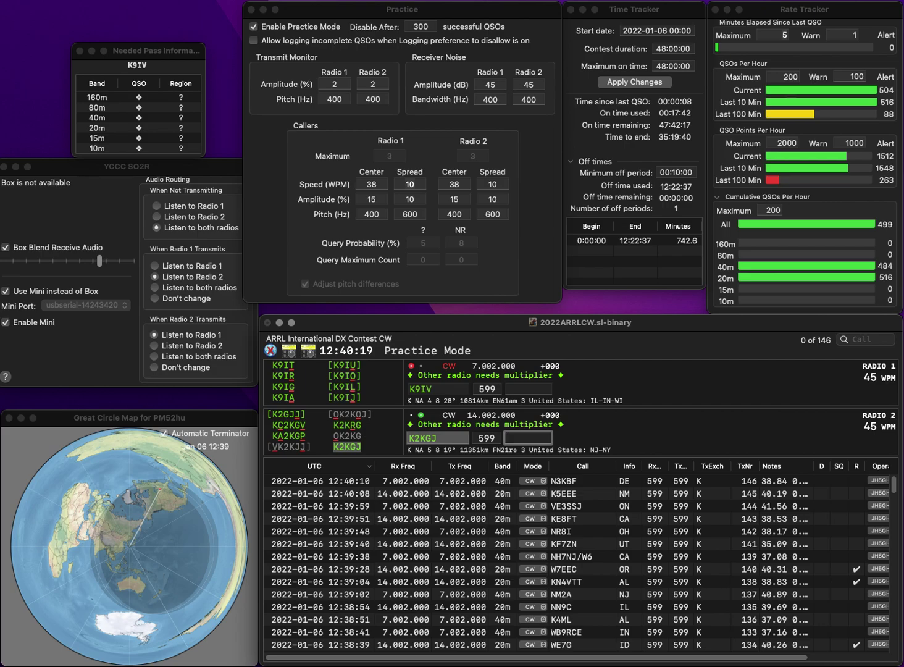
text(NY)
key(Return)
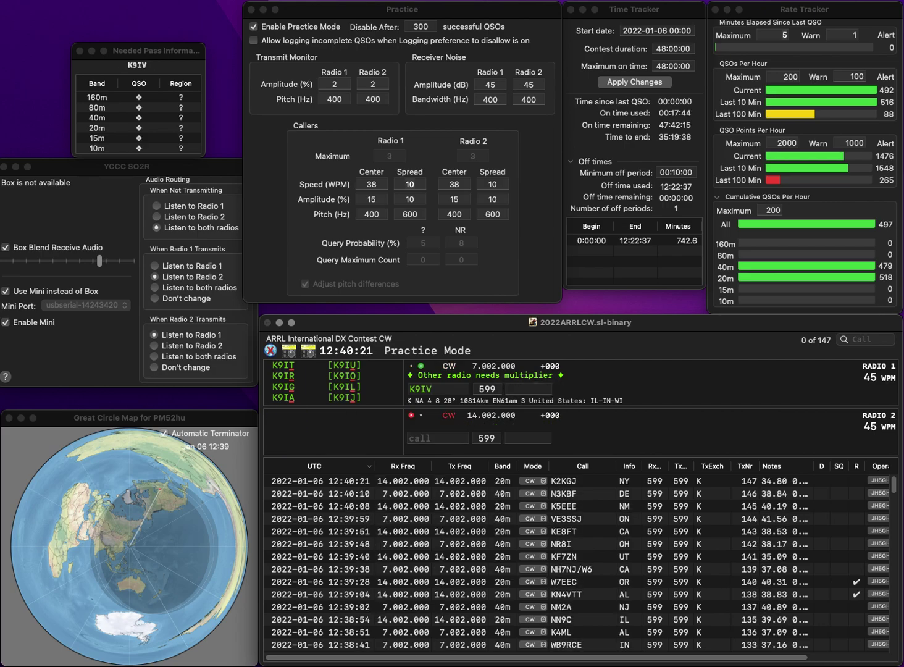
key(BackSpace)
text(U)
key(Return)
text(K4WK)
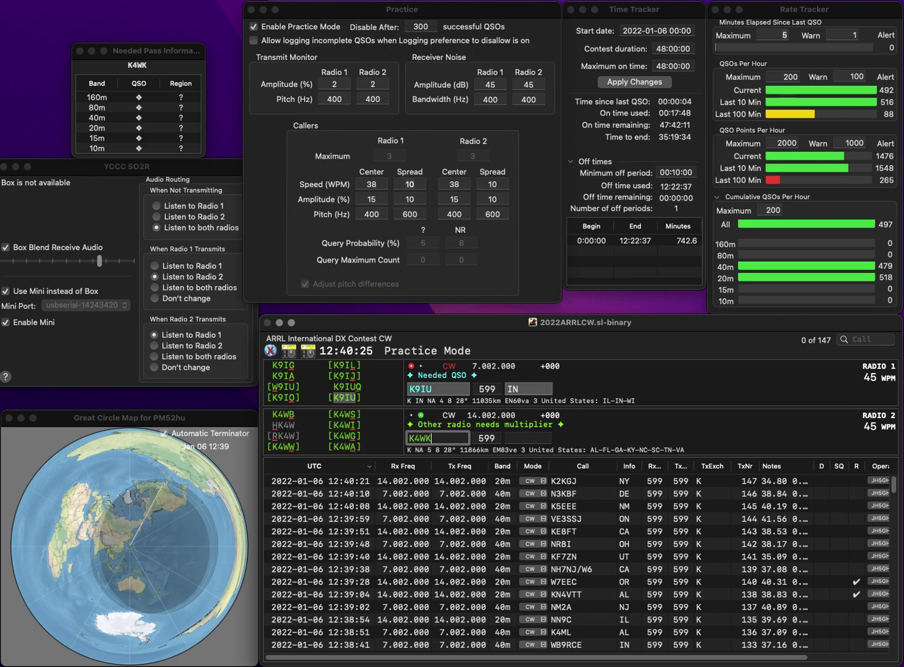
key(Return)
key(Return)
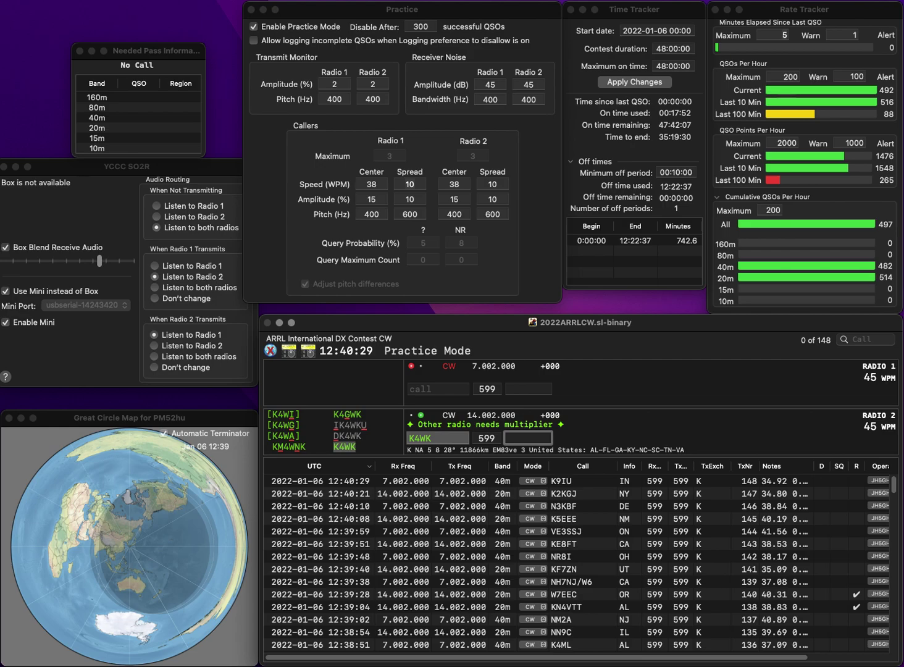
text(SC)
key(Return)
text(KA2DDX)
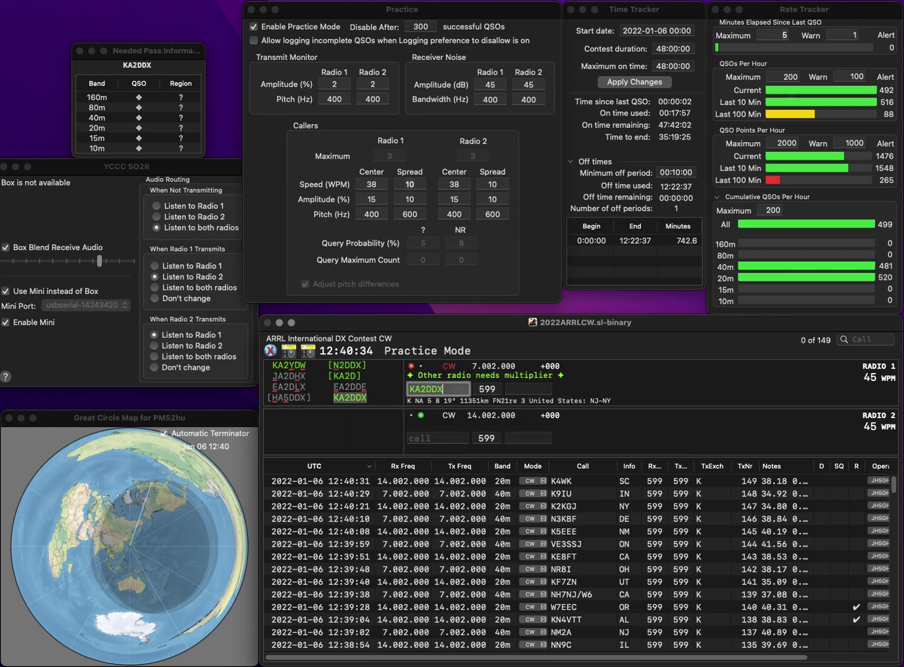
key(Return)
text(KA1ERL)
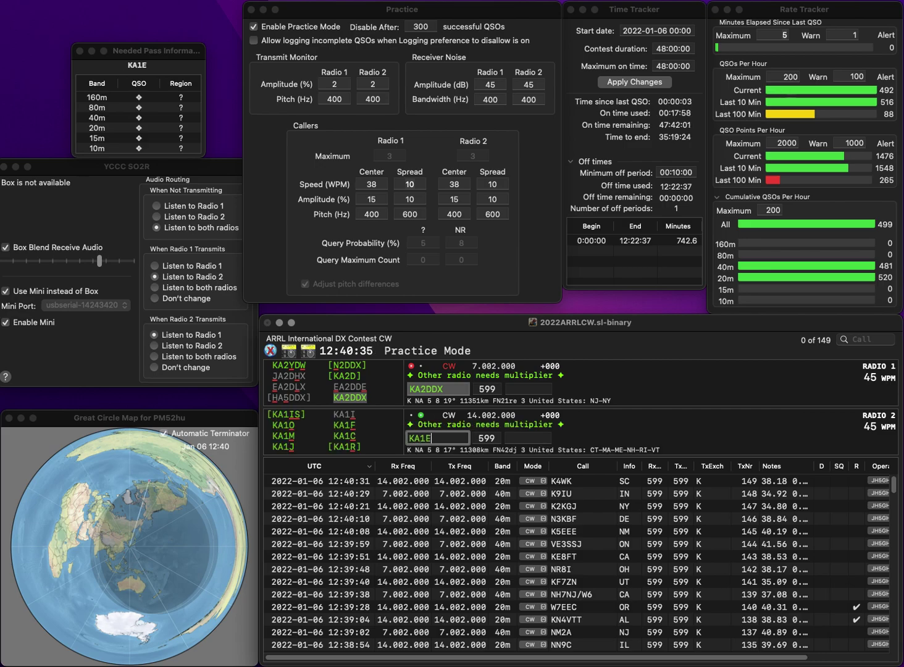
key(Return)
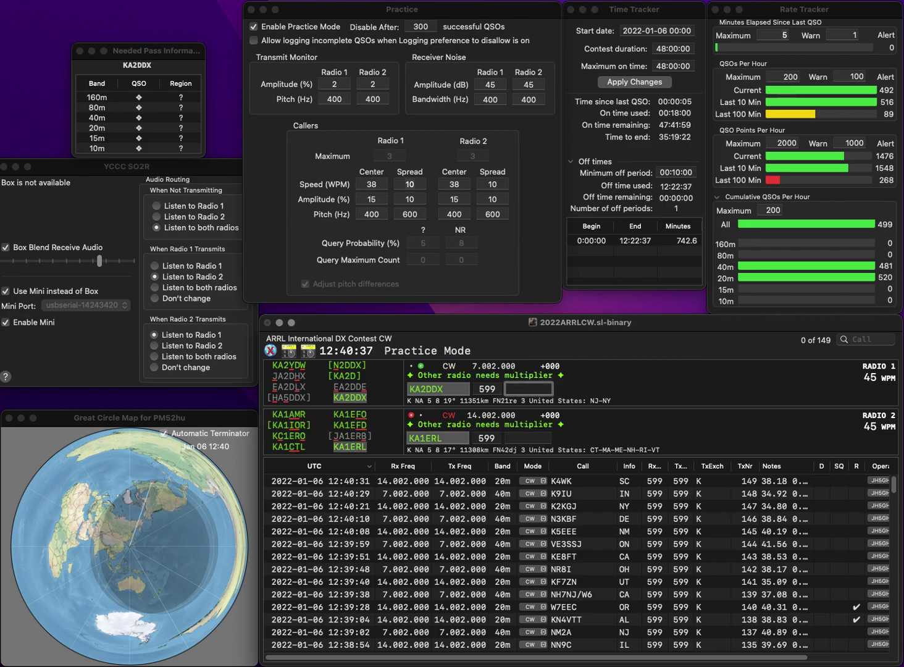
text(NJ)
key(Return)
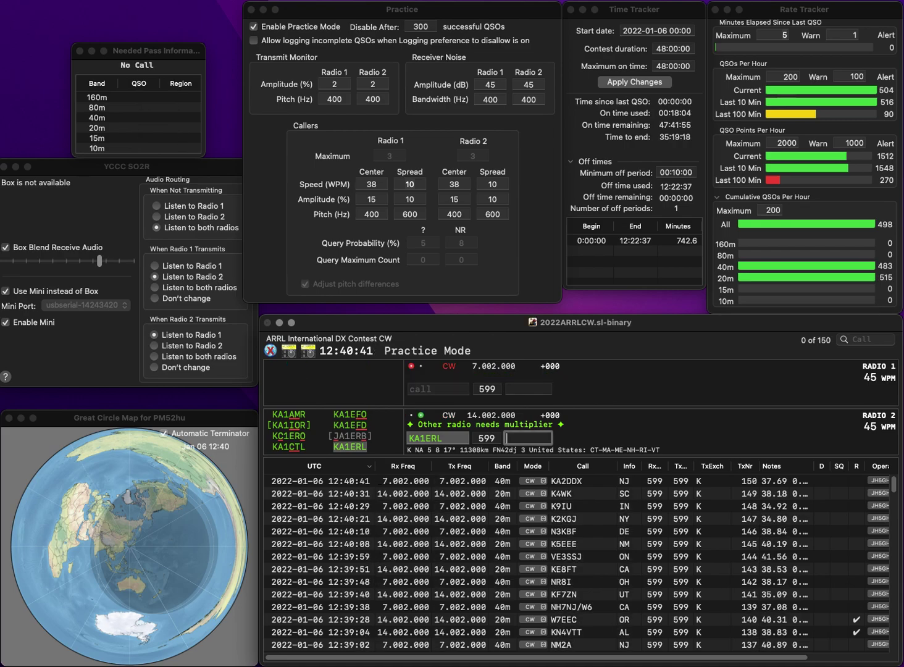
key(Return)
text(K6ZI)
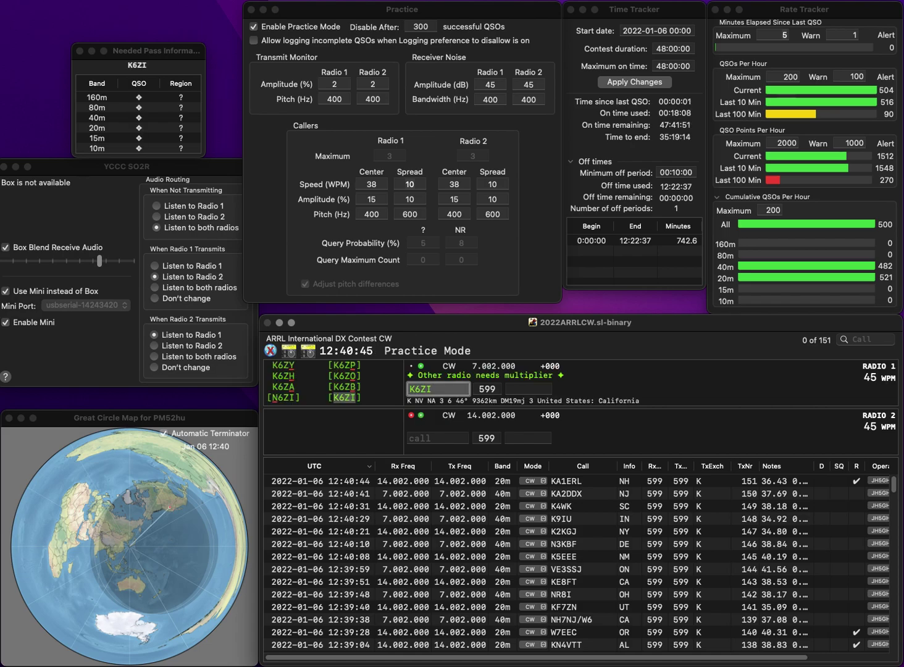
key(Return)
text(K2CYS)
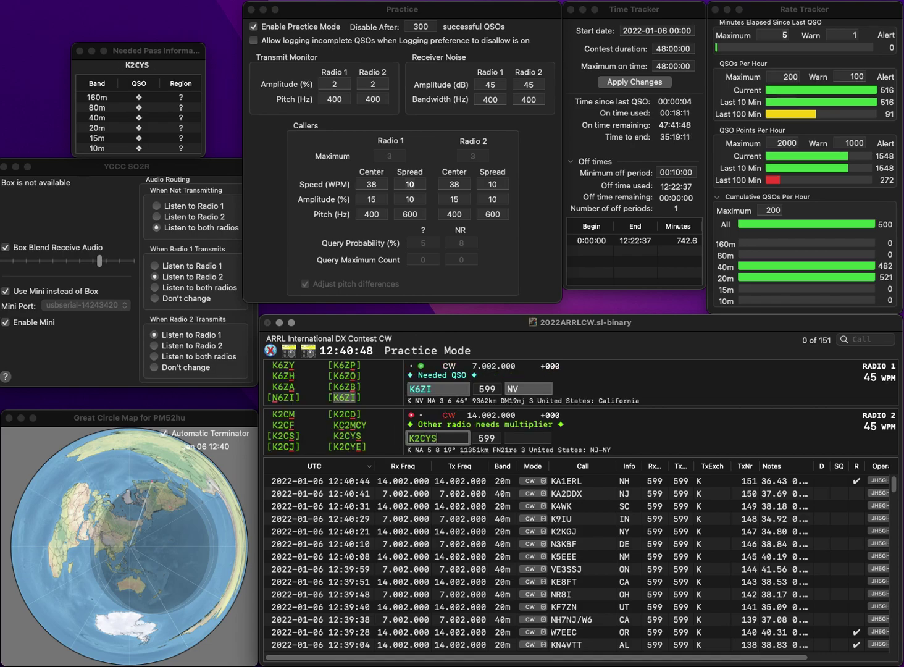
key(Return)
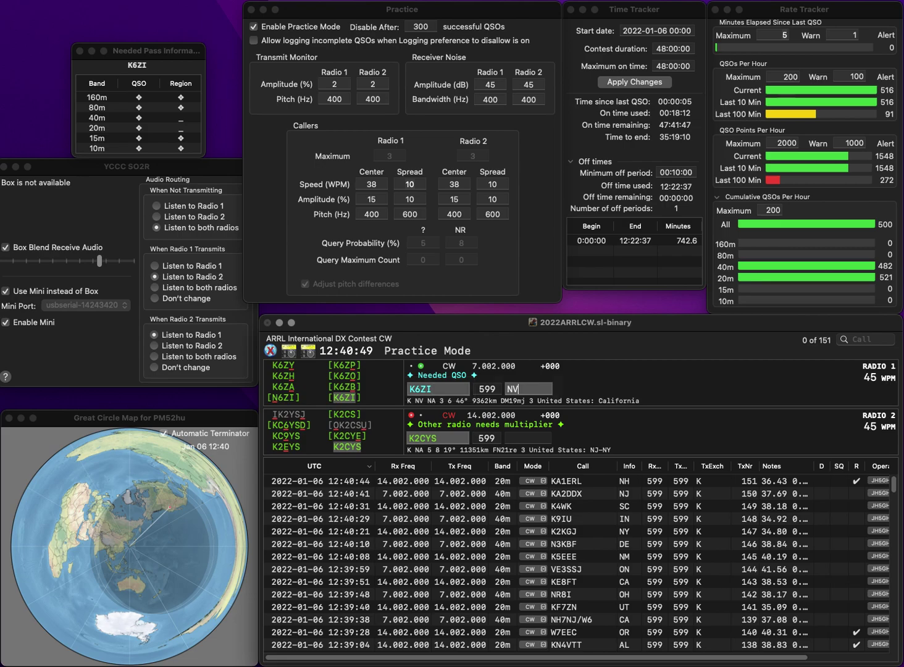
key(Return)
key(Return)
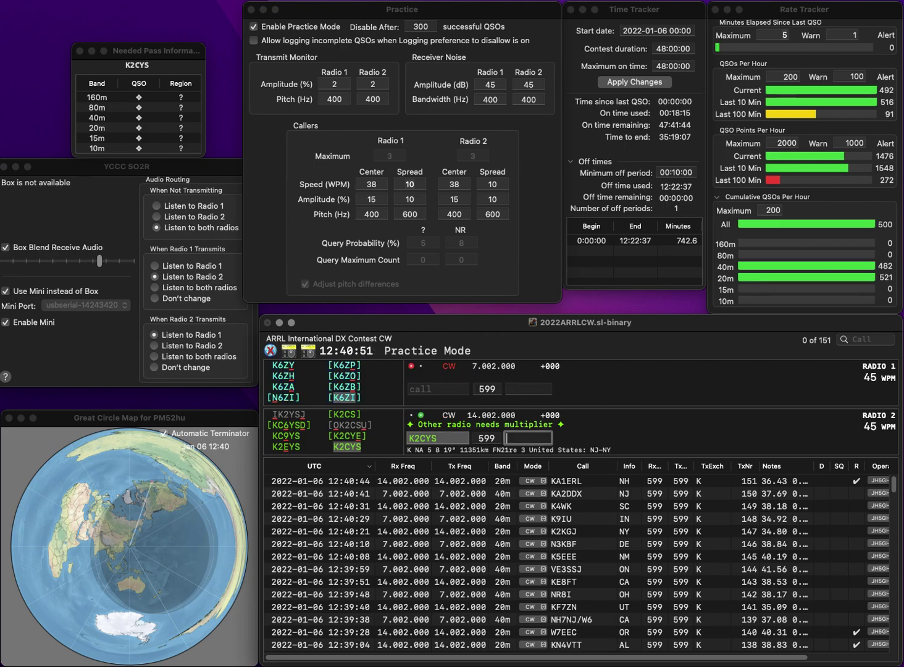
text(NY)
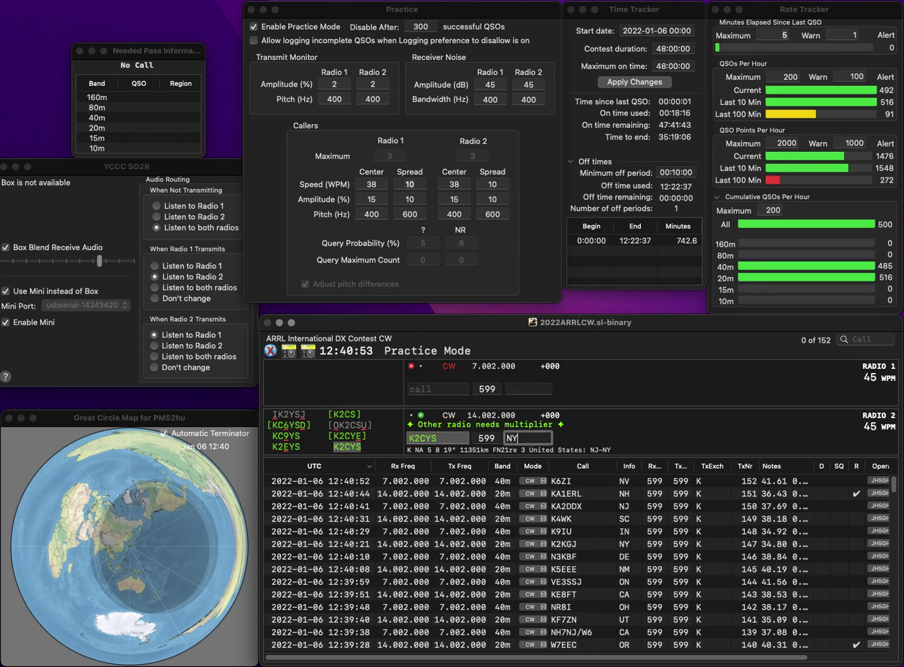
key(Return)
text(W4)
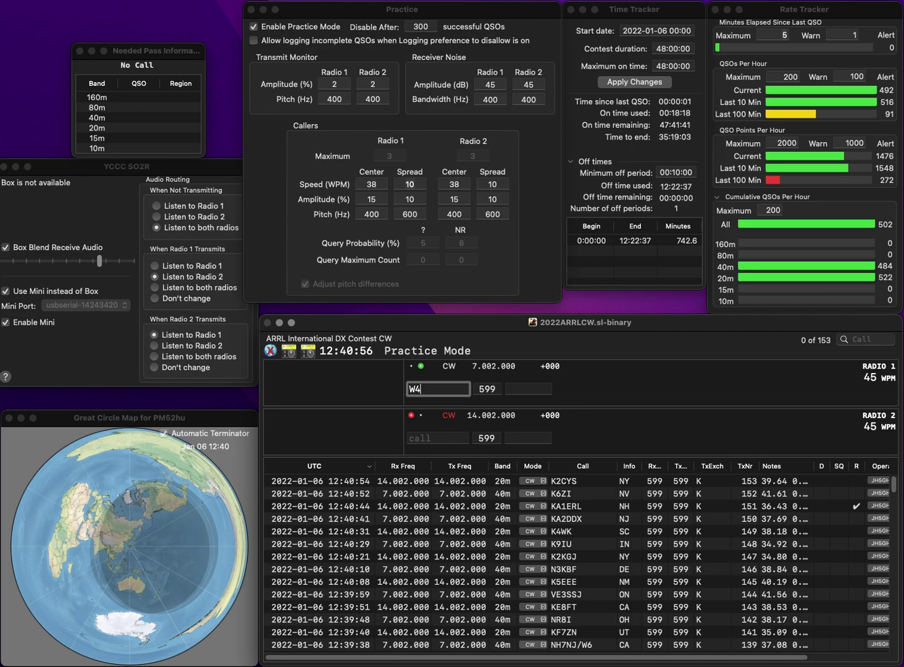
text(OC)
key(Return)
text(N4VGY)
key(Home)
text(K)
key(Return)
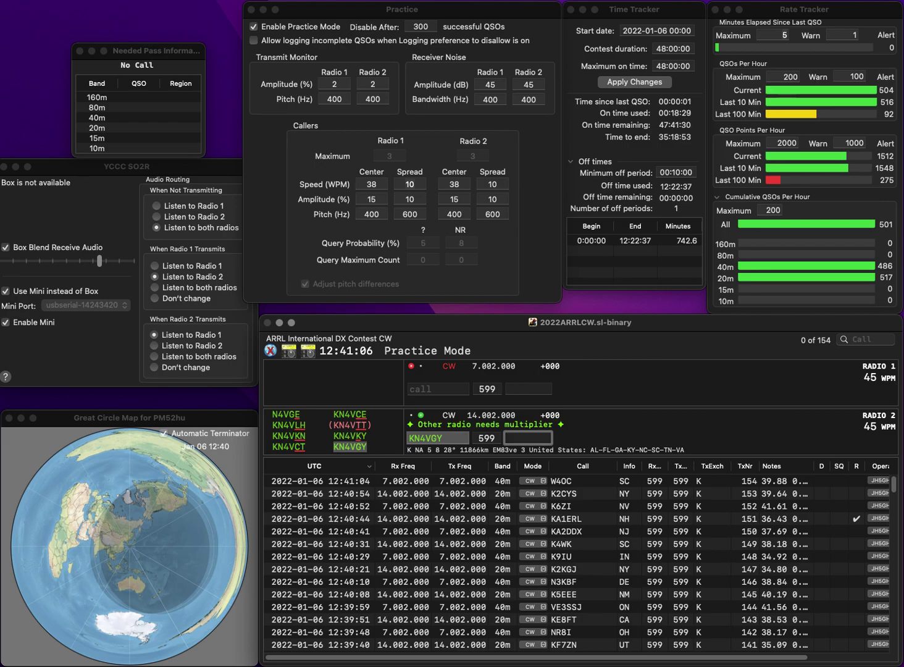
key(Return)
text(W9)
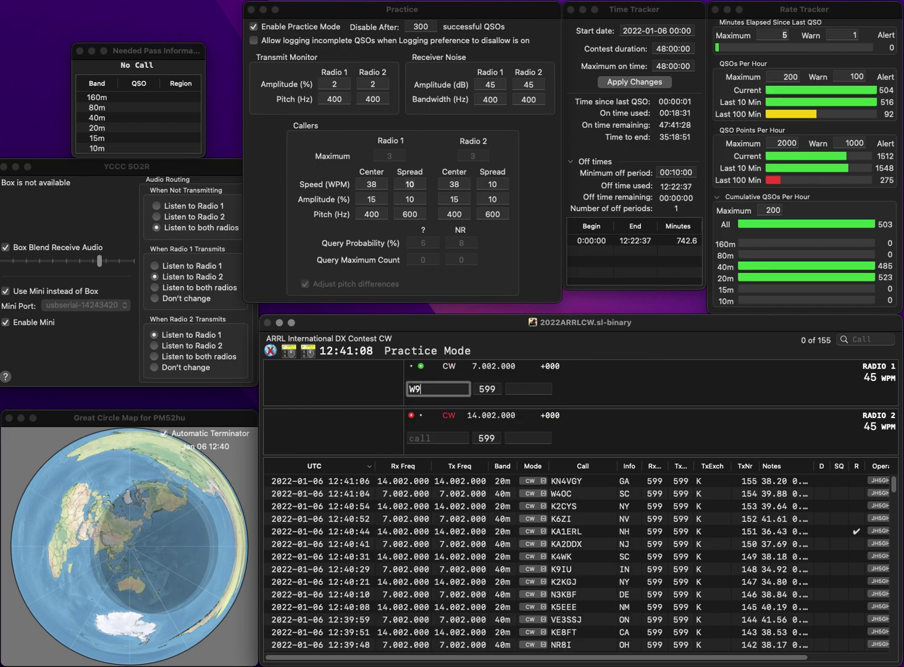
text(XY)
key(Return)
text(W2OAB)
key(Return)
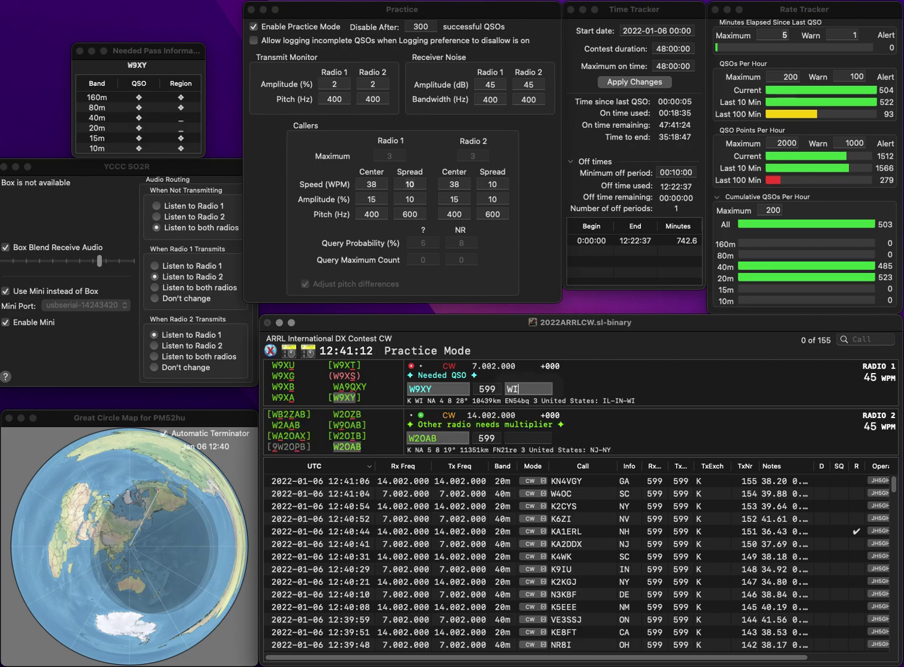
key(Return)
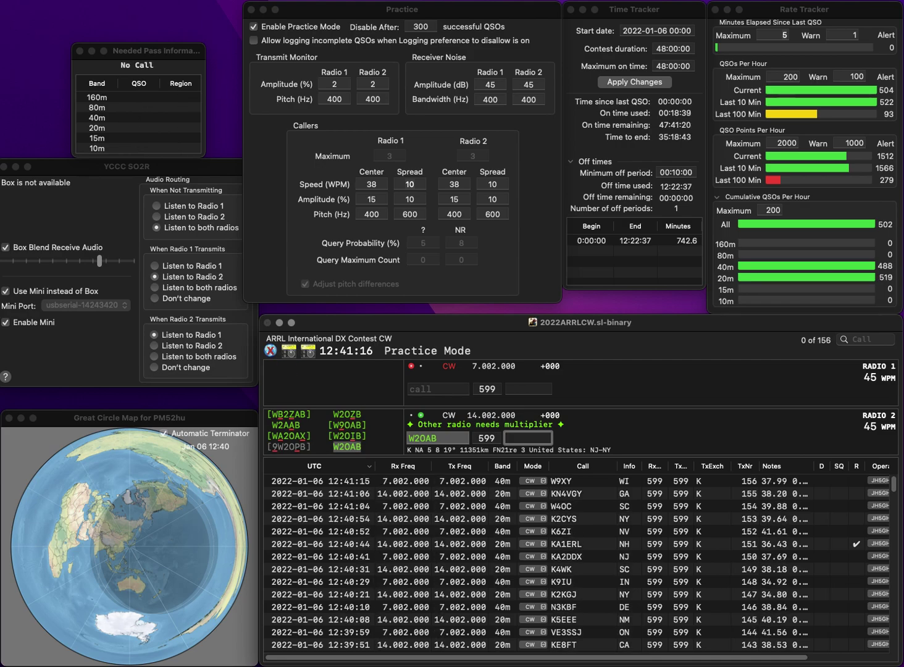
text(NJ)
key(Return)
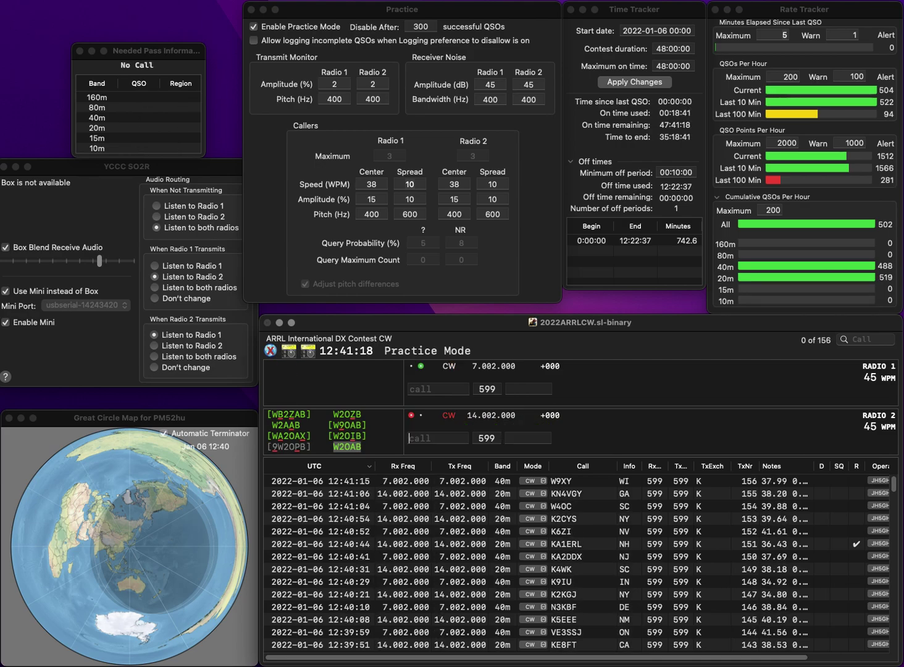
text(W2KJ)
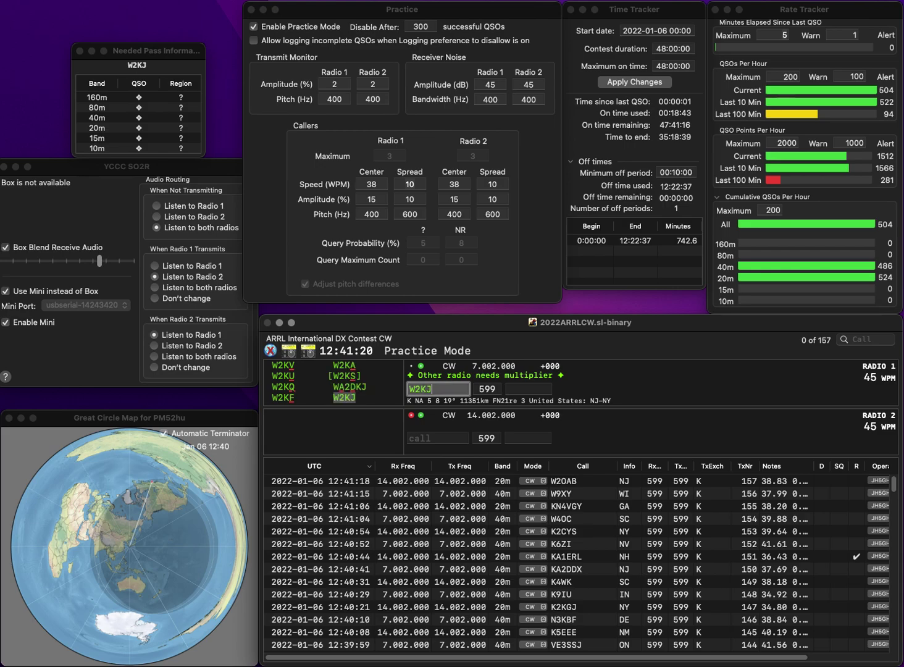
key(Return)
text(LD)
key(Home)
text(W6)
key(Return)
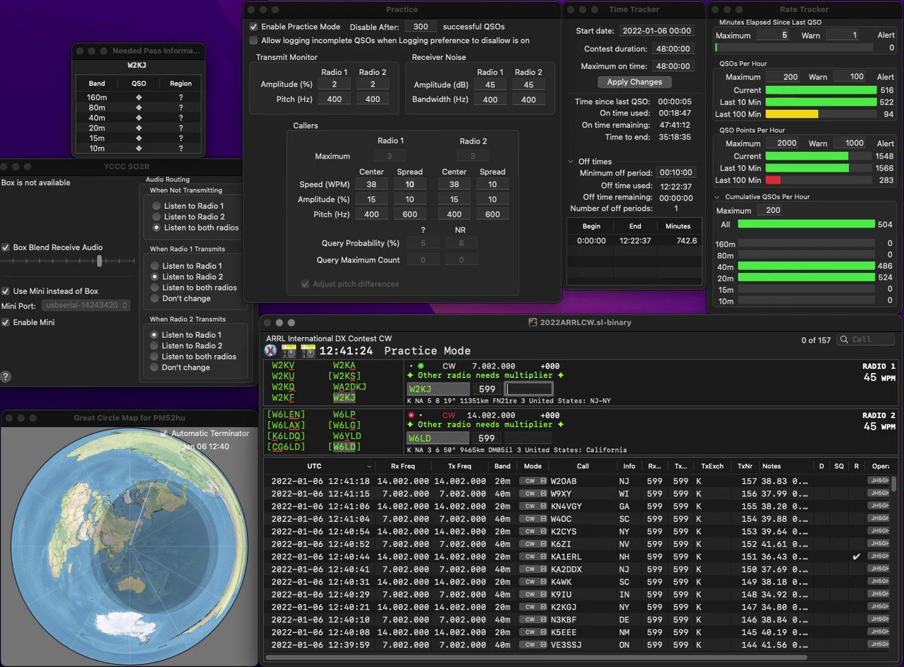
text(NJ)
key(Return)
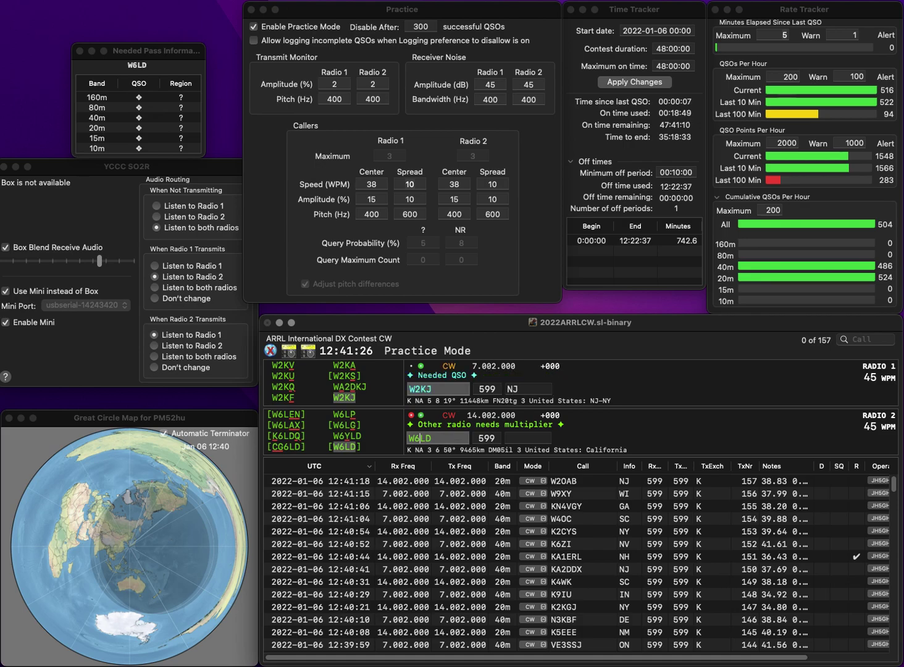
text(CA)
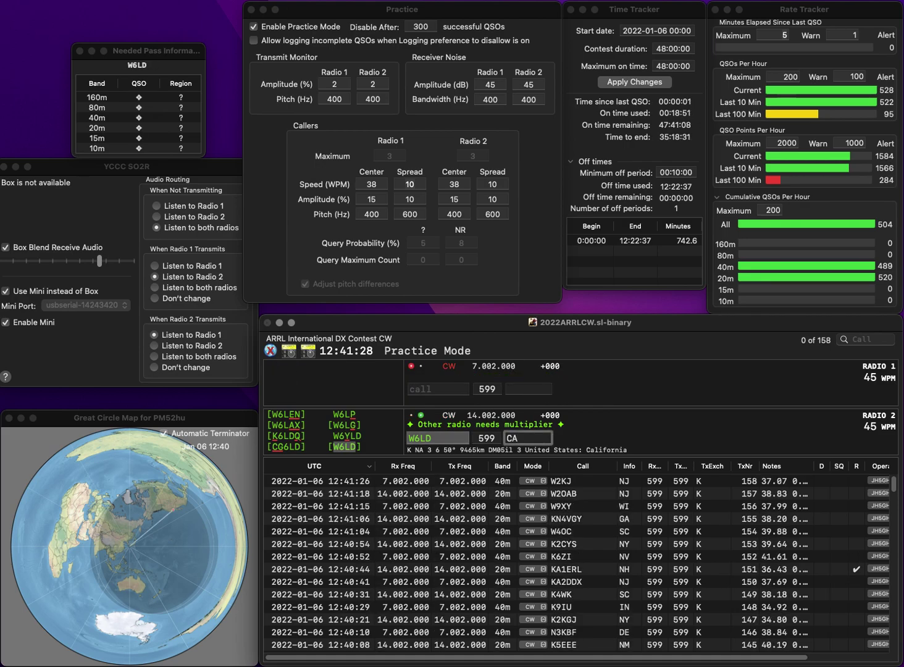
key(Return)
text(VE)
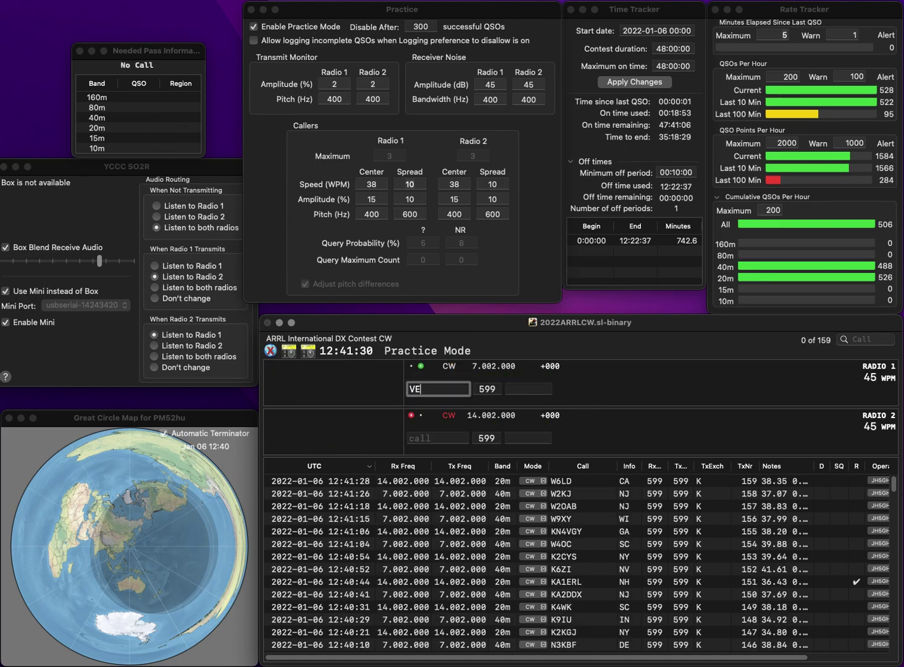
text(4GKM)
key(Return)
text(WX2N)
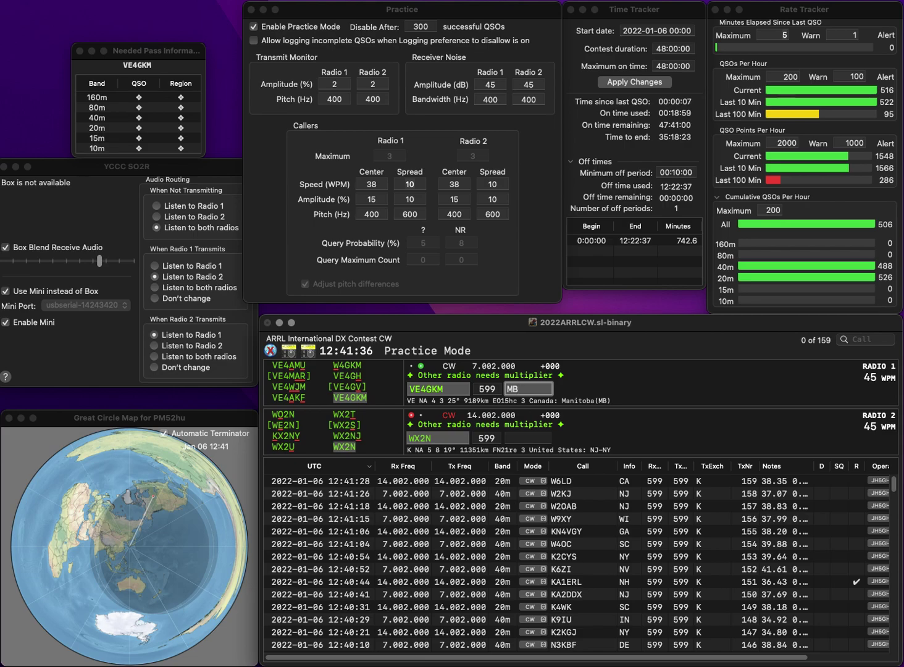
key(Return)
text(NY)
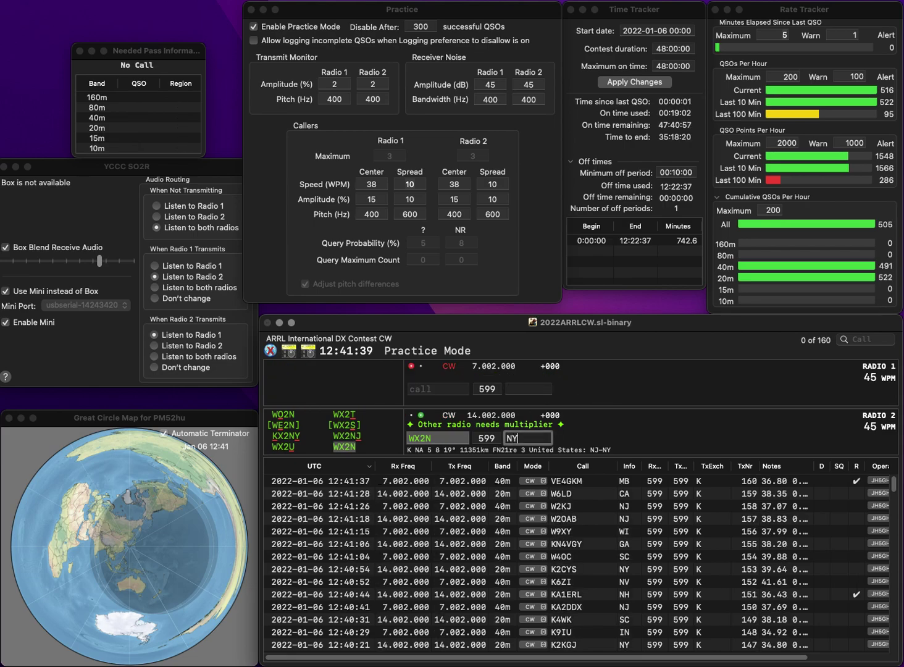
key(Return)
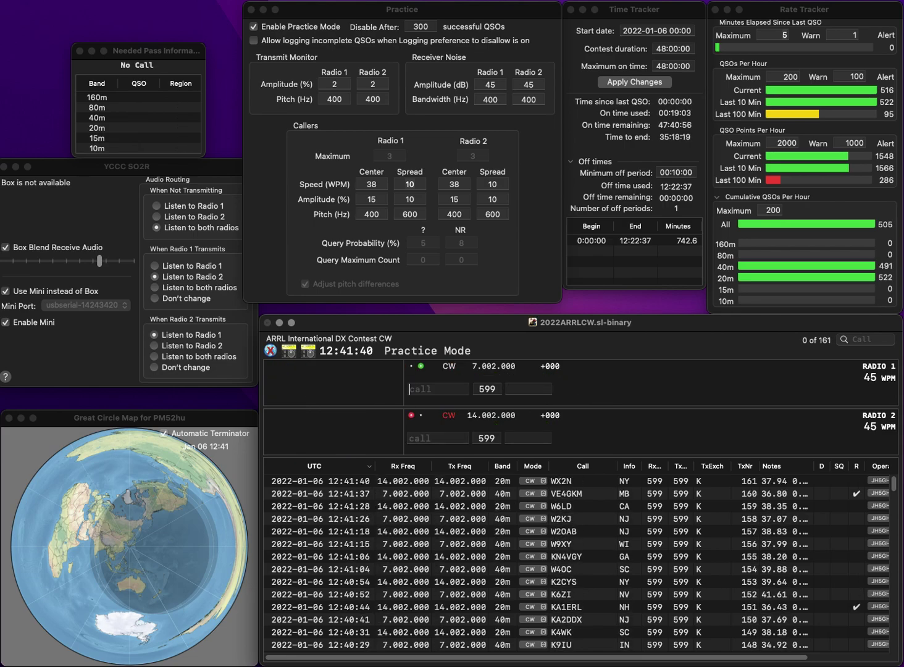
text(KB3ZZJ)
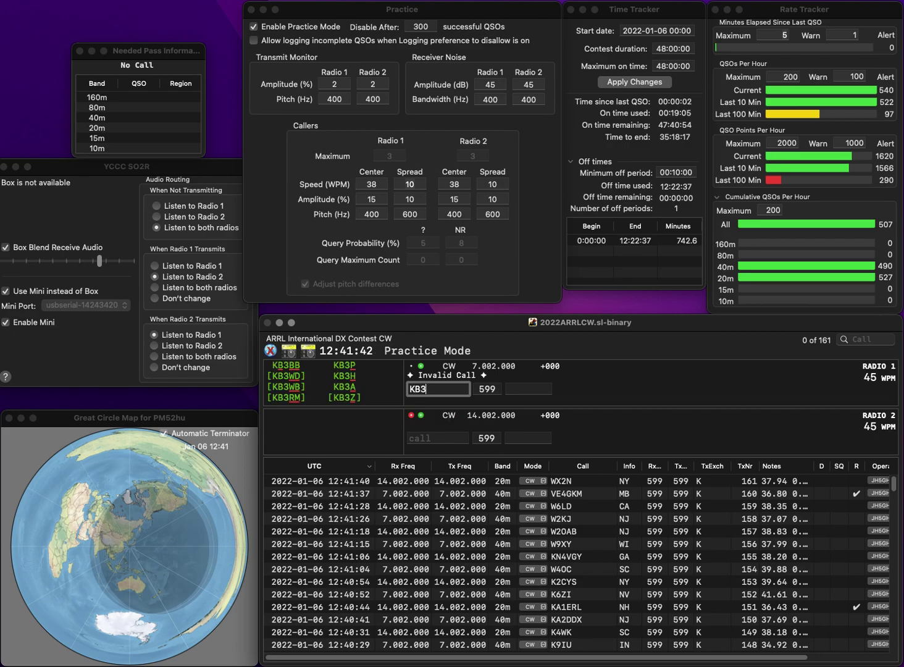
key(Return)
text(0CP)
key(Home)
text(W)
key(Return)
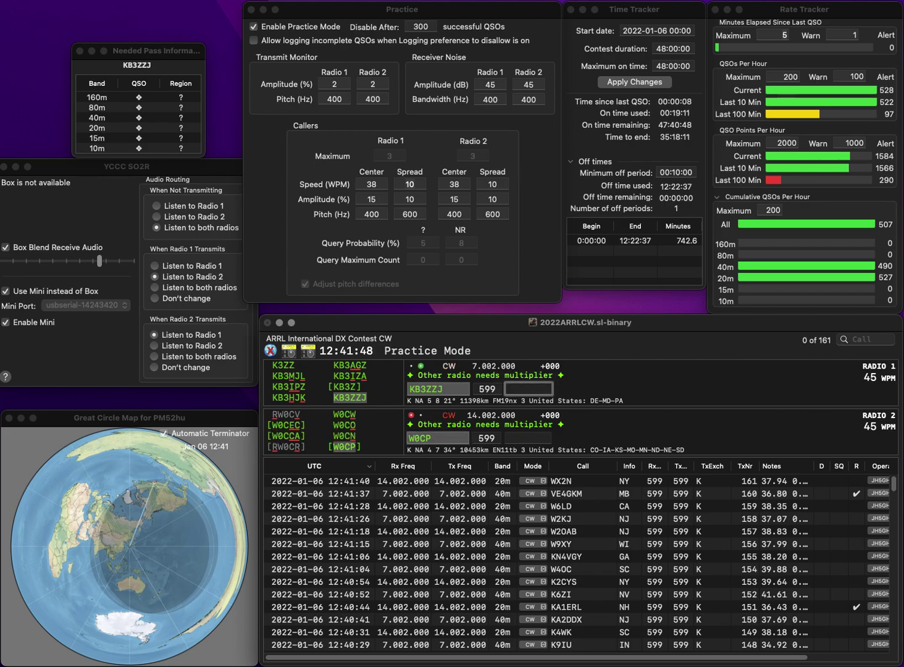
text(MD)
key(Return)
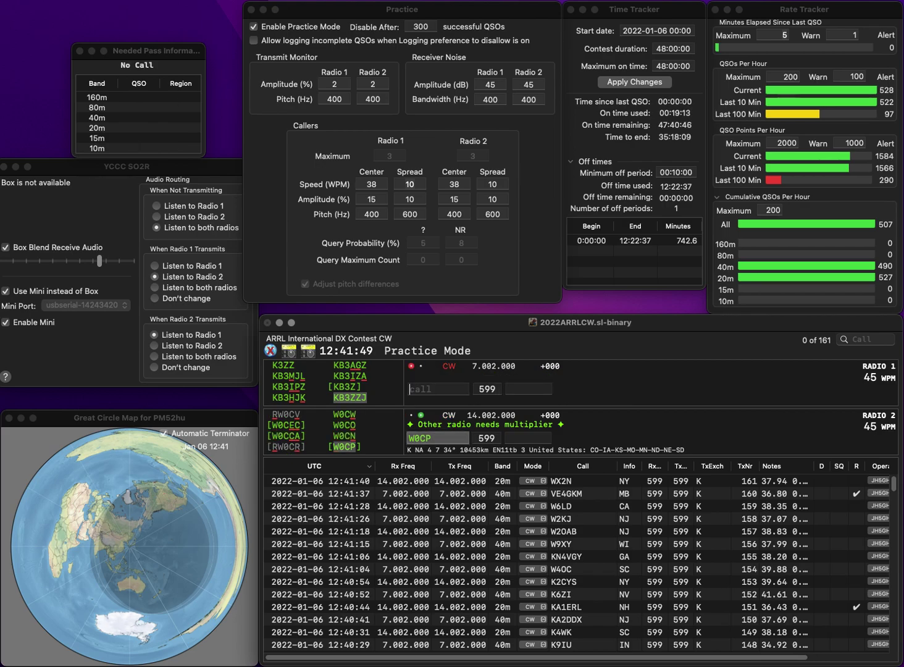
text(KS)
key(Return)
Insert the missing digit in radio 1's call and send WB2COY on radio 2
text(NWBJ)
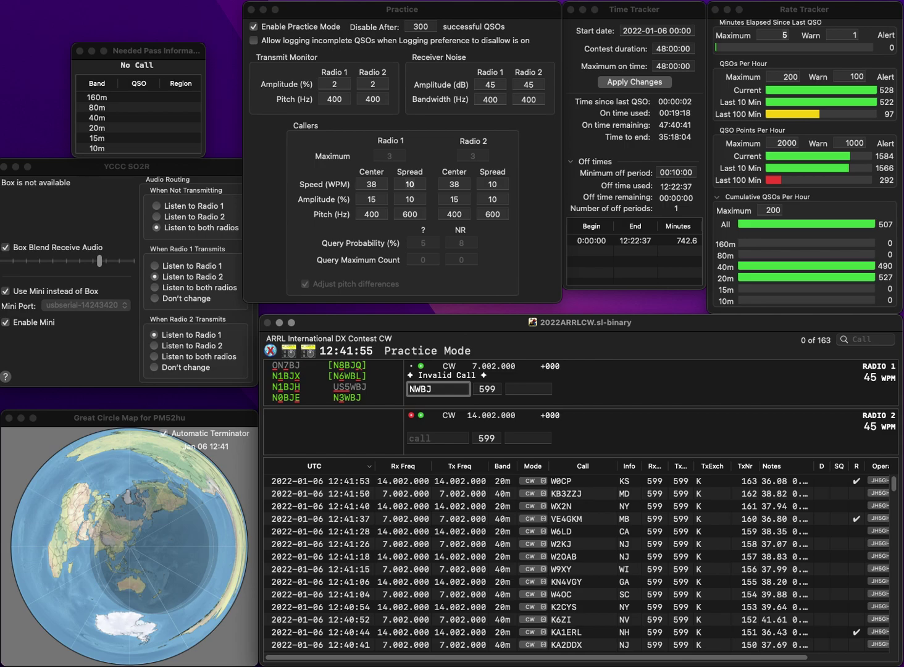
key(Left)
key(Left)
key(Left)
text(3)
key(Return)
text(CO)
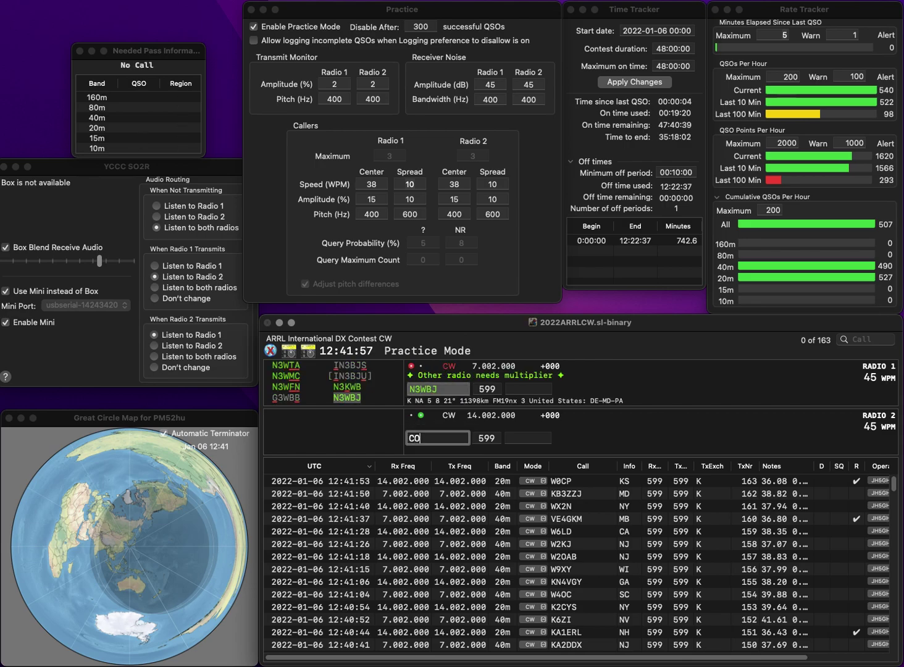
text(Y)
key(Left)
key(Left)
key(Left)
text(WB)
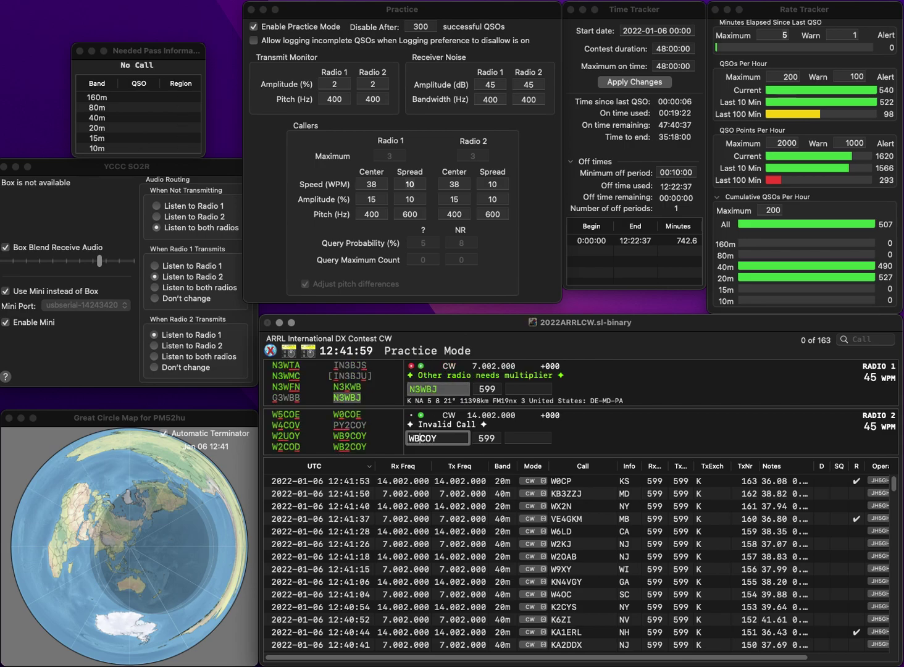
text(2)
key(Return)
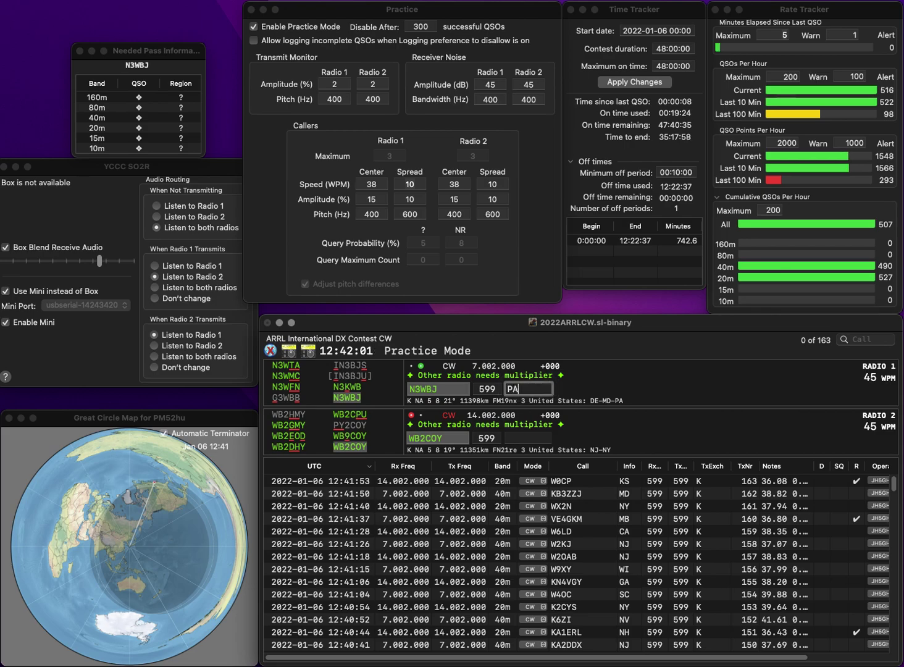
Enter exchanges PA and NY and log both contacts
text(PA)
key(Return)
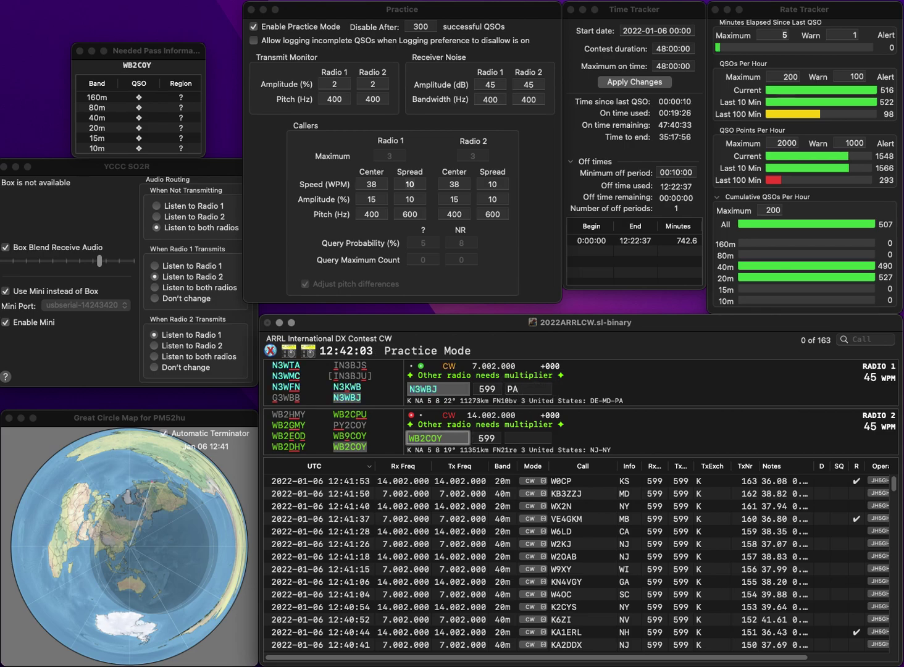
key(space)
text(NY)
key(Return)
text(K)
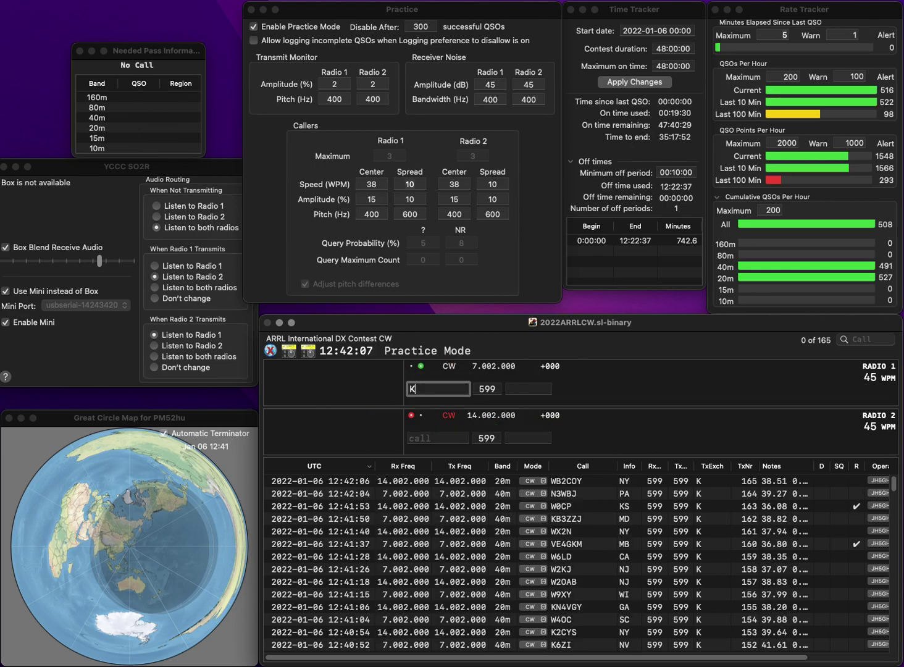
text(4ORD)
key(Return)
text(W5CIA)
key(Tab)
key(Return)
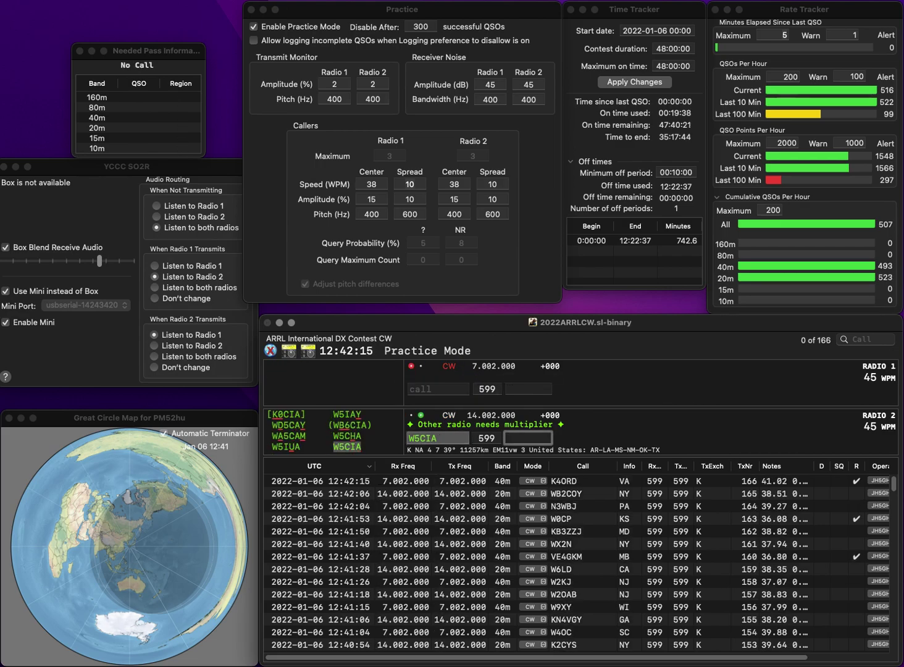
text(TX)
key(Return)
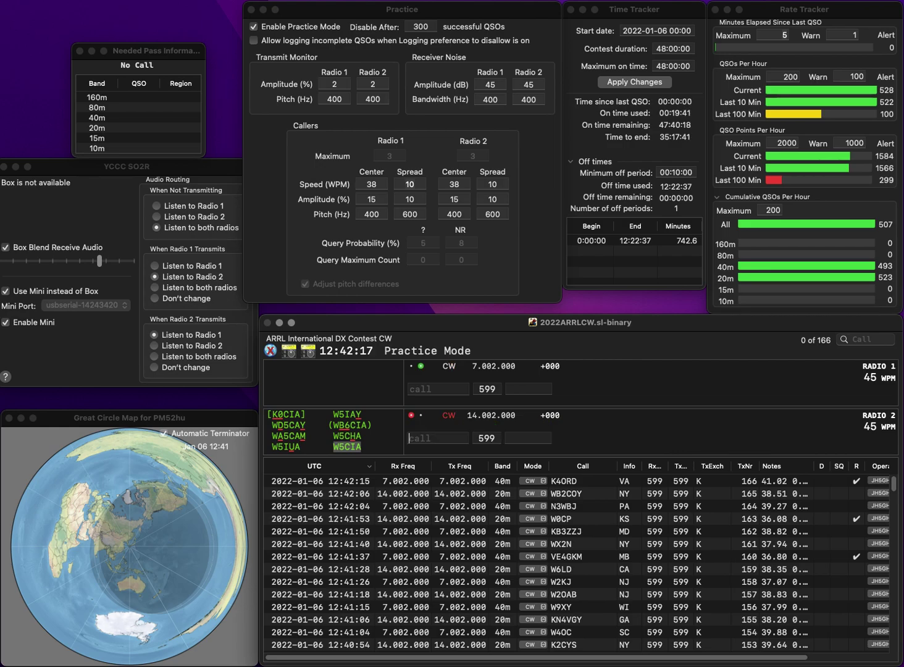
text(AG5VE)
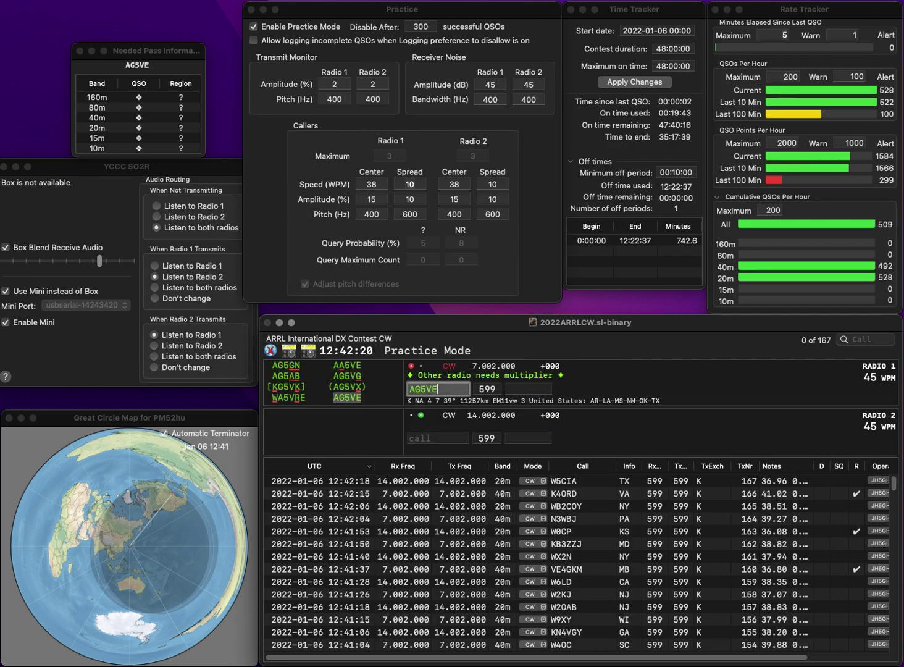
key(Return)
text(KB)
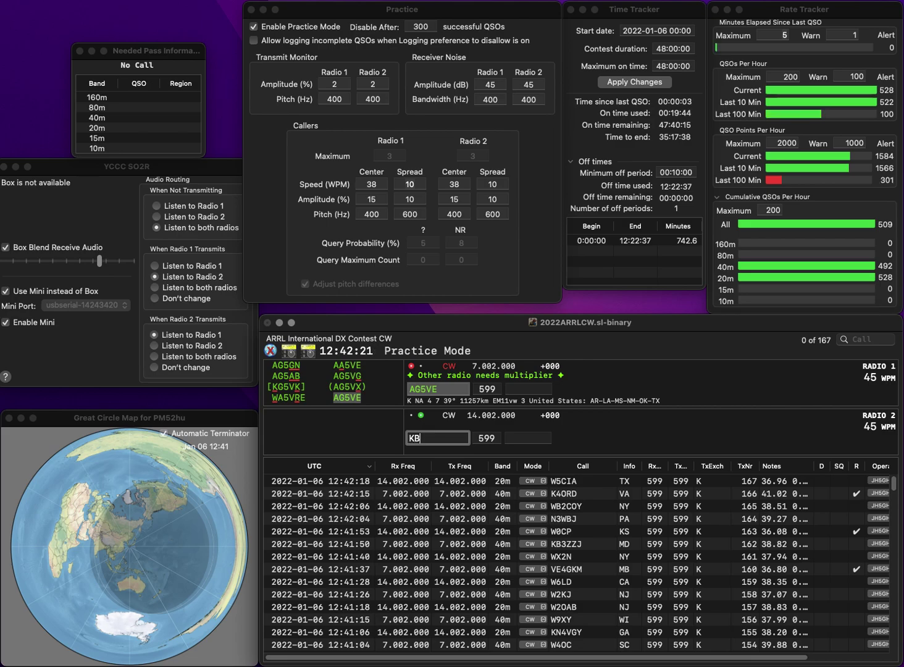
text(1DMX)
key(Return)
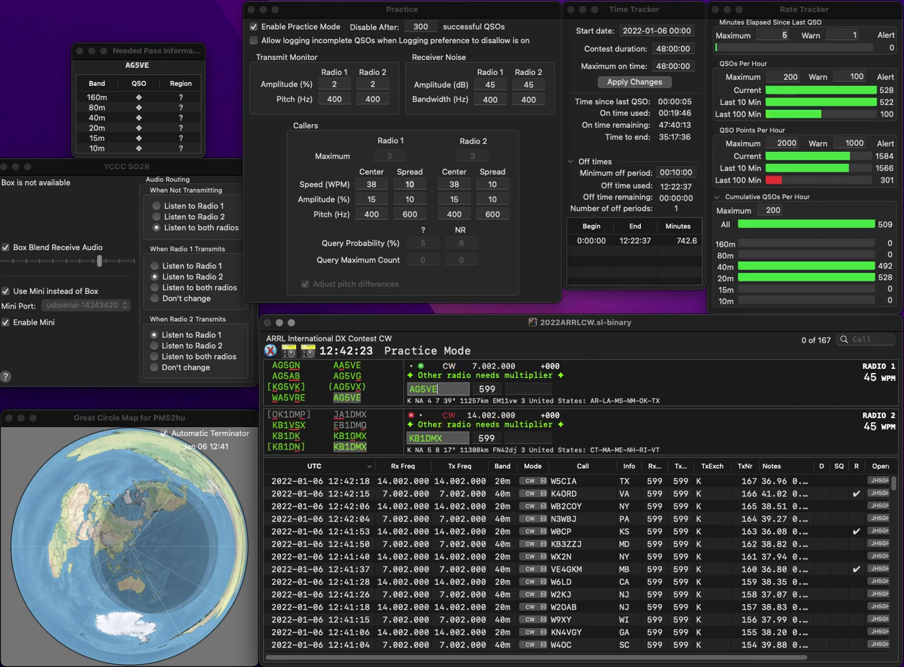
text(MS)
key(Return)
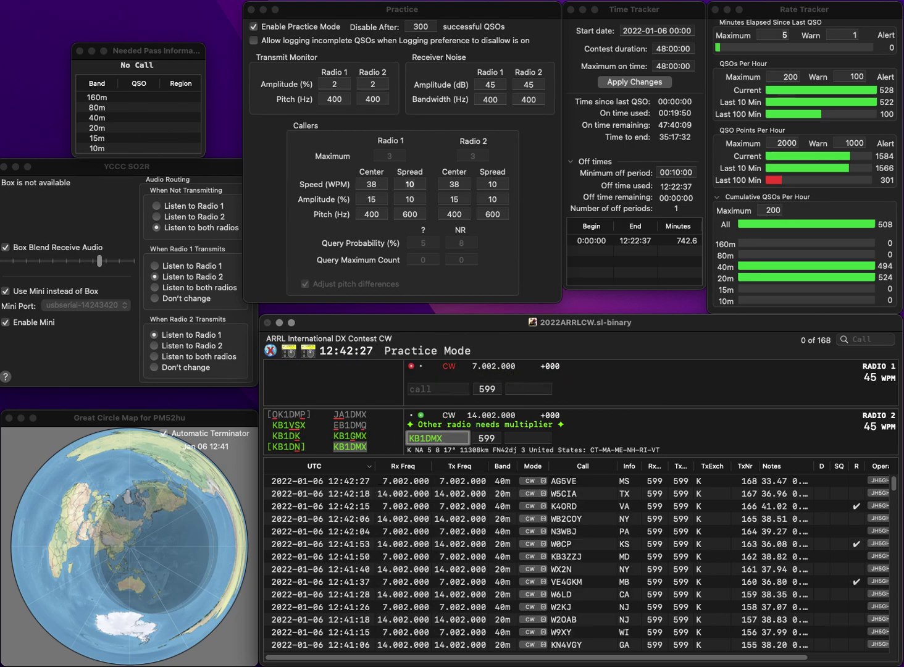
key(Tab)
key(Return)
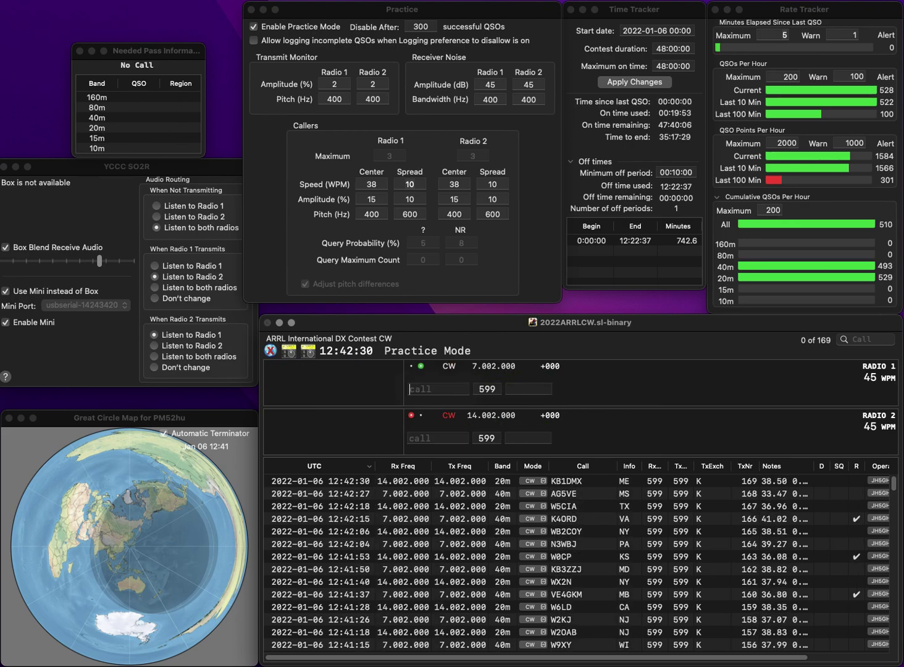
Send WF4U on radio 1, start KC on radio 2, and log WF4U (UT) as QSO 170
text(WF4U)
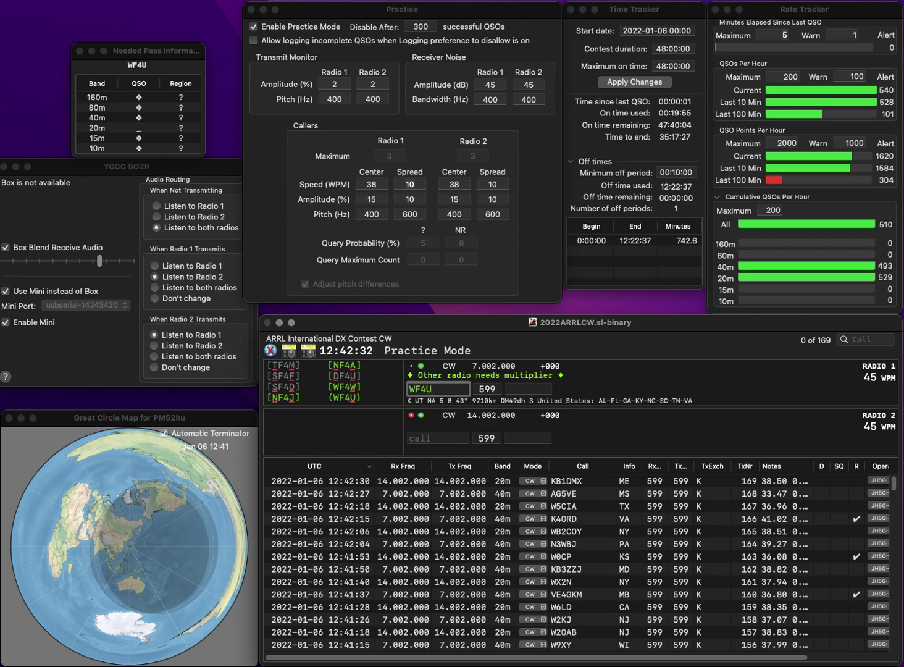
key(Return)
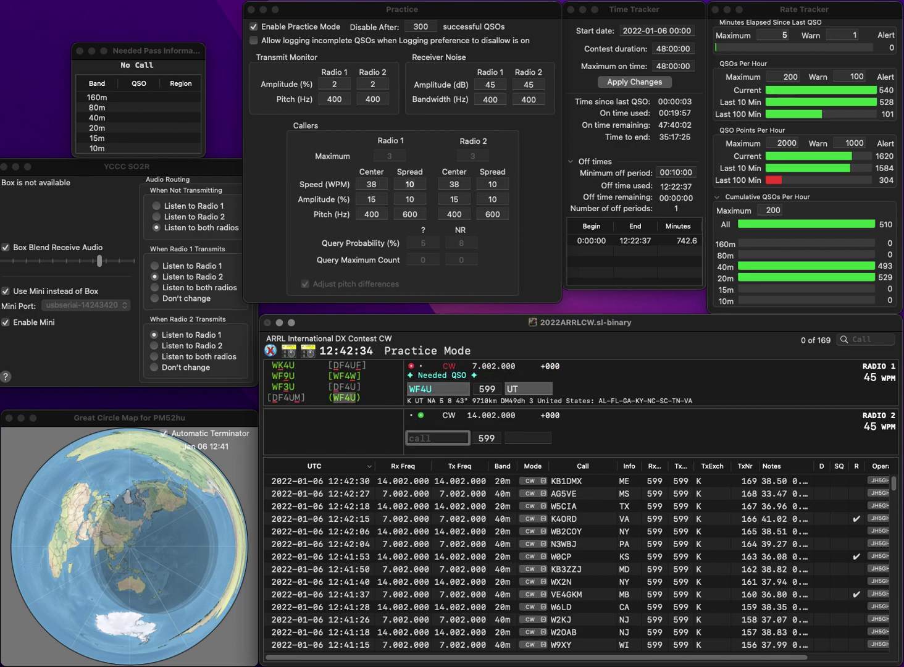
text(KC)
key(Return)
key(space)
key(Return)
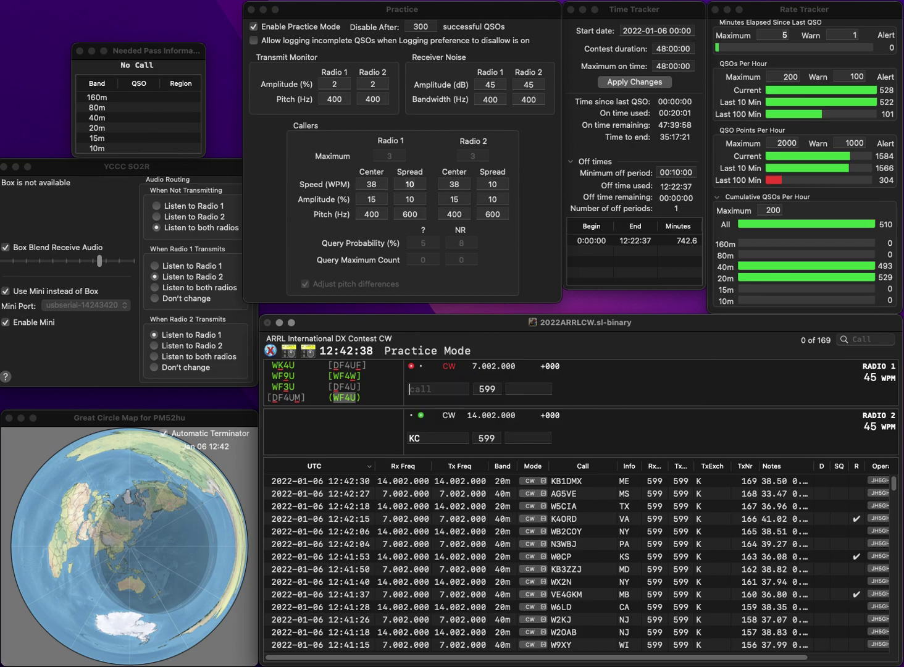
text(KC9IK)
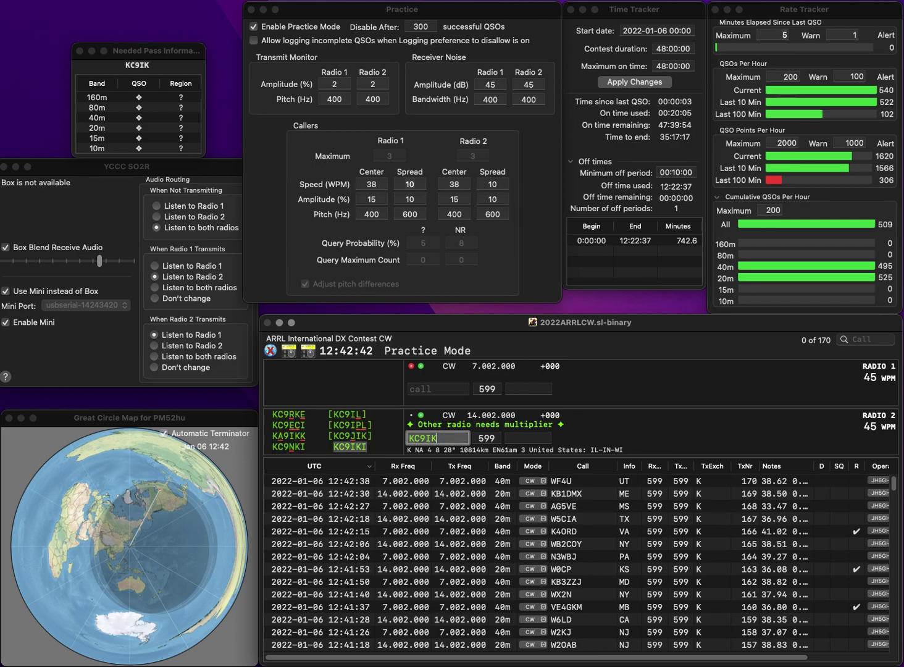
text(I)
key(Return)
text(W4DML)
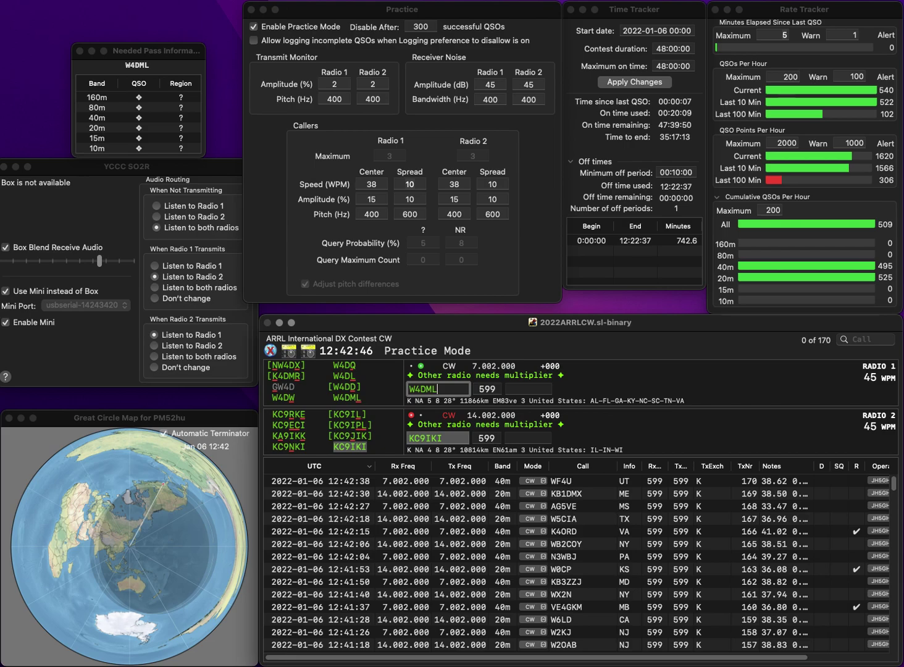
key(Return)
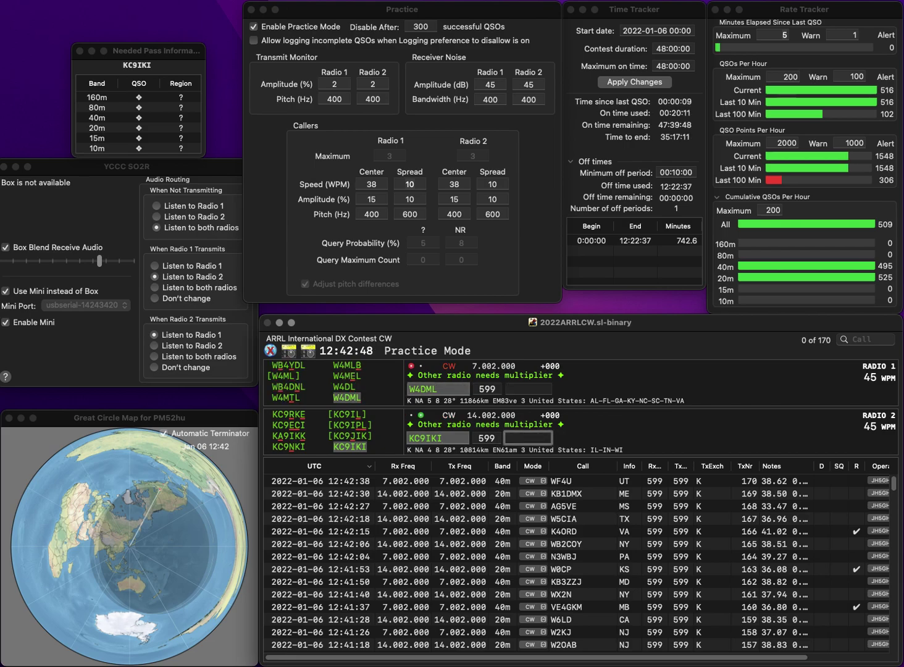
text(IL)
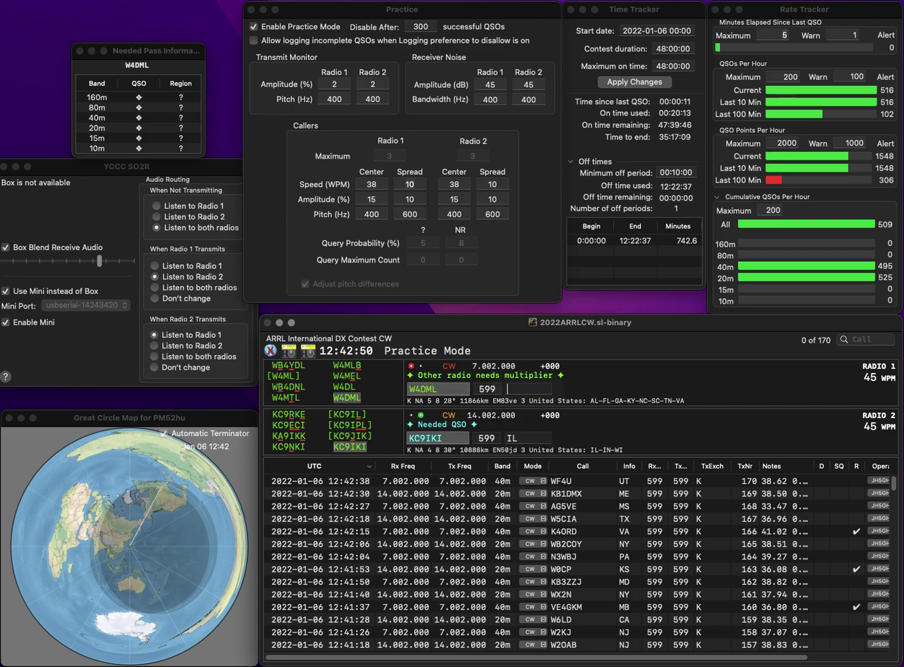
key(Return)
text(KY)
key(Return)
Send VE3NJC on radio 2 and AI5P on radio 1, then log both, AI5P with NM
text(VE3NJC)
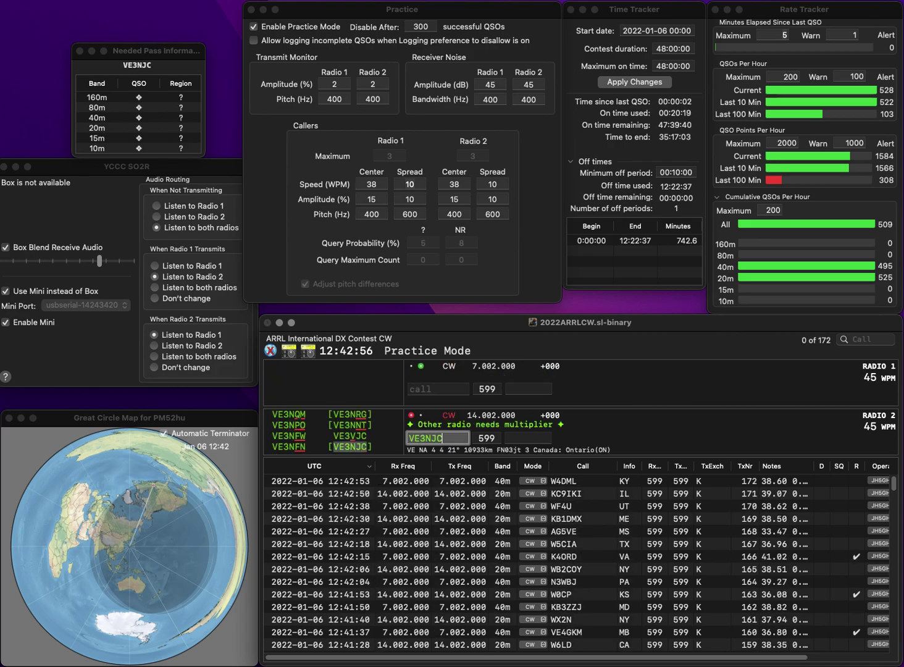
key(Return)
text(AI5P)
key(BackSpace)
text(I5P)
key(Return)
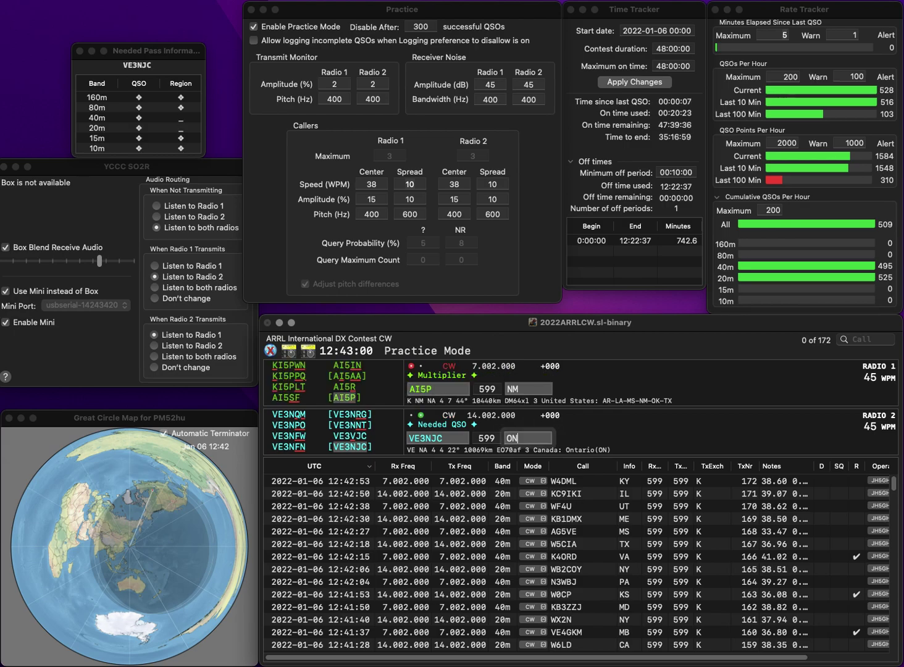
key(Return)
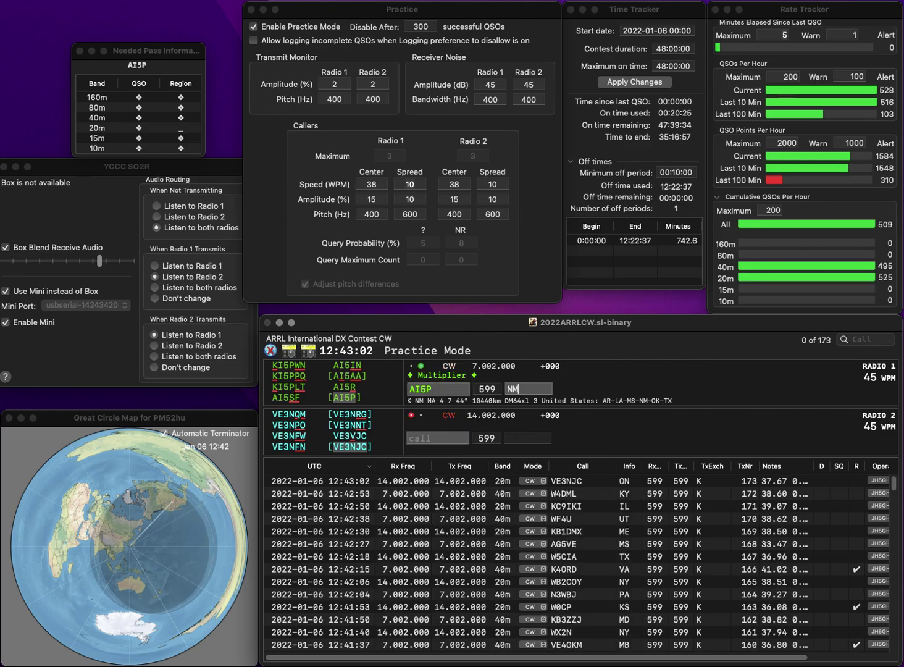
key(Return)
Work W2UA and K1DJ, logging them with exchanges NY and NH
text(W2UA)
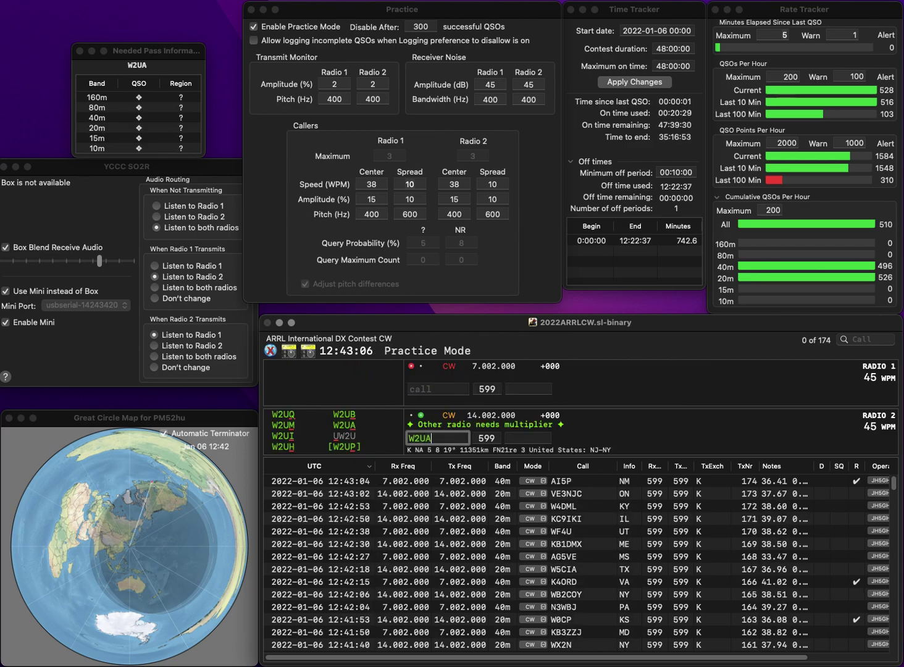
key(Return)
text(K1DJ)
key(Return)
text(N)
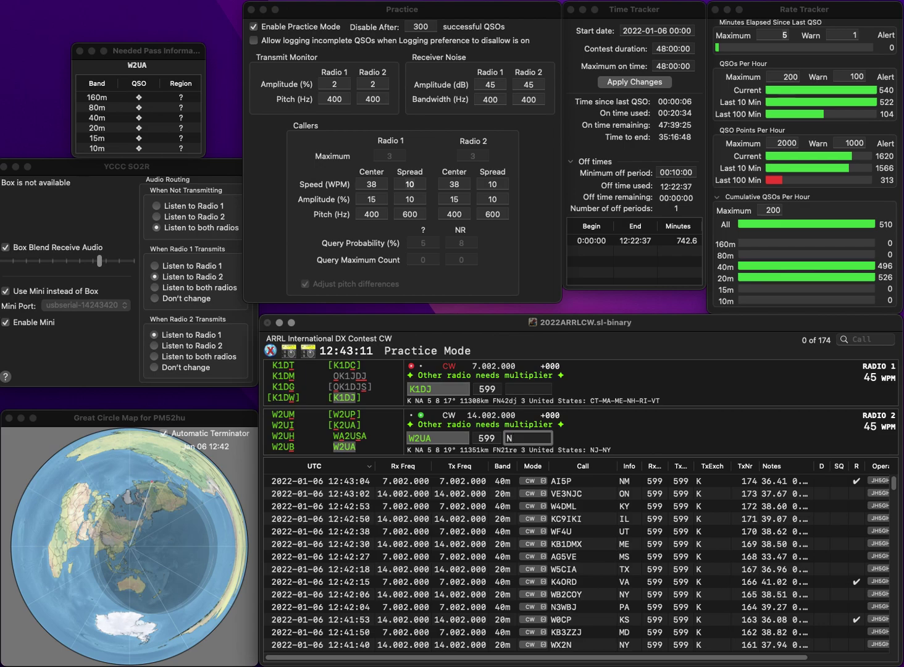
text(Y)
key(Return)
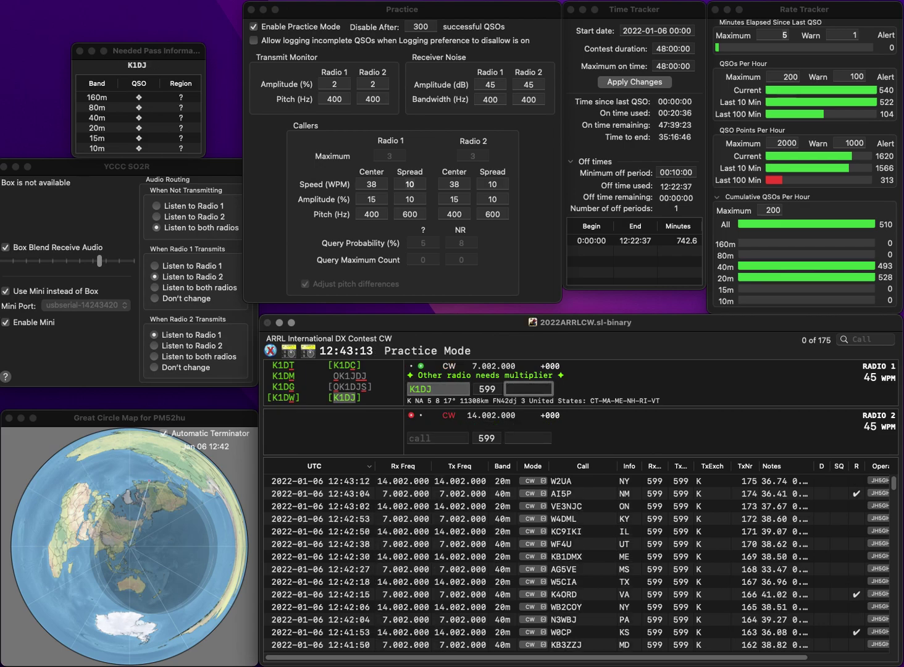
text(NH)
key(Return)
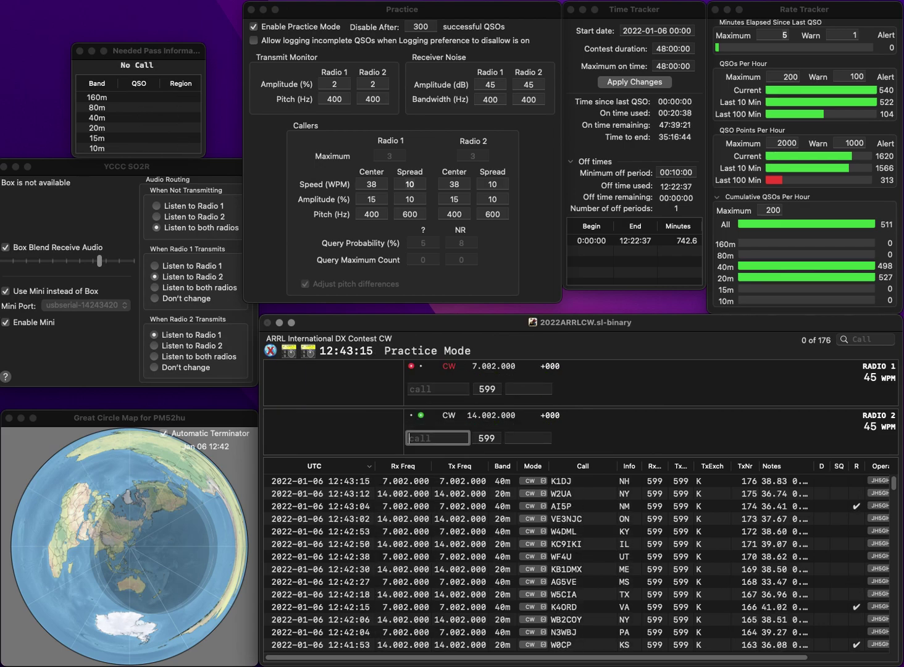
text(K8SSY)
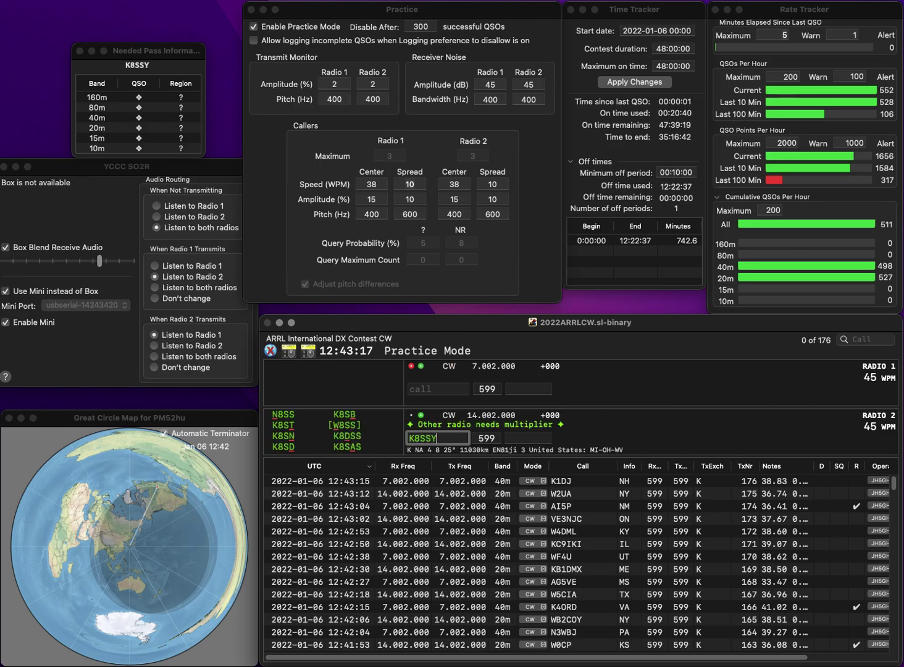
key(Return)
text(W4DUK)
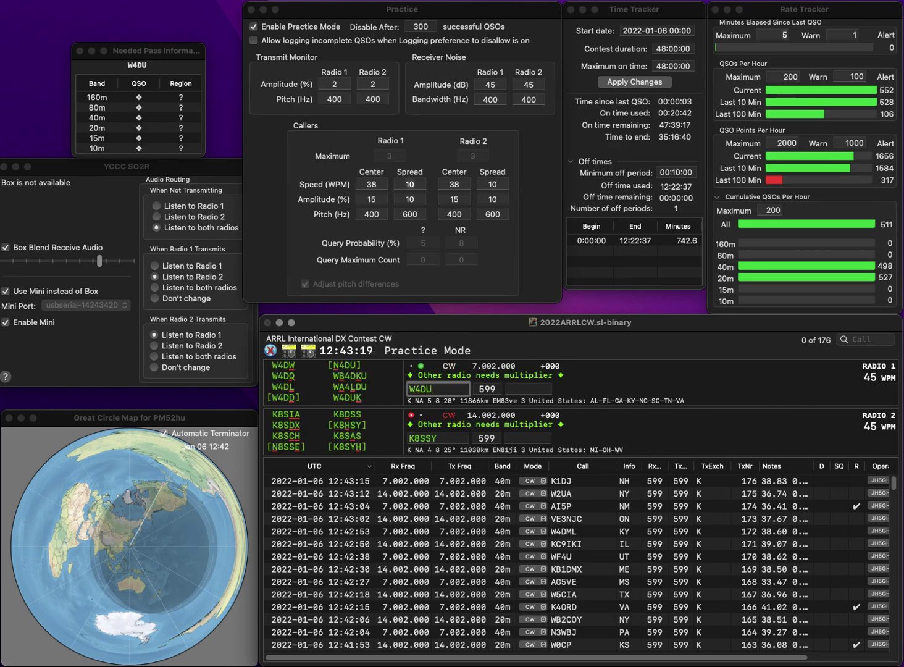
key(Return)
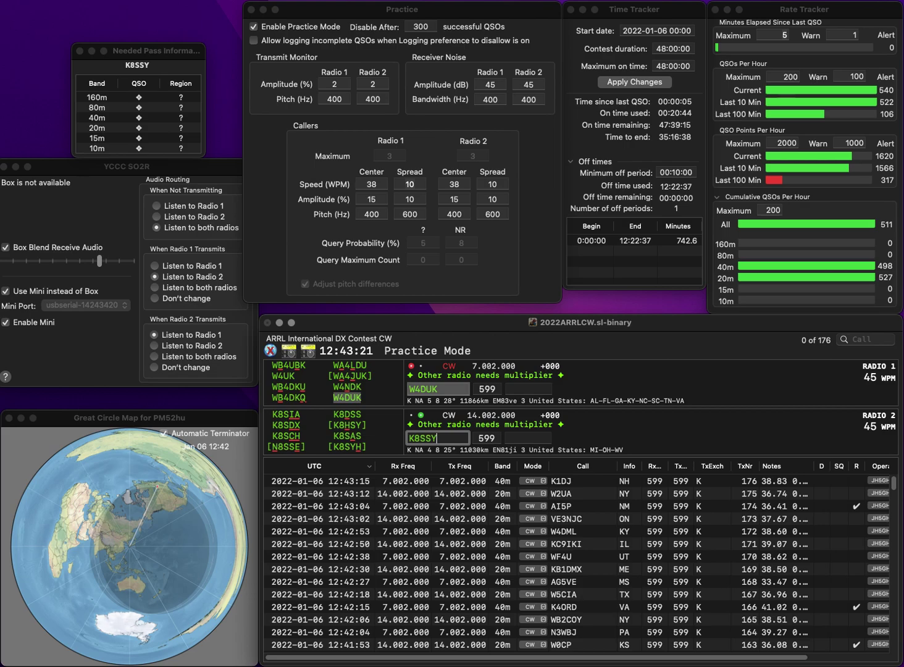
key(BackSpace)
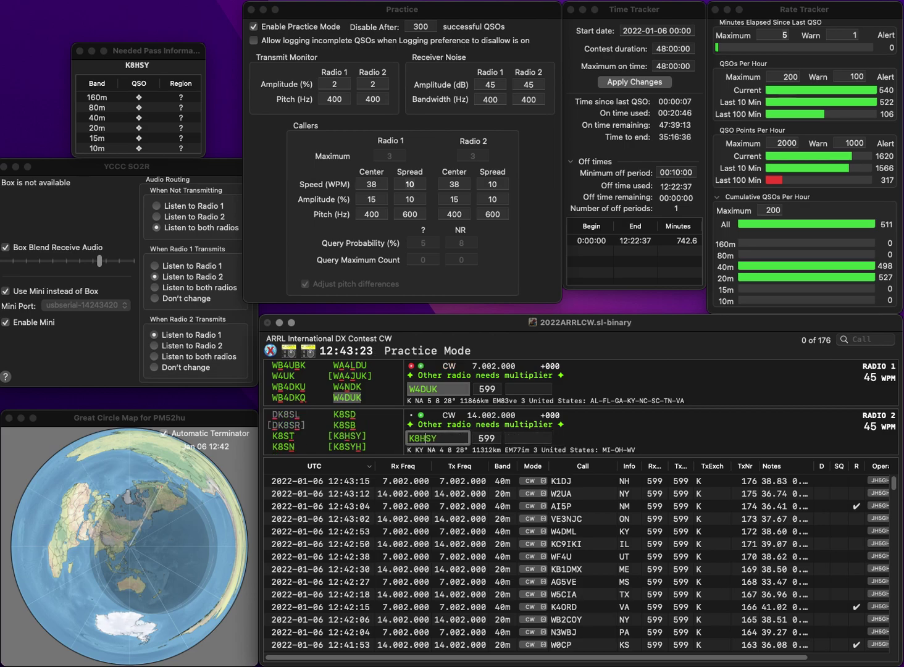
text(H)
key(Return)
key(space)
text(FL)
key(Return)
key(Tab)
key(Return)
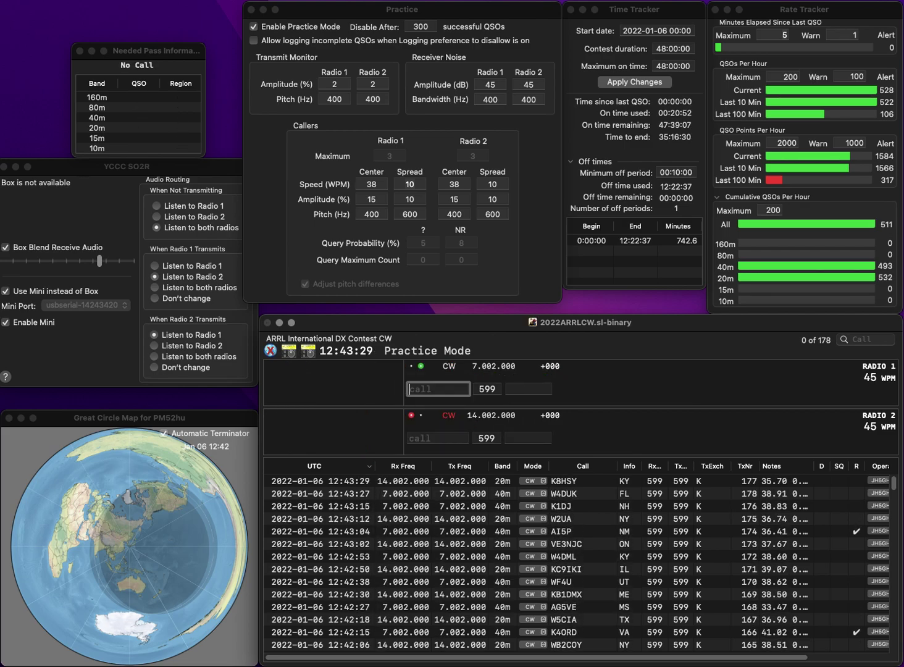
text(K5TF)
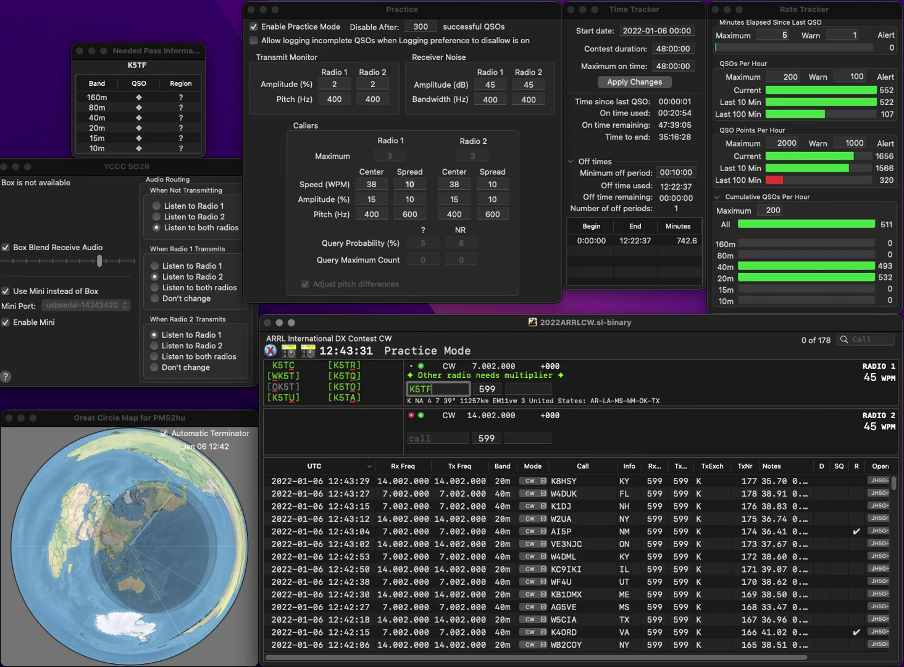
key(Return)
text(K1)
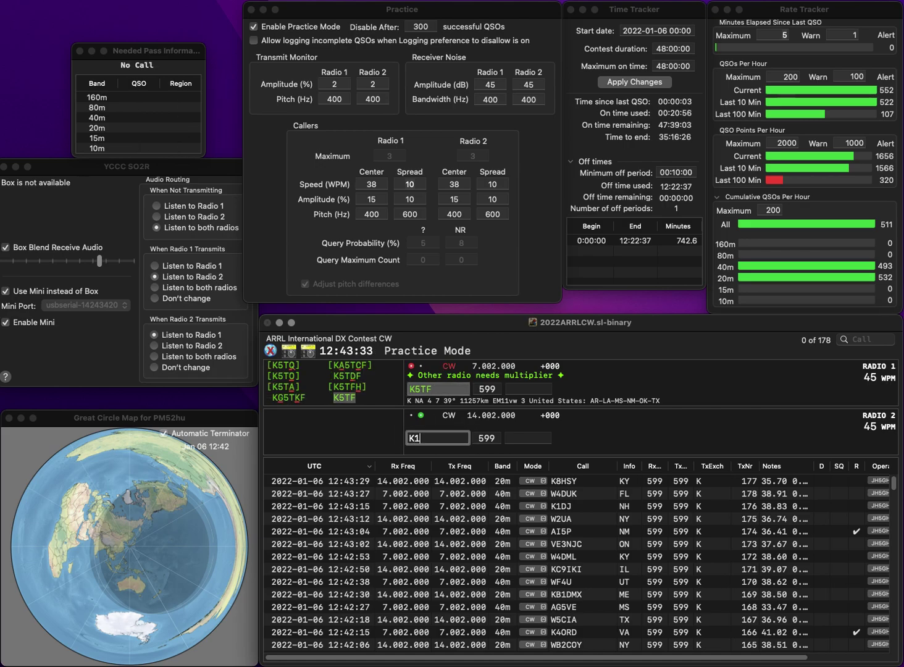
text(LTJ)
key(Return)
key(Tab)
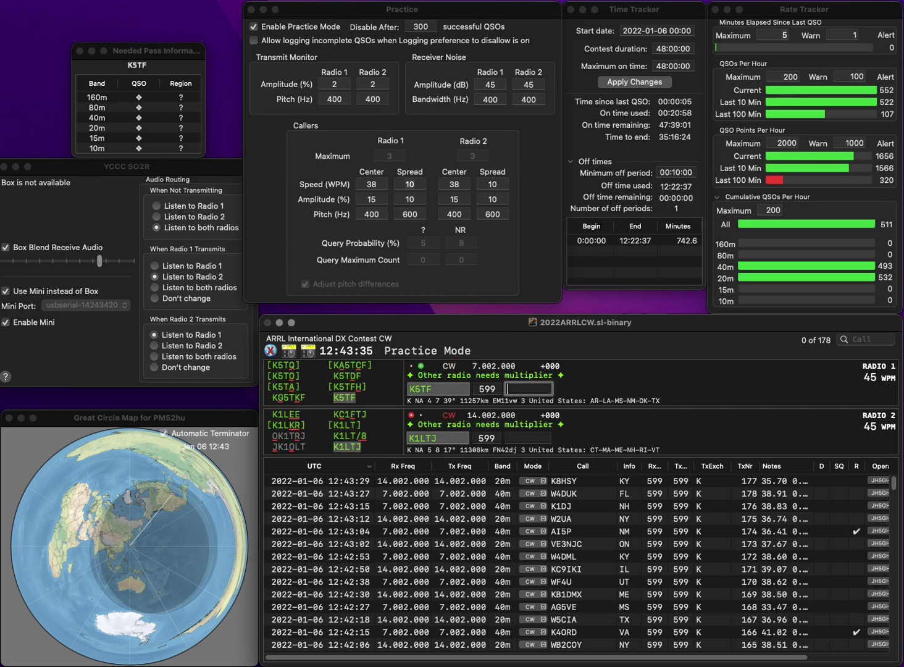
text(MS)
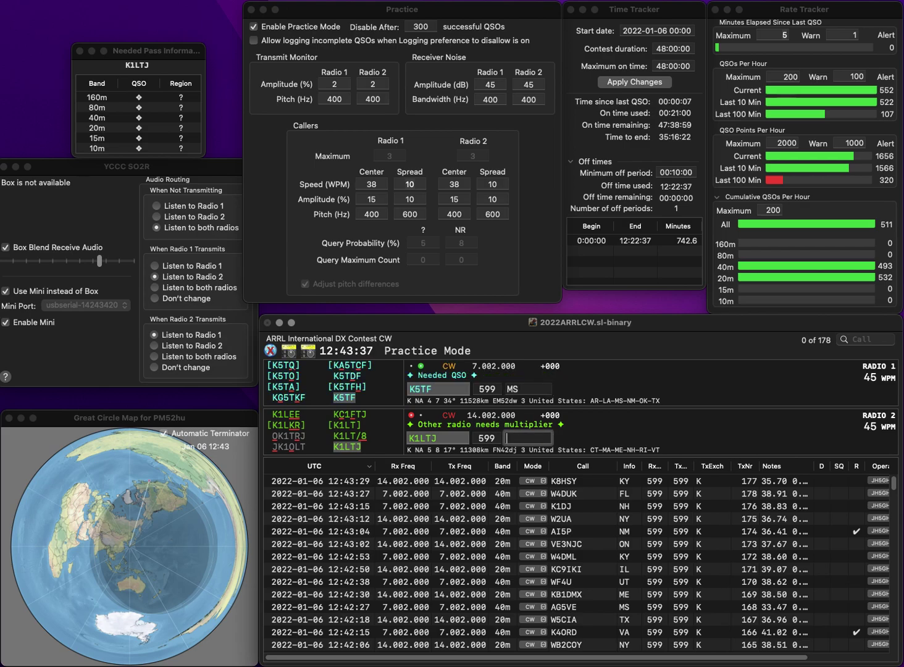
key(Return)
text(MA)
key(Return)
text(KM9M)
key(Return)
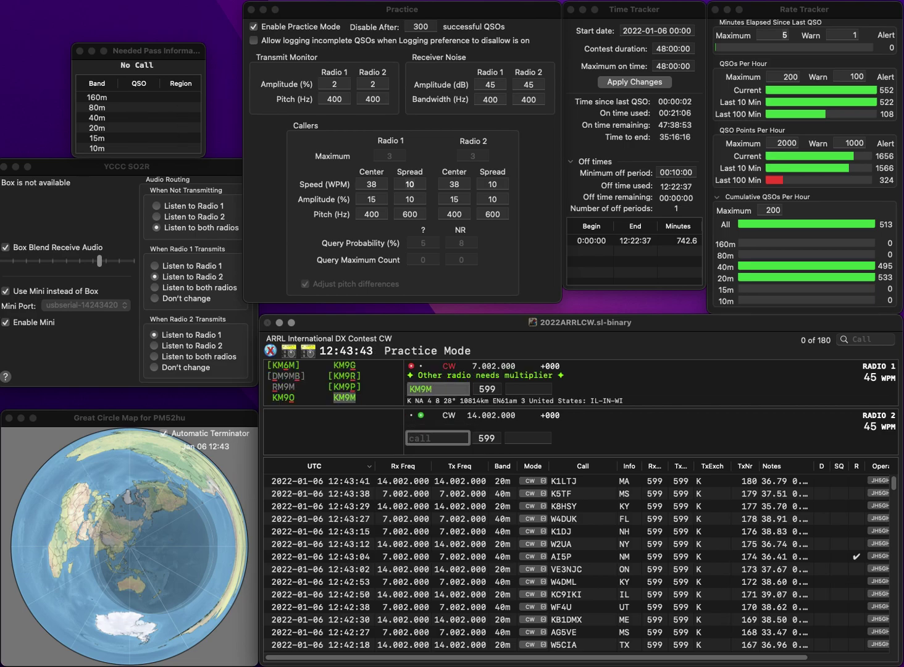
text(W)
key(BackSpace)
text(NN2NN)
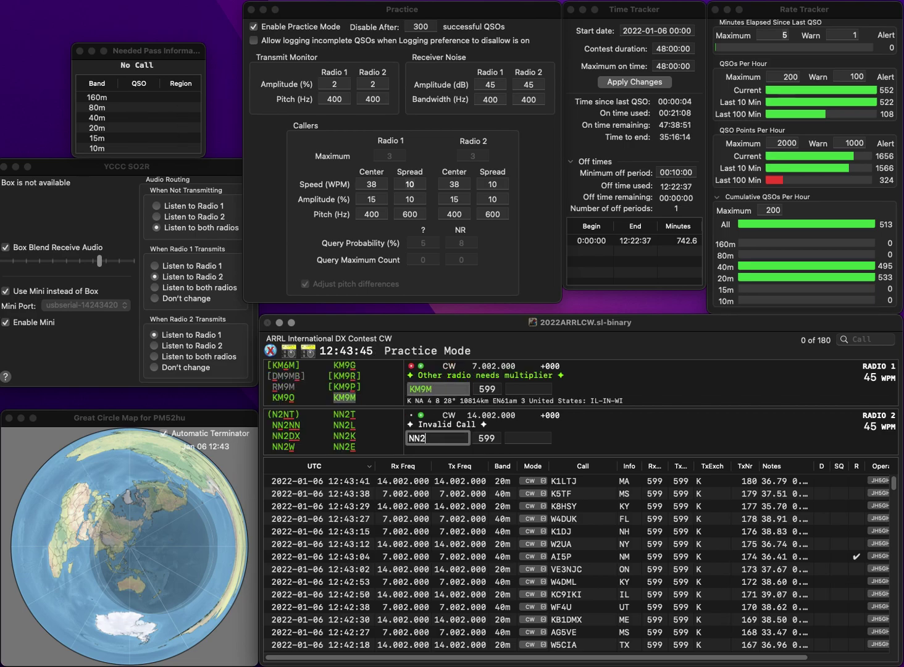
key(Return)
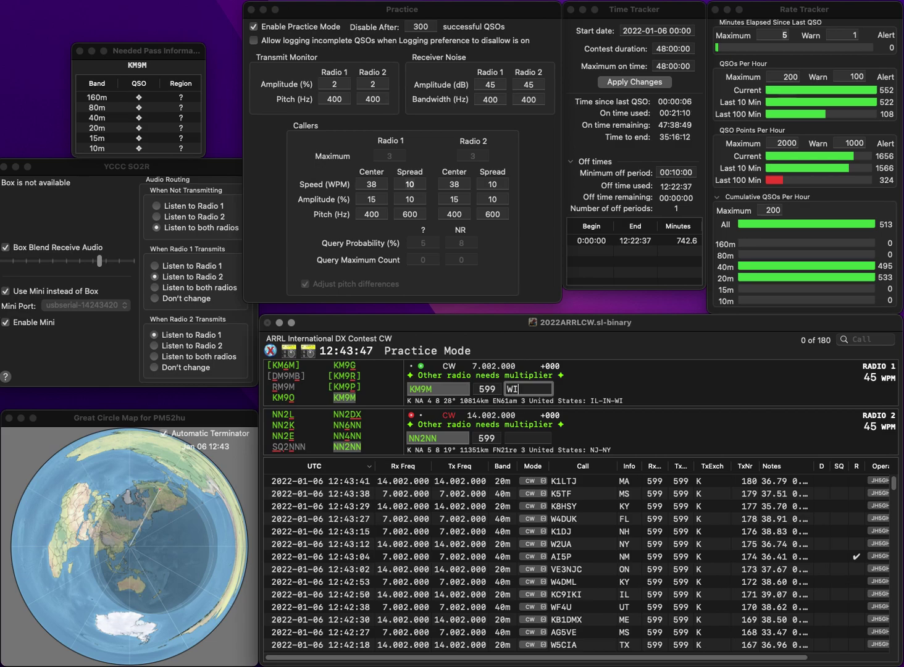
key(Return)
text(N)
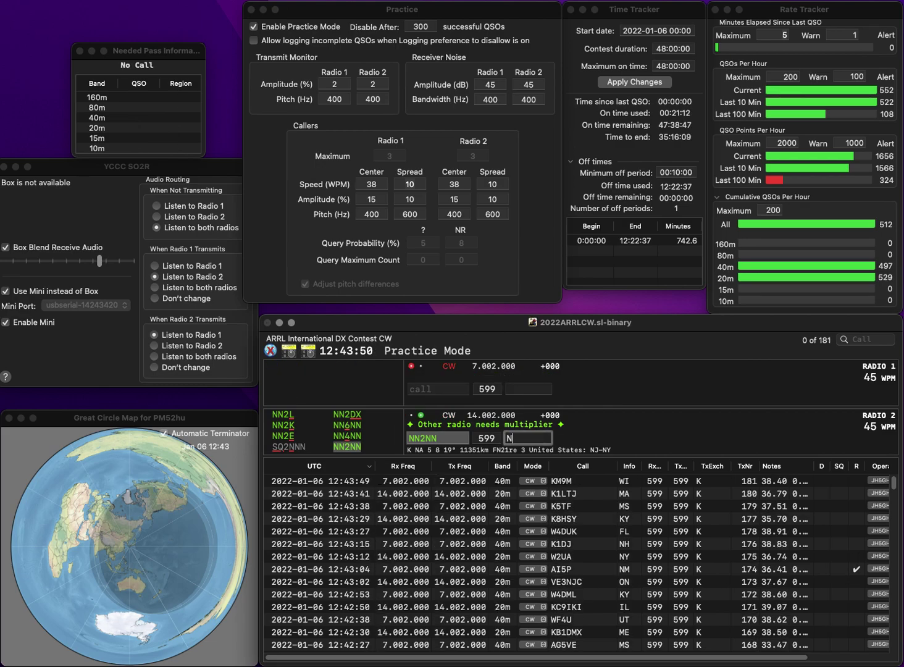
text(Y)
key(Return)
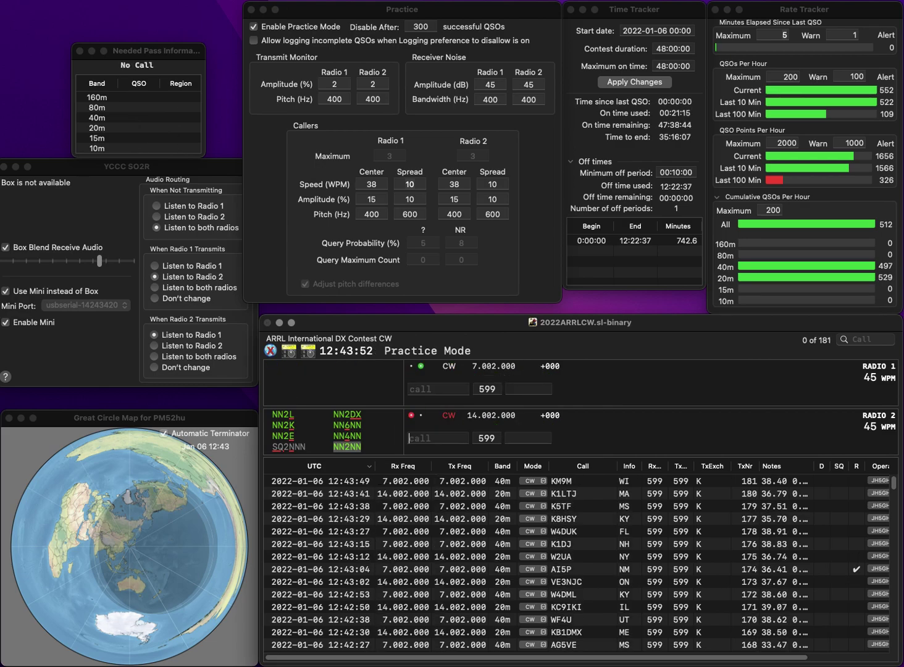
text(5O)
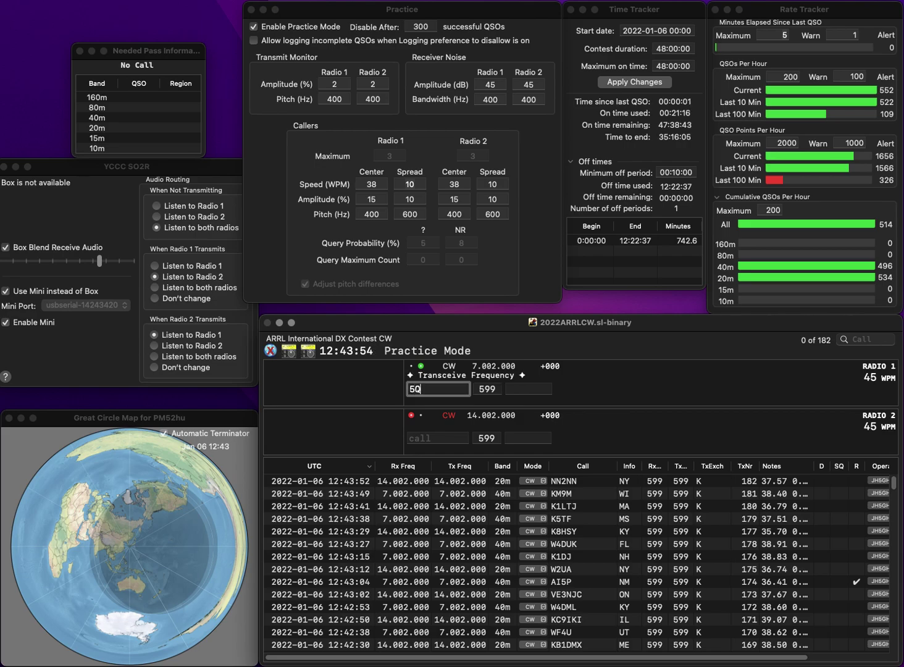
text(IL)
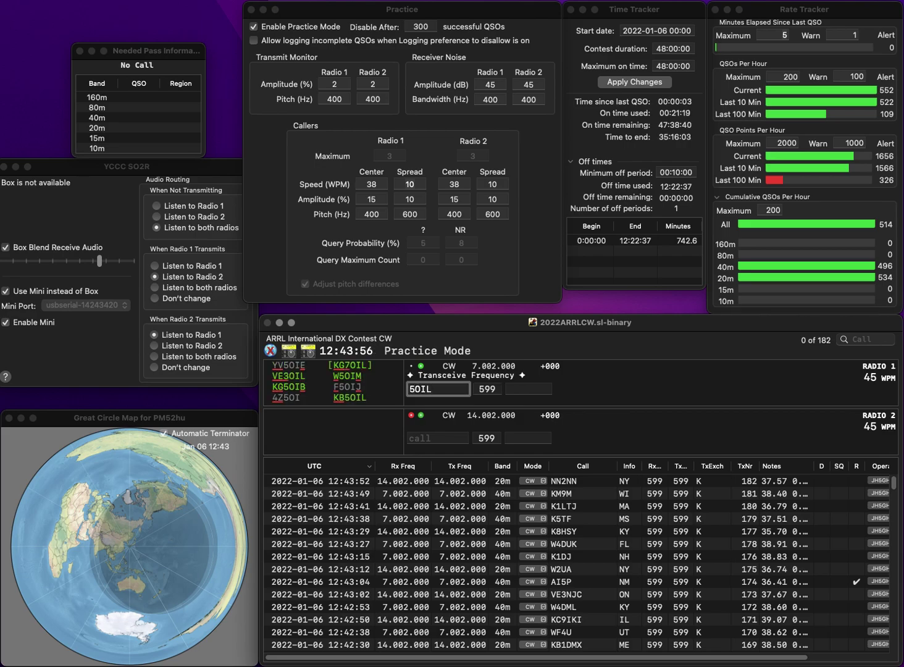
text(KB)
key(Return)
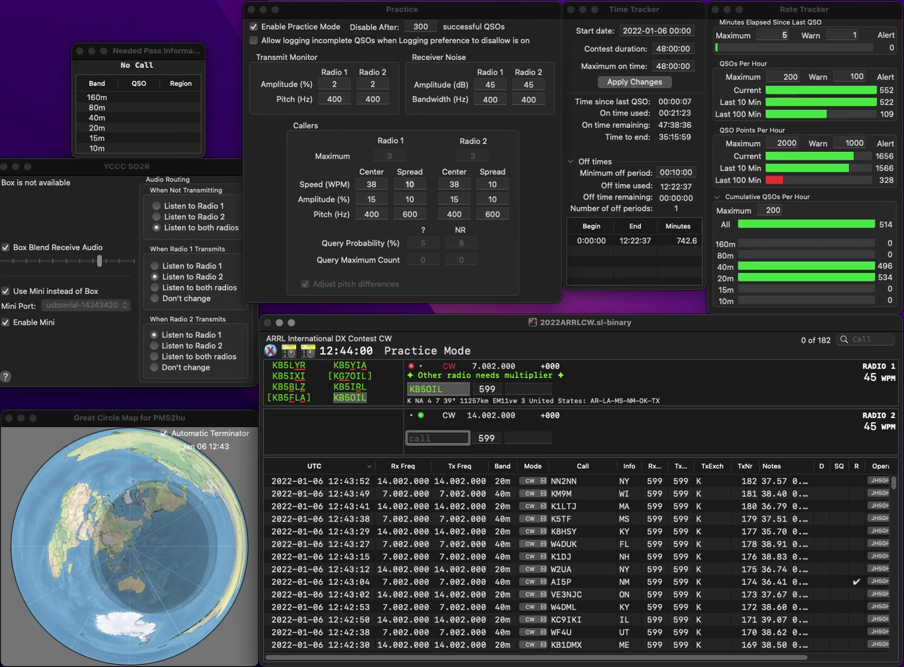
text(WD9)
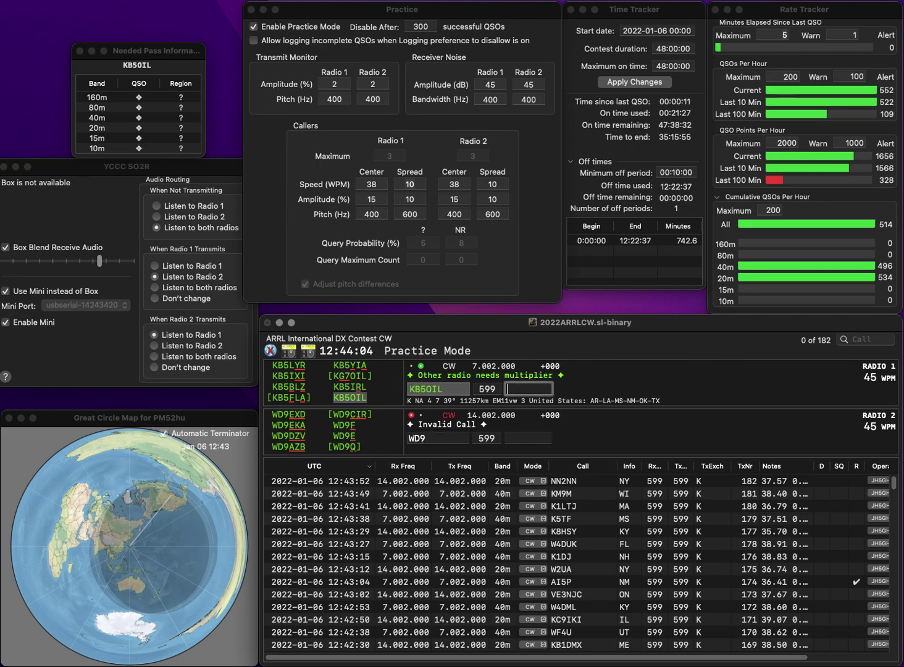
key(Return)
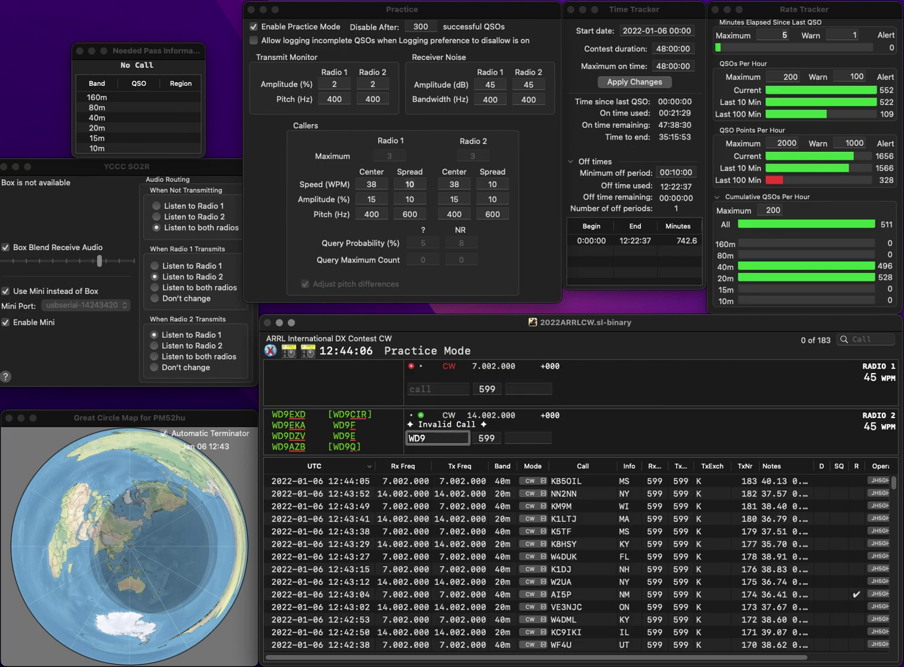
key(BackSpace)
key(BackSpace)
text(B8)
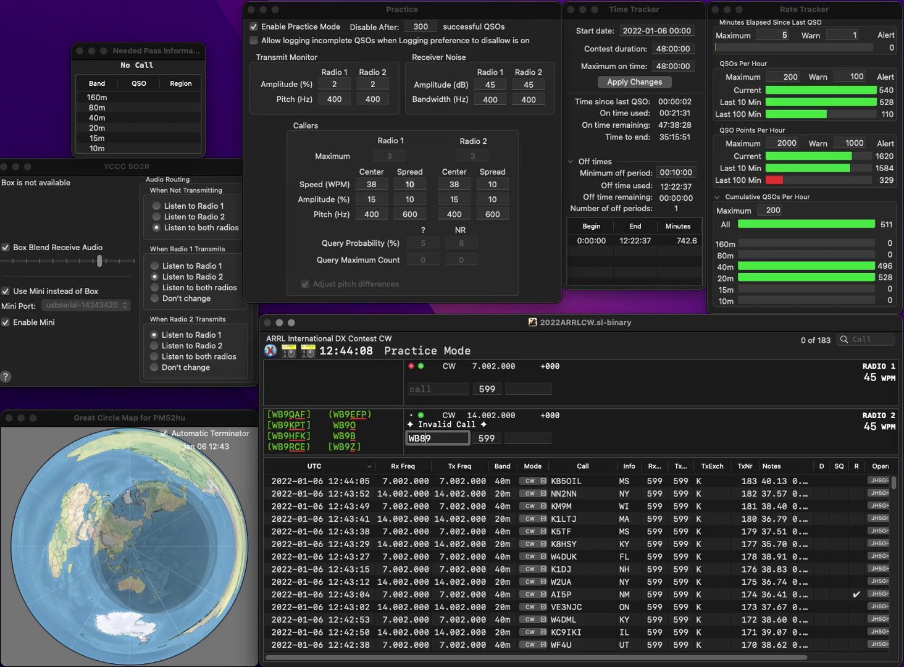
text(DAI)
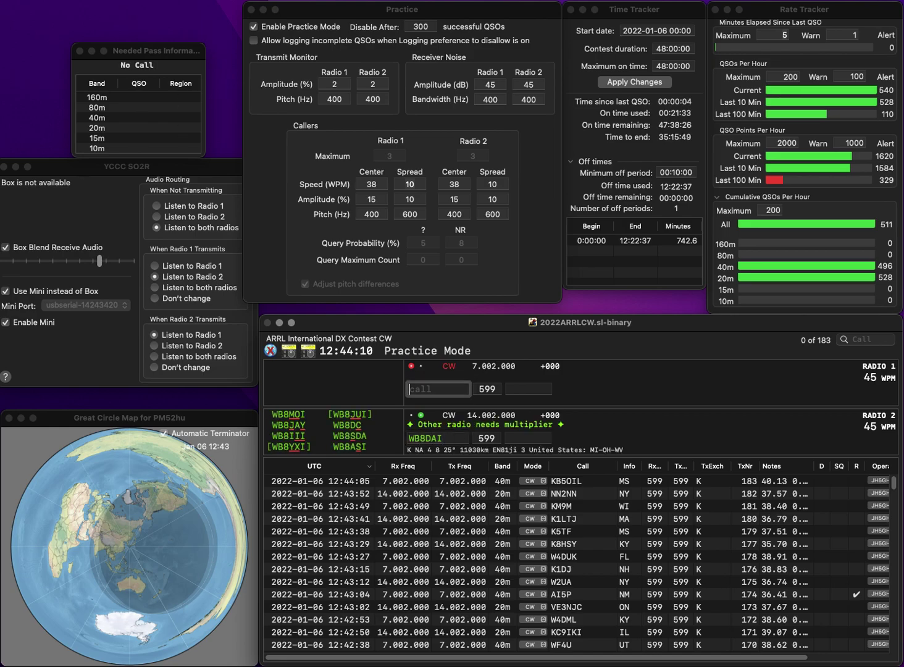
key(Return)
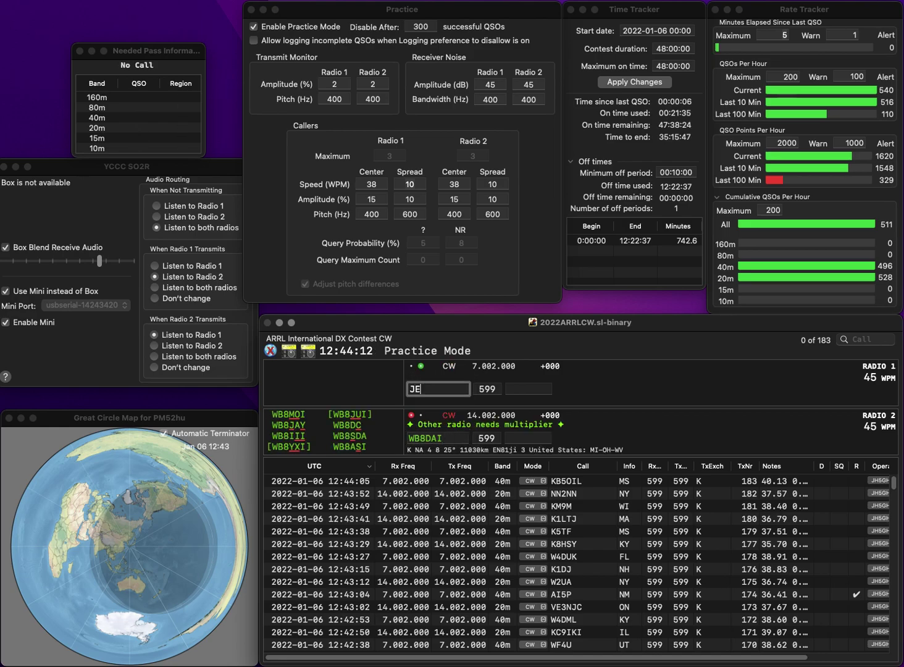
text(AJT)
key(Home)
text(W8)
key(Return)
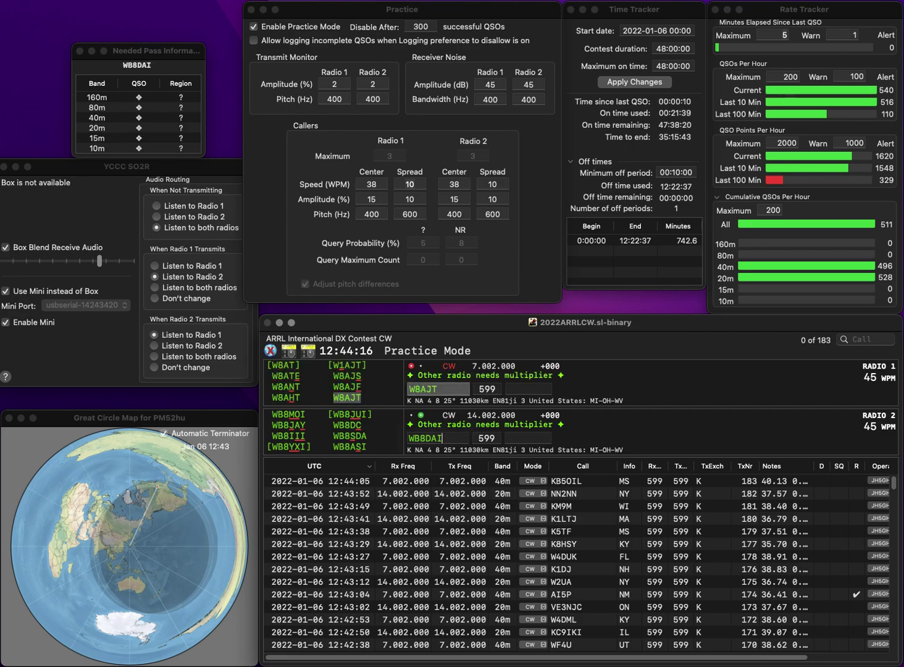
key(Left)
key(Left)
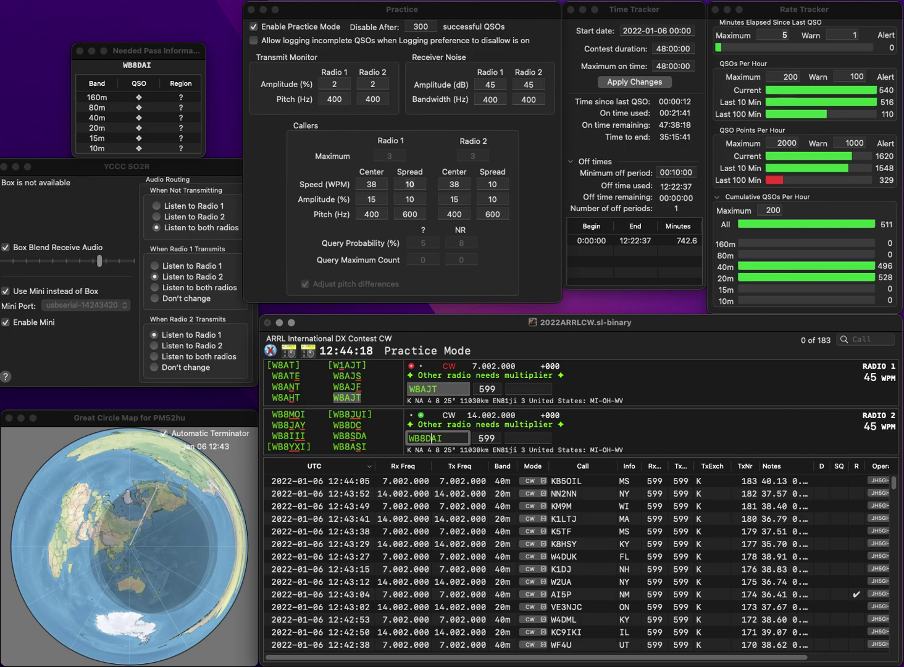
text(SA)
key(BackSpace)
key(BackSpace)
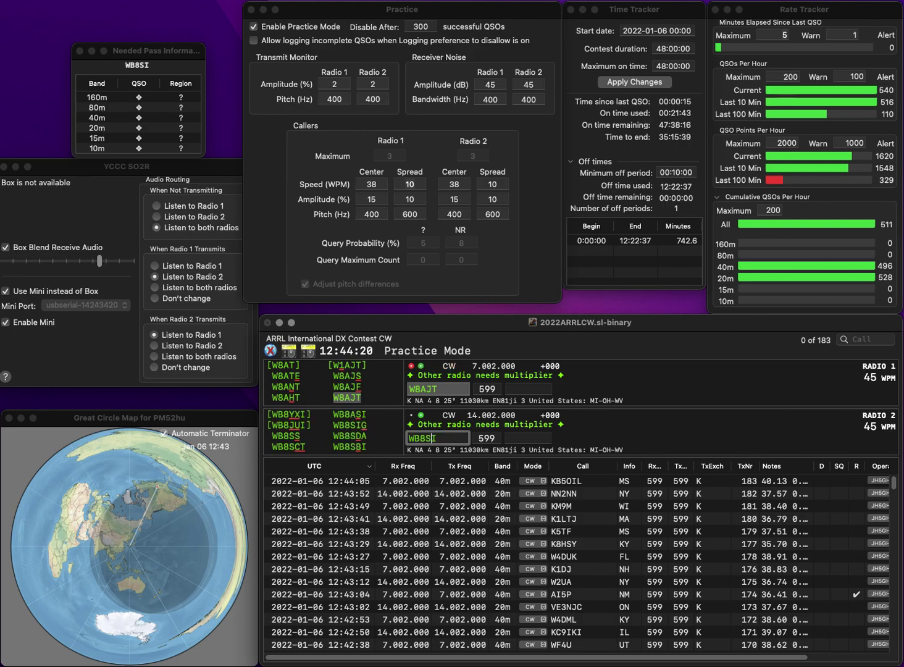
text(DA)
key(Return)
text(0)
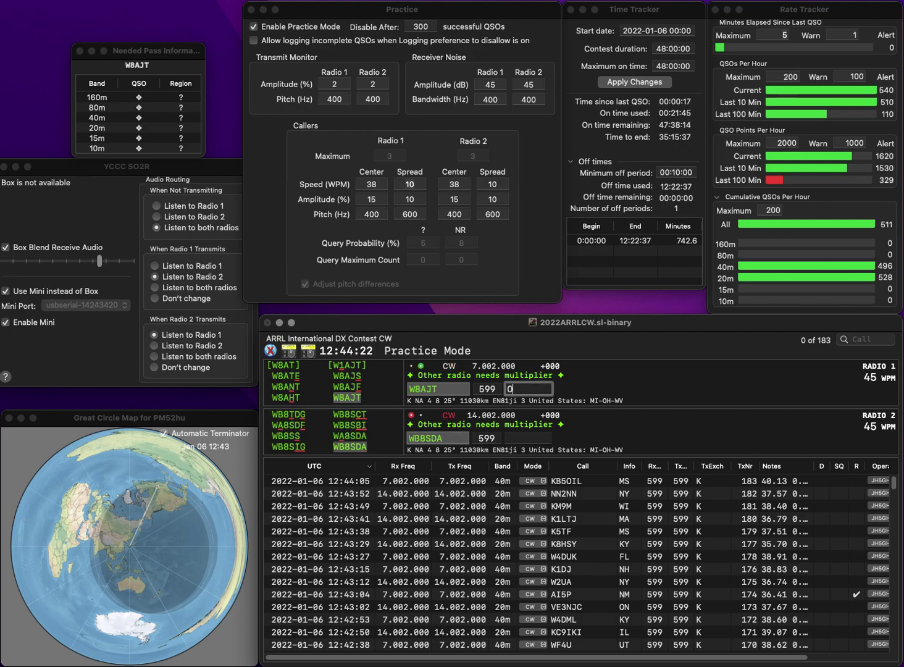
text(H)
key(Return)
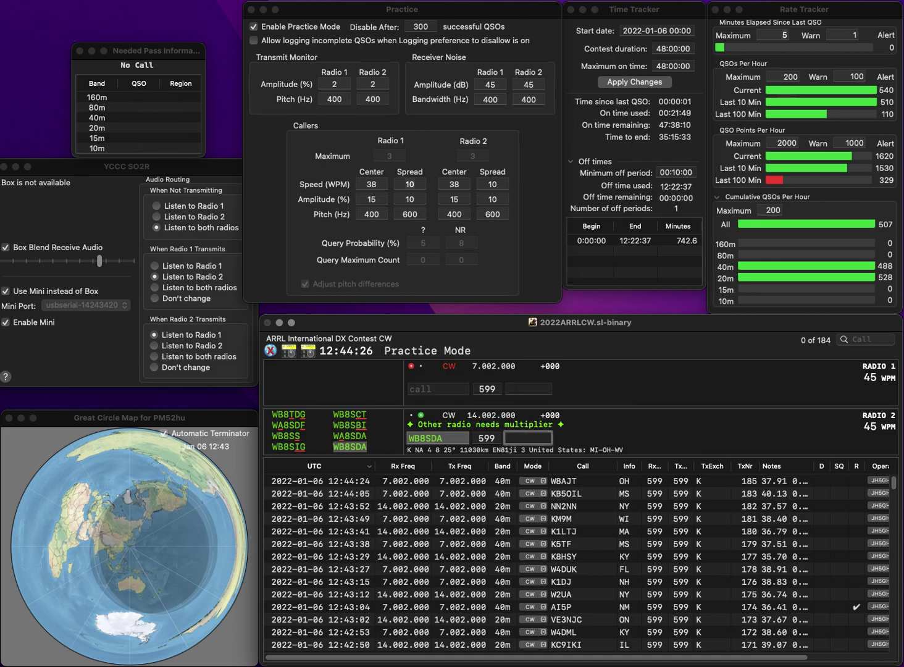
text(MI)
key(Return)
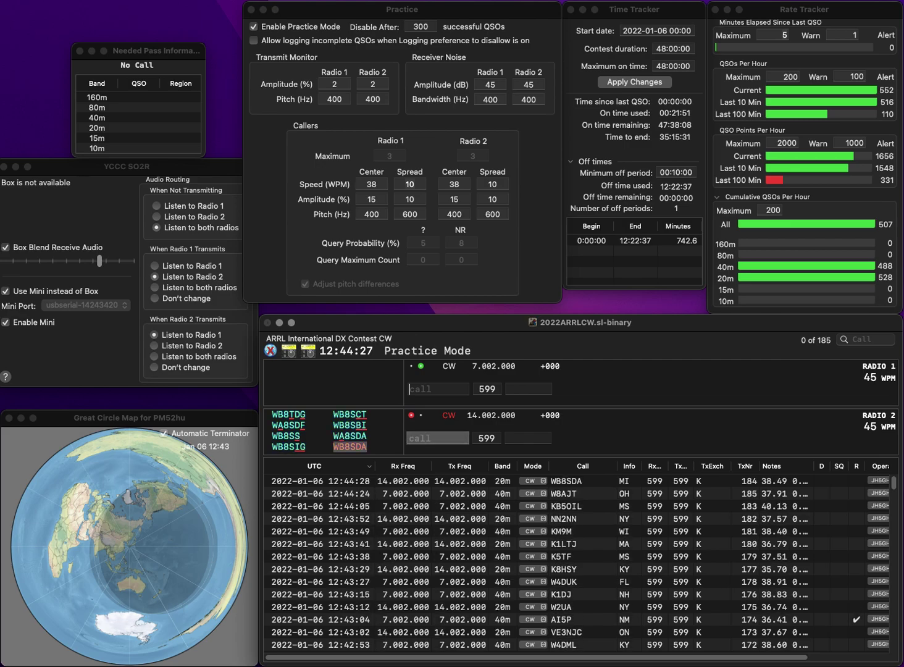
Send the calls WW2DX on radio 1 and W1BP on radio 2
text(2C)
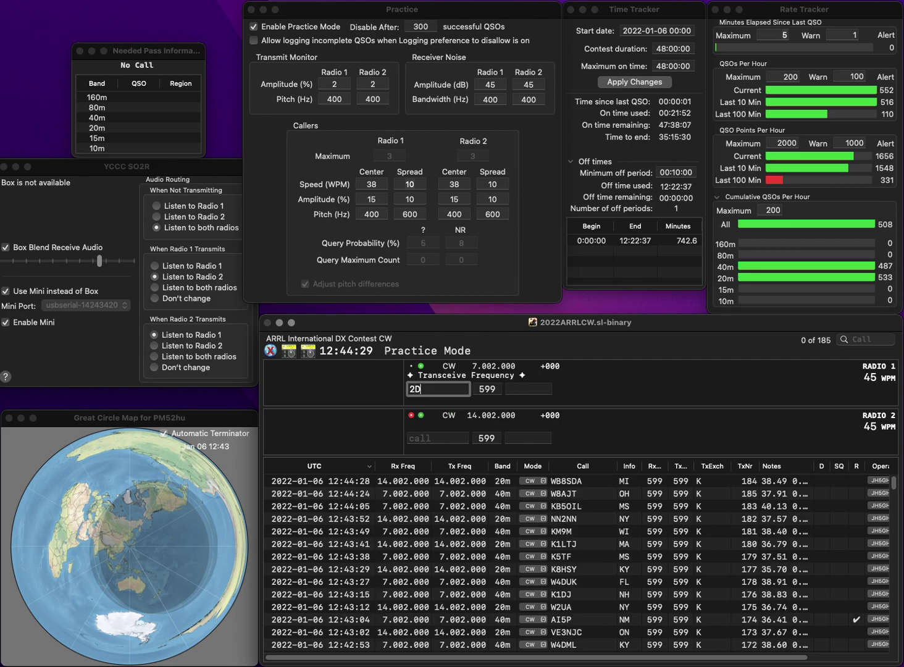
text(X)
key(Home)
text(WW)
key(Return)
text(W1)
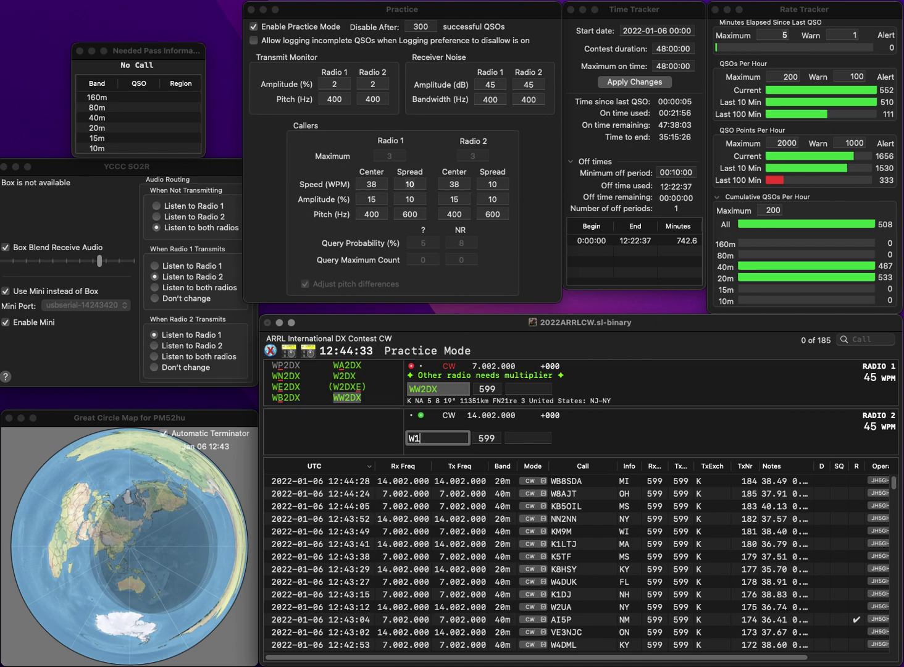
text(BP)
key(Return)
Log WW2DX with exchange NJ and W1BP with exchange CT
text(NJ)
key(Return)
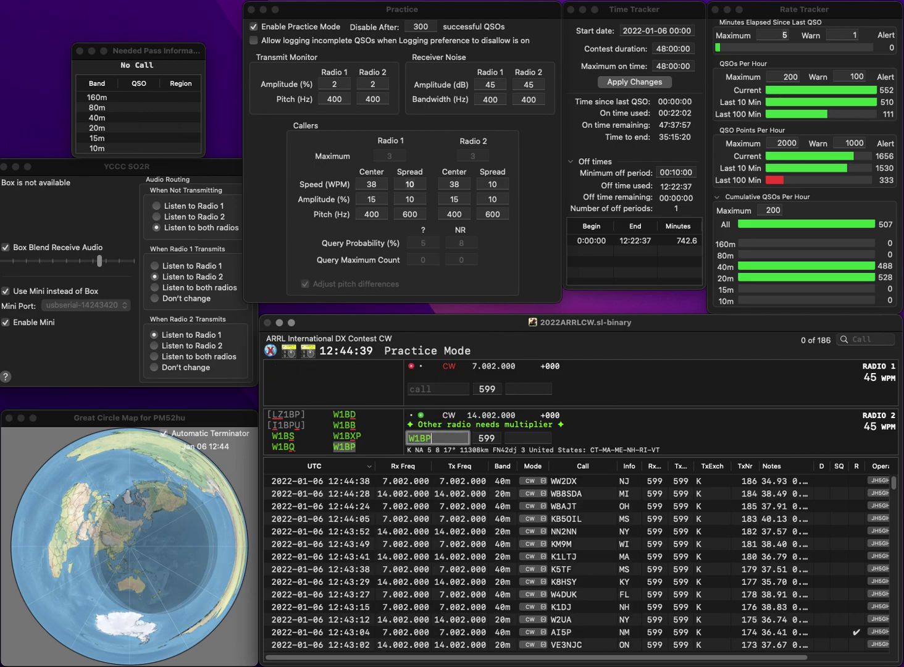
key(space)
text(CT)
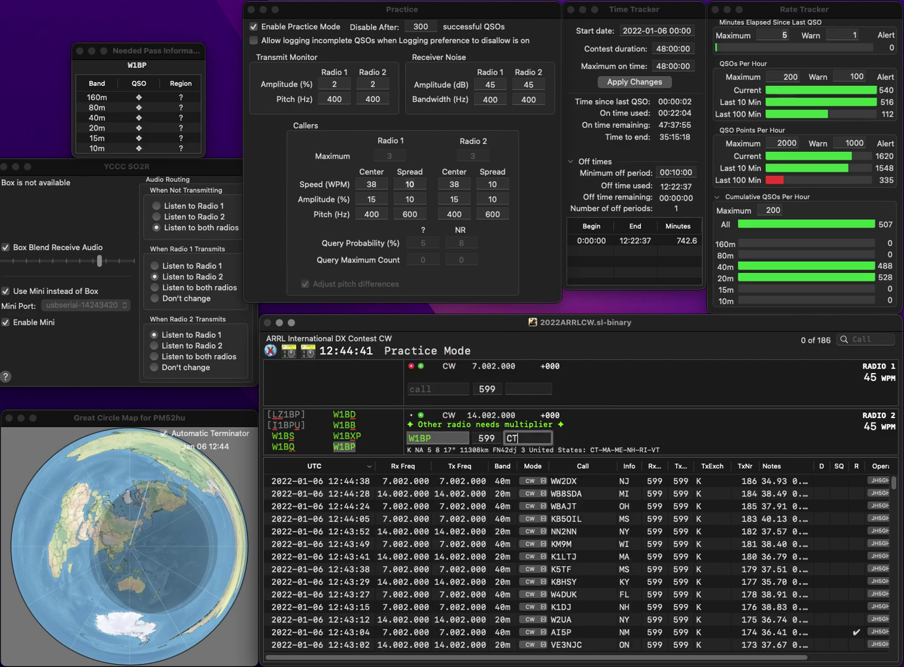
key(Return)
Enter and send KC9UC on radio 1, then log it with exchange IL
text(9F)
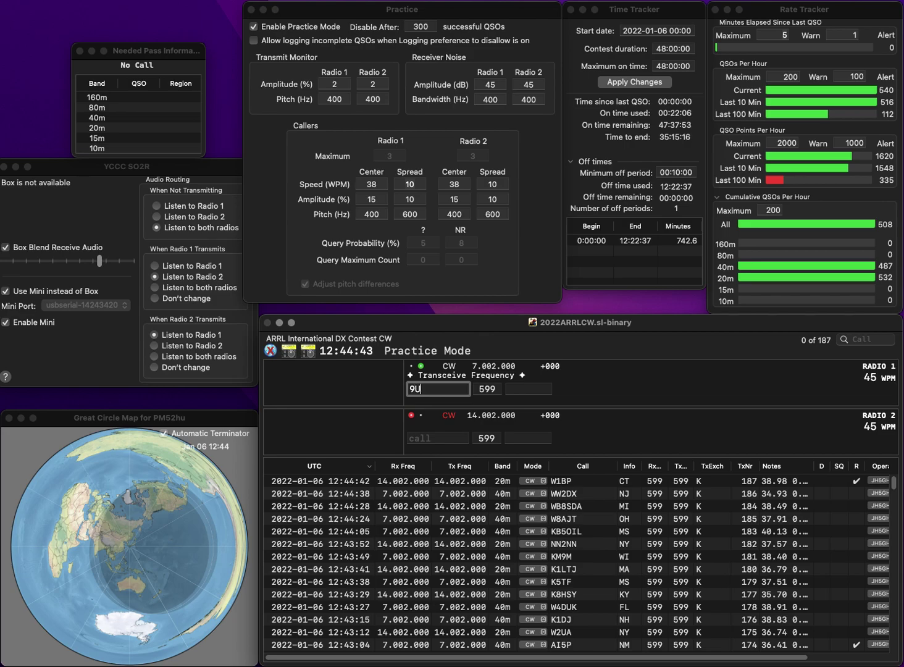
text(C)
key(Home)
text(K)
key(Return)
key(Tab)
text(C)
key(Return)
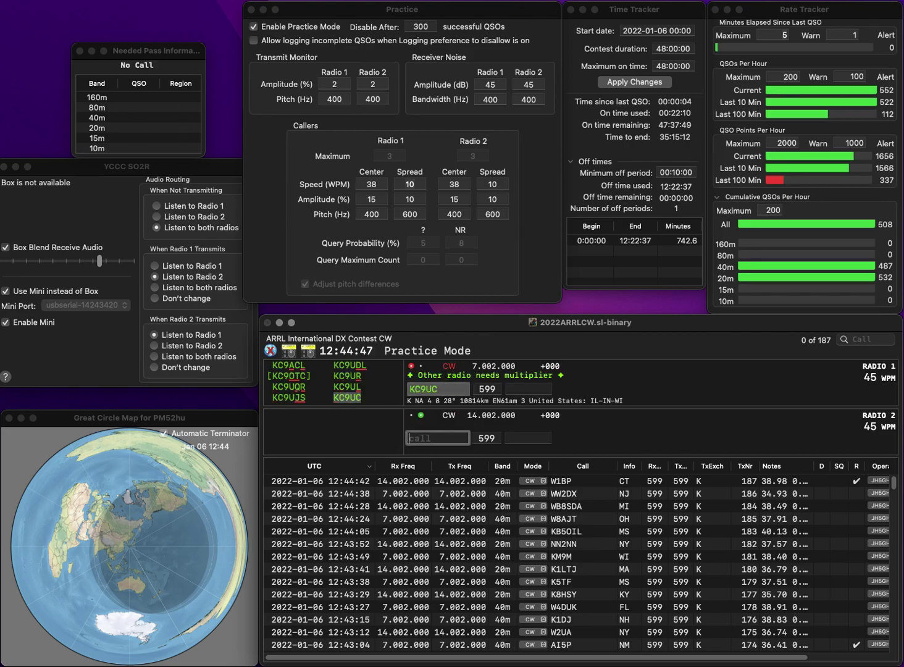
text(Z)
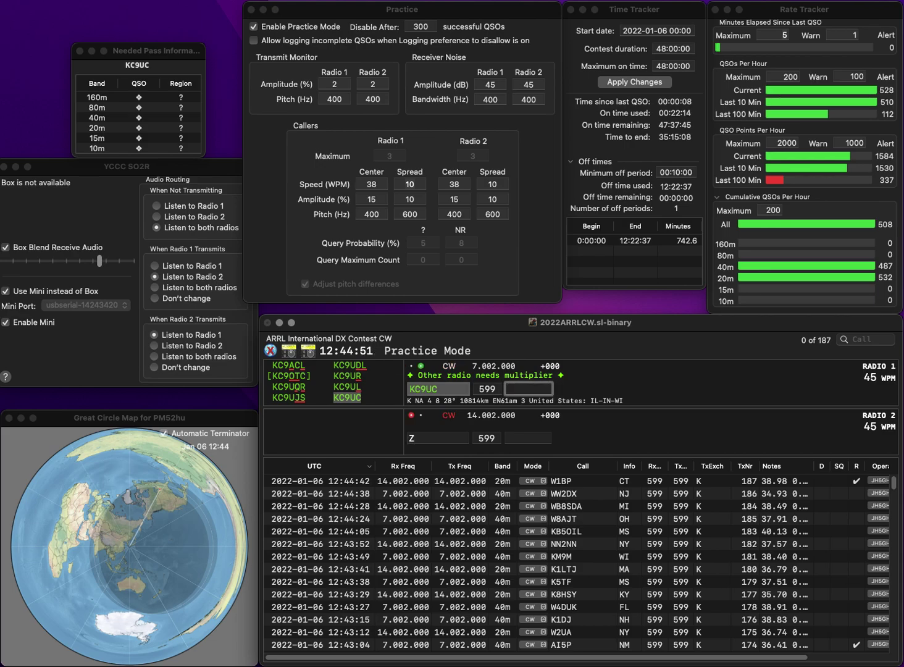
key(Return)
text(E9OP)
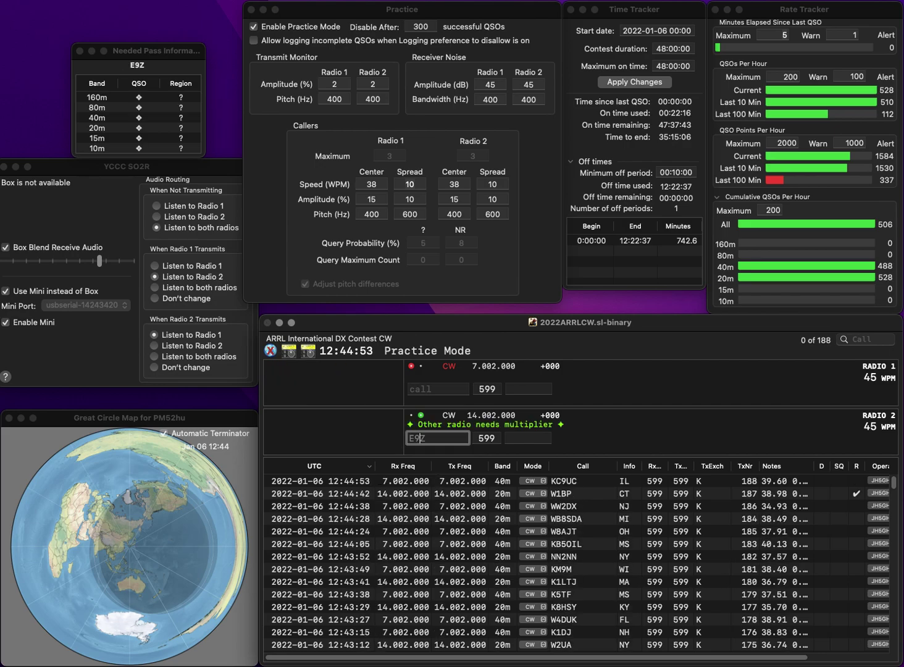
text(KE9OP)
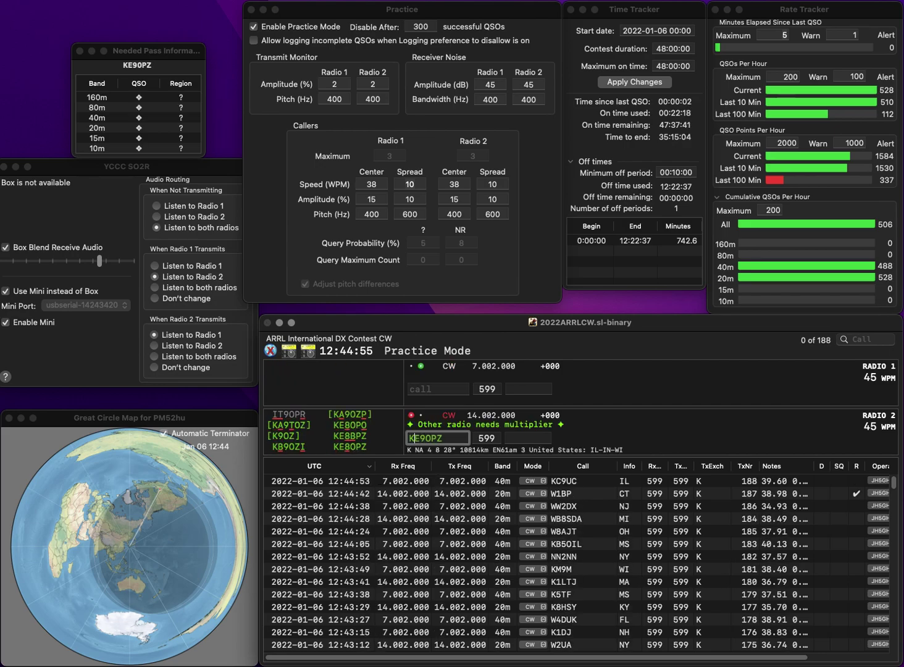
key(Return)
text(W7HER)
key(Return)
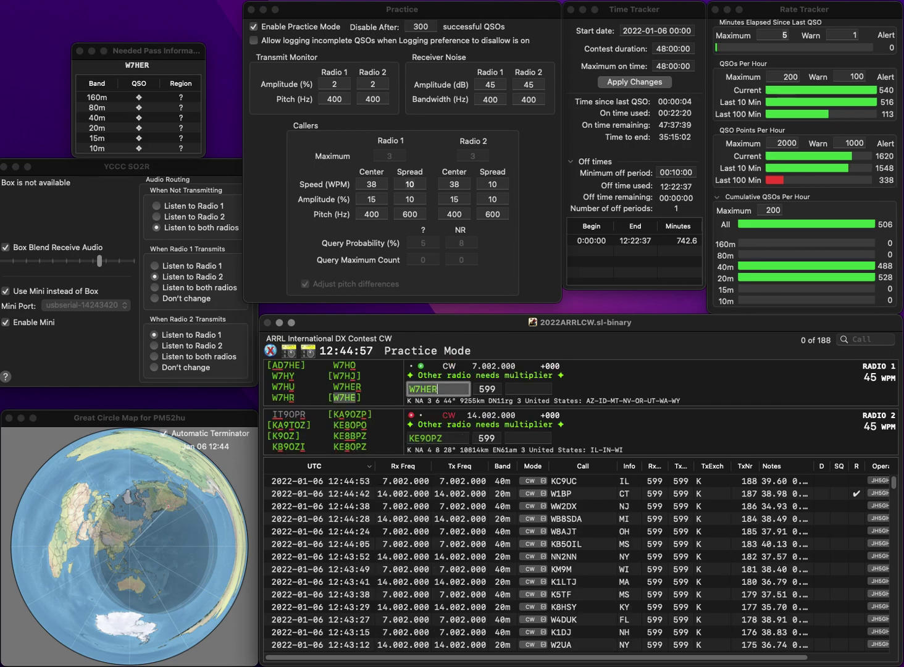
key(Left)
key(Left)
key(Left)
key(BackSpace)
text(8)
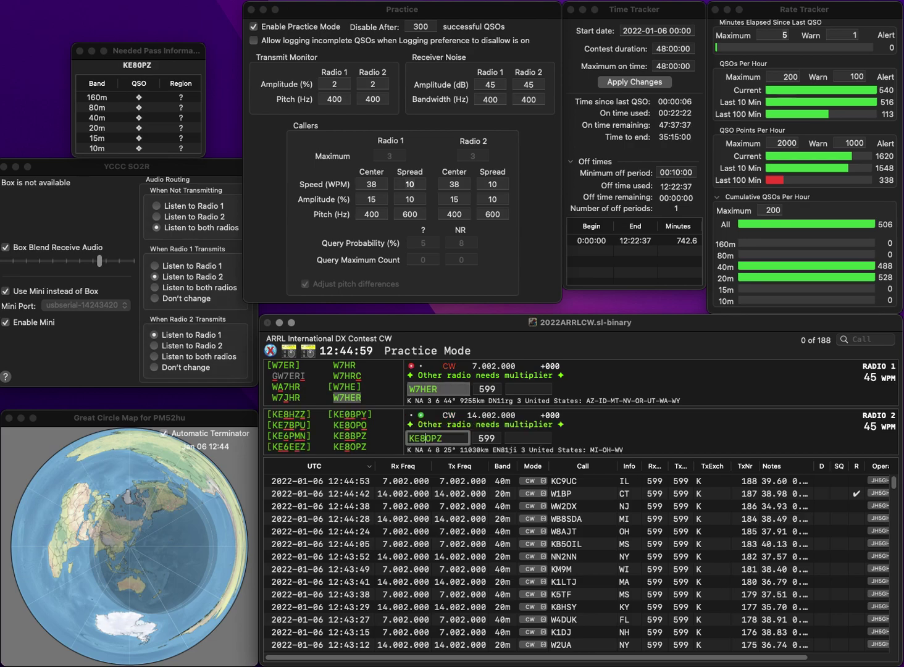
key(Return)
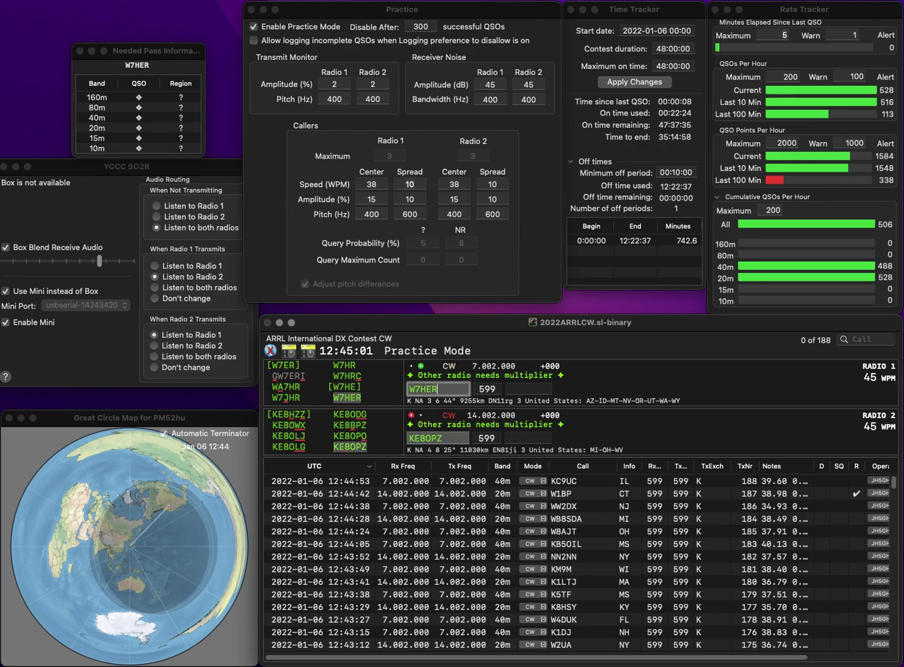
key(space)
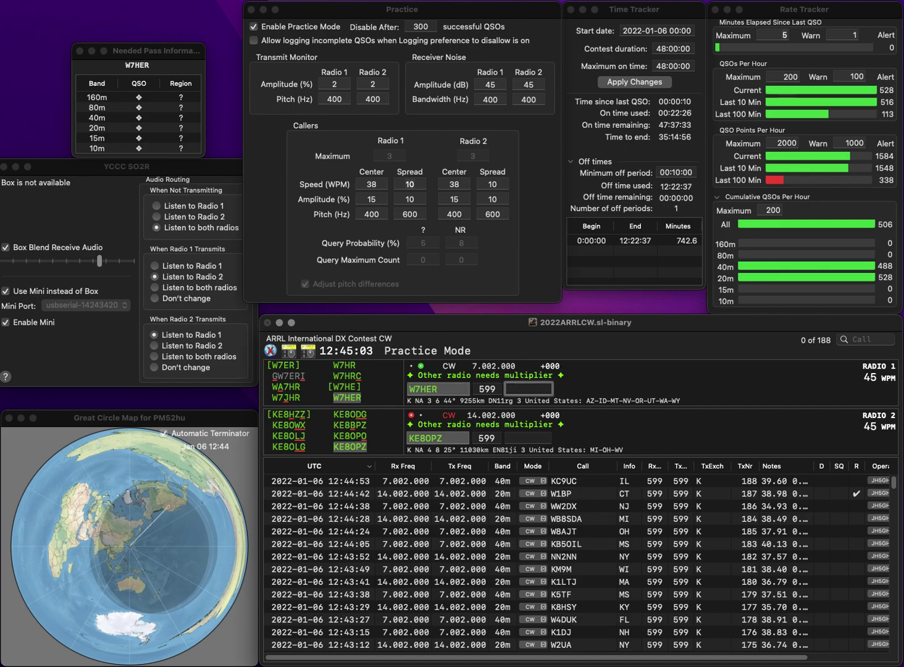
text(UT)
key(Return)
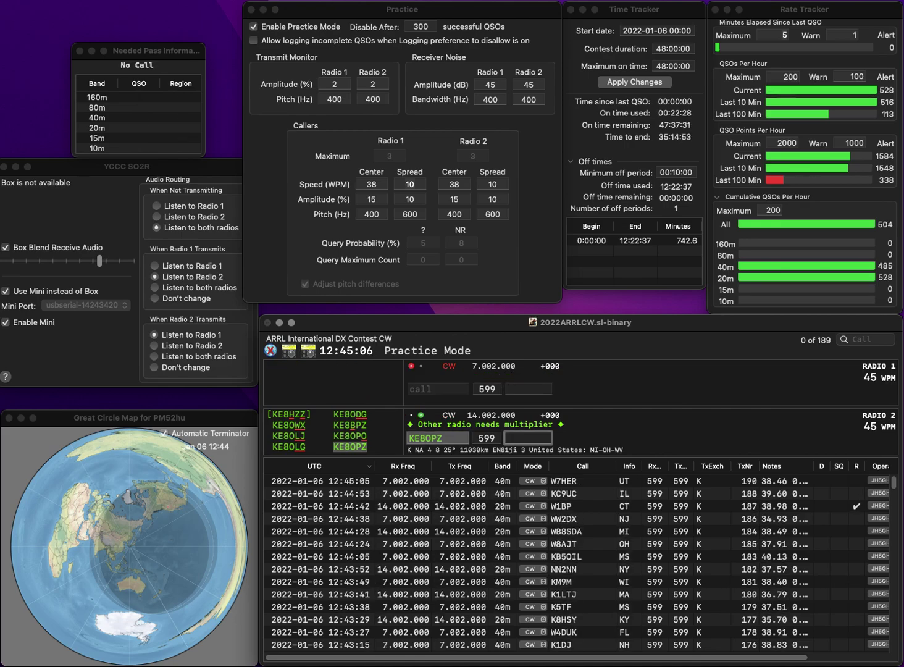
text(MI)
key(Return)
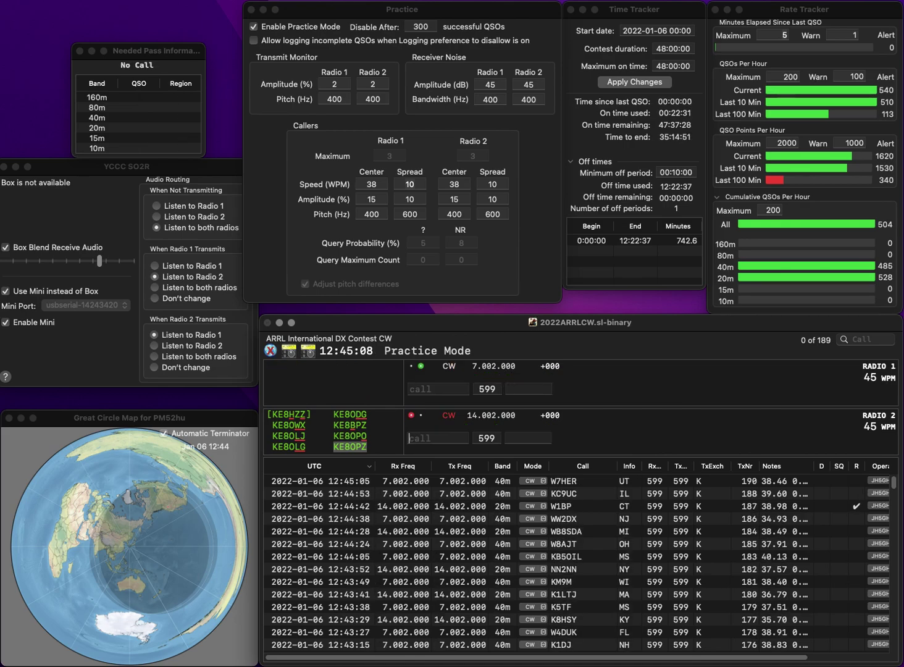
text(N5)
key(Return)
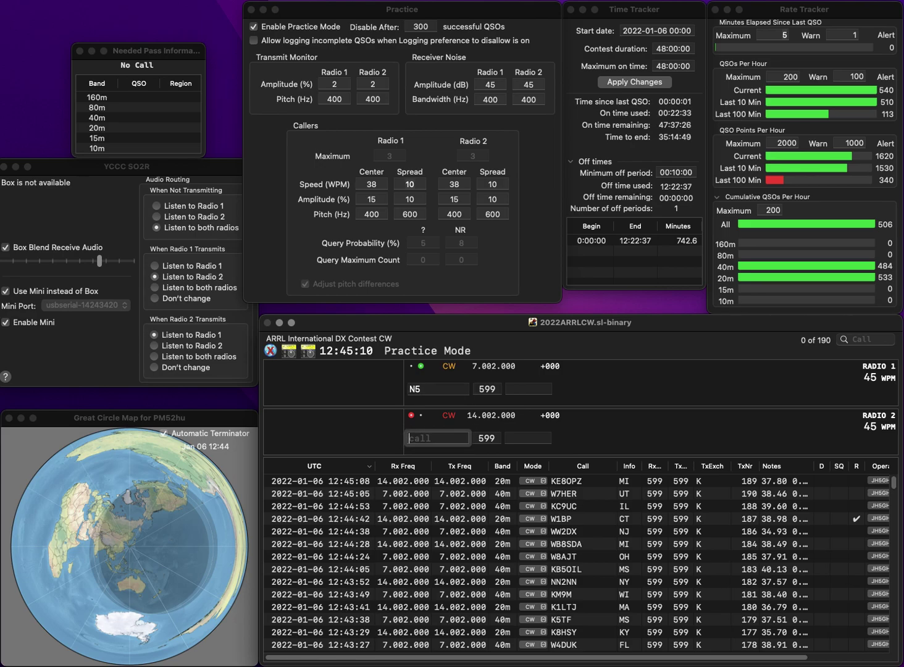
text(KN4U)
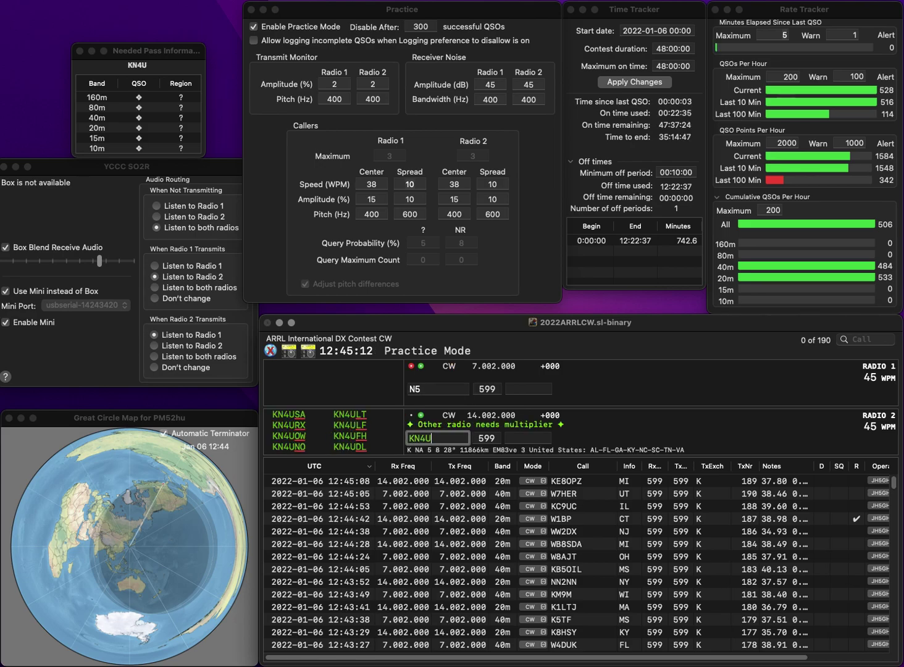
key(Return)
text(AVF)
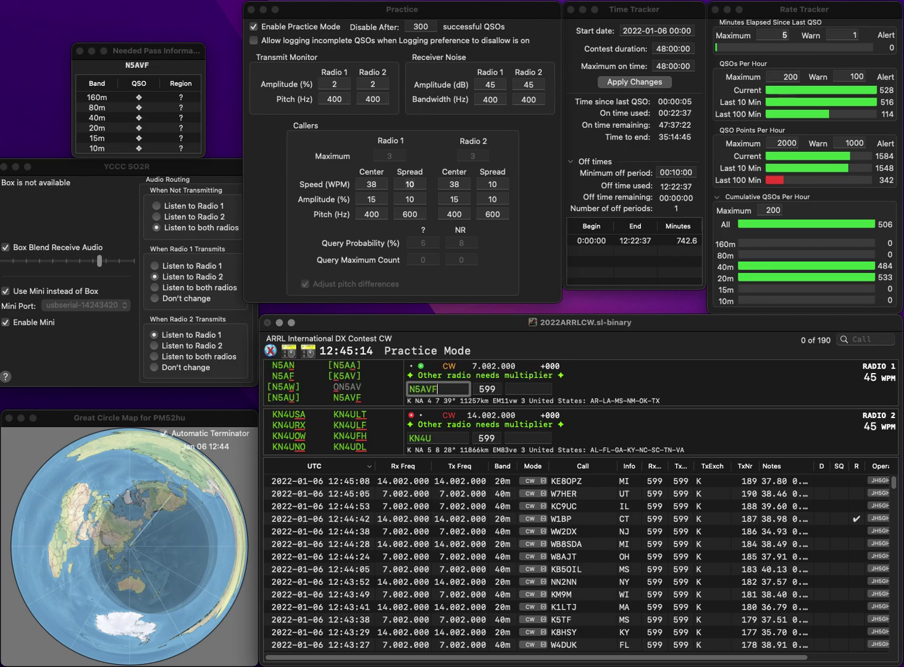
key(Return)
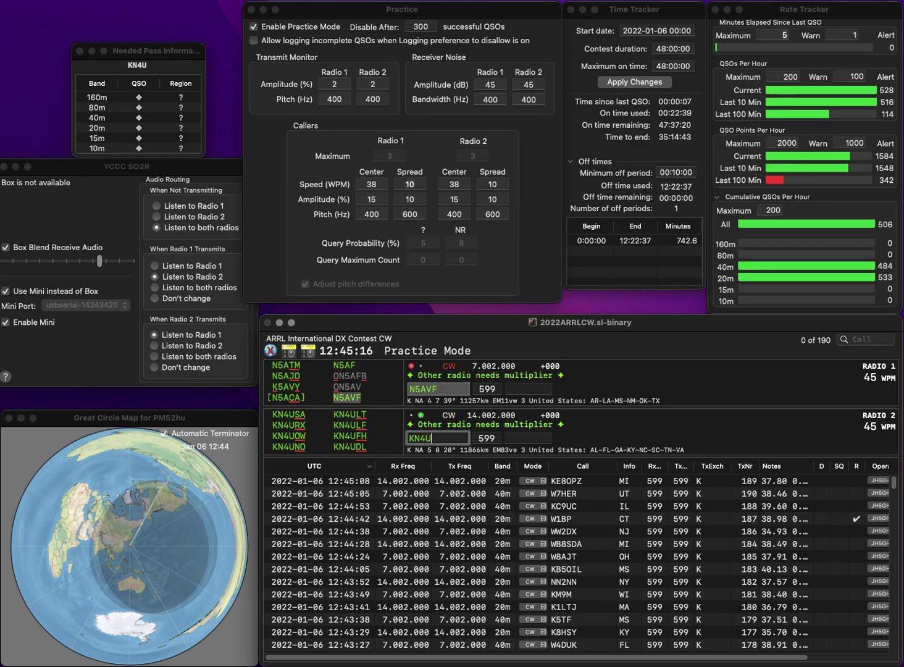
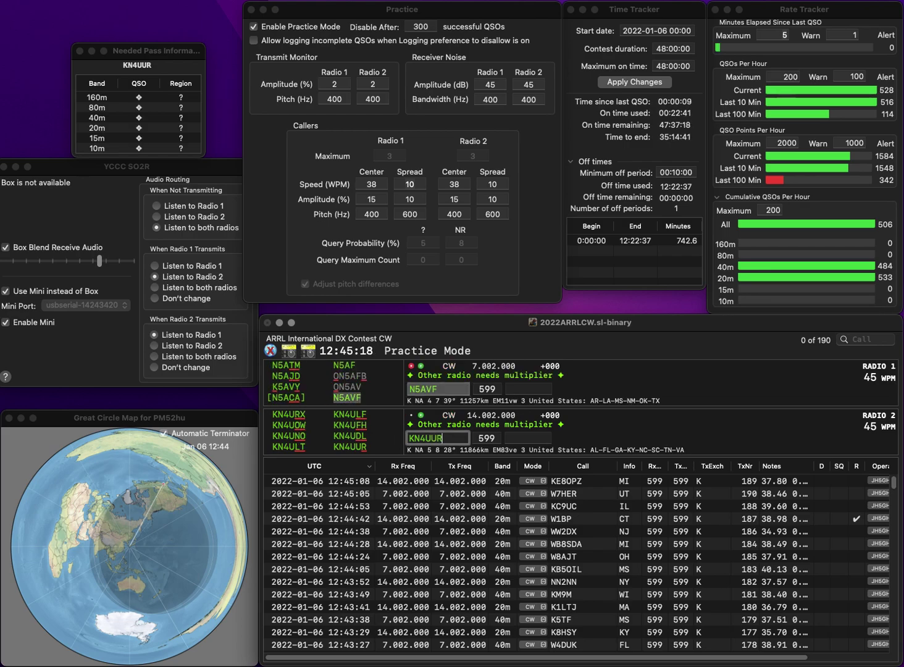
Complete and send KN4UUR on radio 2, then log N5AVF (OK) and KN4UUR (VA)
text(UR)
key(Return)
text(M)
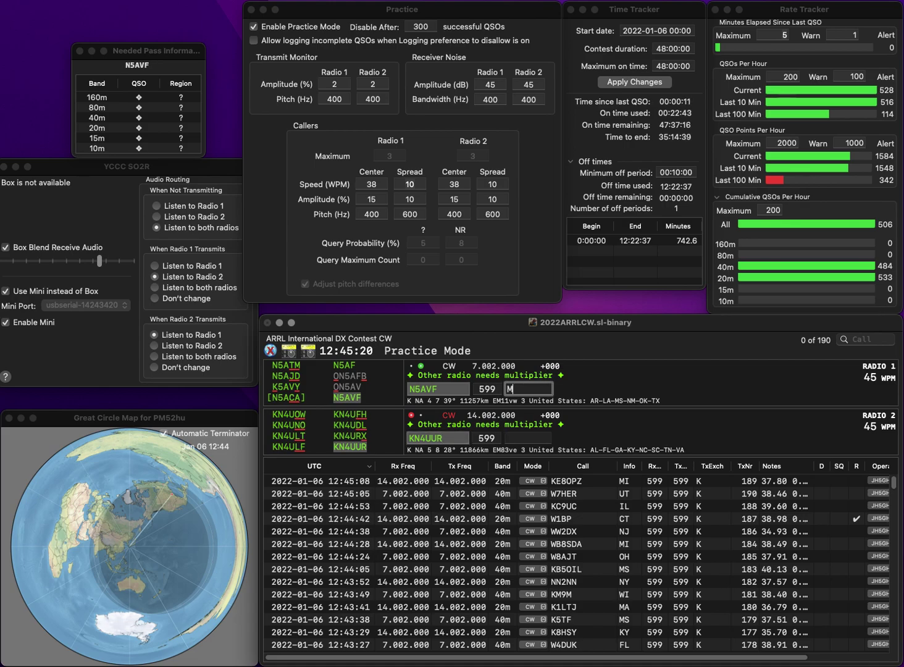
key(Return)
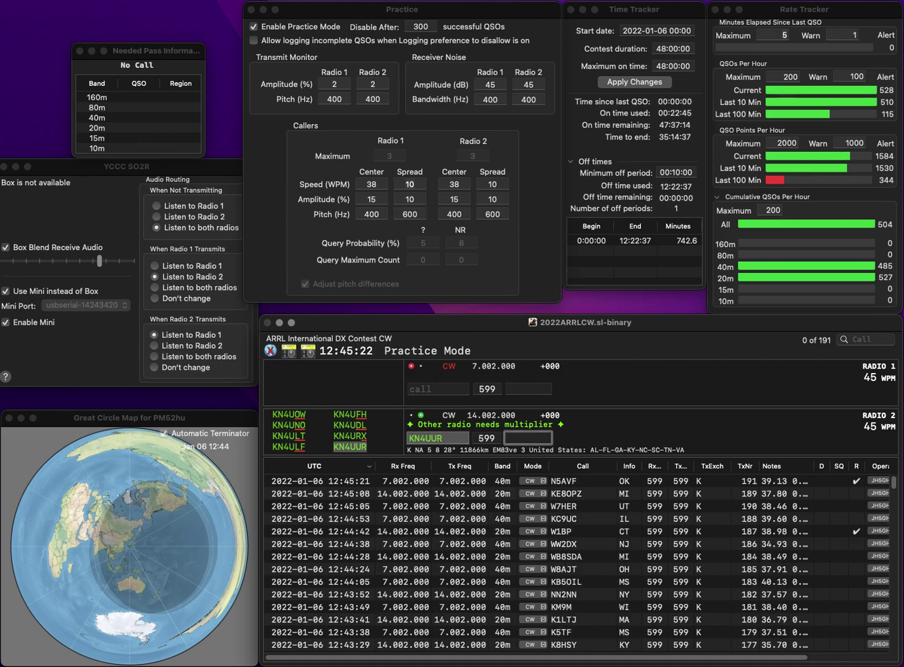
text(VA)
key(Return)
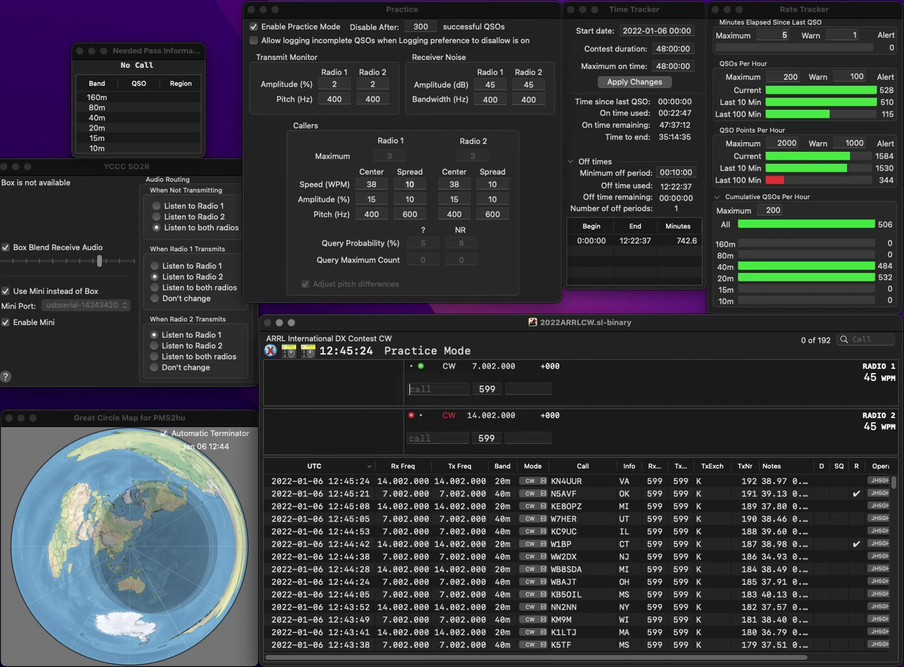
key(Return)
text(AA0AO)
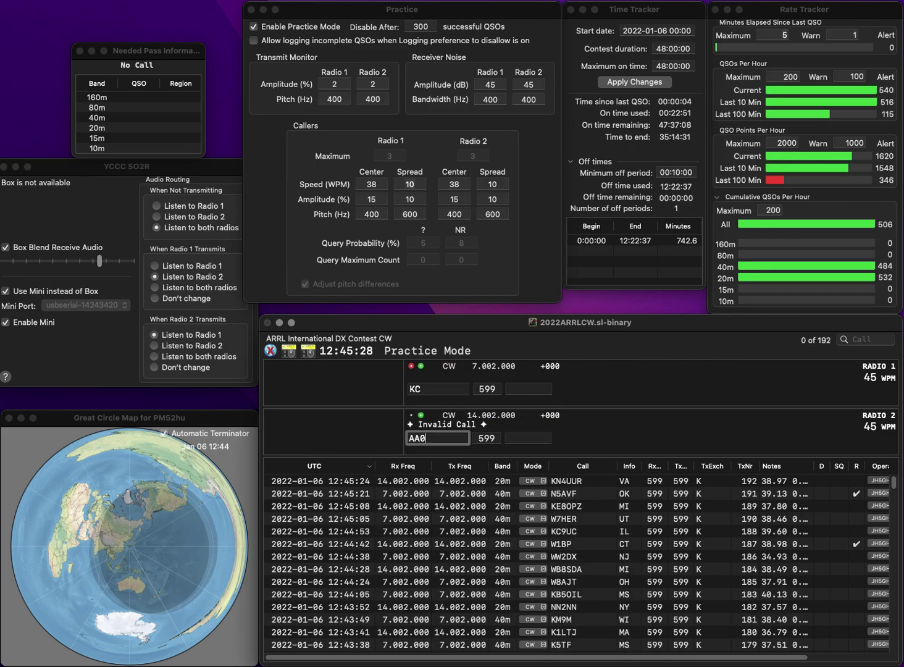
key(Return)
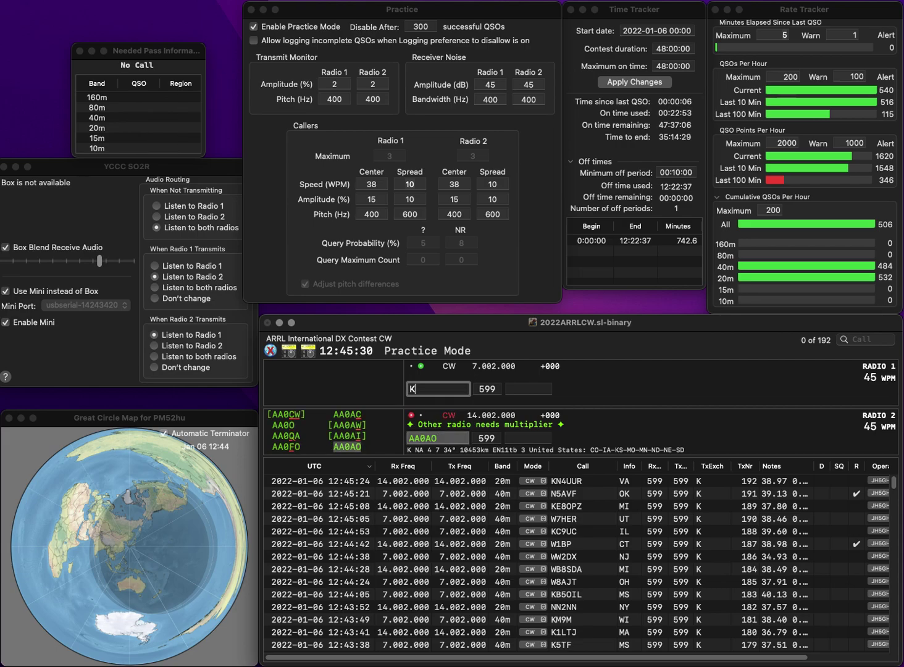
text(ICS)
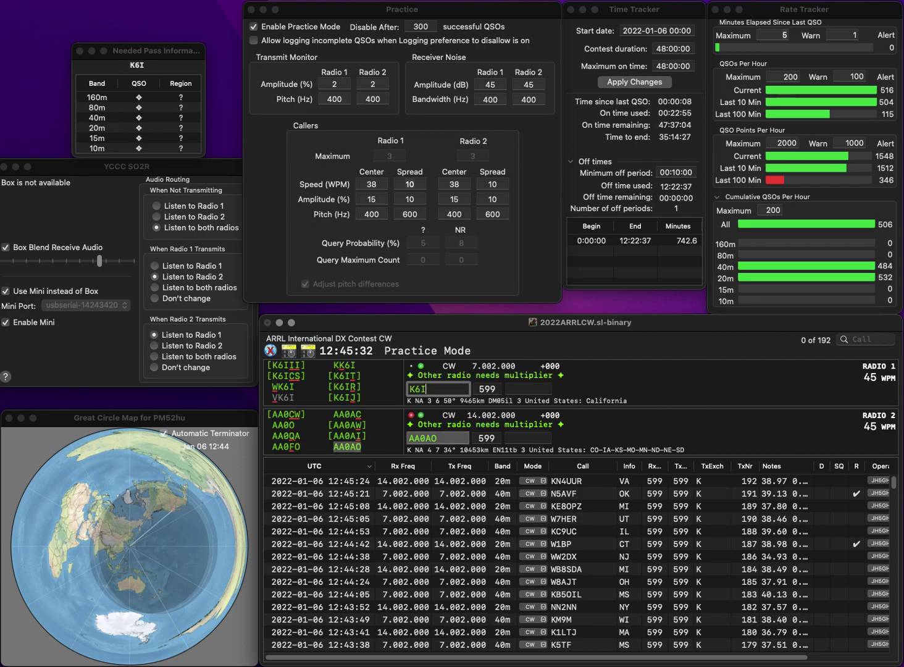
key(Return)
key(space)
text(SC)
key(BackSpace)
text(D)
key(Return)
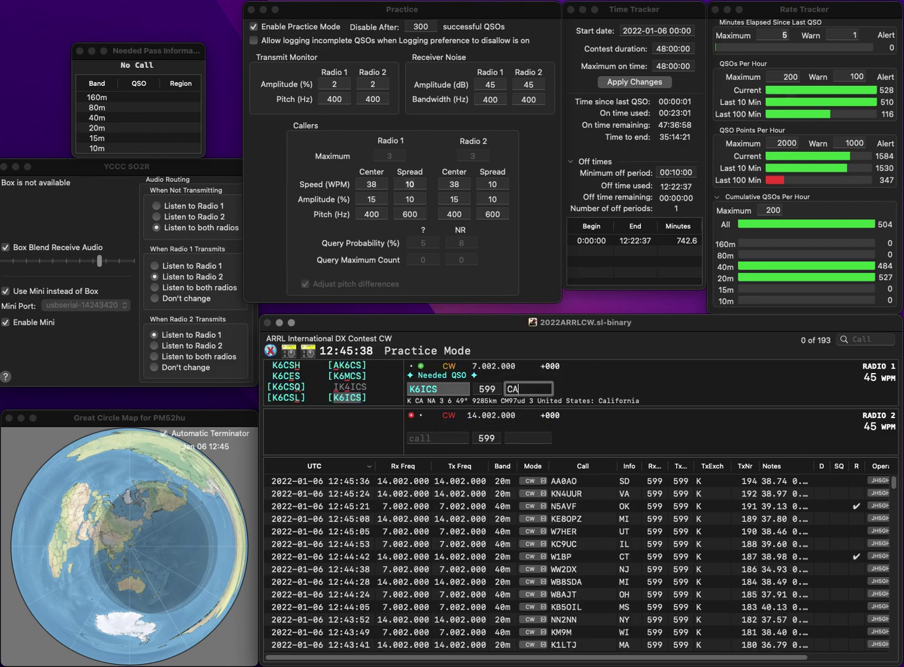
key(Return)
text(KY9KYO)
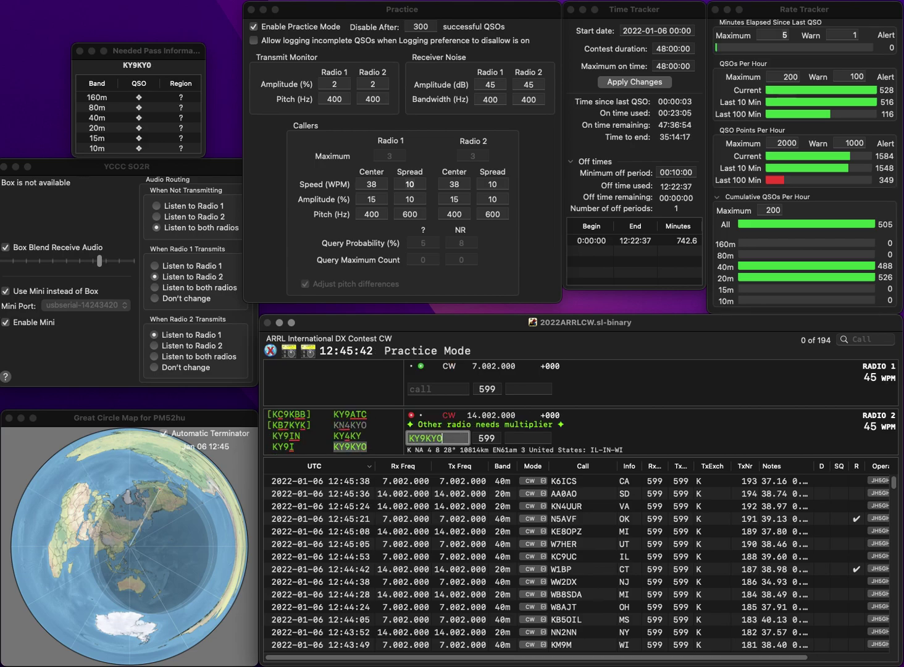
key(Return)
text(K7LD)
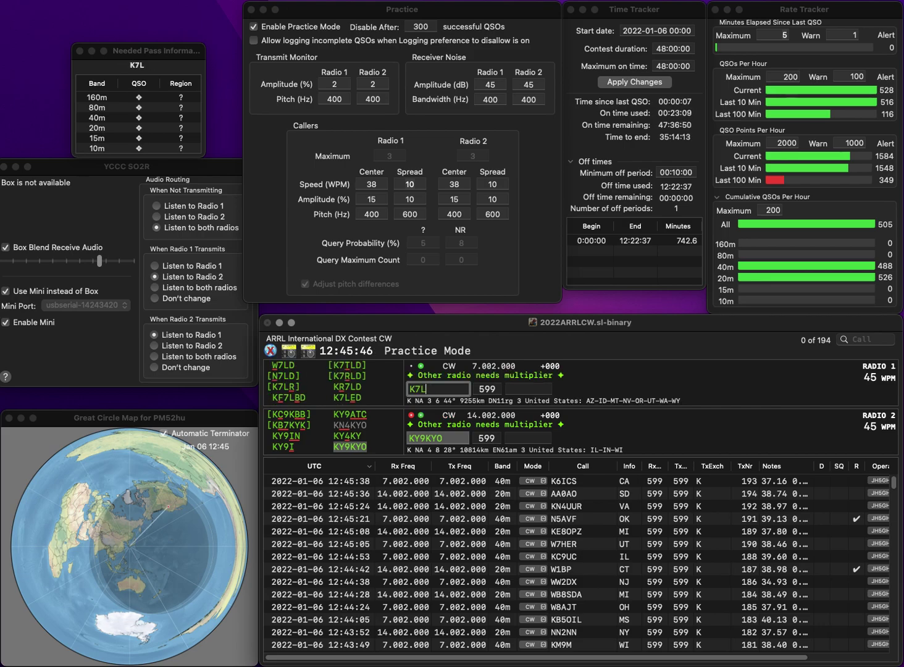
key(BackSpace)
key(Return)
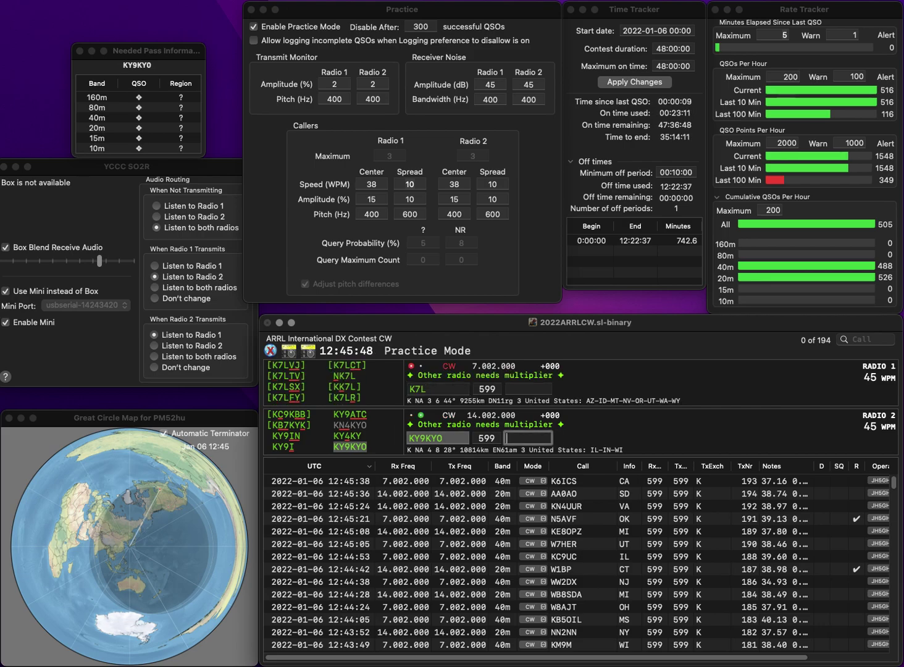
key(Return)
Correct radio 1's call to K7RLD and send it; send K7RU on radio 2
key(BackSpace)
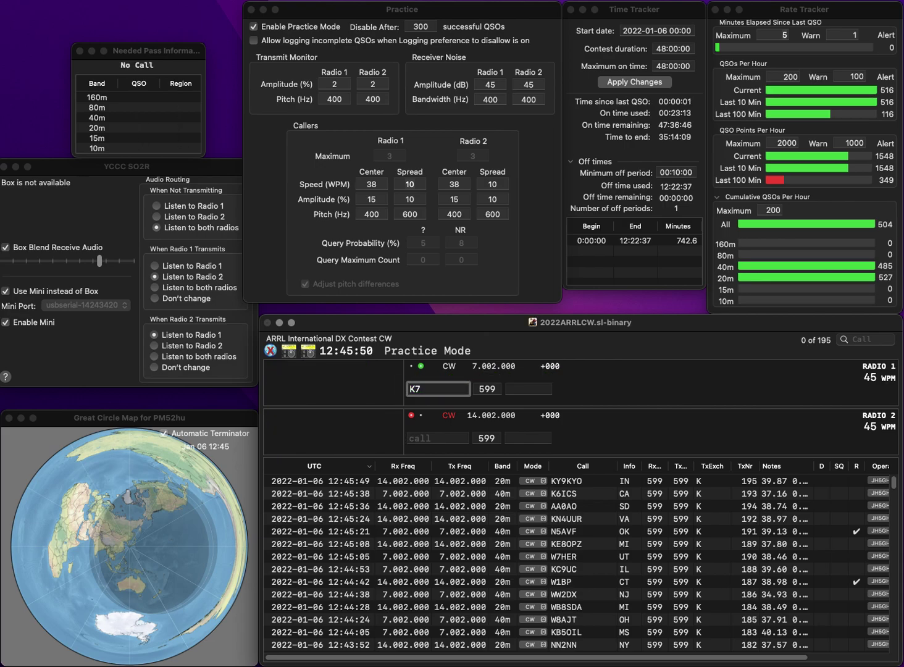
text(RLD)
key(Return)
text(K7RU)
key(Return)
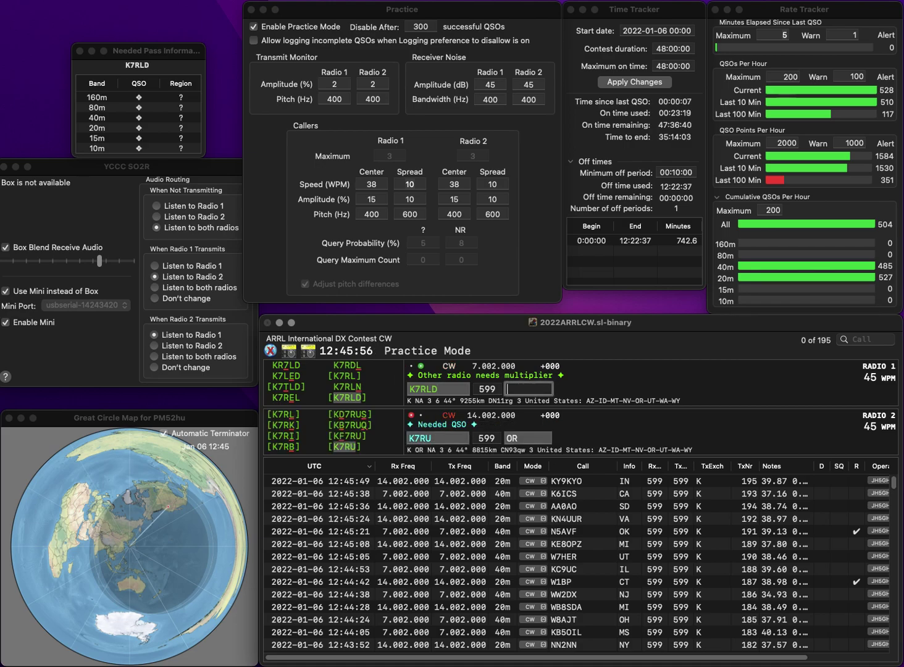
text(WY)
key(Return)
key(Tab)
key(Return)
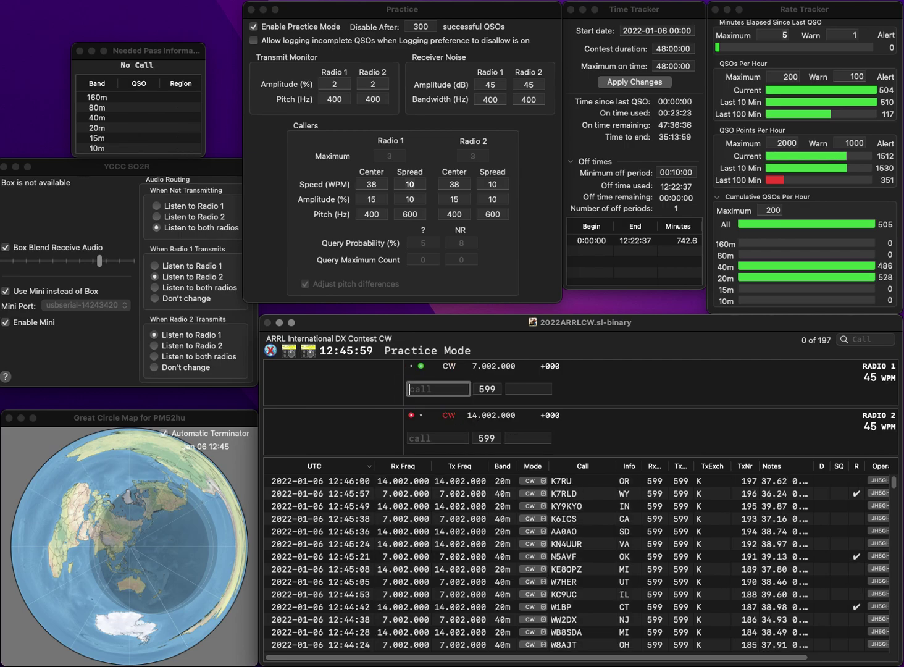
Send N7AMA on radio 1 and K5XT on radio 2, then log them with NV and LA
text(N7AMA)
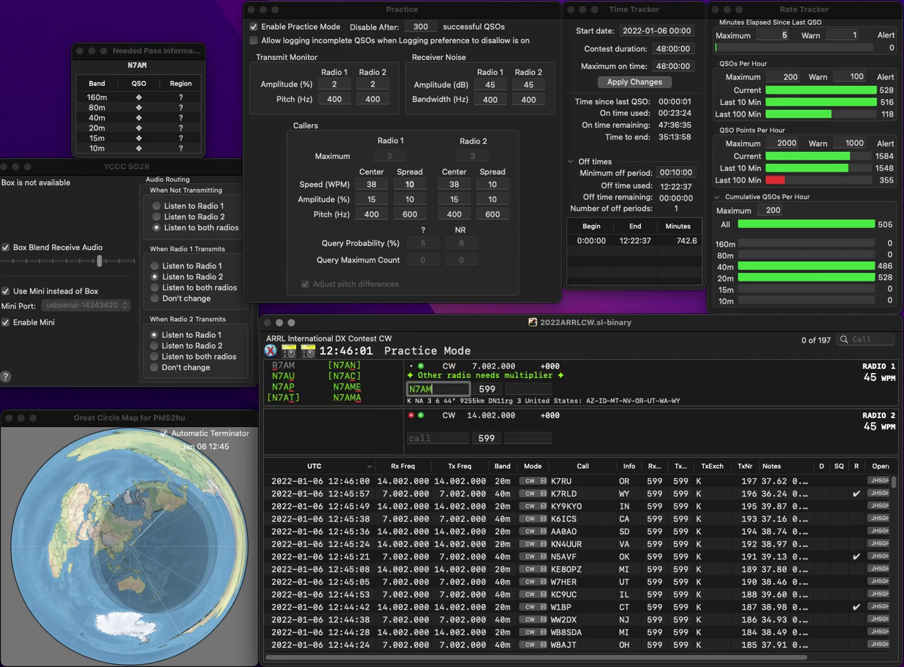
key(Return)
text(K5XT)
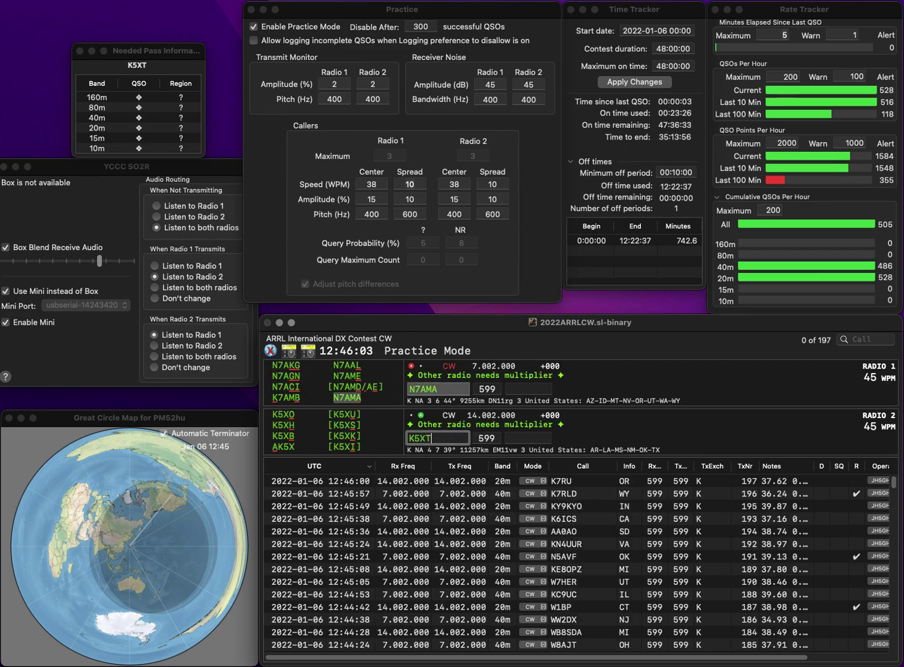
key(Return)
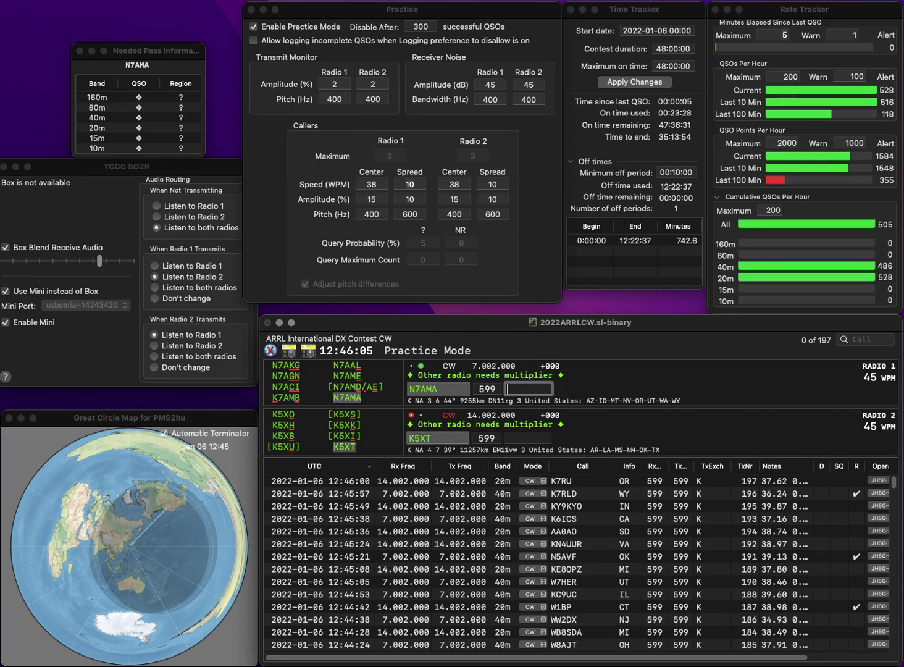
key(Return)
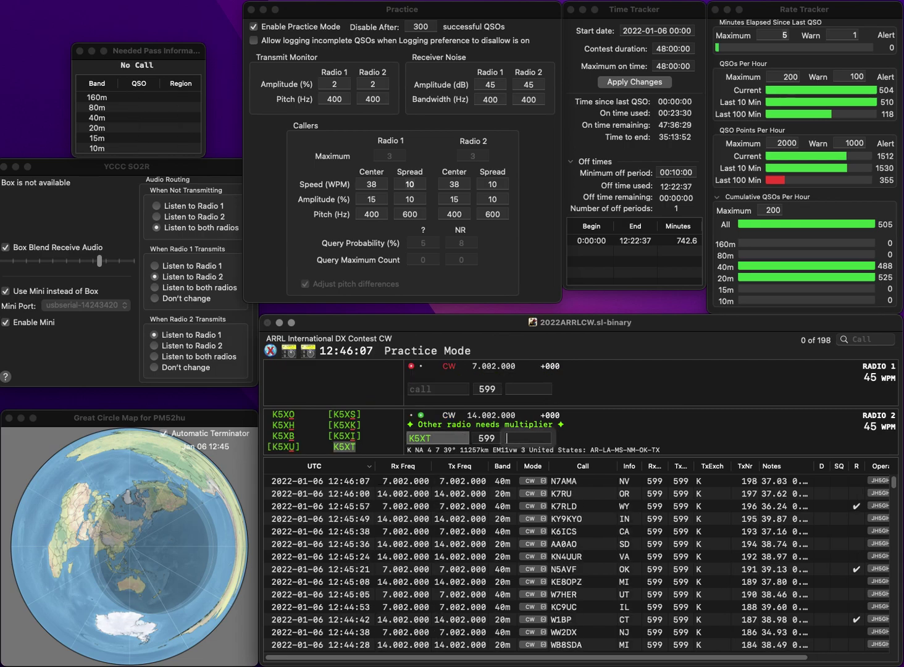
text(W)
text(LA)
key(Return)
Send WB8OTL on radio 1 and AK6A on radio 2, correcting its first letter
text(WB8)
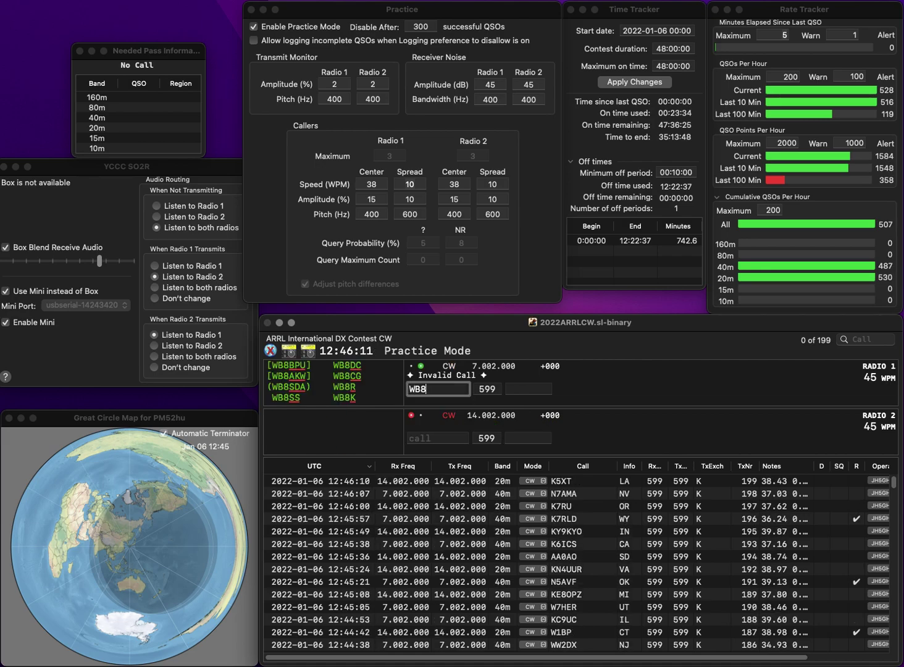
text(OTL)
key(Return)
text(WK6A)
key(Left)
key(Left)
key(Left)
key(BackSpace)
text(A)
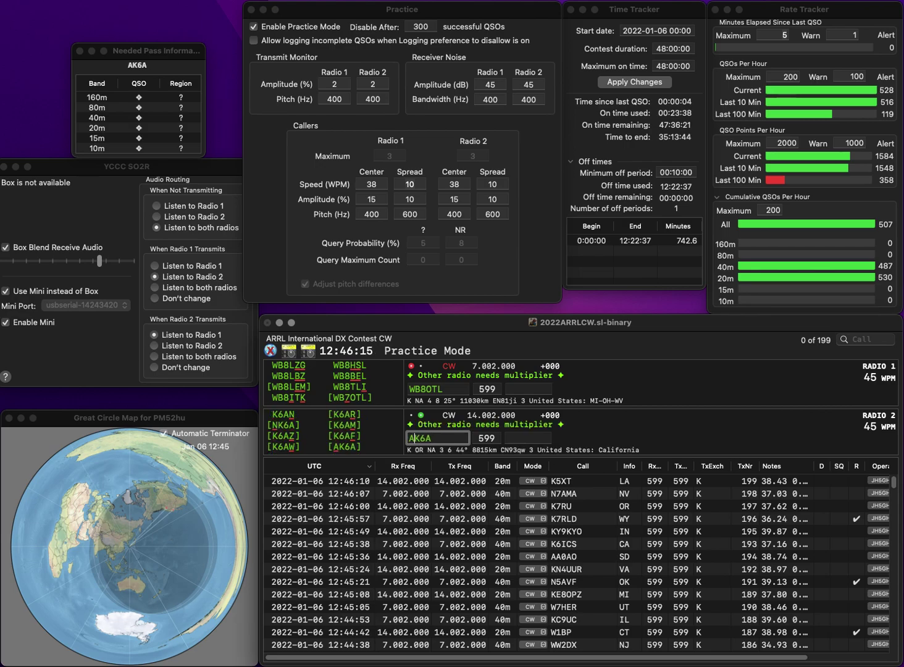
key(Return)
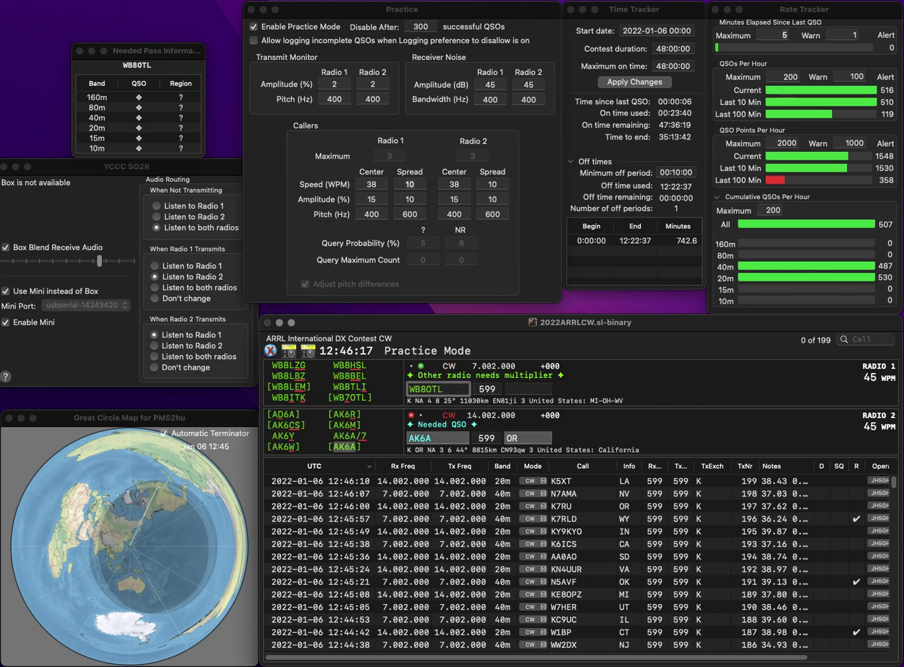
key(BackSpace)
key(BackSpace)
text(7O)
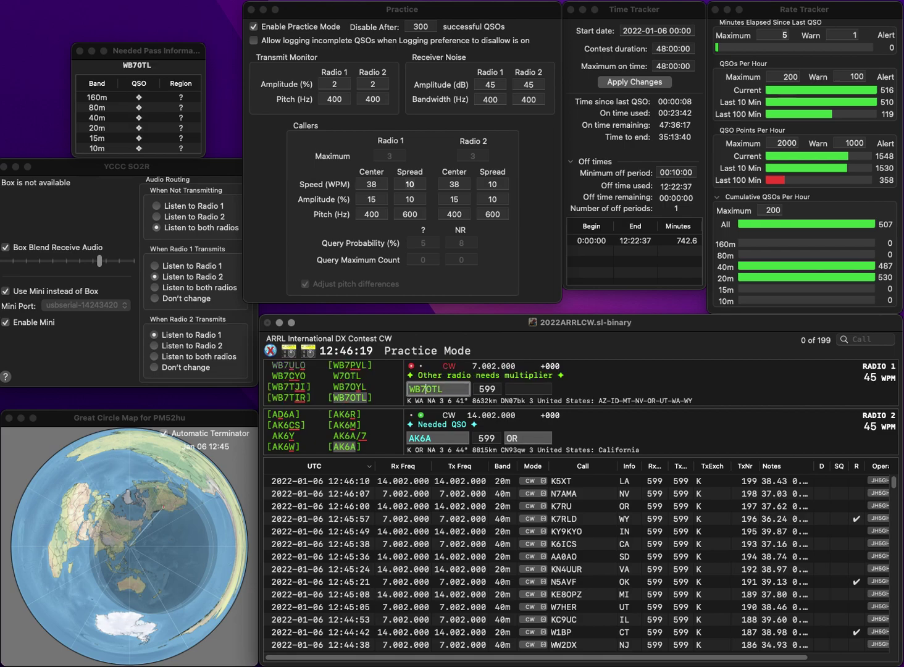
key(Return)
key(grave)
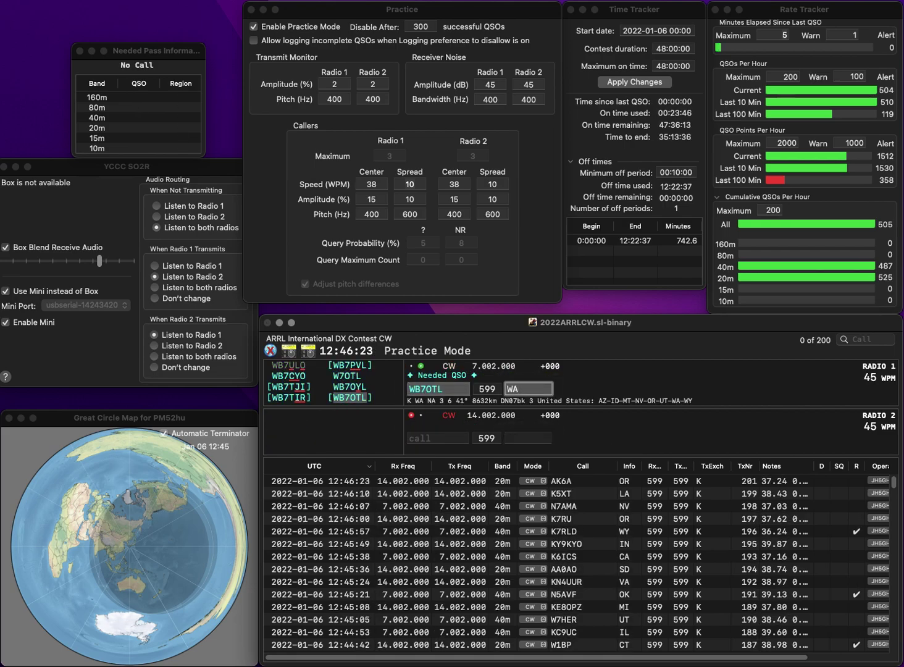
key(Return)
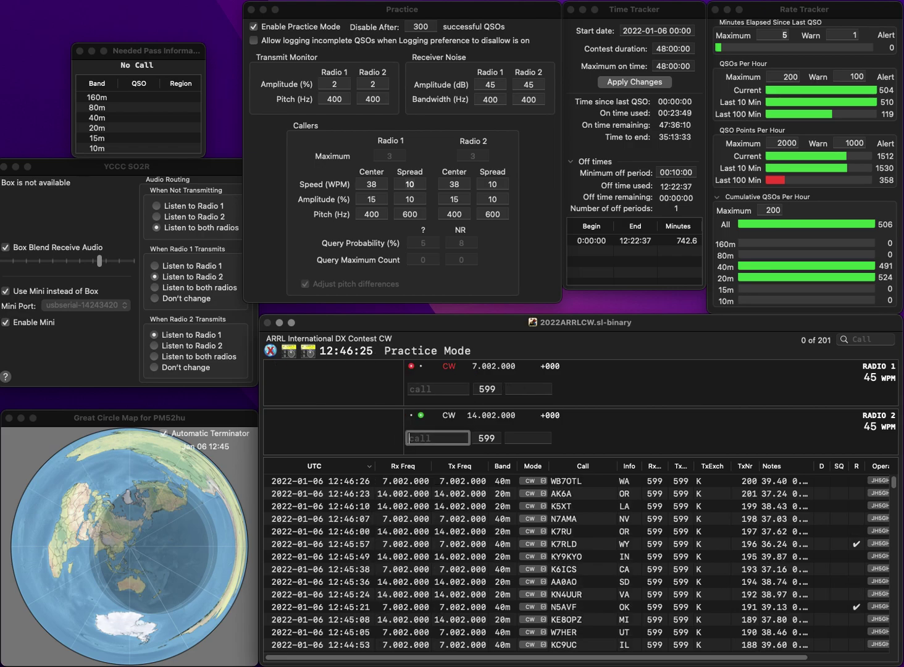
Send W1HMM on radio 2 and log it with CT
text(W1)
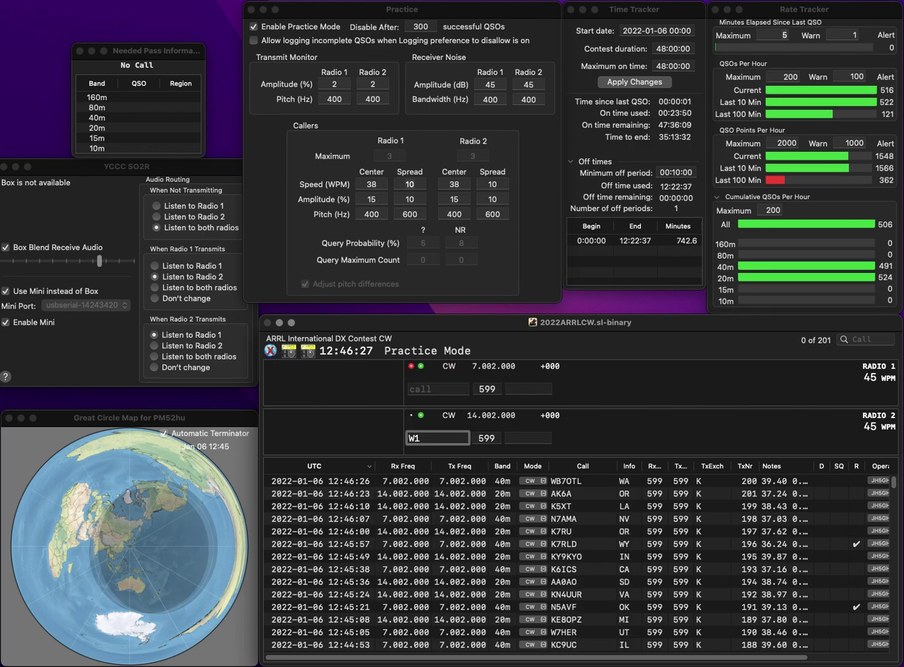
text(HMM)
key(Return)
text(3)
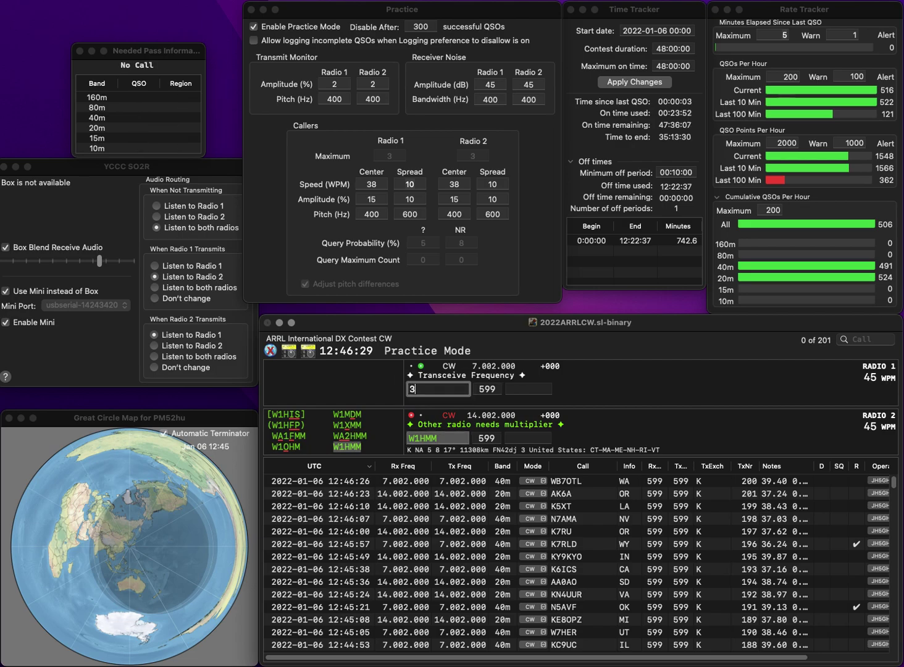
text(/3)
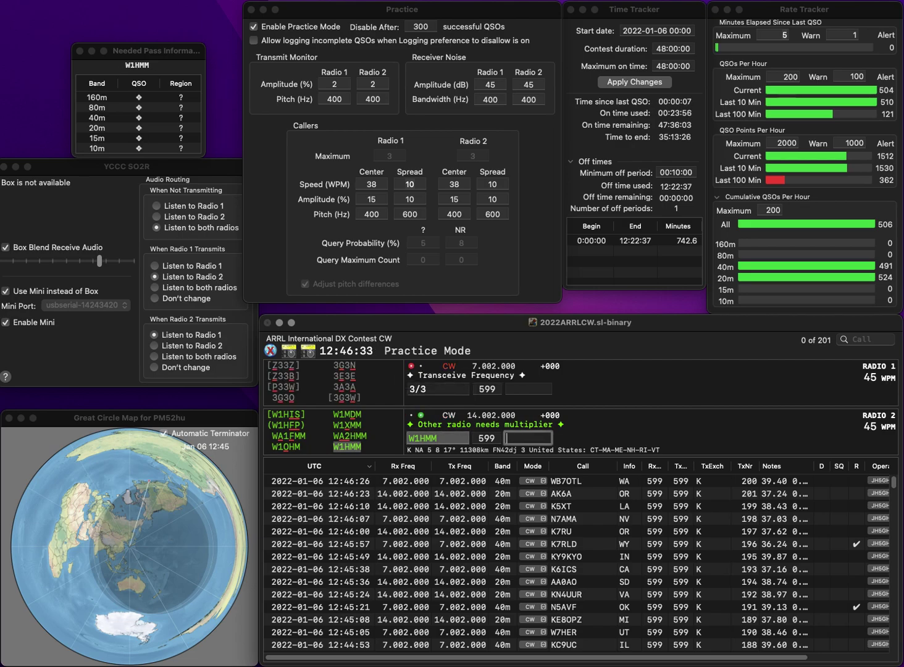
text(CT)
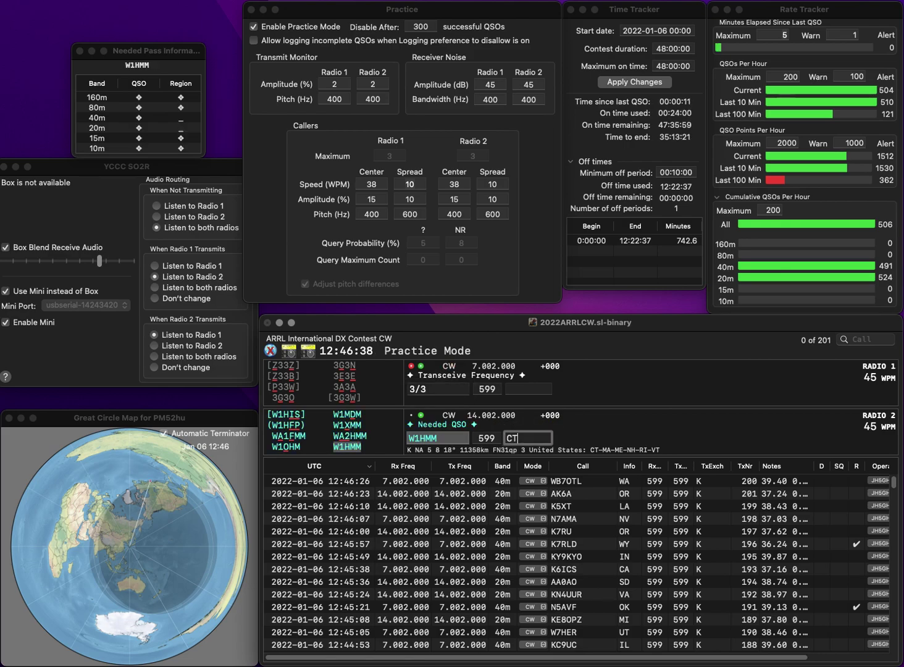
key(Return)
text(VE)
key(Right)
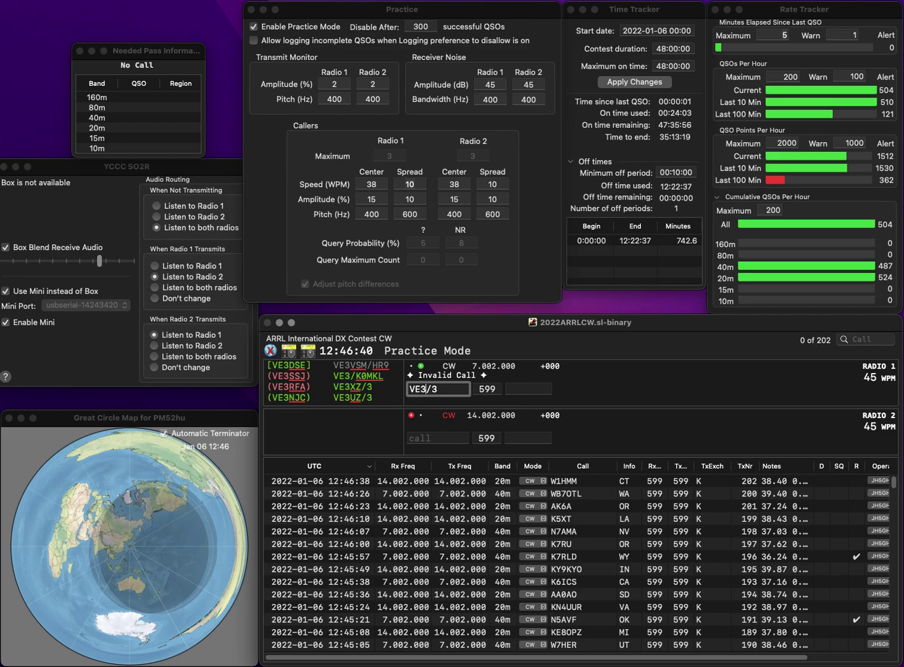
text(XZ)
key(Return)
text(VE7SFW)
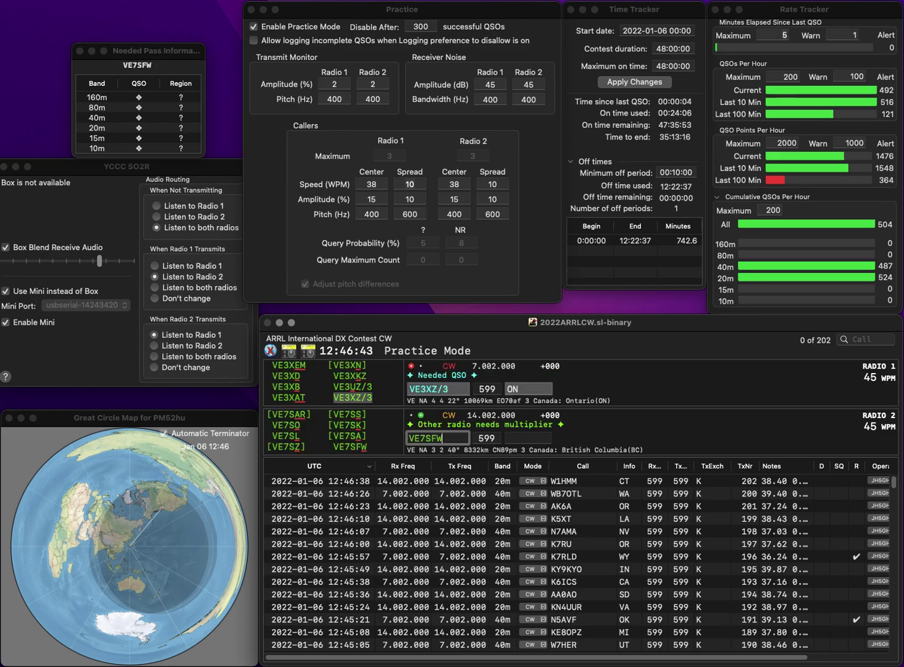
key(Return)
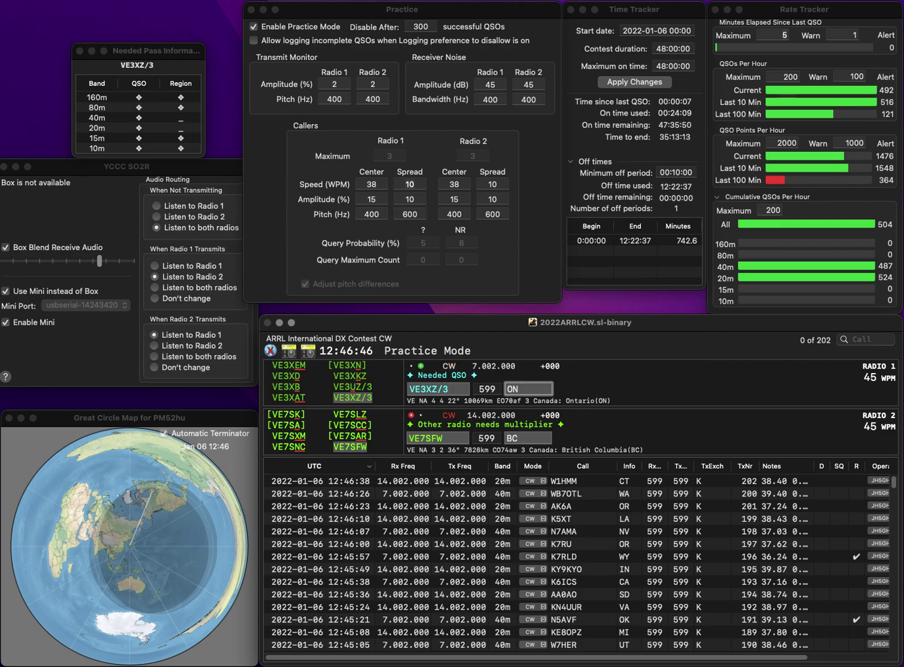
key(Return)
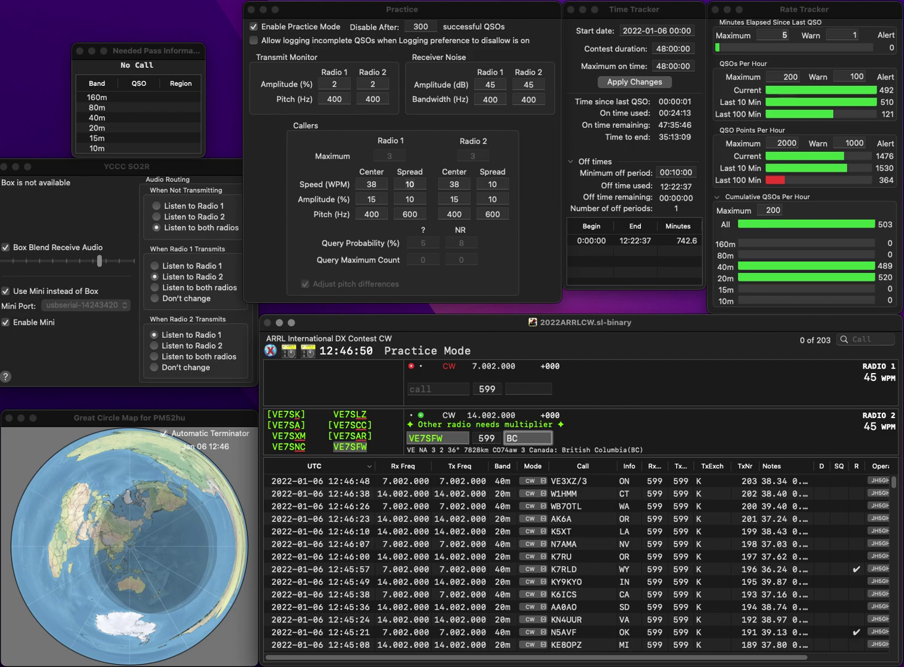
key(Return)
text(AL5P)
key(Return)
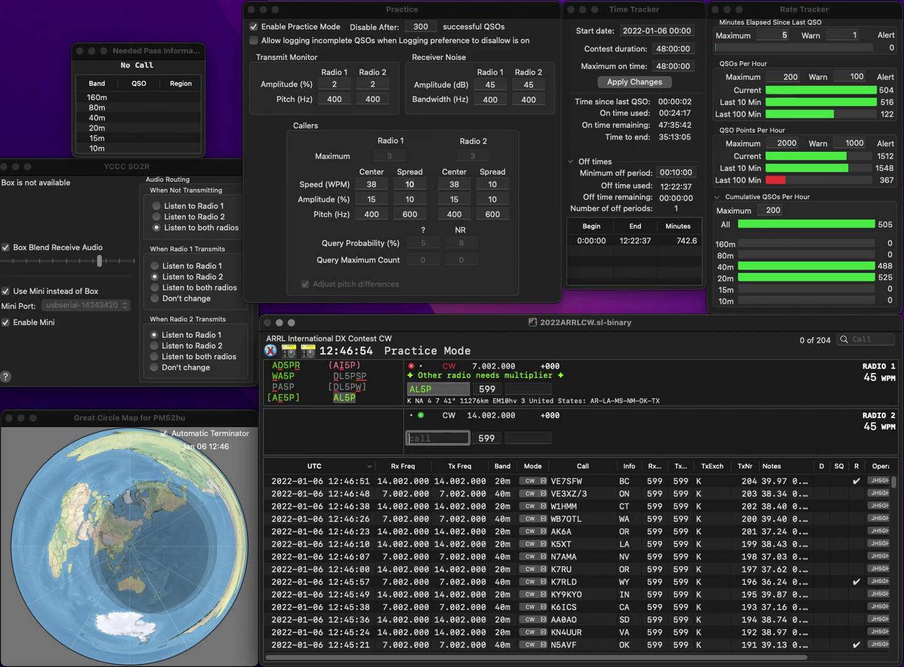
text(N9LF)
key(Return)
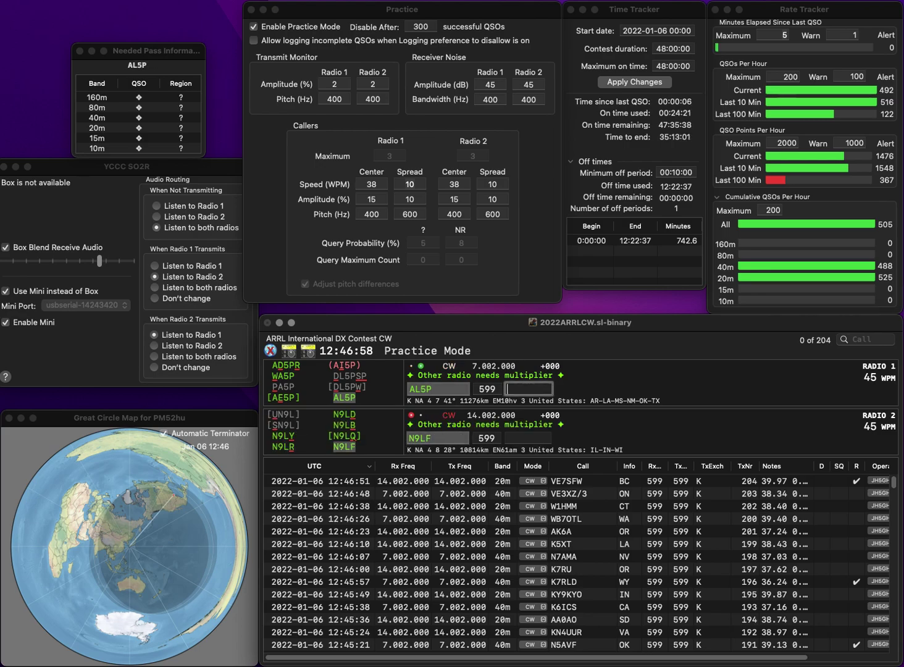
text(LA)
key(Return)
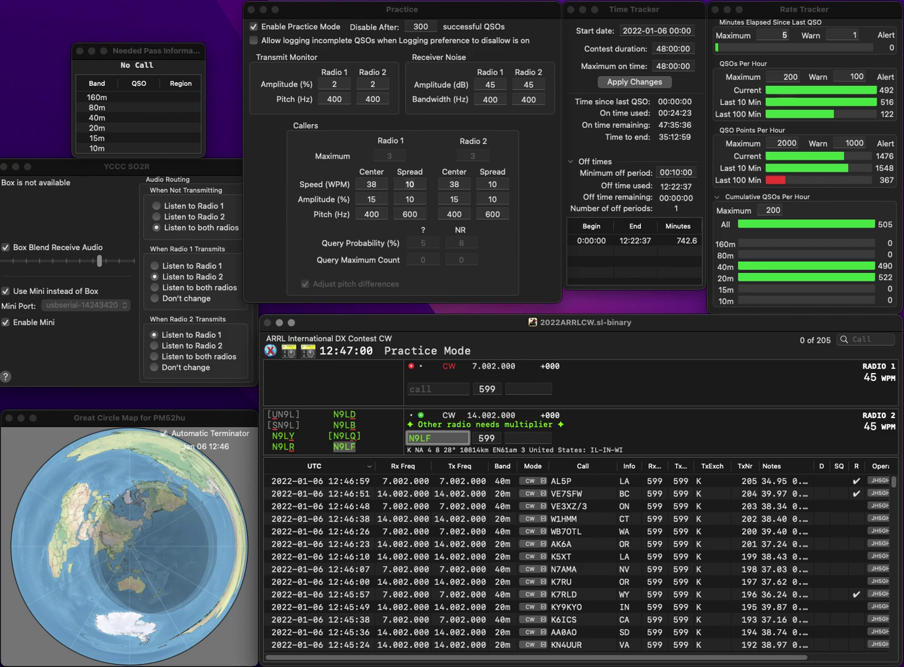
text(IL)
key(Return)
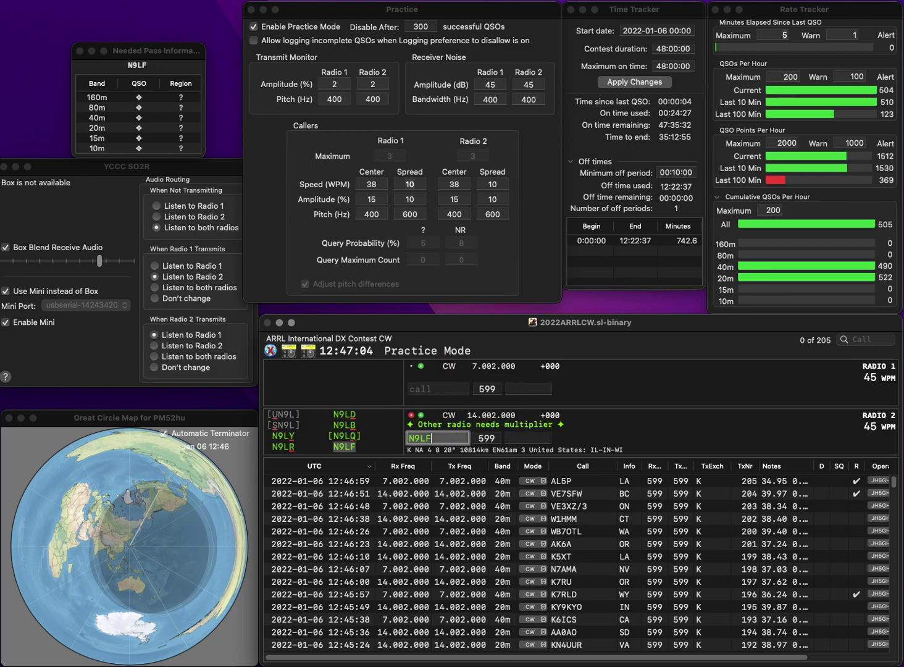
Send NW4G on radio 1 and W5HEX on radio 2, fixing the misspelled call
text(NW4G)
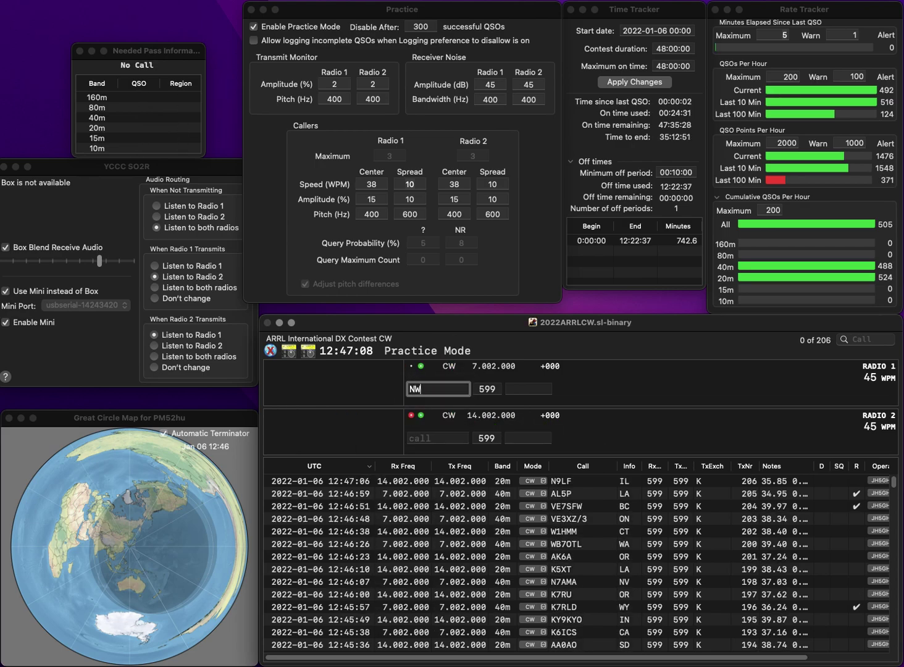
key(Return)
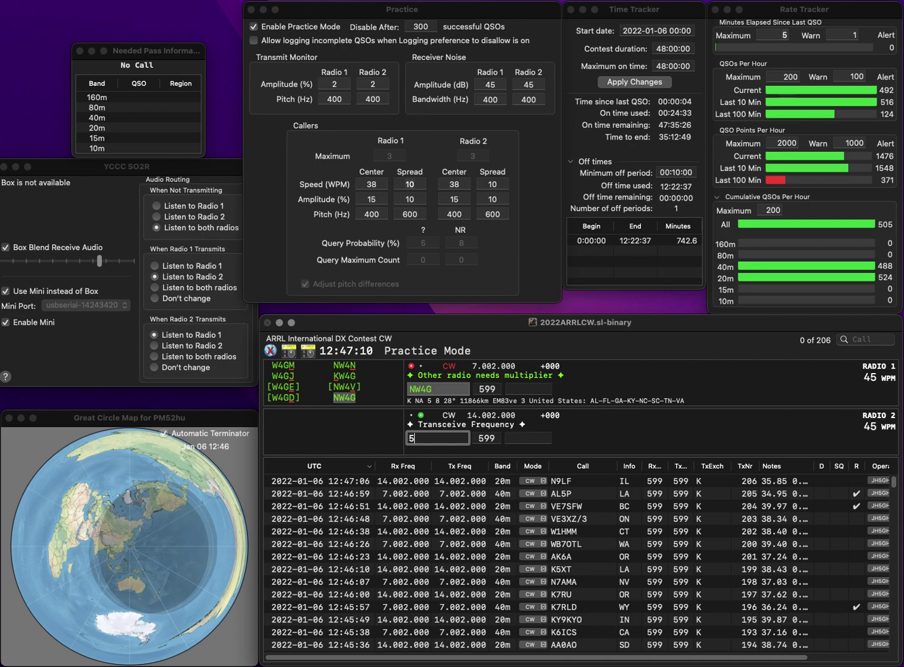
text(SEX)
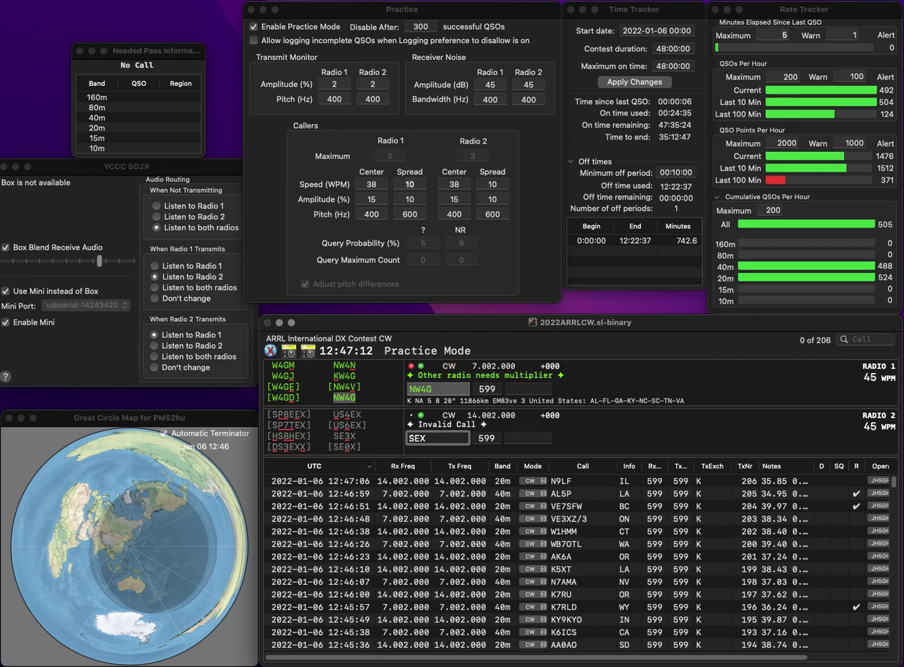
text(W5)
key(Delete)
text(H)
key(Return)
Log NW4G with TN, then log W5HEX on radio 2
text(TN)
key(Return)
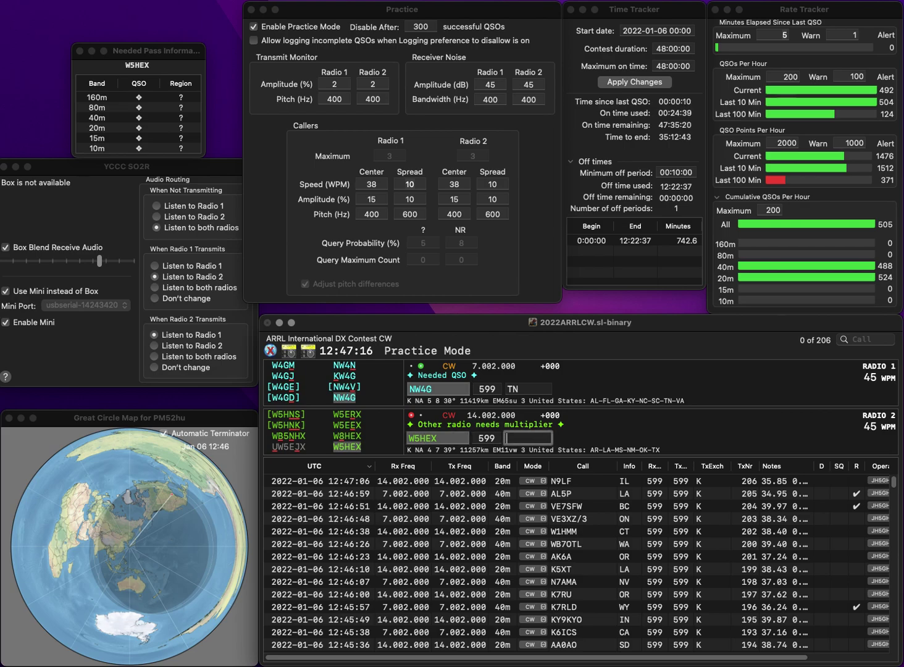
text(O)
key(Return)
Send KM6LYW and W3SO, then log them with CA and PA
text(KM6LYW)
key(Return)
text(W3SO)
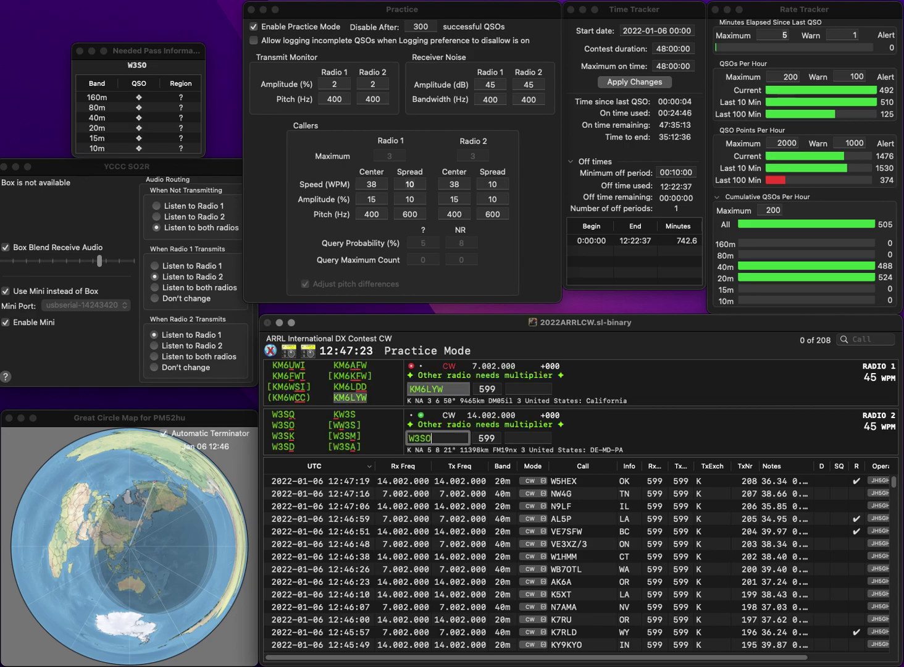
key(Return)
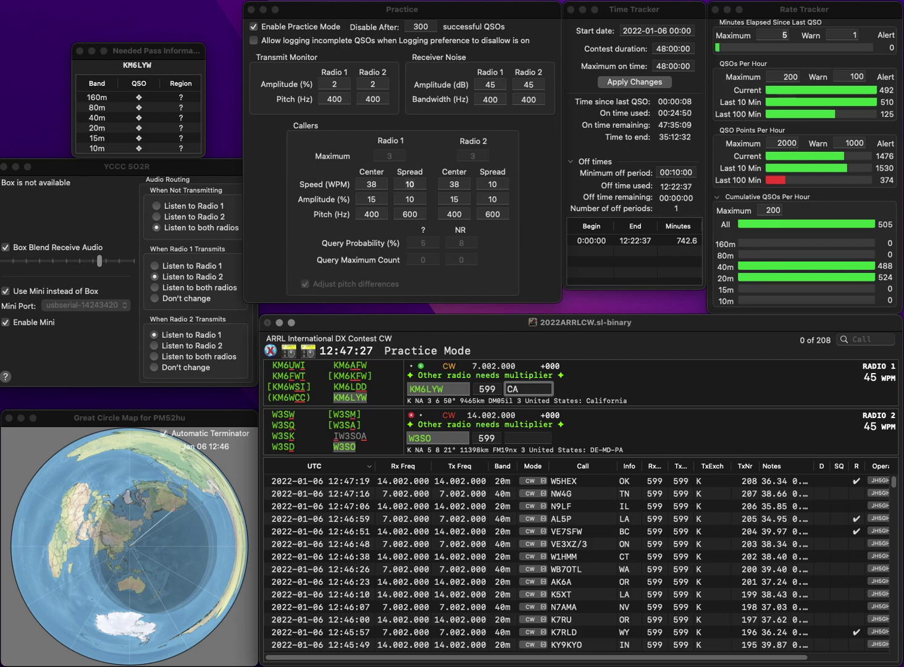
key(Return)
text(PA)
key(Return)
text(NA)
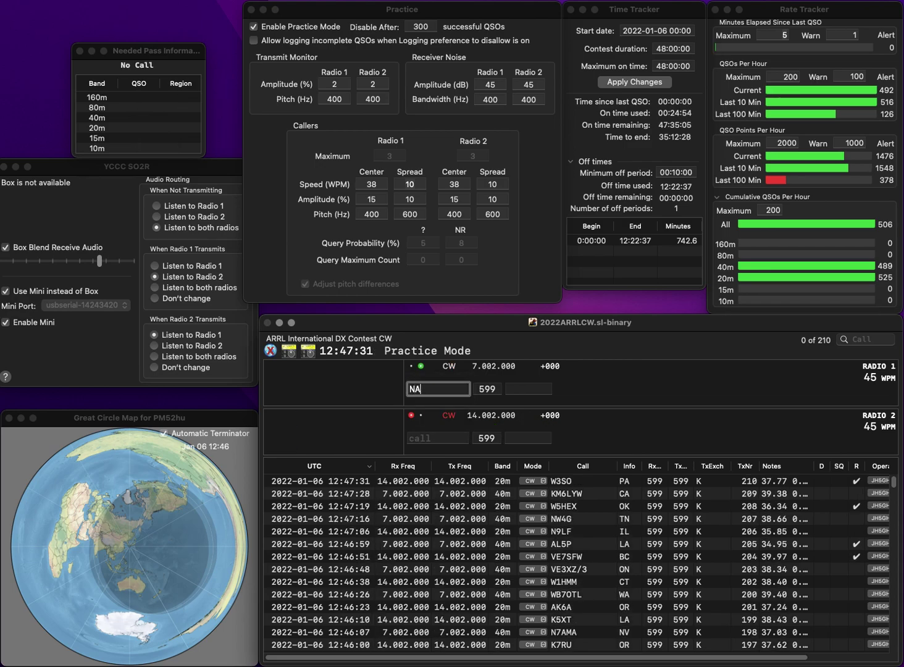
text(3A)
key(Return)
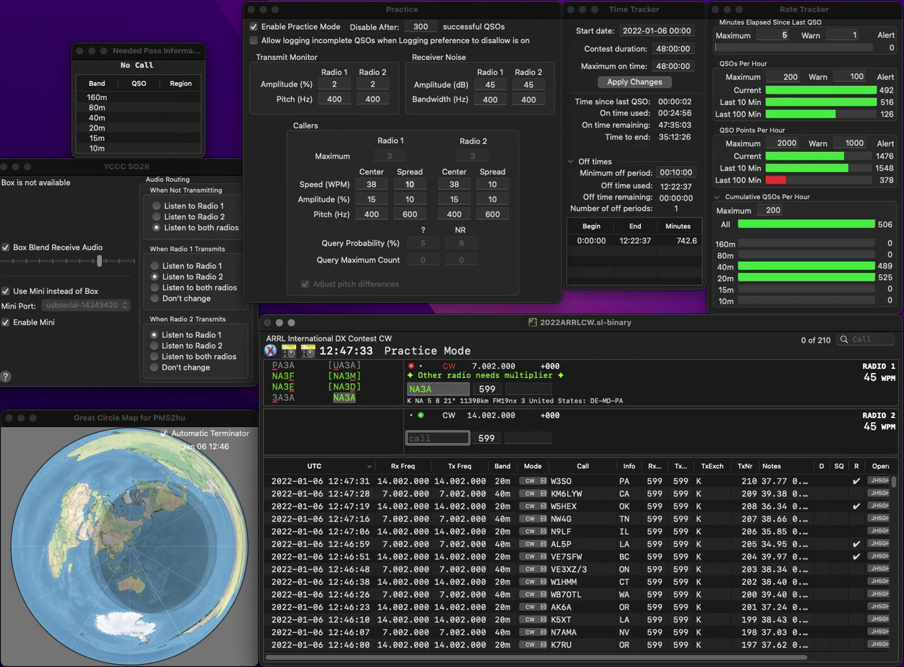
text(KB1JL)
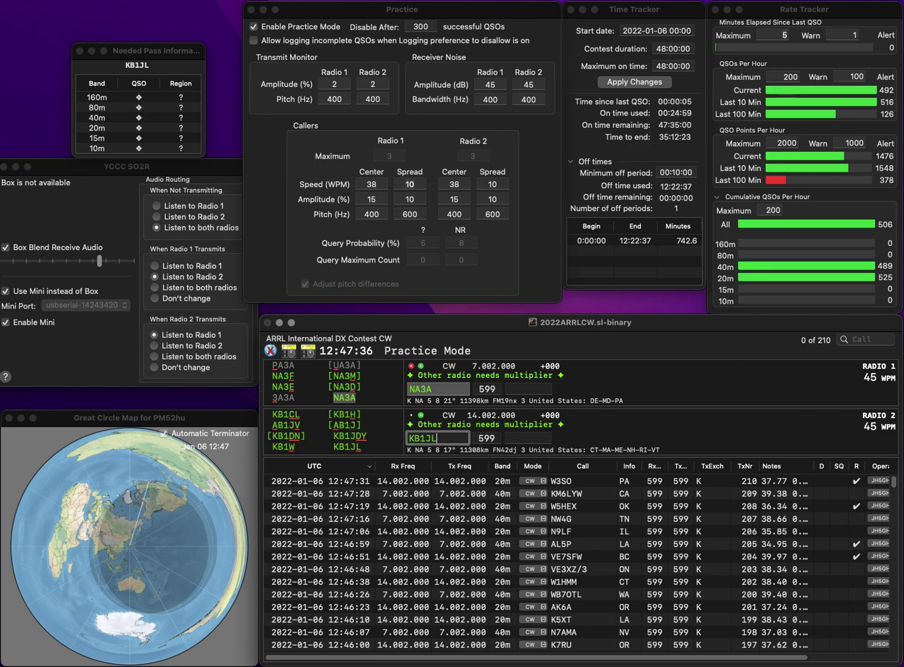
key(Return)
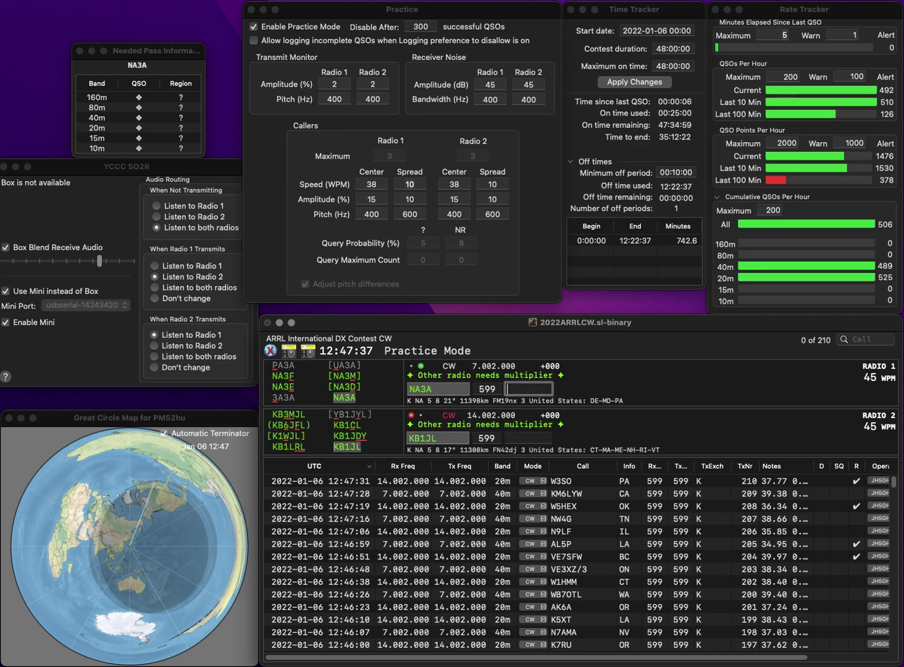
key(Return)
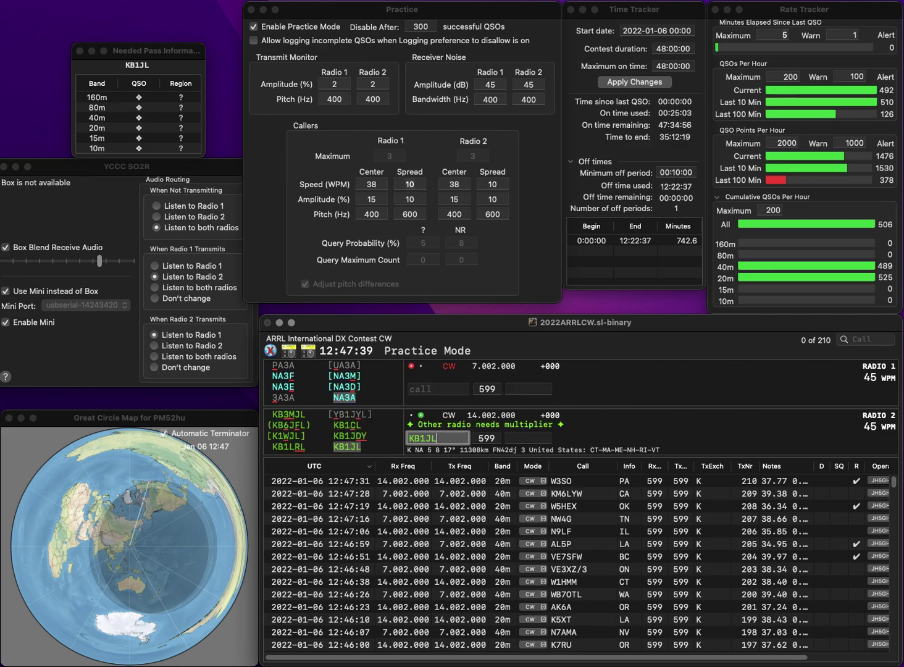
key(Return)
text(NH)
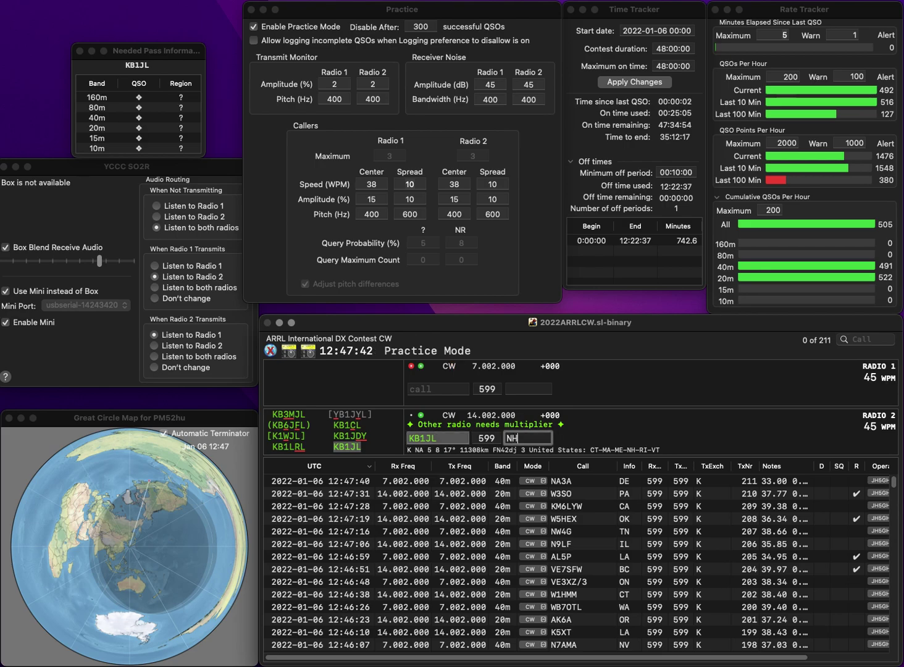
key(Return)
Send K8SMS and AA2J, correcting and resending them as K8HMS and AA3J
text(K8)
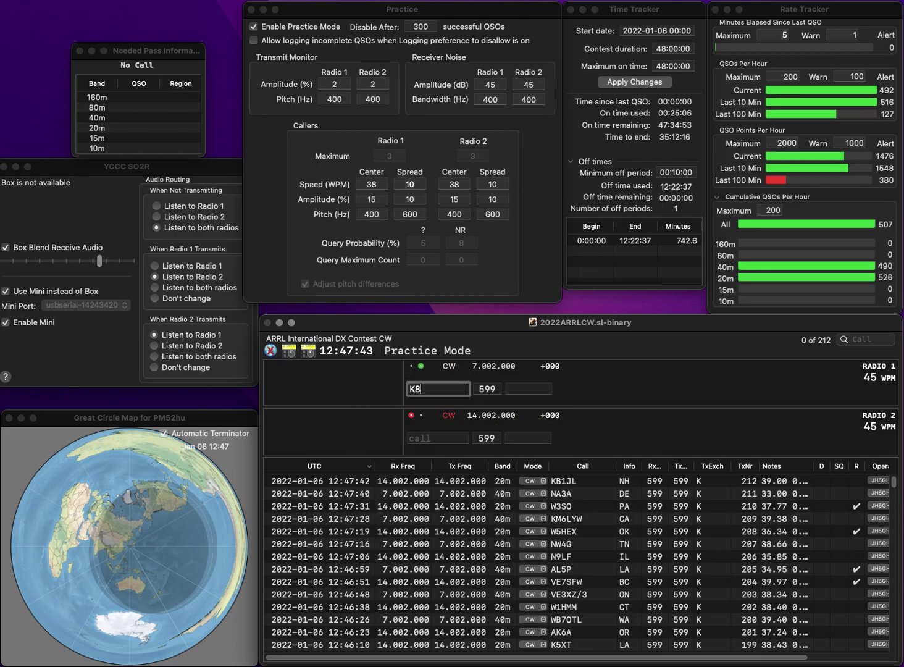
text(SMS)
key(Return)
text(AA2J)
key(Return)
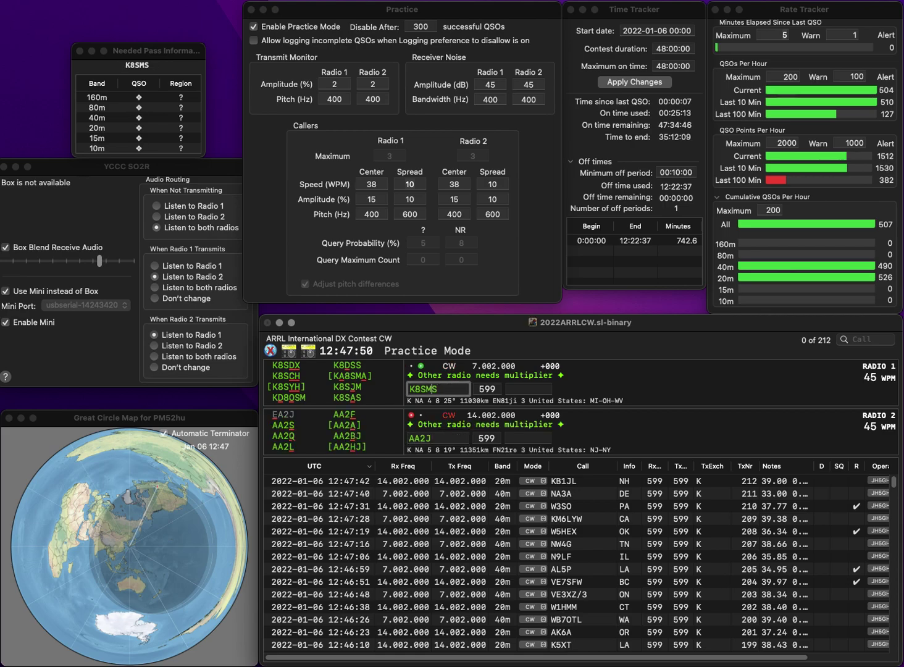
key(BackSpace)
text(H)
key(Return)
key(Left)
key(BackSpace)
text(3)
key(Return)
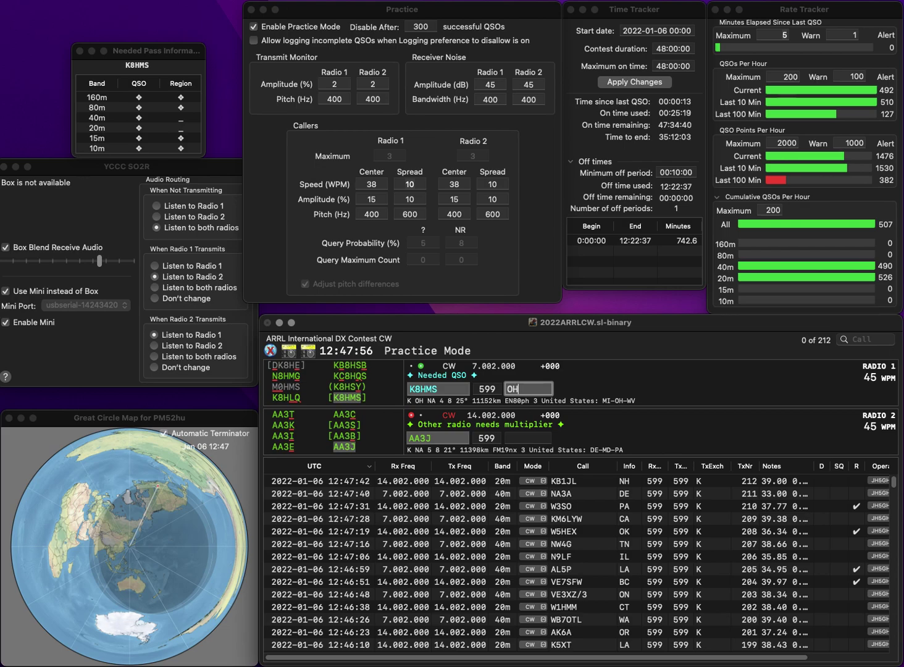
key(Return)
text(N)
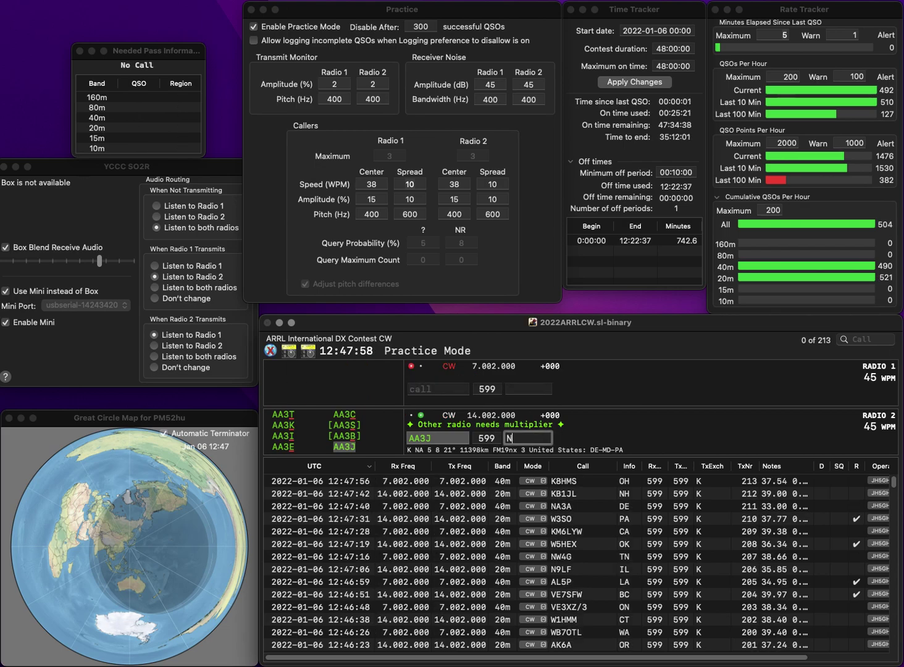
key(BackSpace)
text(MD)
key(Return)
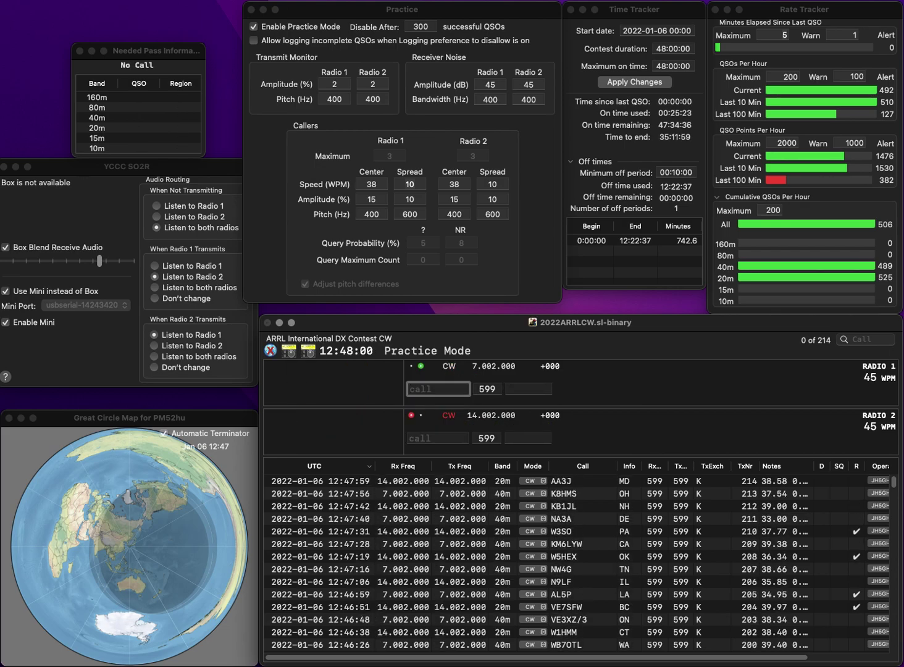
text(KB8UEY)
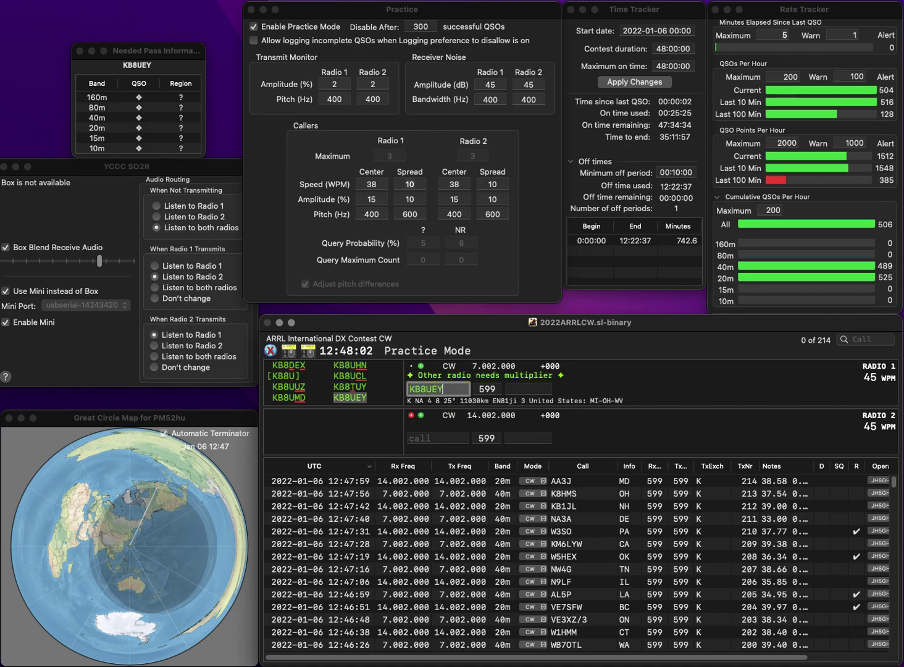
key(Return)
text(7X)
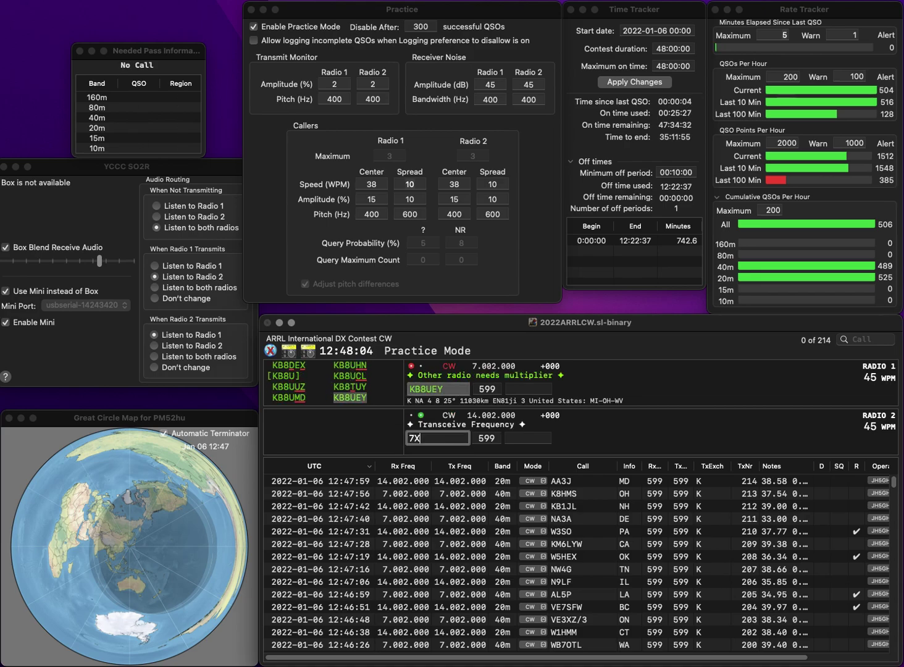
text(KA)
key(Return)
key(space)
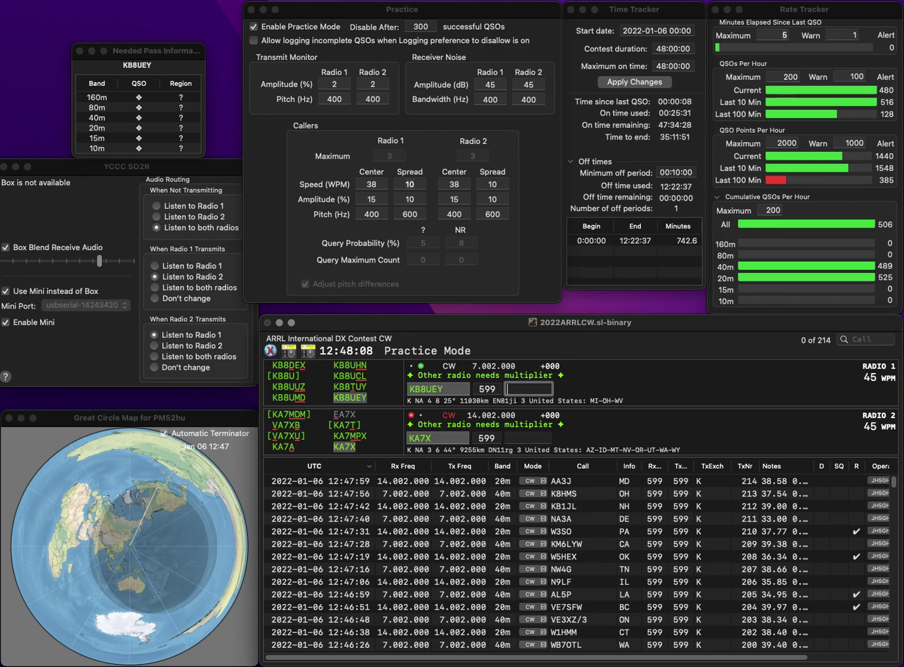
text(WV)
key(Return)
text(WA)
key(Return)
text(WB2LIR)
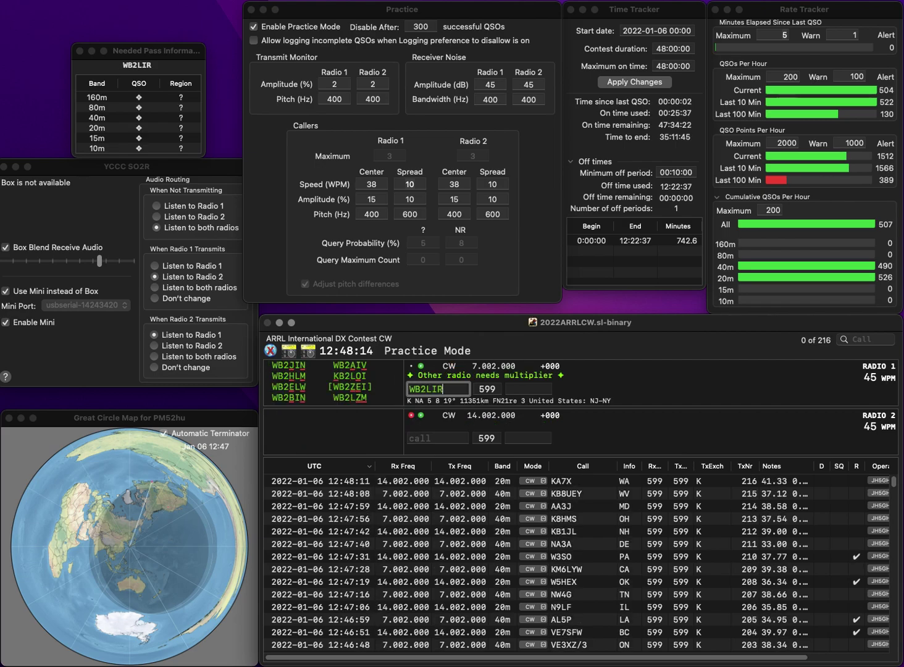
key(BackSpace)
text(S)
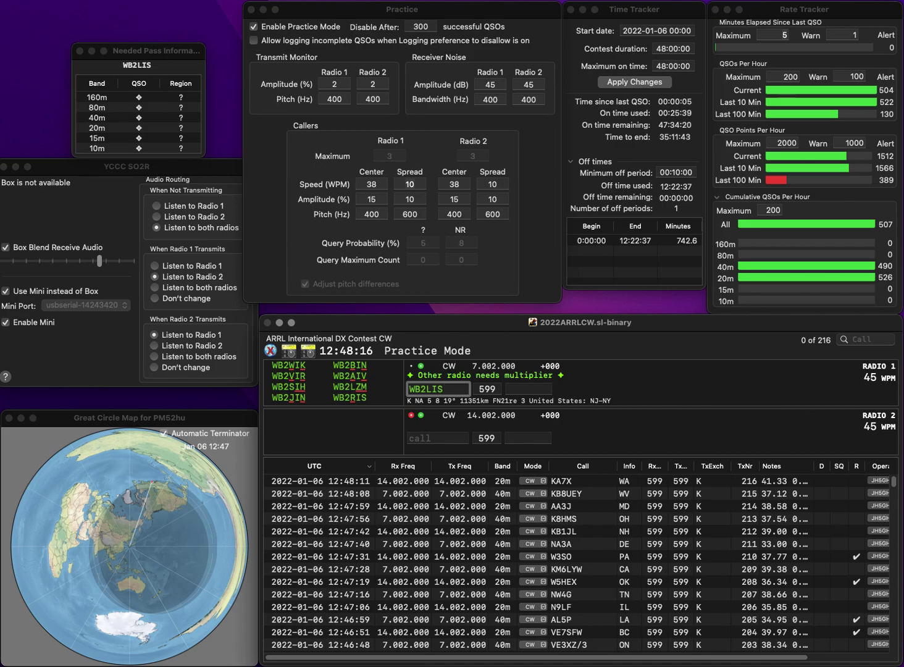
key(Left)
text(R)
key(Return)
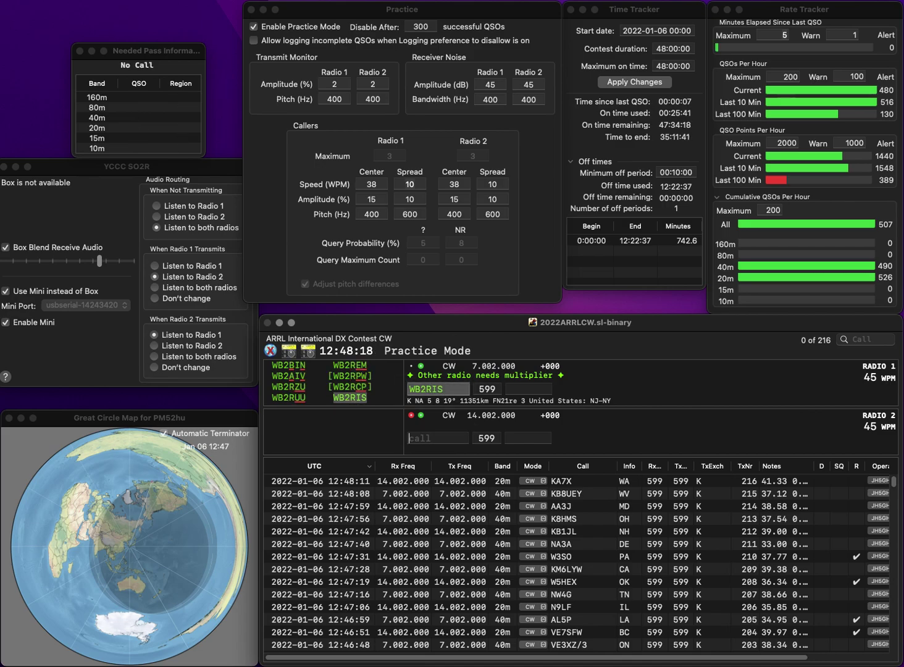
text(W8JJ)
key(Return)
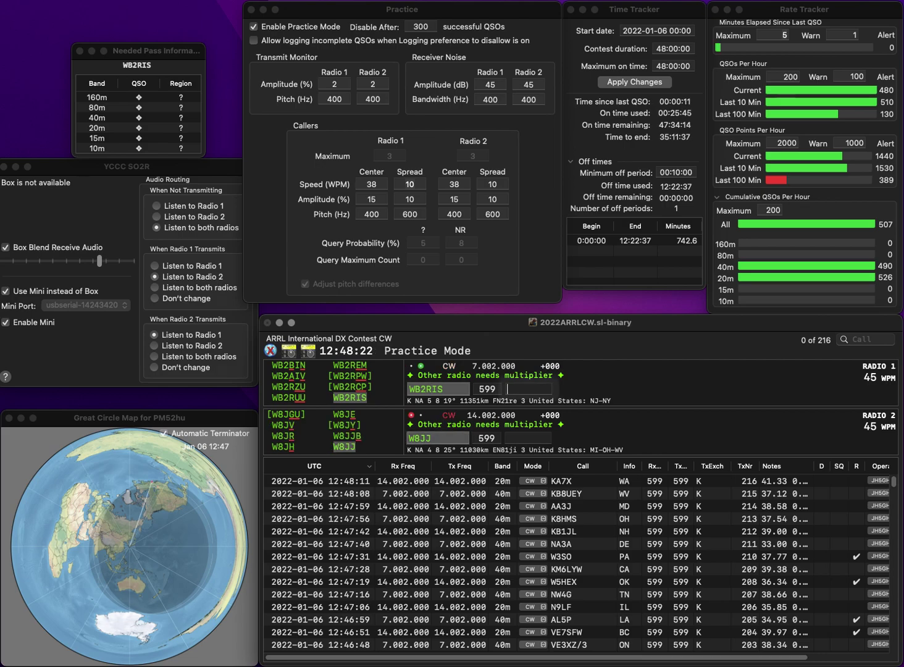
text(NY)
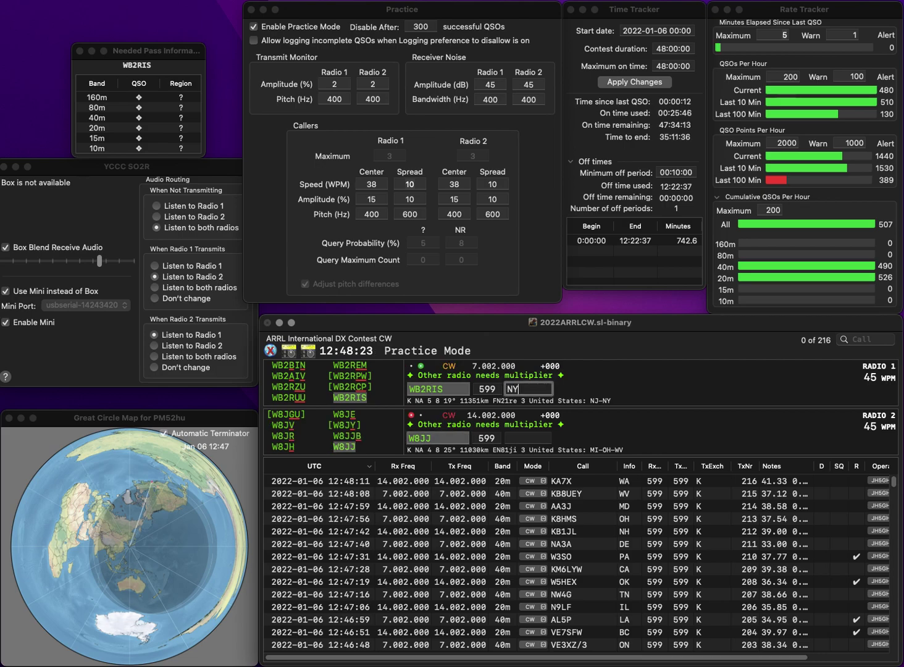
key(Return)
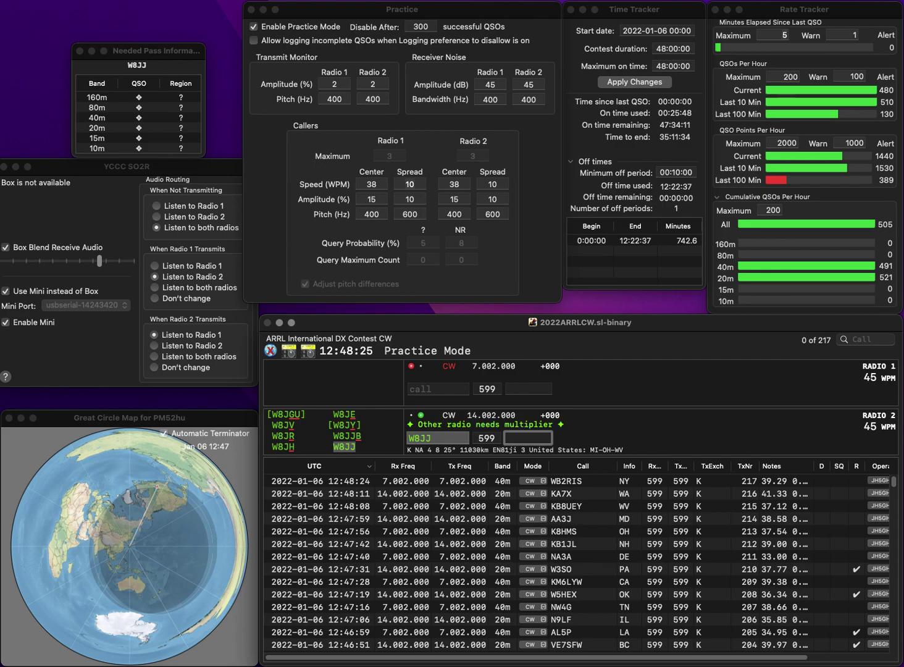
text(MI)
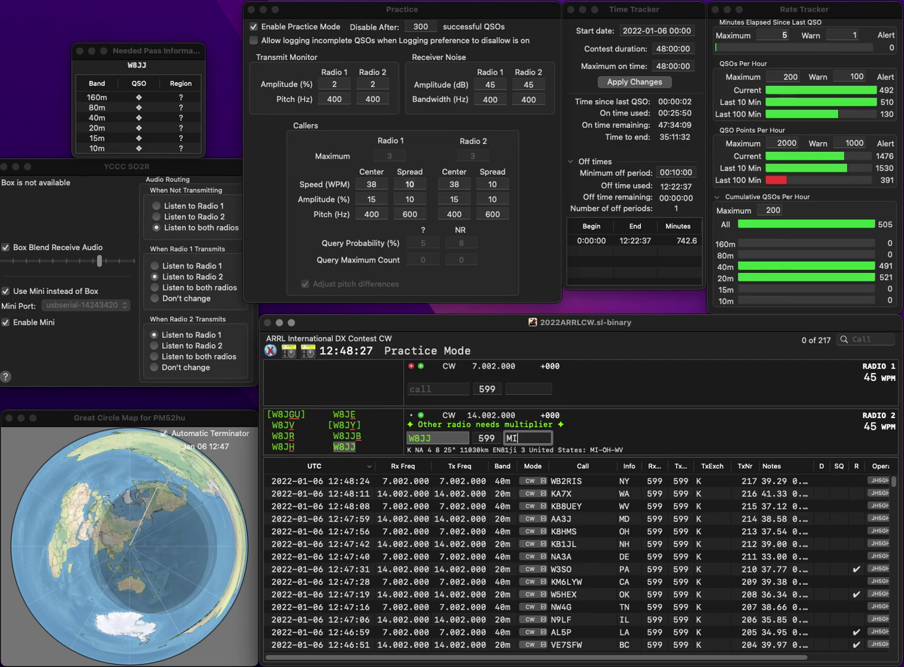
key(Return)
text(WW8S)
key(Return)
text(K)
key(BackSpace)
text(N)
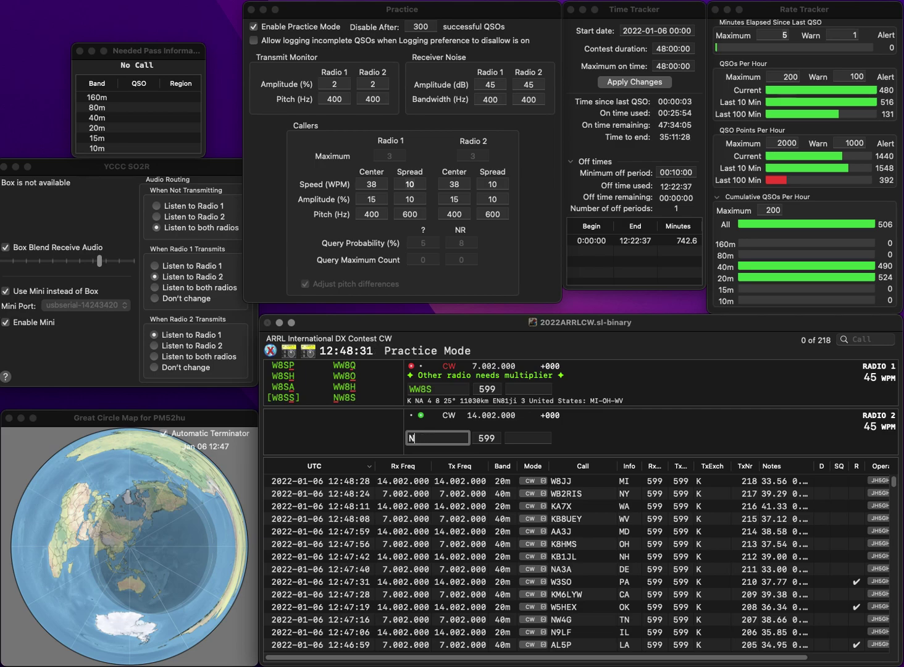
text(WM)
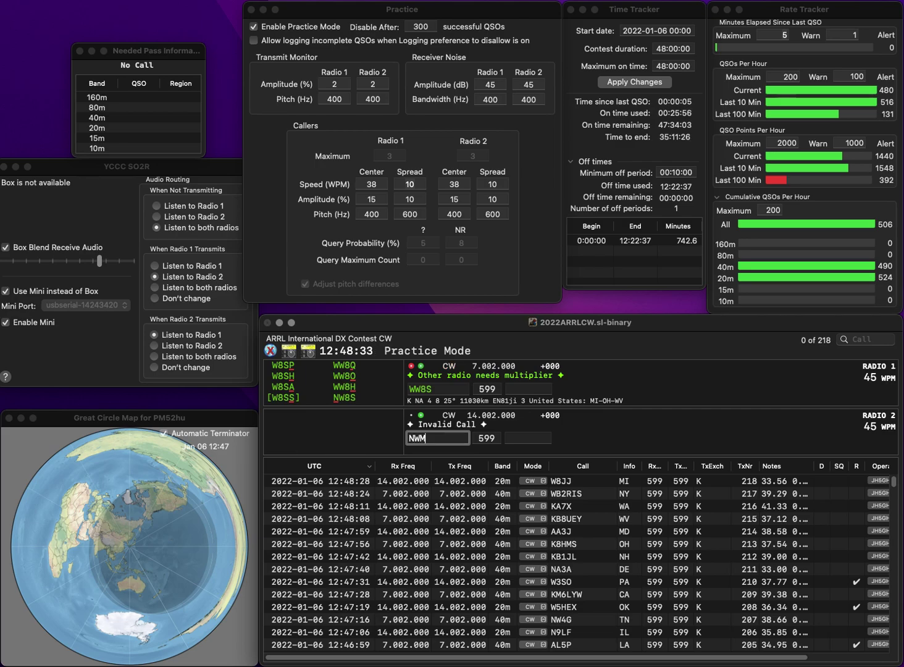
text(3)
key(Return)
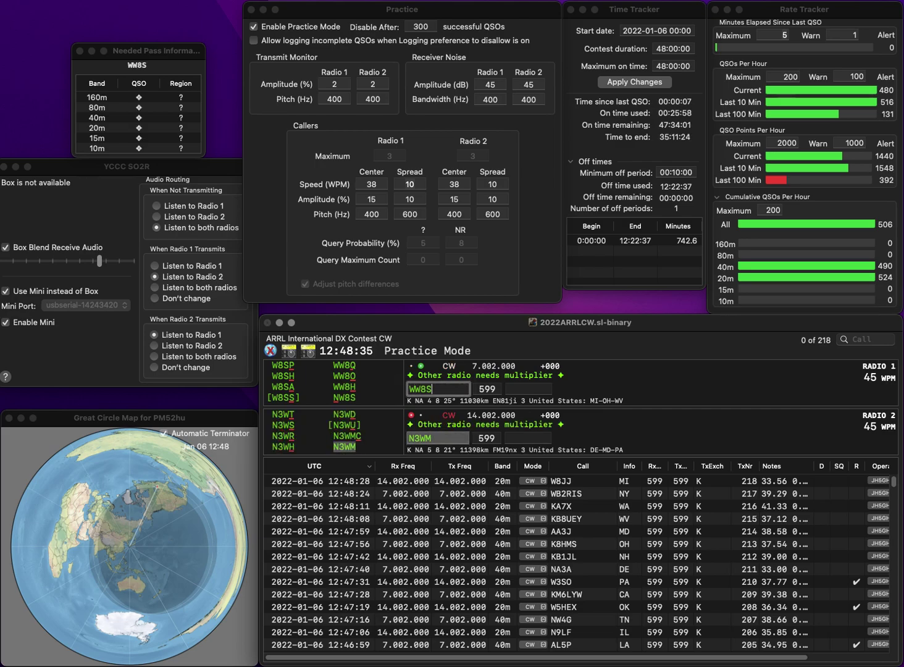
key(BackSpace)
text(H)
key(Return)
key(space)
key(Return)
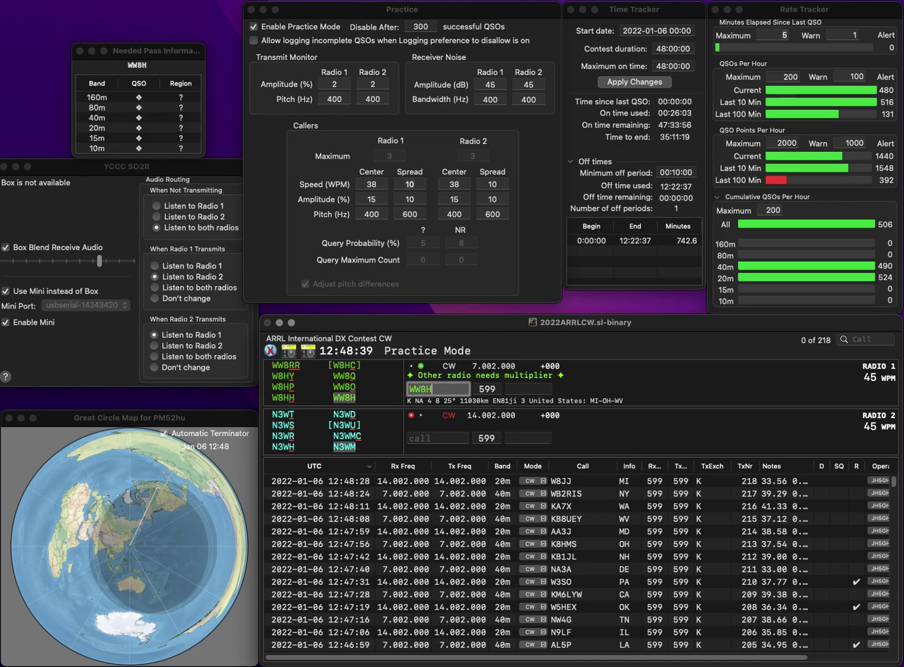
text(W)
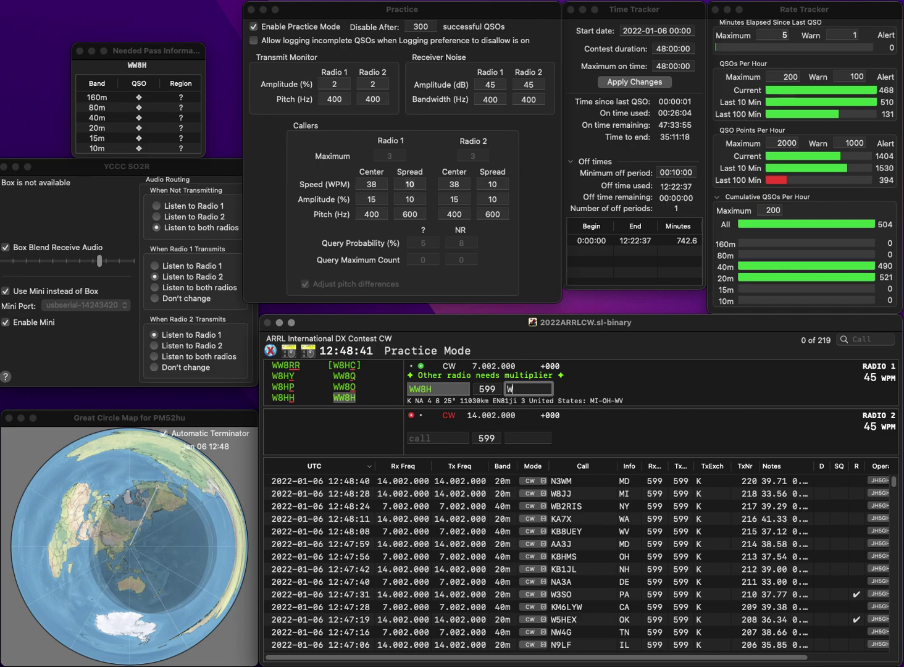
text(V)
key(Return)
text(KD)
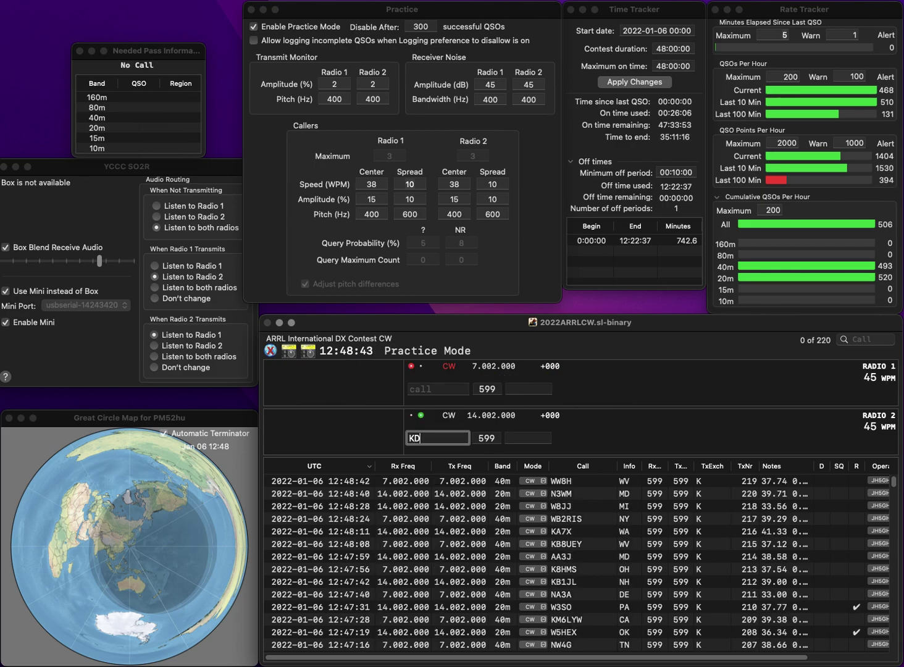
text(5TXX)
key(Return)
text(D)
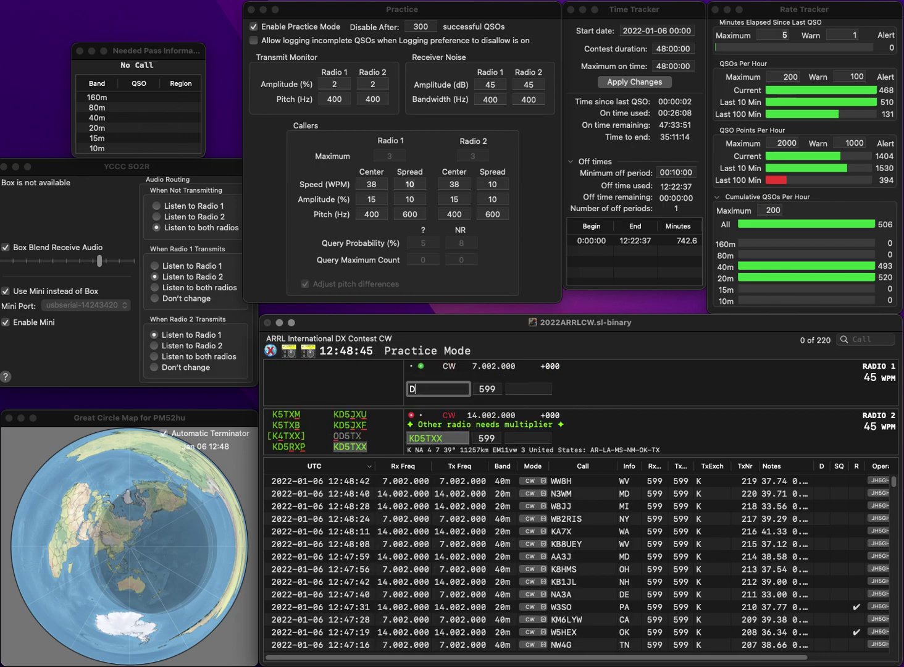
text(9KHZ)
key(Home)
text(K)
key(Return)
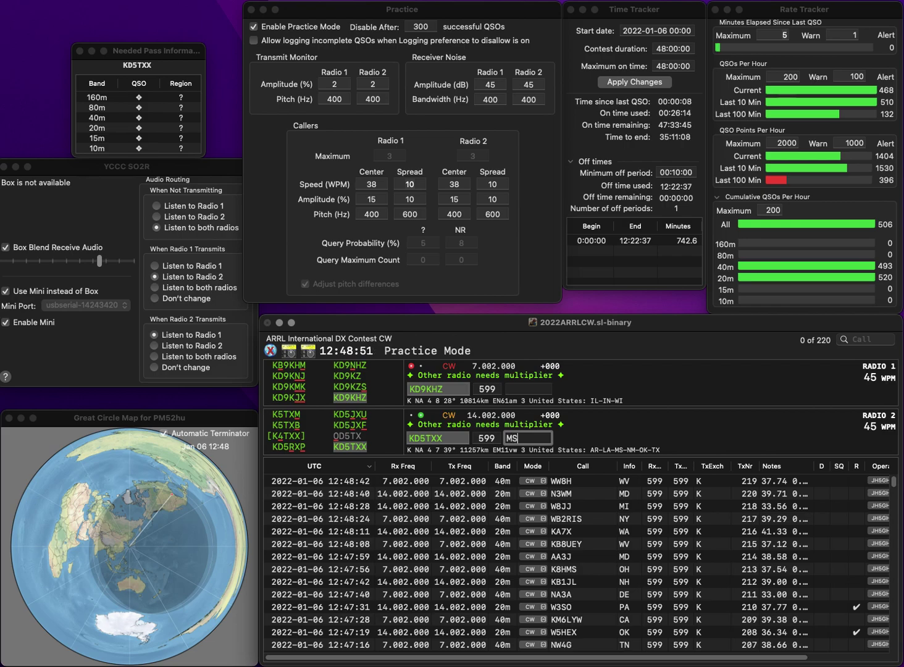
text(MS)
key(Return)
text(IL)
key(Return)
Call VE3IDT and N4BQQ (corrected from N4DQQ), logging VE3IDT with exchange ON
text(V)
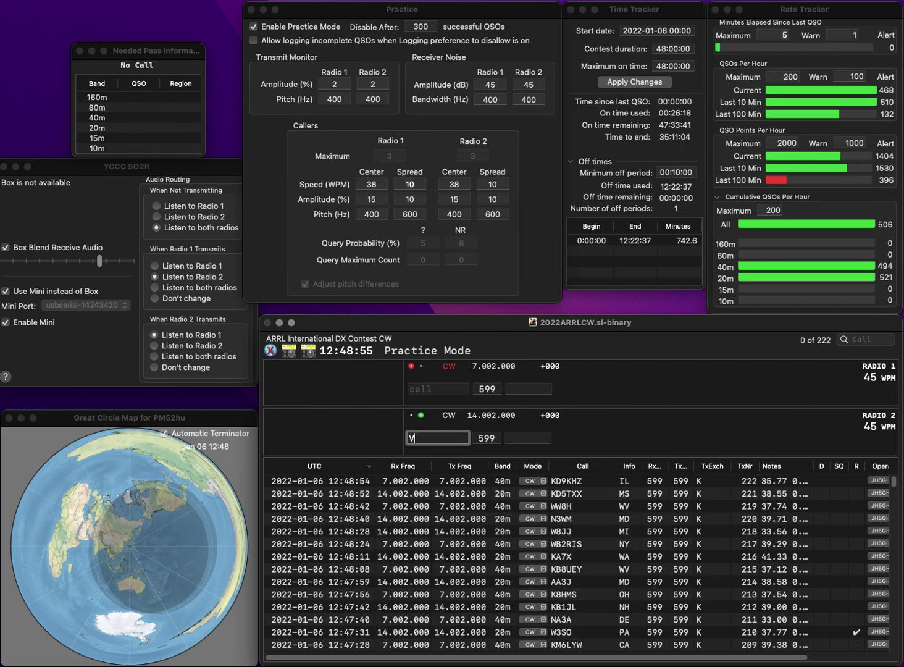
text(E3)
key(Return)
text(N)
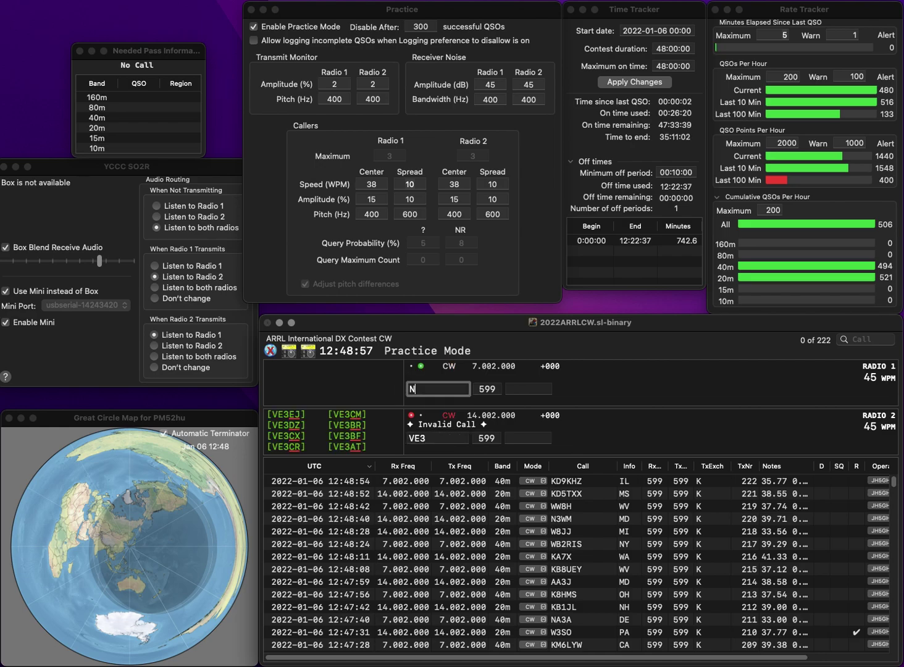
text(4DQQ)
key(Return)
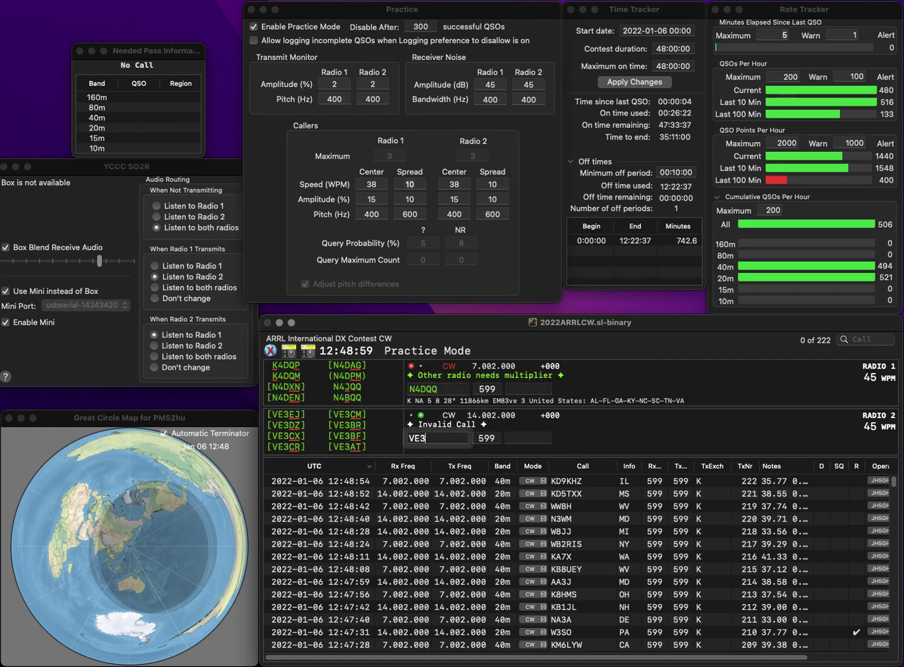
text(IDT)
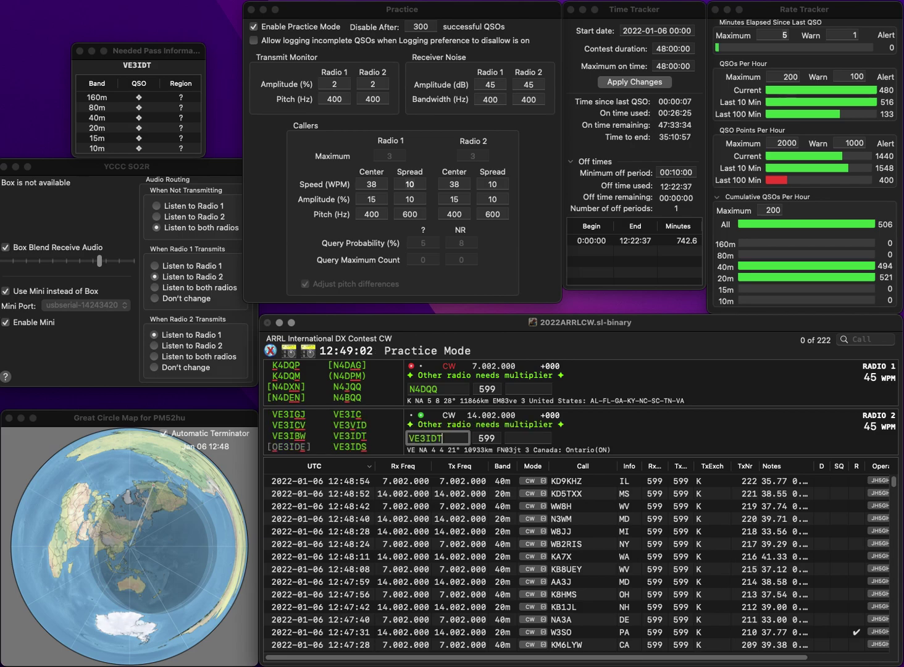
key(Return)
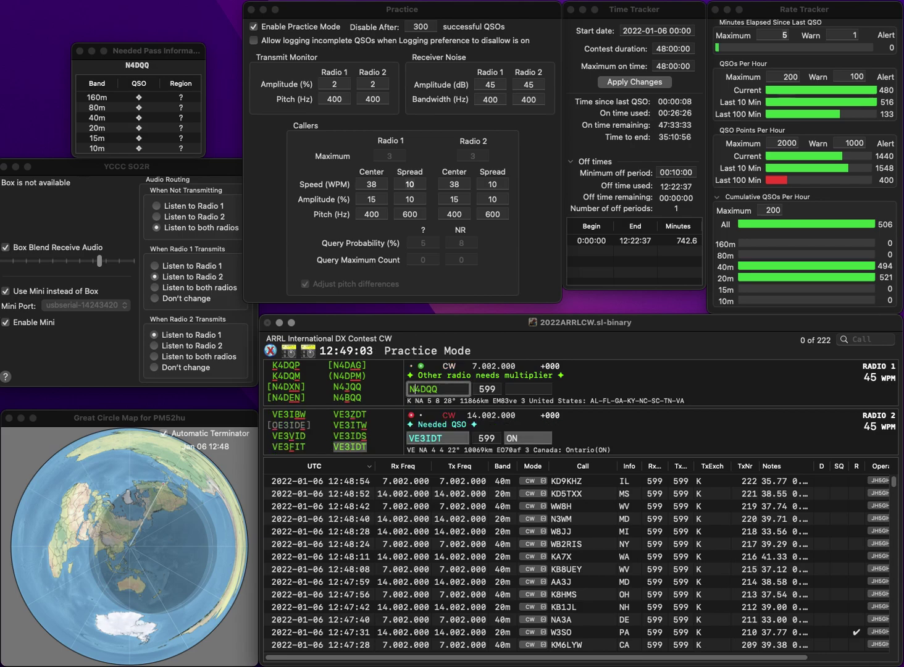
key(Delete)
text(B)
key(Return)
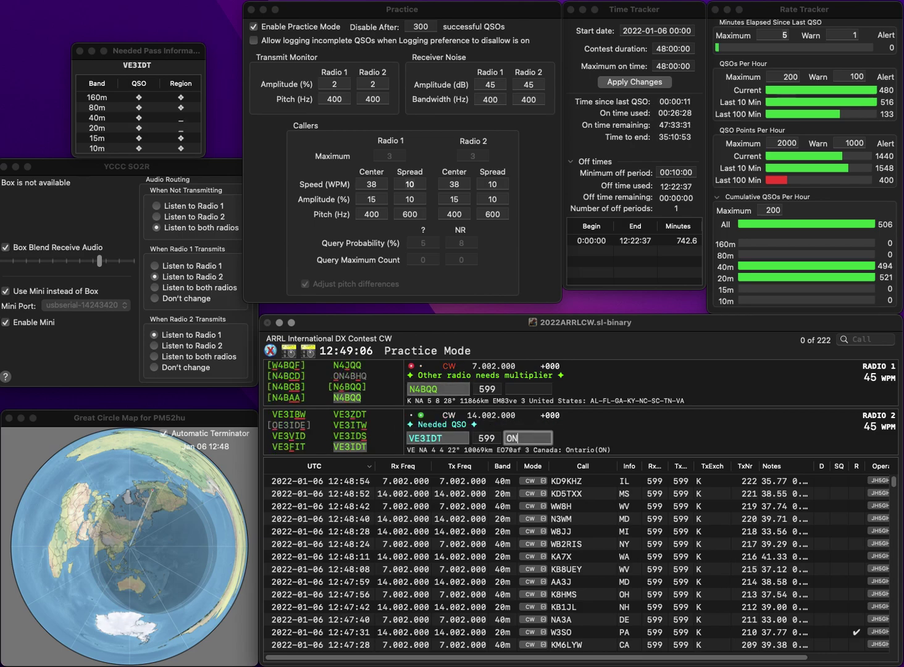
key(Return)
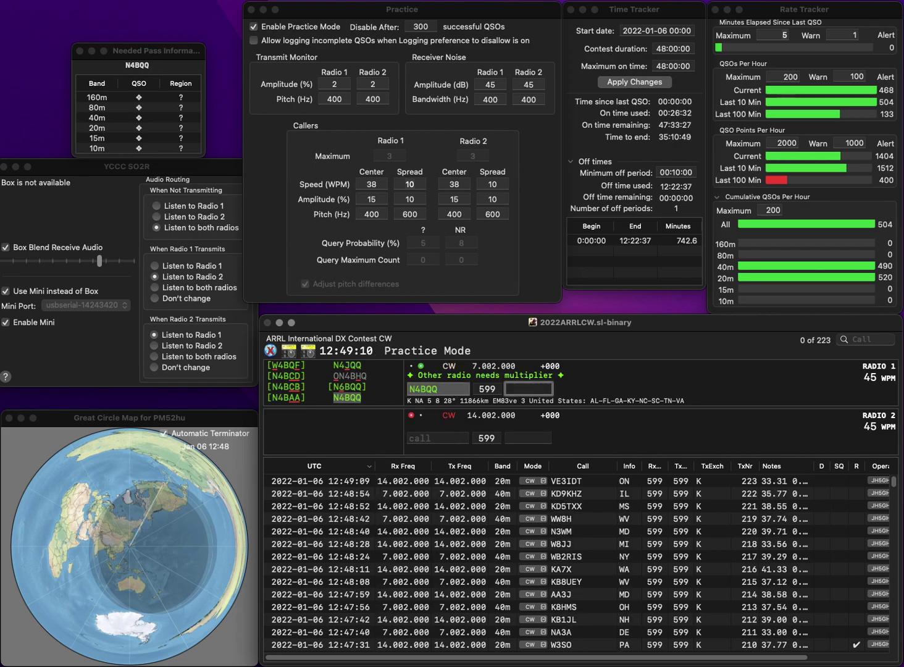
Log N4BQQ with exchange VA and start calling VE3SSO on Radio 2
text(VA)
key(Return)
text(NVESSO)
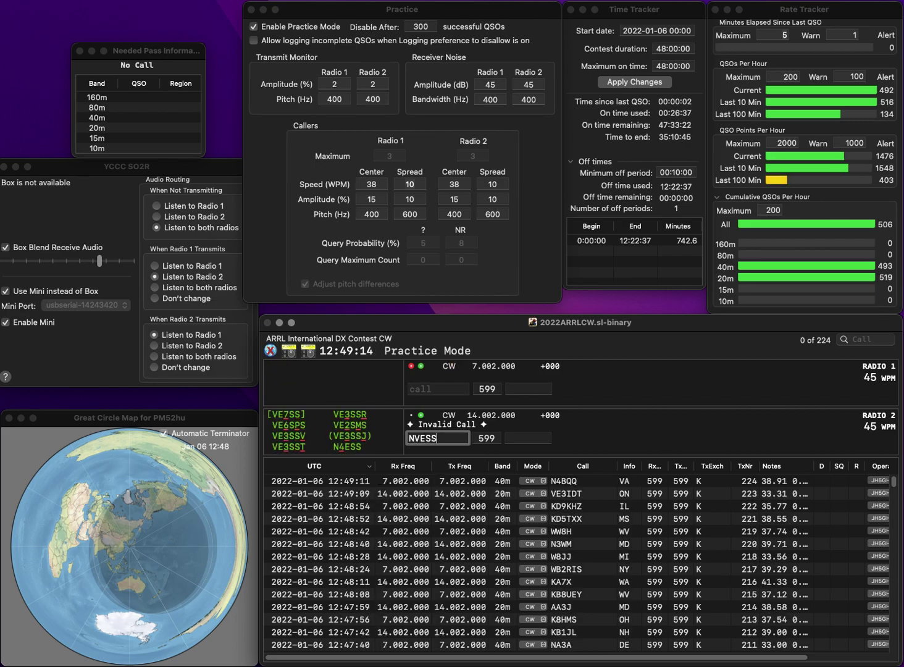
text(3SSO)
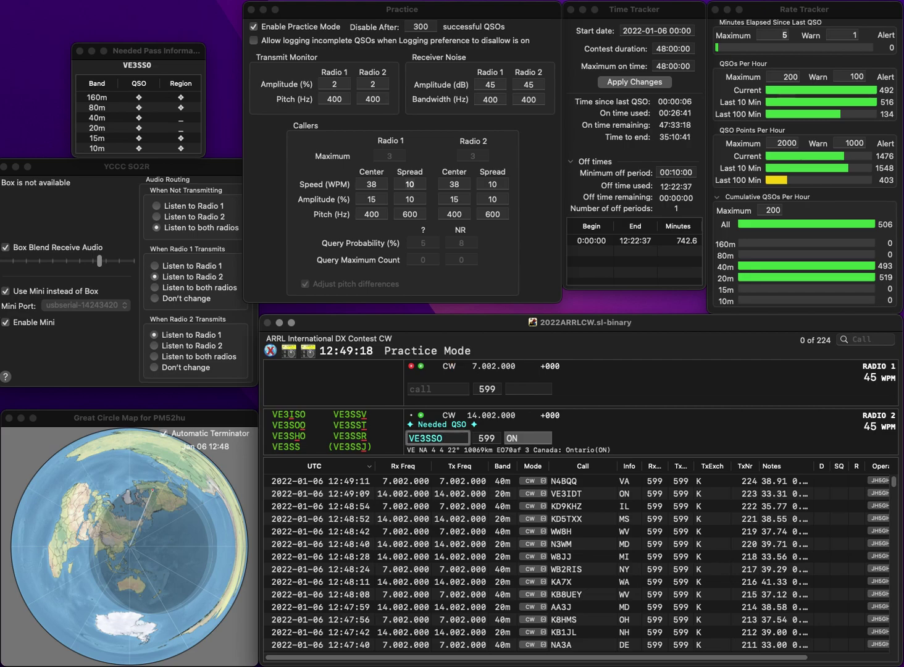
key(Return)
text(P)
key(BackSpace)
text(WKPAD)
key(Return)
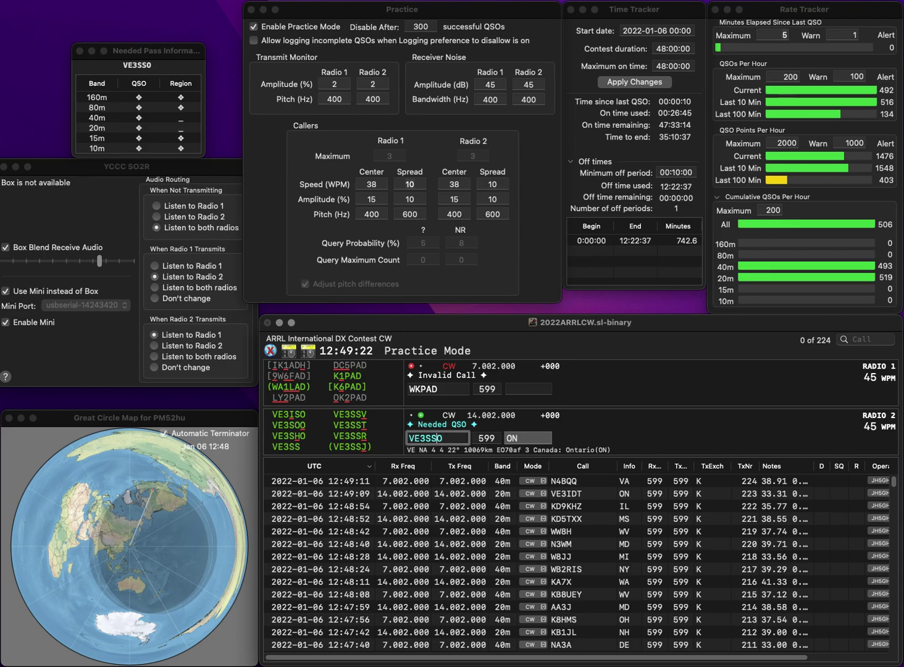
Edit Radio 2's call to VE2HSO and resend it
key(Left)
key(Left)
key(BackSpace)
key(BackSpace)
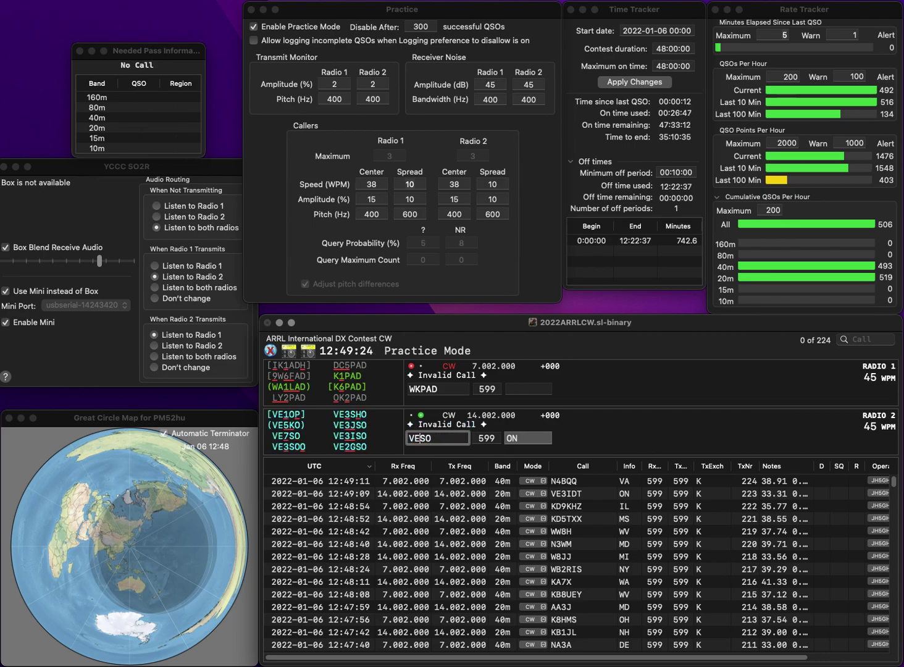
text(3H)
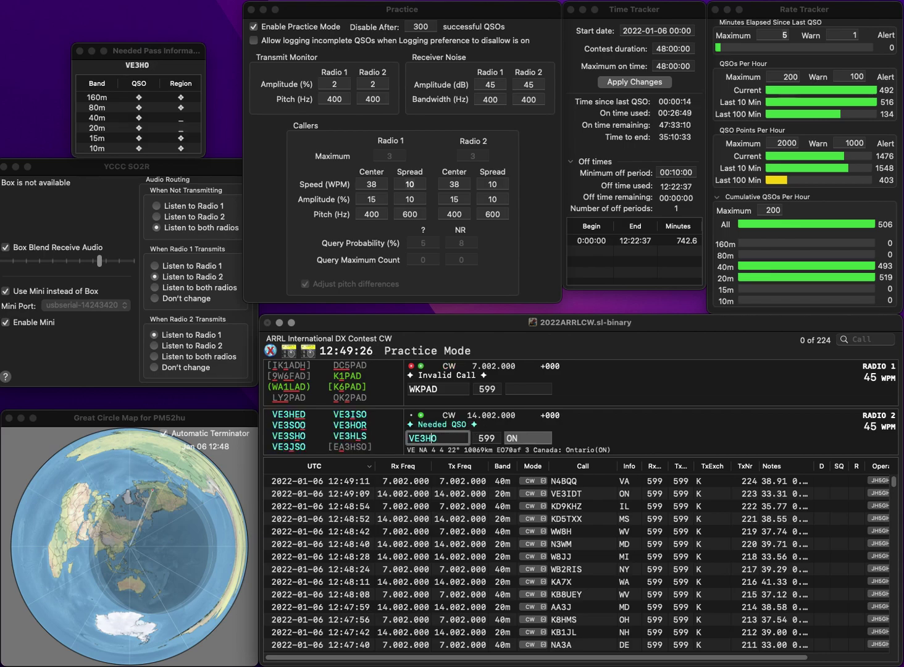
text(H)
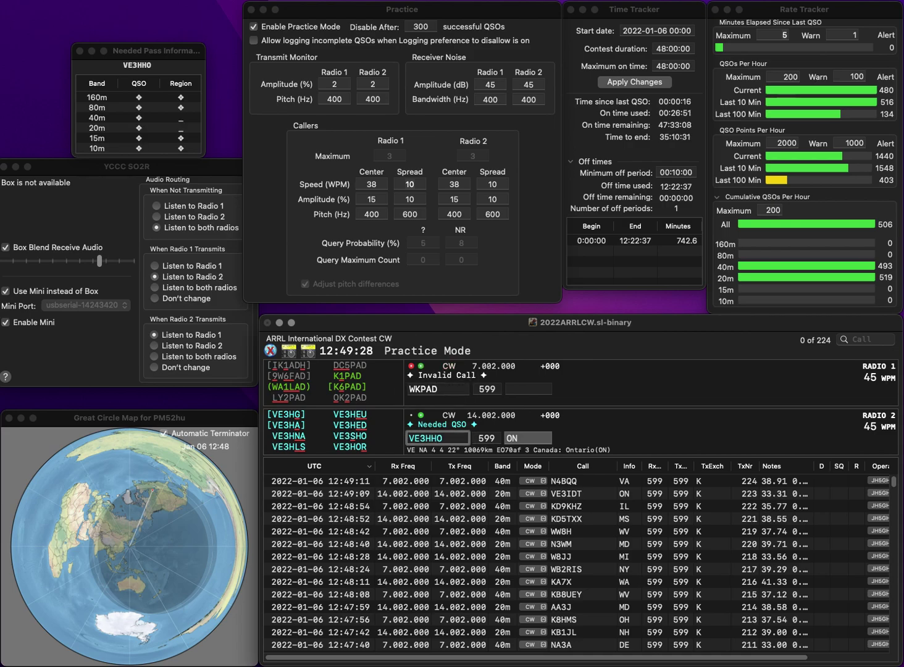
key(Delete)
text(O)
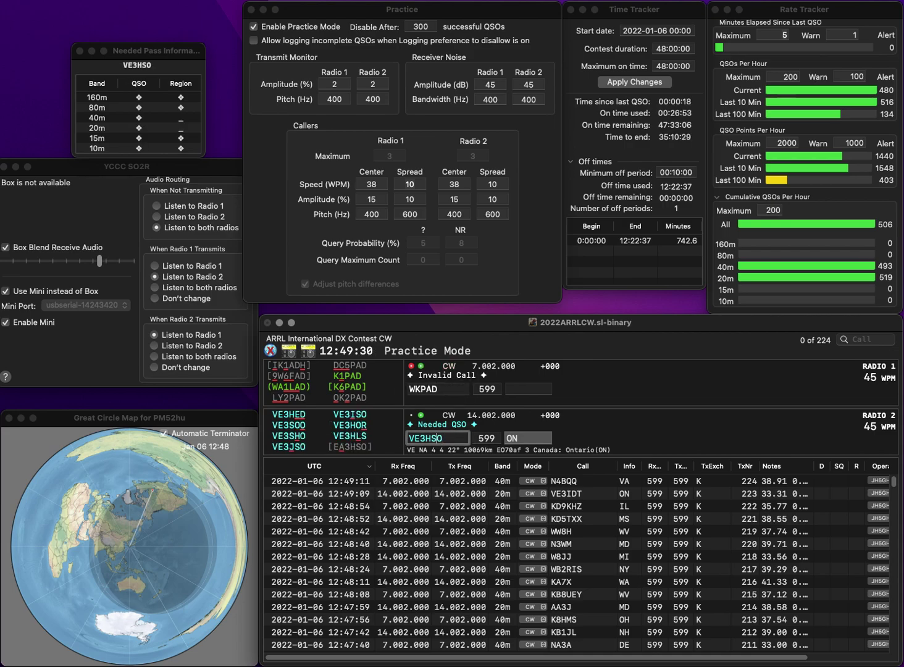
key(BackSpace)
text(2)
key(Return)
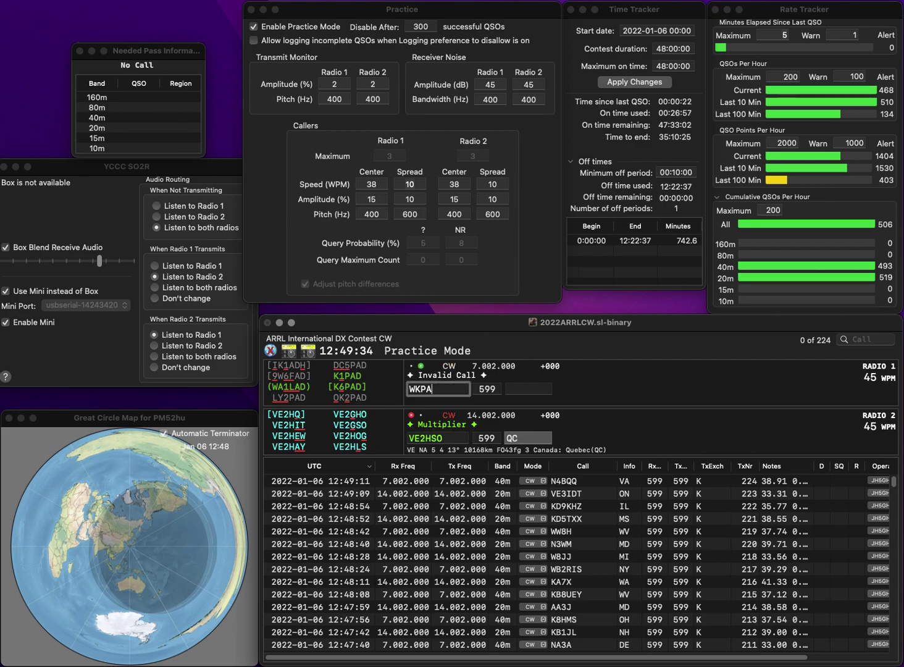
Fix Radio 1's invalid call to WPAD and send it
key(BackSpace)
key(BackSpace)
key(BackSpace)
key(BackSpace)
text(PLAD)
key(BackSpace)
key(BackSpace)
key(BackSpace)
text(AD)
key(Return)
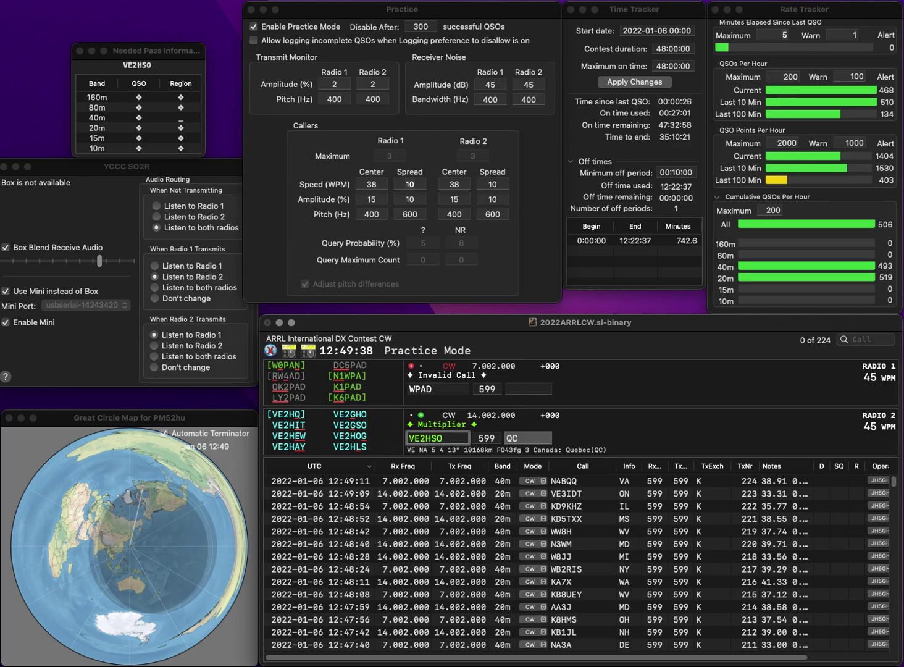
key(BackSpace)
text(3)
key(Right)
key(BackSpace)
text(S)
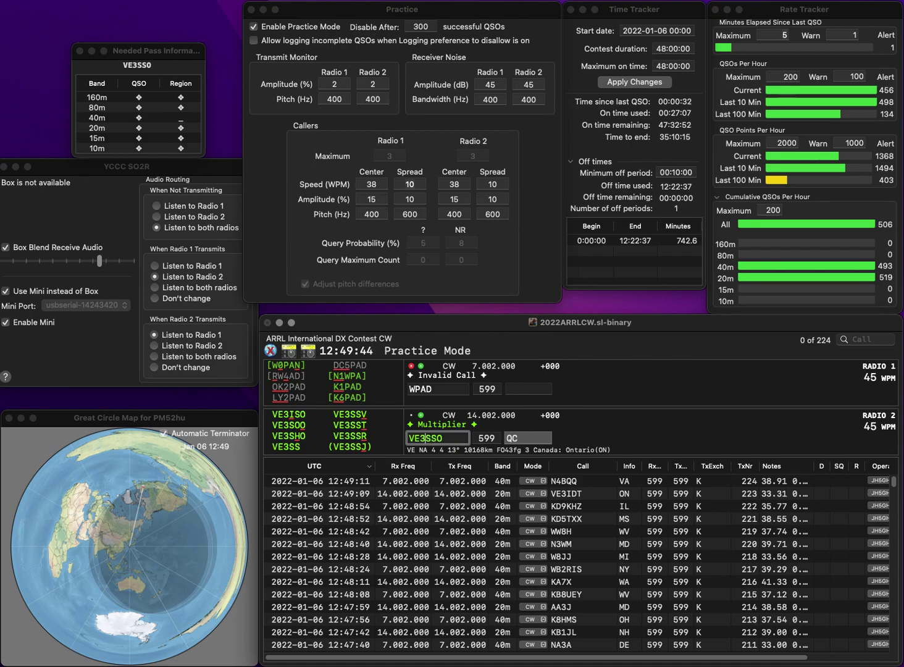
key(BackSpace)
text(H)
key(Return)
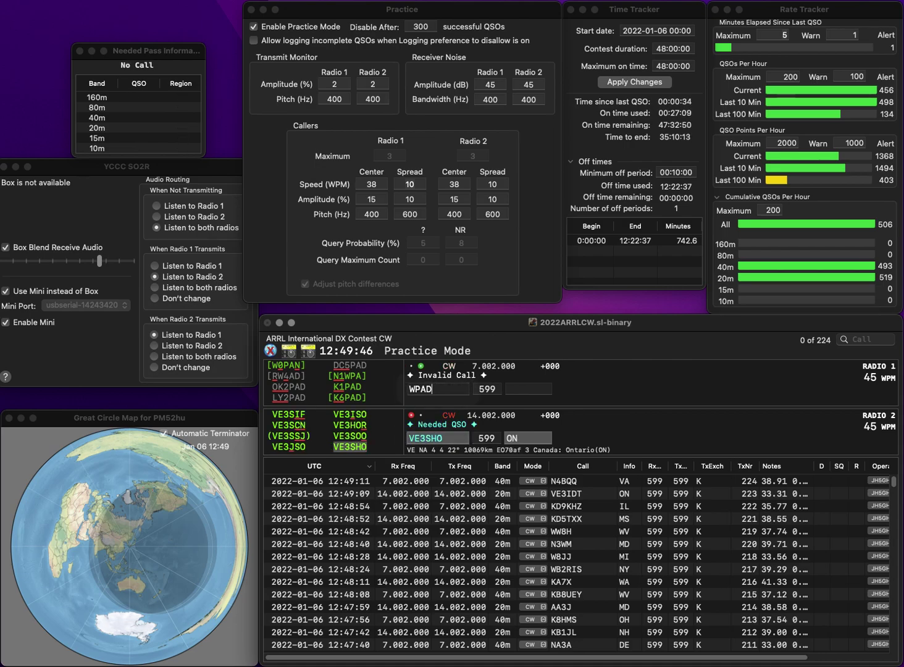
key(BackSpace)
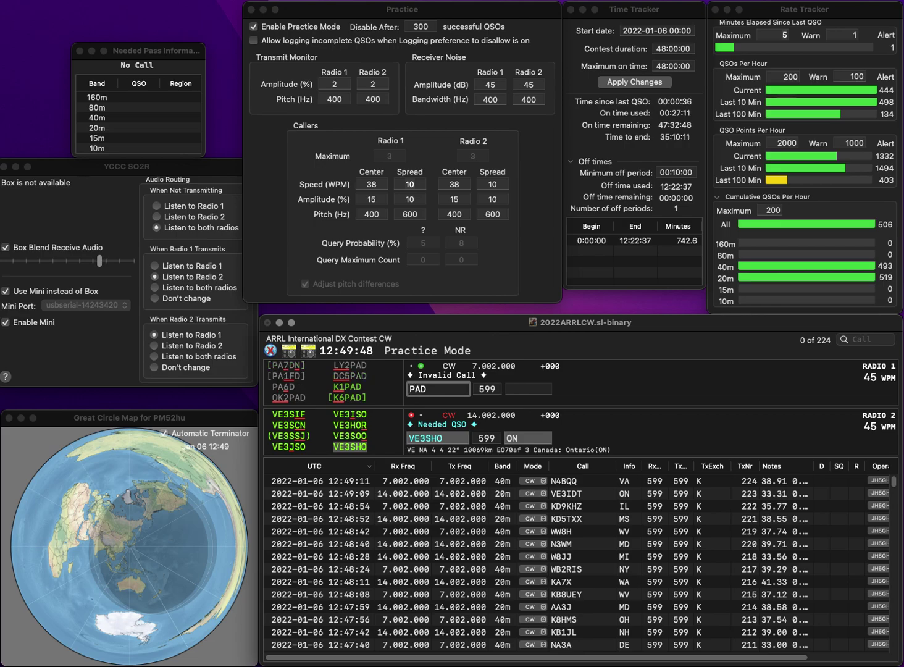
text(K6)
key(Return)
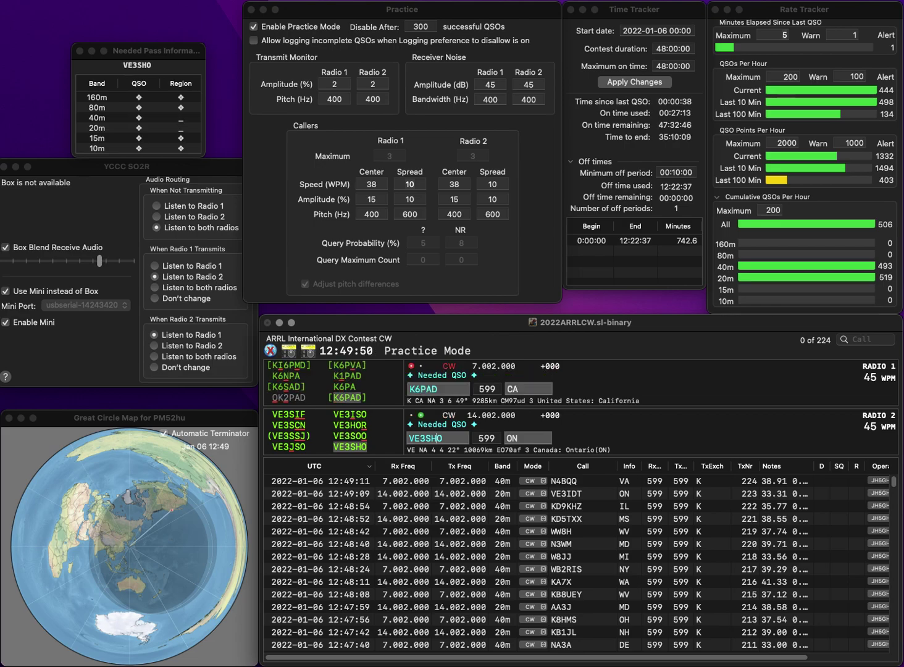
key(Return)
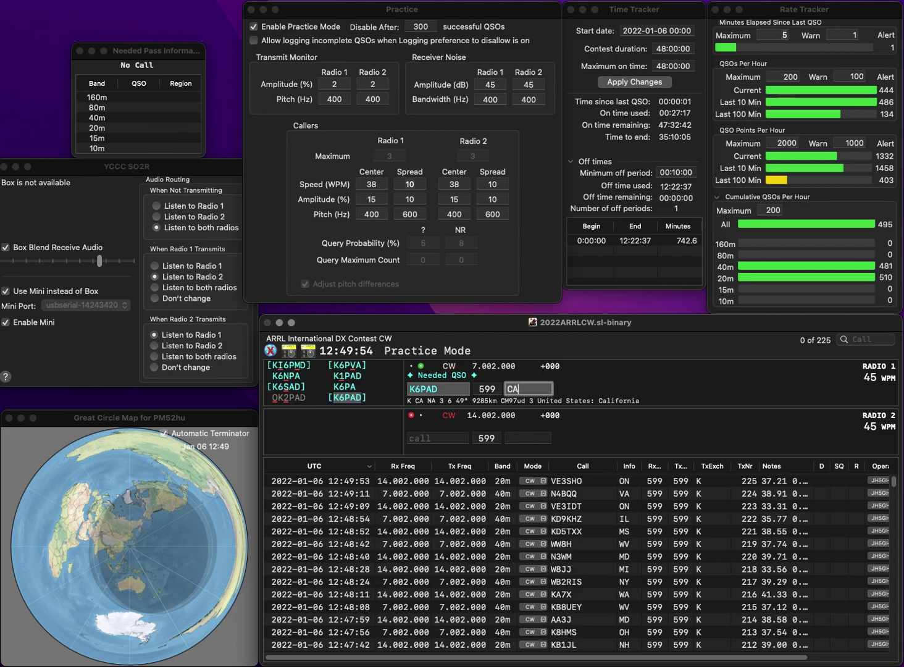
key(Return)
text(N)
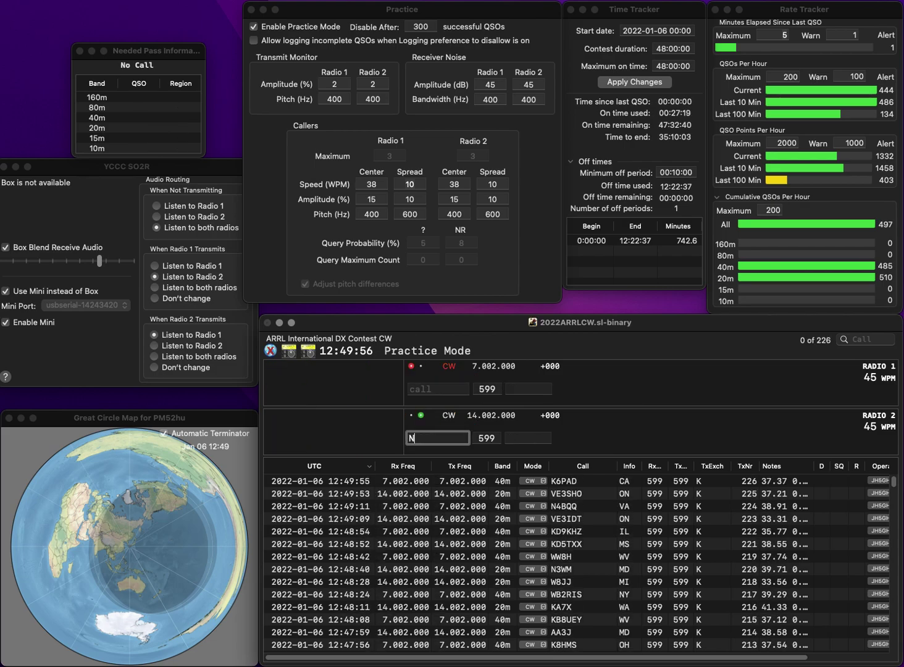
text(N5SD)
key(Return)
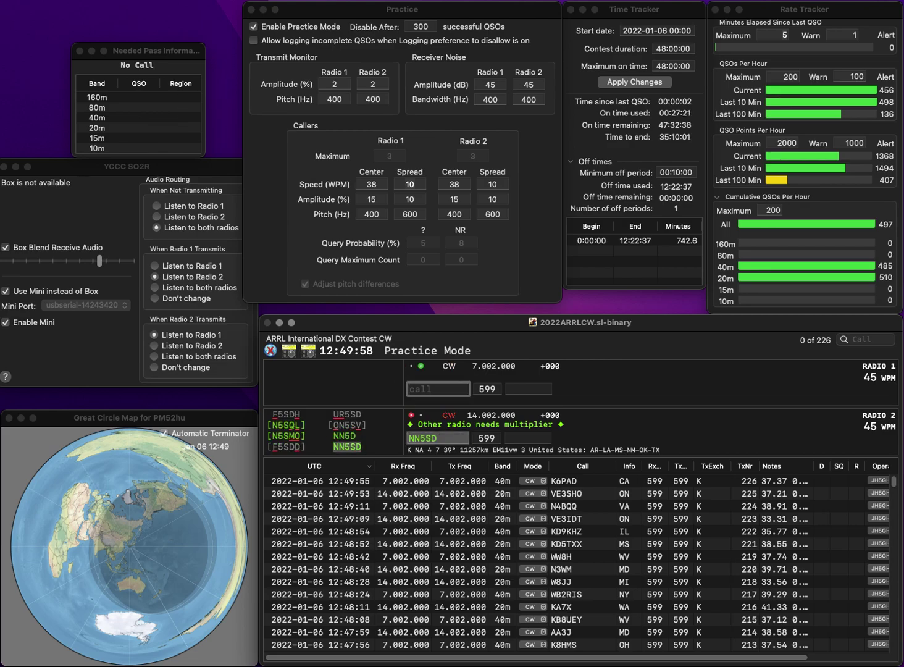
text(VA3R)
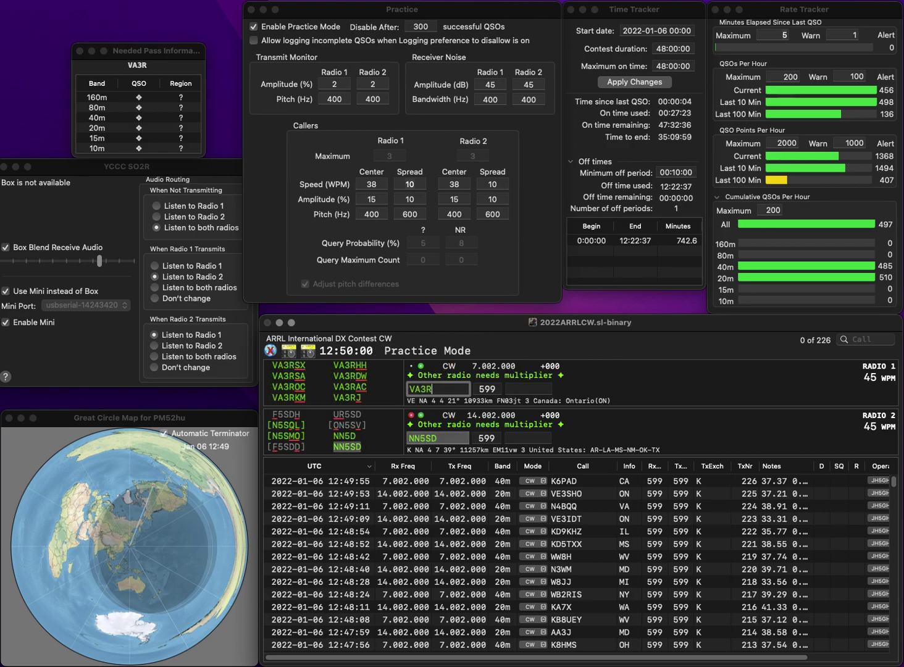
text(DP)
key(BackSpace)
text(W)
key(Return)
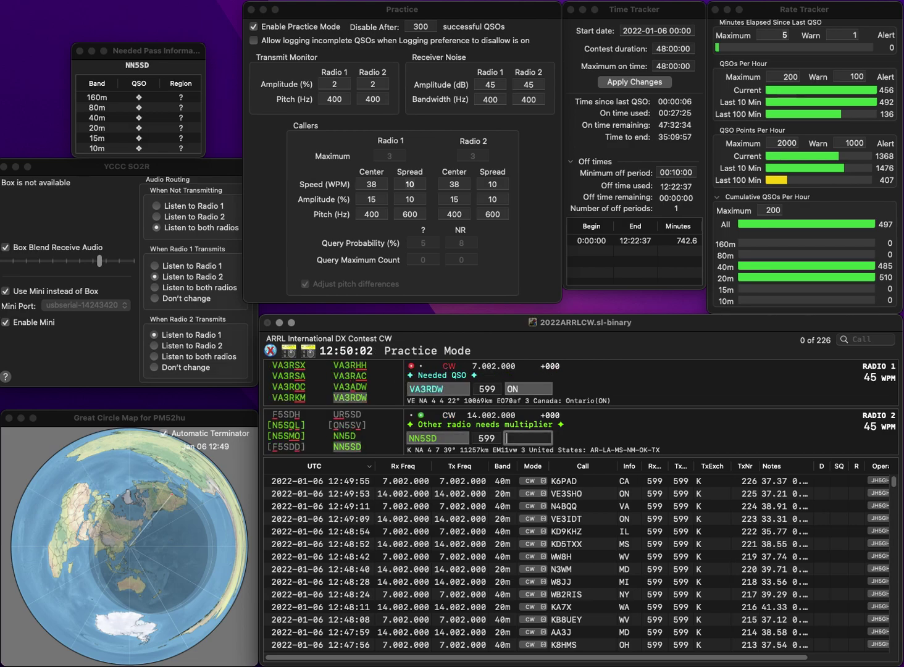
key(Return)
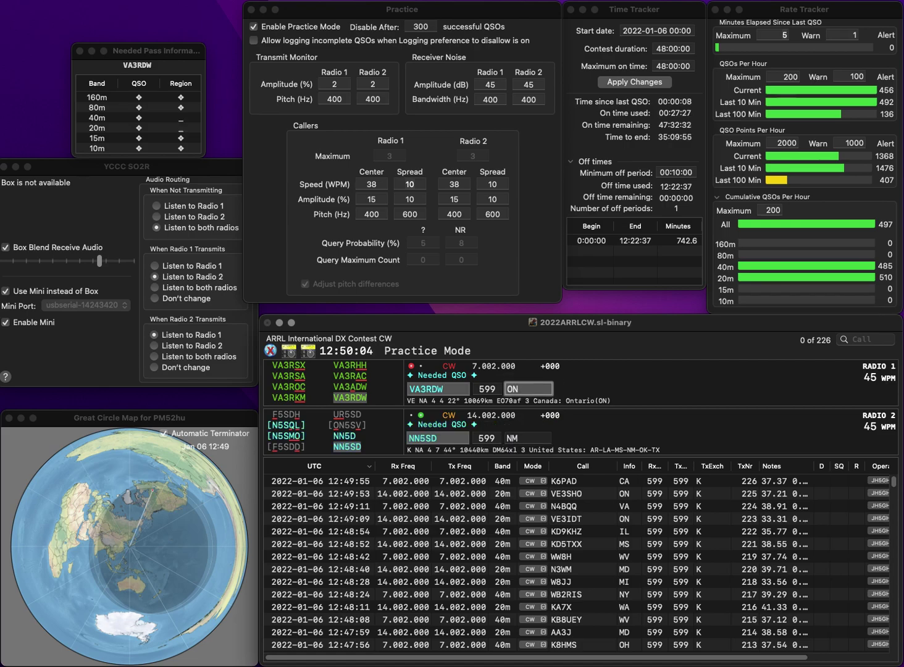
key(Return)
Query partial call 8D on Radio 1 and log KJ4RDF with exchange NC
text(KJ4RD)
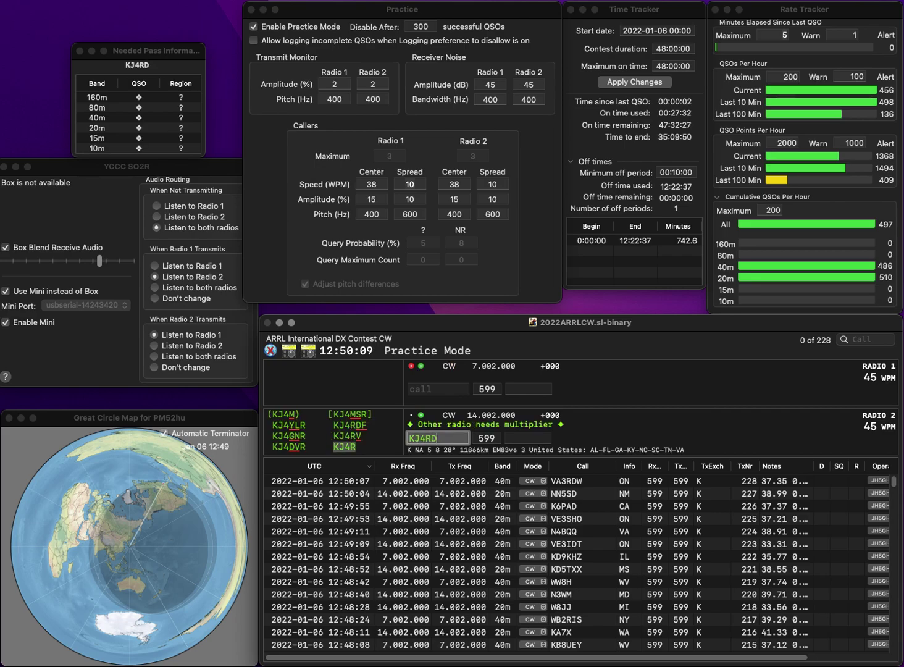
text(F8D)
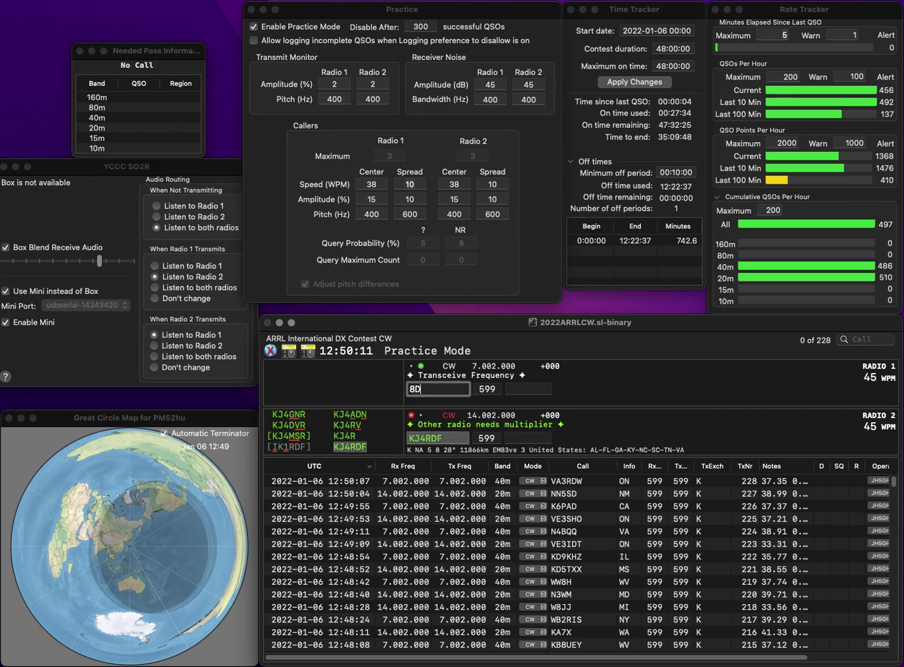
key(Return)
key(space)
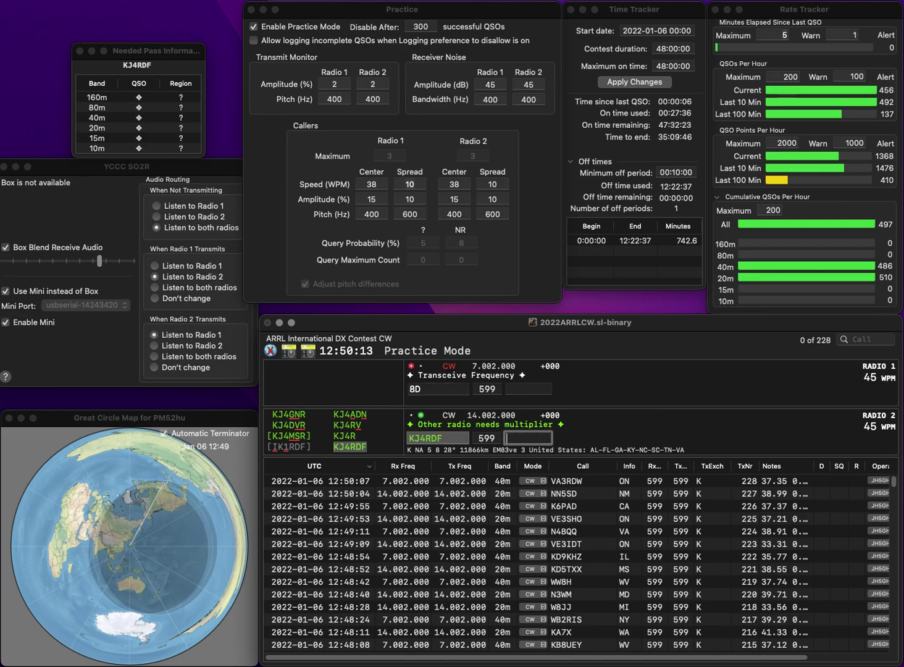
text(NC)
key(Return)
Answer WZ8D and W8DZY, log WZ8D with WV, and correct the other call to W8BZY
text(WZ)
key(Return)
text(W8DZY)
key(Return)
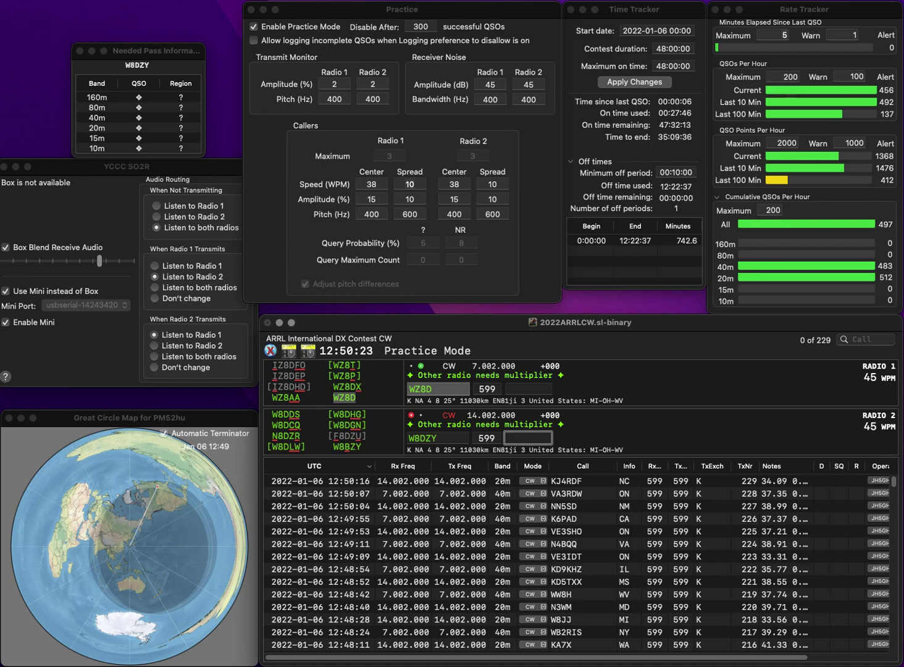
text(WV)
key(Return)
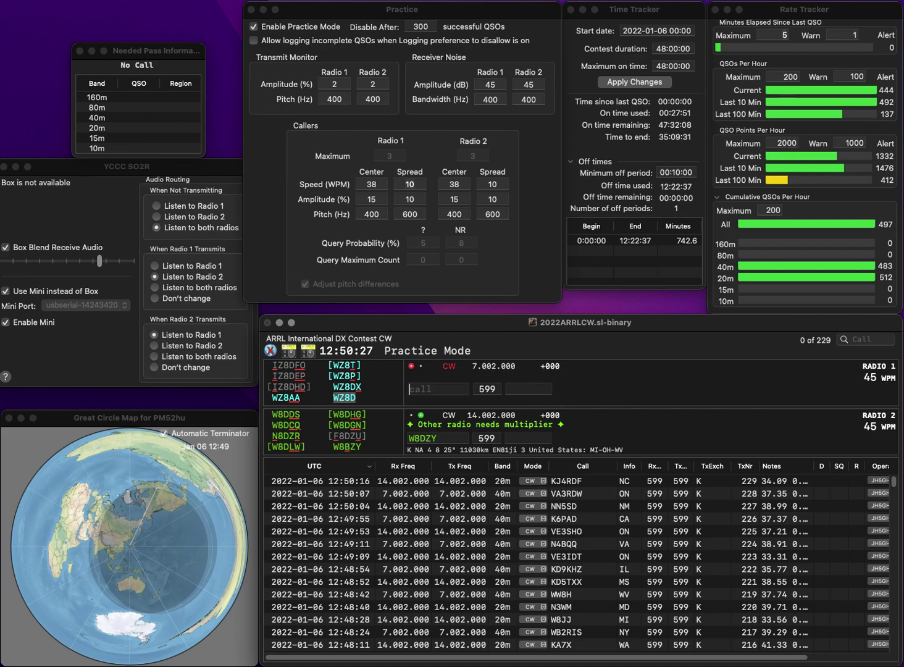
key(space)
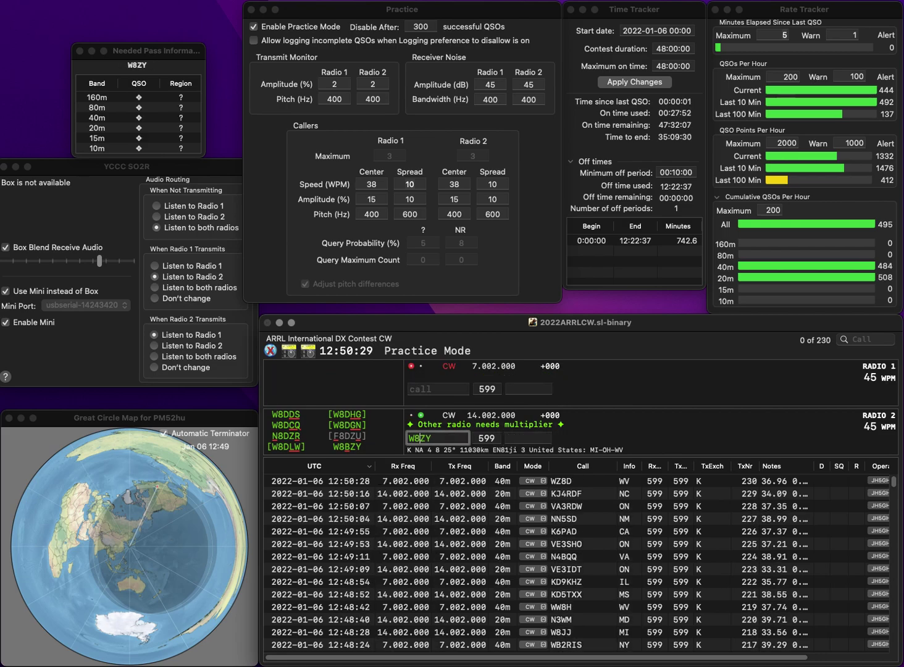
text(B)
key(Return)
Answer W6RFU, then log W8BZY with WV and W6RFU with CA
text(W6RFU)
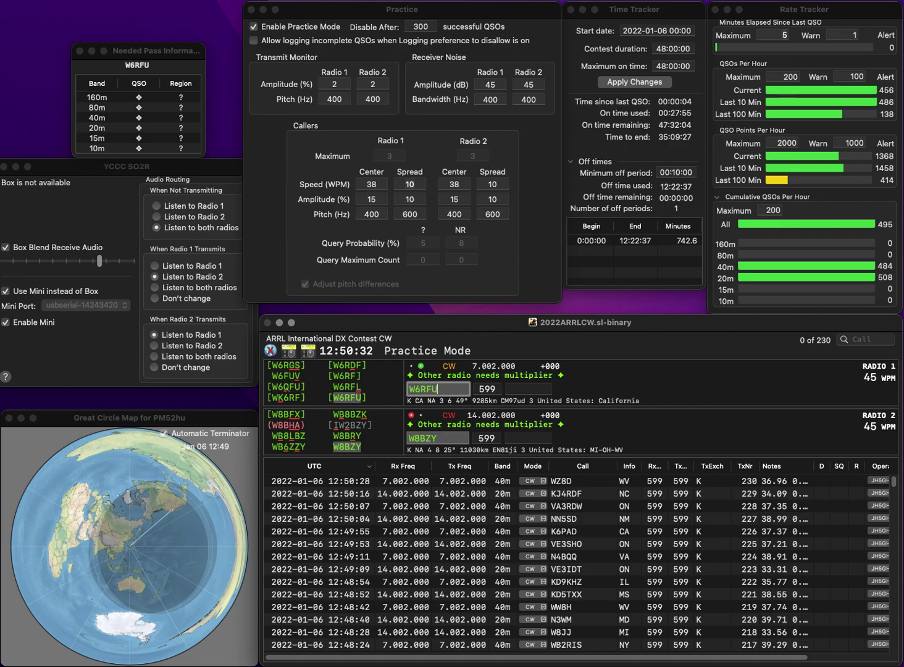
key(Return)
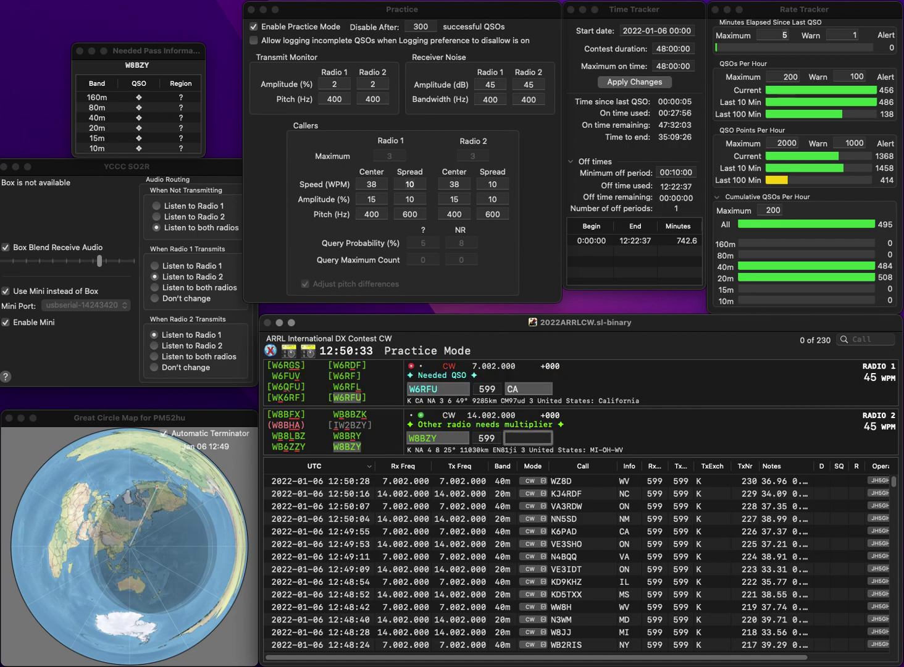
text(W)
key(Return)
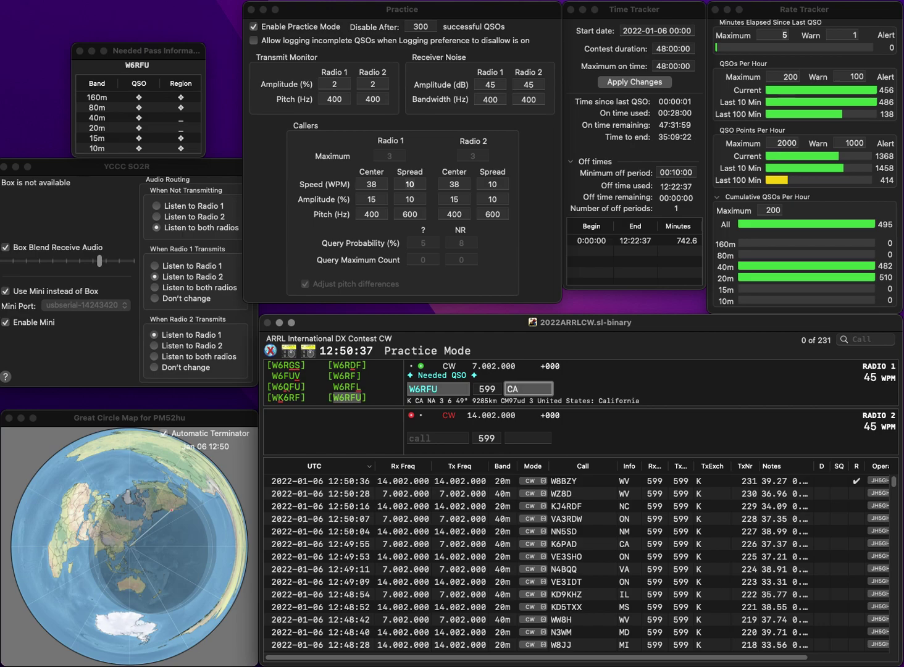
key(Return)
text(VE)
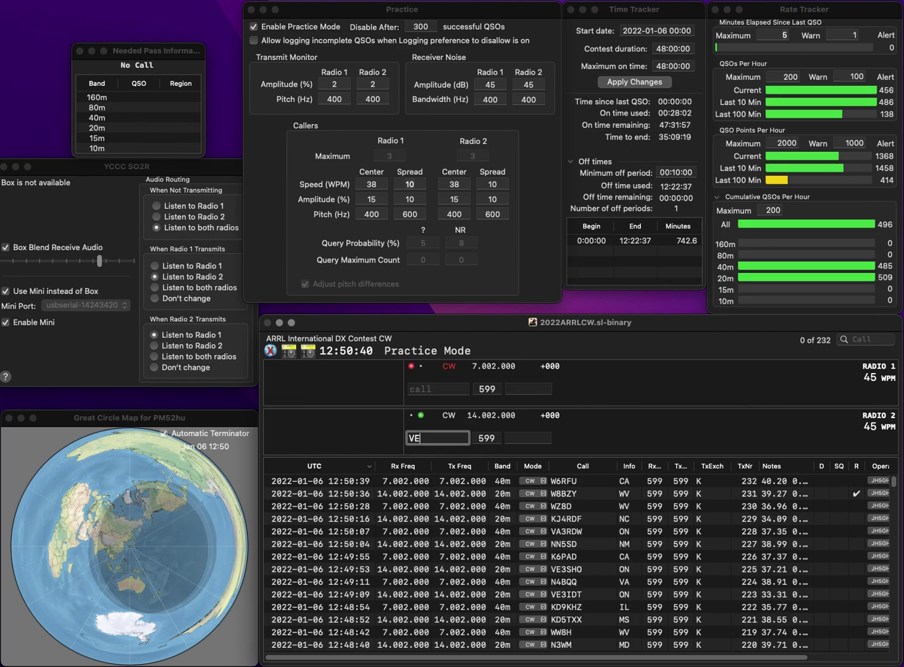
text(3YF)
key(Return)
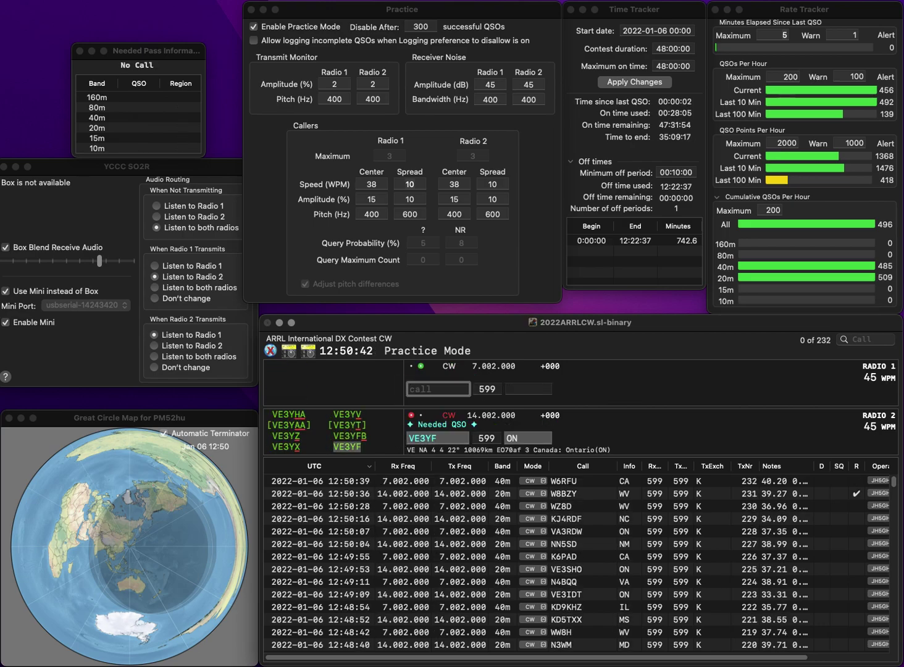
text(KT3L)
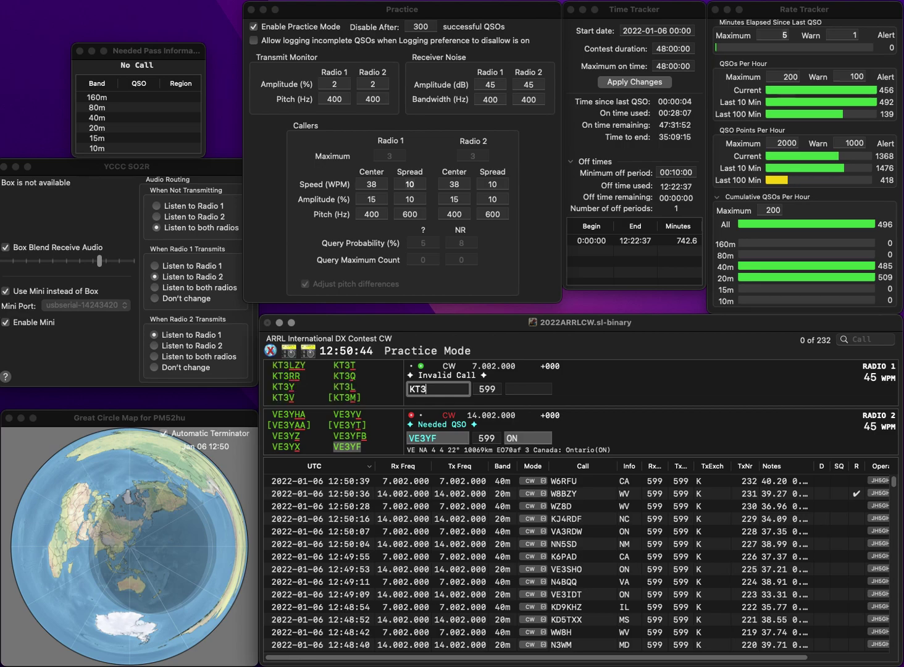
key(Return)
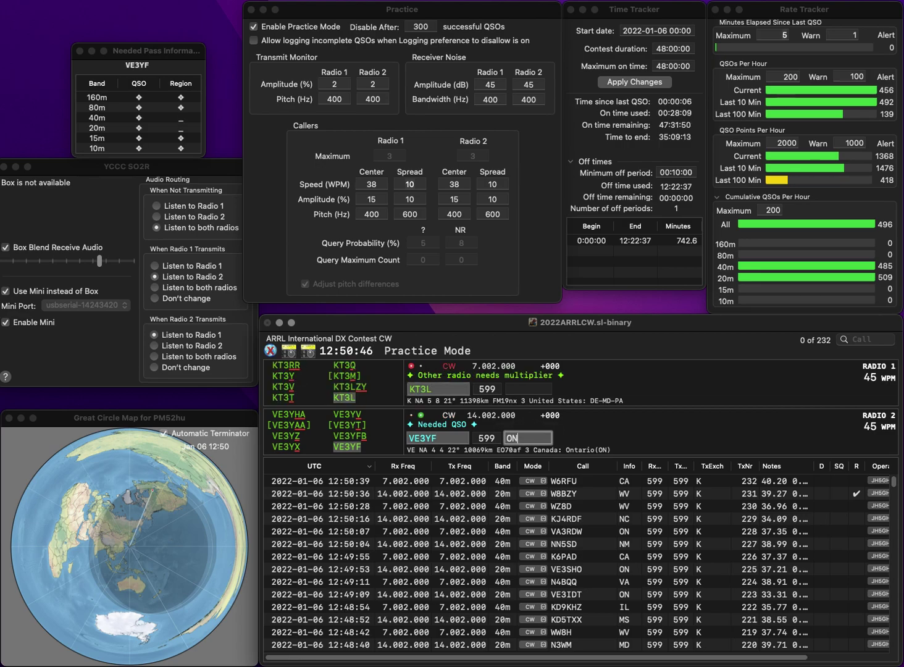
key(Return)
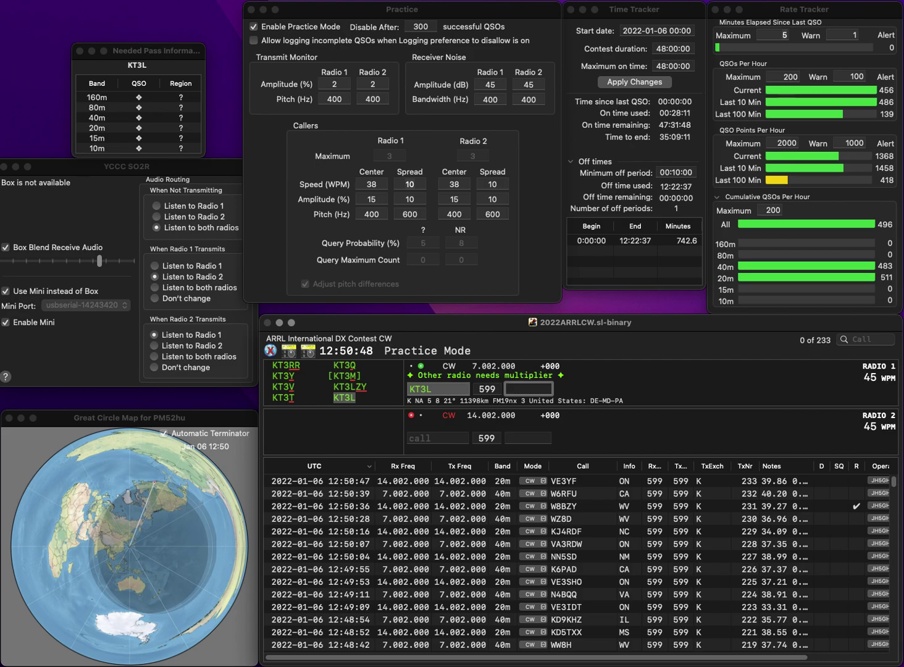
Log KT3L with exchange PA and answer N9WZL on Radio 2
text(PA)
key(Return)
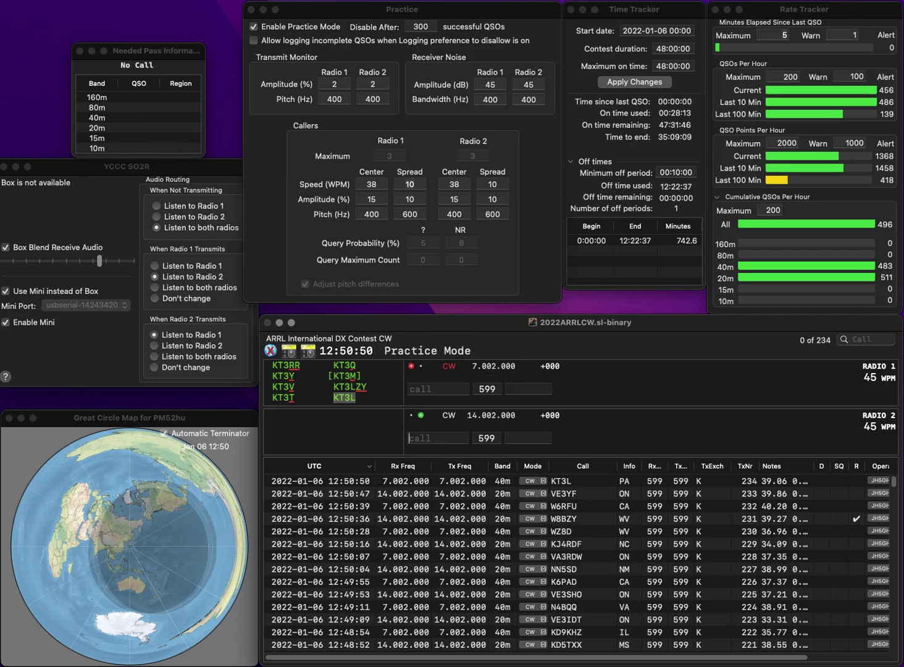
text(N9)
key(Return)
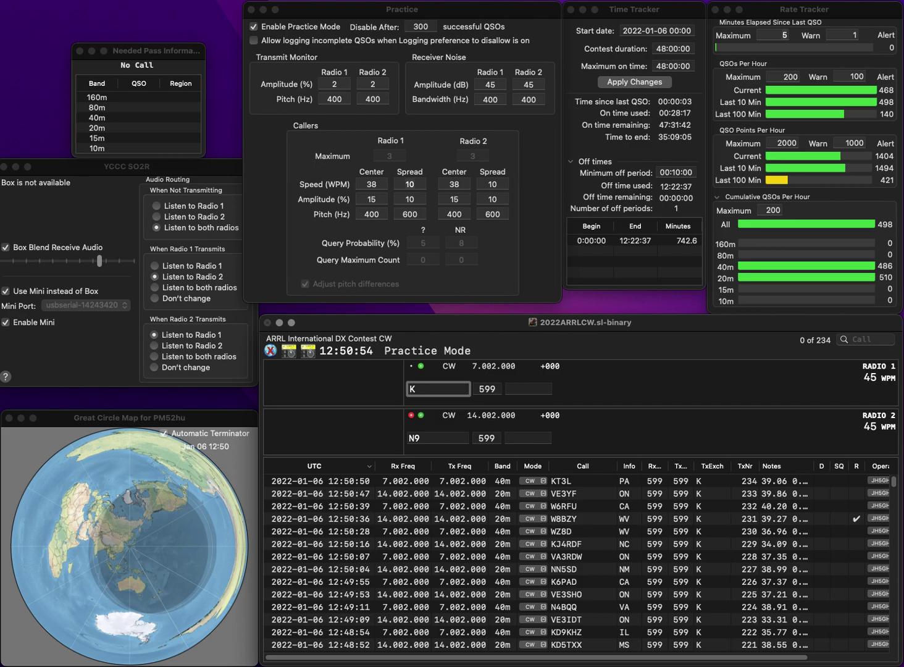
key(Return)
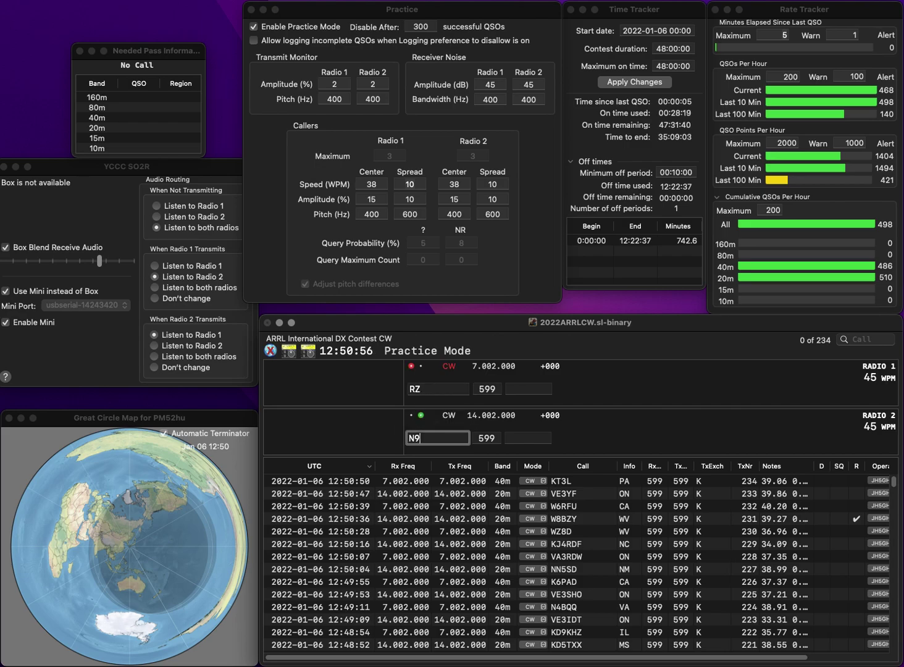
text(WZL)
key(Return)
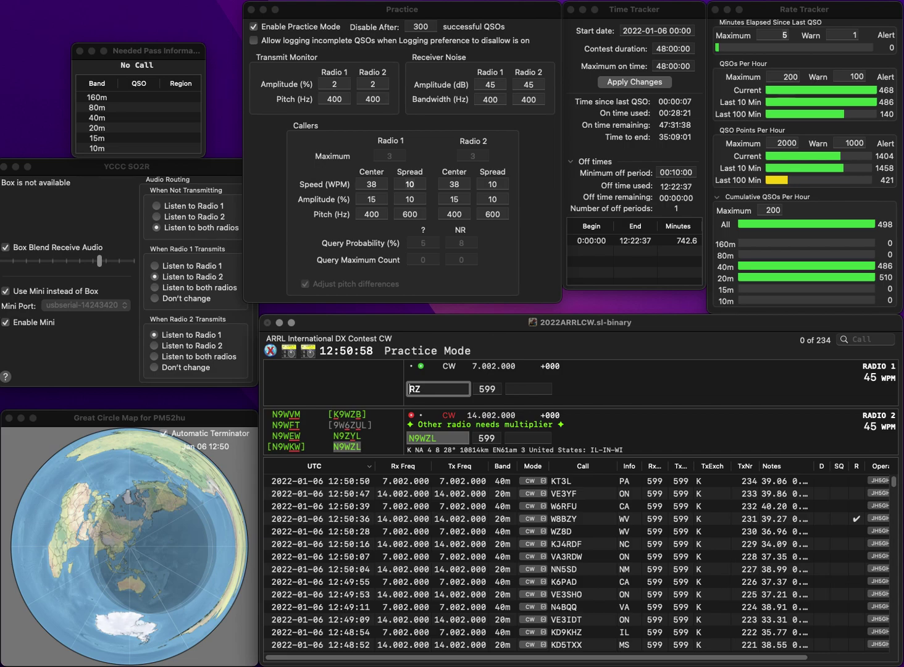
text(W4L)
key(Delete)
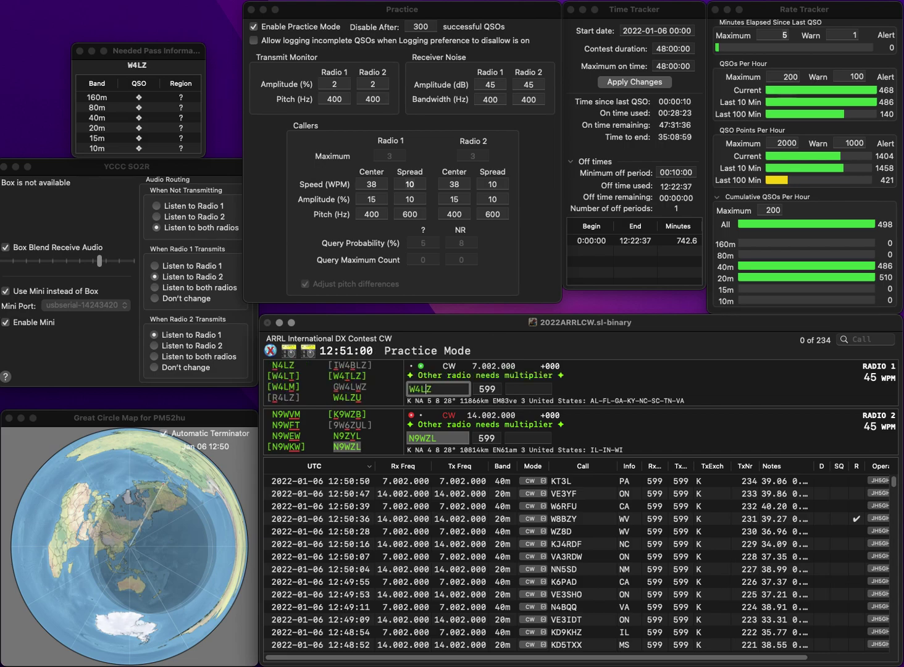
key(BackSpace)
text(Q)
key(Return)
text(IN)
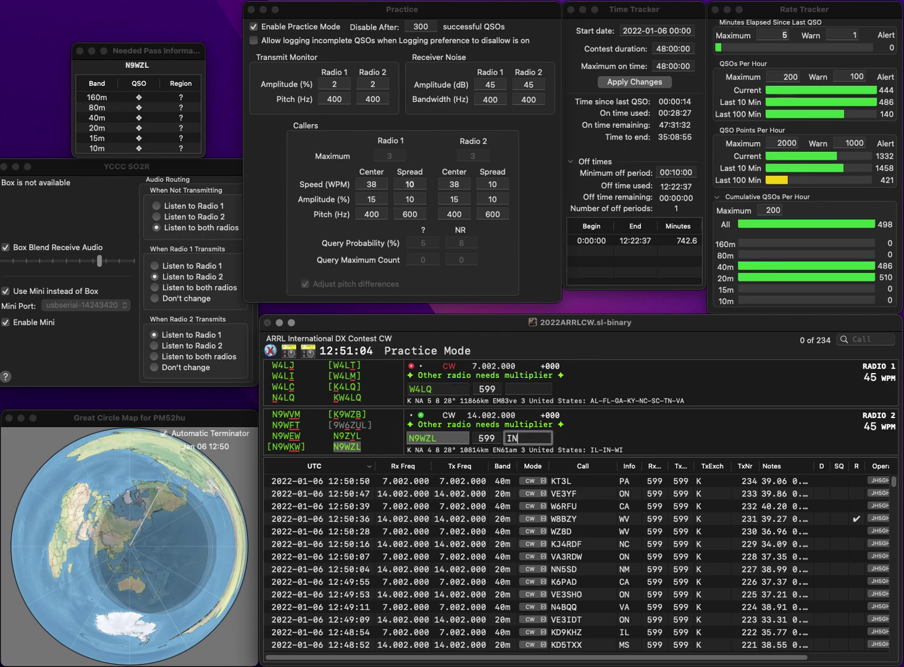
key(Return)
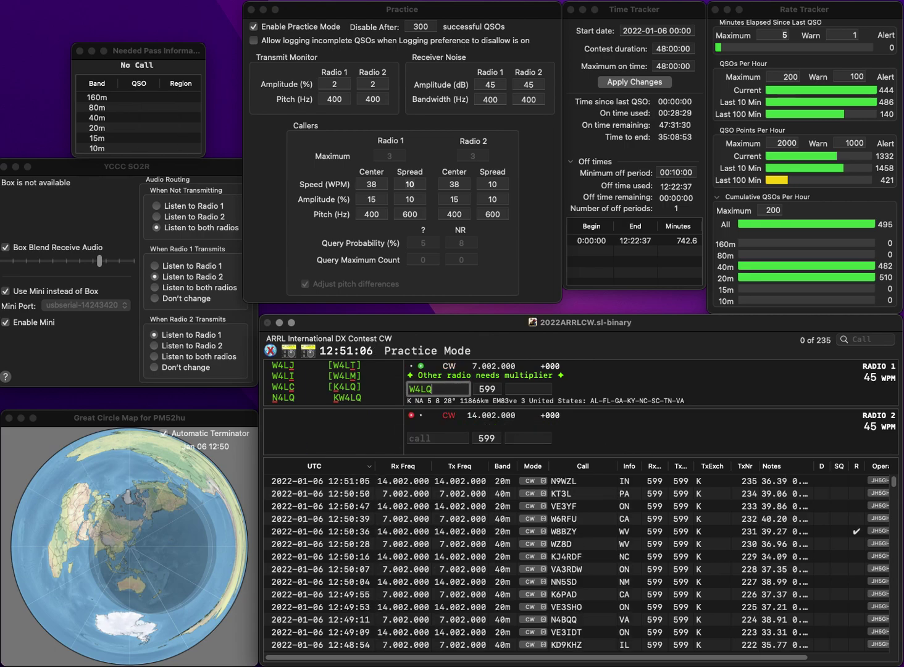
key(BackSpace)
text(R)
key(Return)
text(WA5OBV)
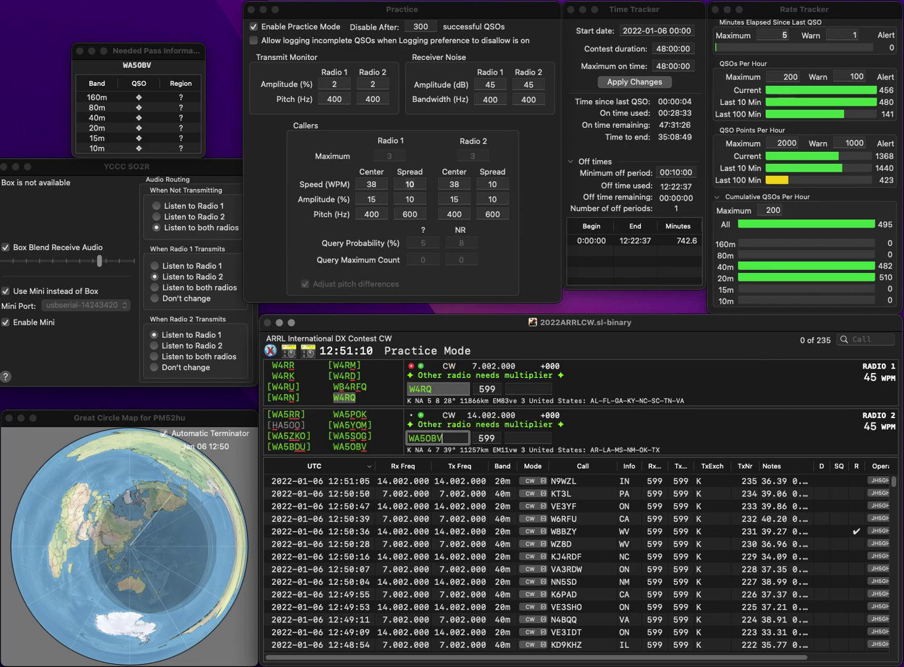
key(Return)
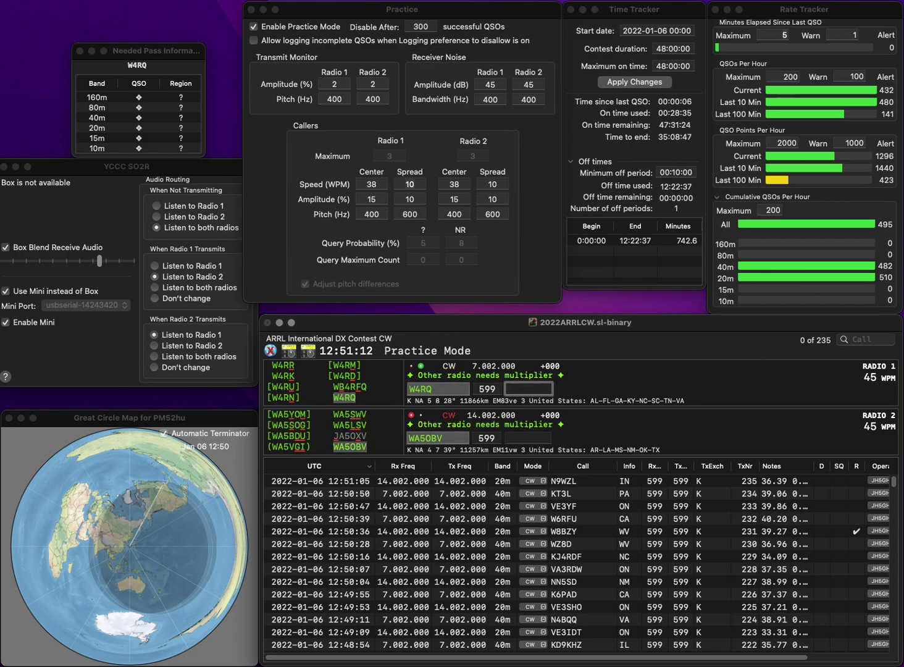
text(NC)
key(Return)
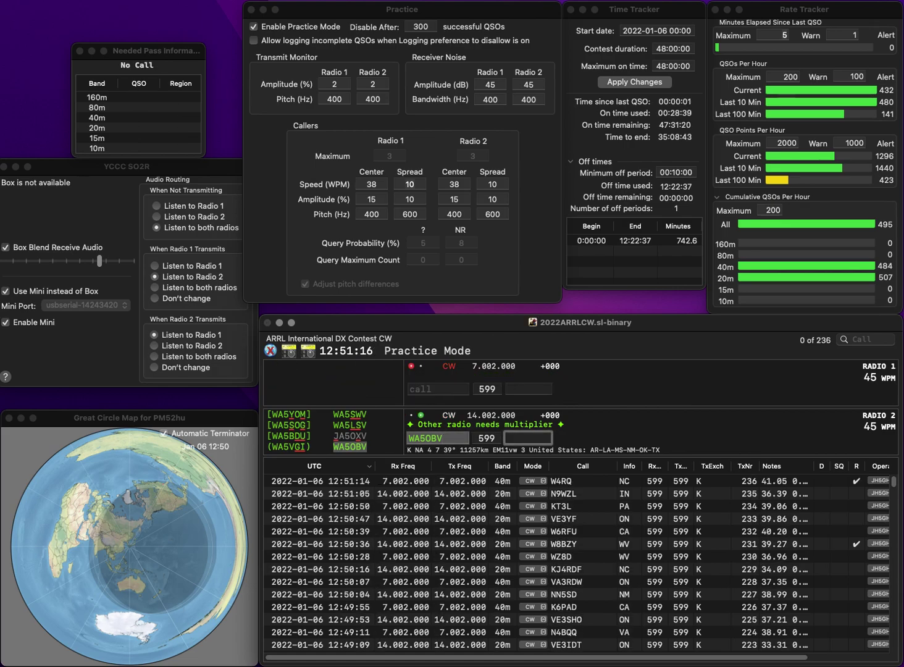
text(LA)
key(Return)
text(KG0J)
key(Return)
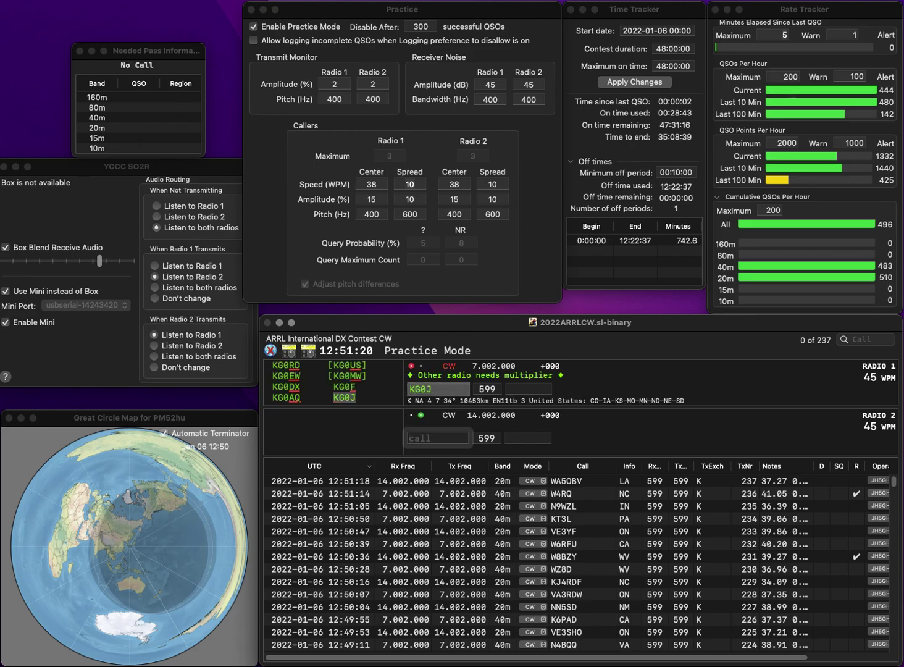
text(WA8BMA)
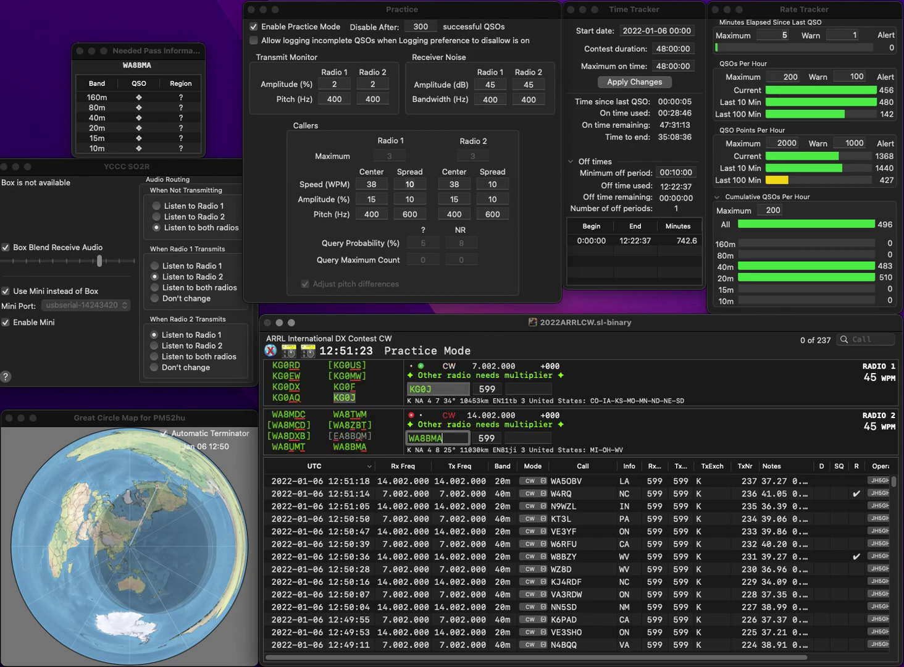
key(Return)
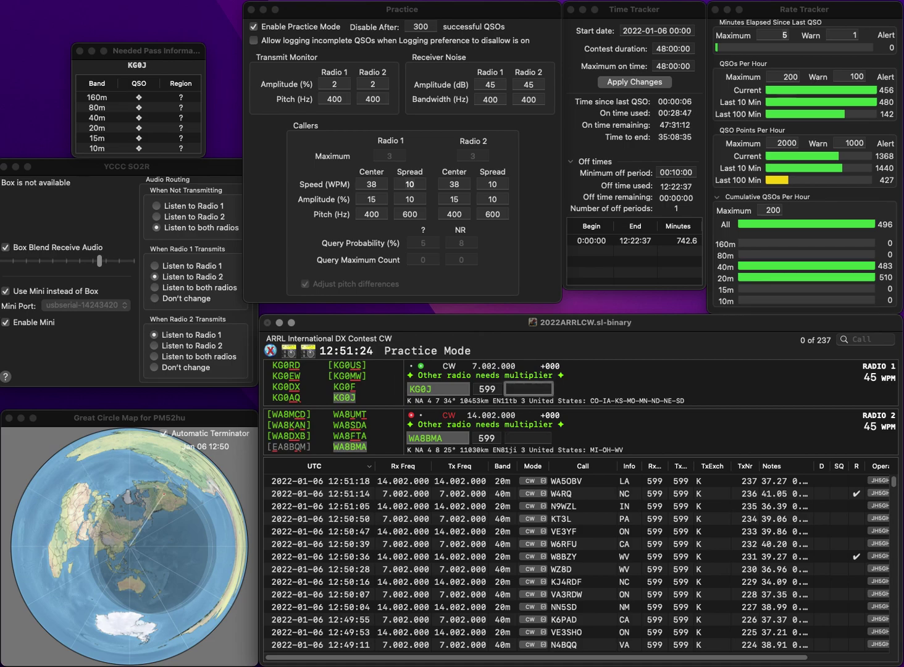
text(MN)
key(Return)
text(OH)
key(Return)
Call VE3CRG on Radio 1 and start entering the 1MM call on Radio 2
text(VE)
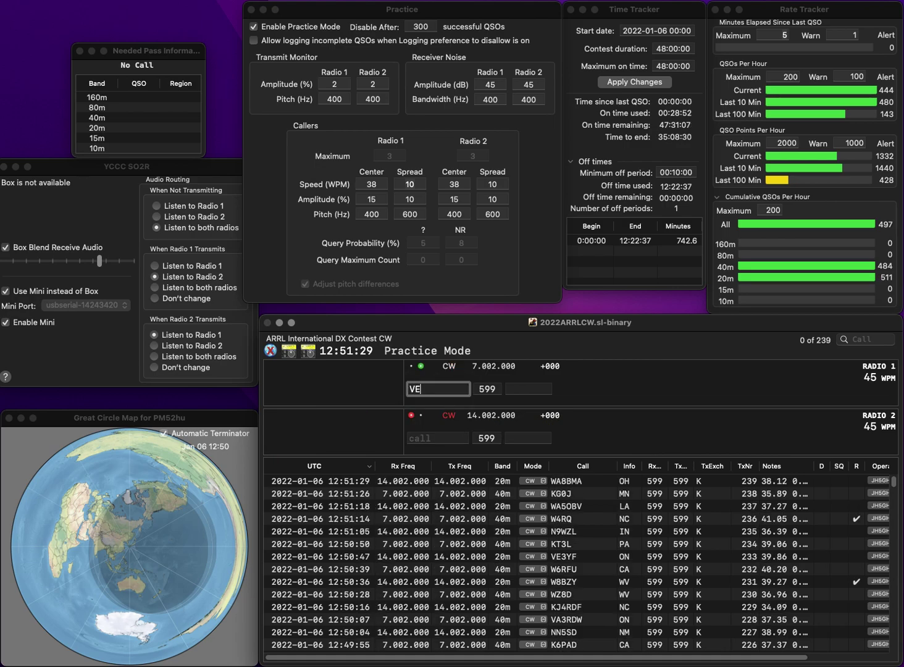
text(3CRG)
key(Return)
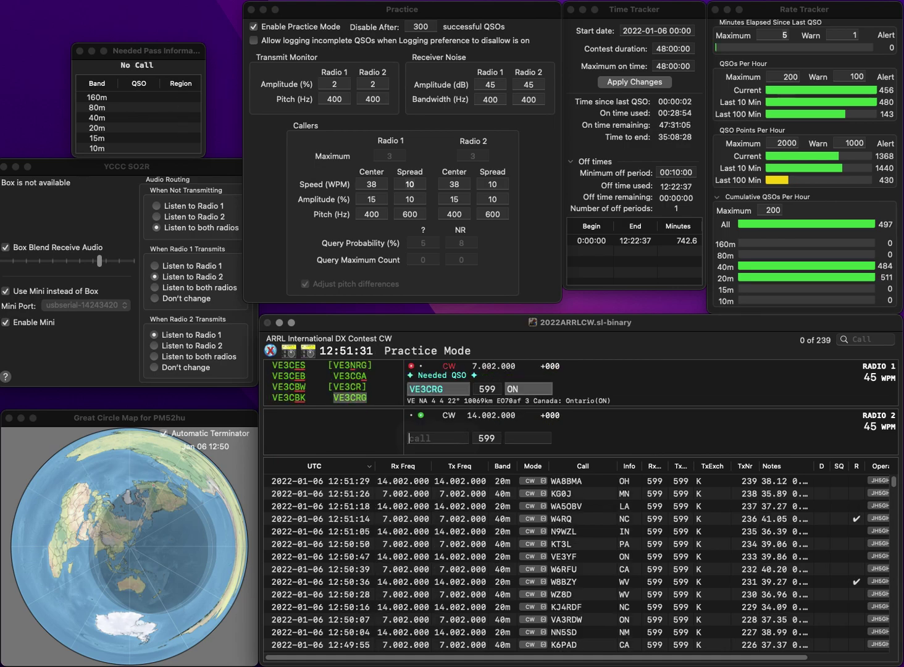
text(1MM)
key(ctrl+a)
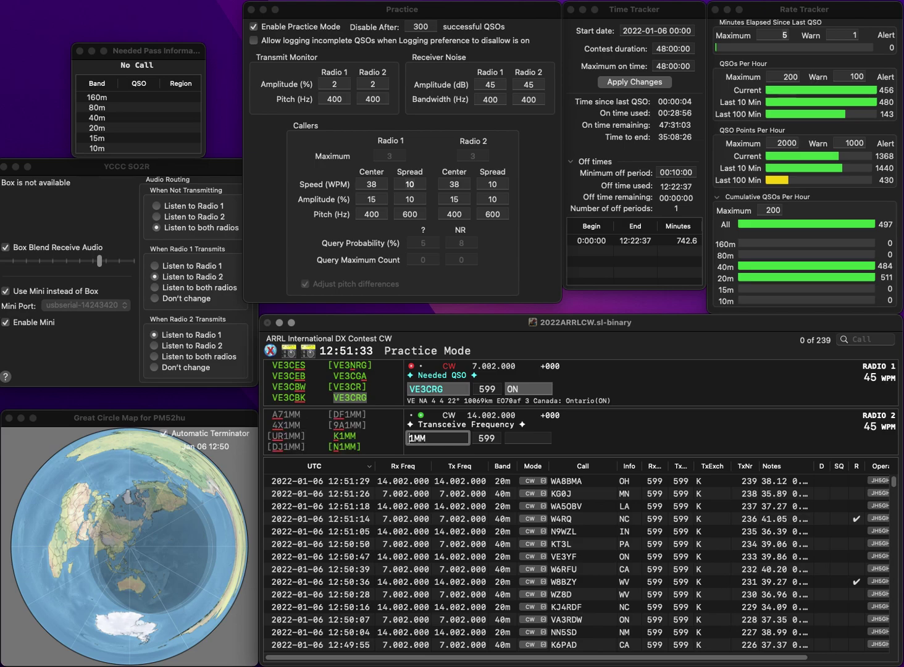
text(VE)
key(Return)
key(Return)
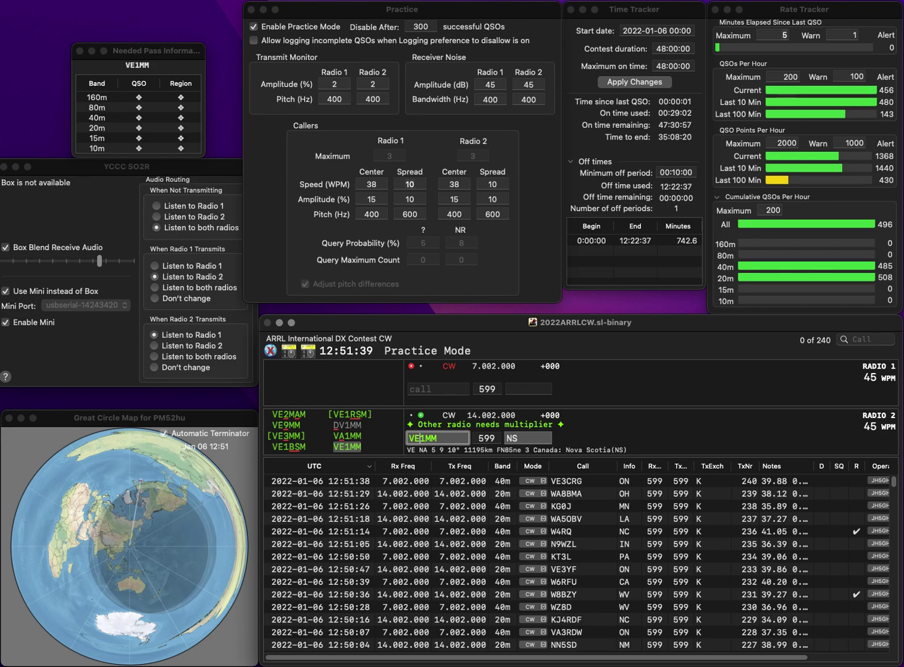
key(Delete)
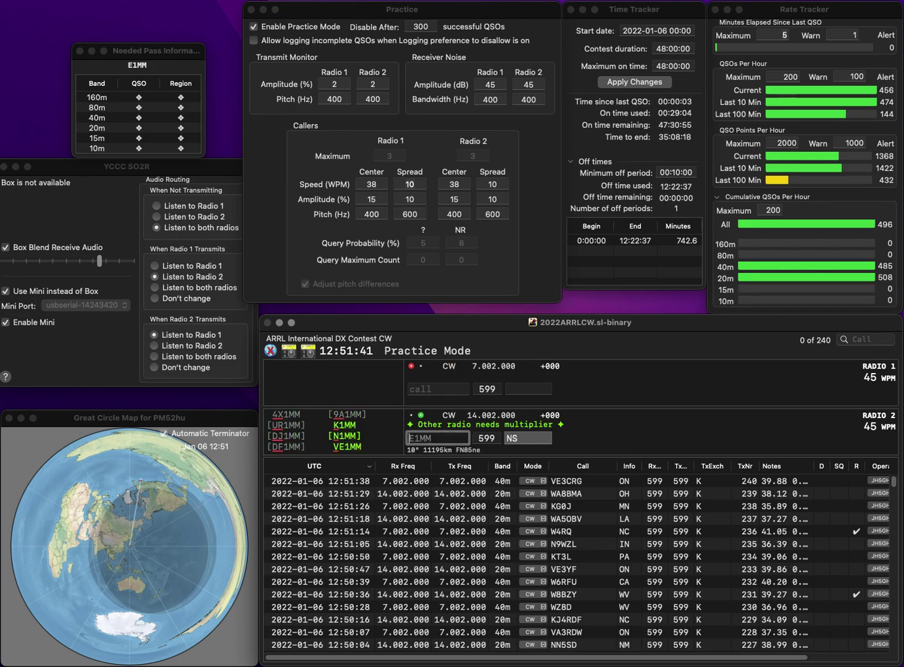
key(Delete)
text(VA)
key(grave)
key(F1)
key(grave)
key(Return)
key(grave)
Call KR1ST on Radio 1, then log VA1MM (NS) and KR1ST (CT)
text(KR1ST)
key(Return)
key(grave)
key(Return)
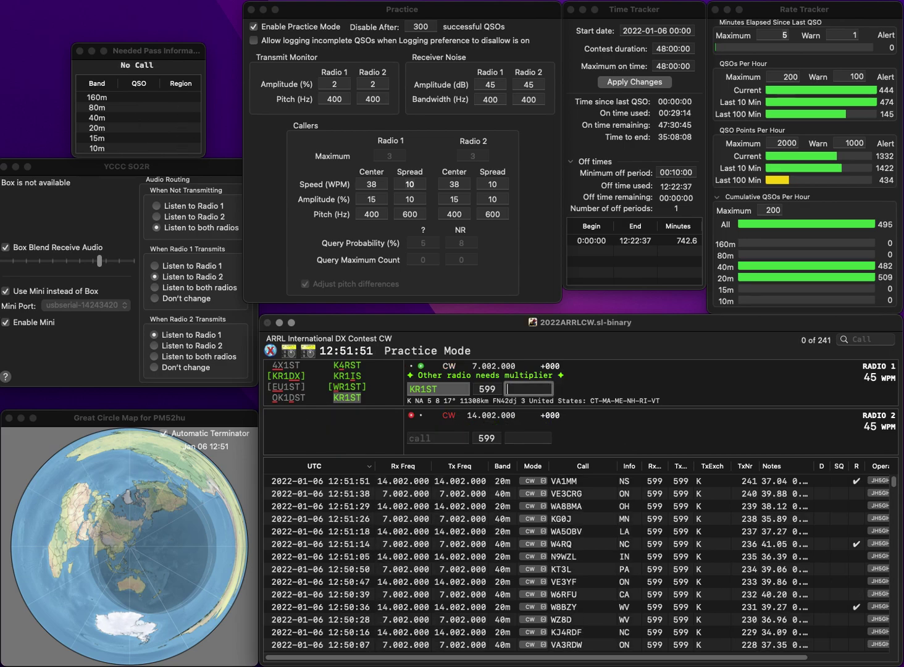
text(CT)
key(Return)
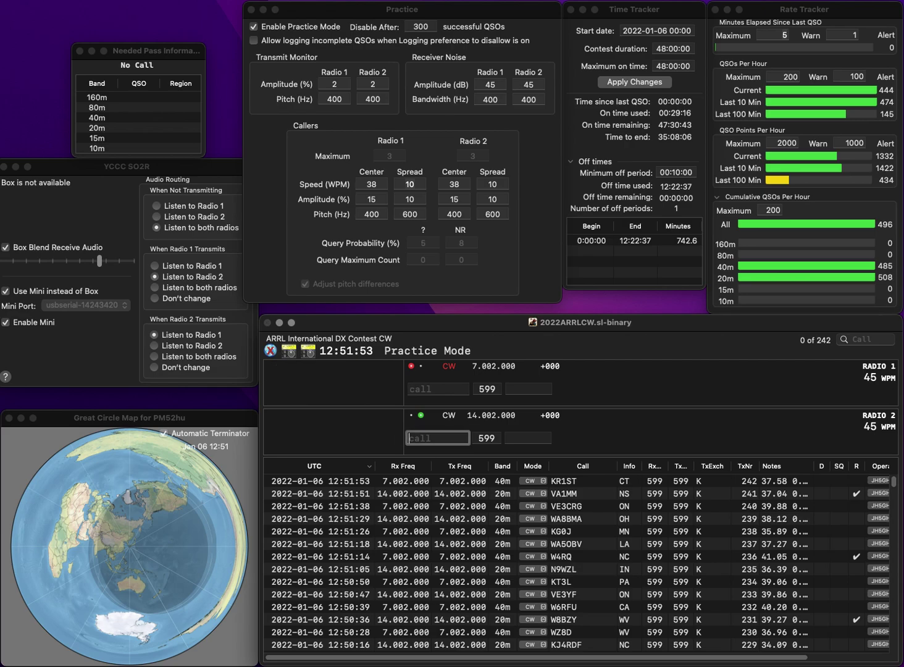
text(KG0US)
key(Return)
text(KC)
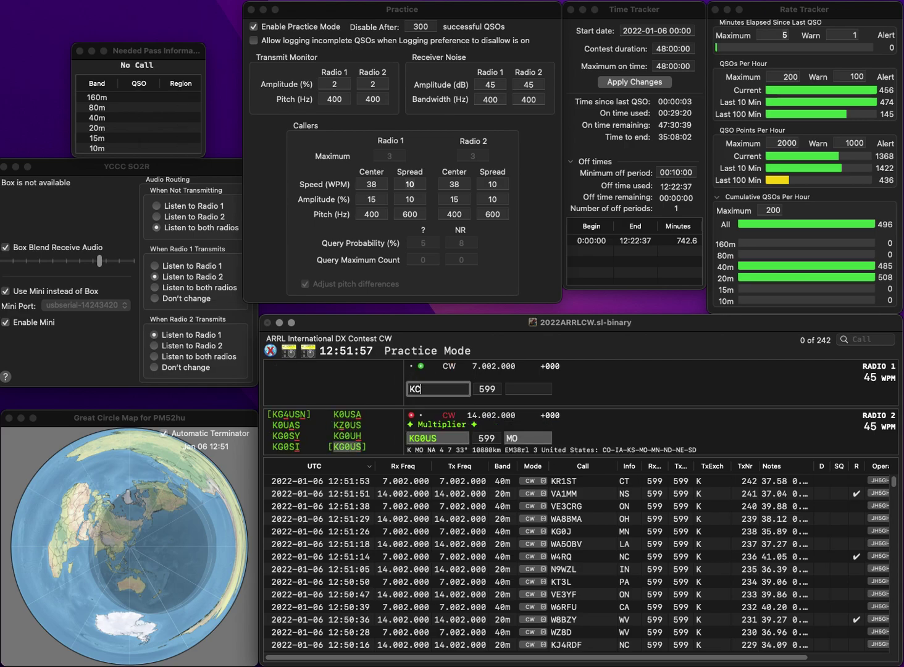
text(1FOT)
key(Tab)
key(Return)
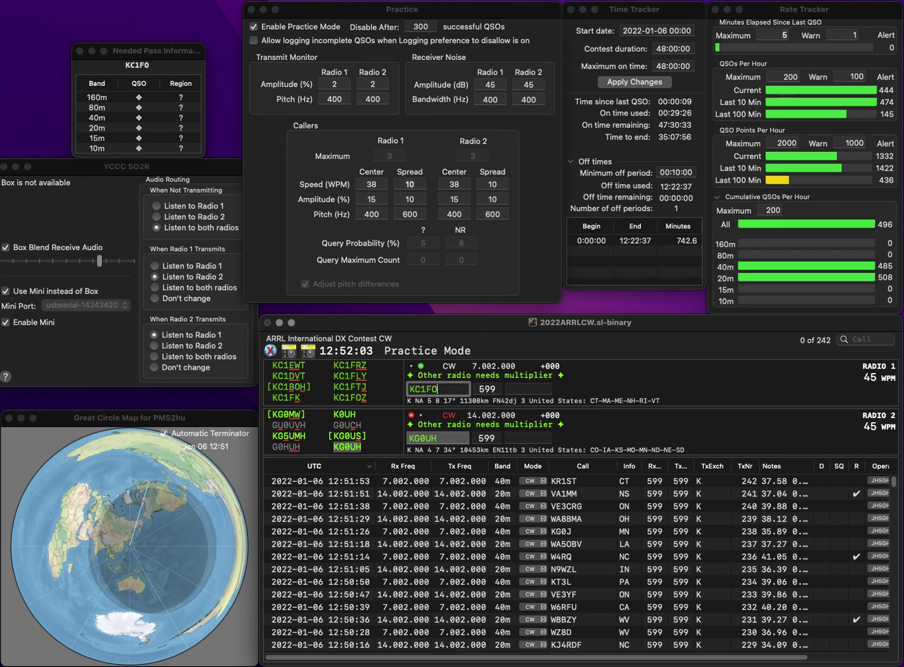
text(Z)
key(Return)
key(Tab)
text(ND)
key(Return)
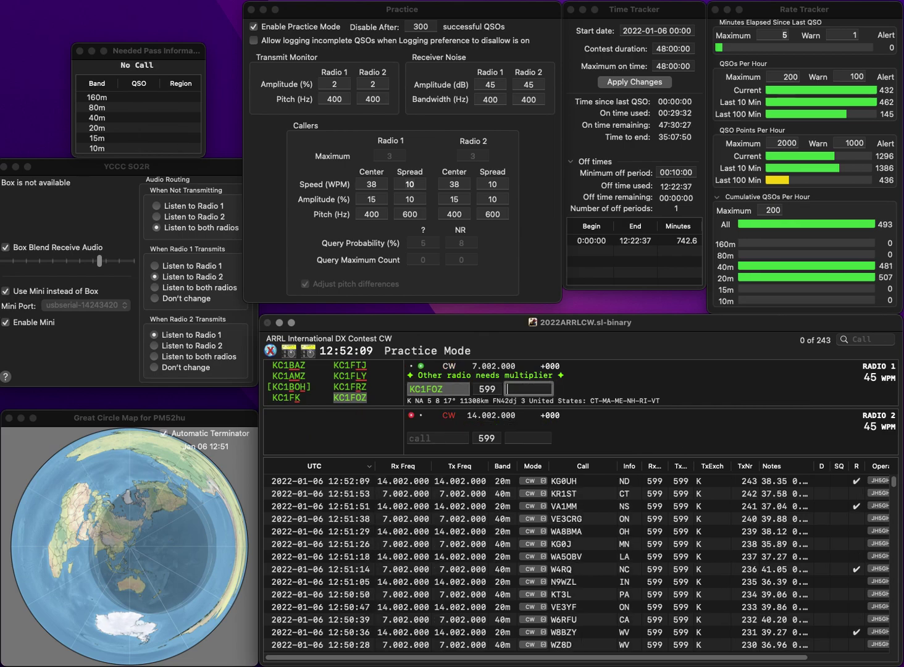
text(NV)
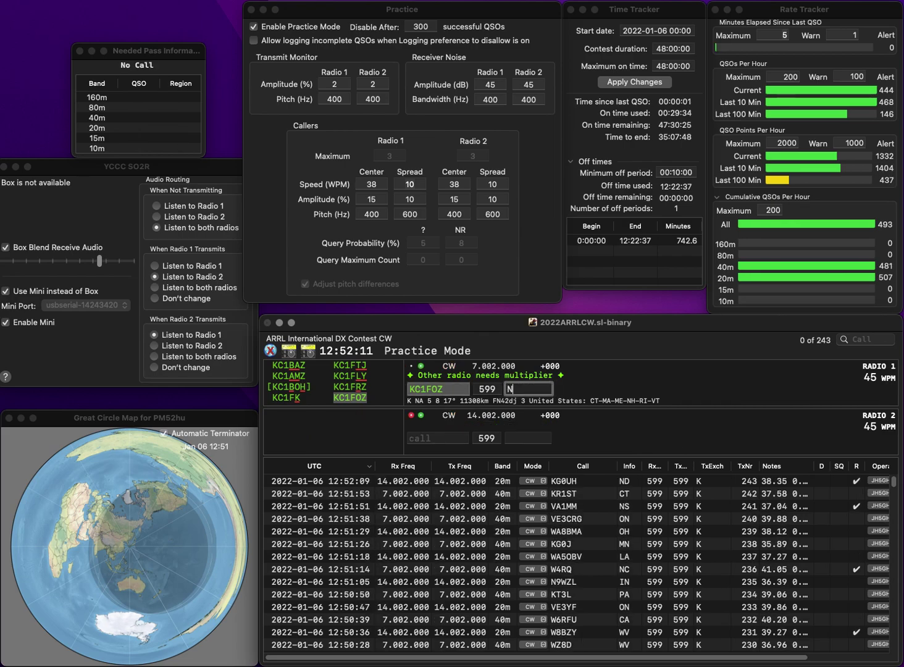
key(Return)
Call and log W3CB (WV) on Radio 2 and N6MSY (CA) on Radio 1
text(CBW3)
key(Return)
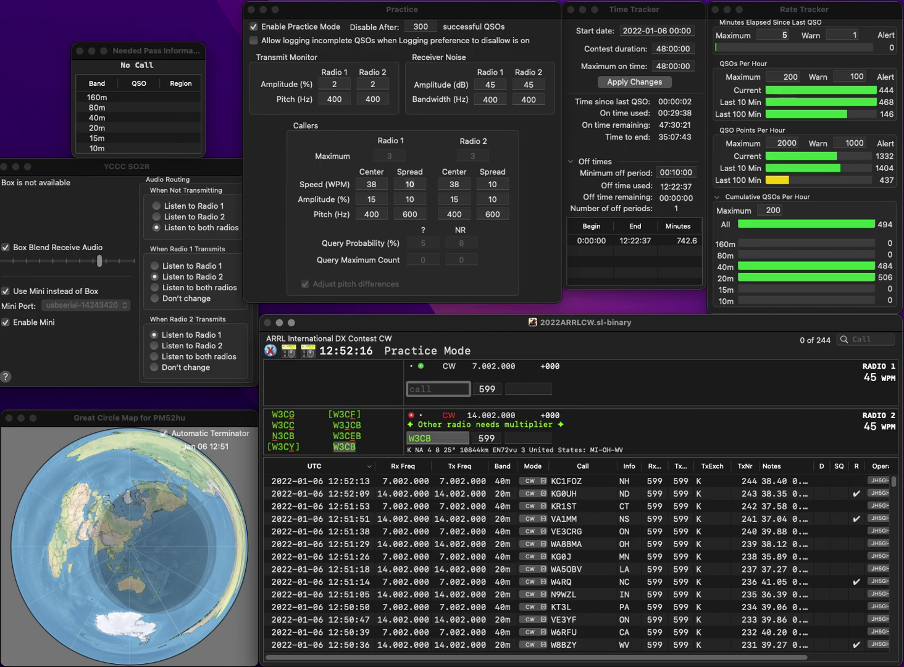
text(N6MSY)
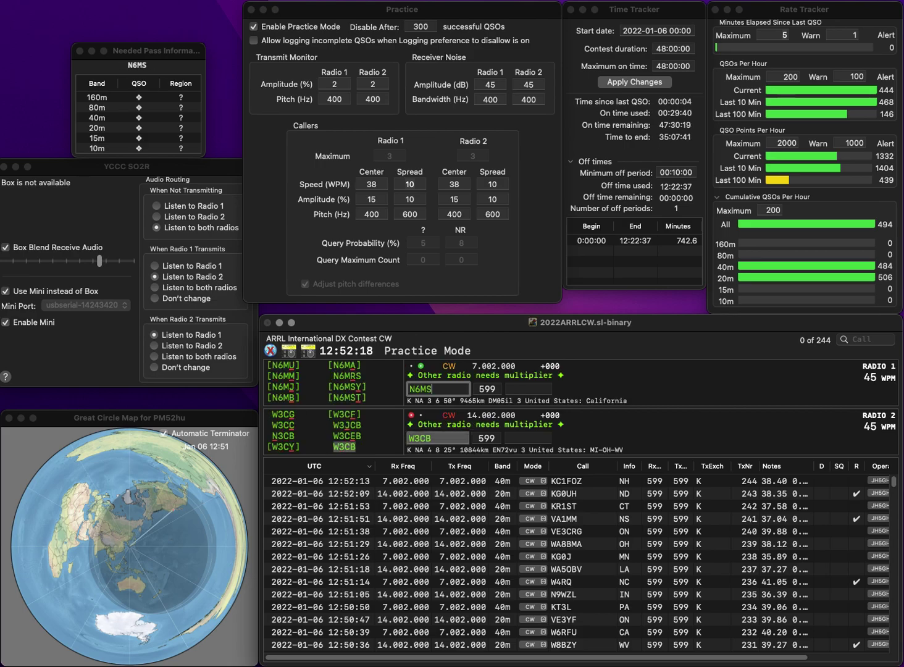
key(Return)
key(Tab)
key(Tab)
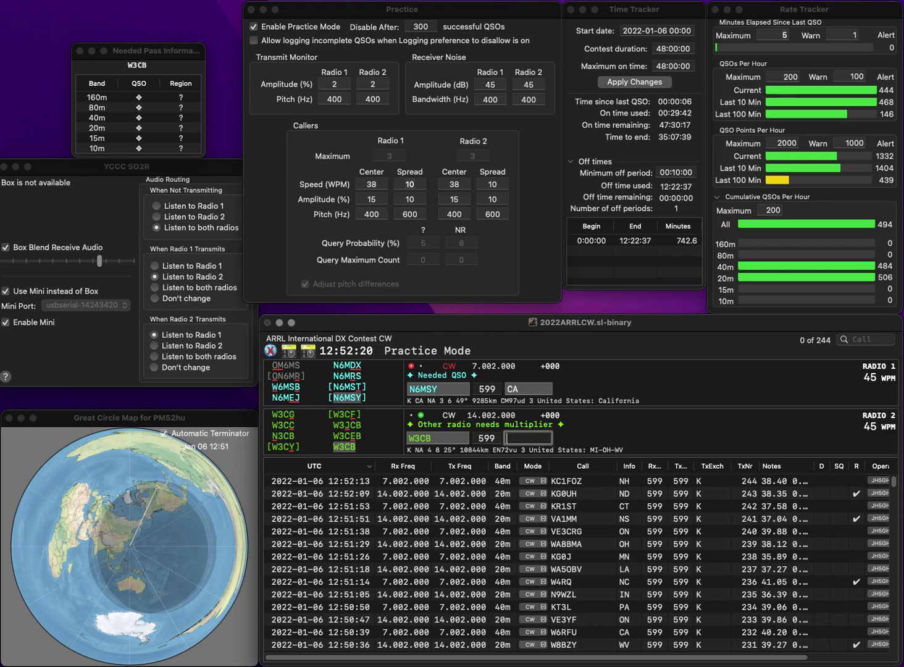
key(Return)
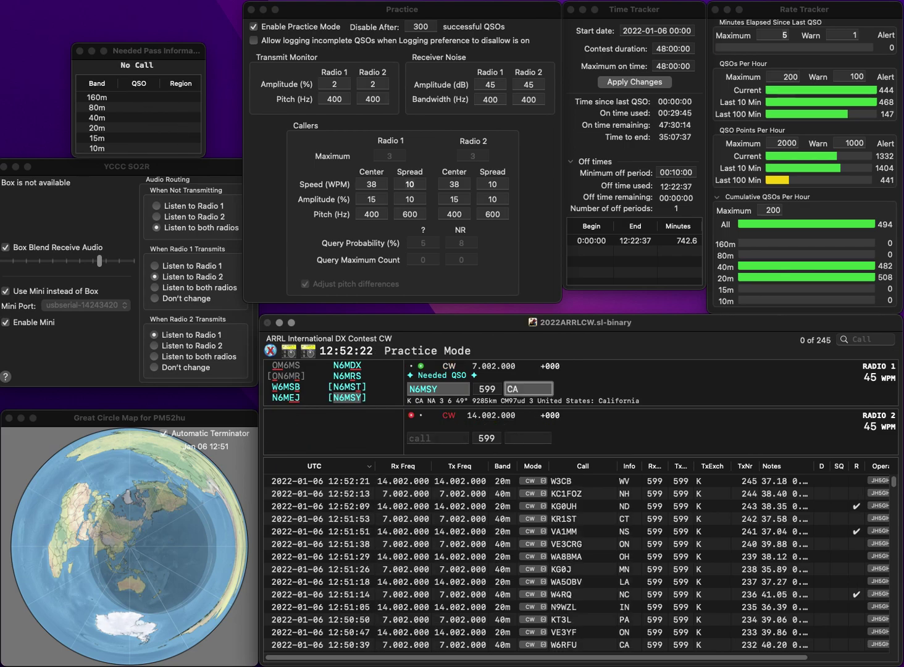
key(Return)
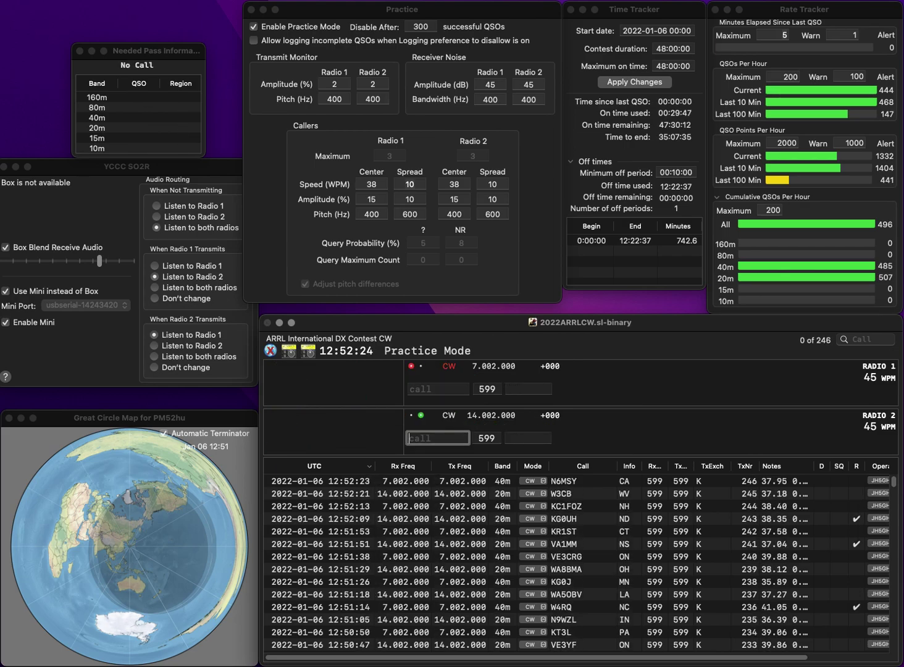
Call K3MJW and W8WGT, then log them with exchanges DE and MI
text(K3MJW)
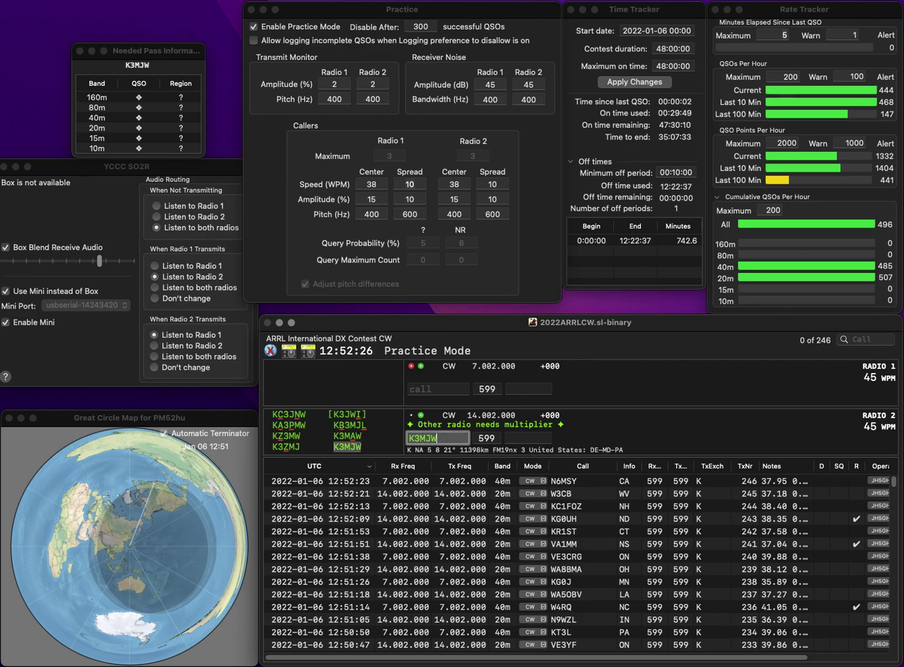
key(Return)
text(W8WZT)
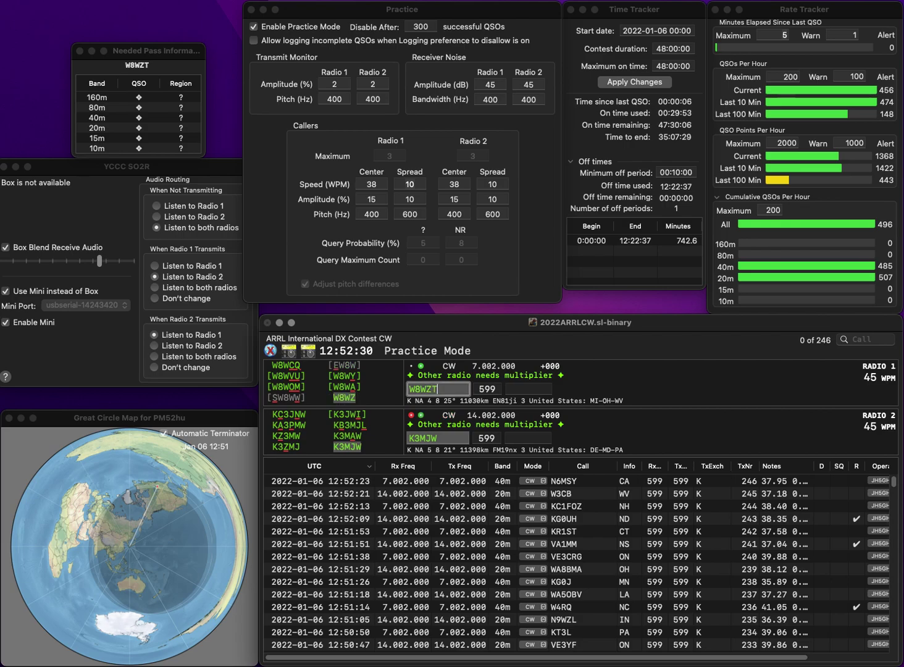
text(G)
key(Return)
key(space)
text(DE)
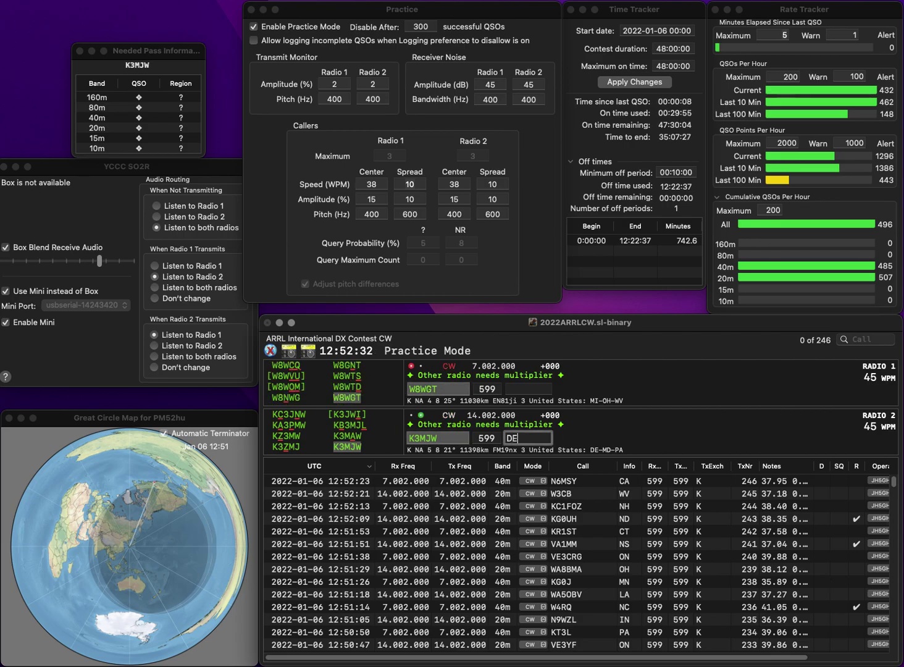
key(Return)
key(space)
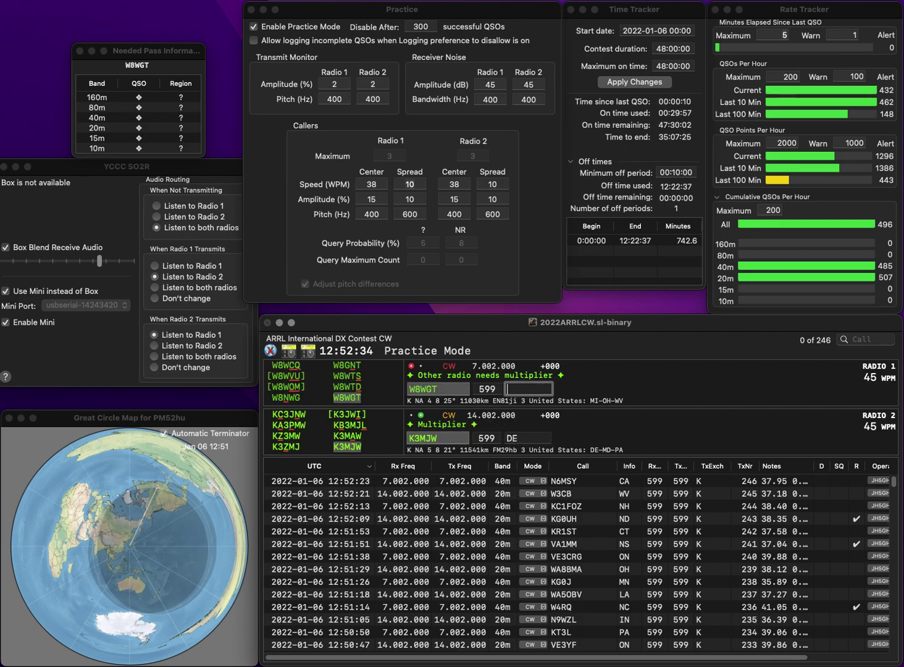
key(Return)
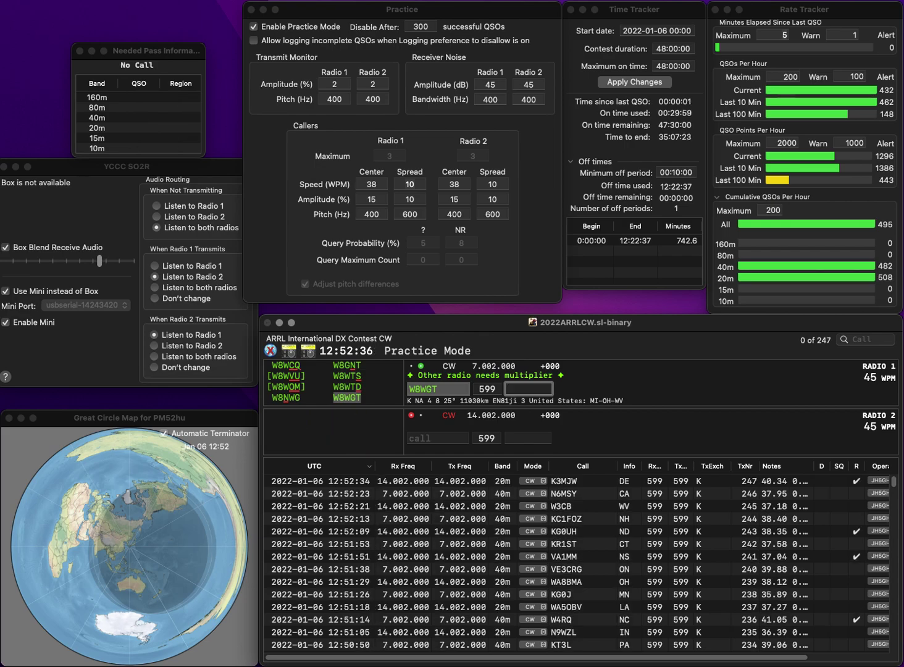
text(I)
key(Return)
text(4)
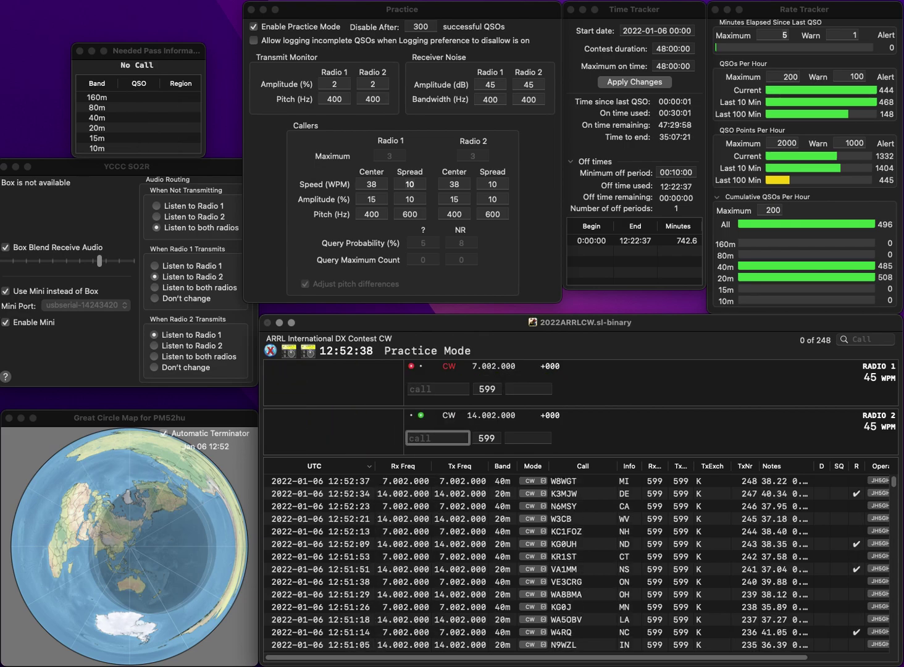
text(ZZW)
key(Home)
text(WB)
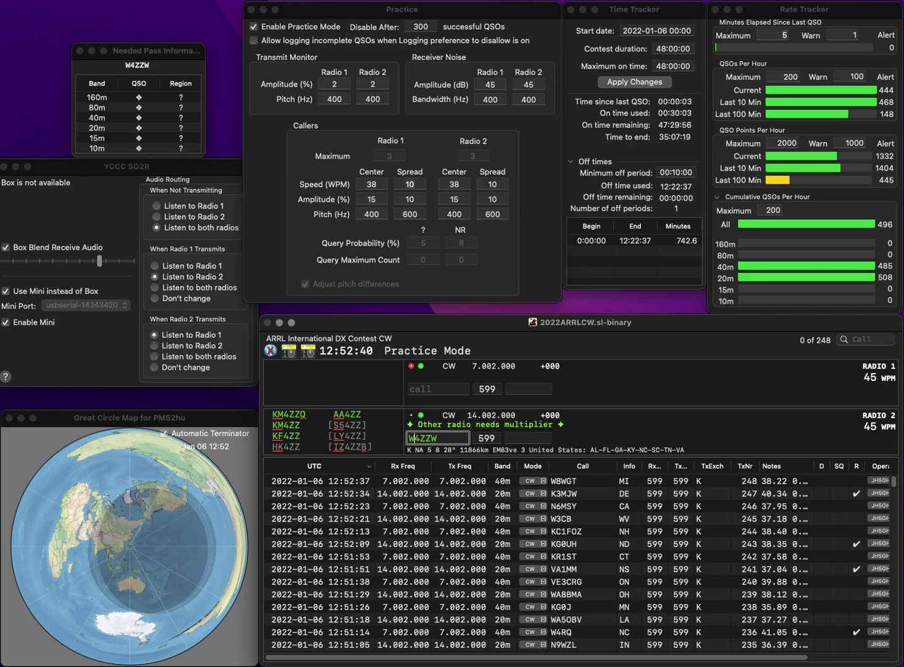
key(Up)
key(Return)
key(BackSpace)
key(Return)
text(KT9X)
key(Return)
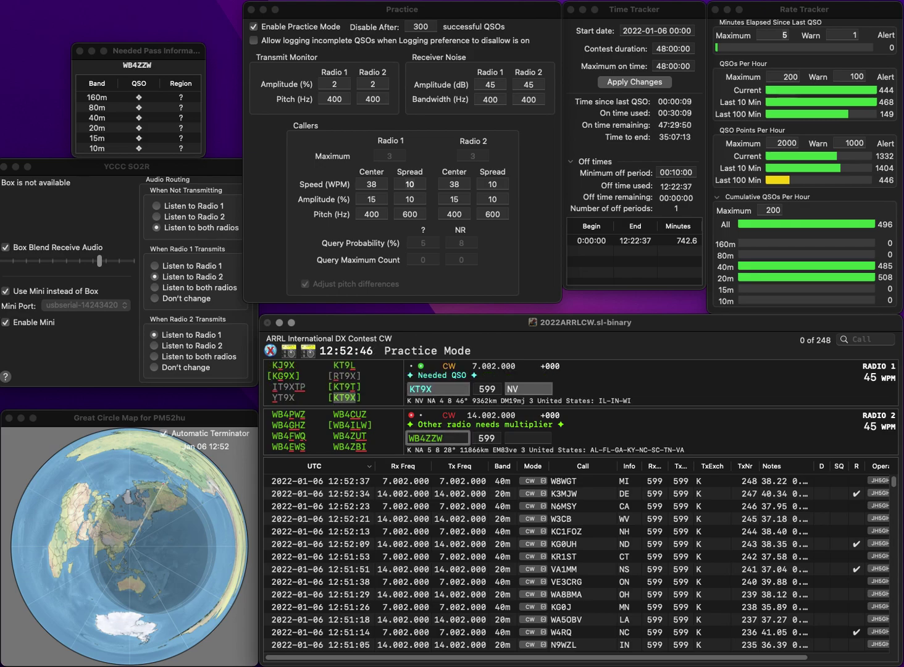
Correct Radio 2's call to WD4GZW, log it with KY, and call W1VE on Radio 1
key(Left)
key(BackSpace)
text(D)
key(Left)
key(BackSpace)
text(G)
key(Return)
key(Return)
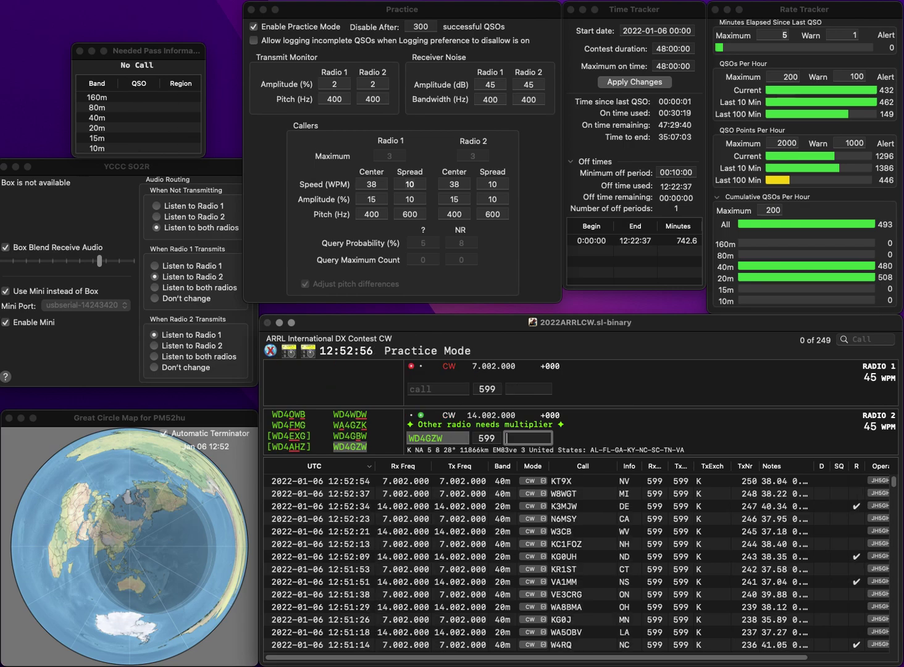
key(Return)
text(W1VE)
key(Return)
text(N5OE)
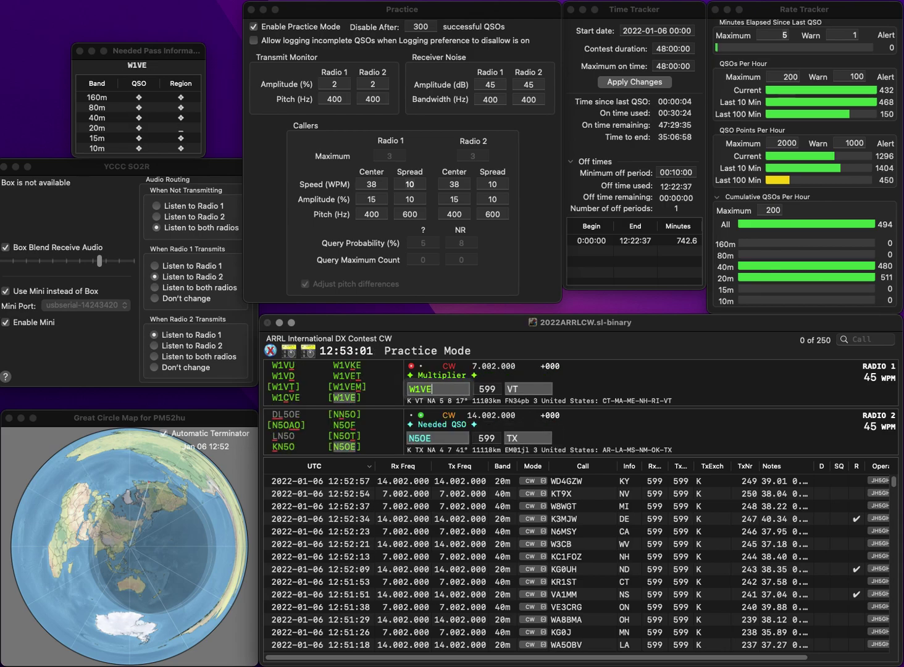
key(Return)
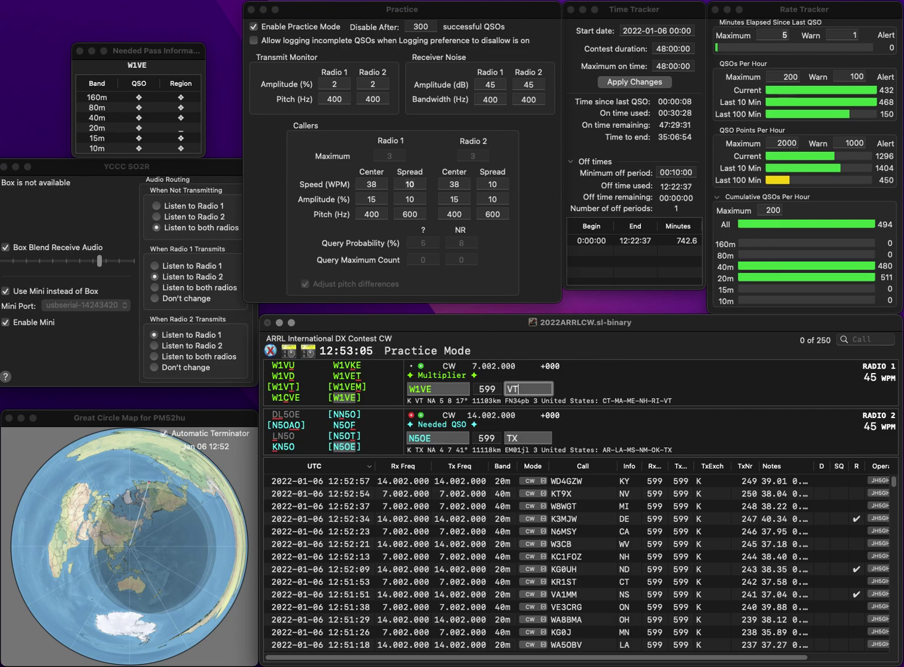
key(Return)
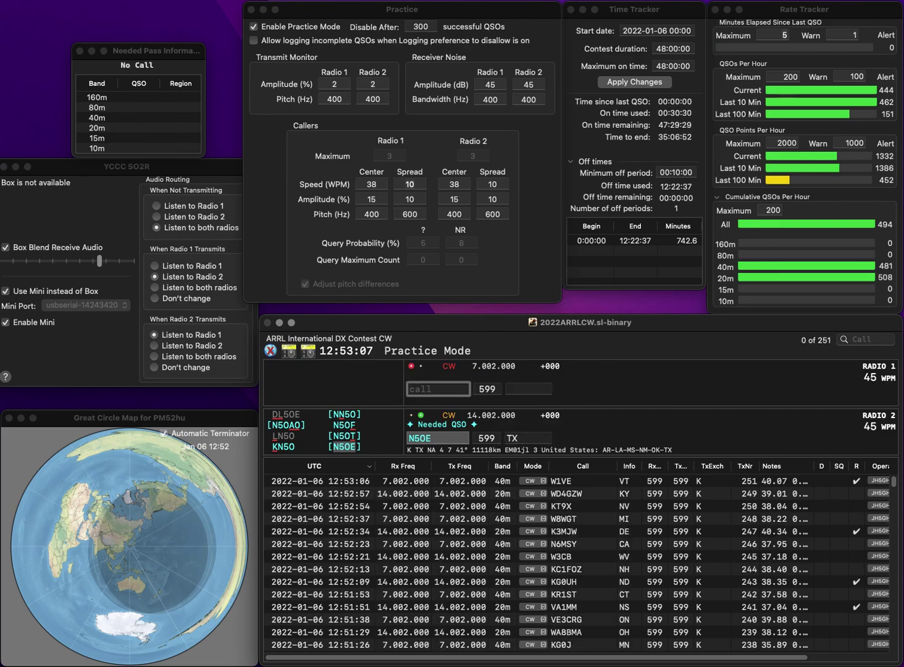
key(Return)
text(WBFJQ)
key(Left)
key(Left)
key(Left)
text(7)
key(Return)
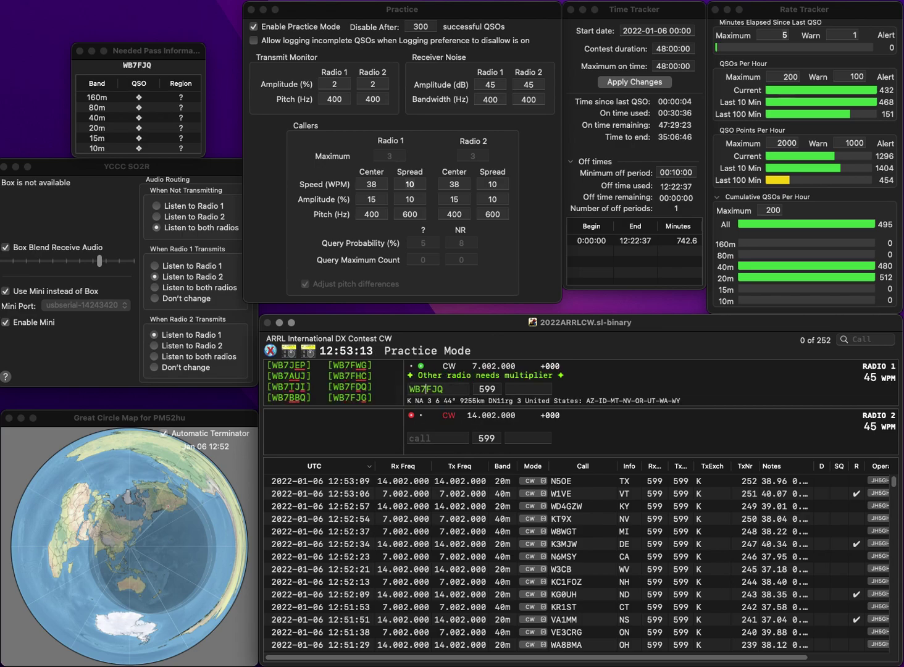
text(VE3MA)
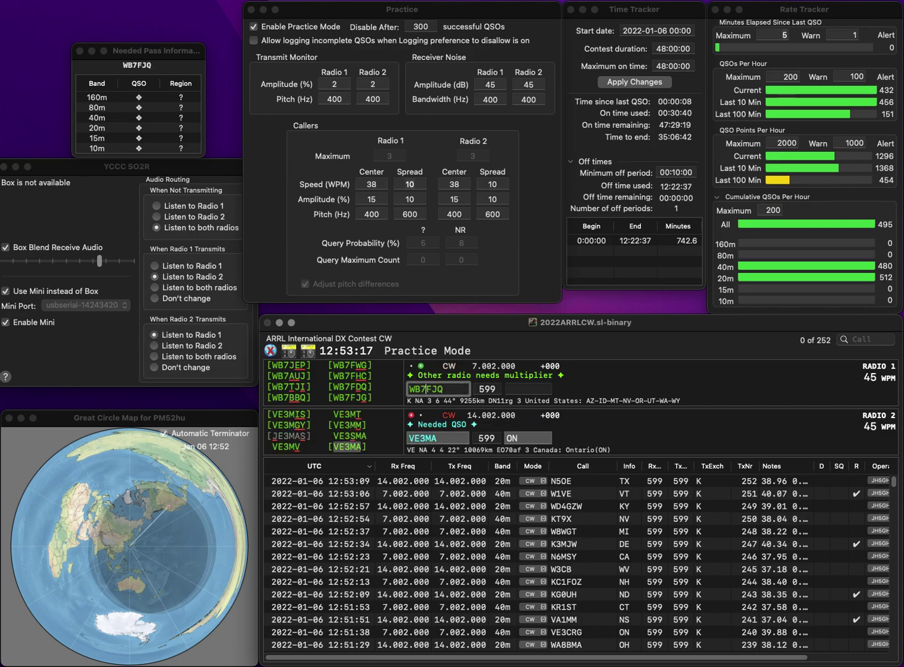
key(BackSpace)
text(4F)
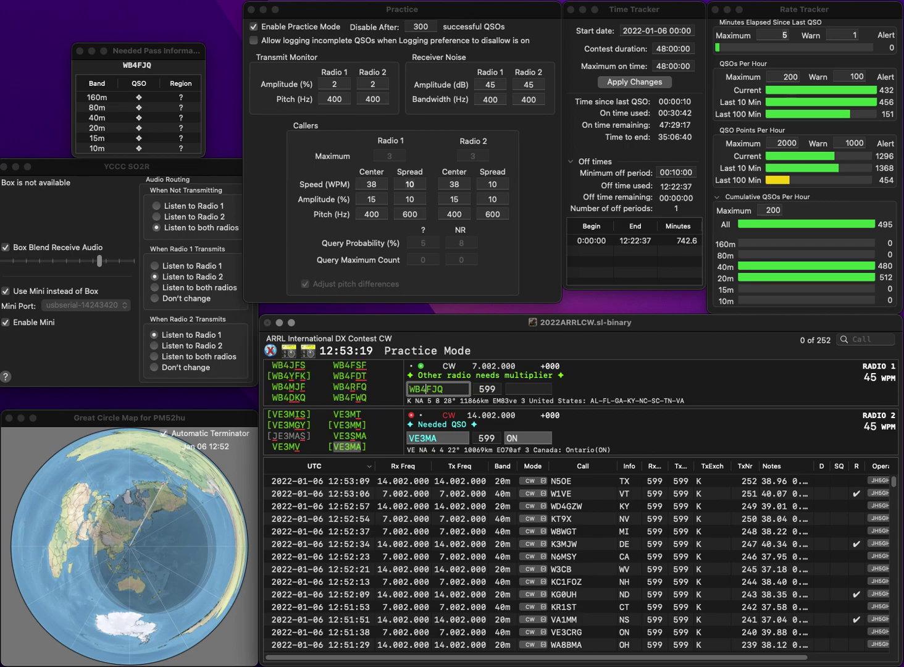
text(W)
key(Return)
key(space)
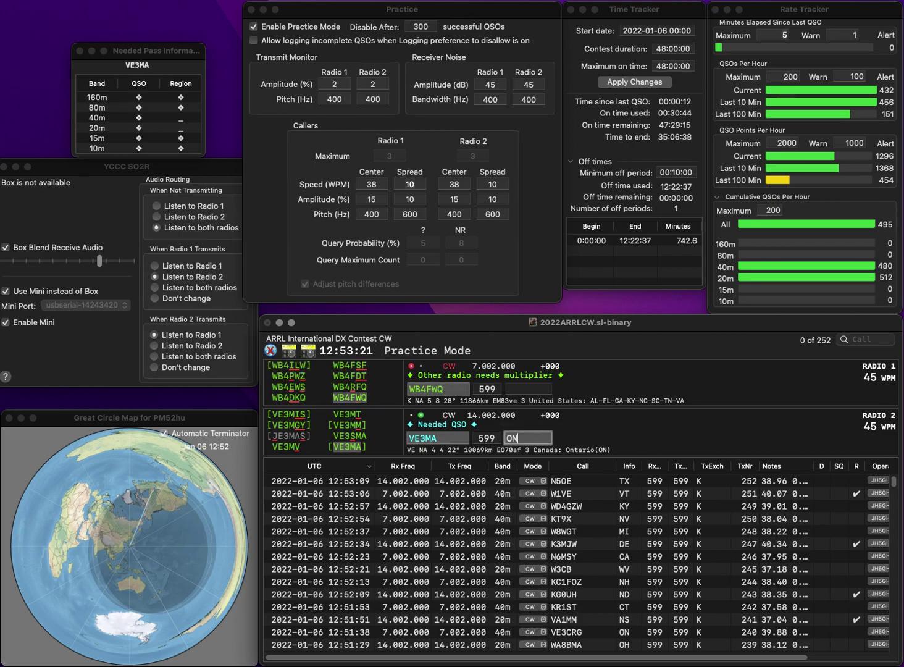
key(Return)
key(space)
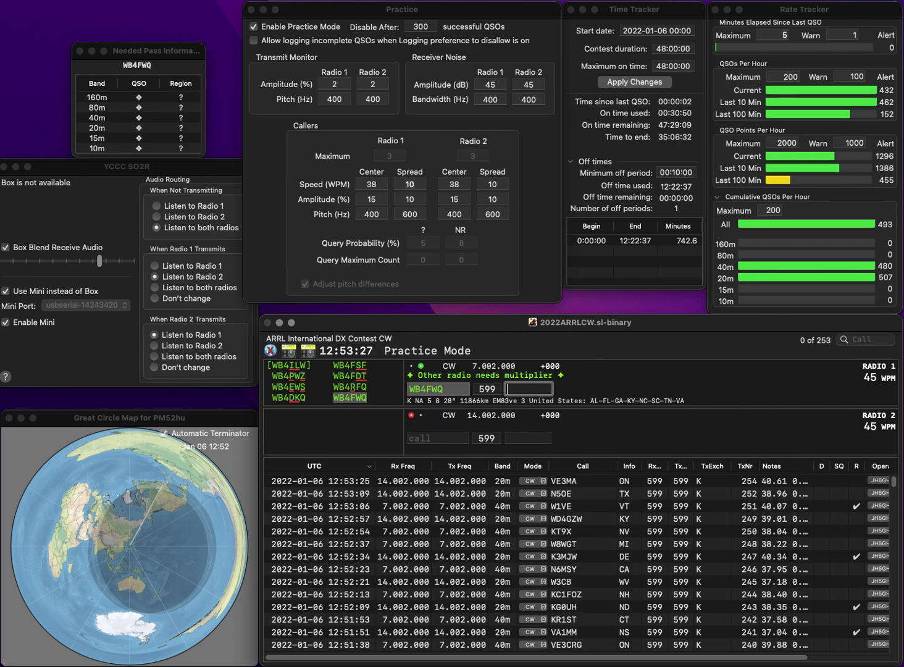
text(FV)
key(BackSpace)
text(VA)
key(Return)
text(WA7G)
key(Return)
text(8LLW)
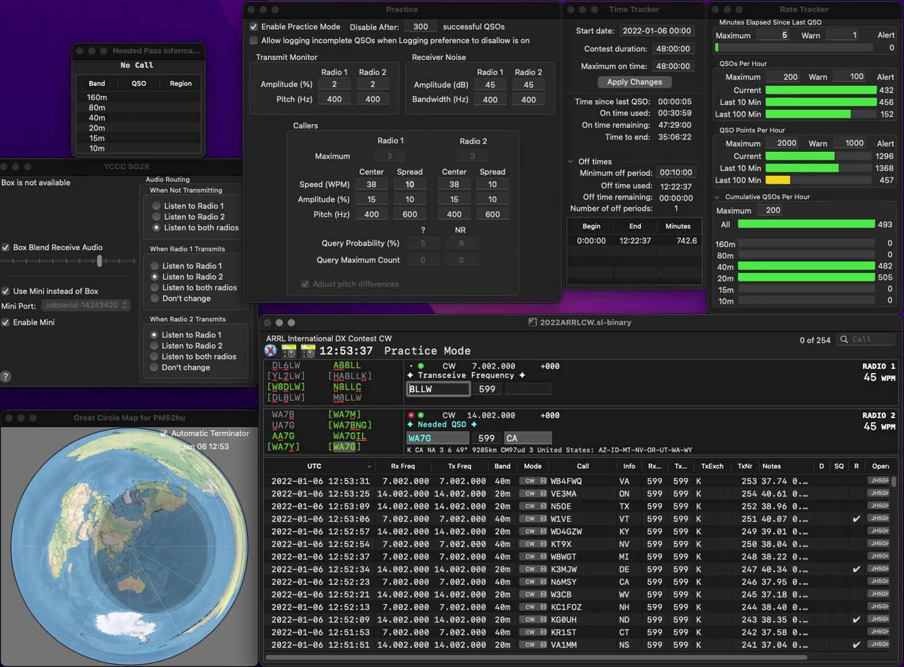
key(Return)
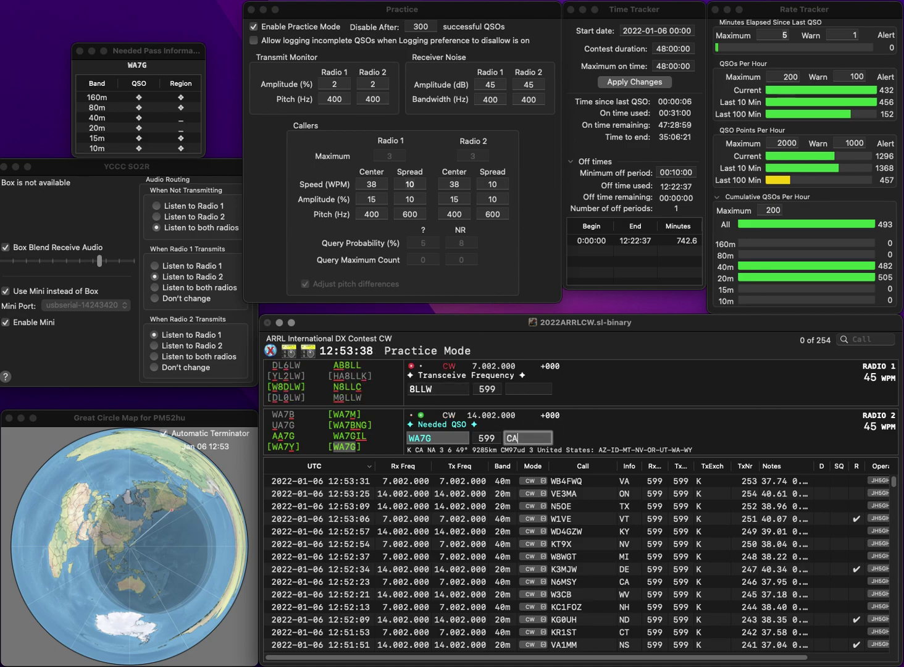
key(Return)
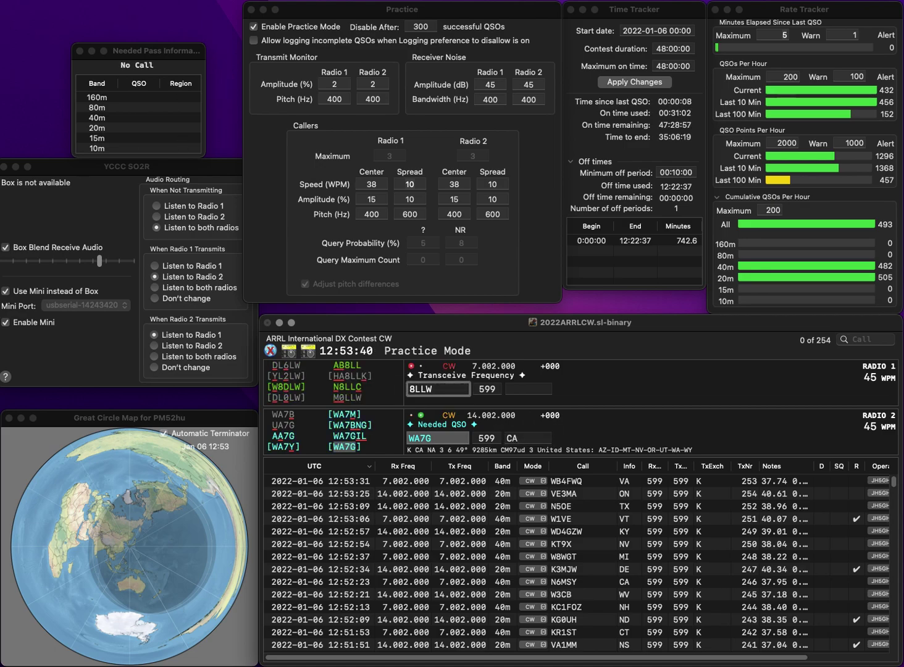
text(WA)
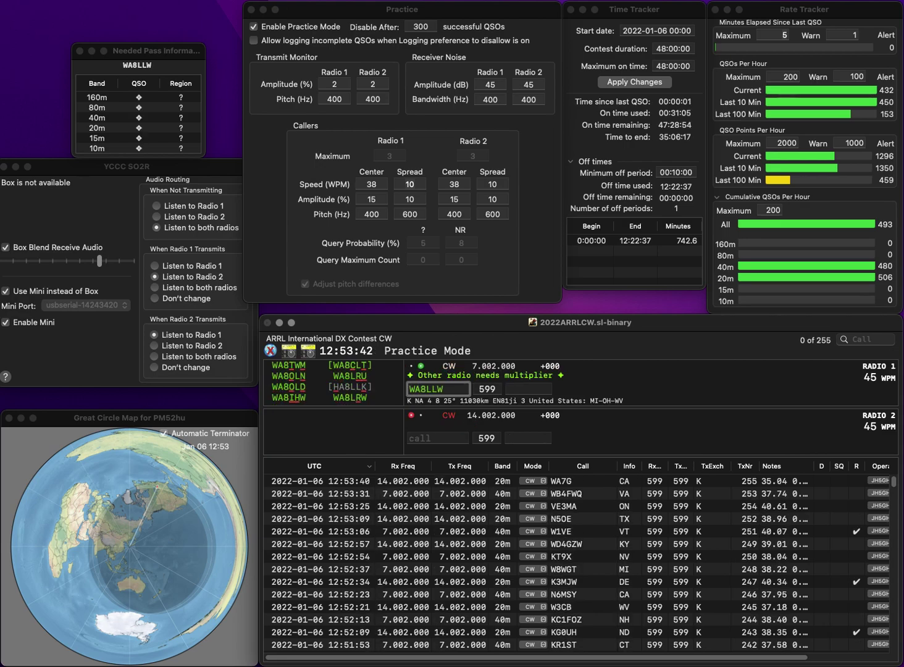
key(BackSpace)
key(BackSpace)
text(RW)
key(Return)
text(N0SM)
key(Return)
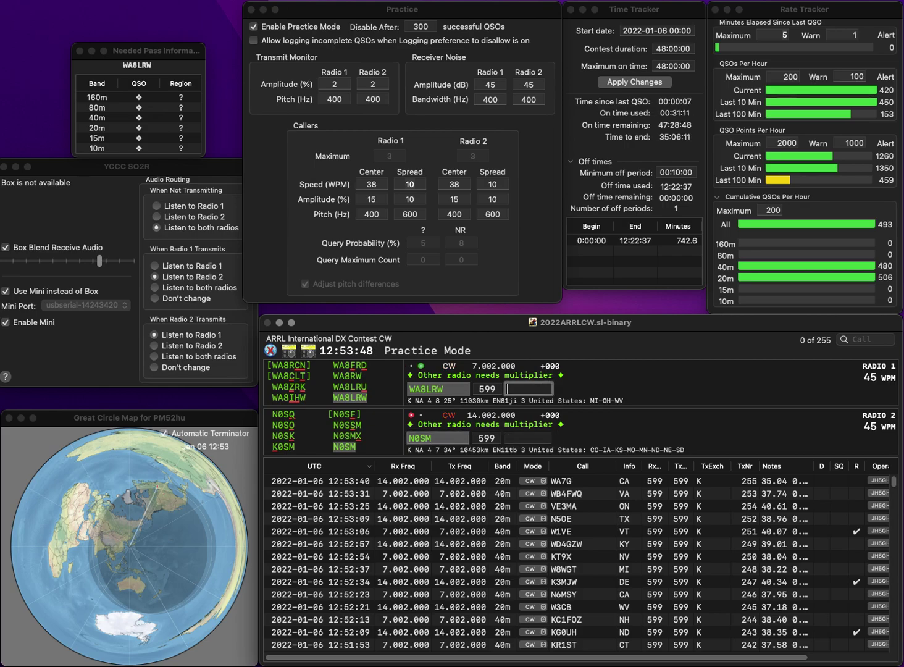
text(WV)
key(Return)
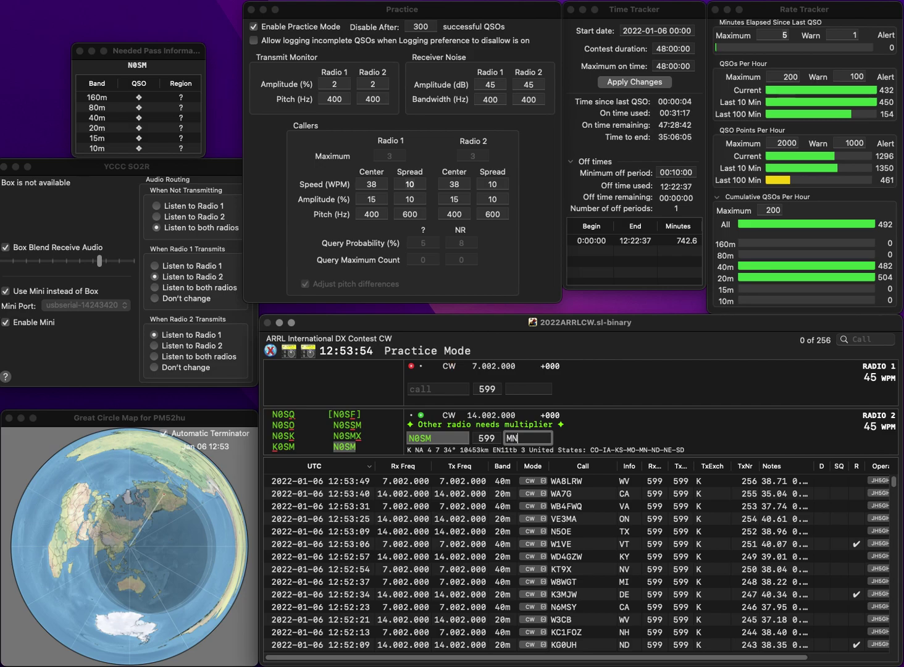
text(MN)
key(Return)
text(WA2FZW)
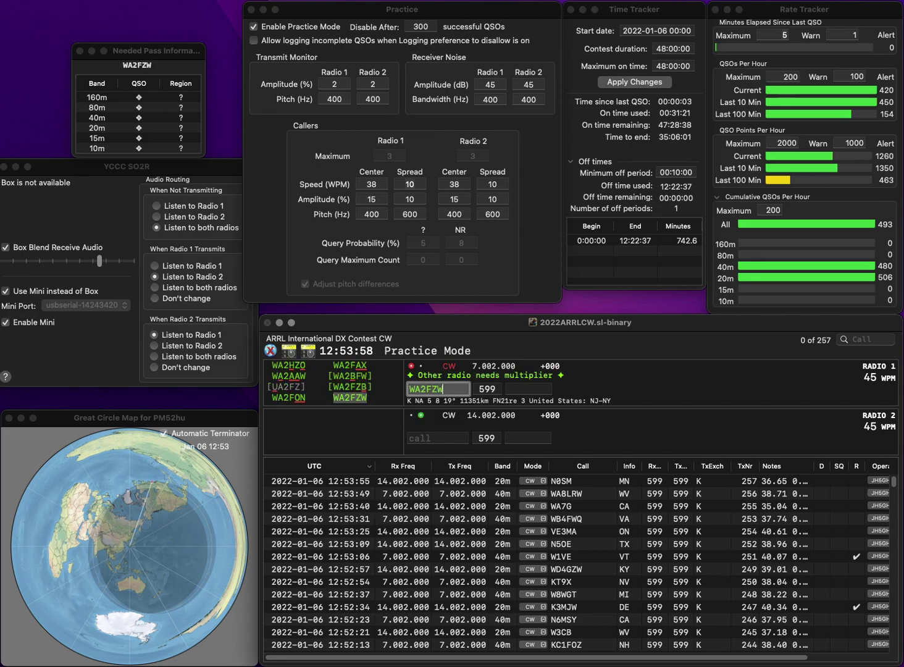
key(Return)
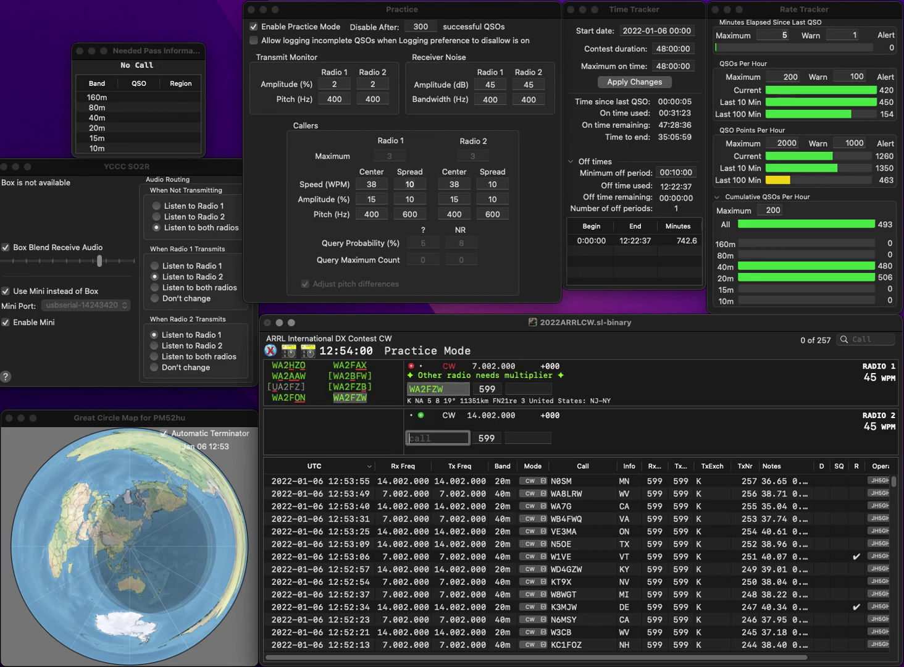
text(6R)
key(Return)
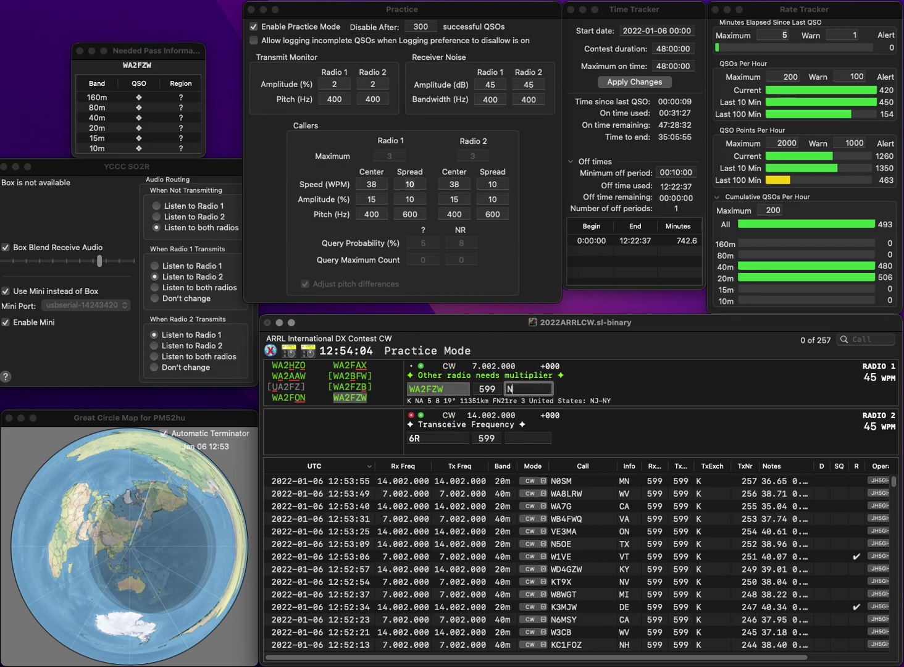
key(Return)
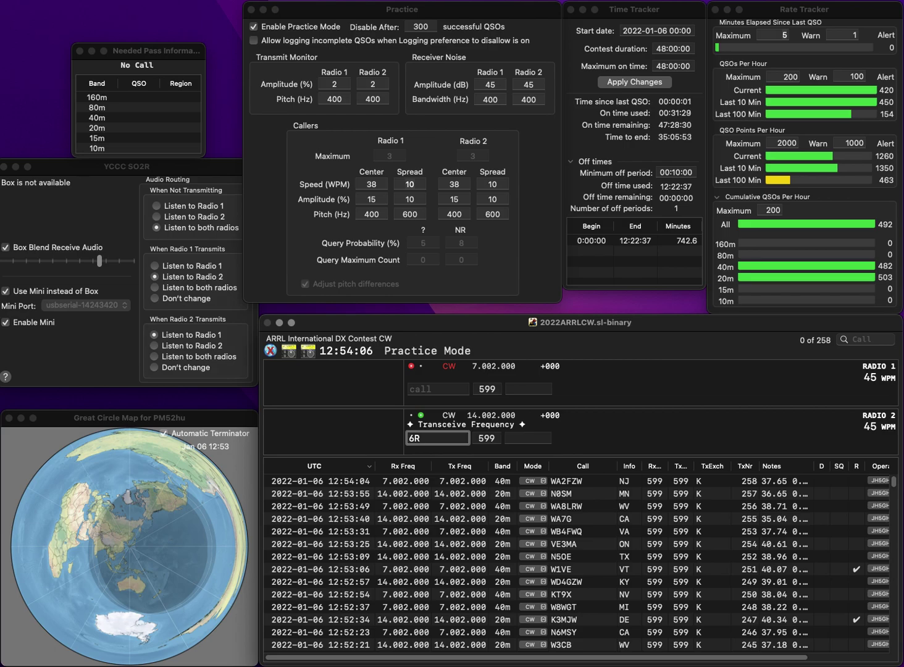
text(VC)
key(Return)
text(VA3OKG)
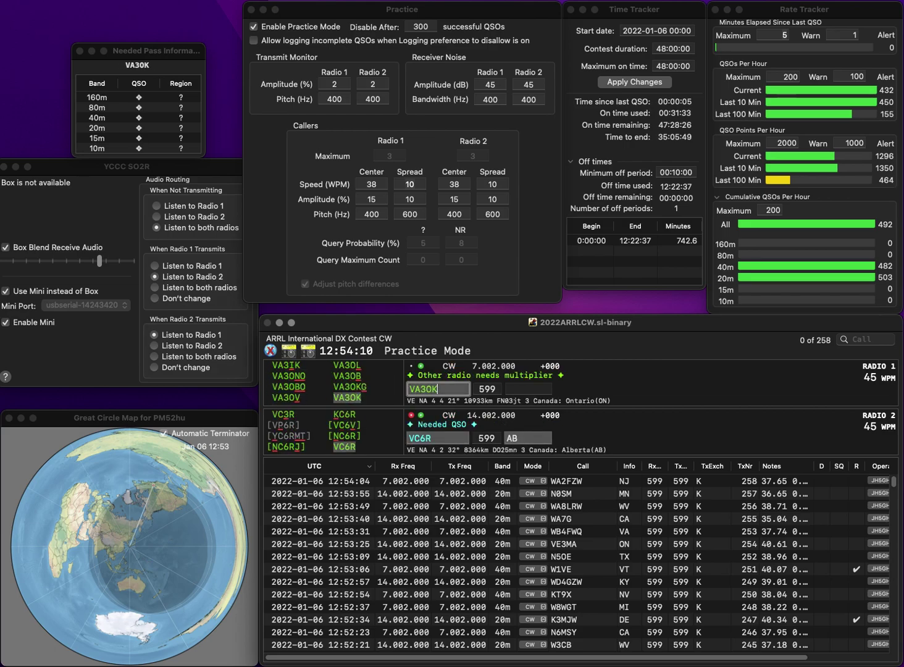
key(Return)
key(space)
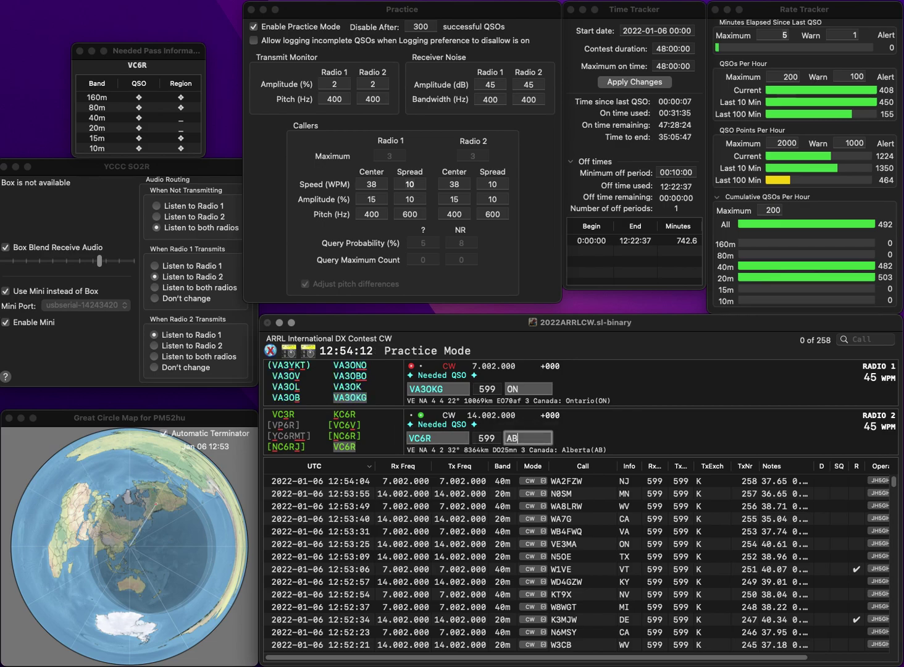
key(Return)
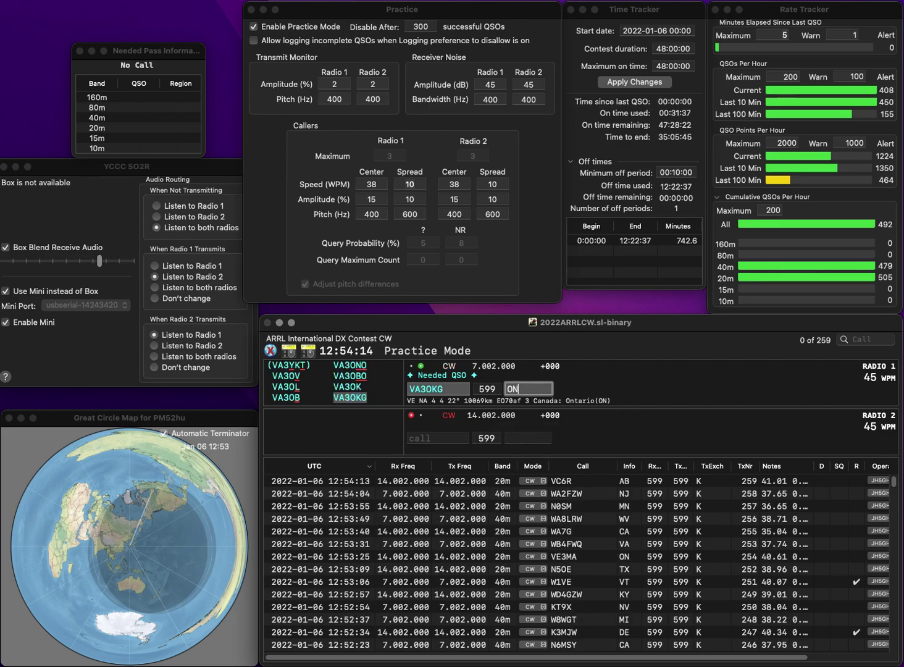
key(Return)
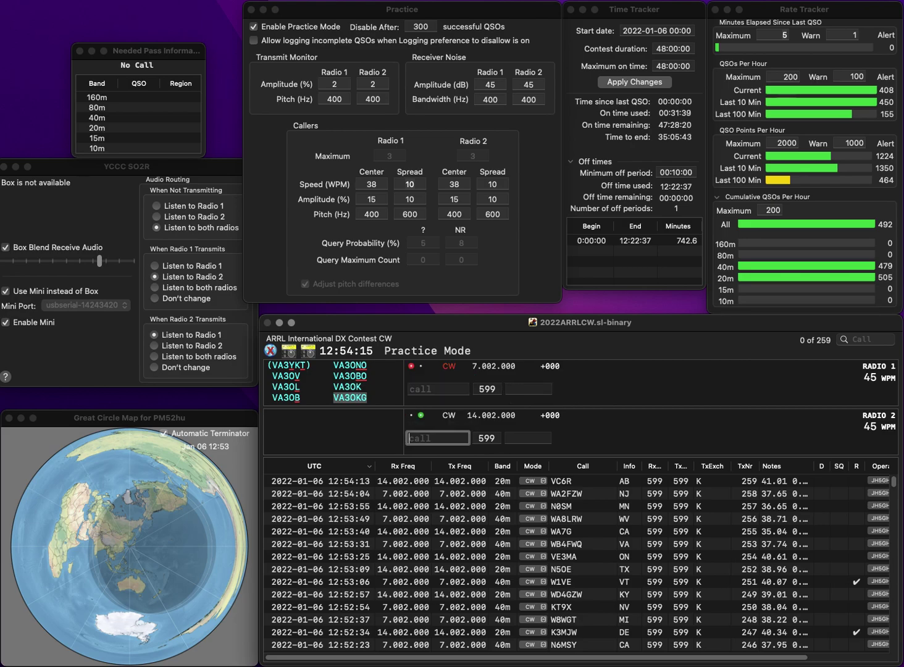
Send K4PL on radio 1 and W4WNT on radio 2
text(W4)
key(Tab)
text(K)
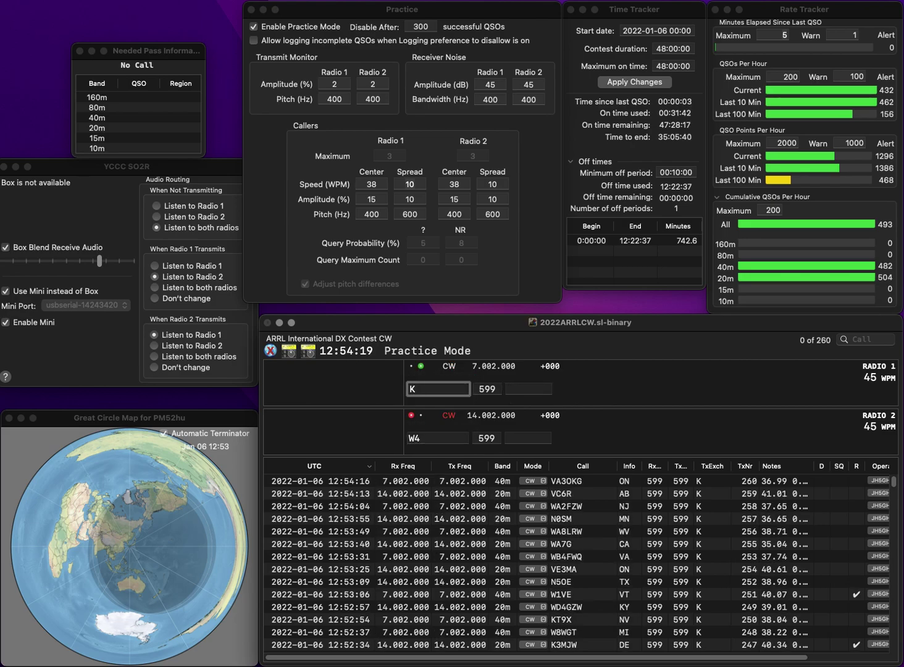
text(PL)
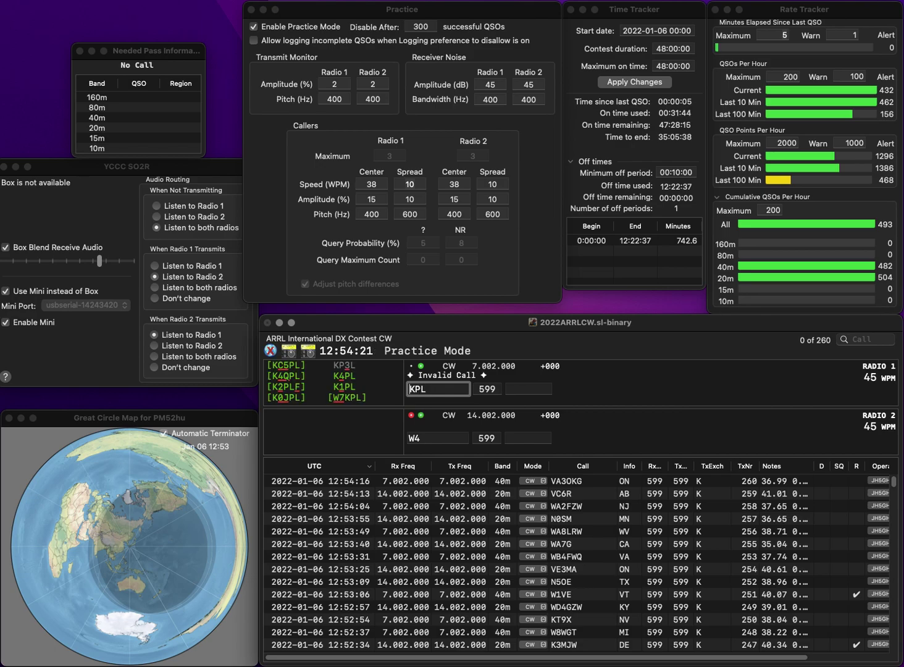
key(Right)
text(4)
key(Return)
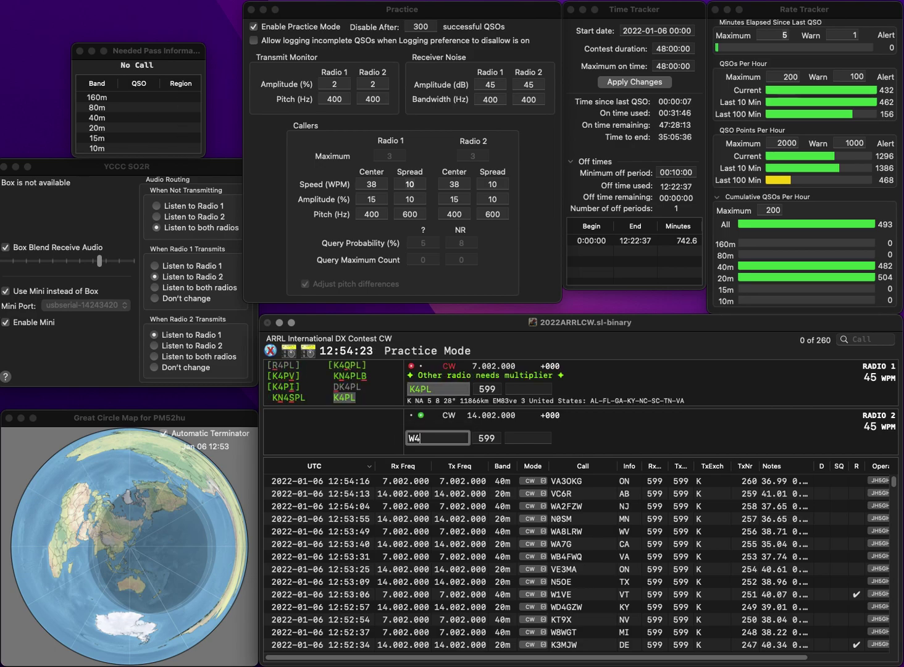
text(WNT)
key(Return)
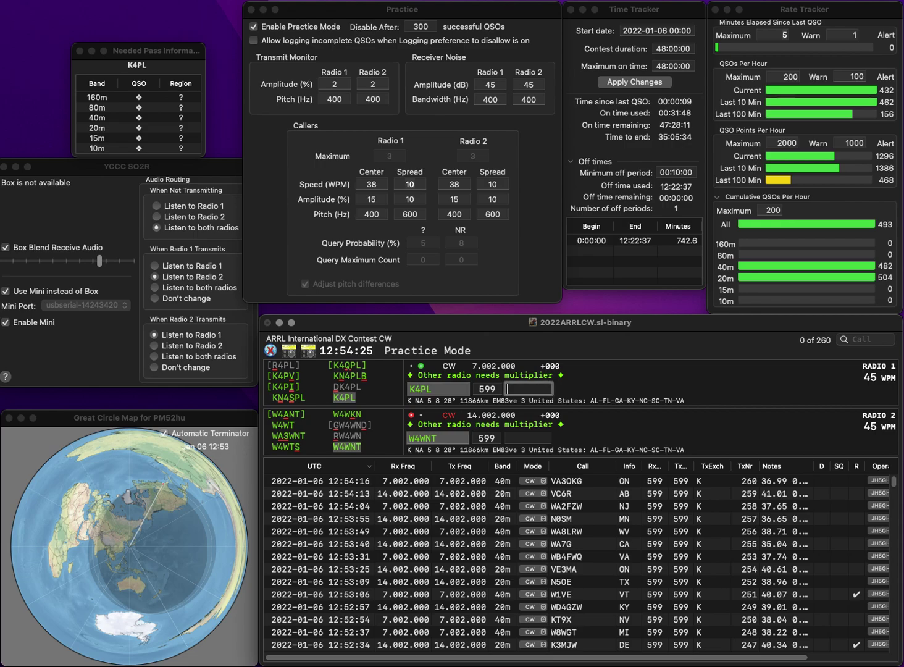
key(shift+Tab)
key(BackSpace)
text(1)
key(Return)
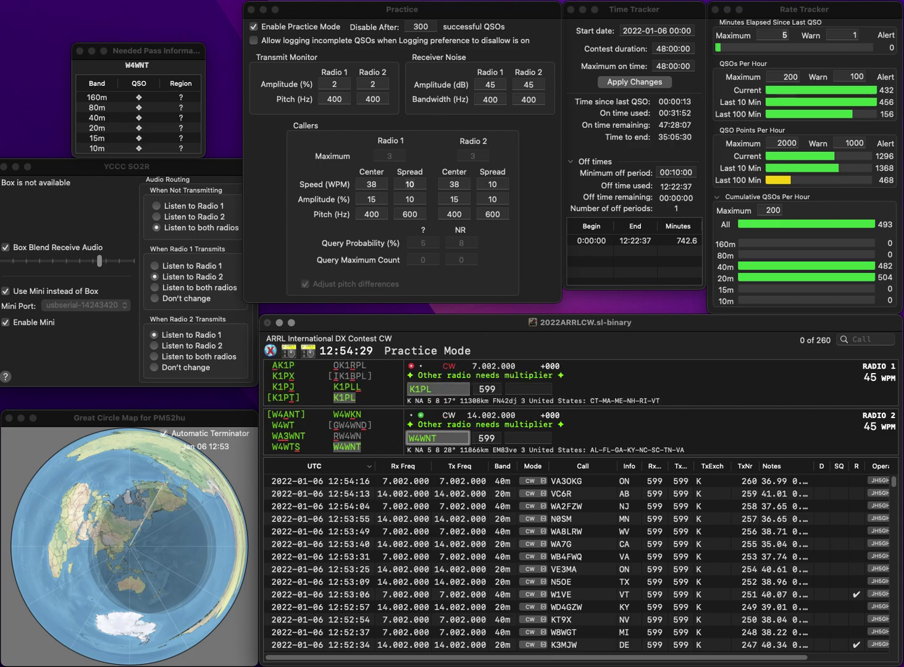
text(SC)
key(Return)
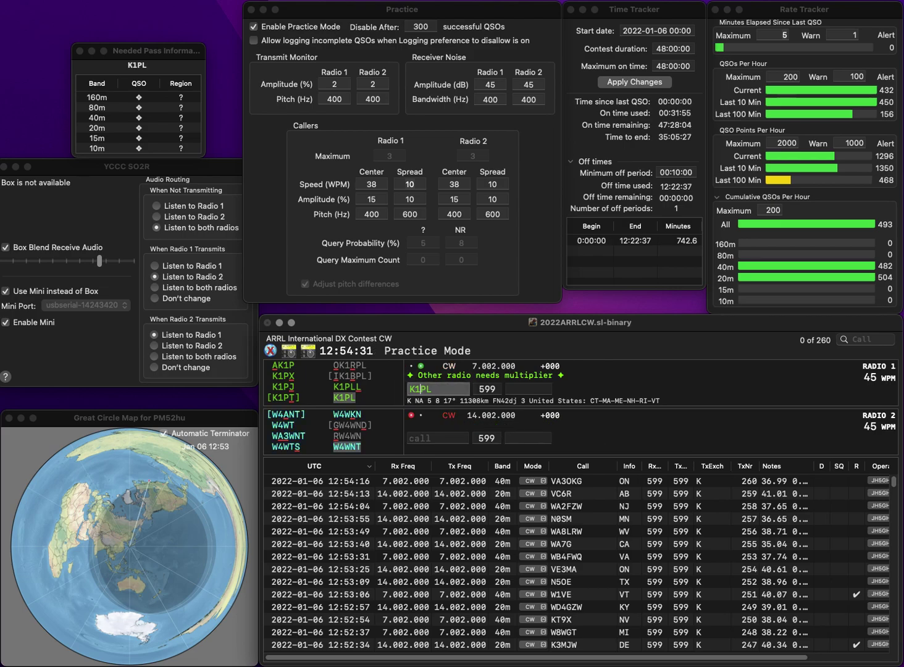
text(NH)
key(Return)
Log K4XY with AL and KA2D with NJ
text(K)
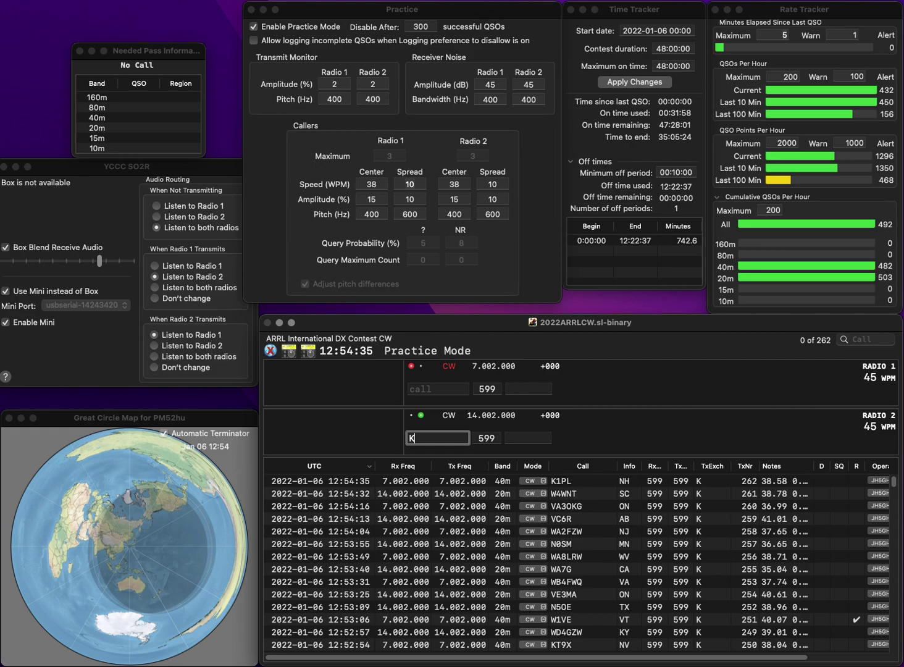
text(4XY)
key(Return)
text(KA2D)
key(Return)
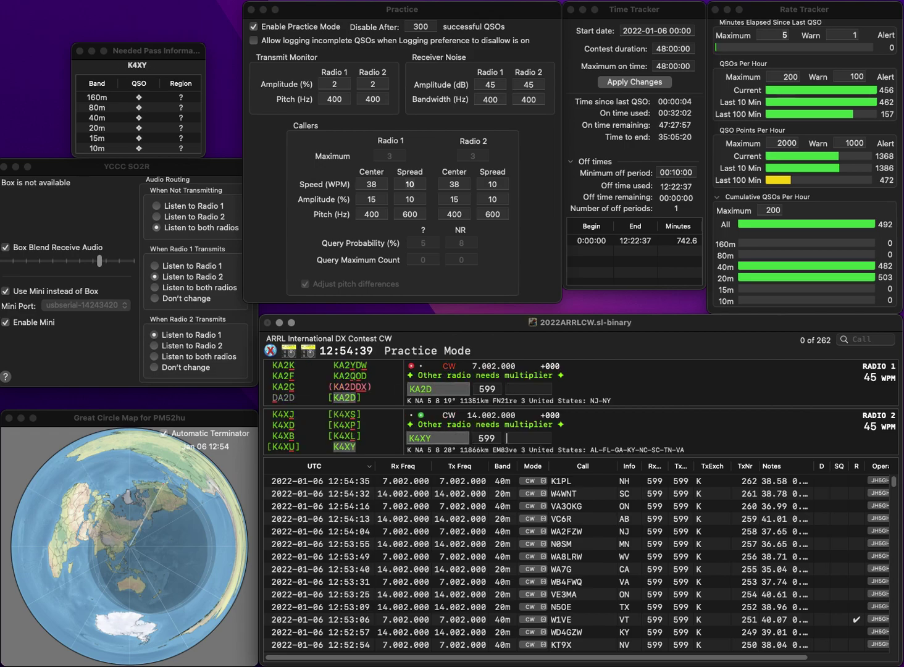
text(AL)
key(Return)
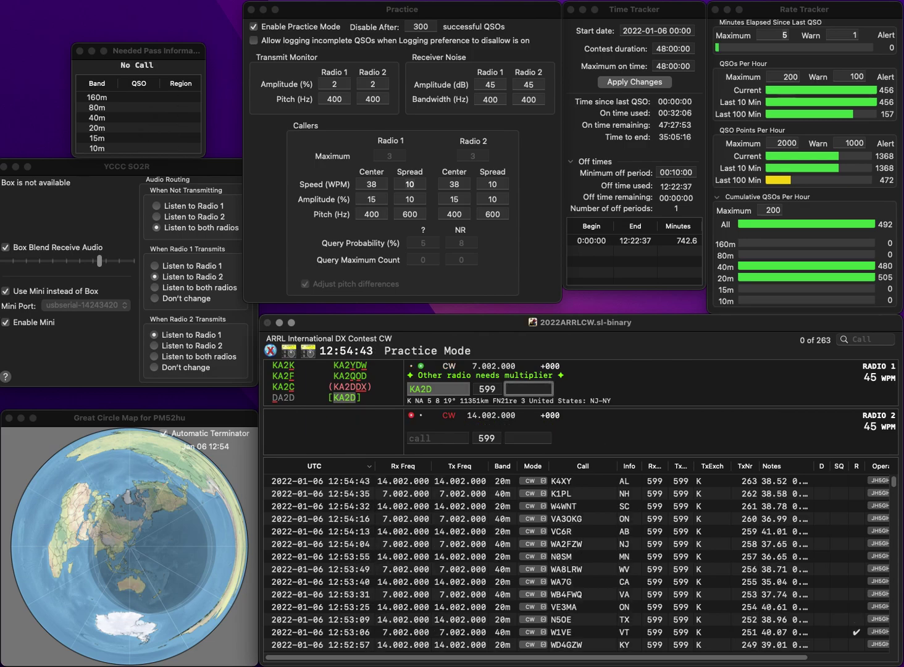
text(NJ)
key(Return)
text(W4W)
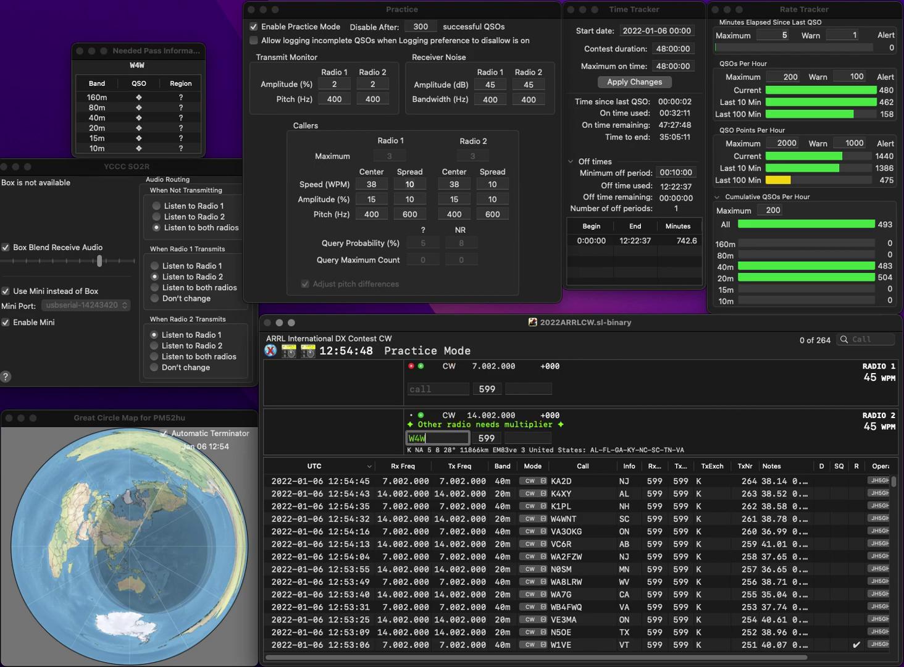
text(JH)
key(Return)
text(W)
key(BackSpace)
text(AE4QP)
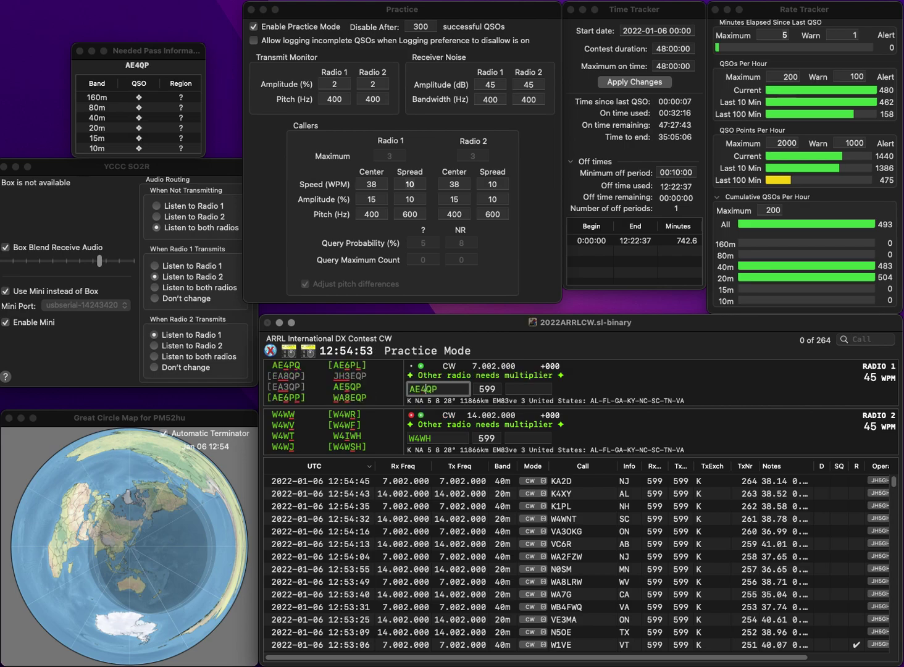
key(Return)
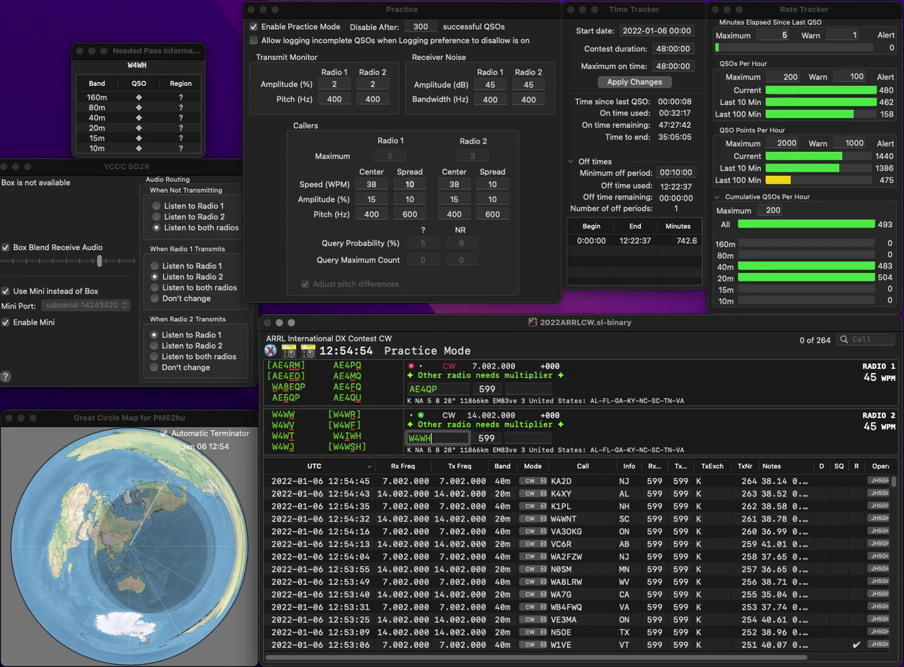
key(Left)
key(BackSpace)
text(3)
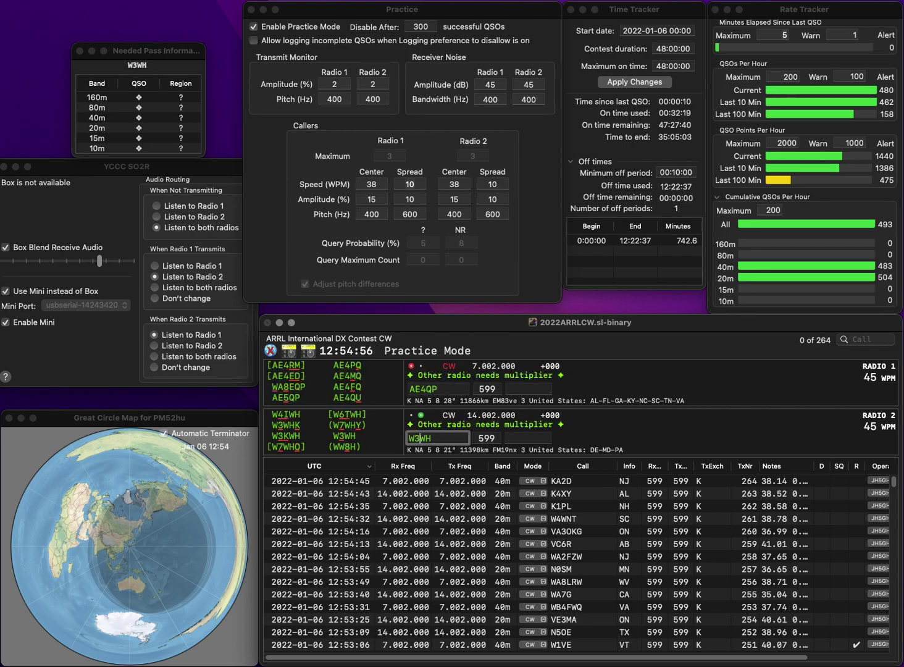
key(Return)
Send radio 1's exchange and log the radio 2 contact with MN
key(space)
key(space)
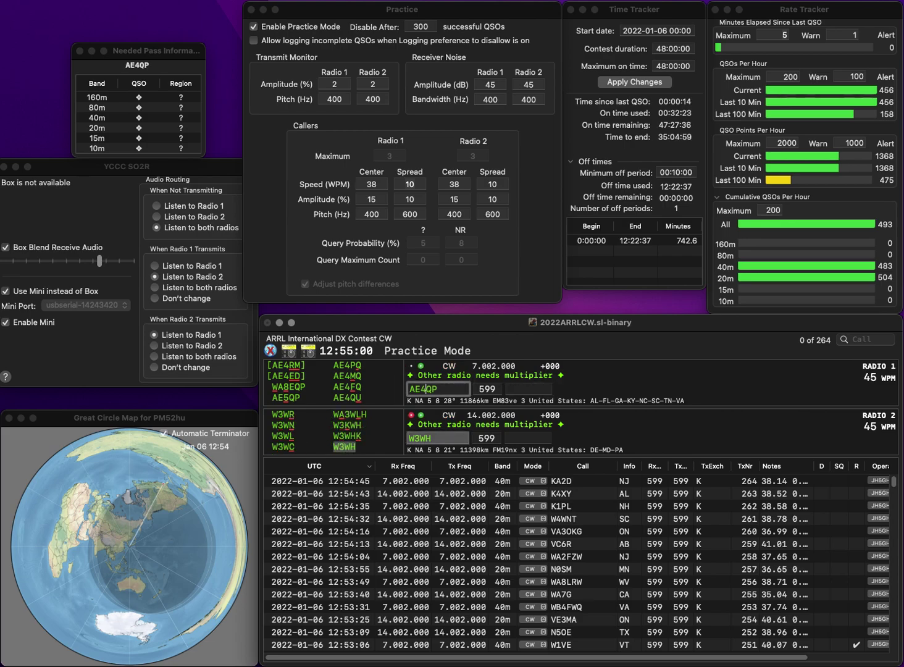
key(Return)
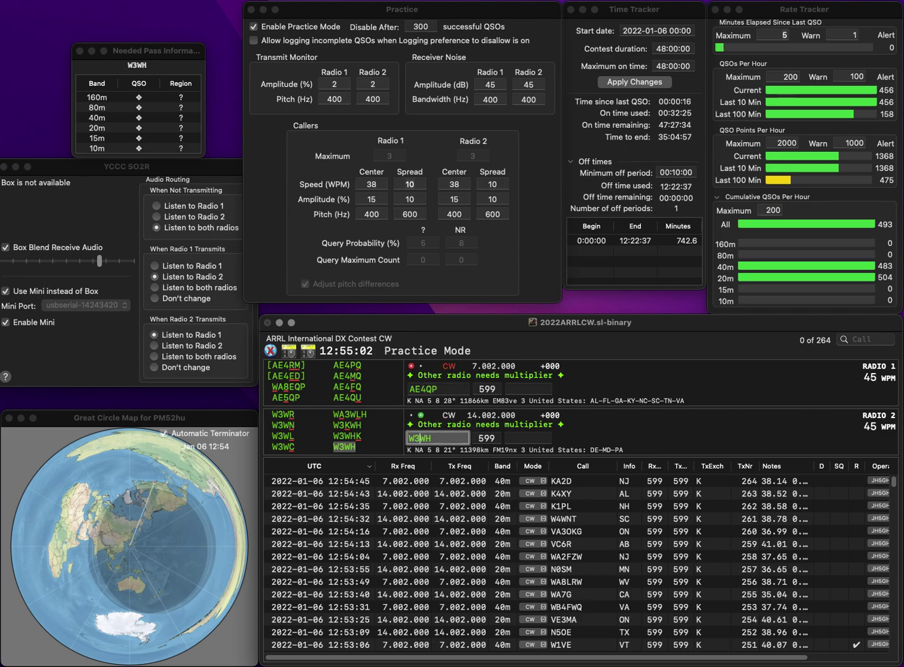
key(space)
text(MN)
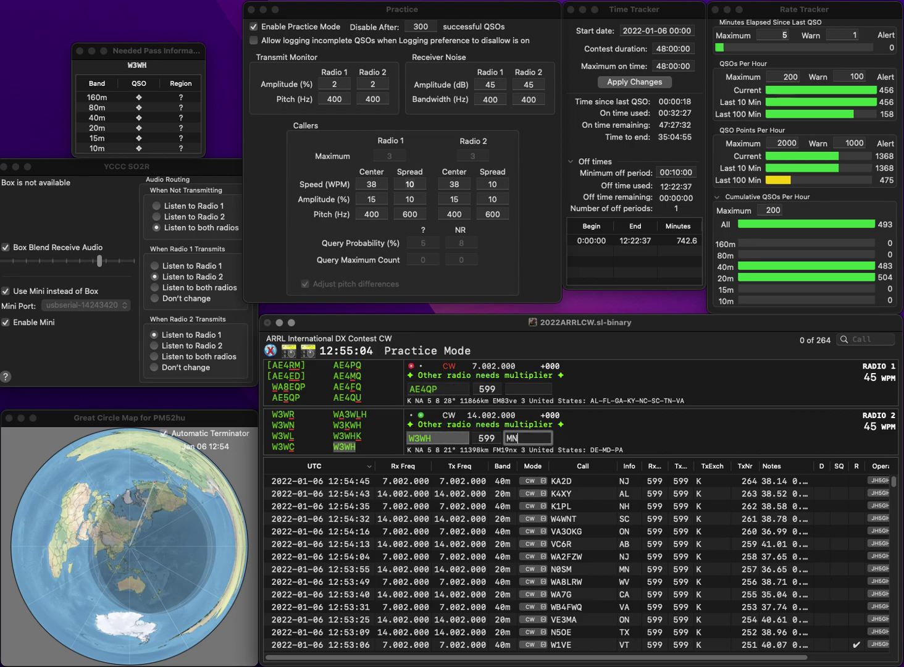
key(Return)
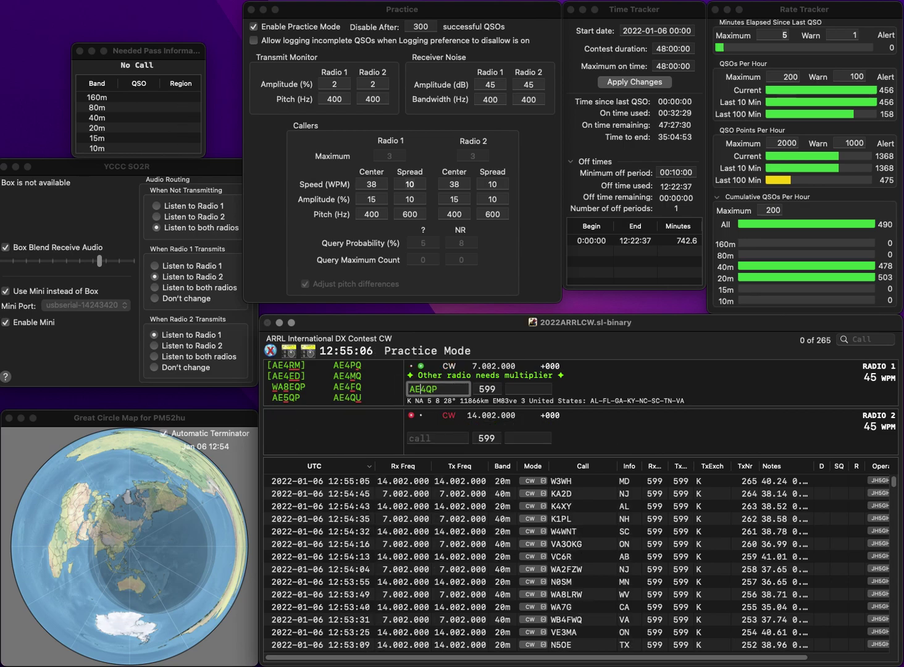
text(5)
key(Return)
text(N4DW)
key(Return)
key(space)
text(TX)
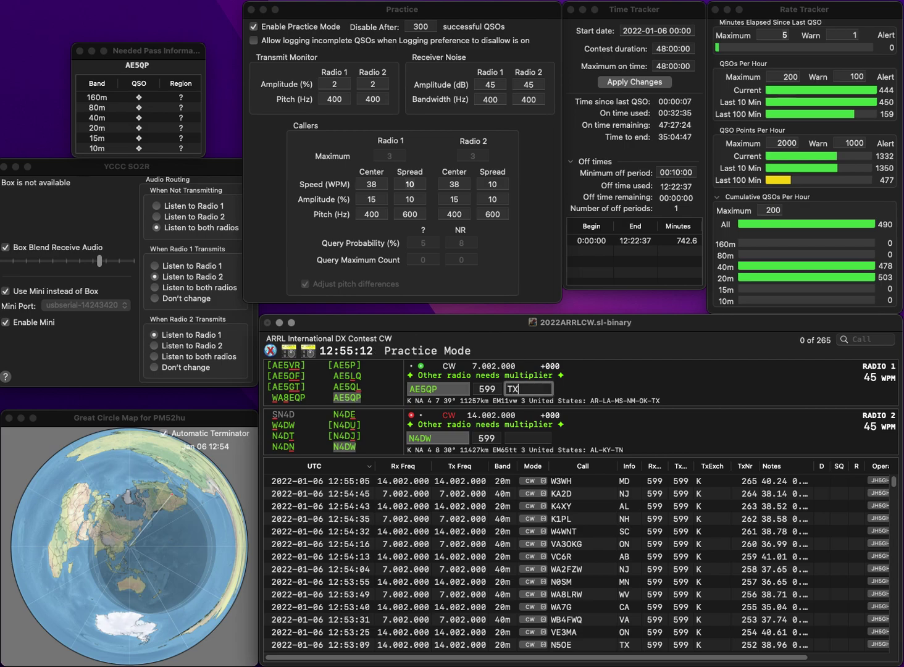
key(Return)
text(KY)
key(Return)
Call NQ3S and AF4O, change radio 1's final letter to I, and log radio 2 with SD
text(NQ3S)
key(Return)
text(AF4O)
key(Return)
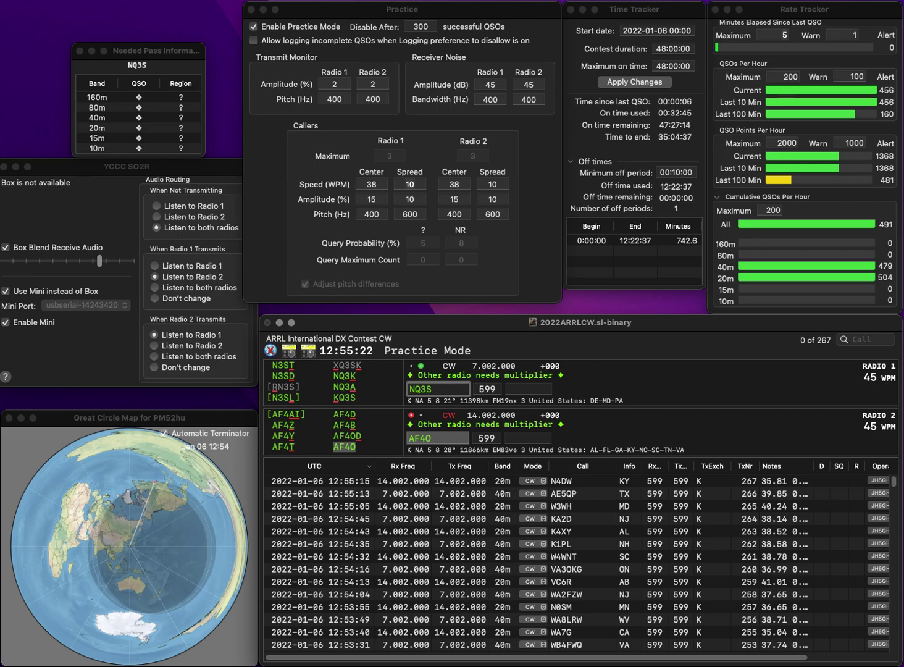
key(BackSpace)
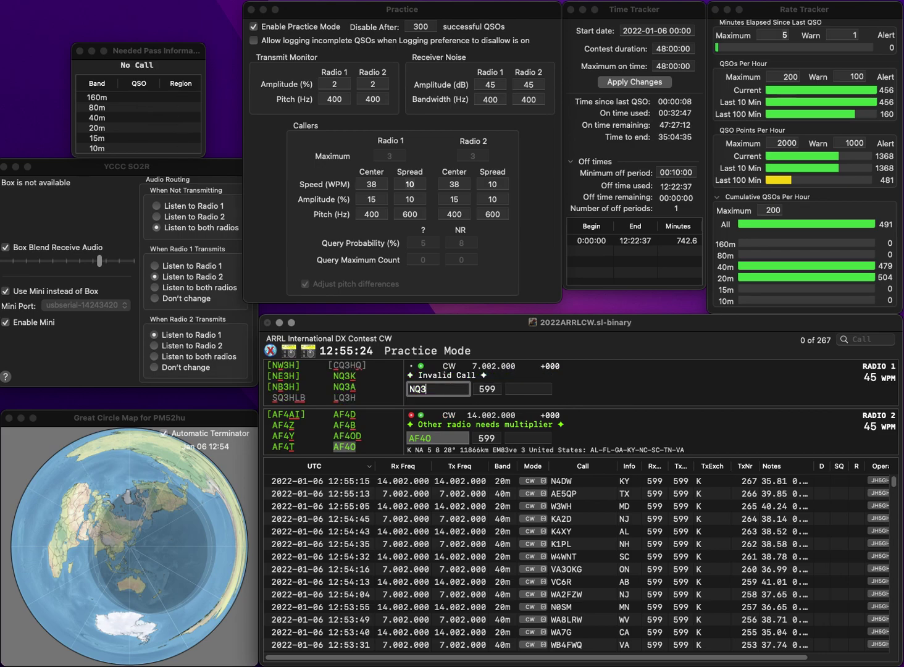
text(I)
key(Return)
key(Tab)
text(SD)
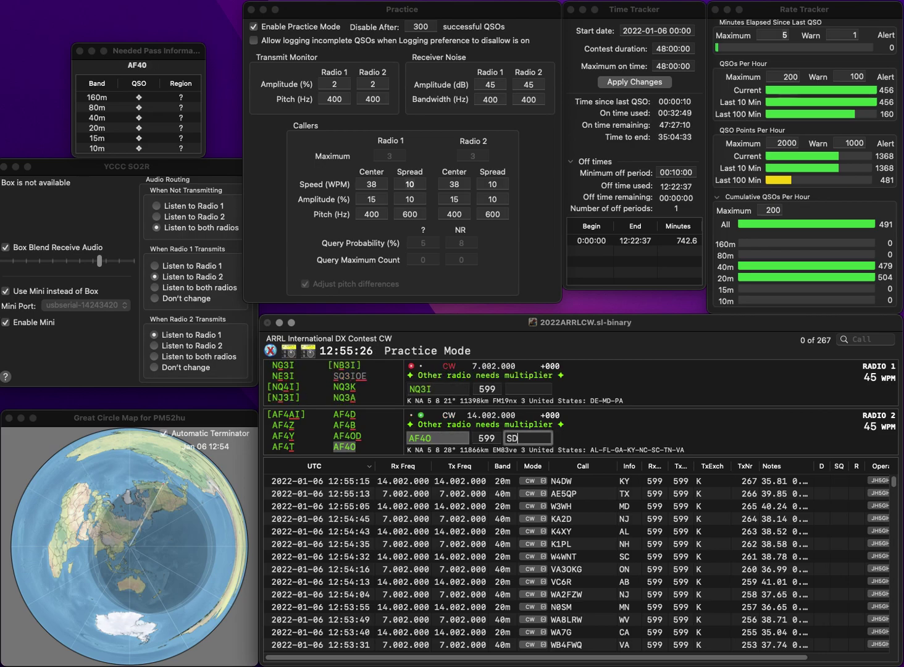
key(Return)
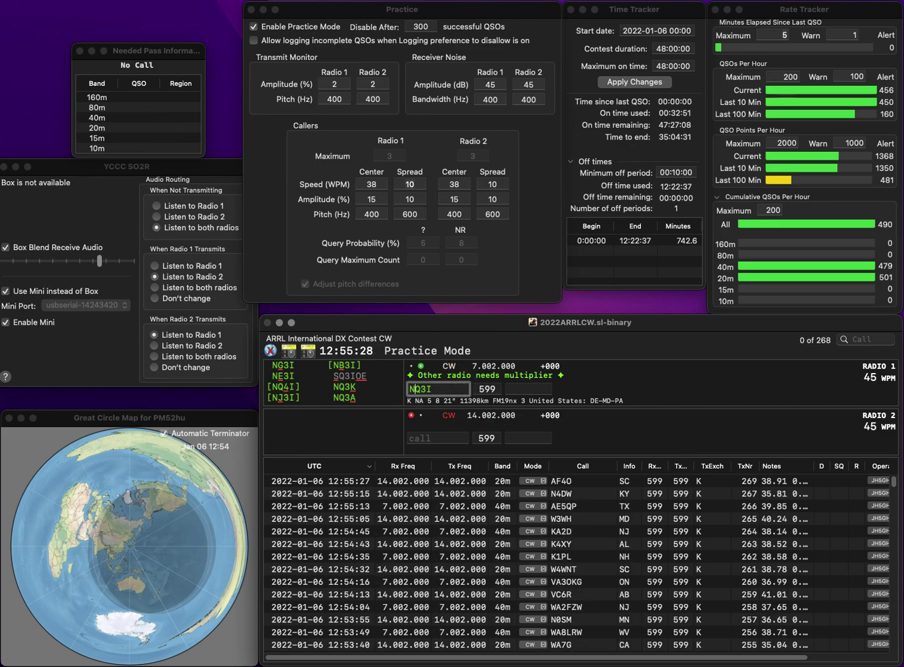
key(Delete)
text(4)
key(Return)
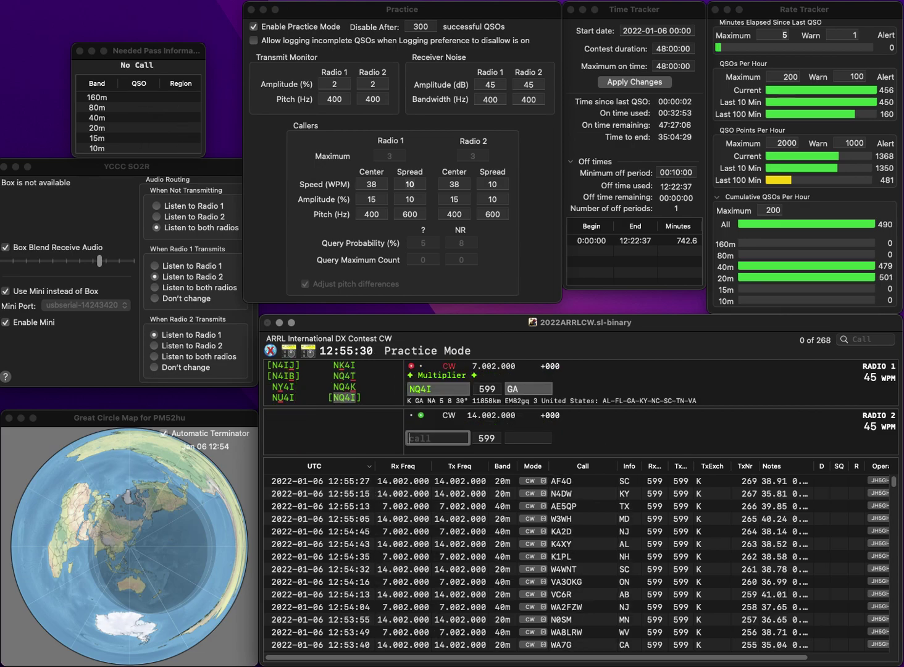
text(WA)
key(Return)
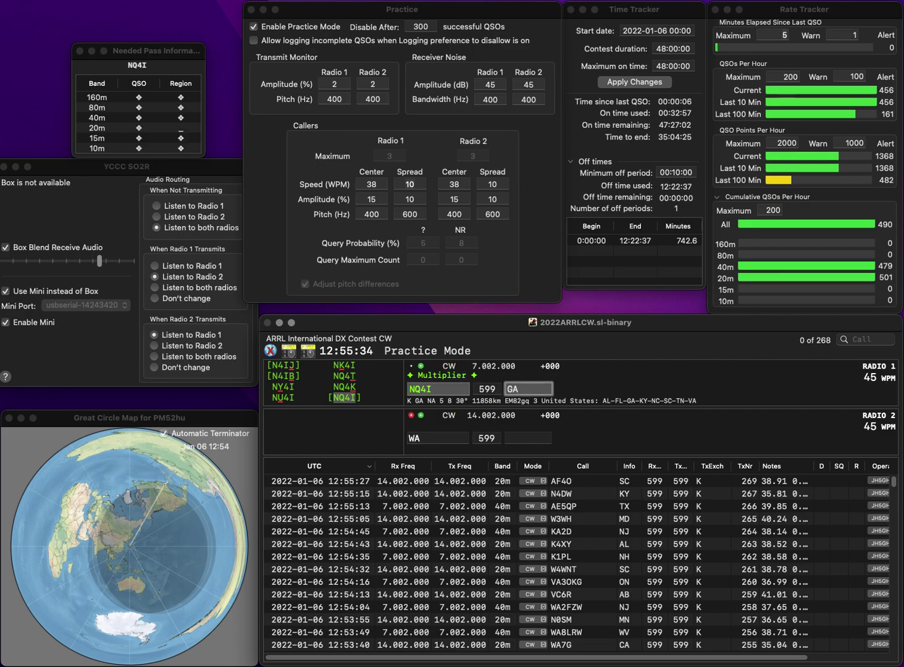
key(Return)
text(2S)
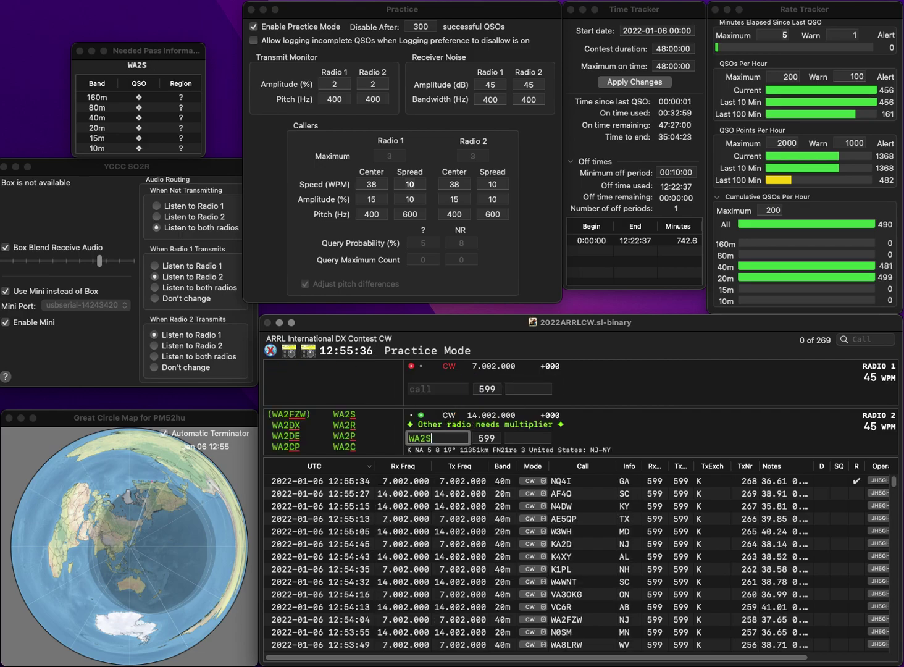
key(BackSpace)
text(IWC)
key(Return)
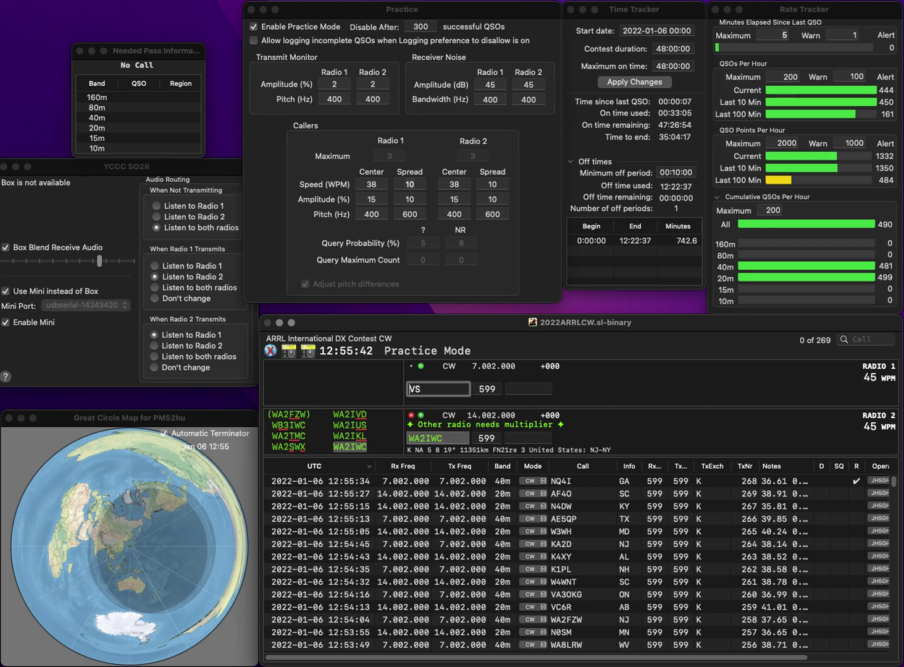
text(NJ)
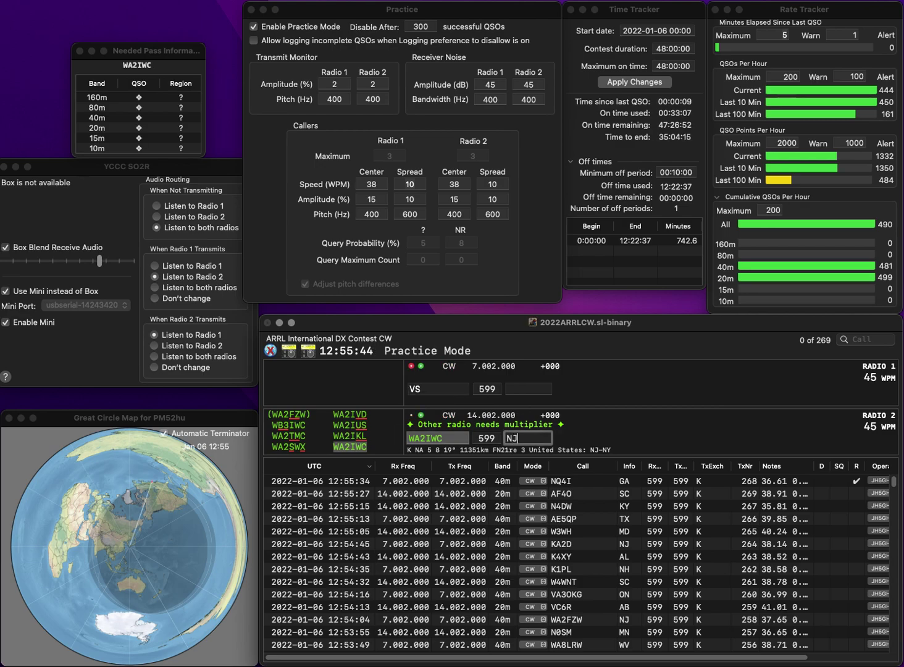
key(Return)
Call N7 and NX9T, logging radio 1's contact with OR and NX9T with IL
text(N7)
key(Return)
text(NX9T)
key(Return)
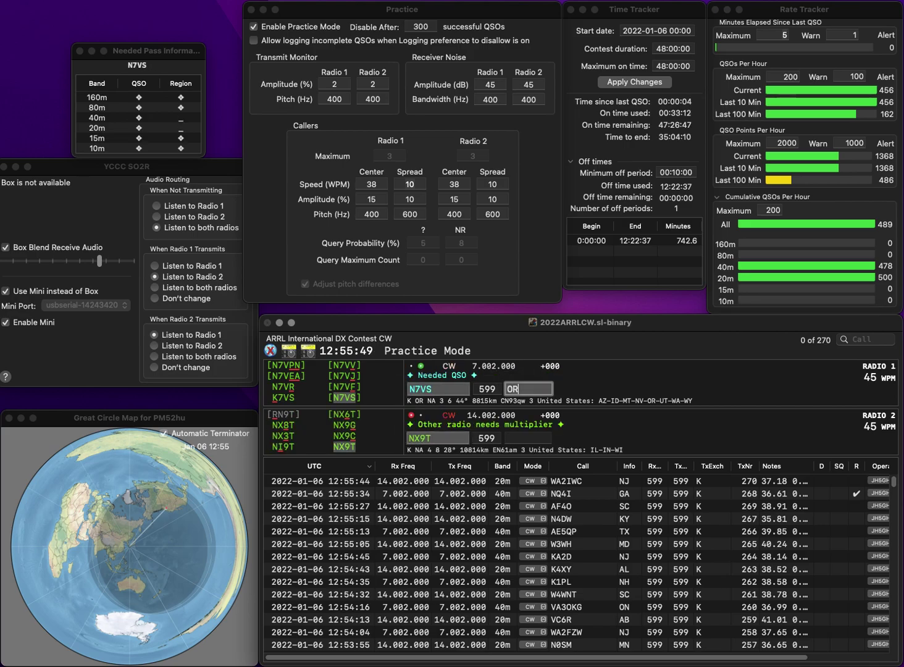
key(Return)
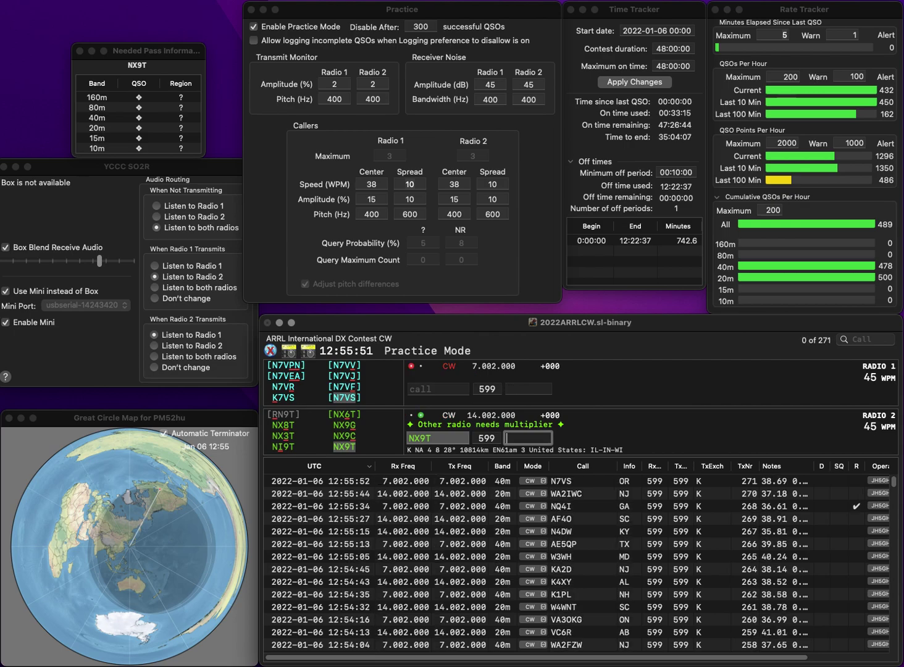
text(IL)
key(Return)
Enter and fix radio 1's call with a 7, call WA8OPR, log radio 1, and log WA8OPR with OH
text(HPOV)
key(BackSpace)
key(Delete)
text(7POV)
key(Return)
text(WA8OP)
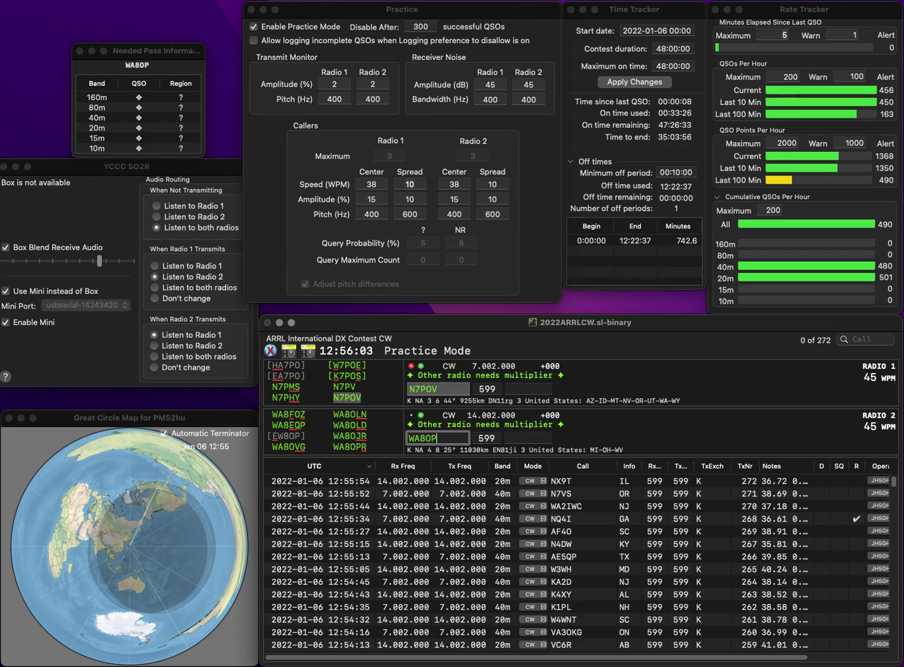
text(R)
key(Return)
text(0)
key(Return)
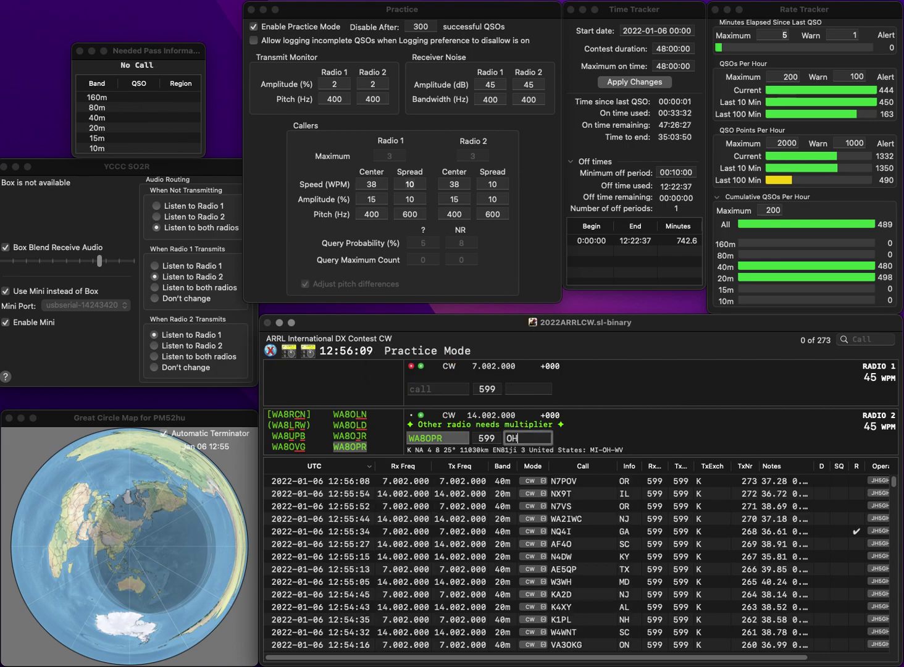
key(Return)
text(N0TR)
key(Return)
text(KC7CS)
key(Return)
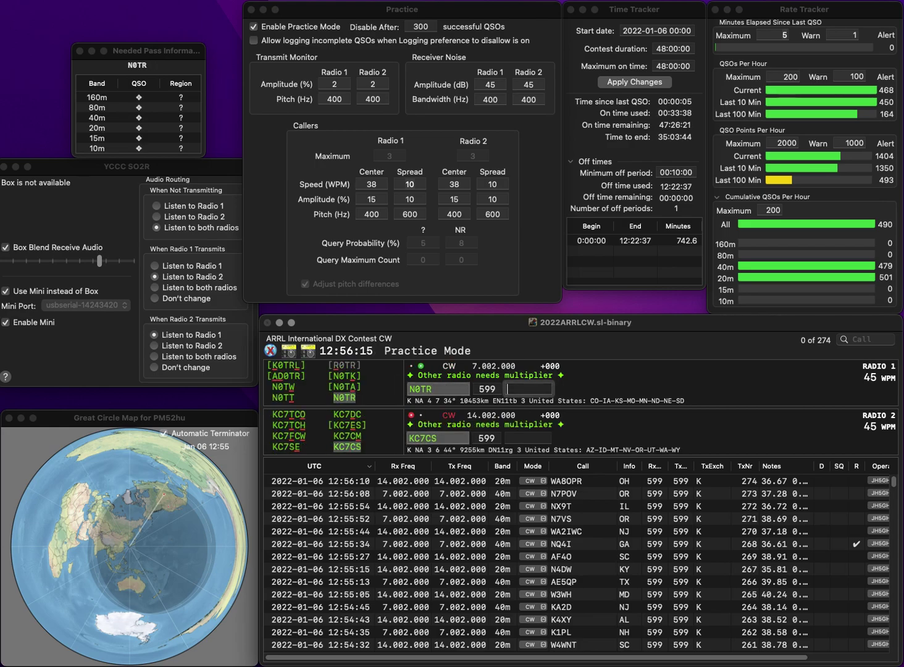
text(KS)
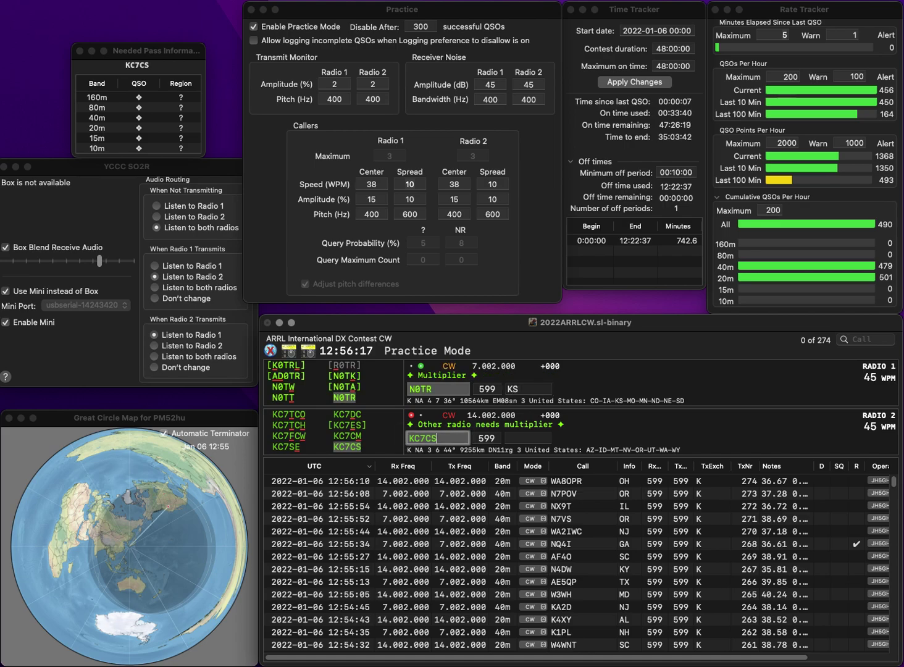
key(Return)
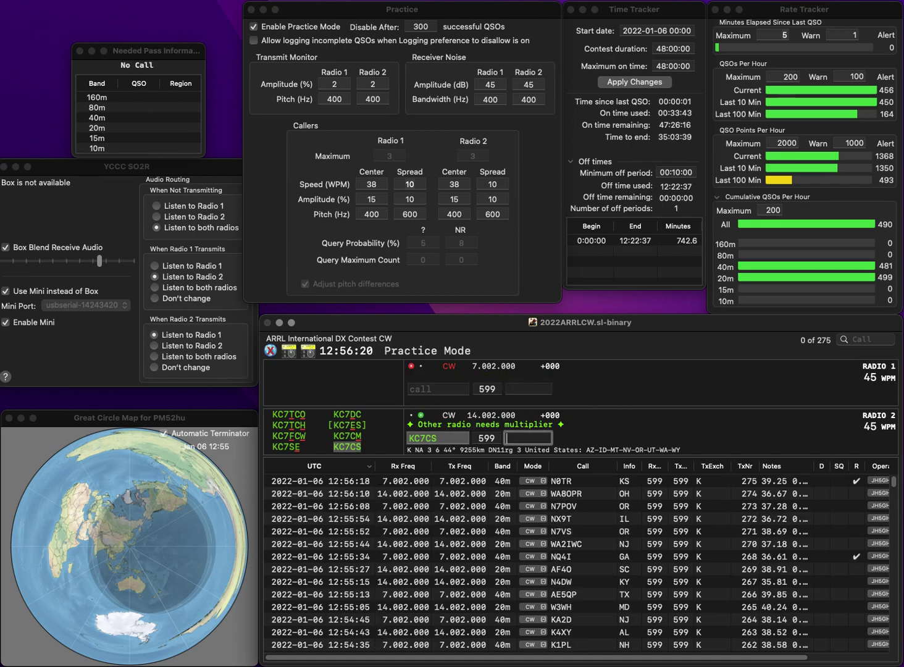
text(OR)
key(Return)
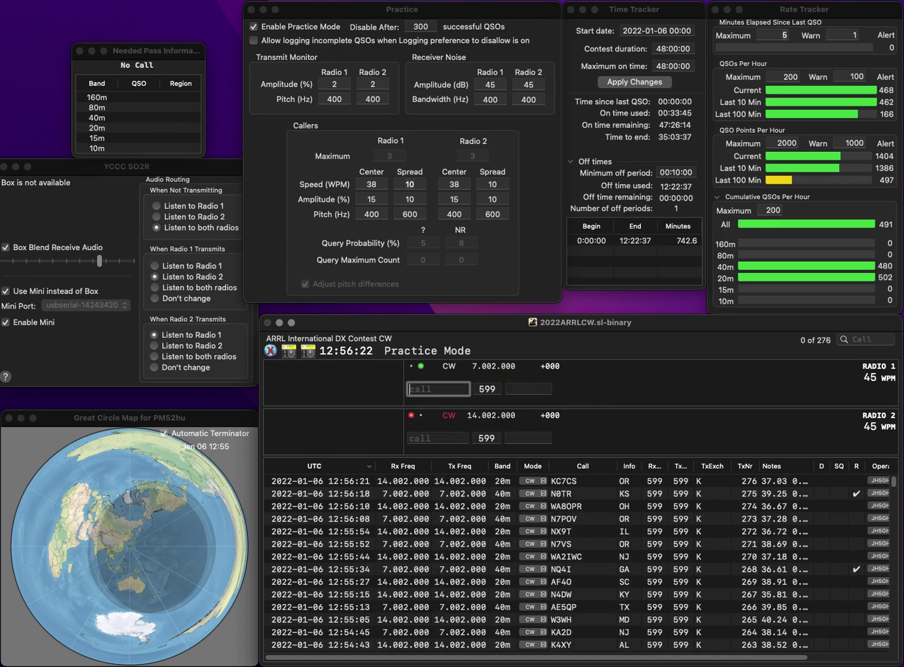
text(K9LOF)
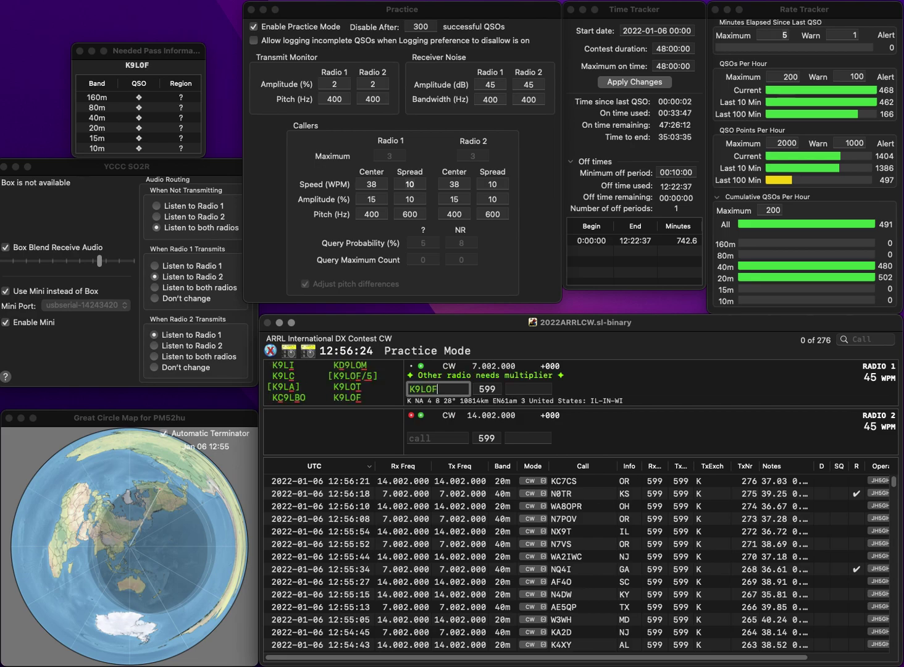
key(Return)
text(KKJOL)
key(Left)
key(Left)
key(Left)
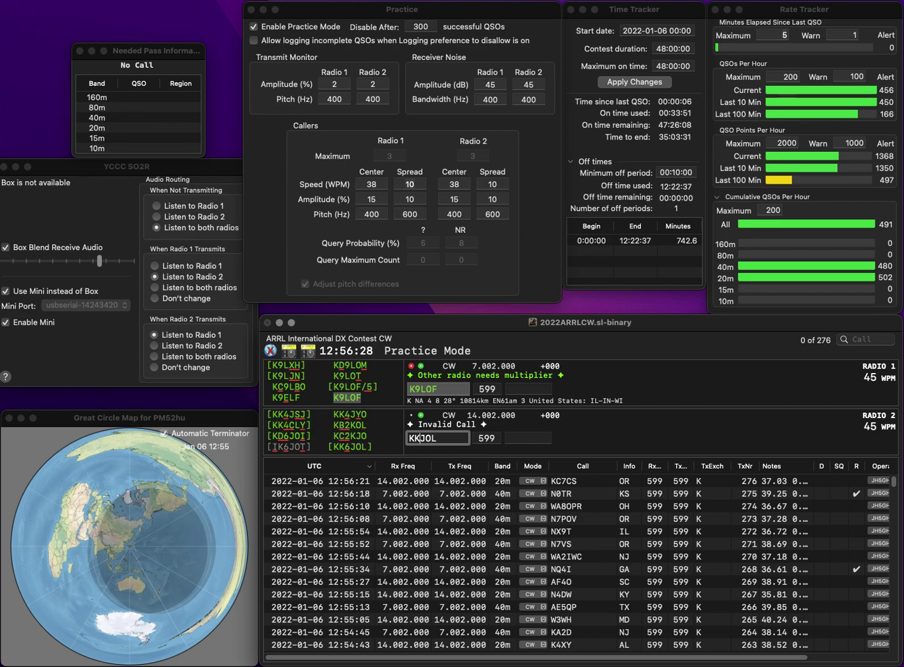
text(6)
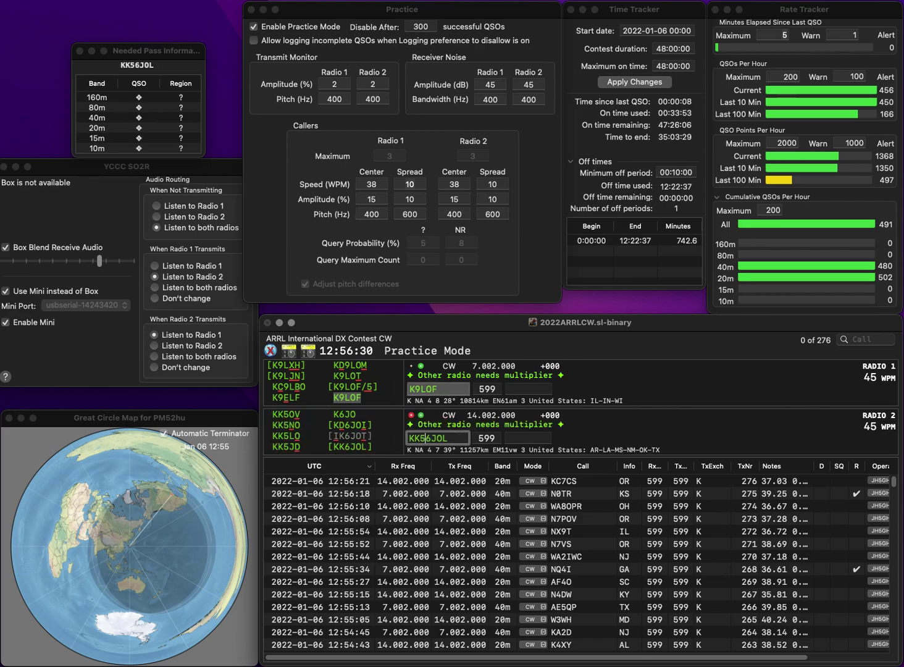
key(Return)
text(IL)
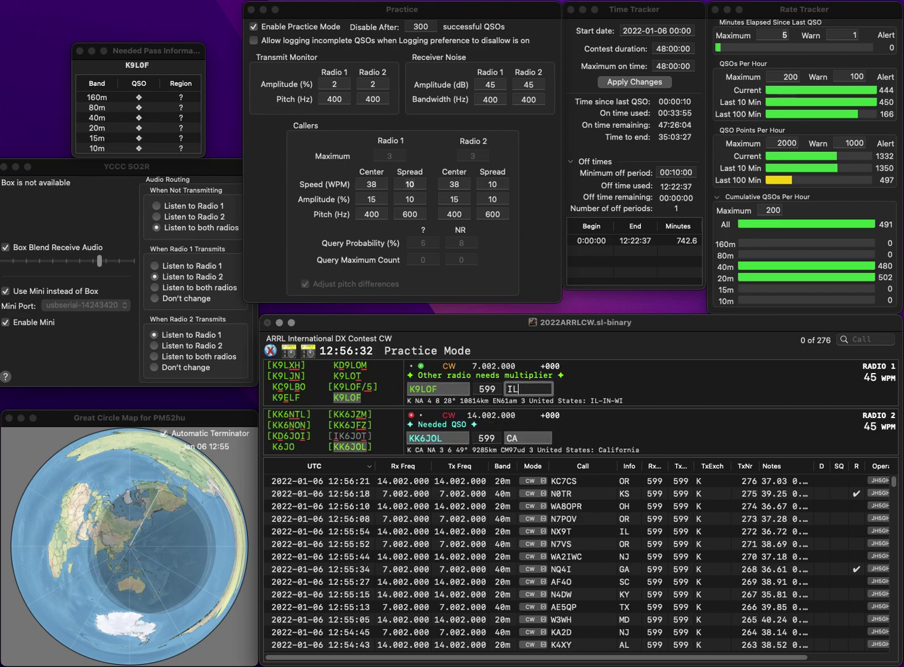
key(Return)
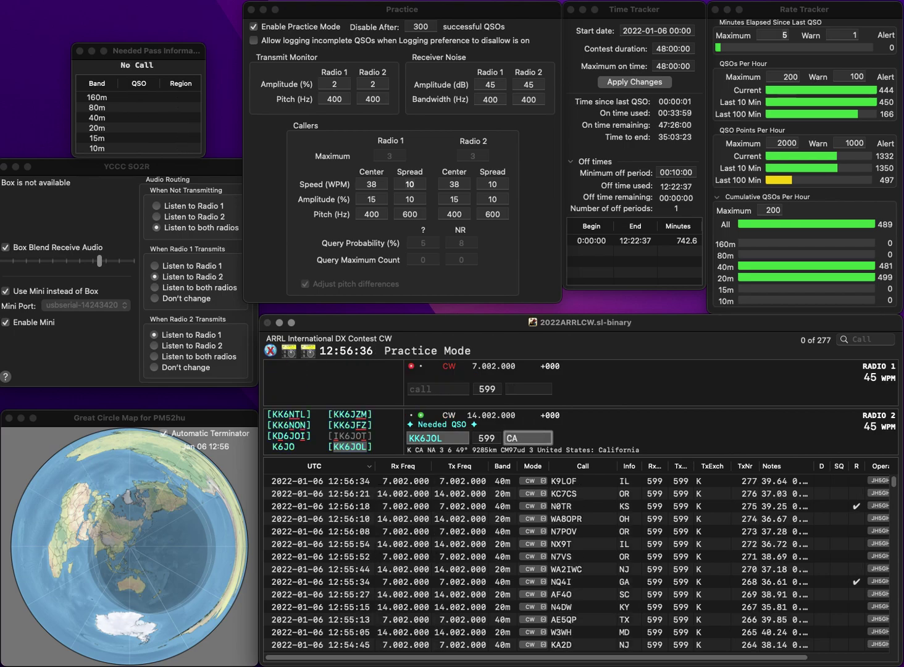
text(6AO)
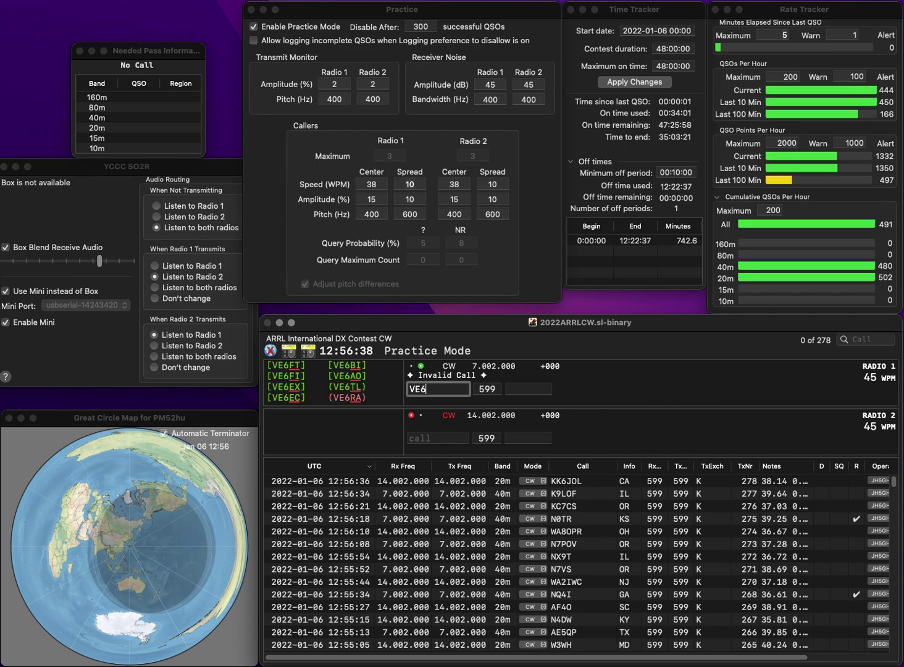
key(Return)
text(K4YJ)
key(Return)
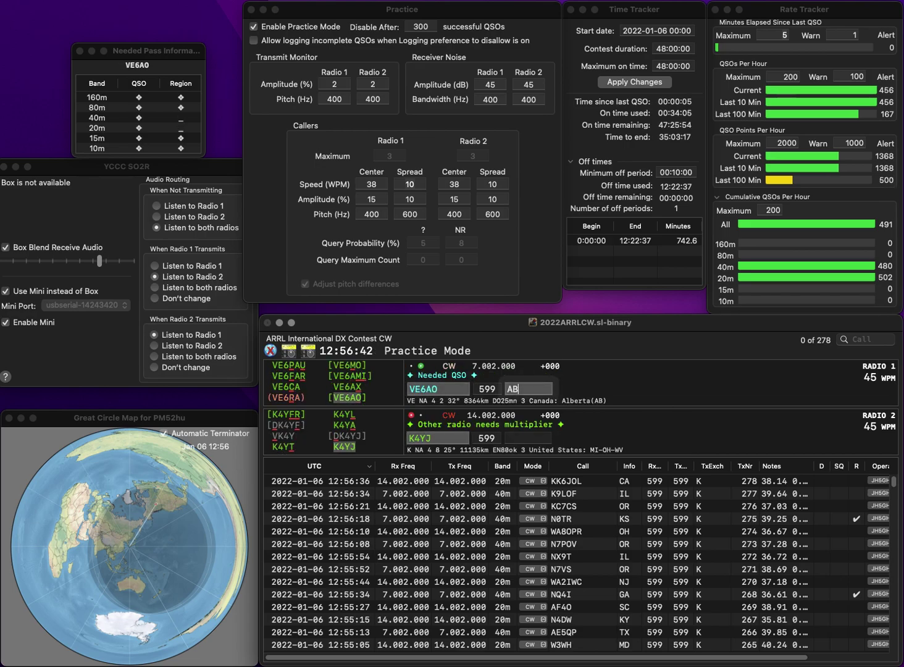
key(Return)
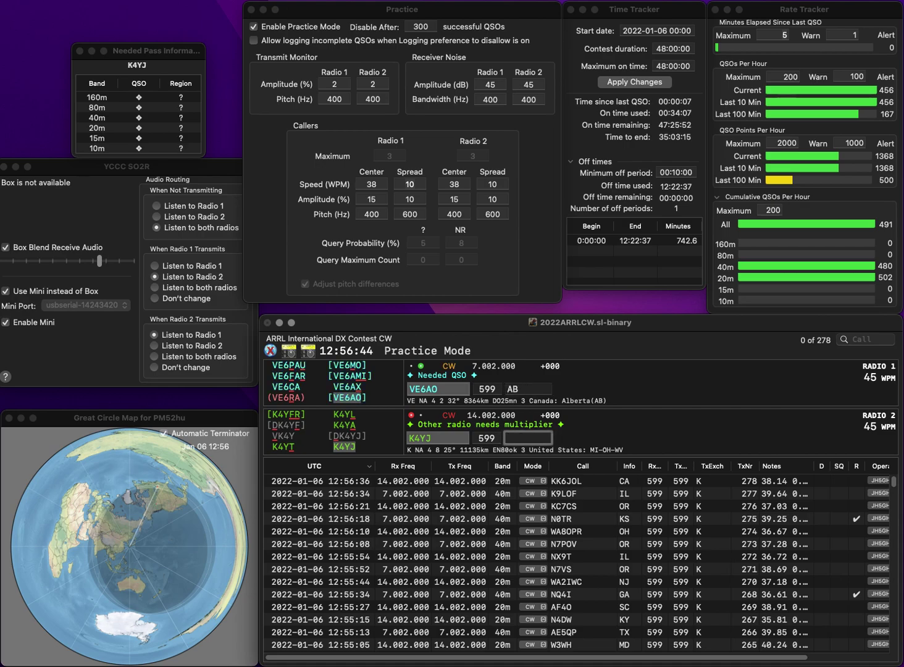
text(MI)
key(Return)
Enter the calls KB7JJG and KV9M, fixing typos in both
text(KBJWG)
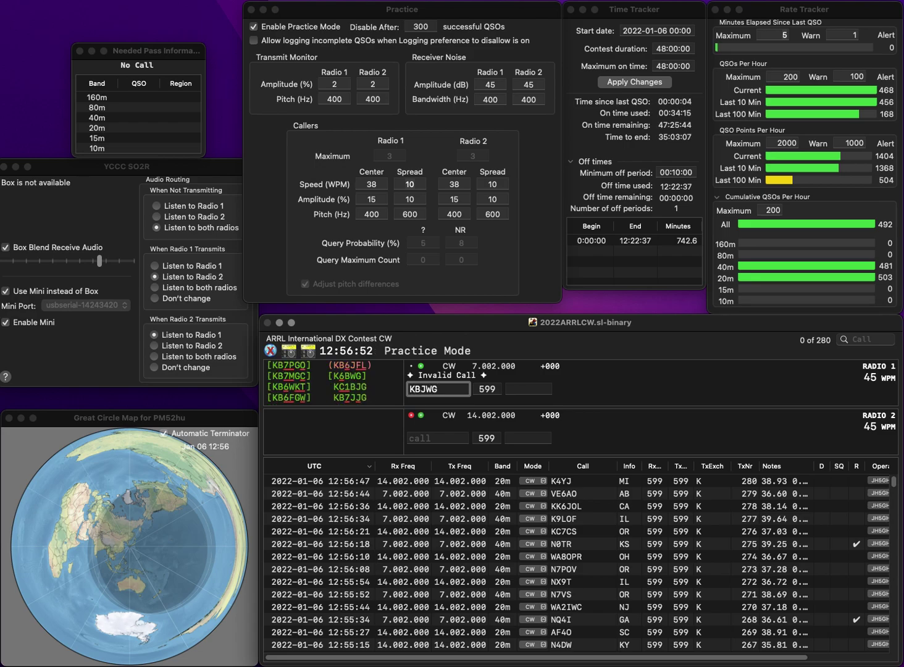
key(Left)
key(Left)
key(Left)
text(7)
key(Return)
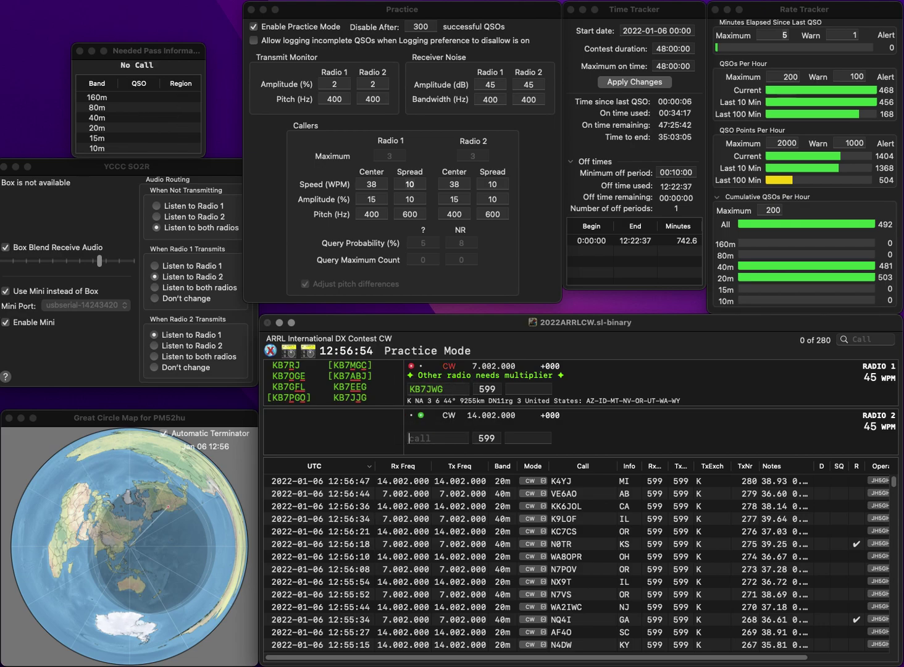
text(K49)
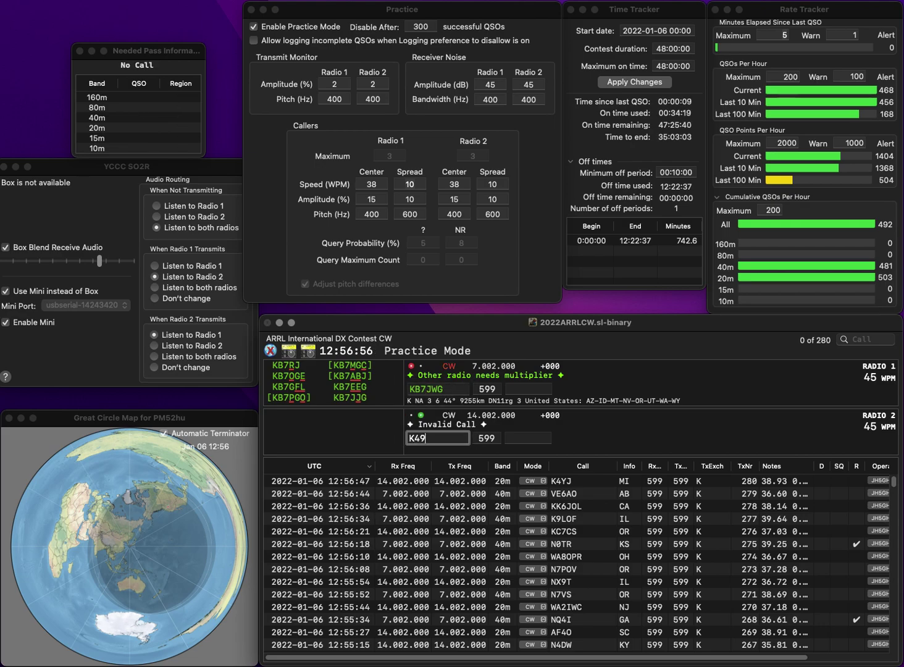
key(BackSpace)
text(V90)
key(BackSpace)
text(M)
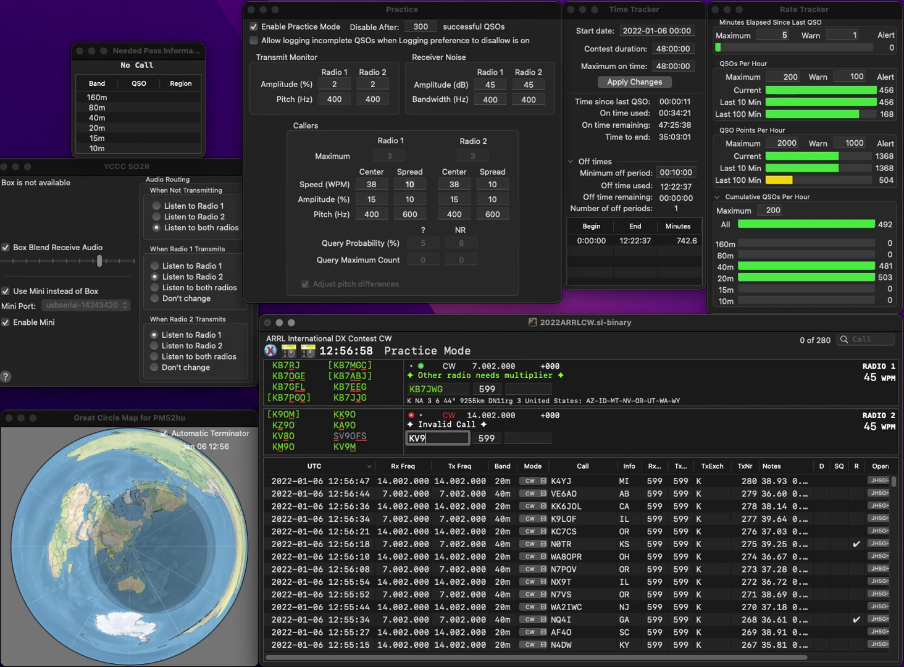
key(Return)
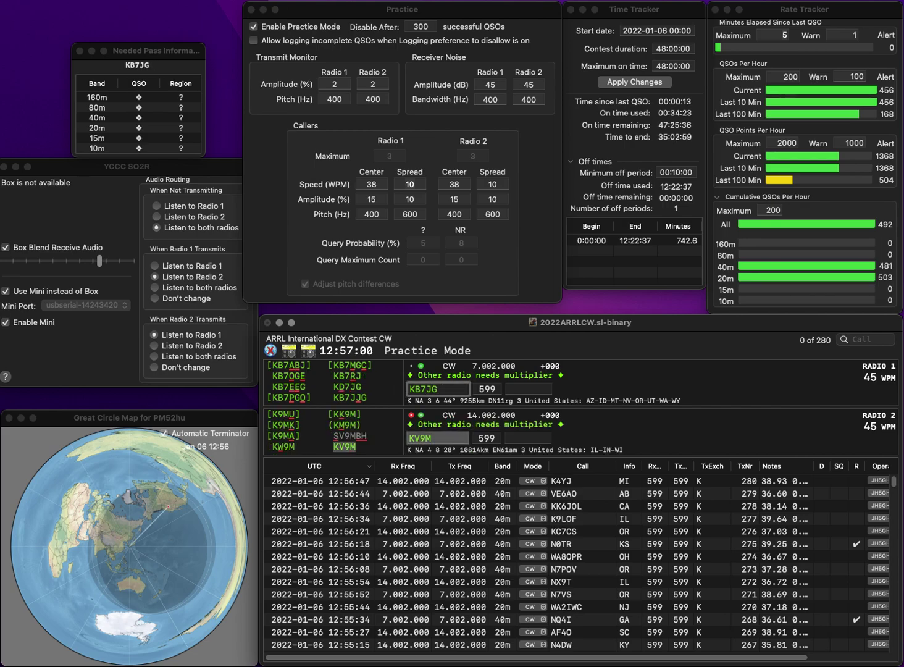
key(Return)
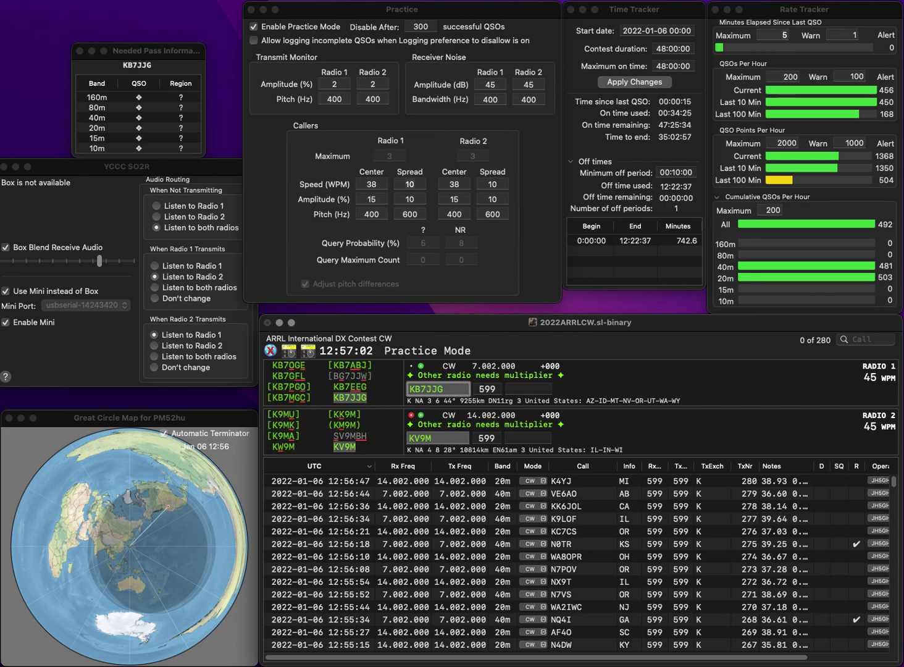
key(Return)
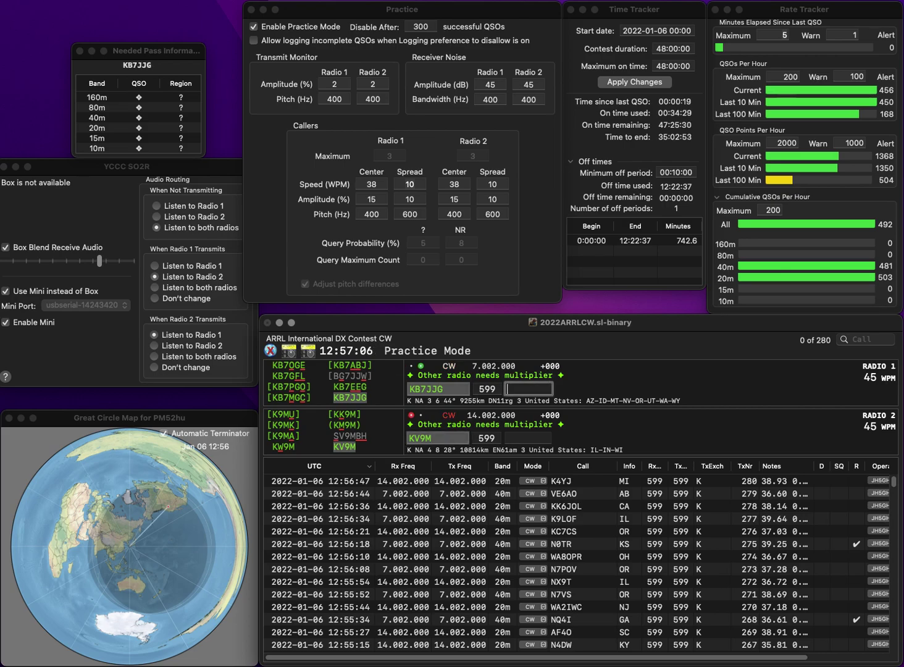
text(ID)
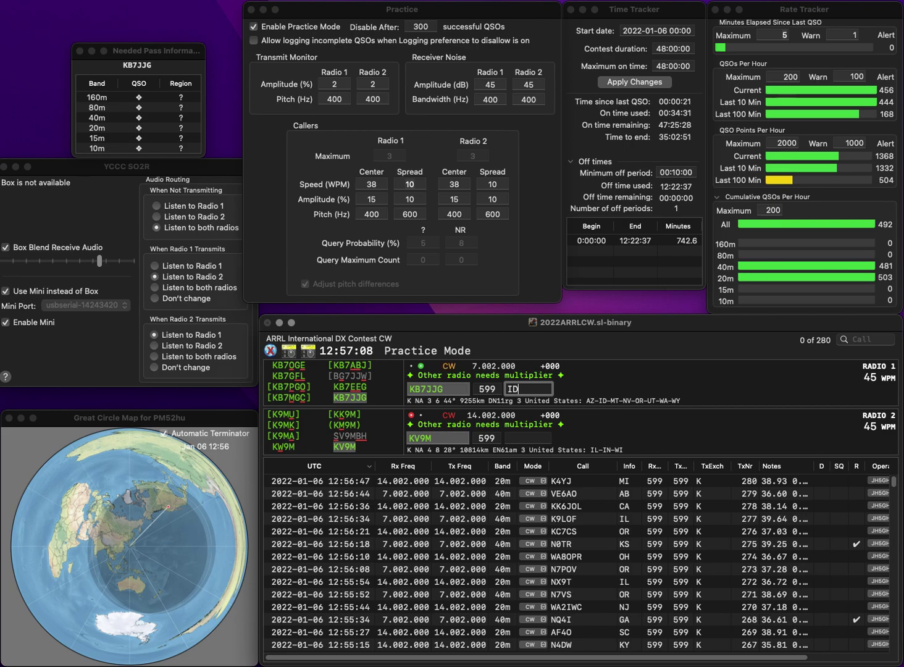
key(Return)
key(Return)
text(IN)
key(Return)
text(WB2JUF)
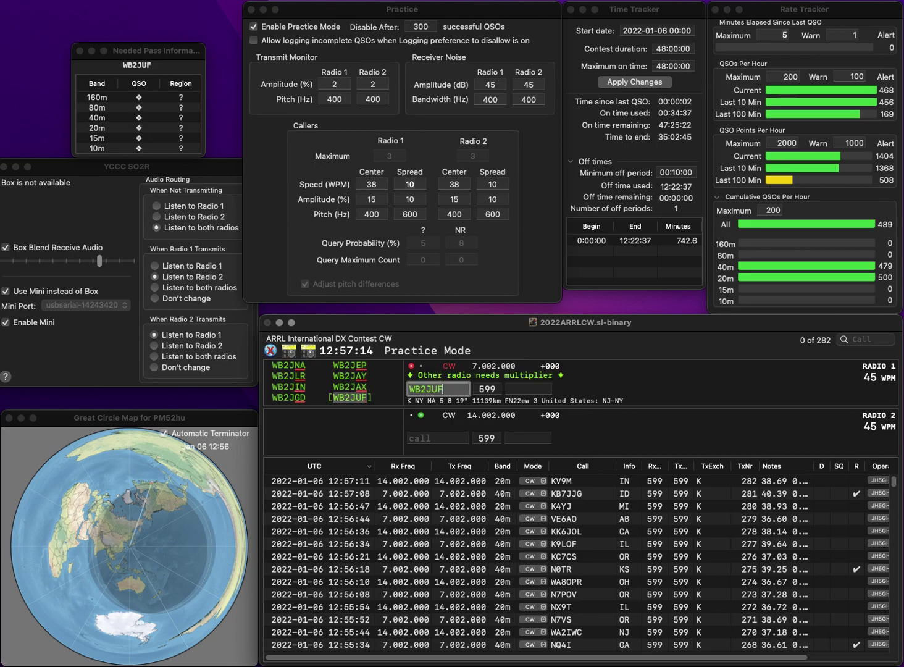
key(Return)
text(8J)
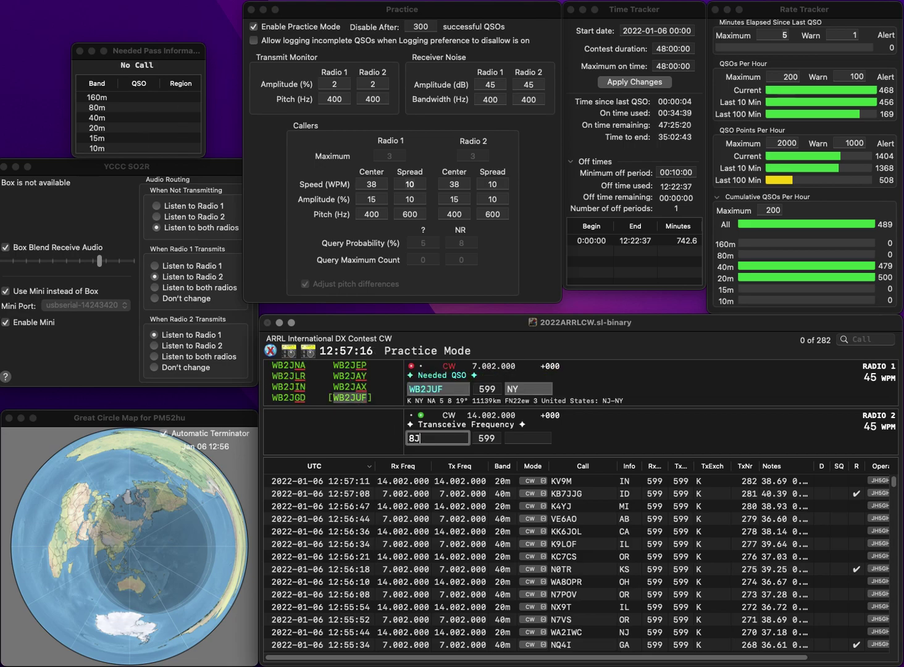
text(F)
key(Return)
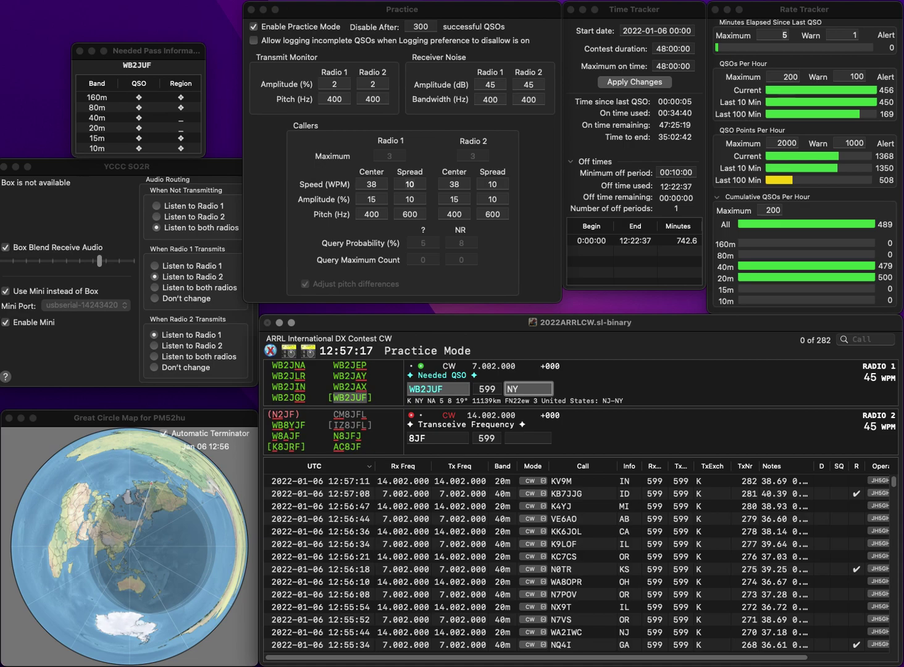
key(Tab)
key(Tab)
key(Return)
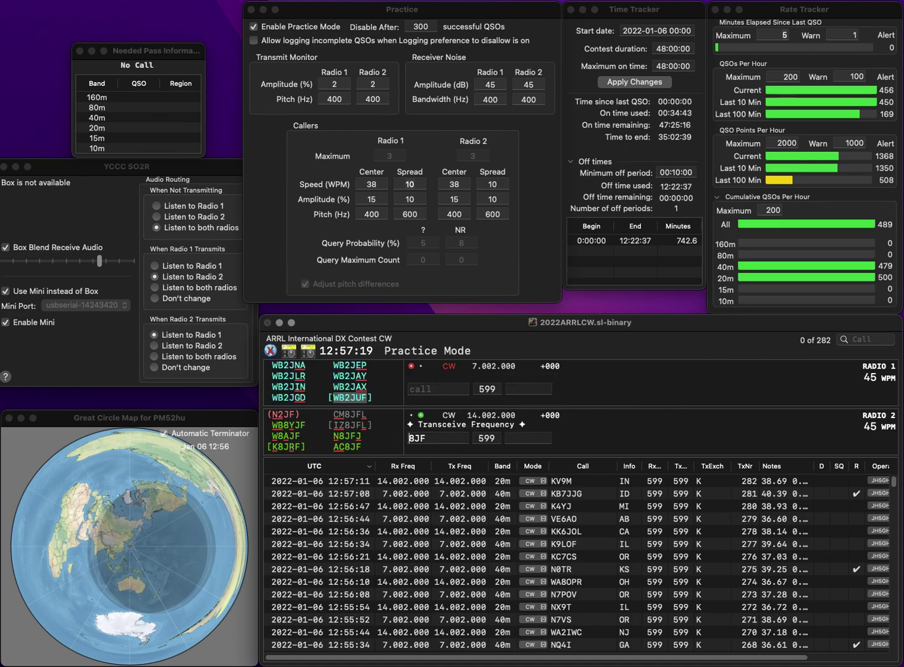
text(AC)
key(Return)
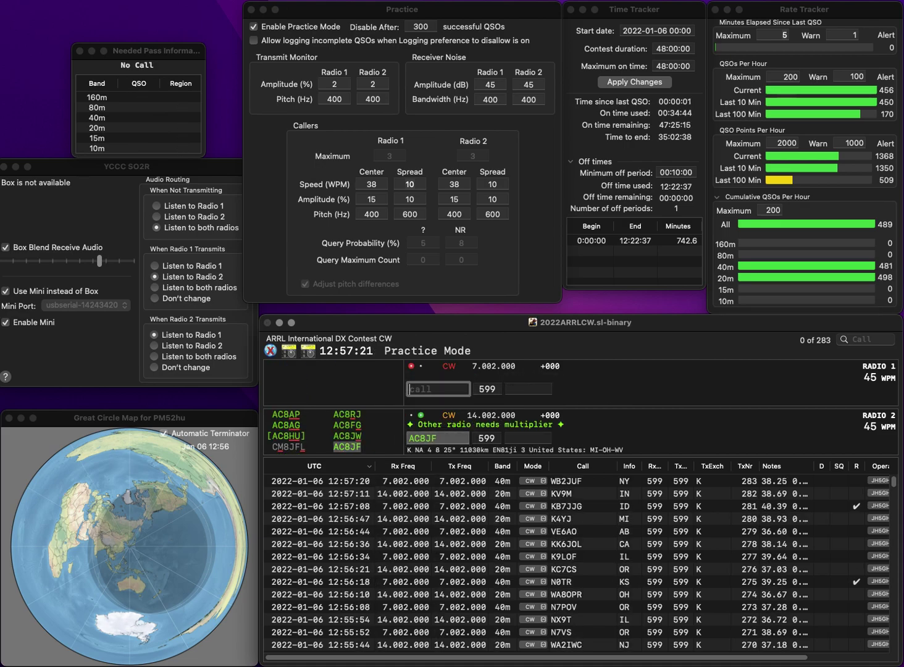
Send WO4E, then log AC8JF with WV and WO4E with AL
text(WO4E)
key(Return)
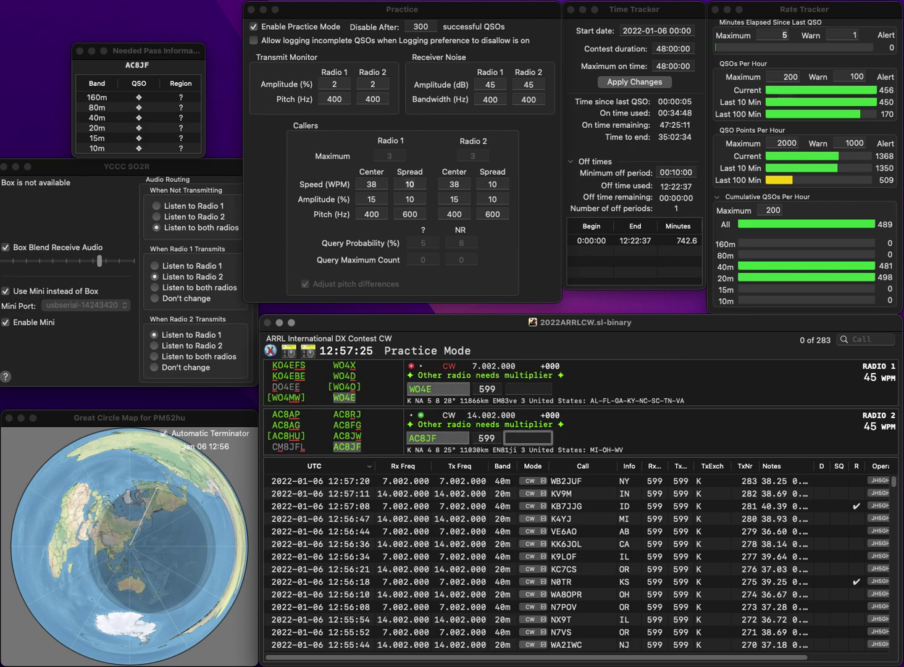
text(WVI)
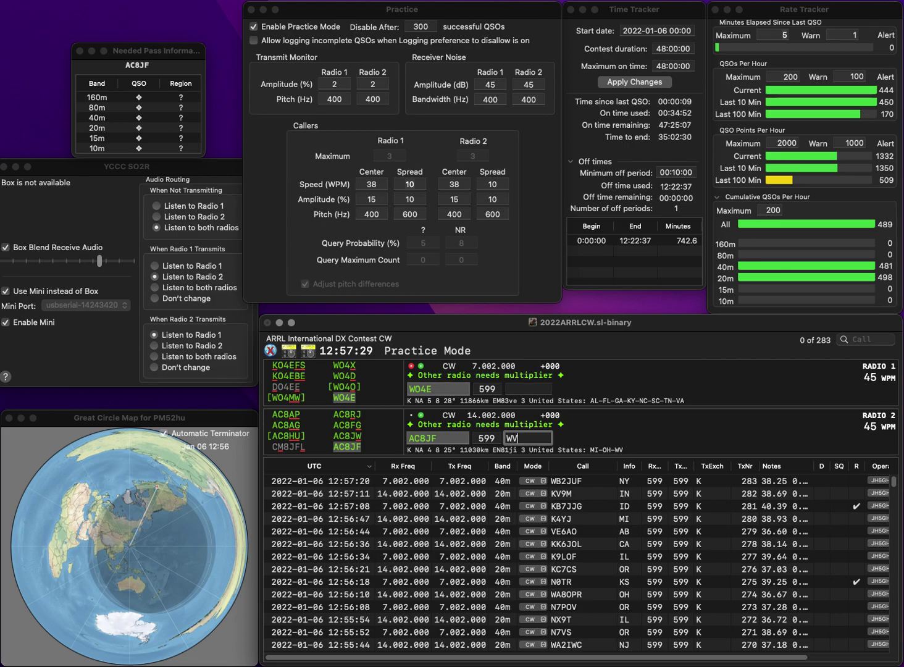
key(Return)
text(AL)
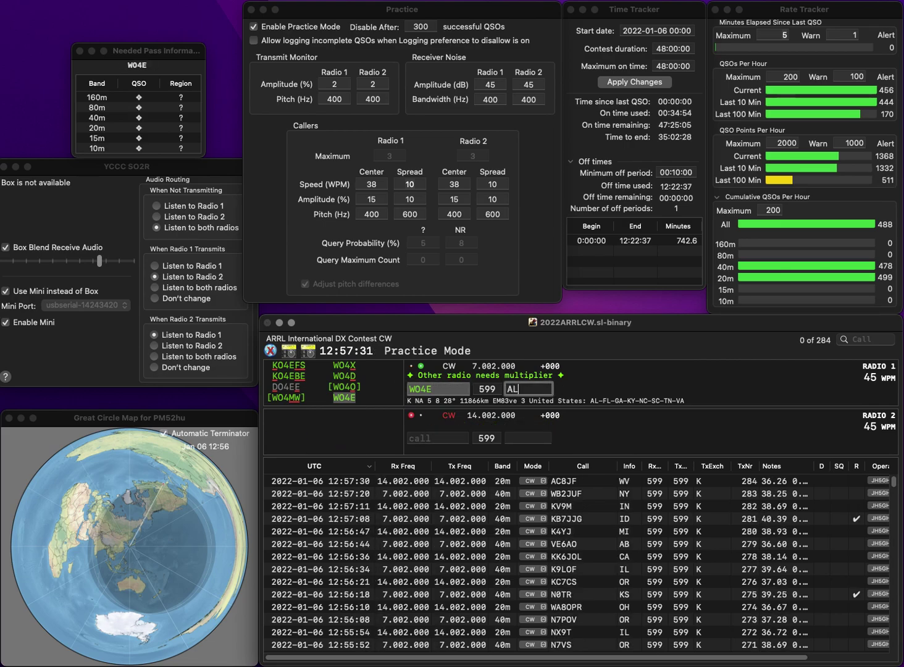
key(Return)
Send W5AJO on Radio 2 and the corrected KY4KD on Radio 1
text(W)
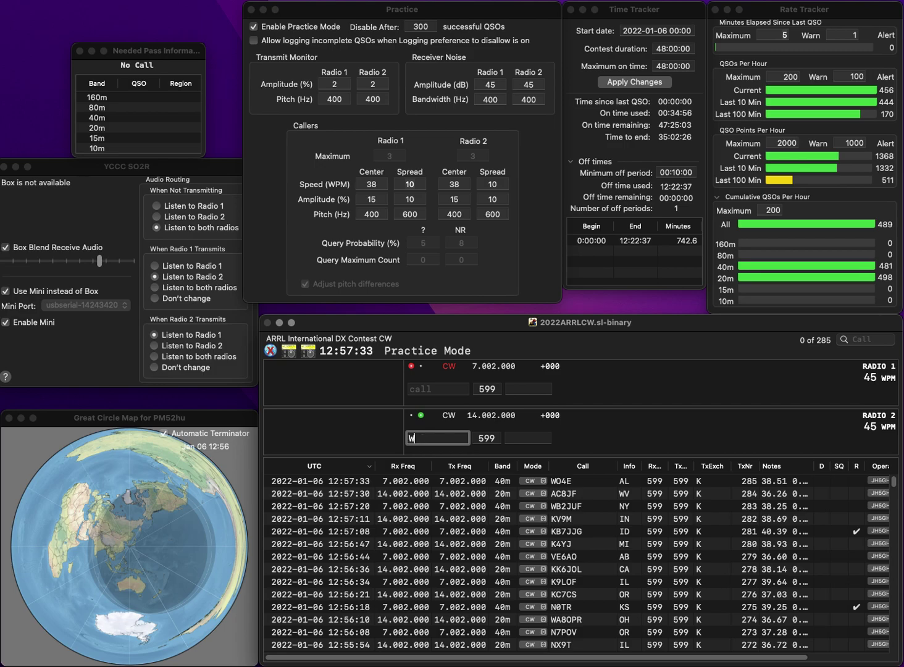
text(5AJO)
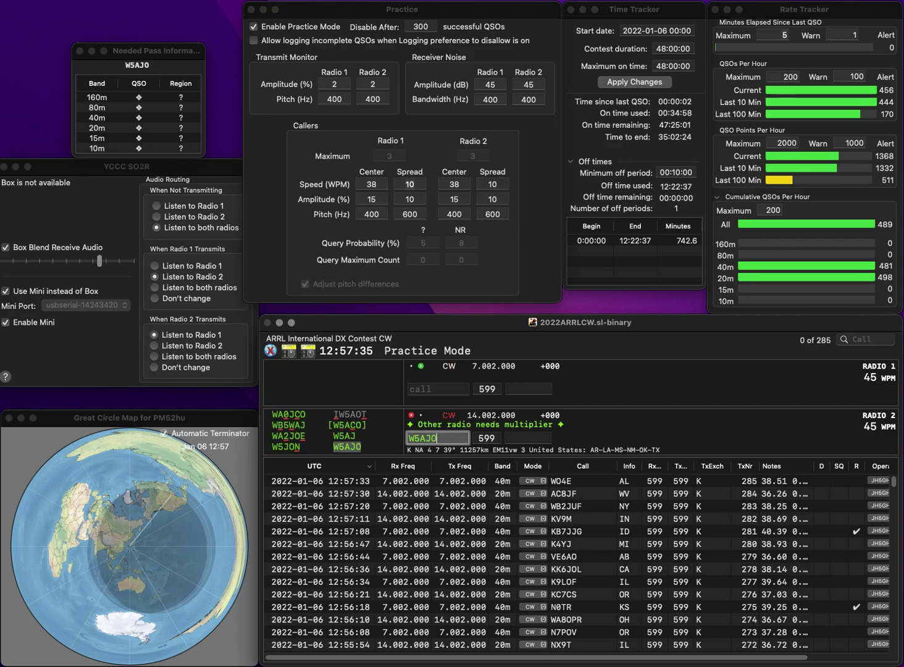
key(Return)
text(K)
text(CKD)
key(Left)
key(Left)
key(BackSpace)
text(Y4)
key(Return)
Log W5AJO with exchange AR and KY4KD with exchange AL
key(Tab)
key(space)
text(AR)
key(Return)
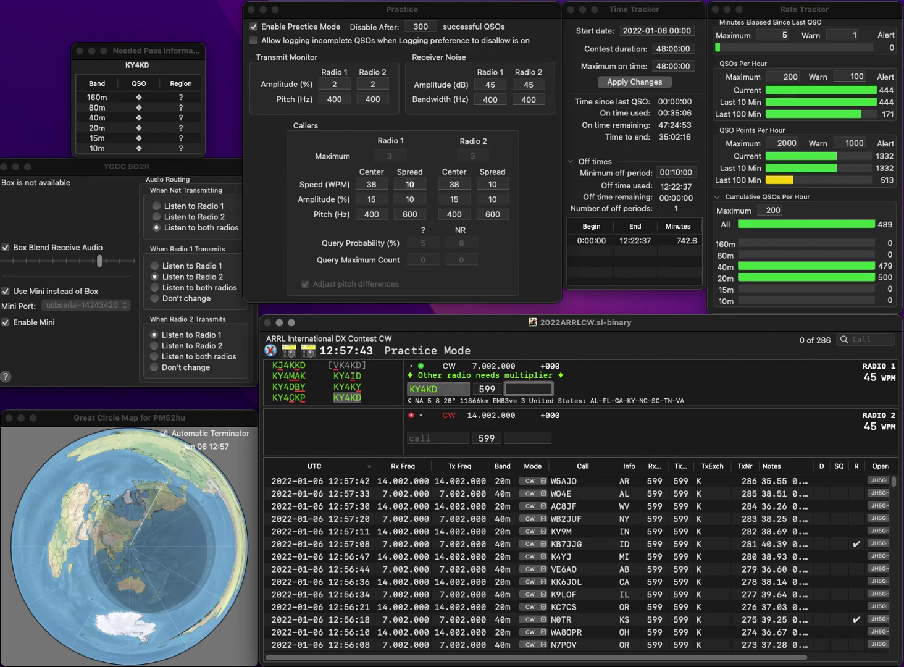
text(AL)
key(Return)
Send the corrected AF7O and WB9TJD calls and log WB9TJD with WI
text(WB9TJ)
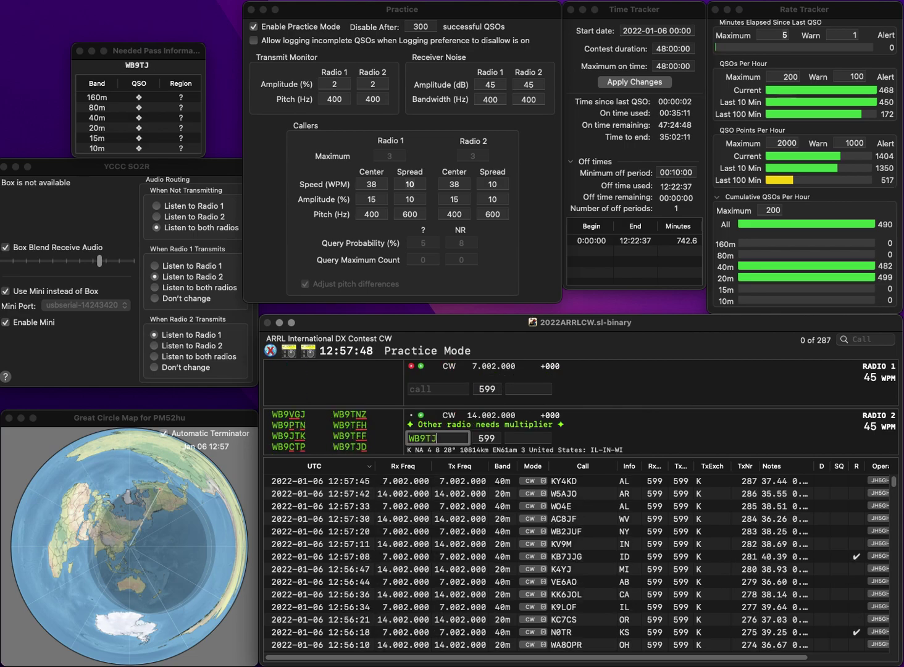
key(BackSpace)
key(Return)
text(F7O)
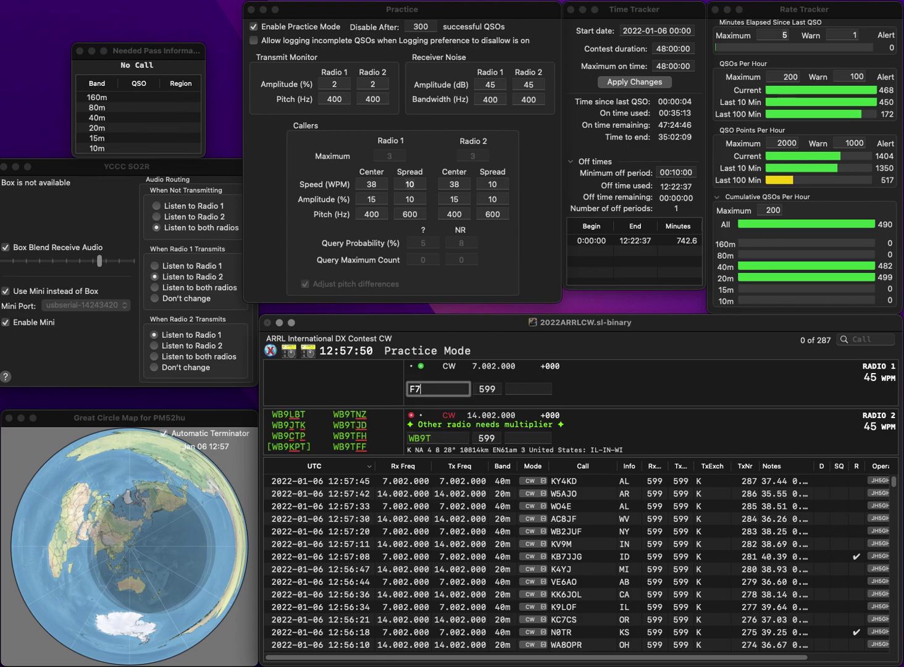
key(Home)
text(A)
key(Return)
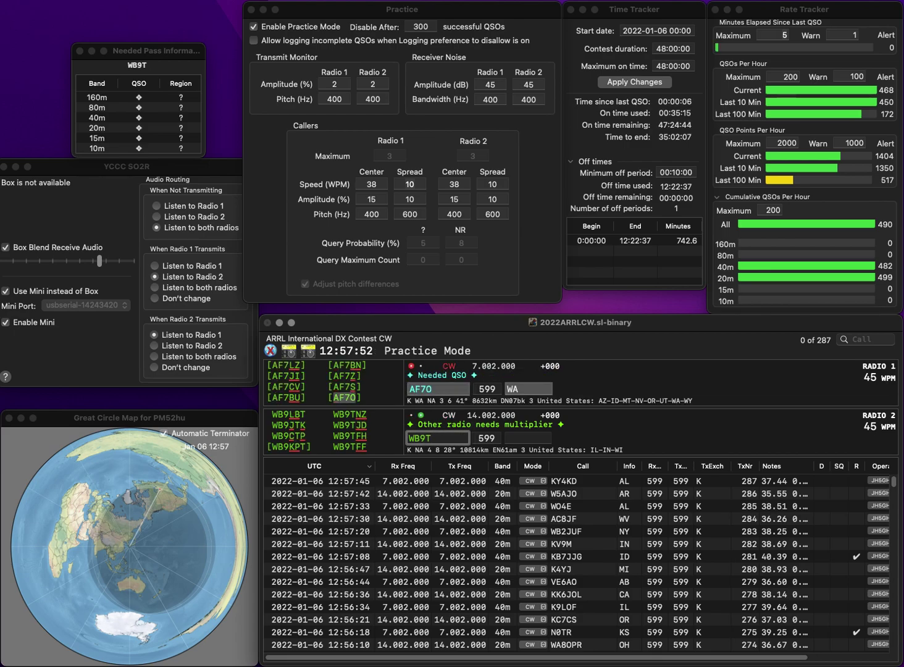
text(JD)
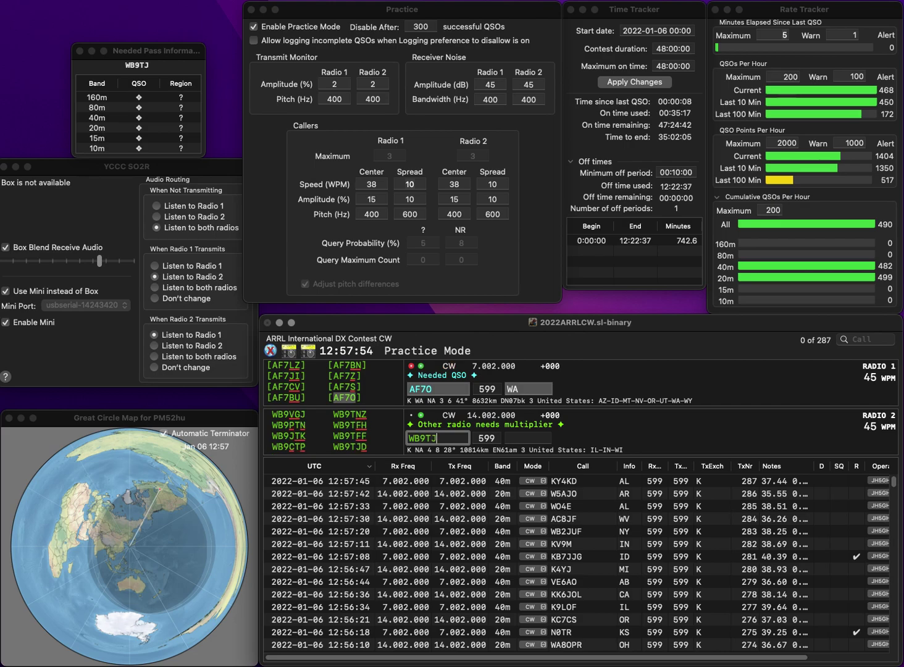
key(Return)
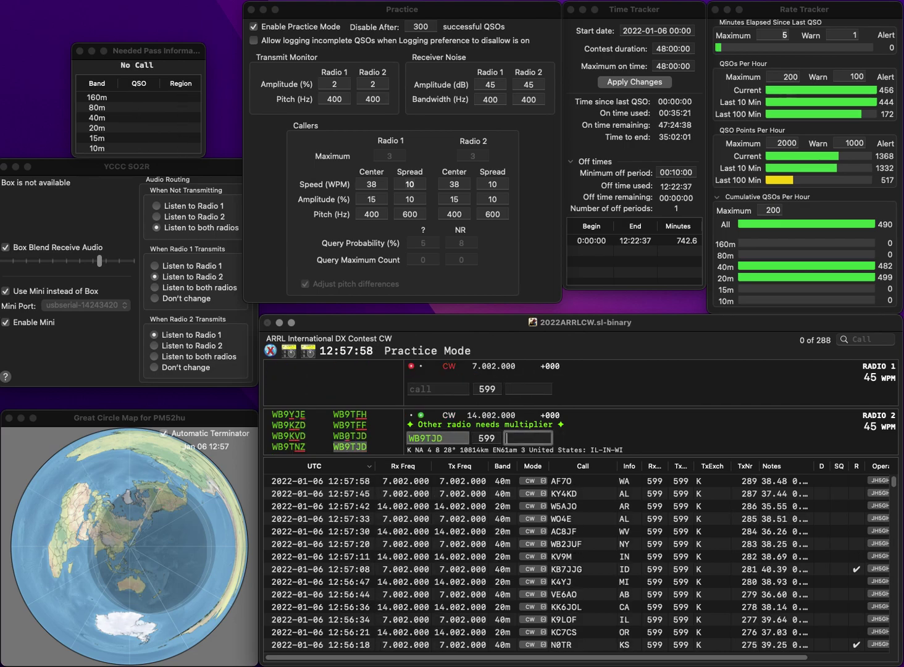
text(WI)
key(Return)
text(N5)
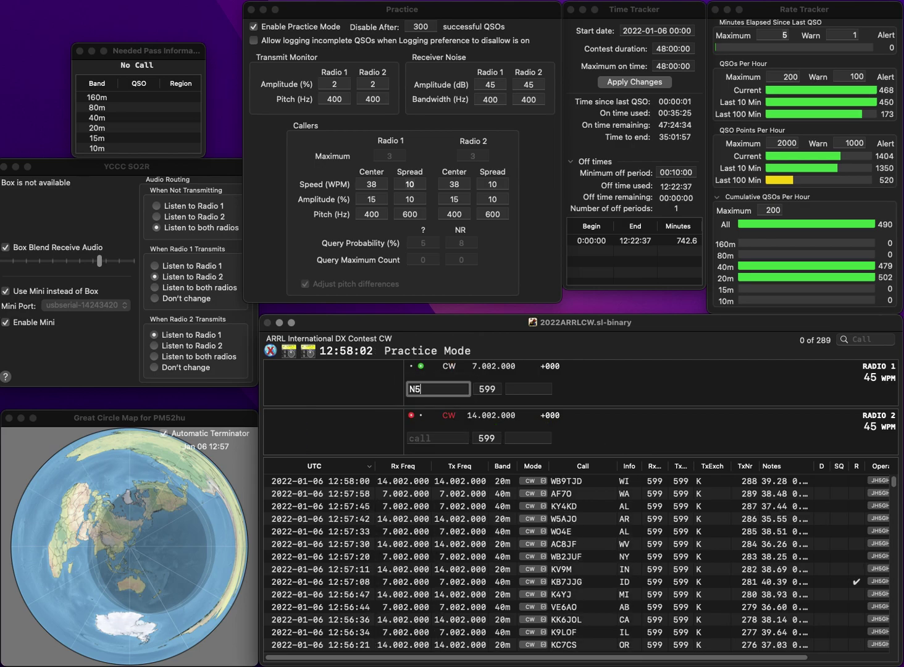
text(KK)
key(Return)
text(W4REM)
key(Return)
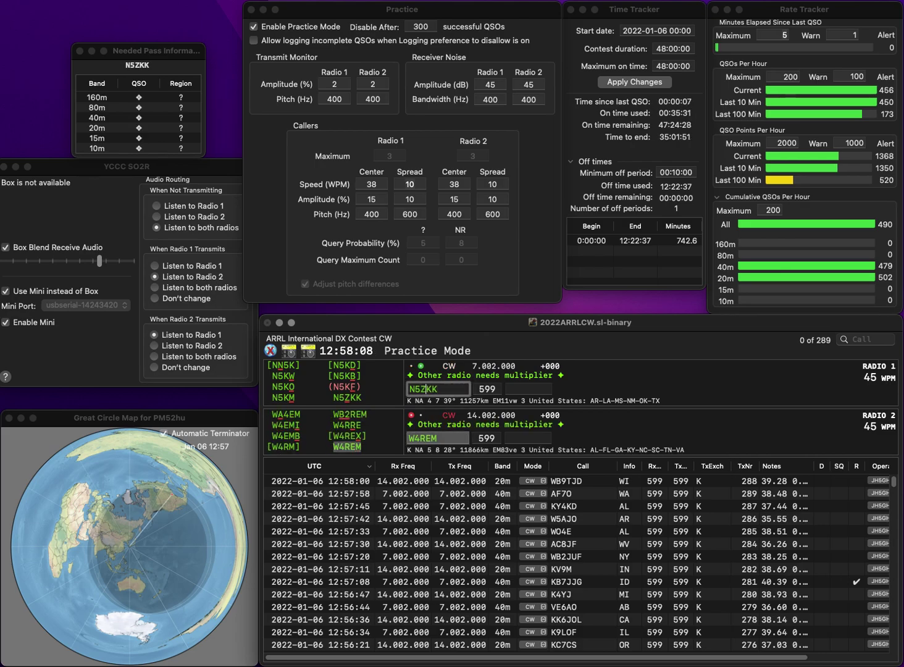
text(Z)
key(Return)
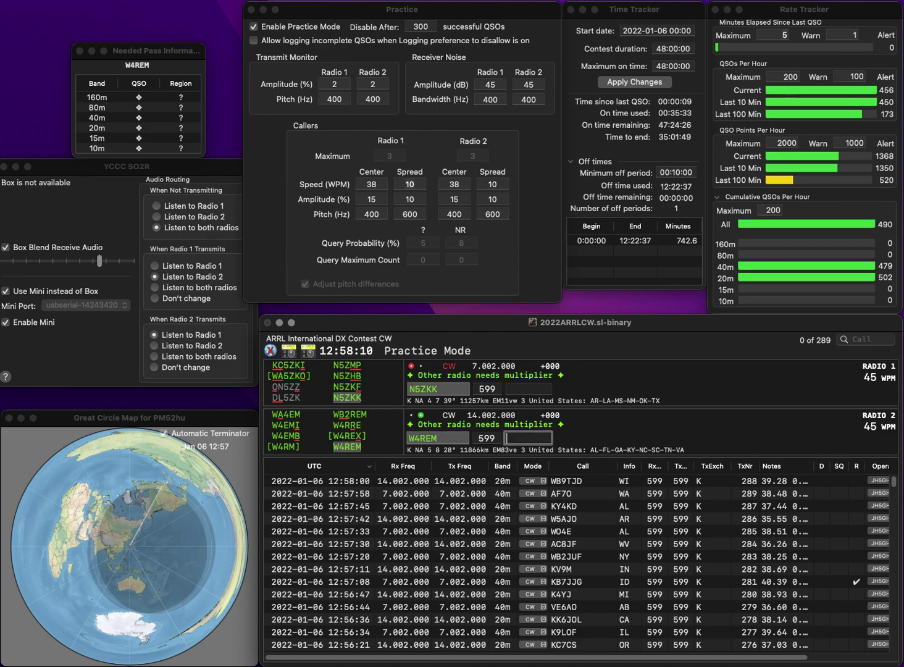
key(Return)
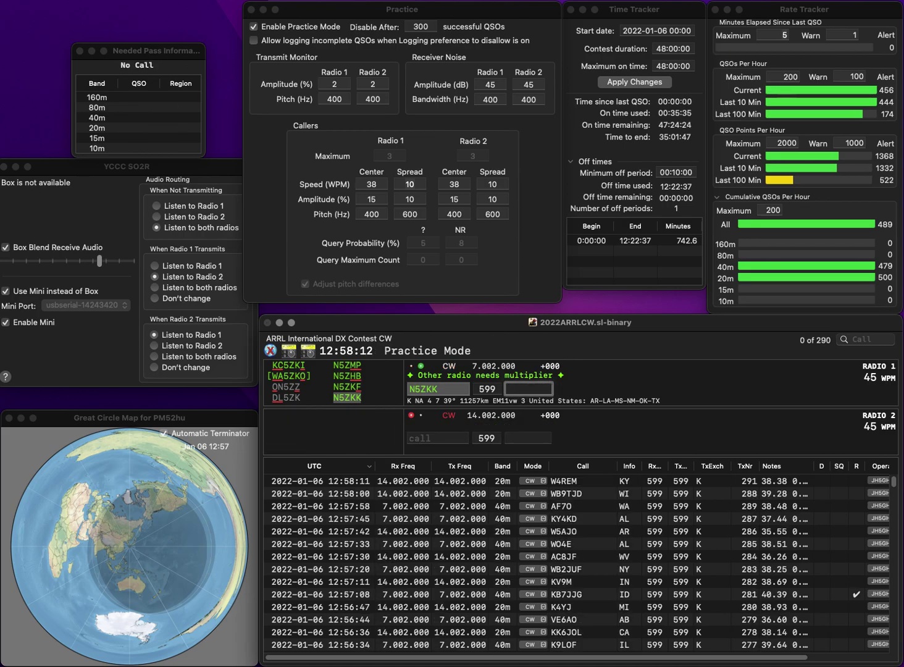
Log N5ZKK (AR), VE3EPS (ON) and K9ARF (IN)
text(AR)
key(Return)
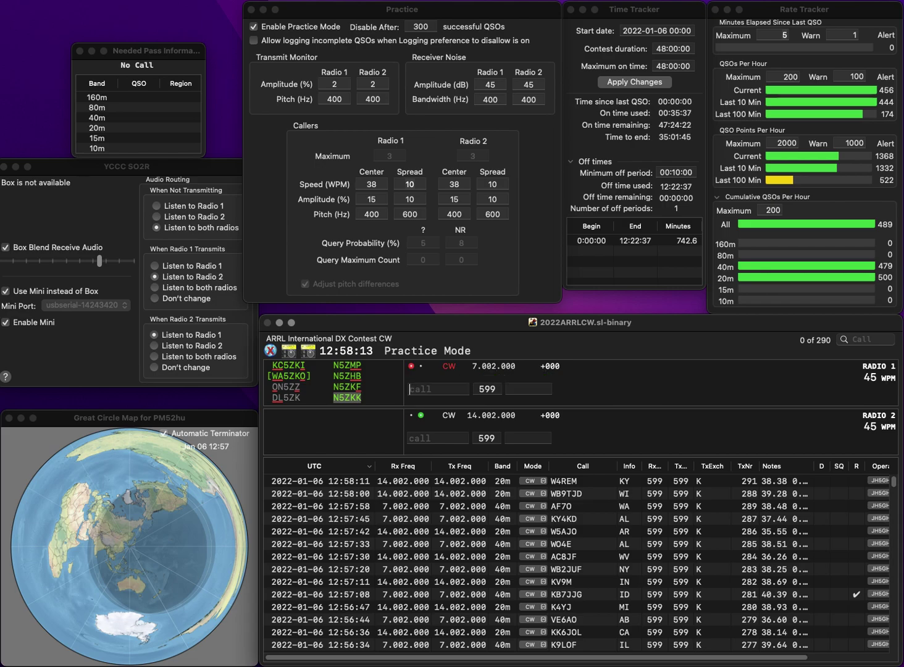
text(VE3EPS)
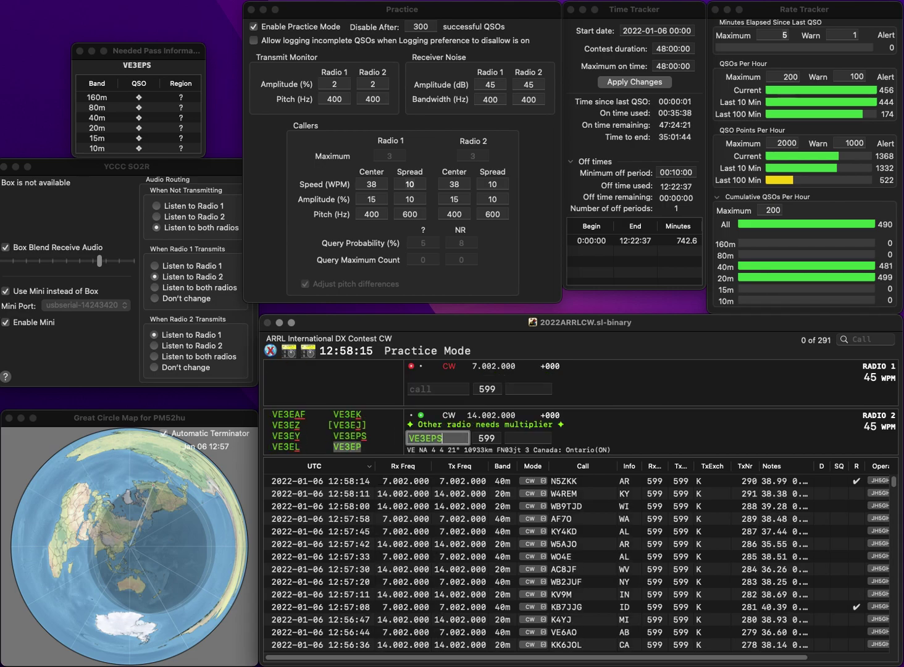
key(Return)
text(K)
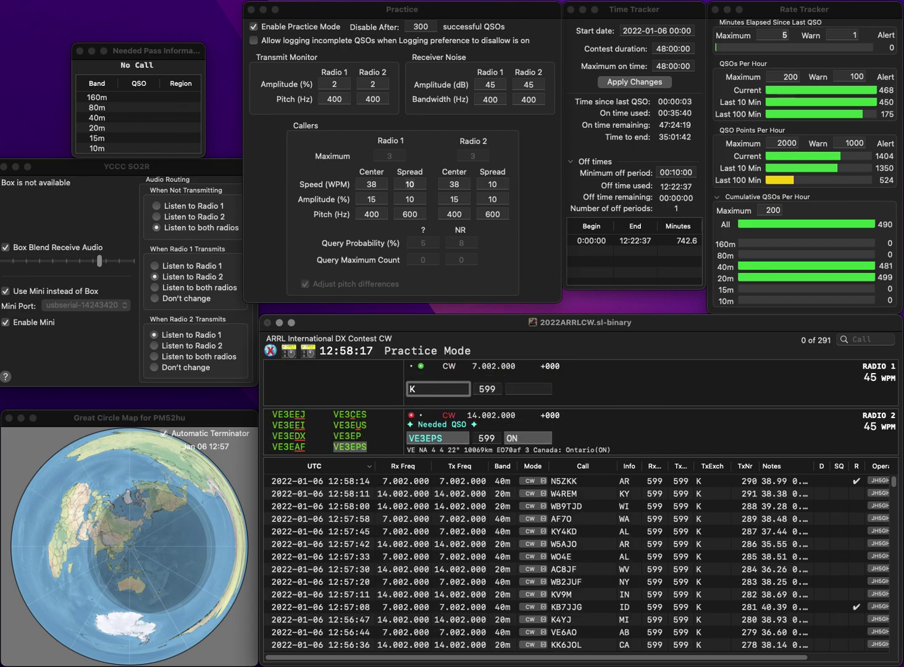
text(9ARF)
key(Return)
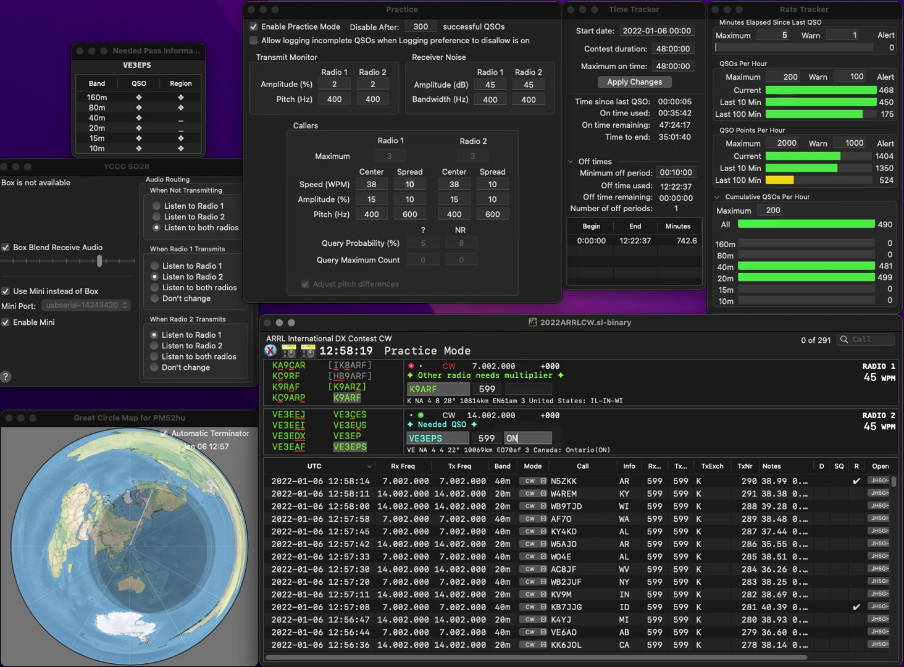
key(Return)
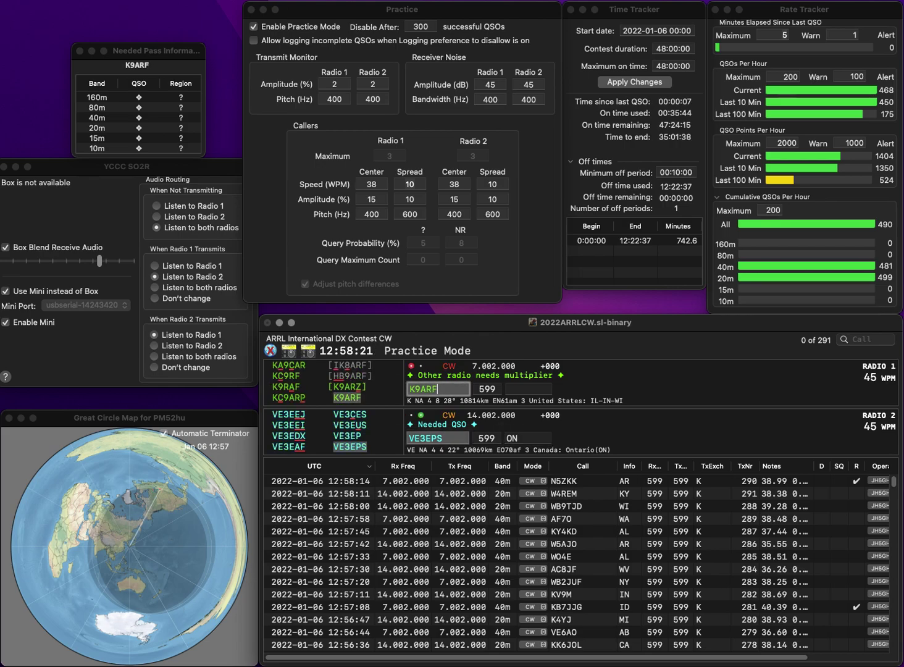
key(Return)
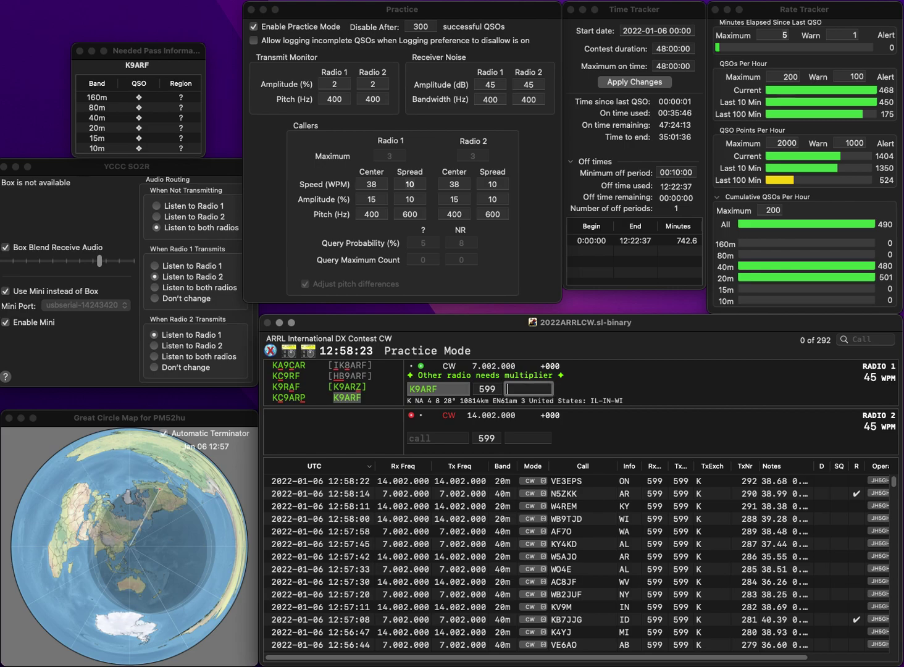
text(IN)
key(Return)
text(EY)
key(Left)
key(Left)
text(W4)
key(Return)
text(A1JMP)
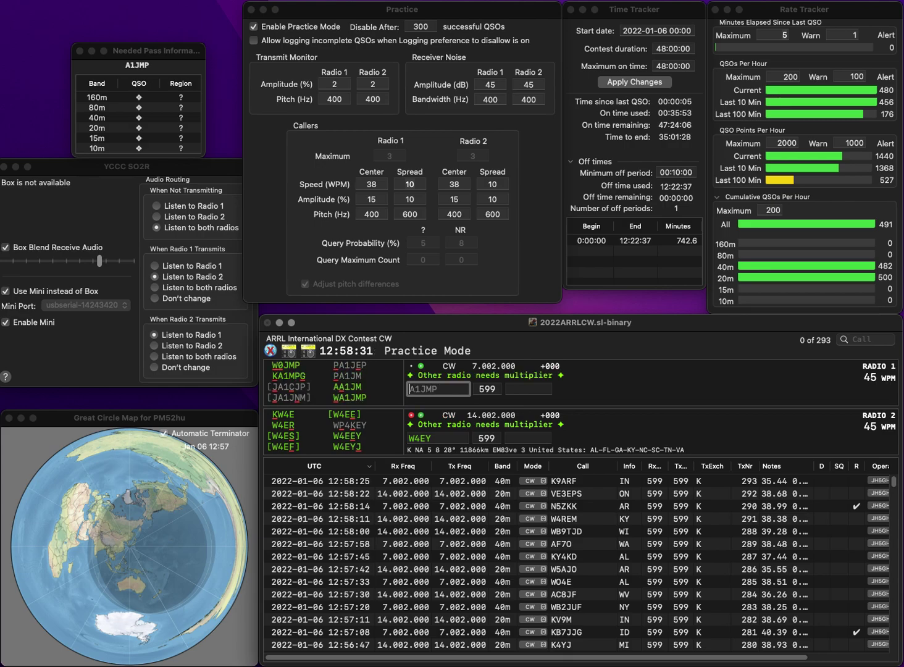
key(Home)
text(W)
key(Return)
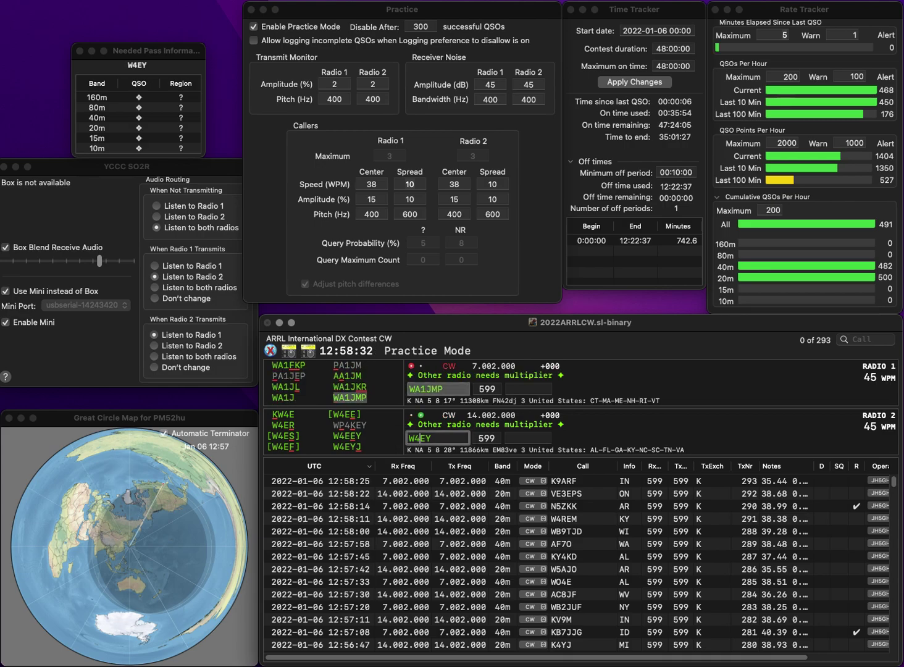
key(BackSpace)
text(5)
key(BackSpace)
text(EI)
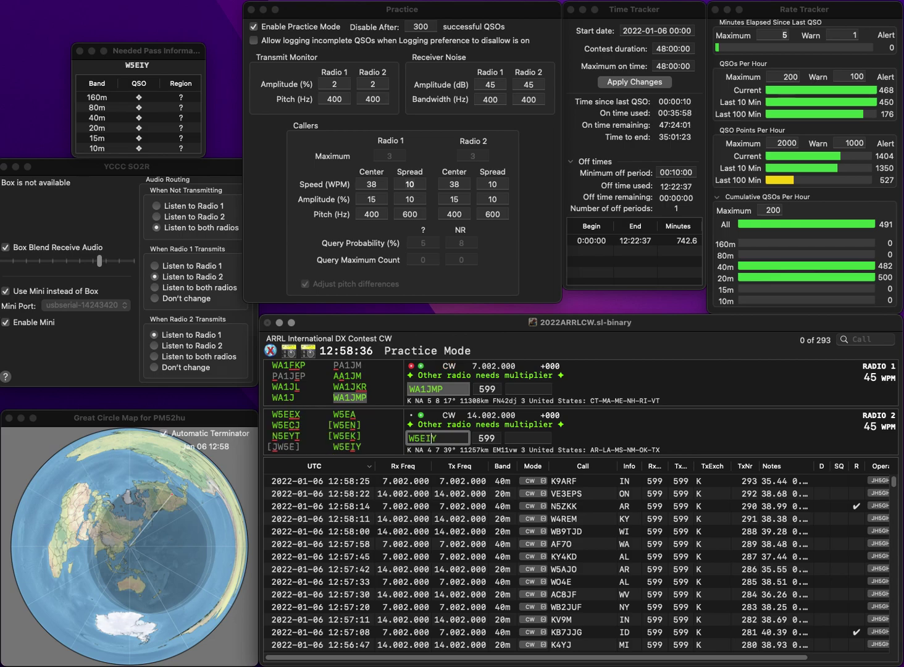
key(Return)
text(M)
key(Tab)
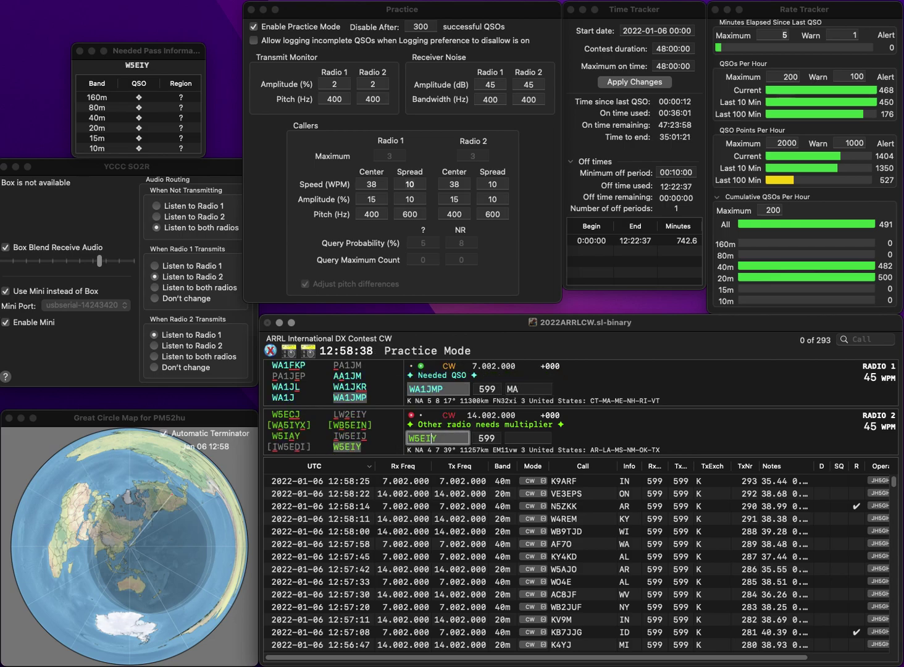
key(space)
key(Return)
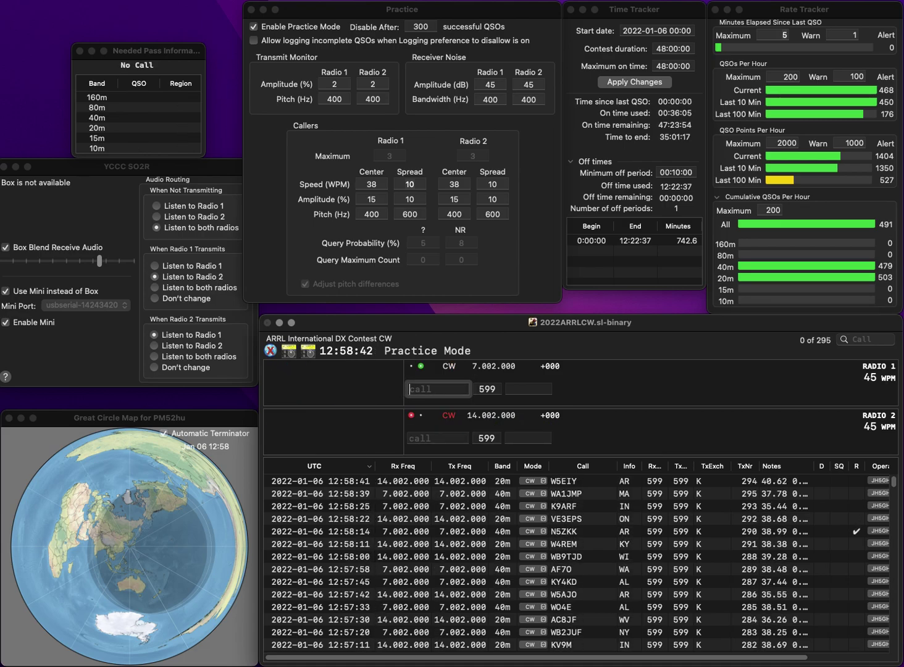
Correct Radio 1's call from W6LZA to WB6LZA
text(W6)
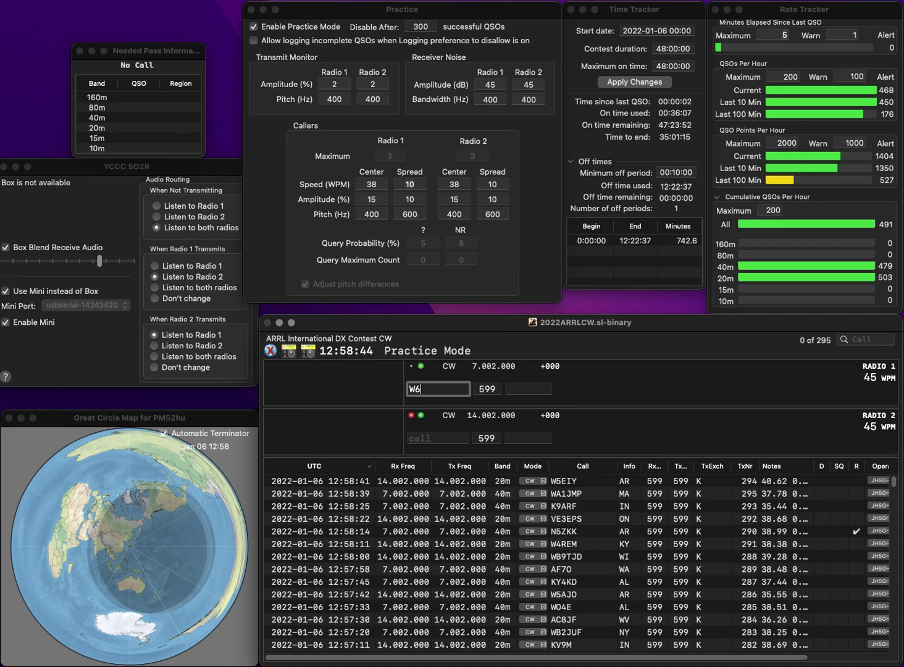
text(LZA)
key(ctrl+a)
key(ctrl+d)
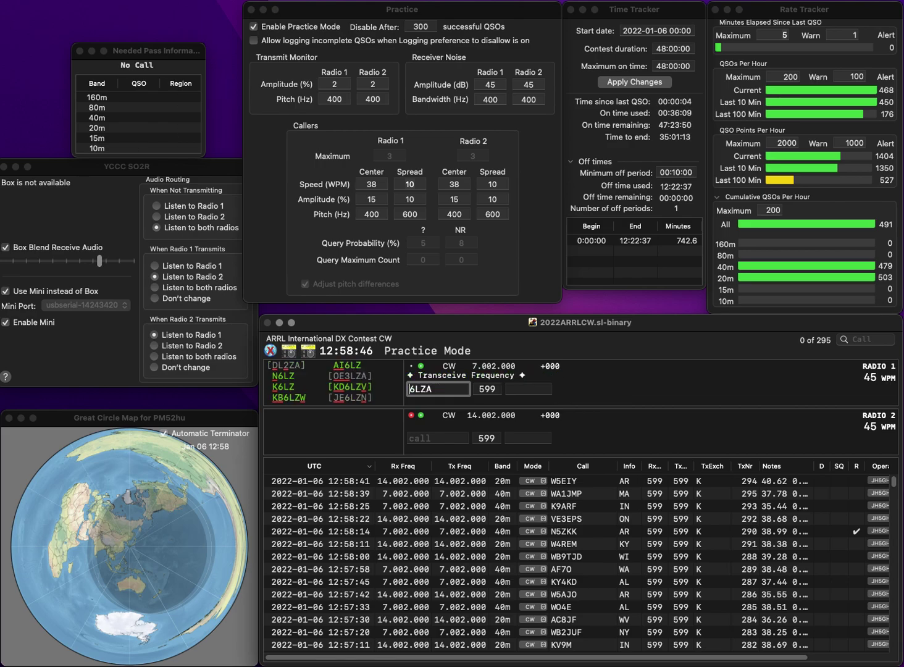
text(WAB)
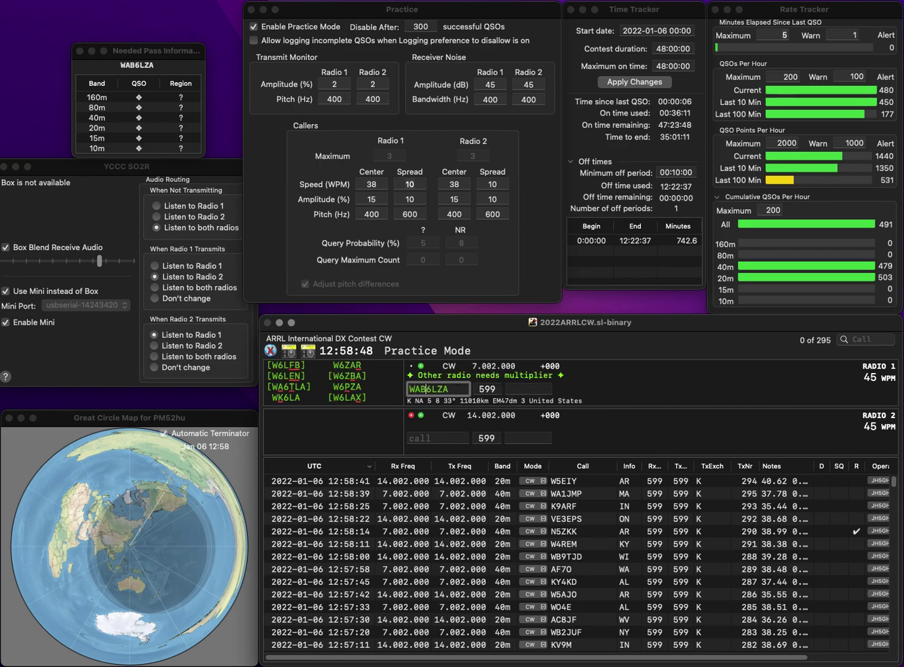
key(Return)
key(Up)
key(Left)
key(BackSpace)
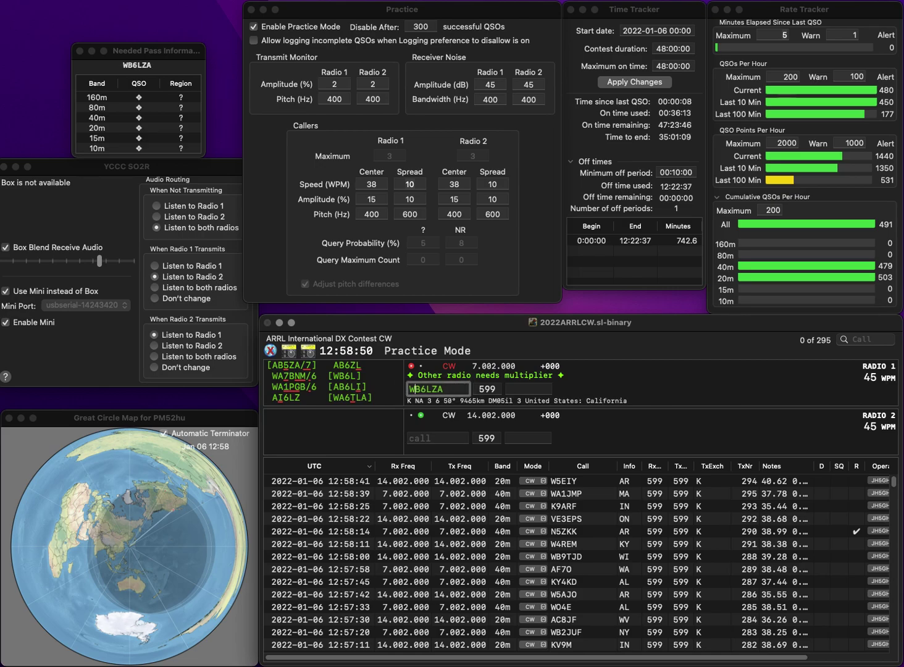
key(Return)
text(KN)
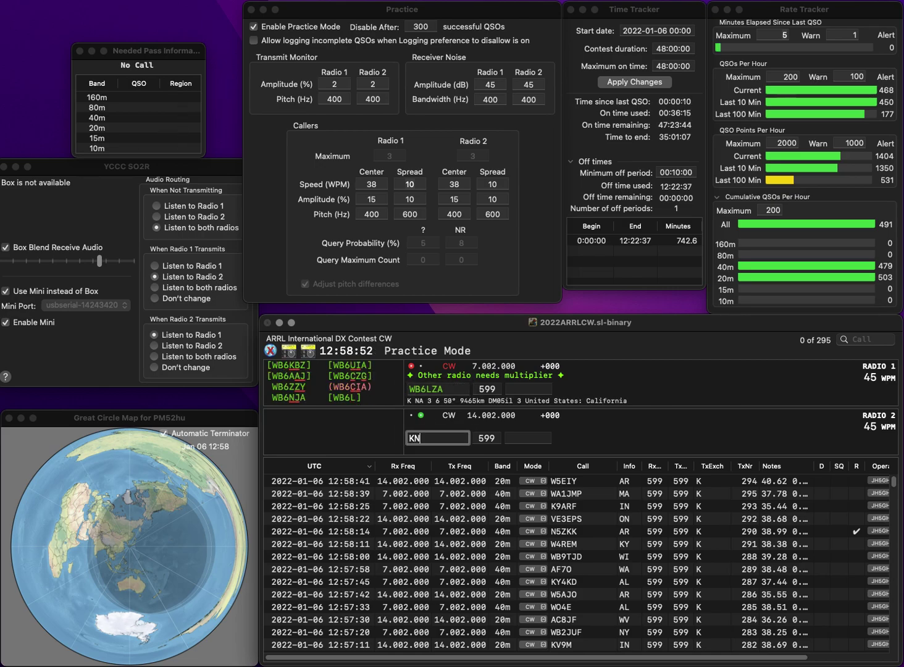
text(Q1KNQ)
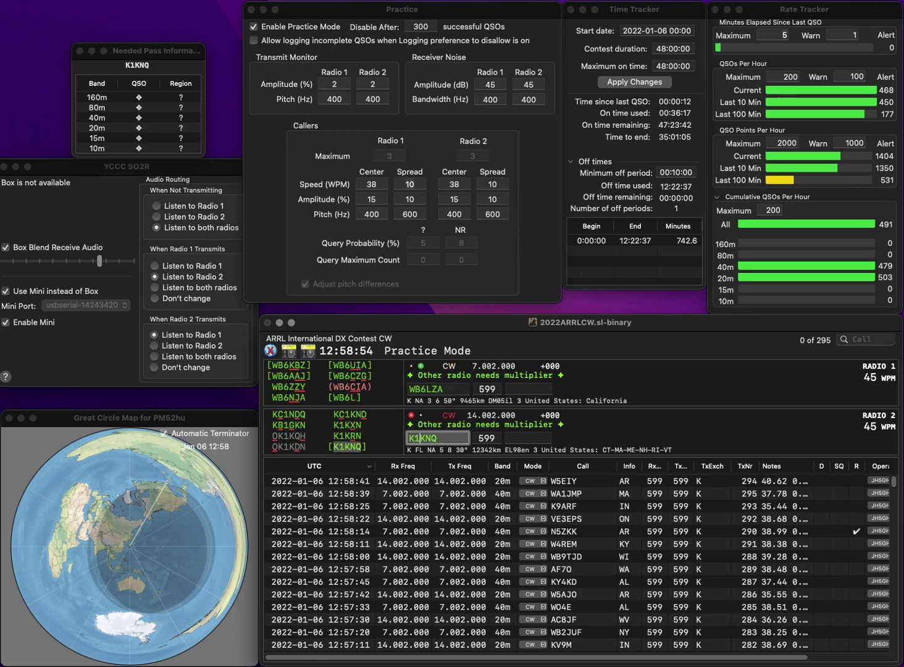
key(Return)
key(Delete)
text(1)
key(Delete)
key(BackSpace)
text(2R)
key(BackSpace)
text(U)
key(Return)
text(FL)
key(BackSpace)
key(BackSpace)
key(Return)
key(space)
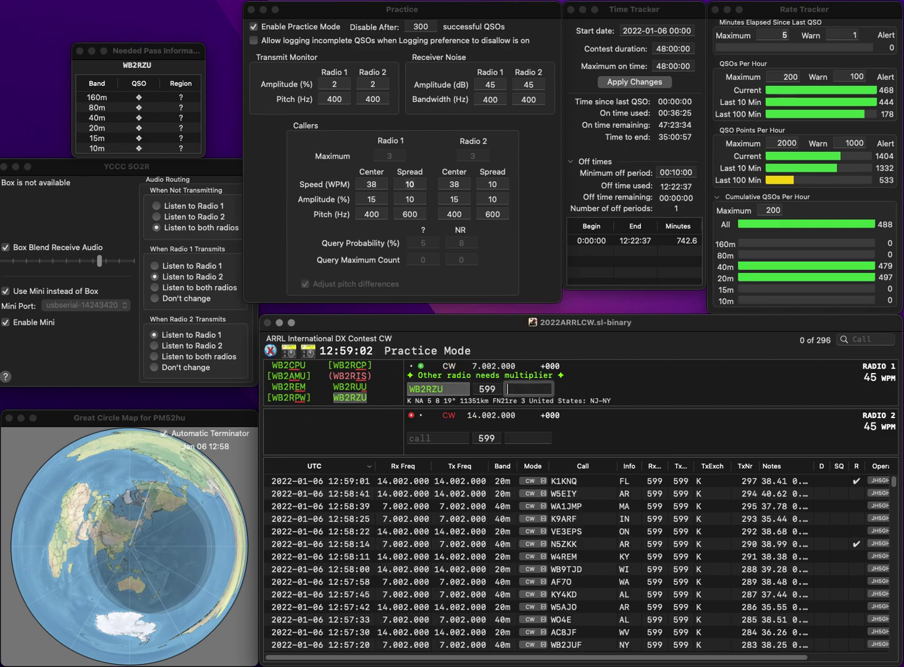
text(NY)
key(Return)
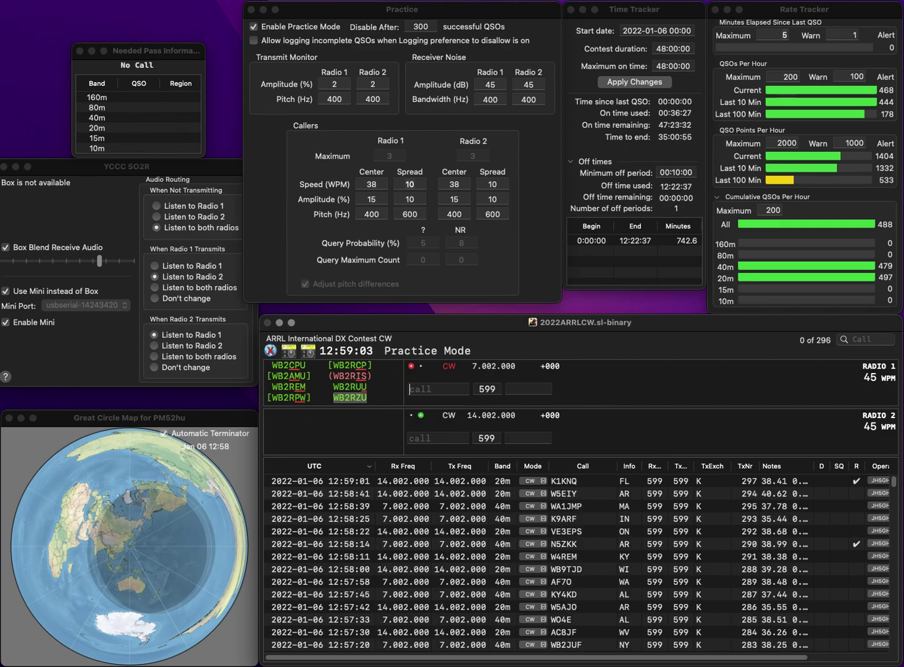
text(W0)
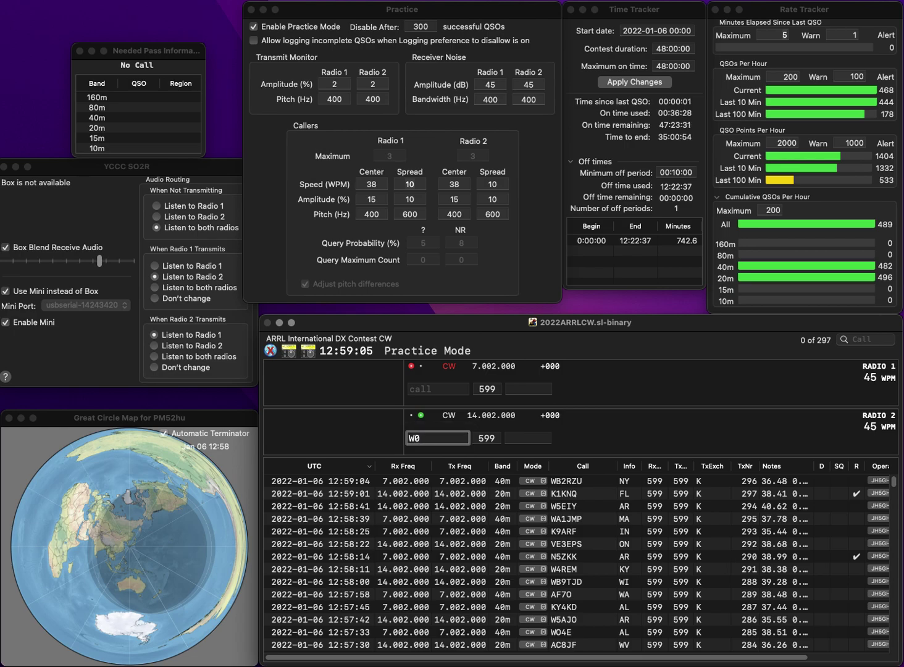
text(YJT)
key(Return)
Start answering N2JIE on Radio 1 and log W0YJT with exchange KS
text(JIE)
key(Home)
text(N2)
key(Return)
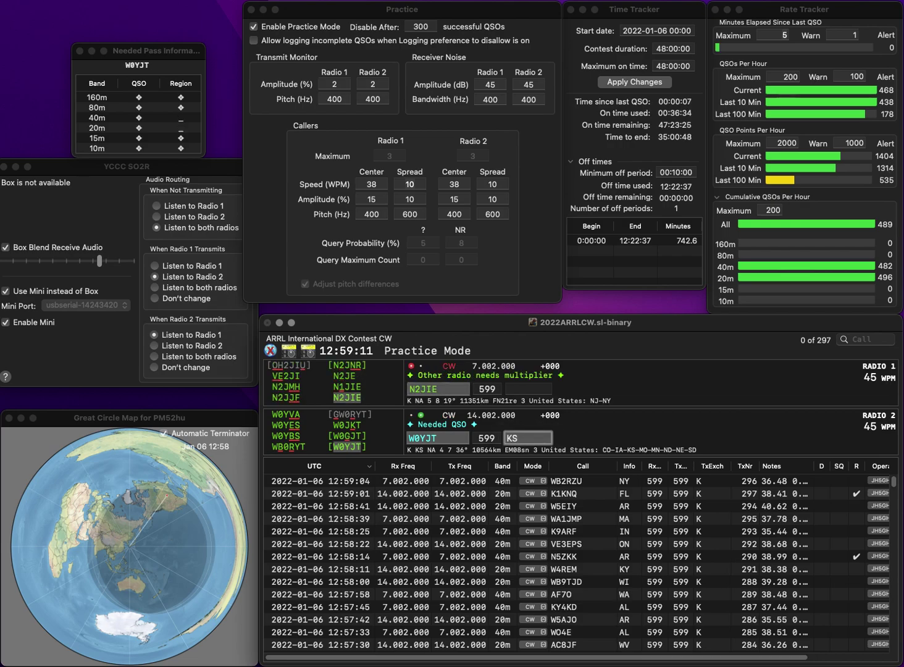
key(Return)
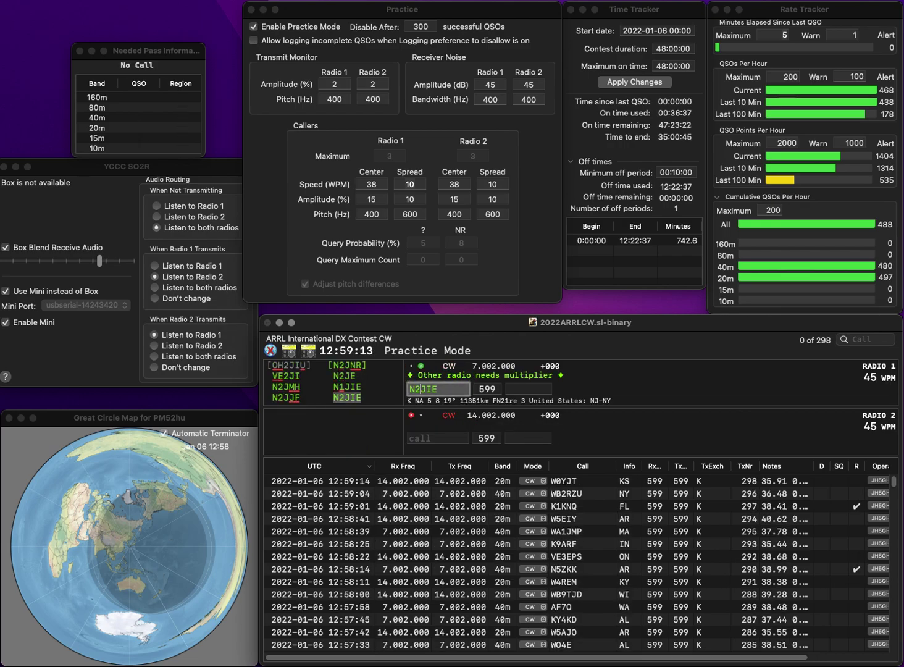
Log N2JIE with exchange NJ, then start answering NA2NY on Radio 2
text(NJ)
key(Return)
text(2NY)
key(Home)
text(NA)
key(Return)
text(K4DGJ)
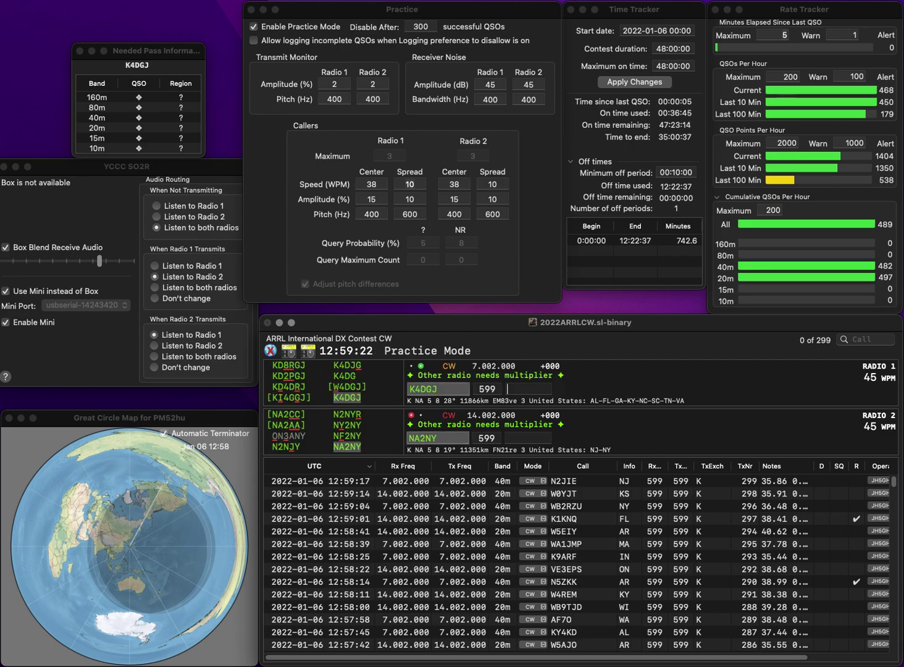
key(Return)
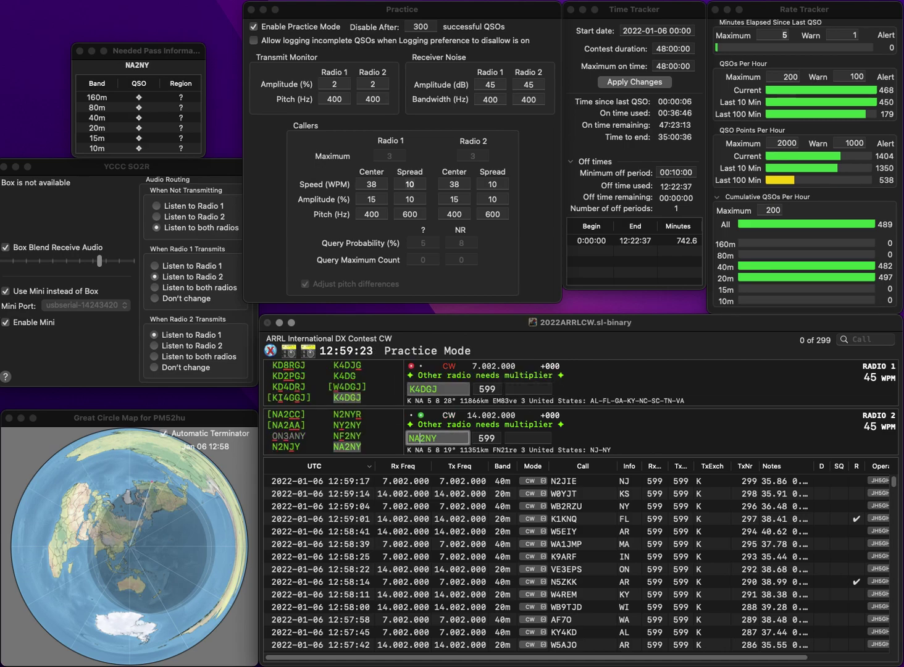
key(Tab)
text(N)
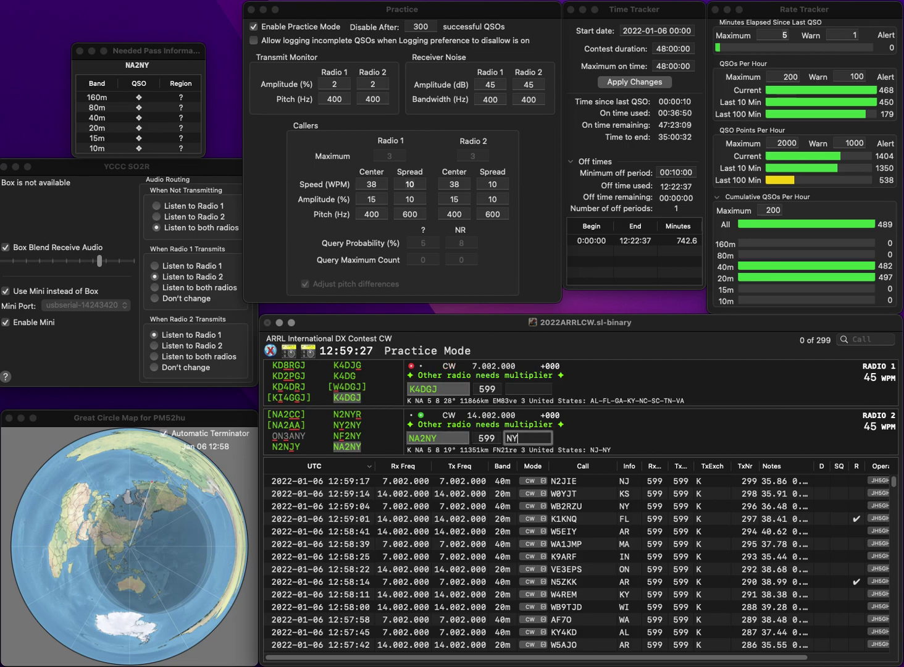
text(Y)
key(Return)
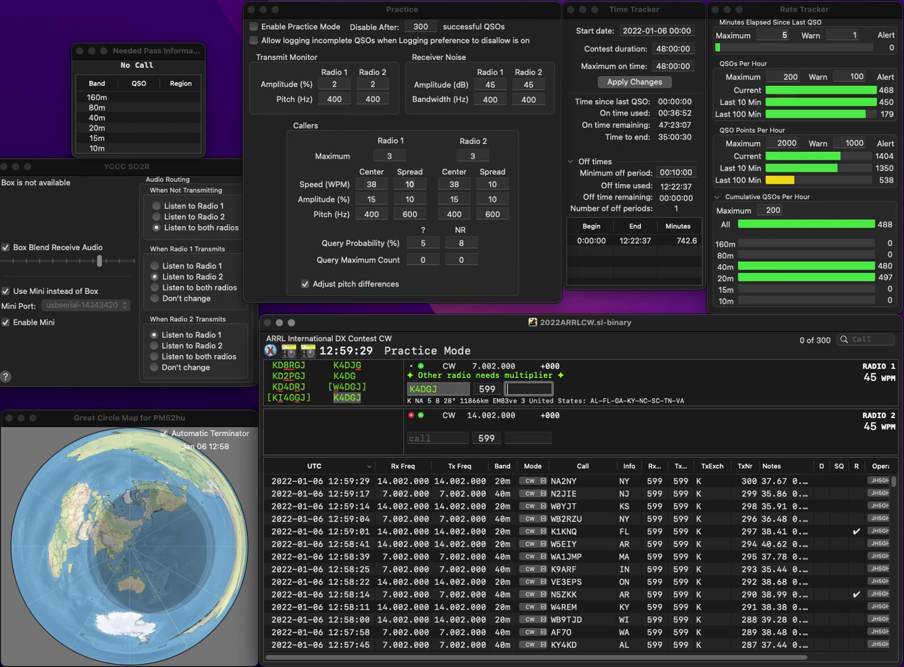